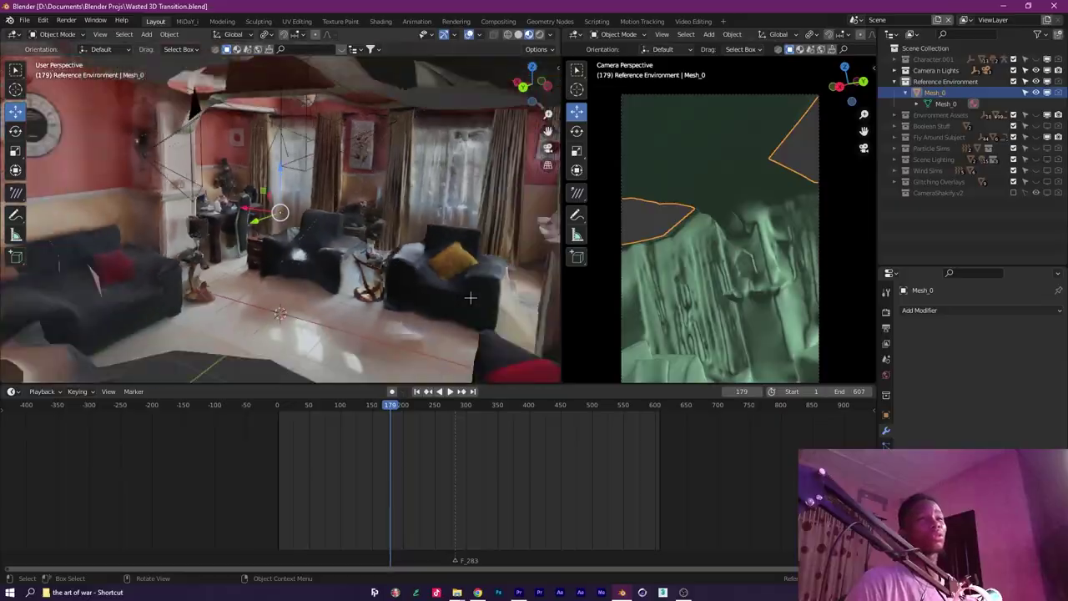
# Examine the scanned room mesh in the Reference Environment from inside and from above.
pyautogui.scroll(-5, 465, 261)
pyautogui.moveTo(402, 217); pyautogui.dragTo(248, 266)
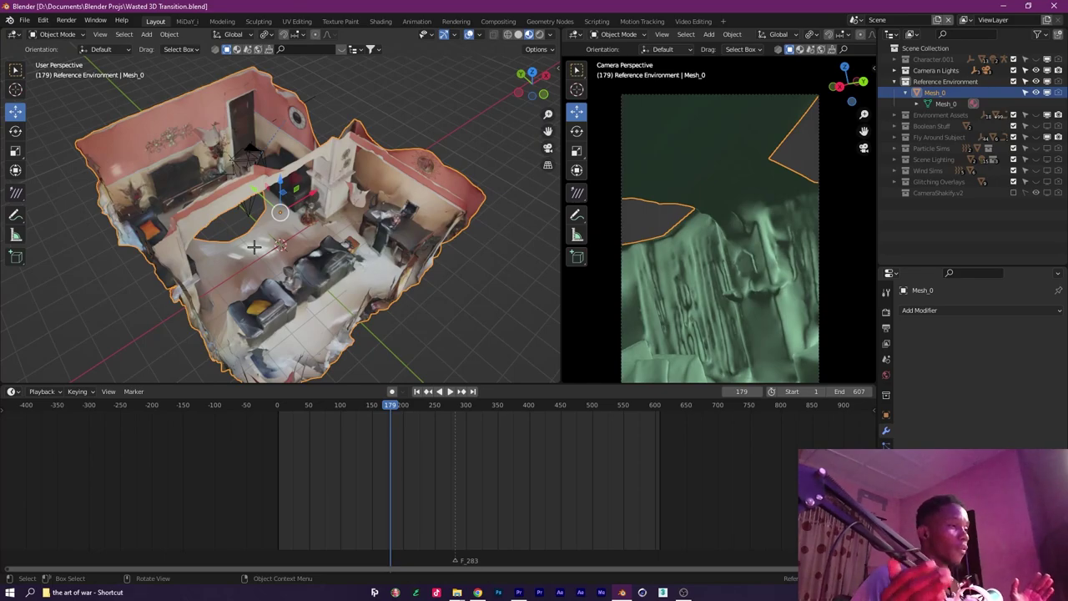
pyautogui.moveTo(156, 238); pyautogui.dragTo(464, 275)
pyautogui.scroll(6, 319, 278)
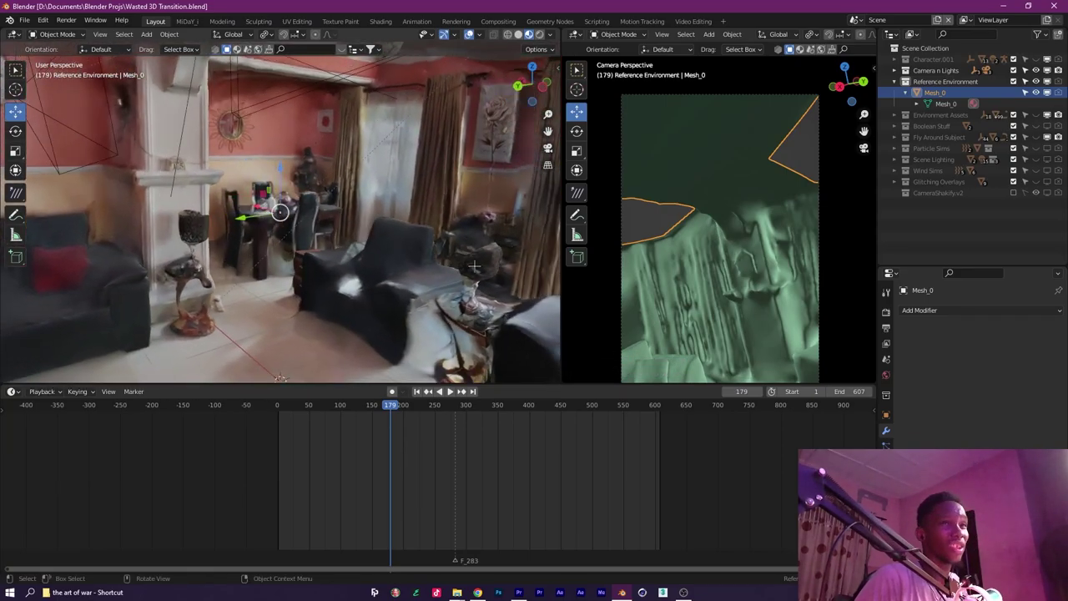
pyautogui.scroll(6, 443, 279)
pyautogui.scroll(-6, 426, 285)
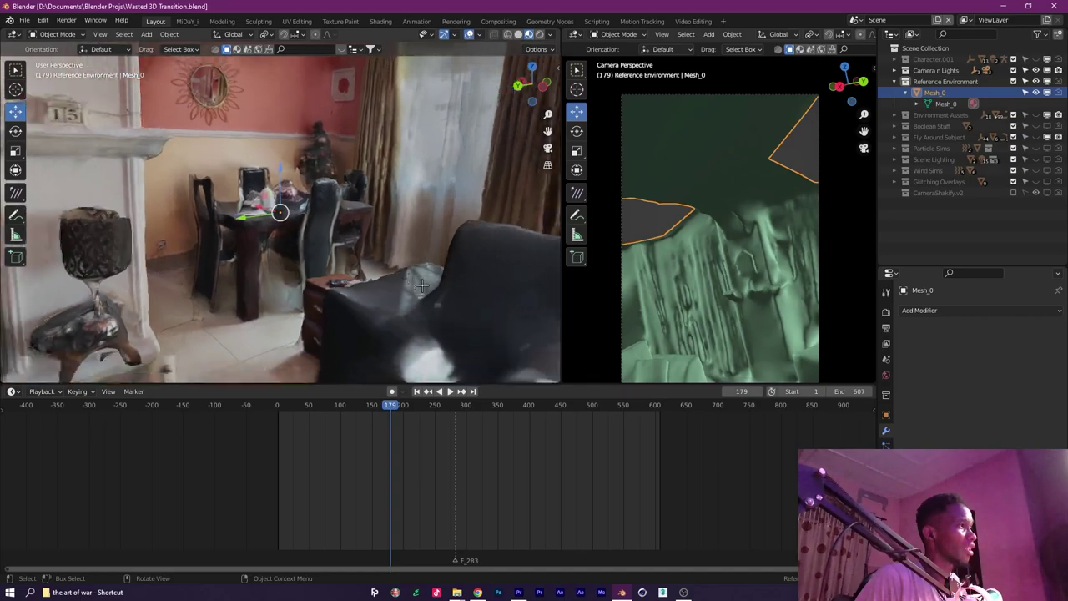
pyautogui.moveTo(424, 285); pyautogui.dragTo(20, 246)
pyautogui.scroll(-7, 225, 259)
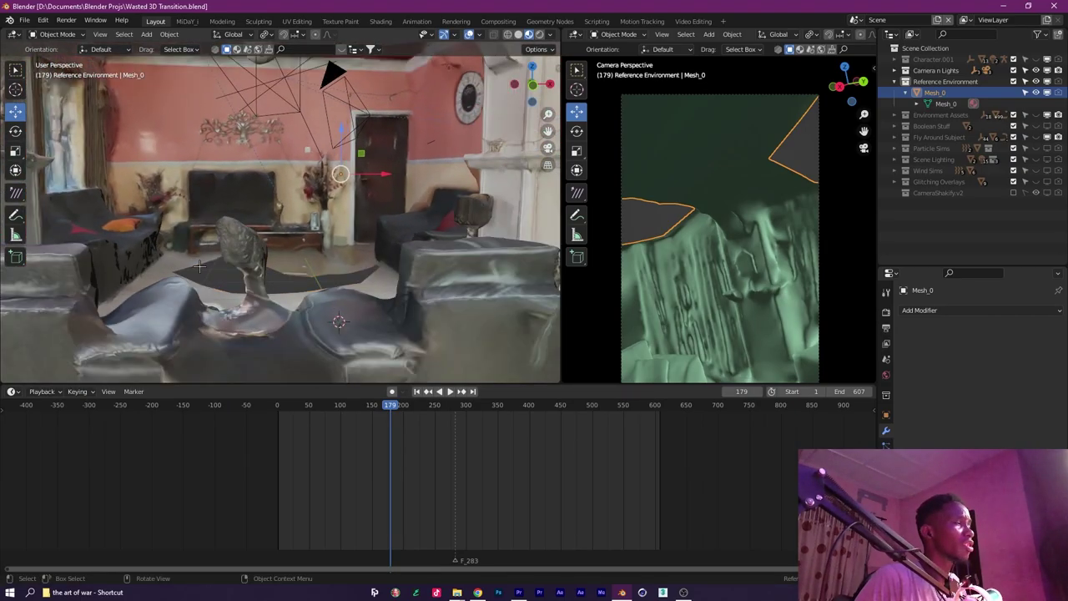
pyautogui.moveTo(257, 257); pyautogui.dragTo(345, 283)
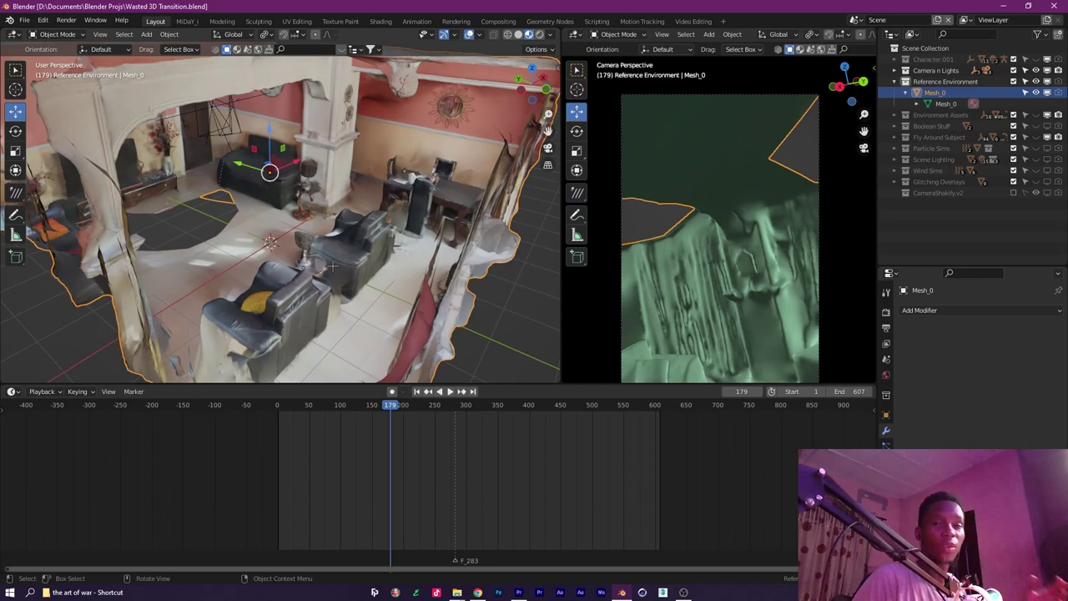
pyautogui.moveTo(244, 243); pyautogui.dragTo(302, 277)
pyautogui.scroll(-4, 301, 274)
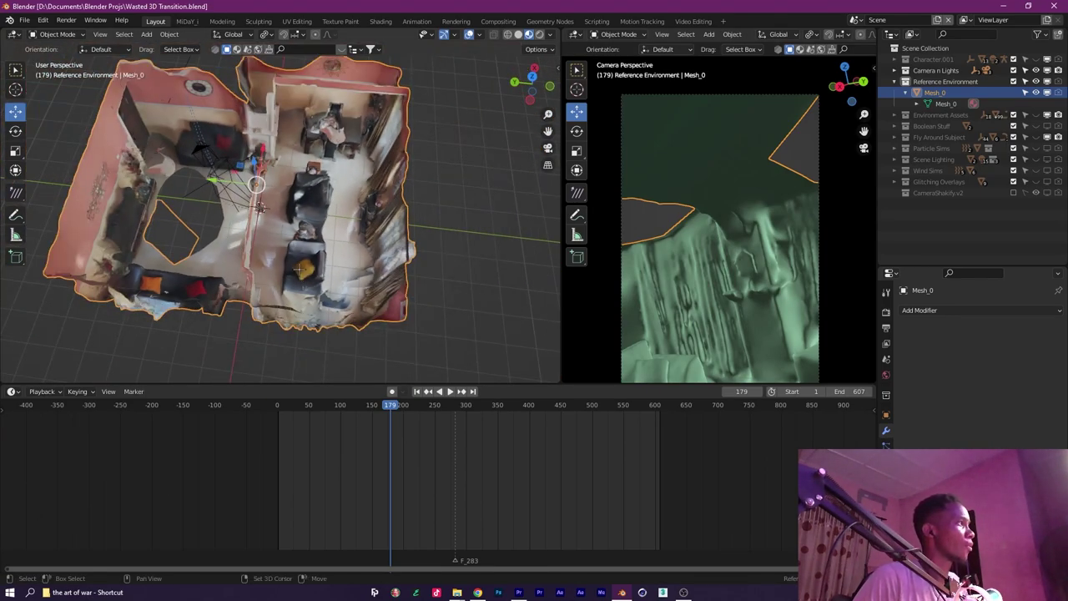
# Add a plane at the centre of the scanned room and scale it up to cover the floor.
pyautogui.hotkey('shift', 'a')
pyautogui.click(343, 267)
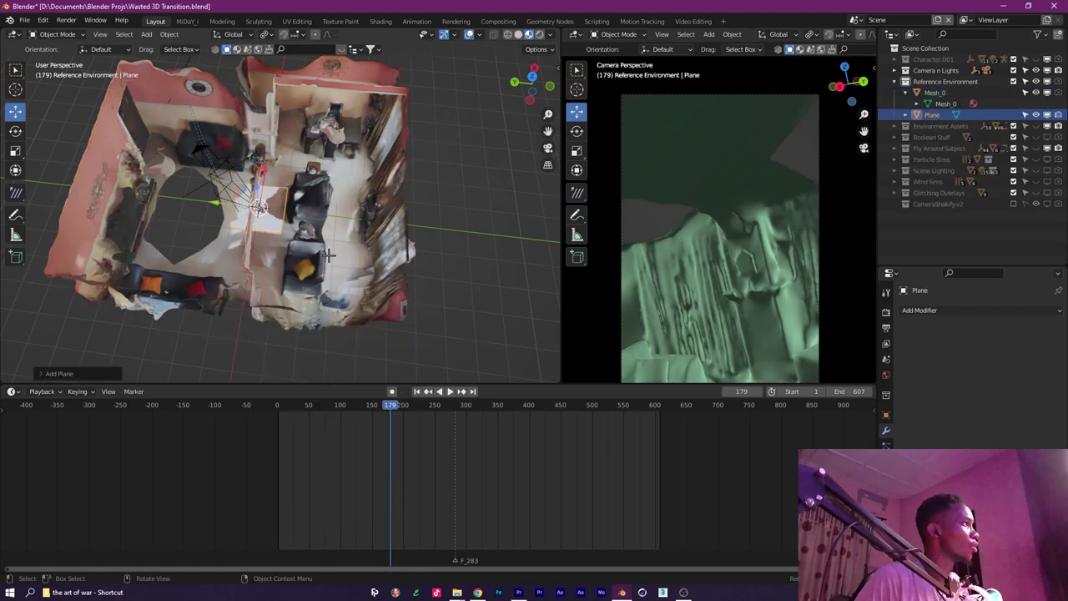
pyautogui.press('s')
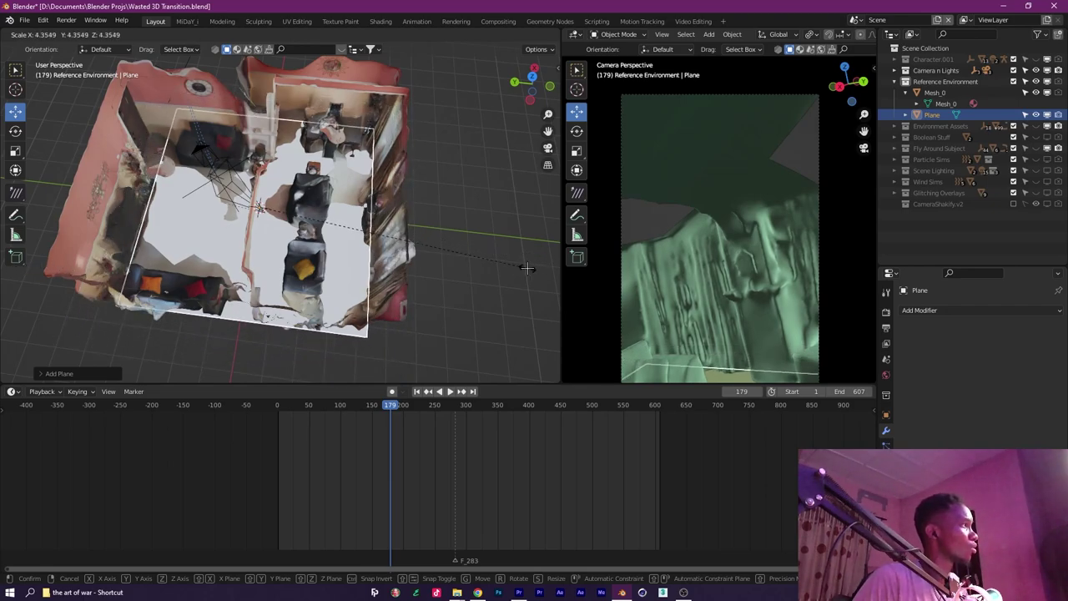
pyautogui.click(470, 266)
# Extrude the floor plane's edge beside the TV wall upward to form a wall.
pyautogui.press('Tab')
pyautogui.moveTo(151, 229); pyautogui.dragTo(286, 178)
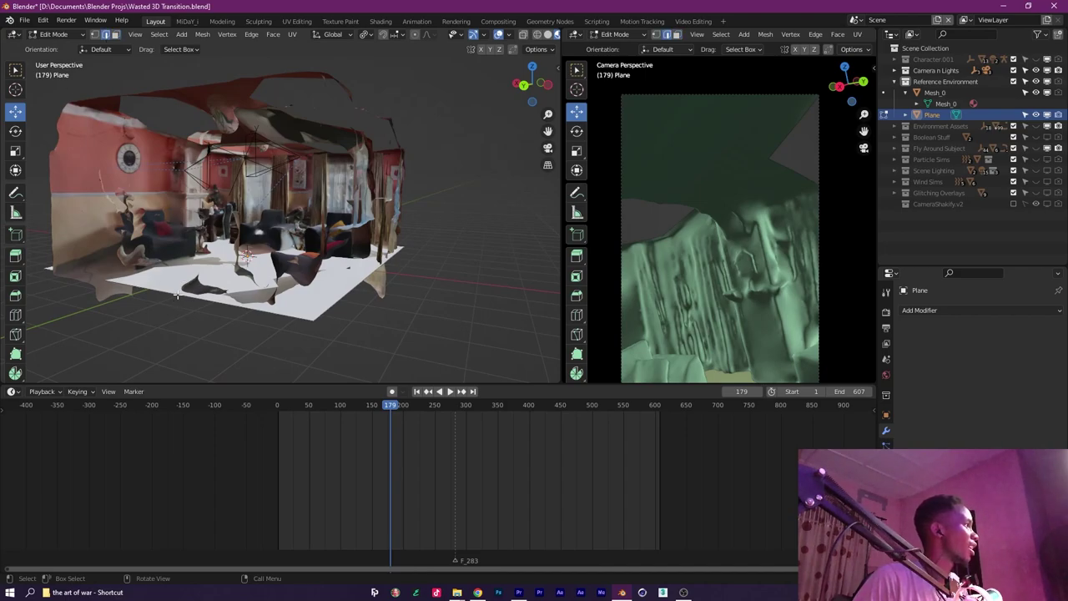
pyautogui.moveTo(238, 296); pyautogui.dragTo(146, 323)
pyautogui.moveTo(89, 279); pyautogui.dragTo(72, 282)
pyautogui.press('e')
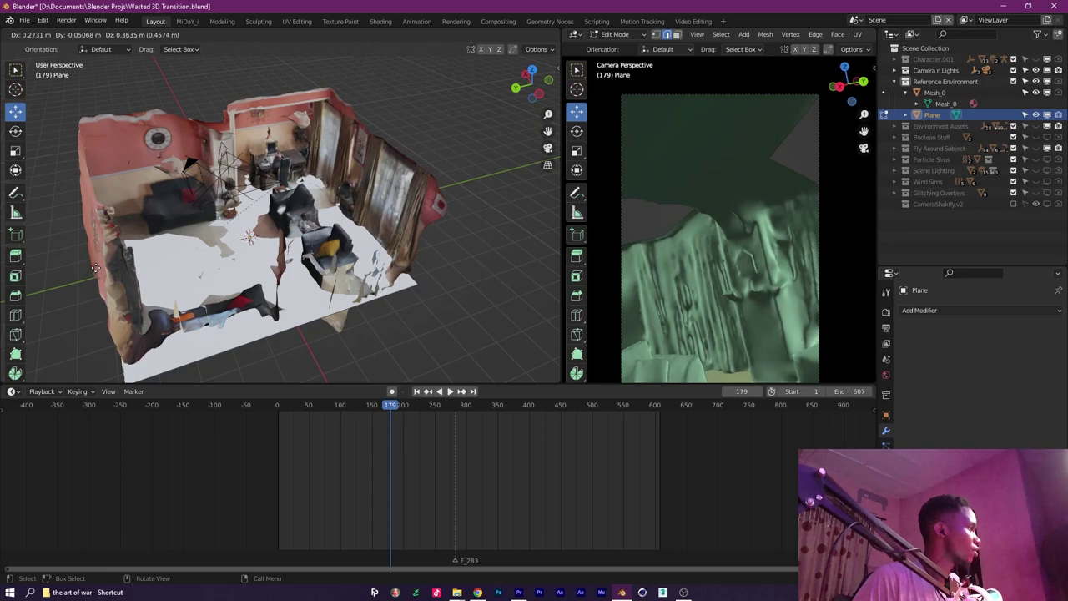
pyautogui.click(69, 148)
# Extrude the floor plane's opposite edge, beside the curtains, up along Z to form a second wall.
pyautogui.moveTo(409, 292); pyautogui.dragTo(322, 323)
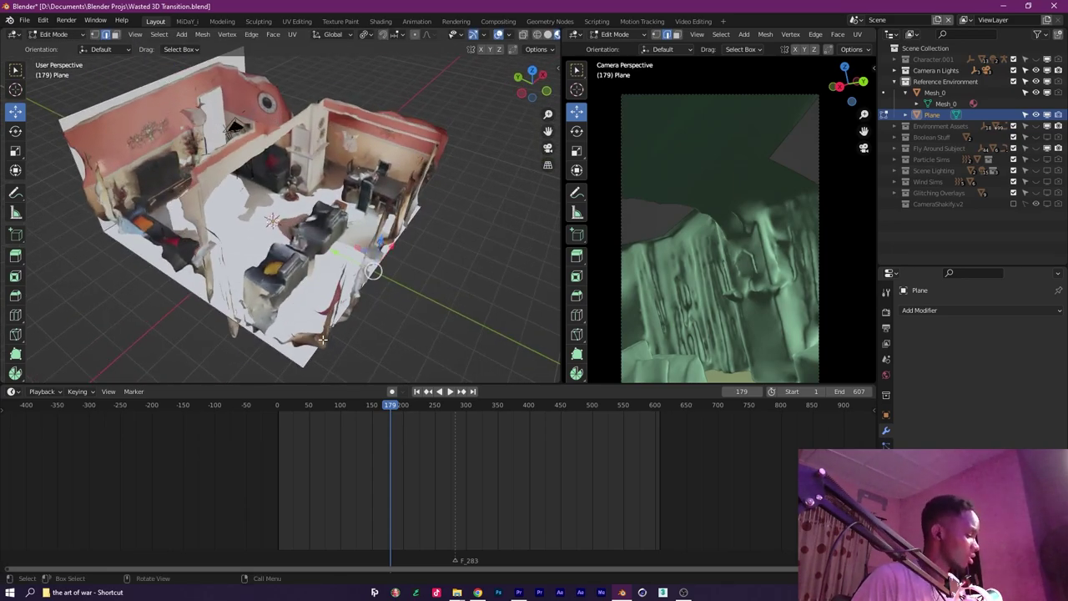
pyautogui.press('e')
pyautogui.press('z')
pyautogui.click(346, 231)
pyautogui.moveTo(254, 238); pyautogui.dragTo(337, 252)
pyautogui.press('Tab')
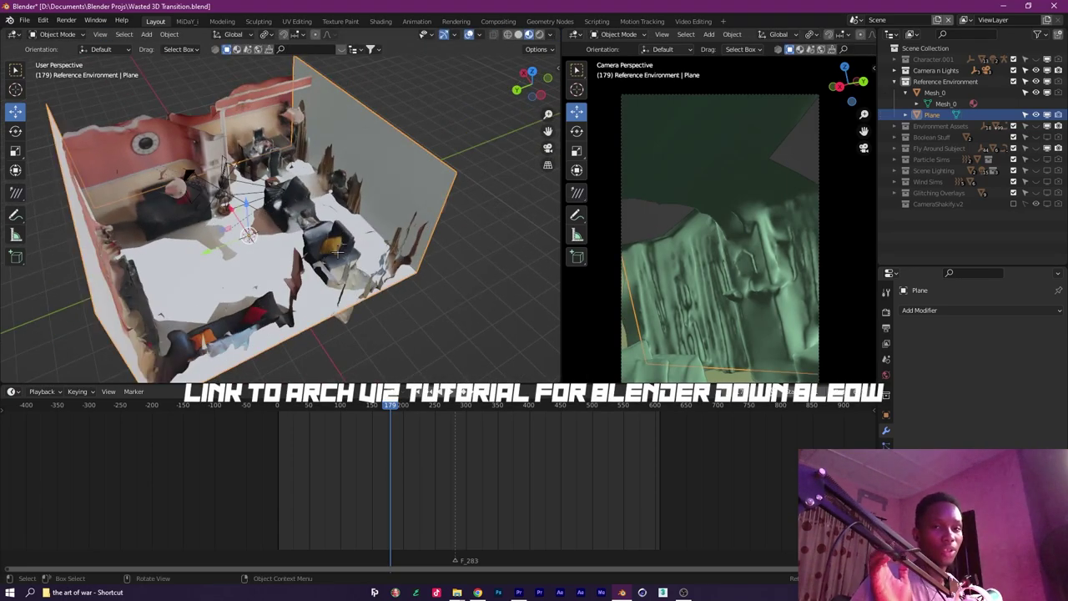
# Delete the extruded plane from the scene.
pyautogui.moveTo(180, 230); pyautogui.dragTo(403, 240)
pyautogui.press('x')
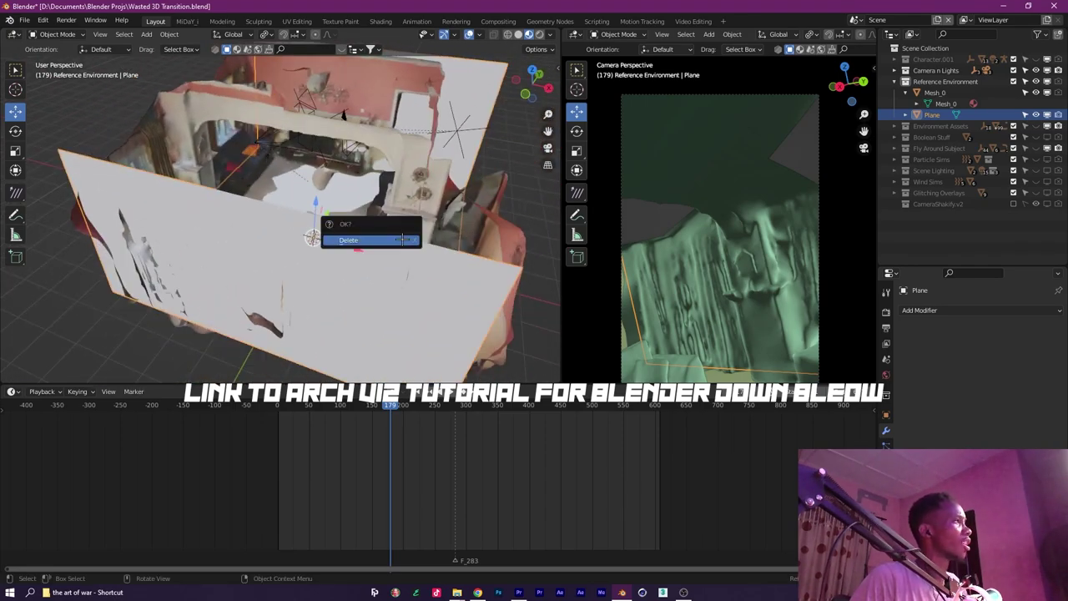
pyautogui.click(403, 241)
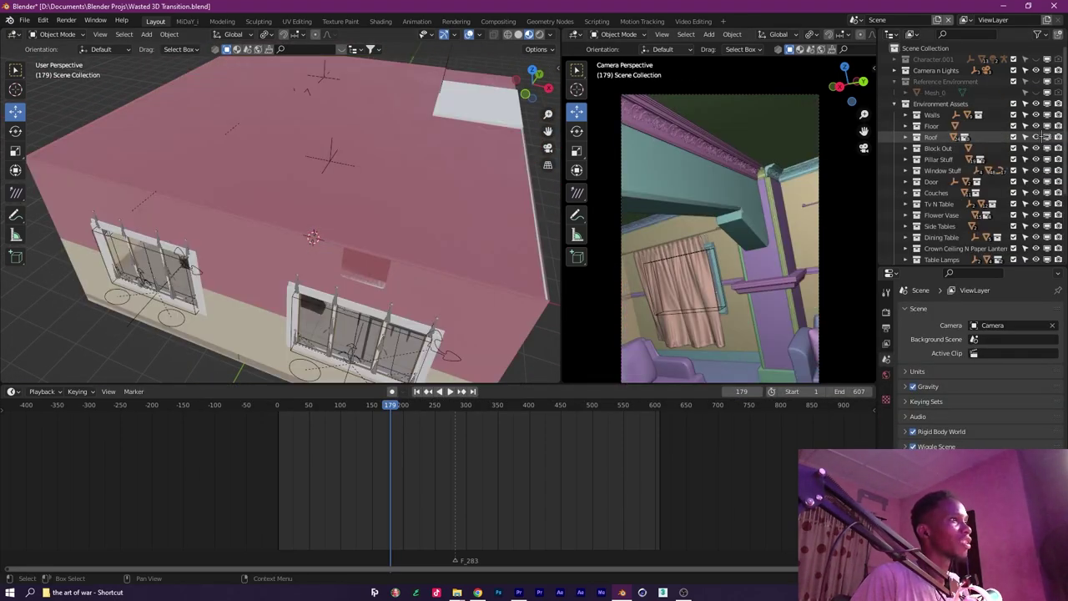
# Hide the Roof collection so the modelled room's interior can be viewed from above.
pyautogui.click(1036, 136)
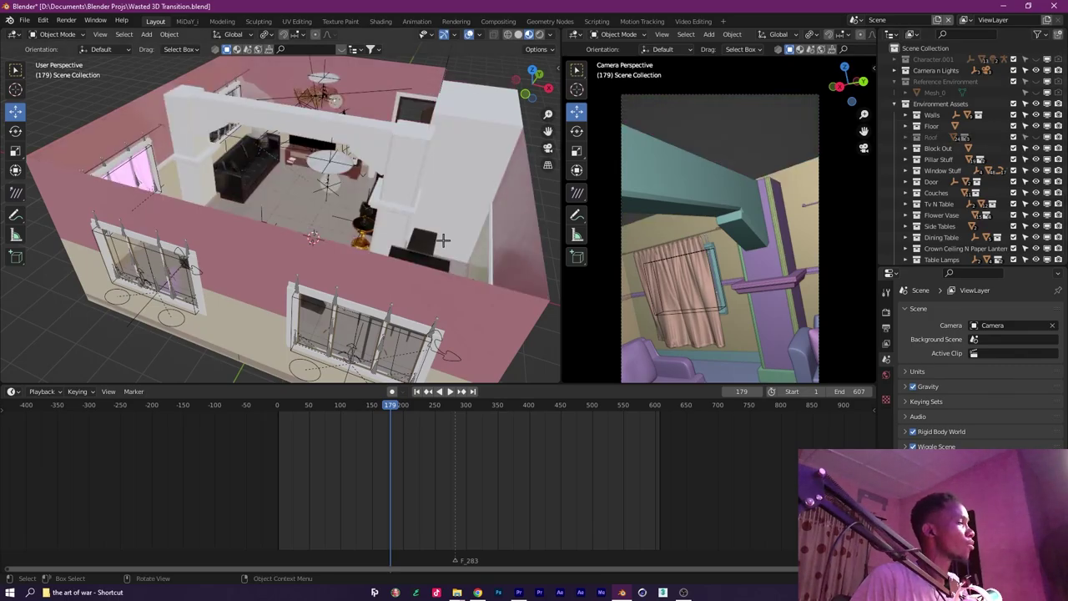
pyautogui.scroll(6, 448, 240)
pyautogui.moveTo(326, 222); pyautogui.dragTo(412, 167)
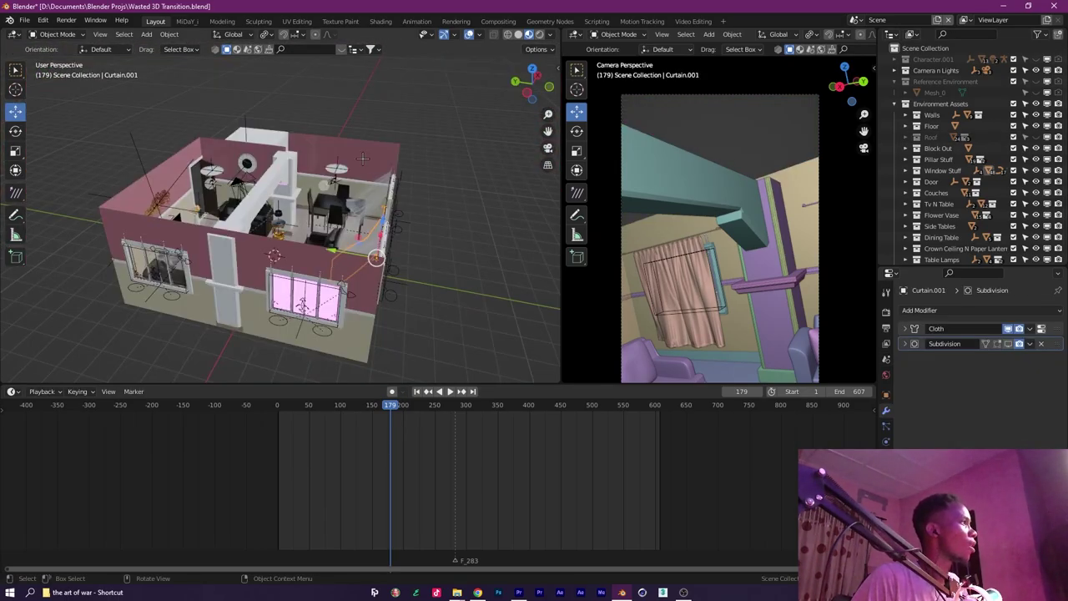
# Inspect the modelled room's main walls and the wall dividers running along them.
pyautogui.click(363, 159)
pyautogui.moveTo(363, 158); pyautogui.dragTo(192, 187)
pyautogui.scroll(7, 284, 225)
pyautogui.moveTo(292, 251); pyautogui.dragTo(413, 197)
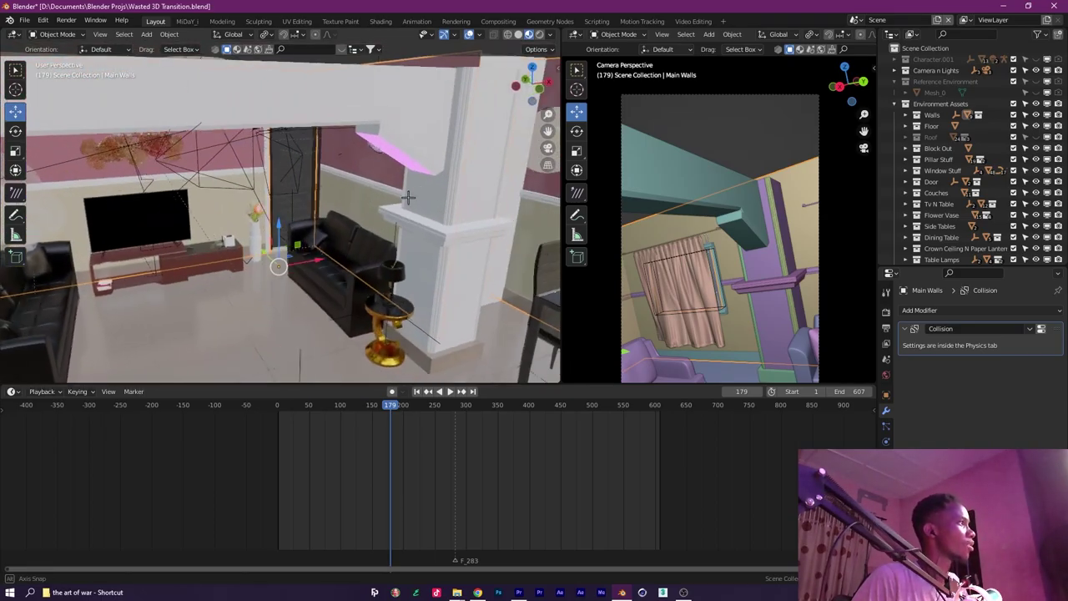
pyautogui.scroll(-4, 312, 205)
pyautogui.moveTo(312, 205); pyautogui.dragTo(160, 239)
pyautogui.scroll(4, 347, 241)
pyautogui.click(209, 244)
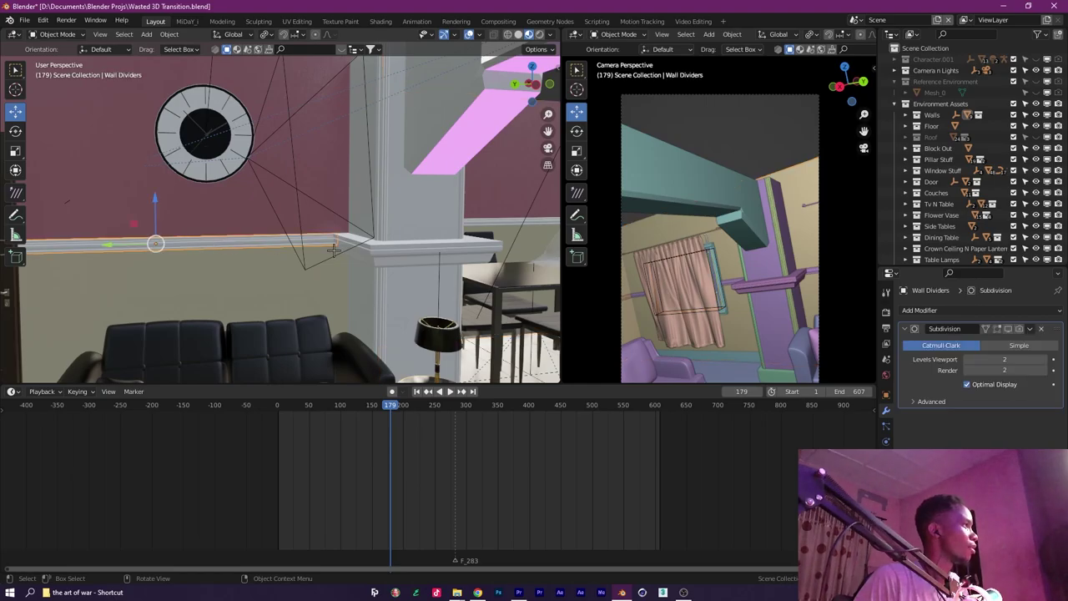
# Inspect the modelled pillar's side trim and the bridge beam attached to it.
pyautogui.moveTo(289, 243); pyautogui.dragTo(504, 237)
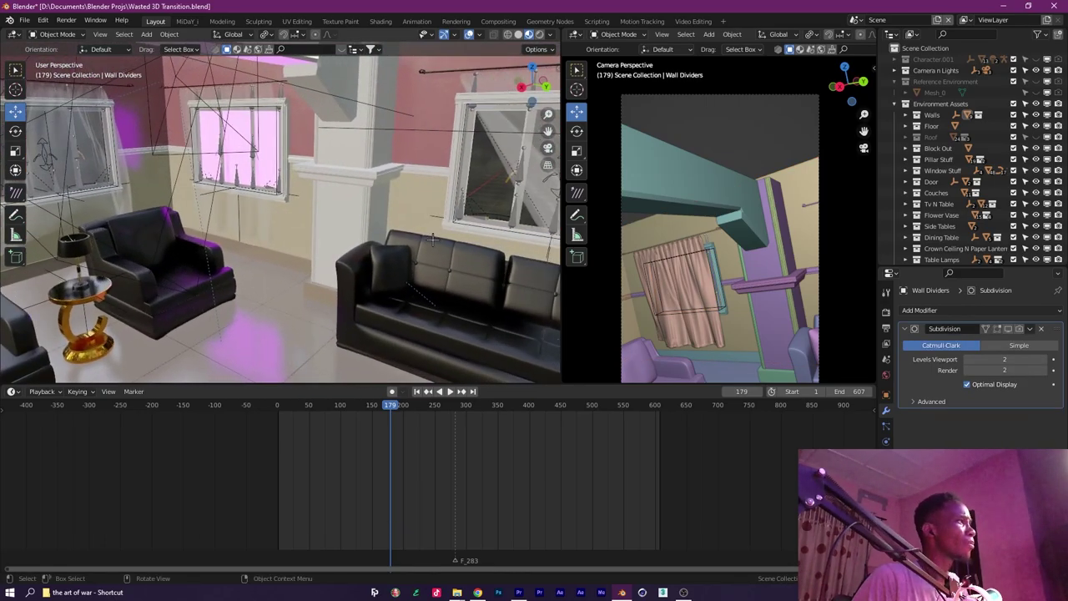
pyautogui.moveTo(433, 239); pyautogui.dragTo(252, 226)
pyautogui.click(330, 210)
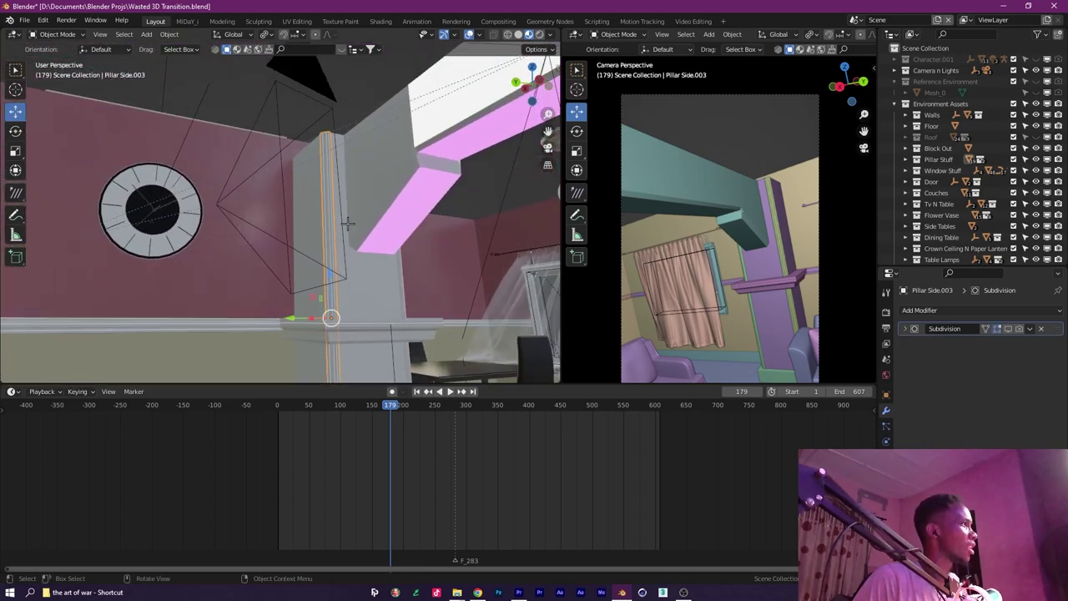
pyautogui.click(352, 245)
pyautogui.moveTo(417, 265); pyautogui.dragTo(503, 255)
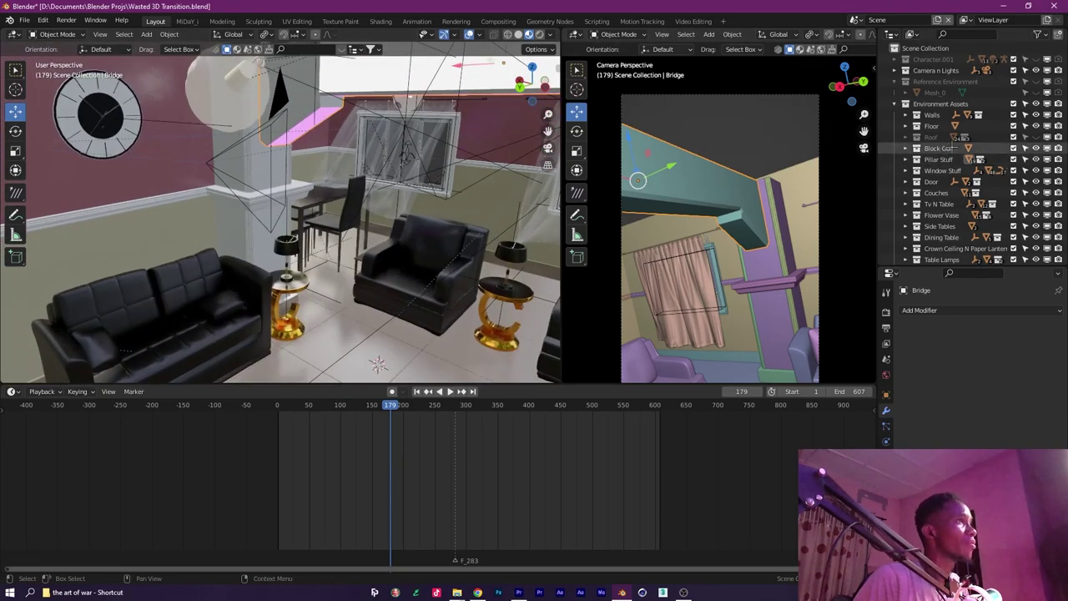
# Compare the scanned mesh with the modelled room by toggling the Reference Environment and Environment Assets visibility.
pyautogui.click(1037, 81)
pyautogui.click(1047, 94)
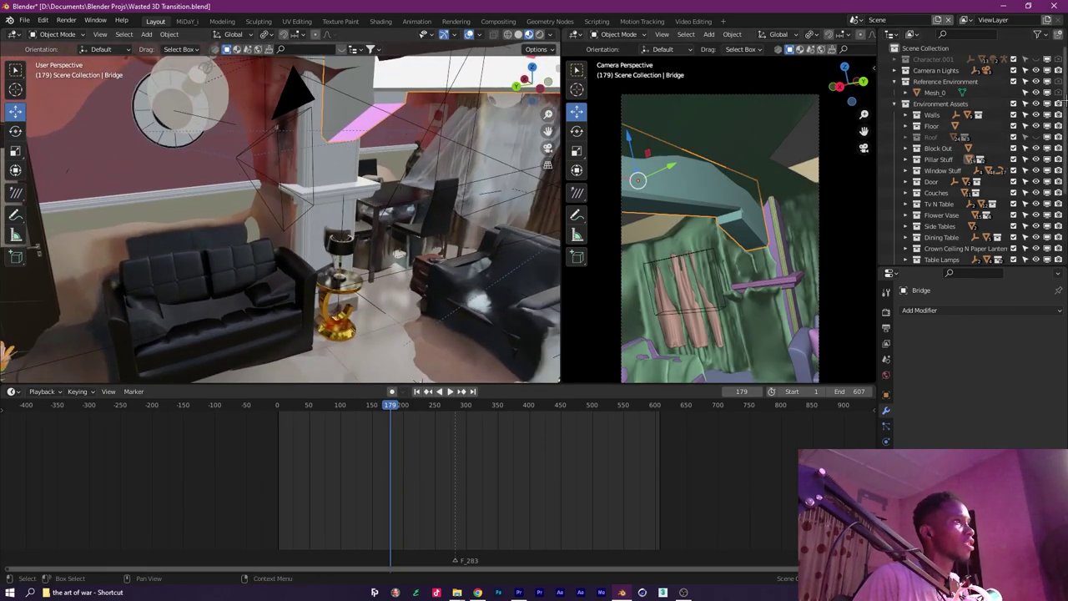
pyautogui.click(1035, 104)
pyautogui.click(1036, 104)
pyautogui.click(1035, 103)
pyautogui.click(1035, 103)
pyautogui.click(1035, 104)
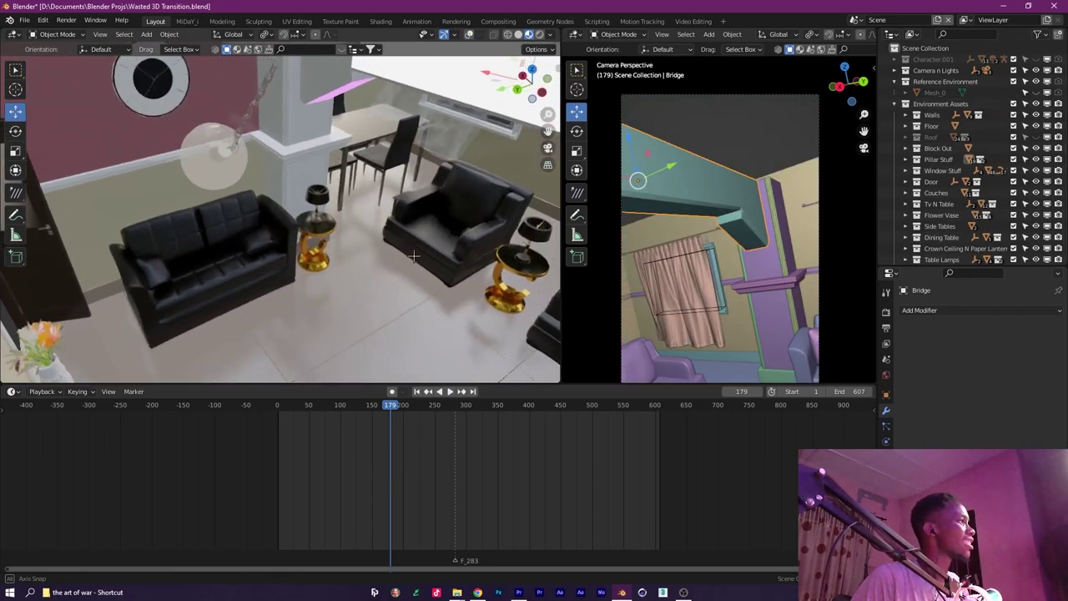
# Examine the couches and the gold side tables in the modelled living room.
pyautogui.moveTo(412, 255); pyautogui.dragTo(210, 226)
pyautogui.scroll(-2, 207, 228)
pyautogui.click(206, 245)
pyautogui.click(108, 328)
pyautogui.moveTo(108, 328); pyautogui.dragTo(355, 50)
pyautogui.scroll(-4, 280, 187)
pyautogui.scroll(4, 284, 179)
pyautogui.click(313, 227)
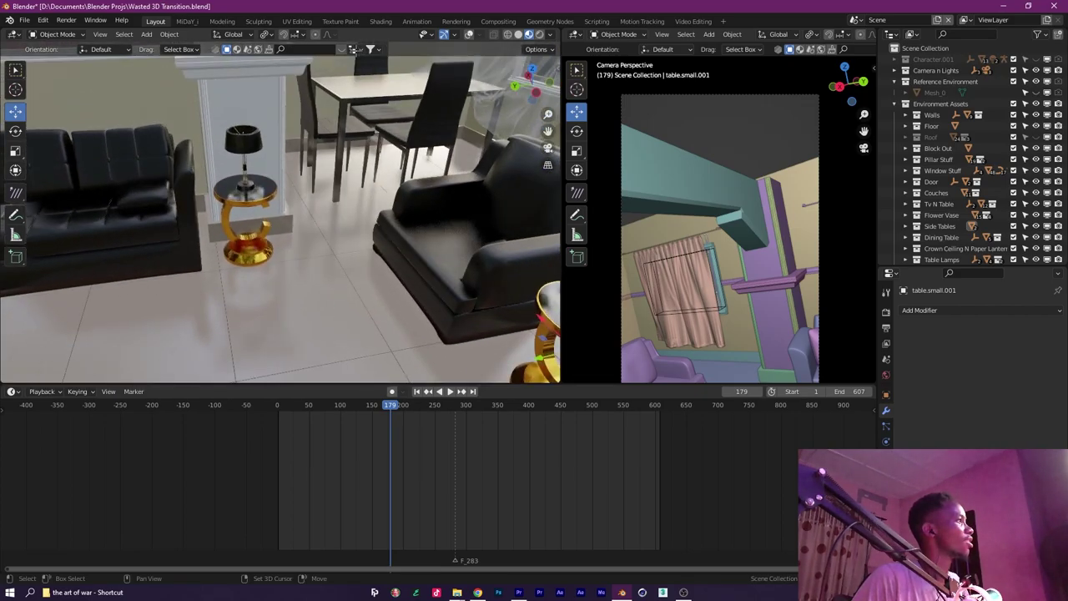
# Examine the dining table and the paper lamp hanging from the ceiling crown.
pyautogui.click(404, 125)
pyautogui.click(384, 92)
pyautogui.scroll(-2, 384, 92)
pyautogui.moveTo(384, 91); pyautogui.dragTo(393, 160)
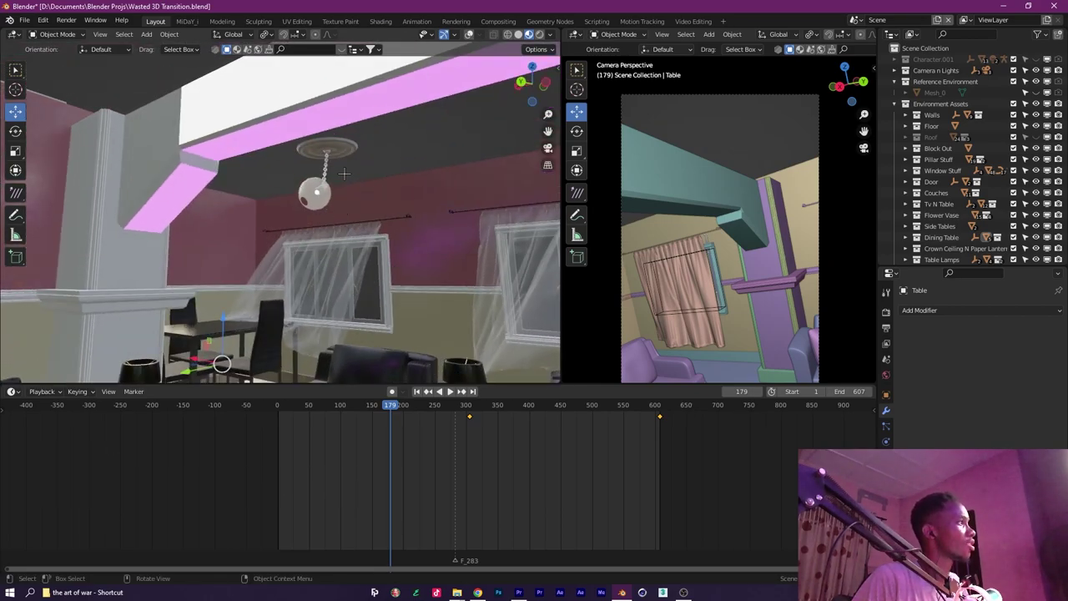
pyautogui.click(328, 153)
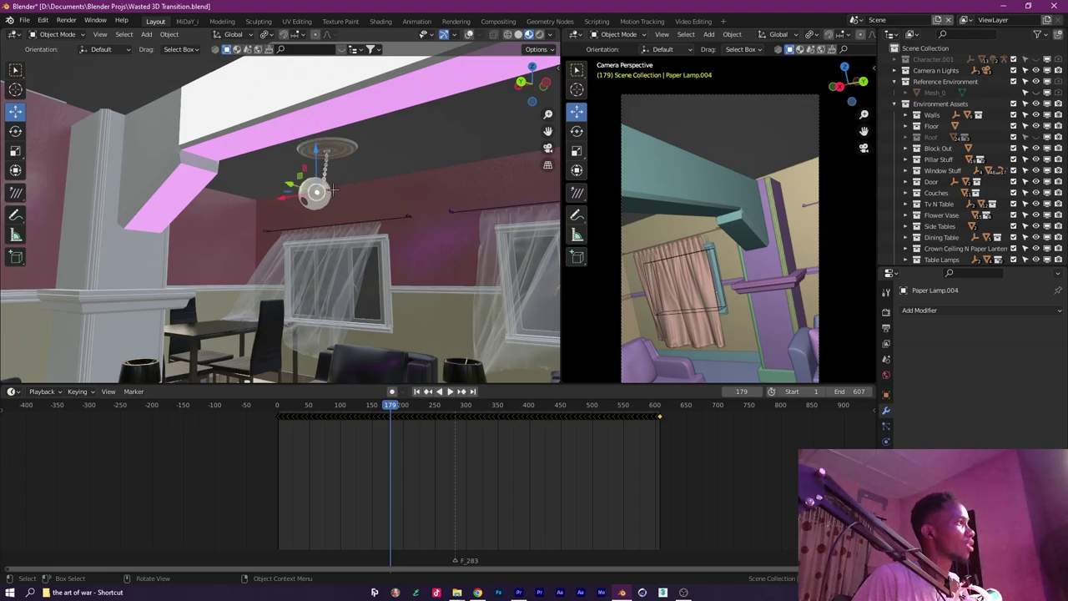
pyautogui.press('KP_Decimal')
pyautogui.scroll(-3, 145, 237)
pyautogui.moveTo(165, 250); pyautogui.dragTo(273, 294)
pyautogui.scroll(-2, 207, 92)
pyautogui.scroll(4, 207, 93)
# Hide the Environment Assets collection and turn the viewport overlays back on.
pyautogui.click(1035, 103)
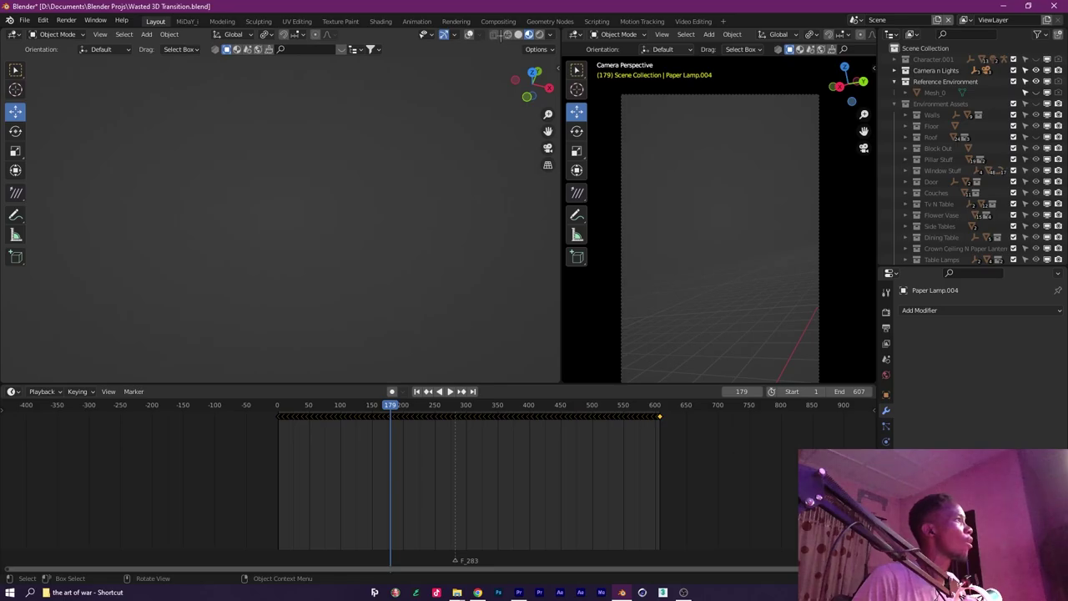
pyautogui.click(469, 34)
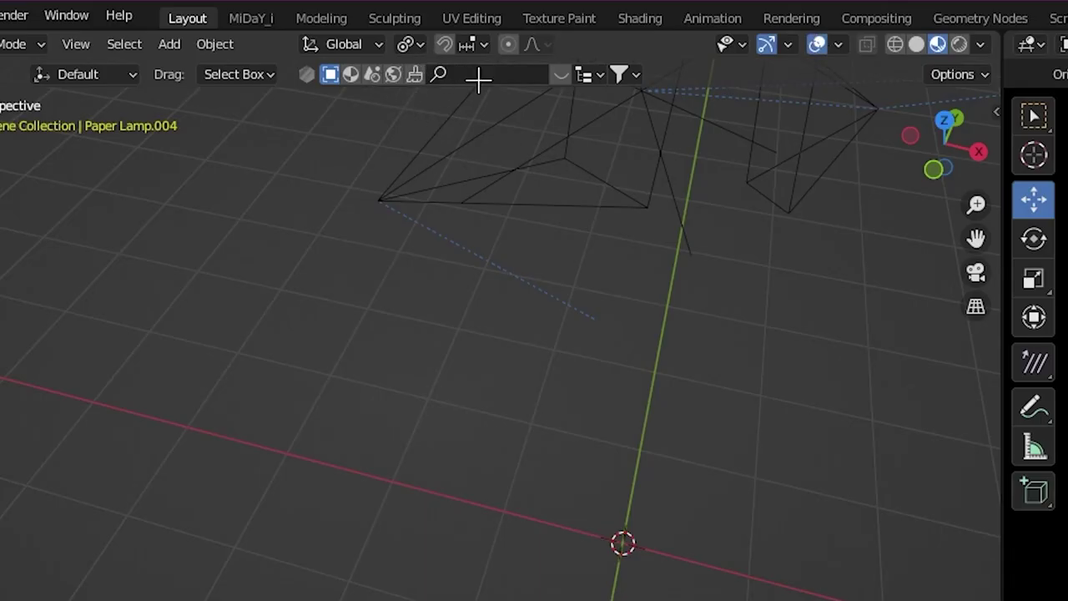
# Search the BlenderKit model library for "sofa" and preview the brown leather tufted sofa.
pyautogui.click(500, 70)
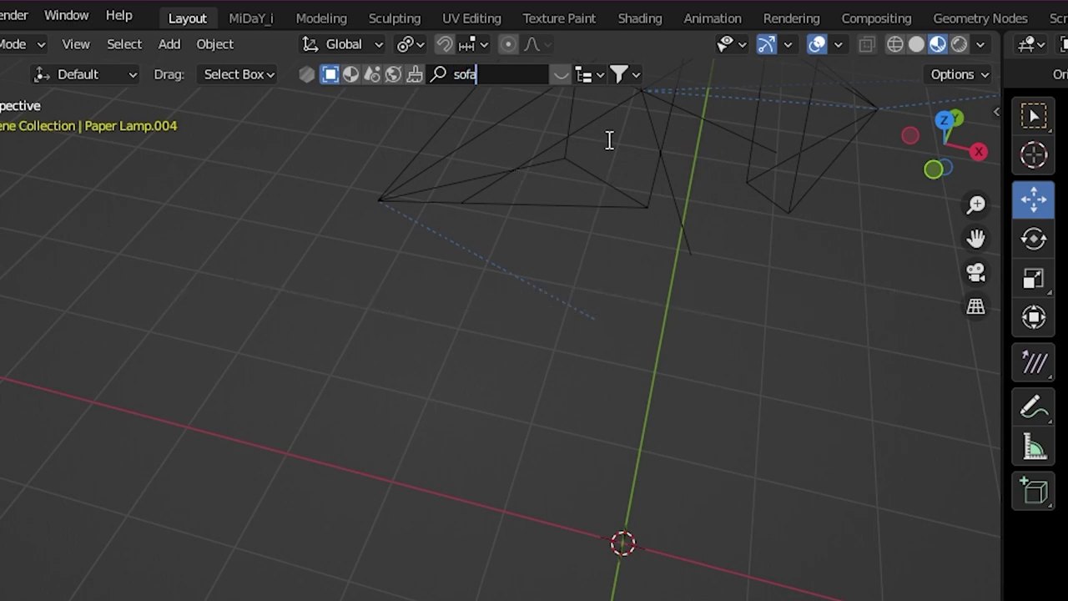
pyautogui.press('Return')
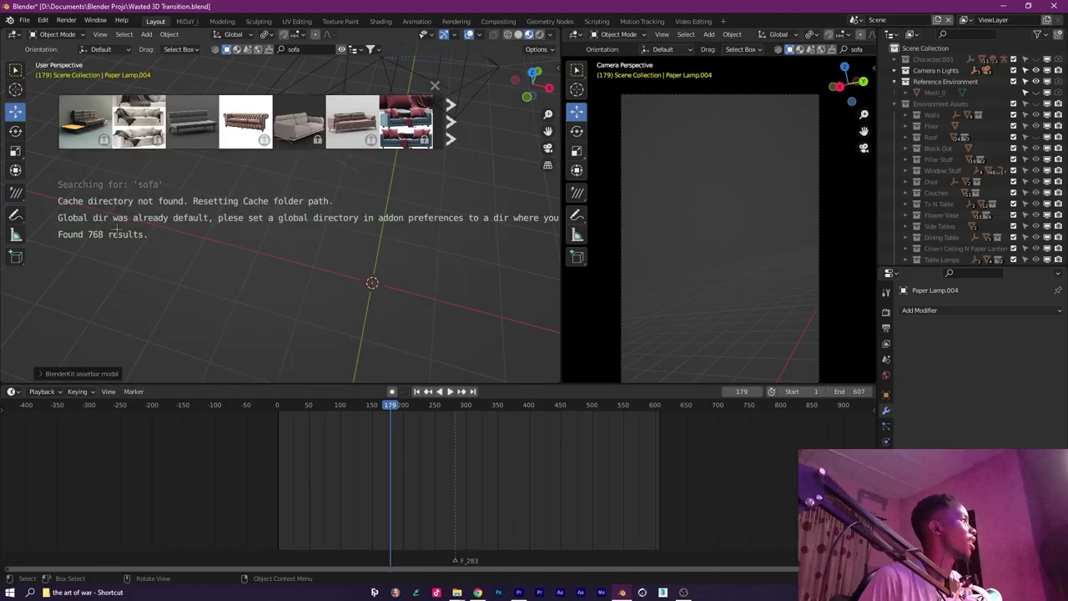
pyautogui.moveTo(451, 220)
pyautogui.moveTo(232, 129)
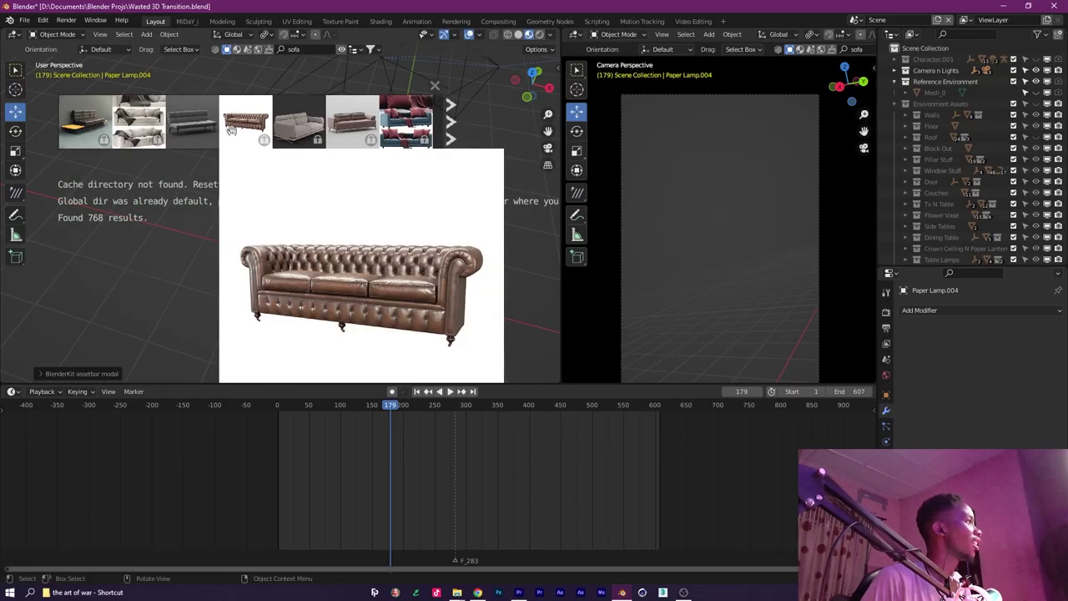
# Collapse the Environment Assets and Reference Environment collections in the outliner.
pyautogui.click(906, 103)
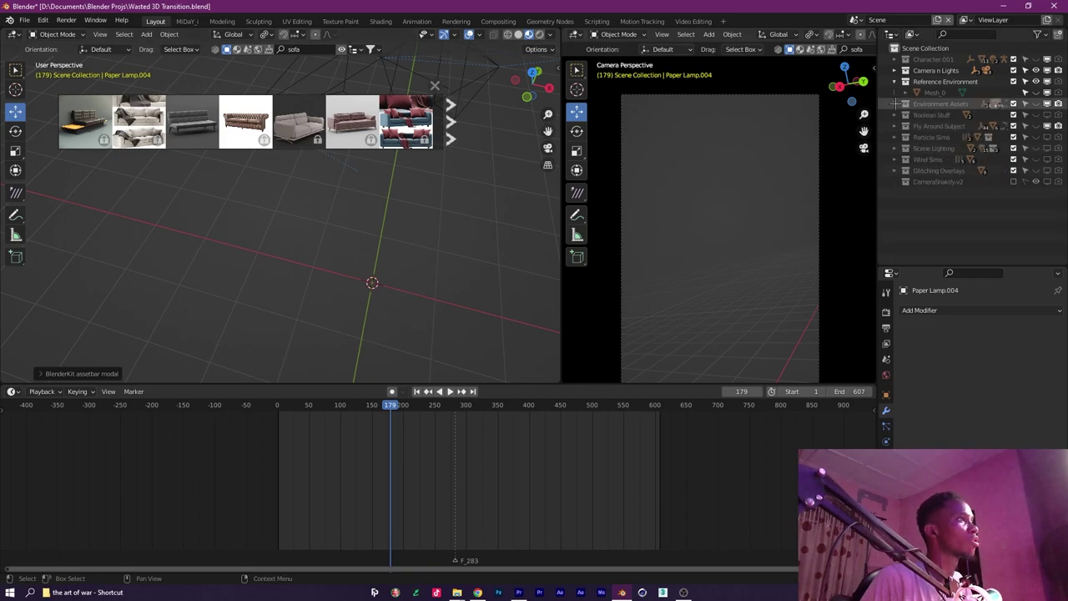
pyautogui.click(893, 81)
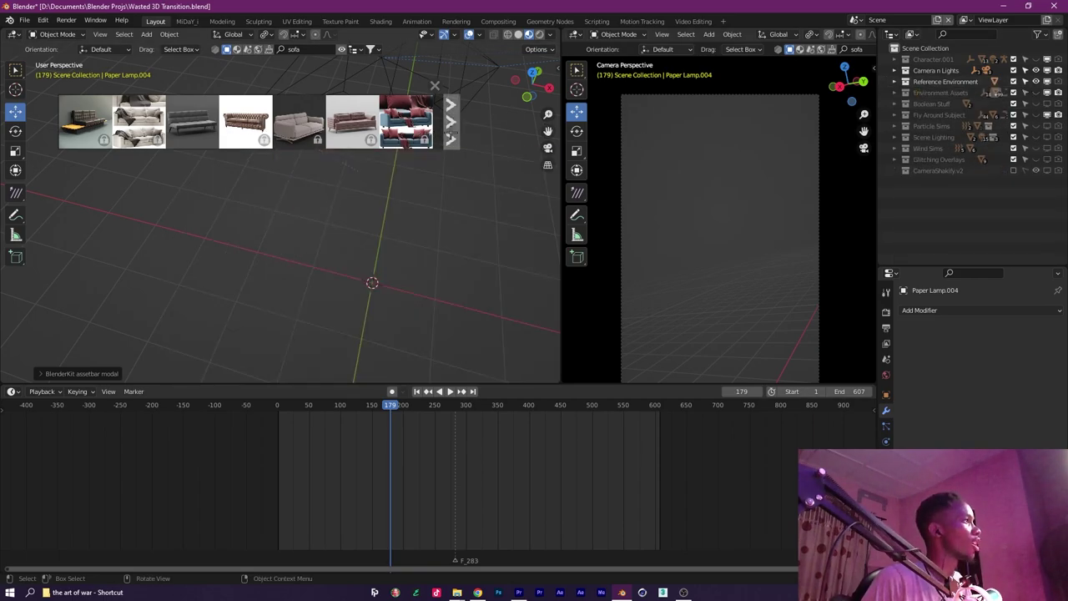
# Browse the next set of sofa models and preview the two-seat beige sofa and the curved white sofa.
pyautogui.click(453, 131)
pyautogui.moveTo(369, 136)
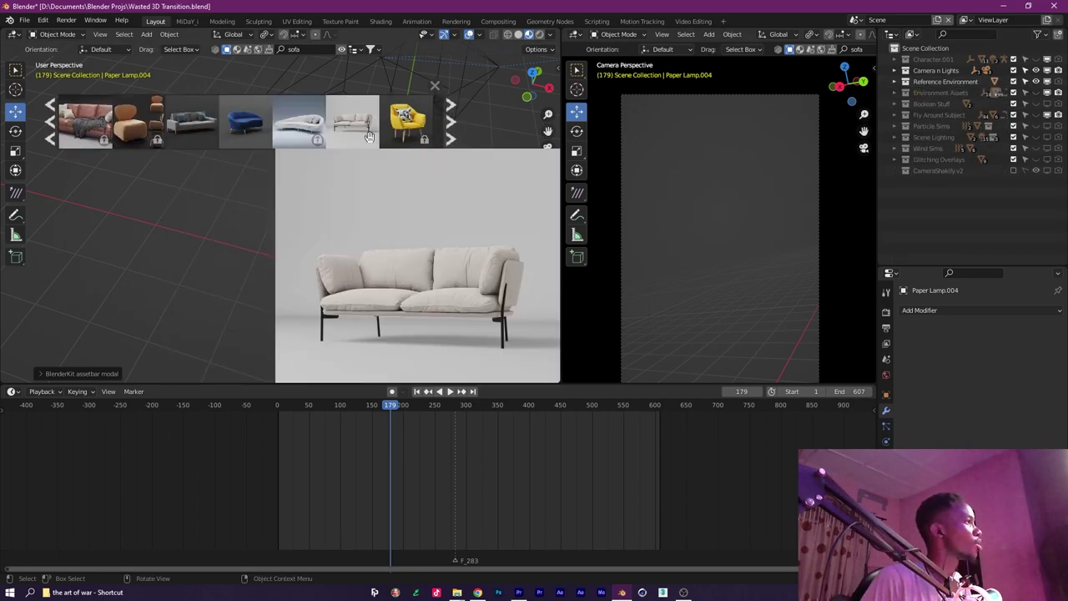
pyautogui.moveTo(309, 127)
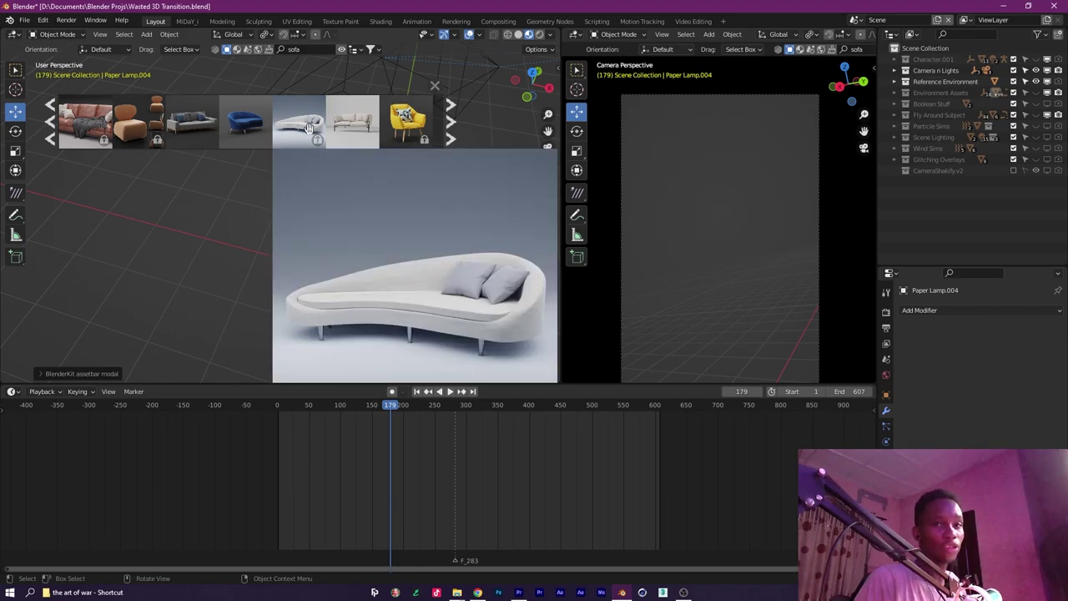
# Place the blue curved sofa from the BlenderKit results at the centre of the scene.
pyautogui.moveTo(190, 136)
pyautogui.moveTo(232, 135)
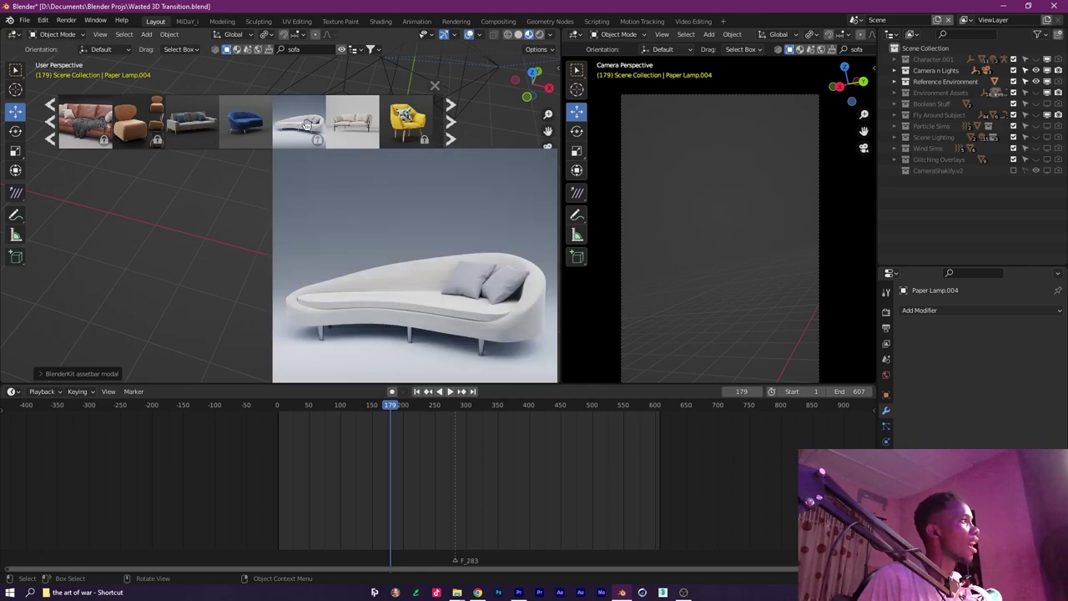
pyautogui.moveTo(254, 123); pyautogui.dragTo(370, 282)
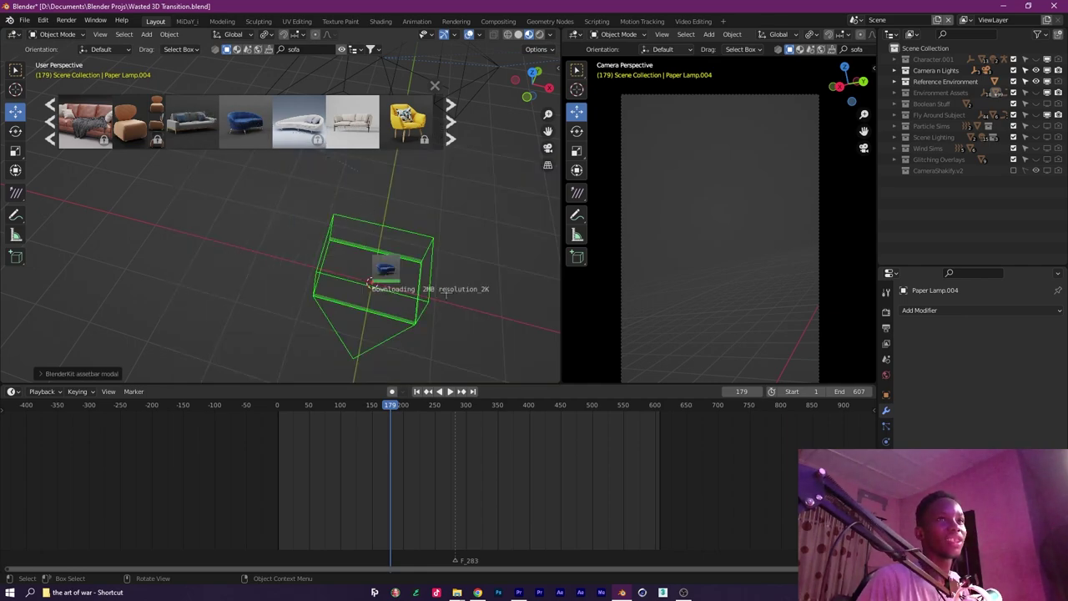
pyautogui.moveTo(439, 304); pyautogui.dragTo(425, 281)
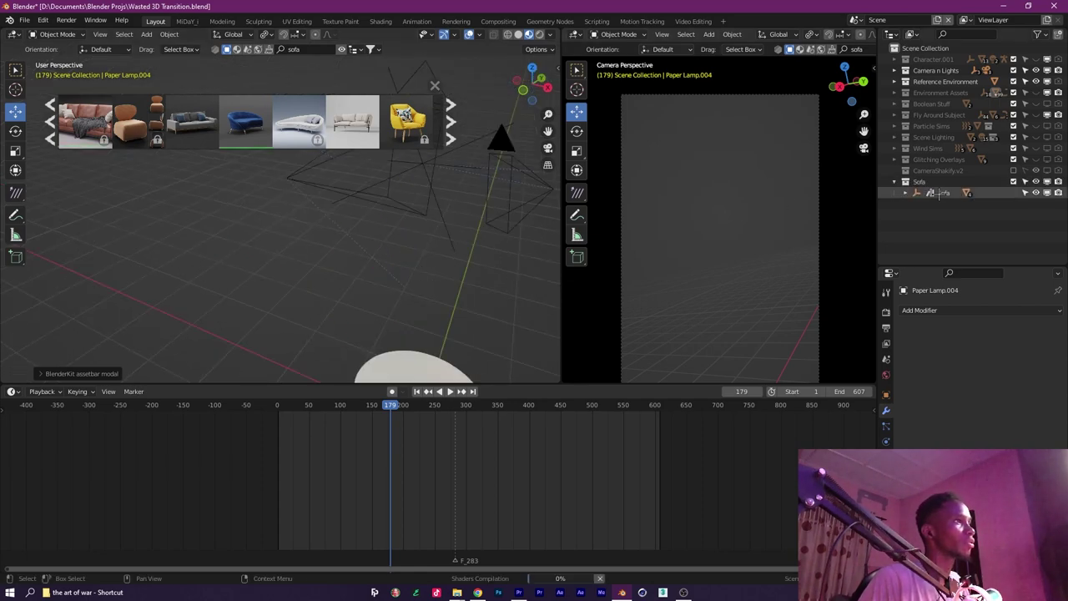
# Inspect the imported blue sofa up close, and delete it together with its collection.
pyautogui.press('KP_Decimal')
pyautogui.moveTo(434, 221); pyautogui.dragTo(370, 201)
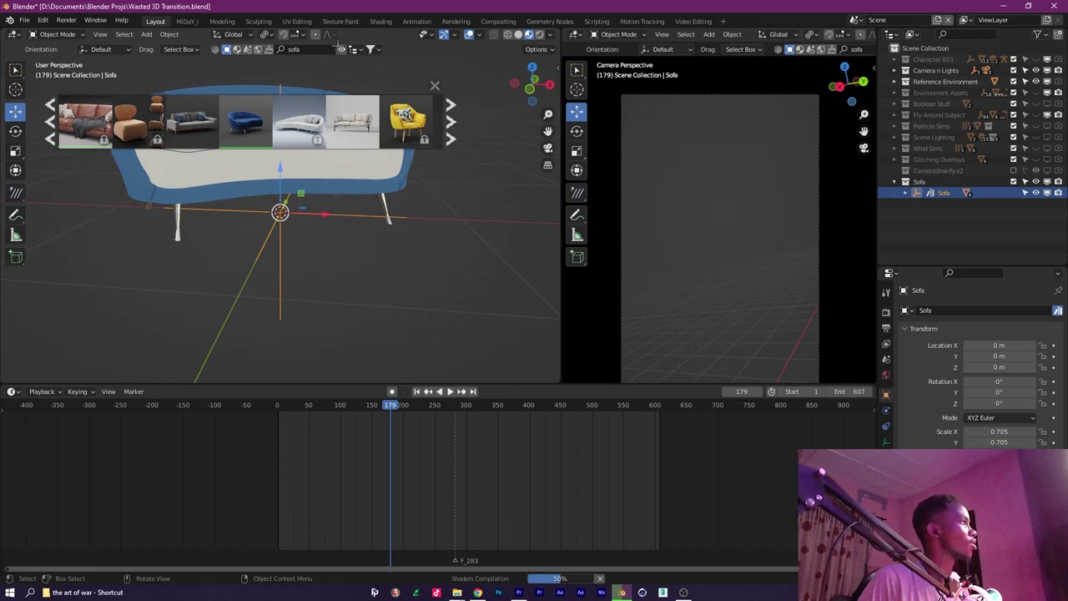
pyautogui.moveTo(342, 156)
pyautogui.mouseDown()
pyautogui.moveTo(375, 281)
pyautogui.moveTo(237, 256)
pyautogui.moveTo(404, 268)
pyautogui.moveTo(399, 254)
pyautogui.mouseUp()
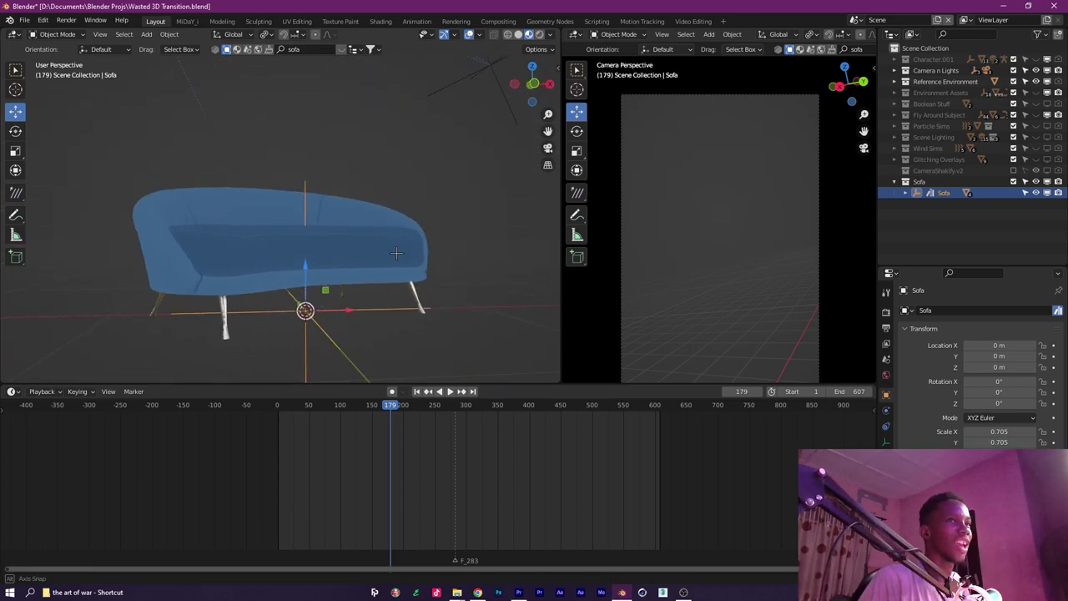
pyautogui.press('z')
pyautogui.click(412, 294)
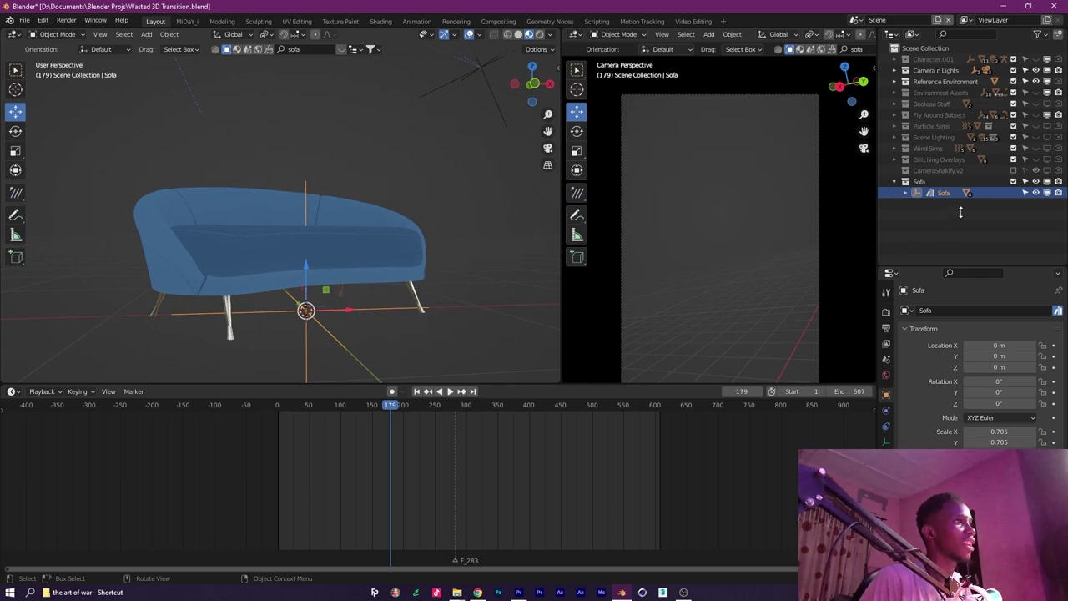
pyautogui.press('Delete')
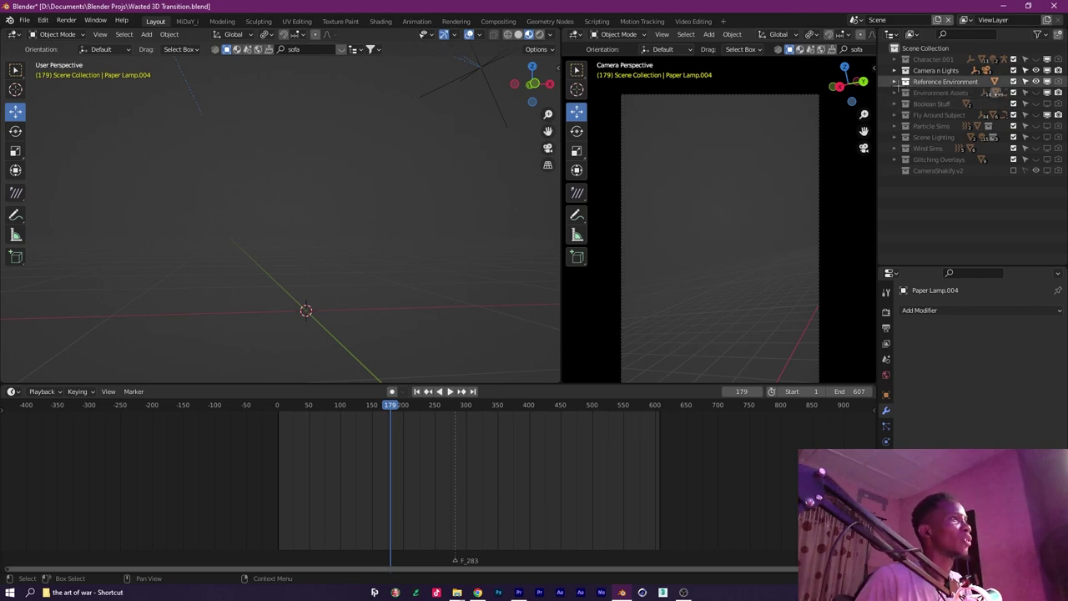
# Show the Environment Assets collection again and expand it in the outliner.
pyautogui.click(1035, 92)
pyautogui.click(894, 93)
pyautogui.moveTo(337, 181); pyautogui.dragTo(346, 265)
pyautogui.scroll(-6, 376, 262)
pyautogui.scroll(4, 348, 302)
pyautogui.moveTo(292, 301); pyautogui.dragTo(337, 251)
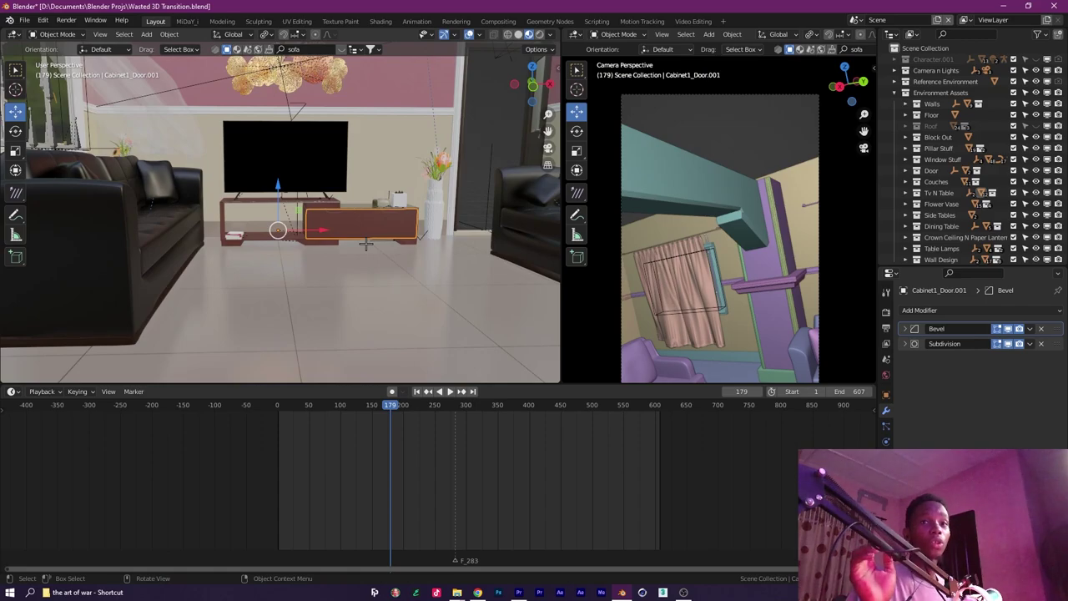
# Examine the furnished living room around the TV cabinet, walls, couches, gold side table and pillar.
pyautogui.moveTo(368, 256); pyautogui.dragTo(352, 366)
pyautogui.moveTo(372, 309); pyautogui.dragTo(340, 267)
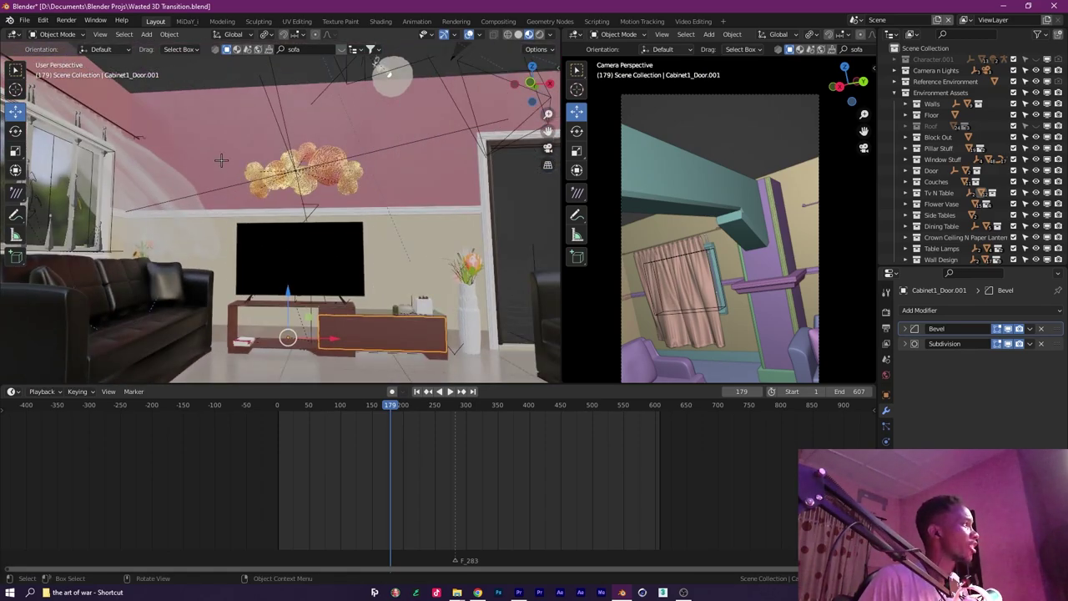
pyautogui.click(348, 196)
pyautogui.moveTo(414, 203); pyautogui.dragTo(383, 252)
pyautogui.scroll(3, 390, 230)
pyautogui.scroll(-1, 383, 250)
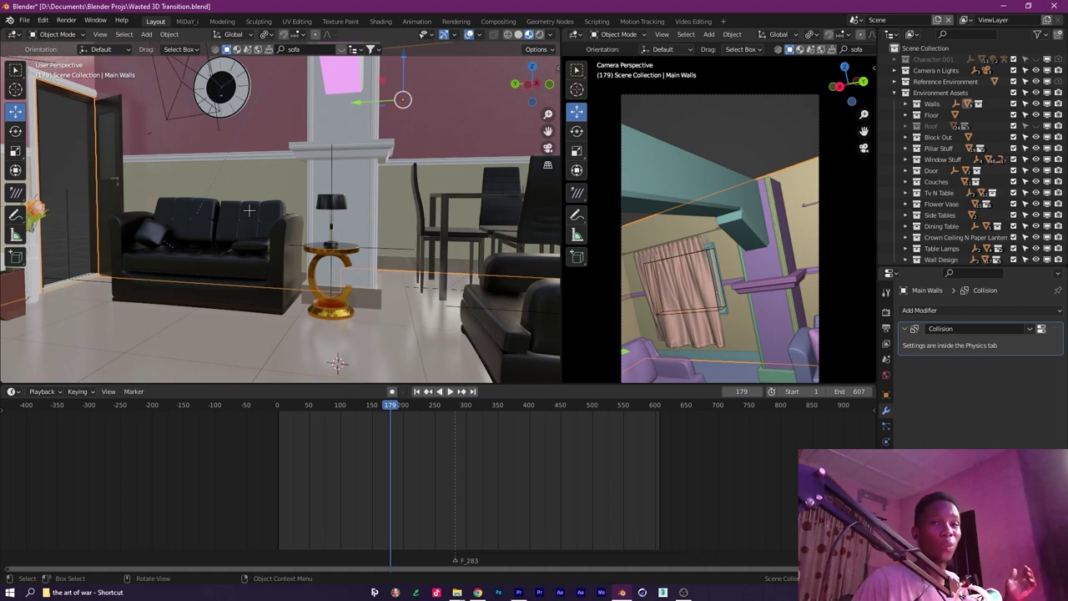
pyautogui.moveTo(222, 180); pyautogui.dragTo(201, 270)
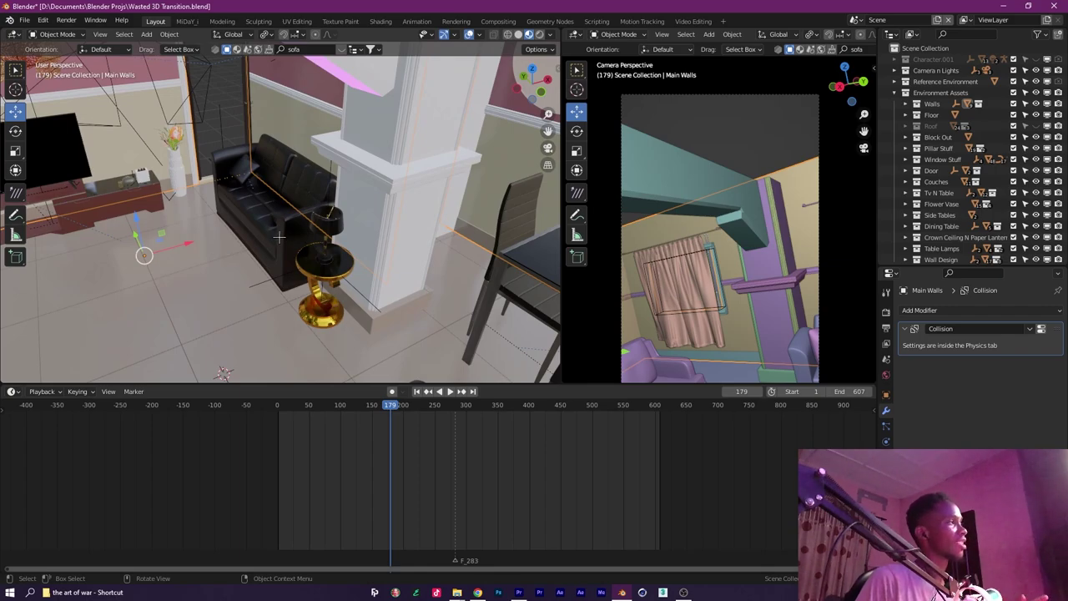
pyautogui.moveTo(276, 235); pyautogui.dragTo(289, 254)
pyautogui.scroll(-3, 240, 291)
pyautogui.scroll(4, 289, 257)
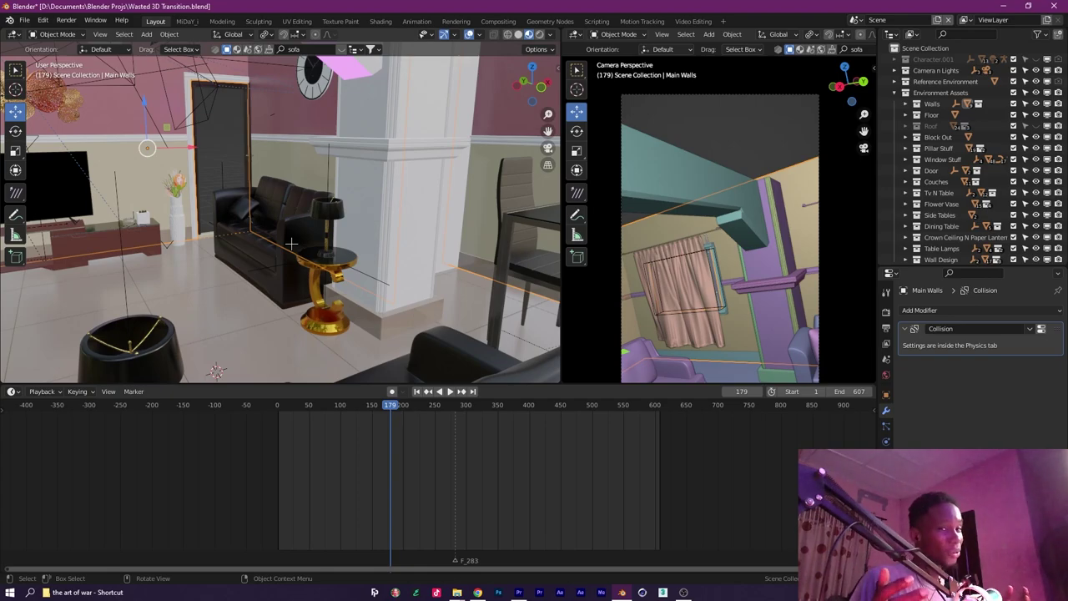
pyautogui.moveTo(278, 220); pyautogui.dragTo(312, 258)
pyautogui.scroll(-5, 343, 223)
pyautogui.scroll(-4, 320, 267)
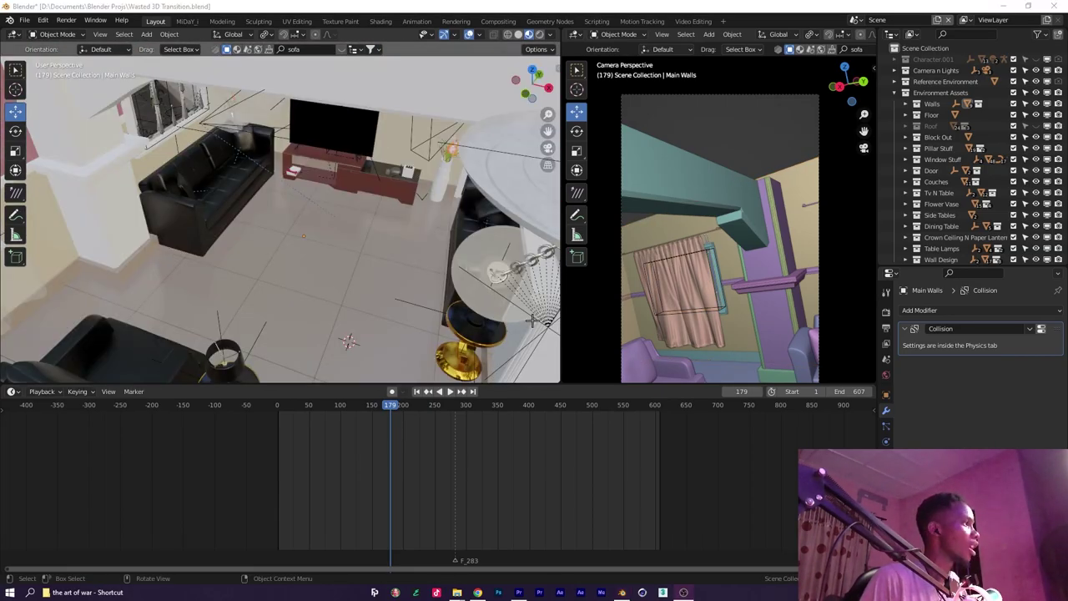
# Frame the hanging ceiling lamp and inspect the room's layout from inside and from above the walls.
pyautogui.moveTo(349, 293); pyautogui.dragTo(468, 57)
pyautogui.moveTo(396, 296); pyautogui.dragTo(264, 96)
pyautogui.press('s')
pyautogui.click(179, 129)
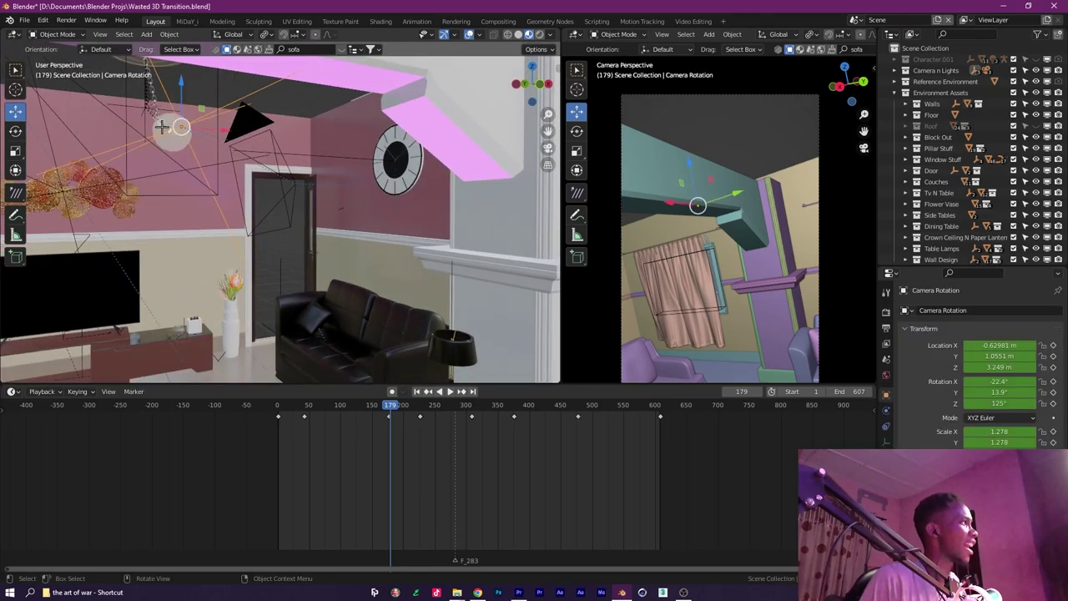
pyautogui.click(161, 126)
pyautogui.press('KP_Decimal')
pyautogui.moveTo(172, 134); pyautogui.dragTo(60, 82)
pyautogui.moveTo(269, 158); pyautogui.dragTo(171, 151)
pyautogui.scroll(3, 327, 191)
pyautogui.scroll(-5, 358, 189)
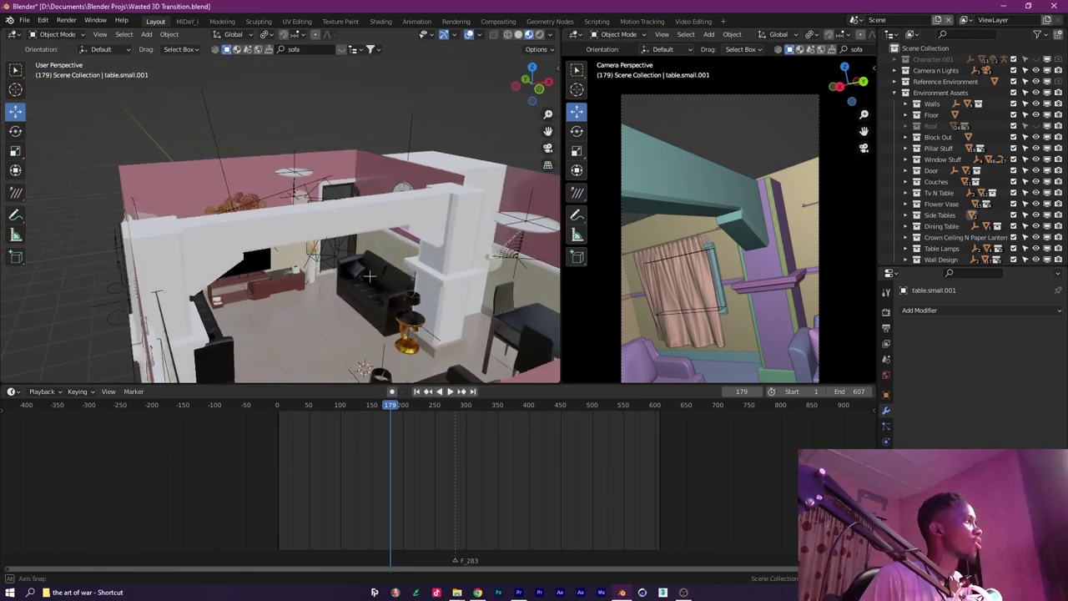
# Show the Roof collection and inspect the outer walls, ceiling cornices, and the couches and side tables inside.
pyautogui.moveTo(283, 276); pyautogui.dragTo(384, 255)
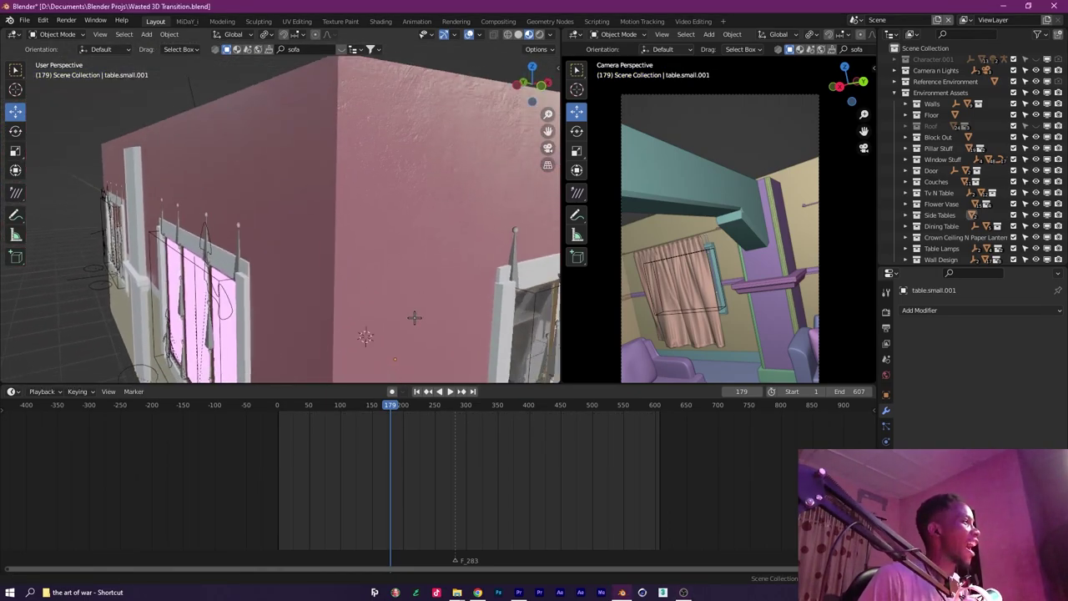
pyautogui.scroll(6, 412, 317)
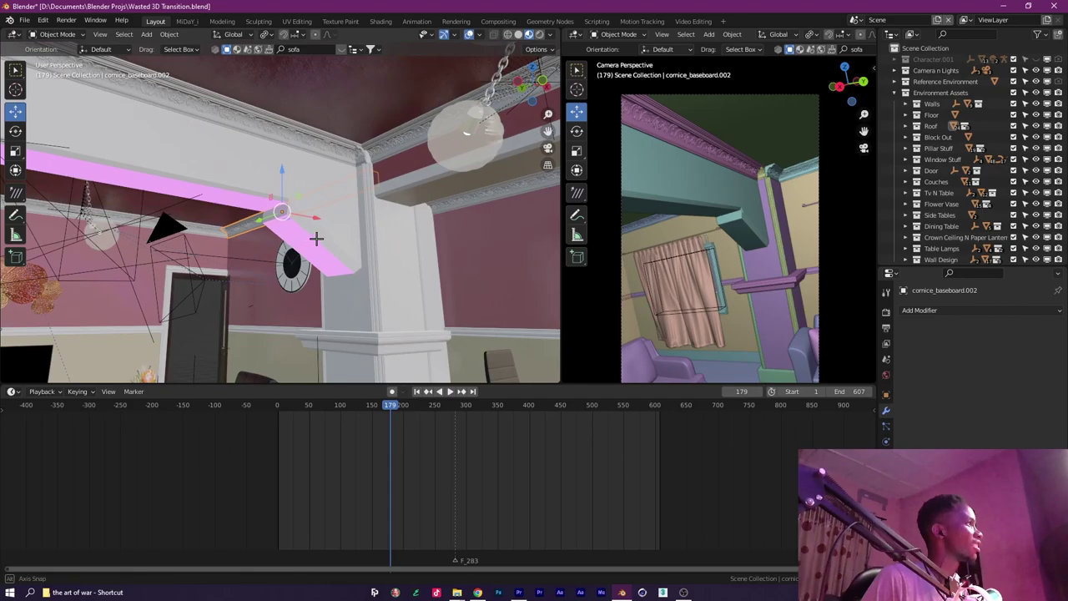
pyautogui.moveTo(350, 233)
pyautogui.mouseDown()
pyautogui.moveTo(411, 303)
pyautogui.moveTo(419, 288)
pyautogui.moveTo(287, 265)
pyautogui.moveTo(158, 263)
pyautogui.moveTo(313, 227)
pyautogui.moveTo(342, 235)
pyautogui.mouseUp()
pyautogui.scroll(-4, 370, 246)
pyautogui.scroll(3, 422, 288)
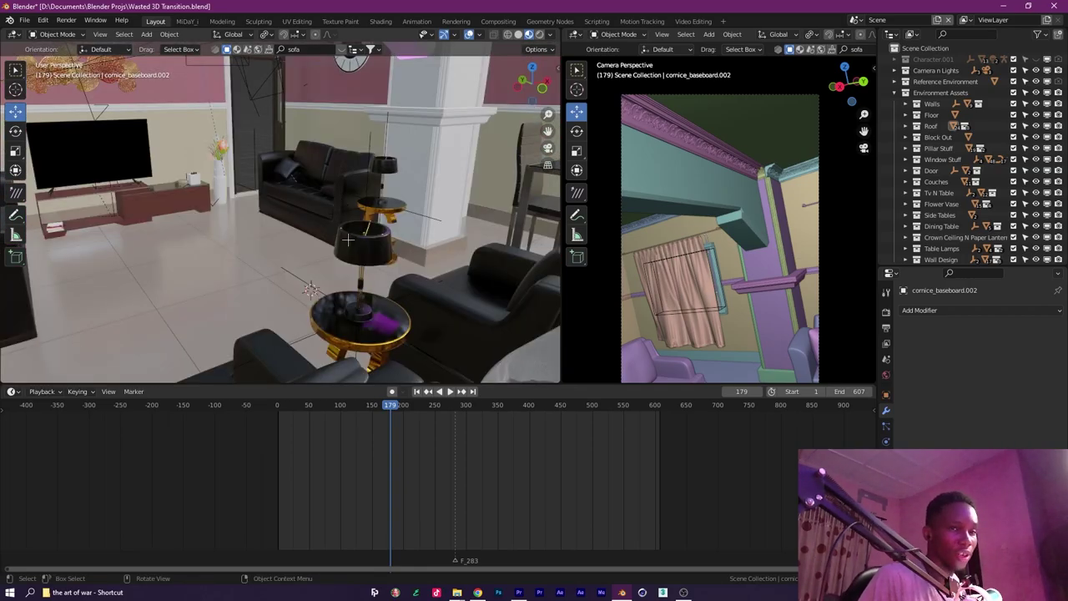
pyautogui.scroll(3, 354, 320)
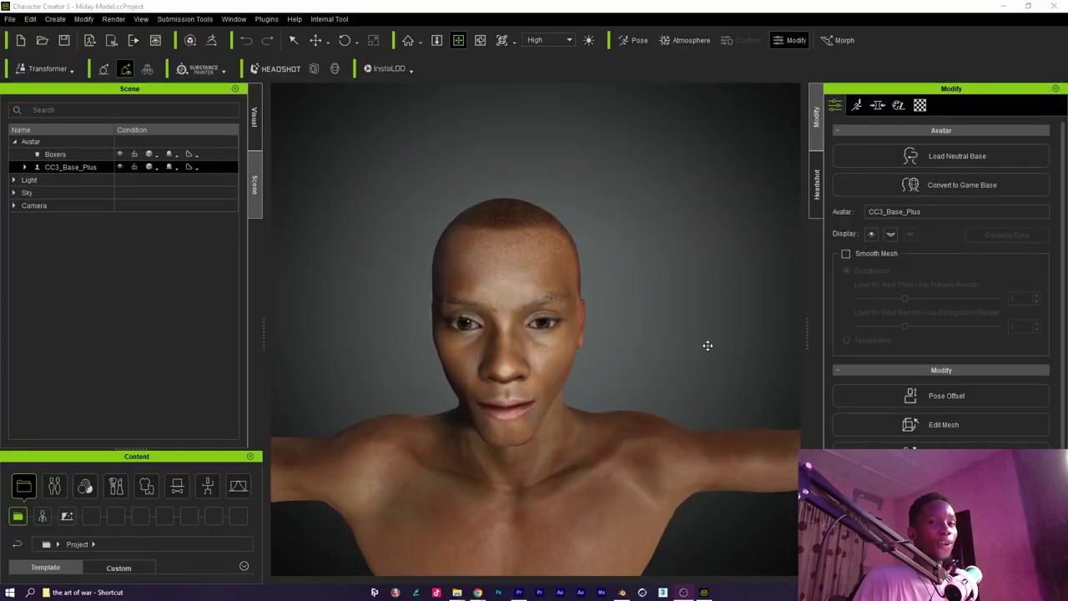
# Switch to Character Creator 3 and examine the avatar's head and shoulders from the front and both sides.
pyautogui.moveTo(451, 424); pyautogui.dragTo(998, 363)
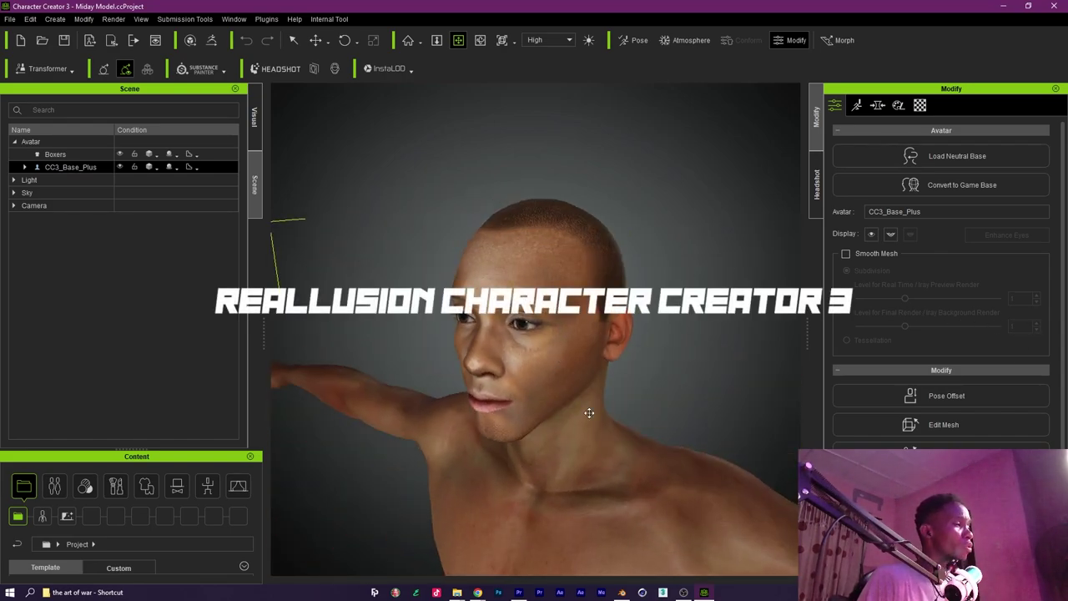
pyautogui.moveTo(620, 443); pyautogui.dragTo(820, 362)
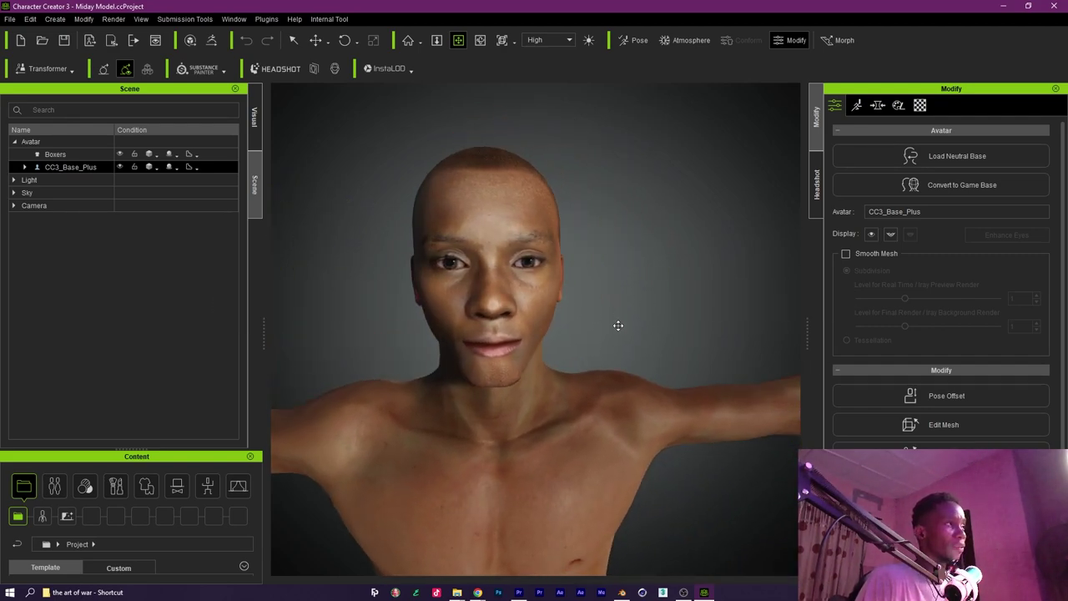
pyautogui.moveTo(618, 324); pyautogui.dragTo(620, 331)
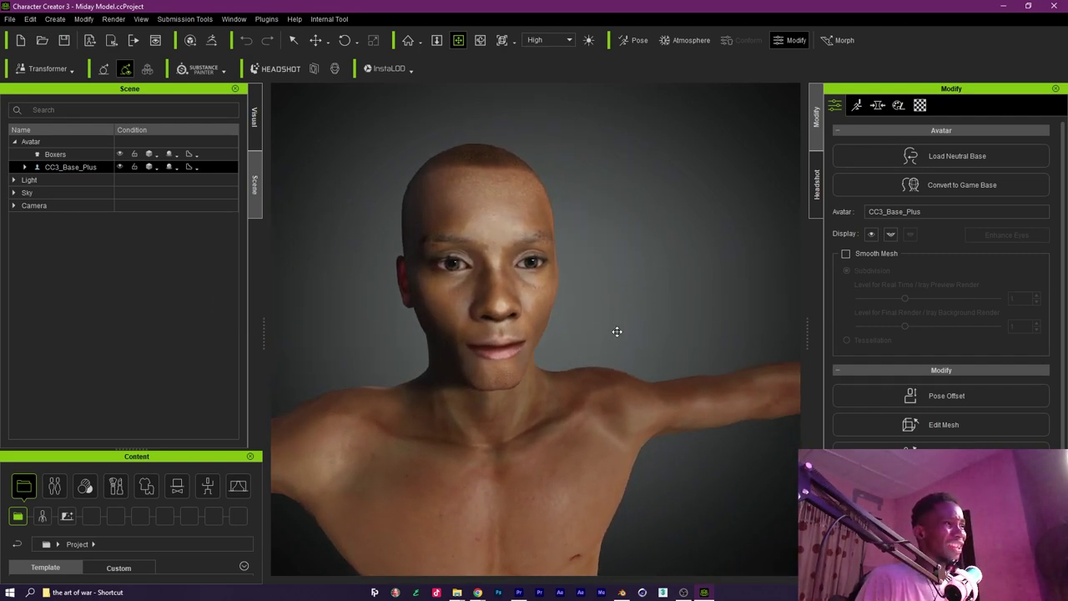
pyautogui.moveTo(458, 318)
pyautogui.mouseDown()
pyautogui.moveTo(517, 321)
pyautogui.moveTo(460, 320)
pyautogui.mouseUp()
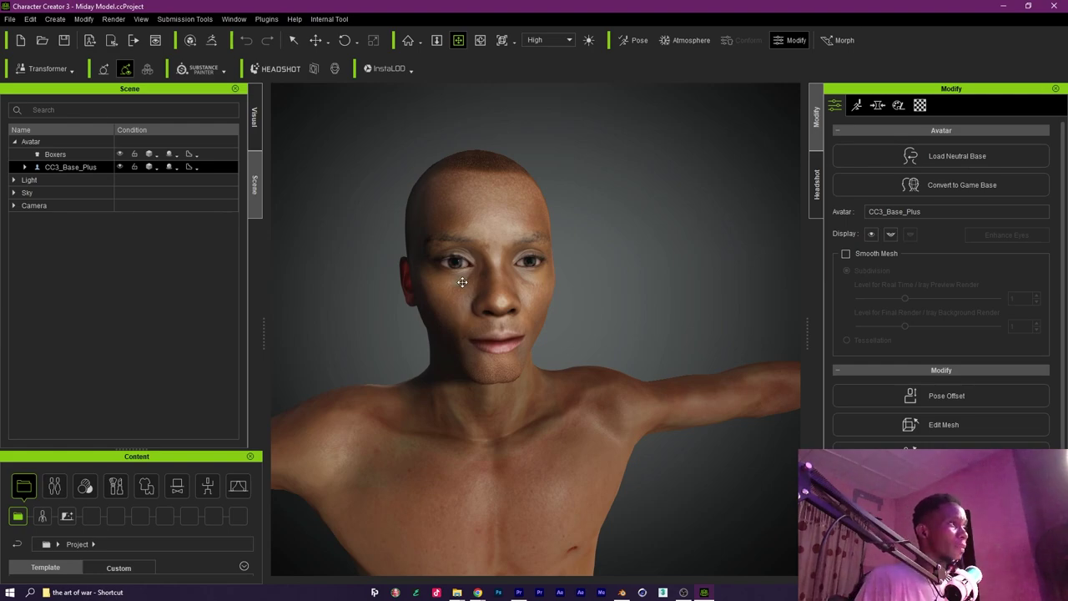
pyautogui.moveTo(462, 280); pyautogui.dragTo(558, 328)
pyautogui.scroll(2, 559, 328)
pyautogui.scroll(-8, 539, 312)
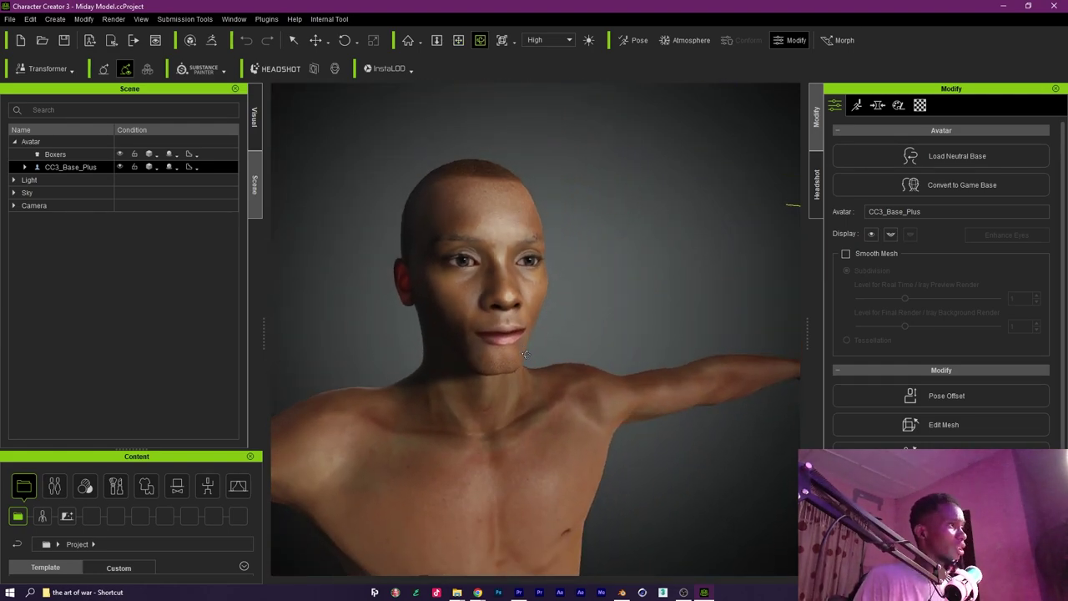
pyautogui.moveTo(528, 359); pyautogui.dragTo(425, 332)
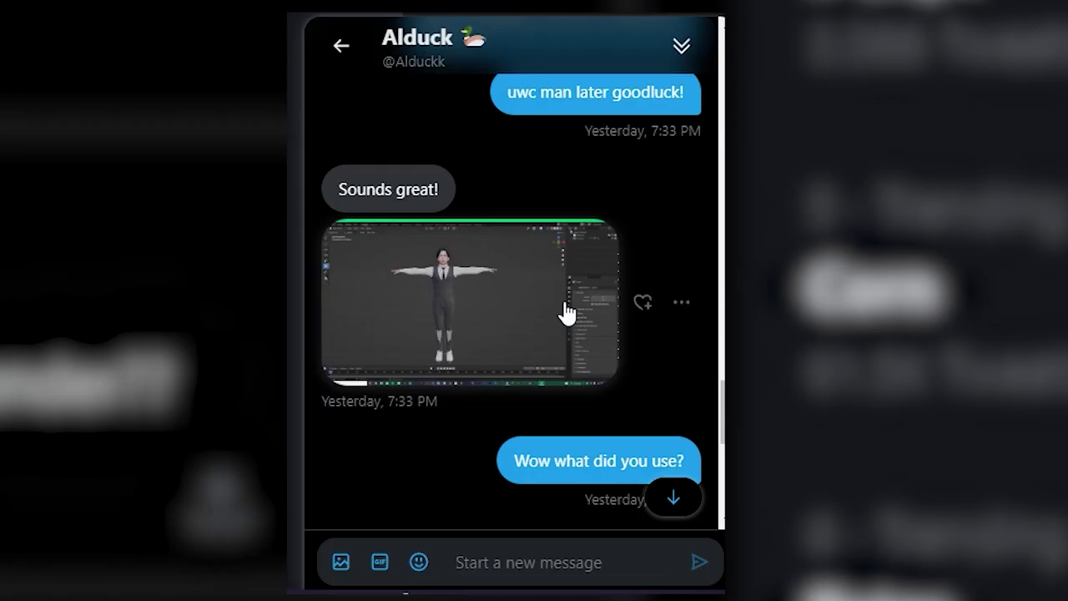
# Read the chat about the suited 3D character and turn the clothed avatar in Avaturn to view it.
pyautogui.scroll(-4, 564, 307)
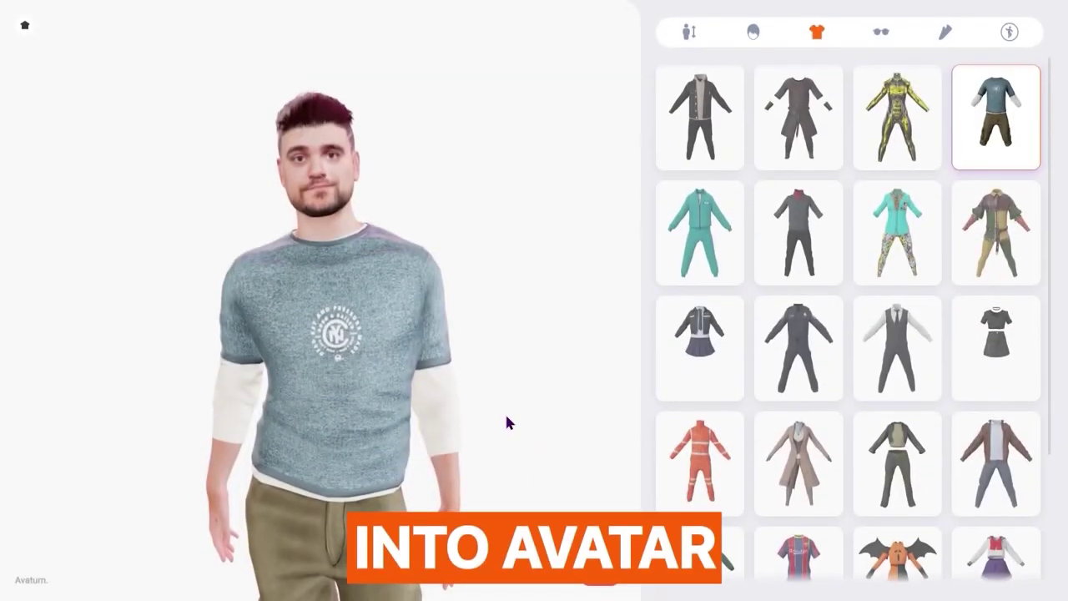
pyautogui.moveTo(504, 412); pyautogui.dragTo(614, 416)
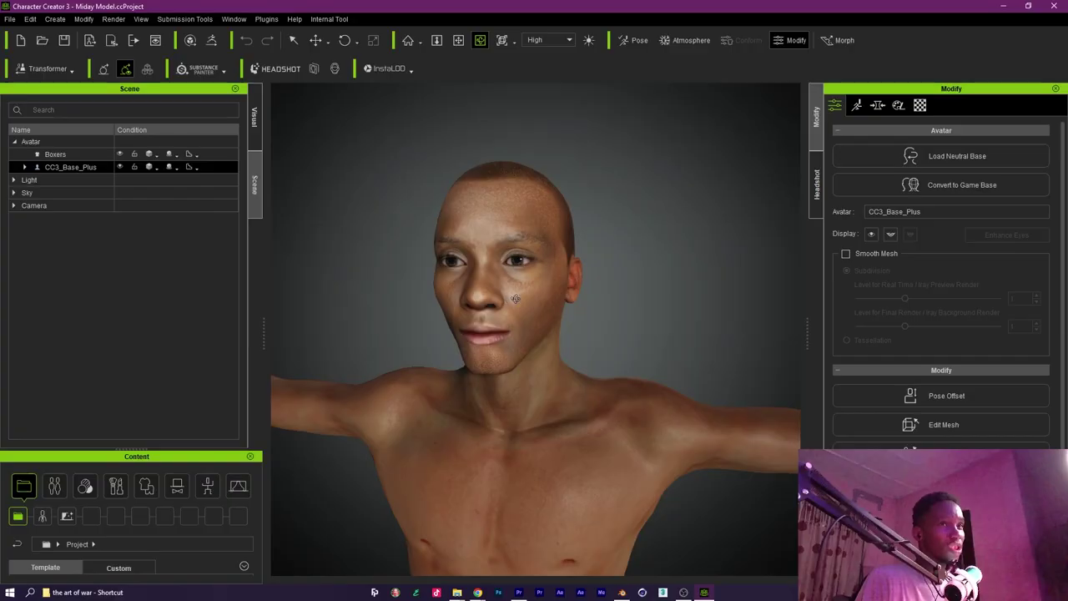
# Switch back to Character Creator 3 and examine the avatar's facial detail up close and at an angle.
pyautogui.scroll(5, 530, 332)
pyautogui.scroll(-6, 531, 332)
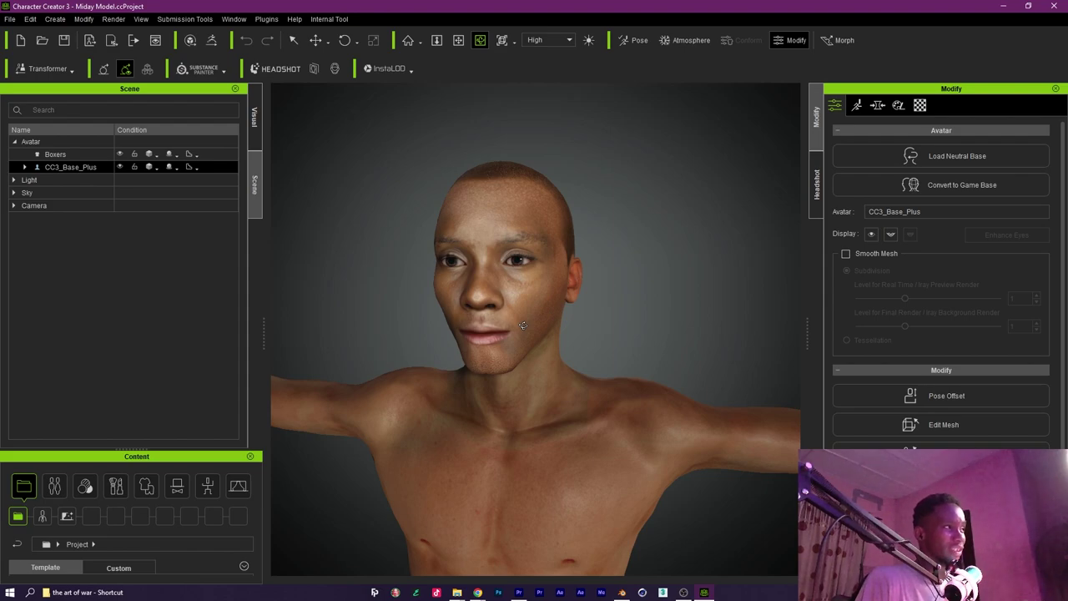
pyautogui.moveTo(522, 319); pyautogui.dragTo(471, 286)
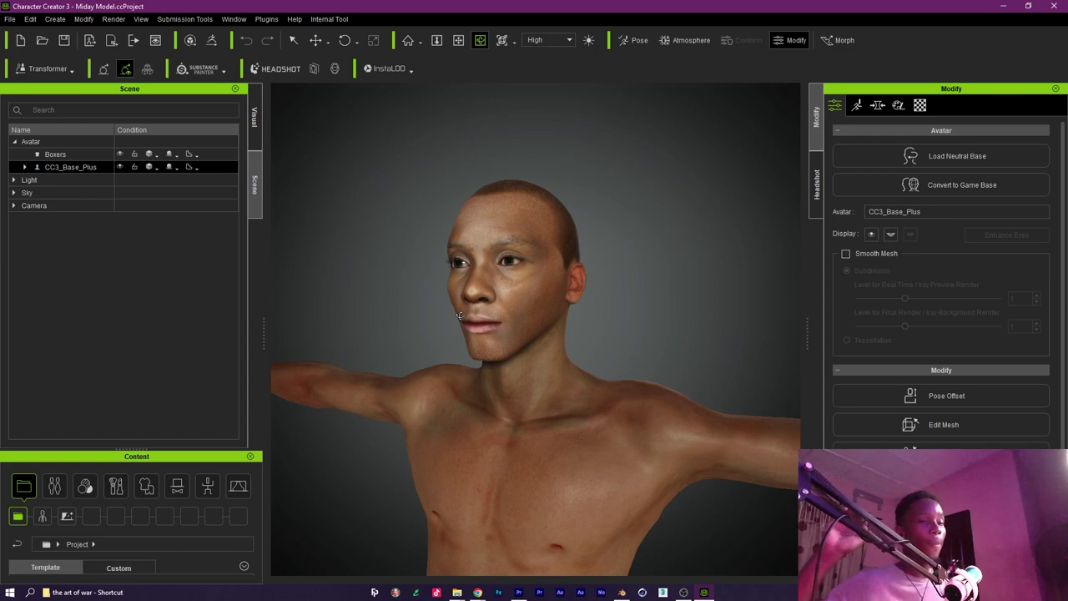
pyautogui.moveTo(540, 373); pyautogui.dragTo(558, 414)
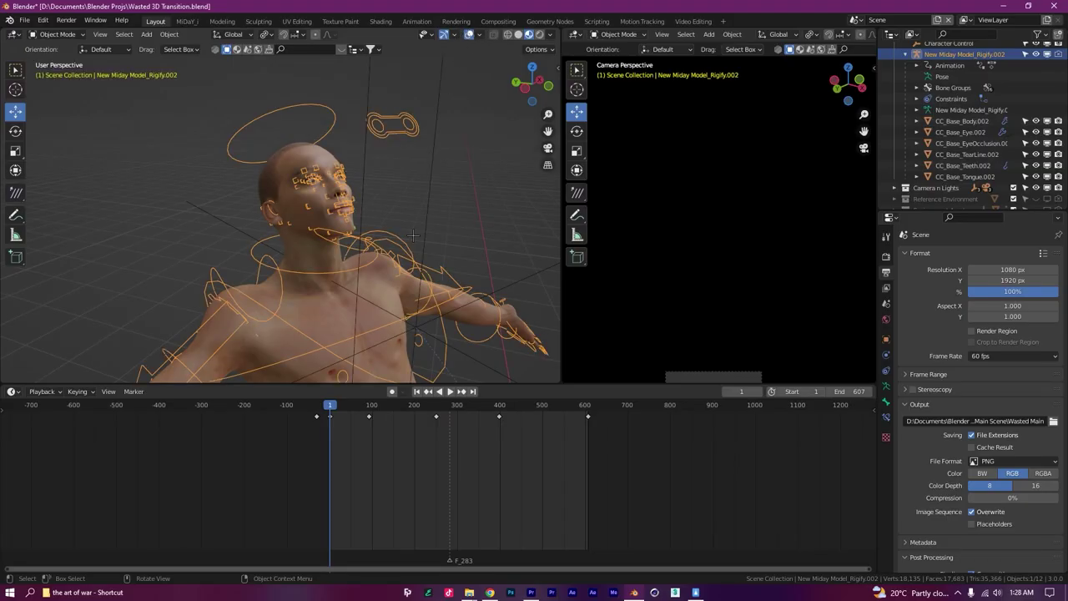
# Switch to Blender, then play and scrub the rigged character's animation while viewing it from several sides.
pyautogui.moveTo(412, 236); pyautogui.dragTo(385, 325)
pyautogui.press('space')
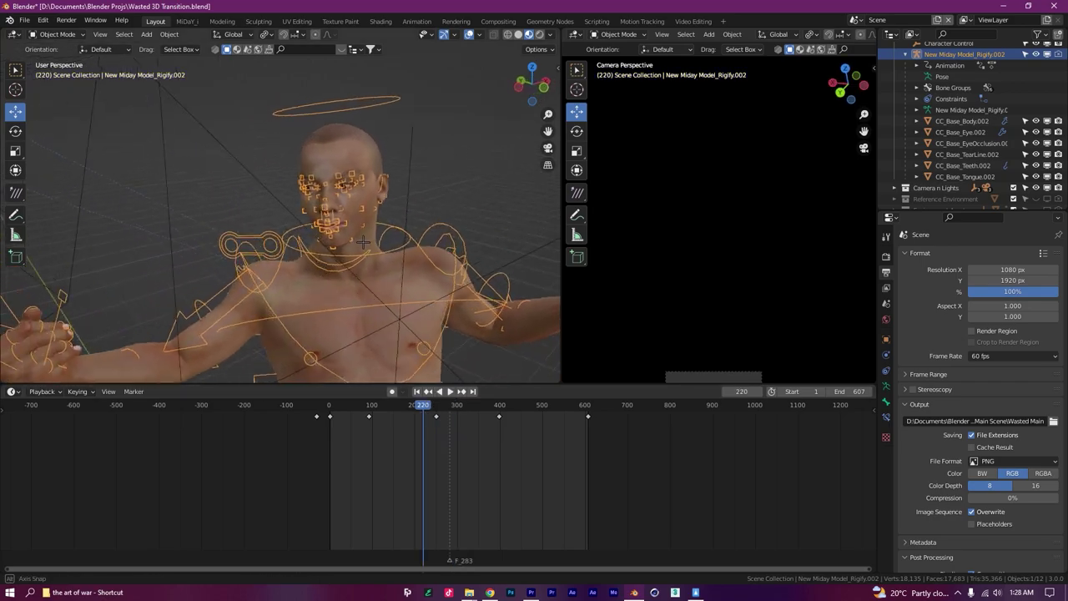
pyautogui.moveTo(302, 251); pyautogui.dragTo(373, 199)
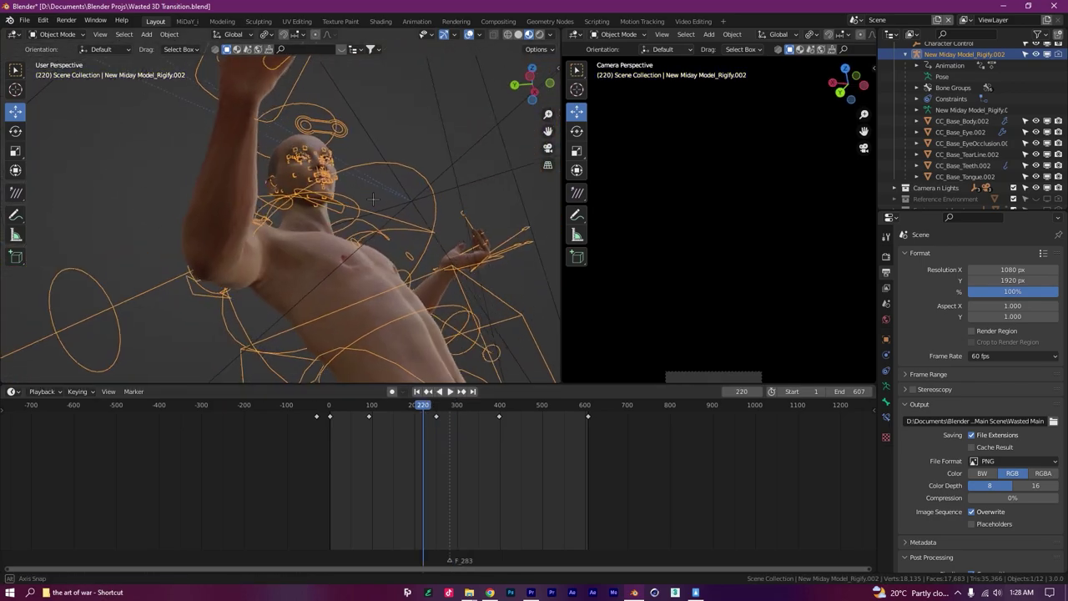
pyautogui.moveTo(446, 406); pyautogui.dragTo(481, 406)
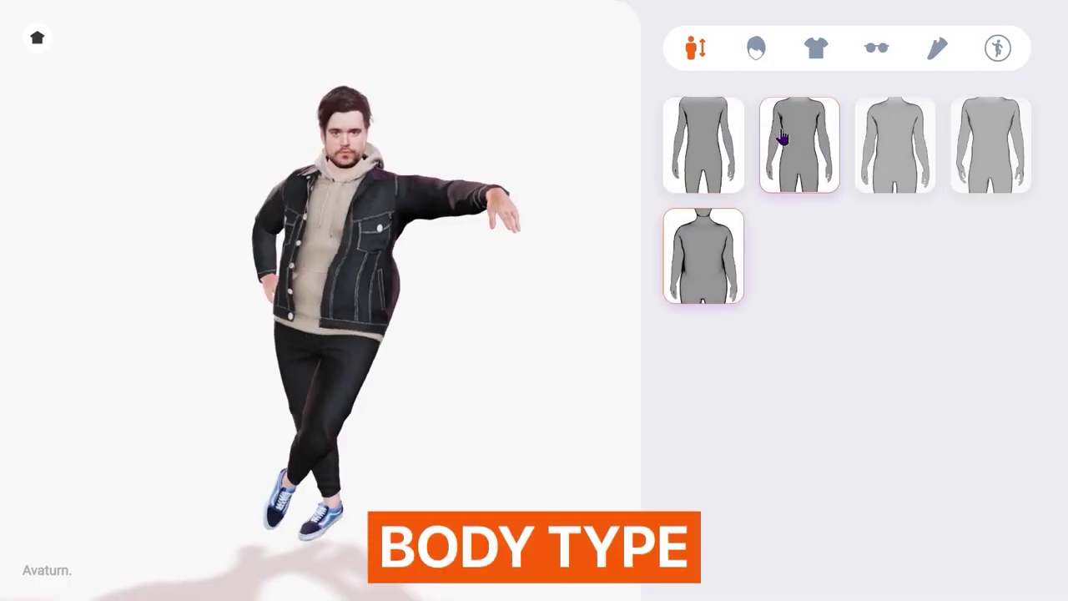
# Switch to Avaturn and try the third and fifth body types on the avatar.
pyautogui.click(925, 167)
pyautogui.click(702, 263)
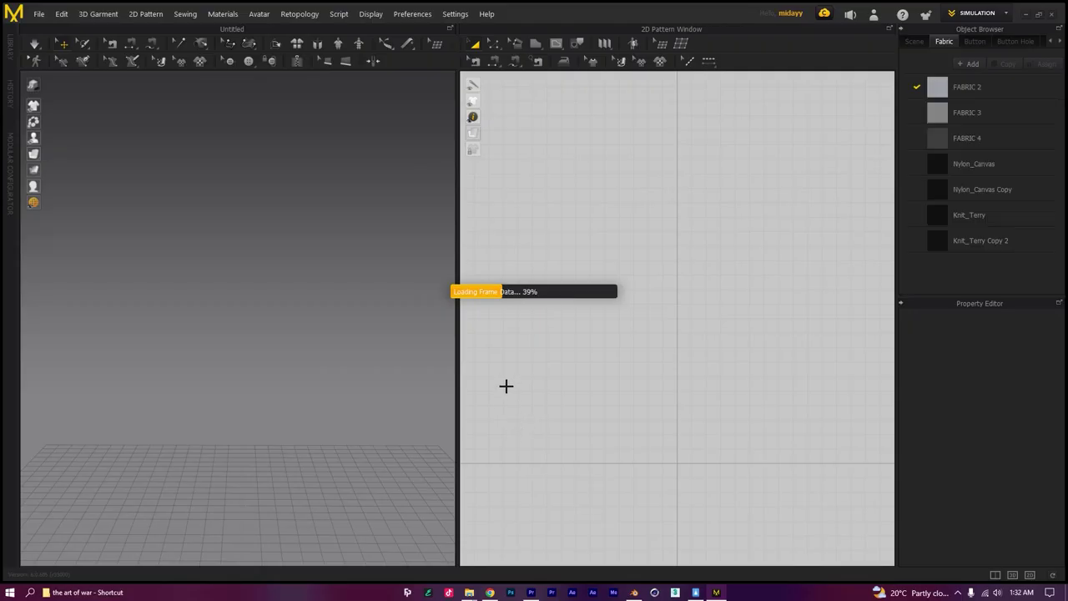
# Switch to Marvelous Designer, view the loaded garment project in 3D and run the simulation.
pyautogui.moveTo(282, 359); pyautogui.dragTo(276, 298)
pyautogui.press('space')
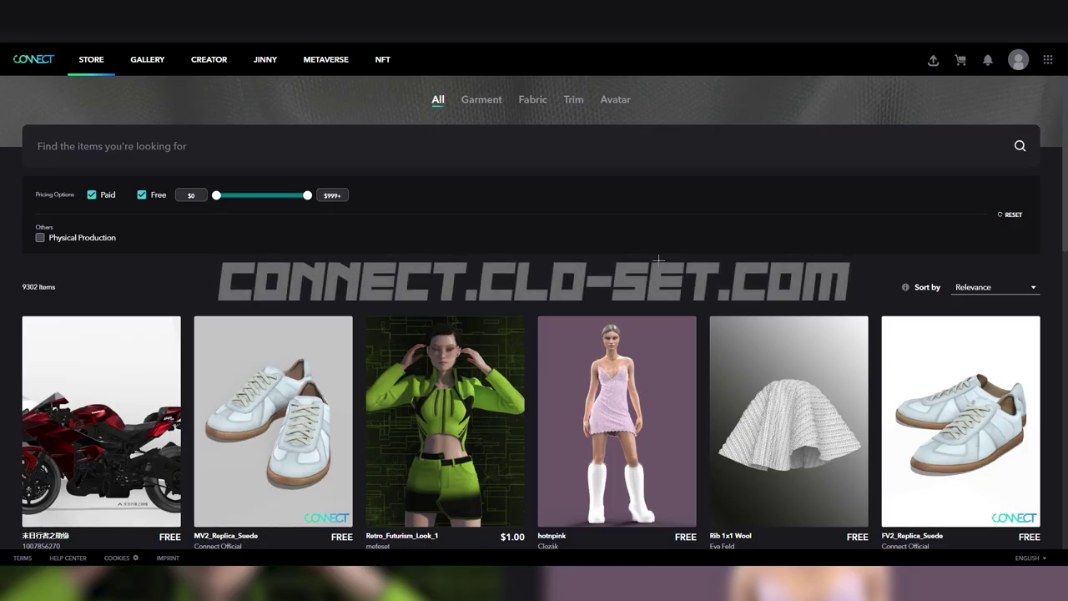
# Switch to the CLO-SET Connect store, exclude paid items and browse the free garments.
pyautogui.scroll(-2, 659, 266)
pyautogui.click(92, 84)
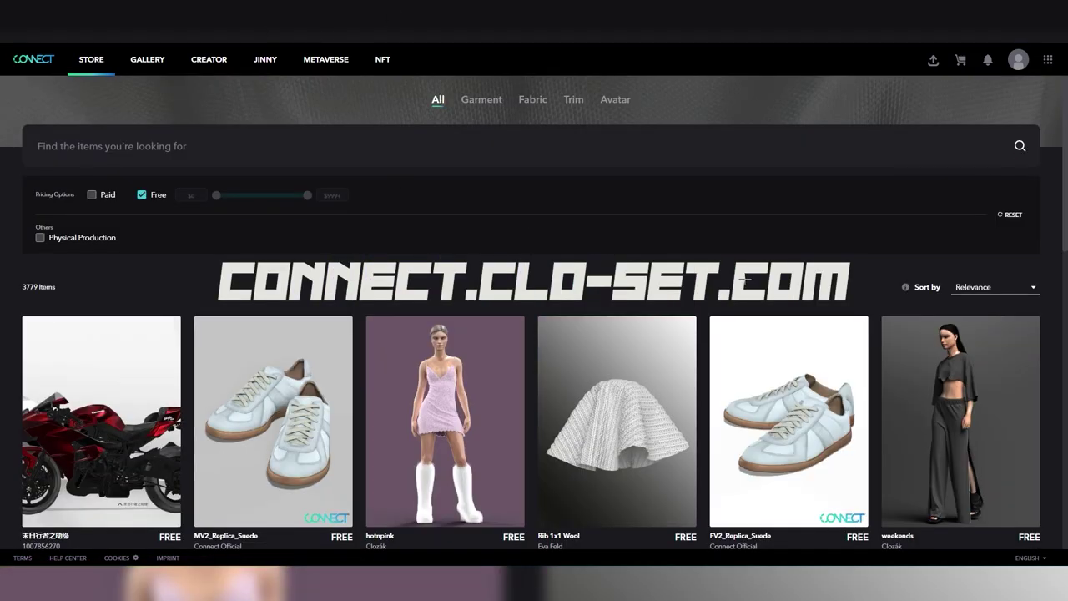
pyautogui.scroll(-3, 745, 281)
pyautogui.scroll(-15, 745, 281)
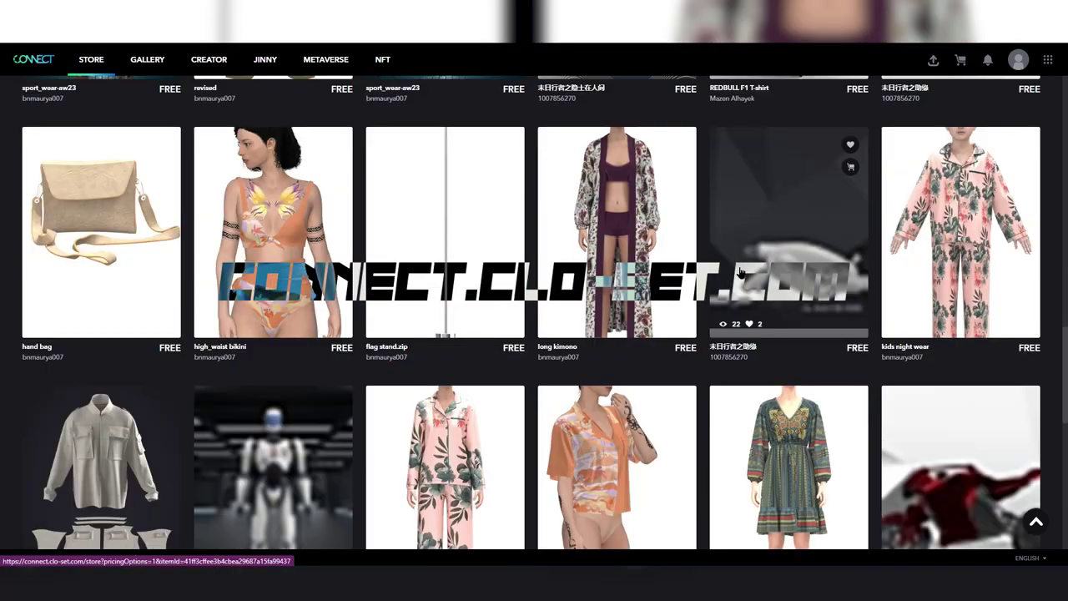
pyautogui.scroll(-15, 739, 267)
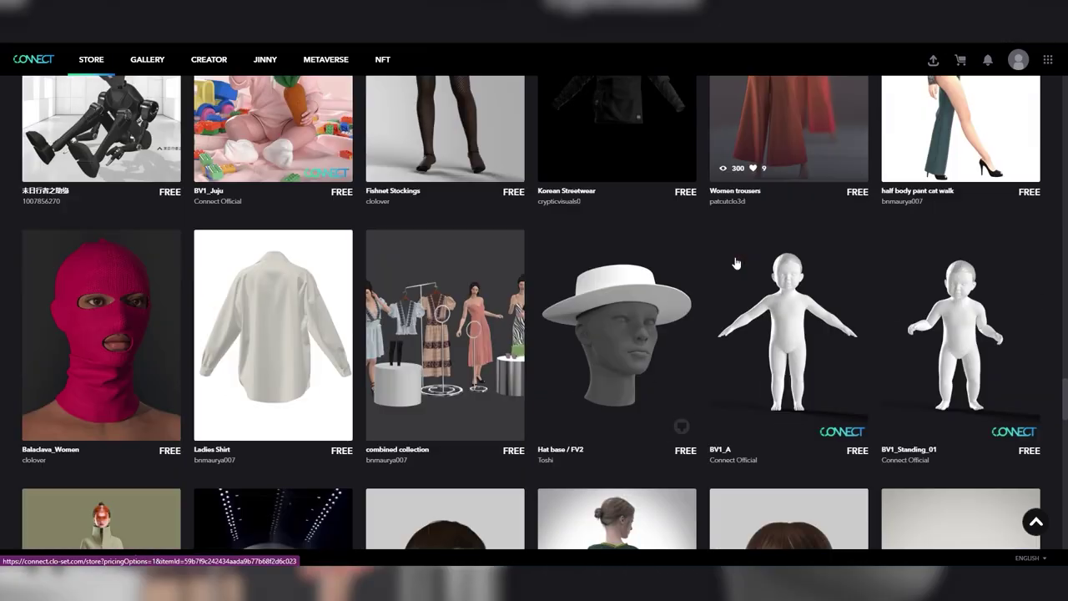
pyautogui.scroll(-5, 734, 256)
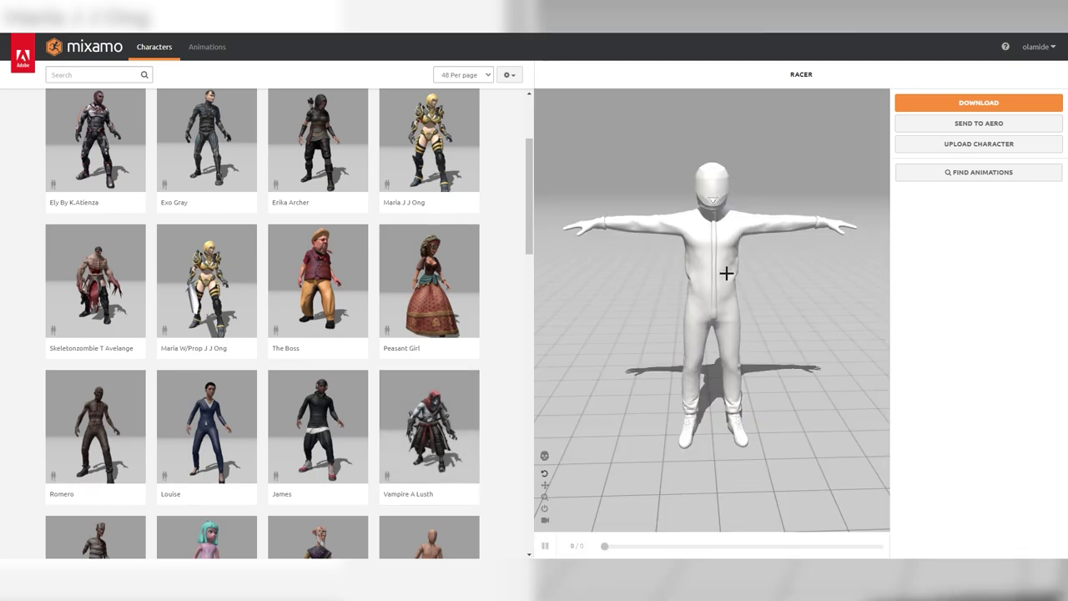
# Switch to Mixamo, view the Racer character up close and search the animations for "floating".
pyautogui.moveTo(726, 273); pyautogui.dragTo(710, 396)
pyautogui.scroll(2, 741, 351)
pyautogui.moveTo(683, 447); pyautogui.dragTo(753, 332)
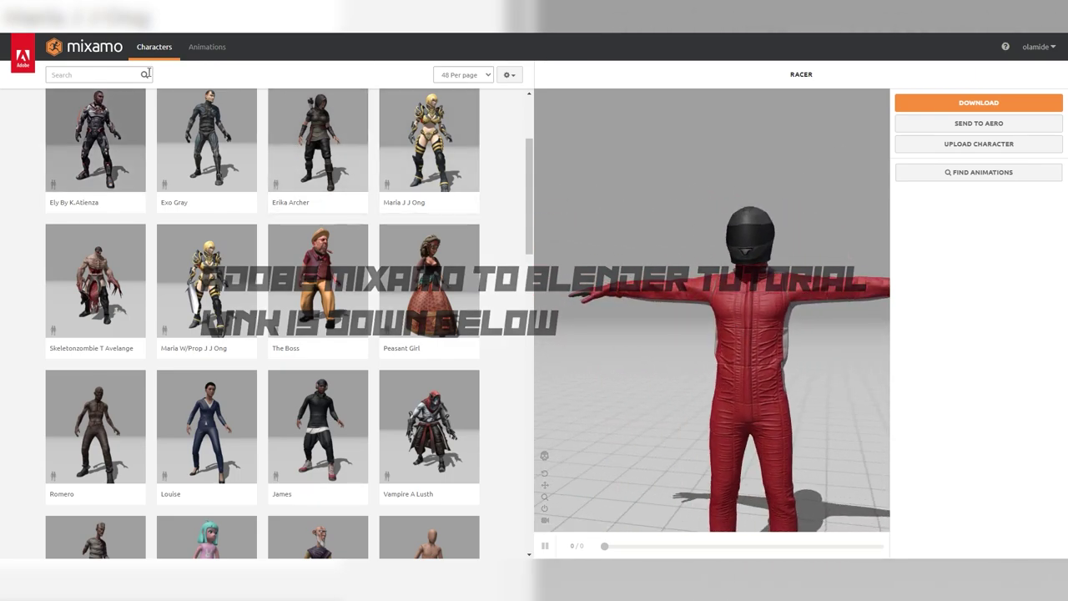
pyautogui.click(206, 47)
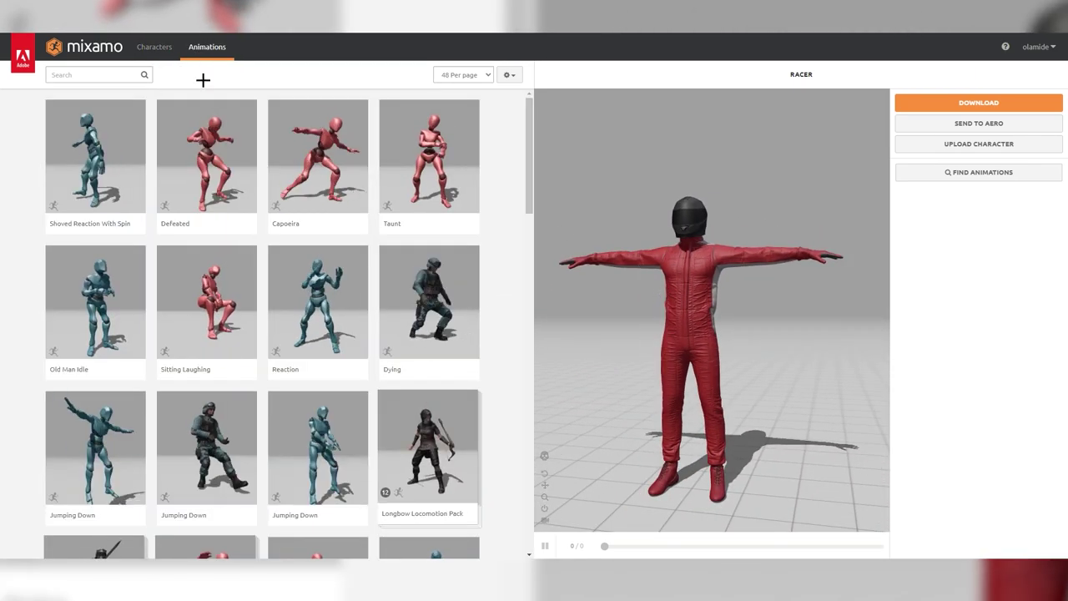
pyautogui.click(75, 75)
pyautogui.write('floatn')
pyautogui.press('BackSpace')
pyautogui.write('ing')
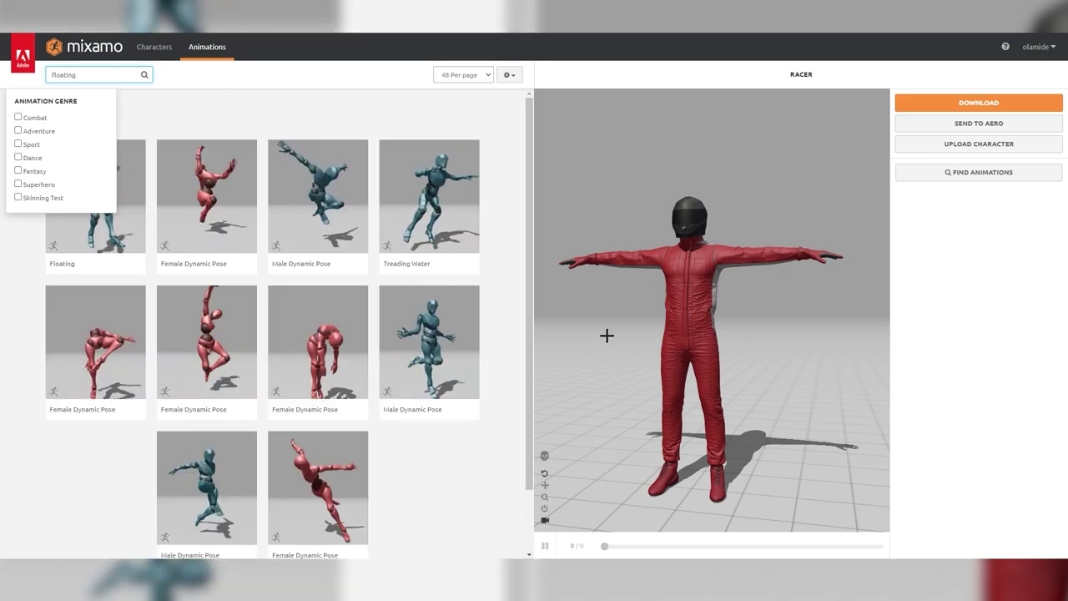
# Try Treading Water and Male Dynamic Pose on the Racer, apply the crouching Female Dynamic Pose and start its download.
pyautogui.click(428, 200)
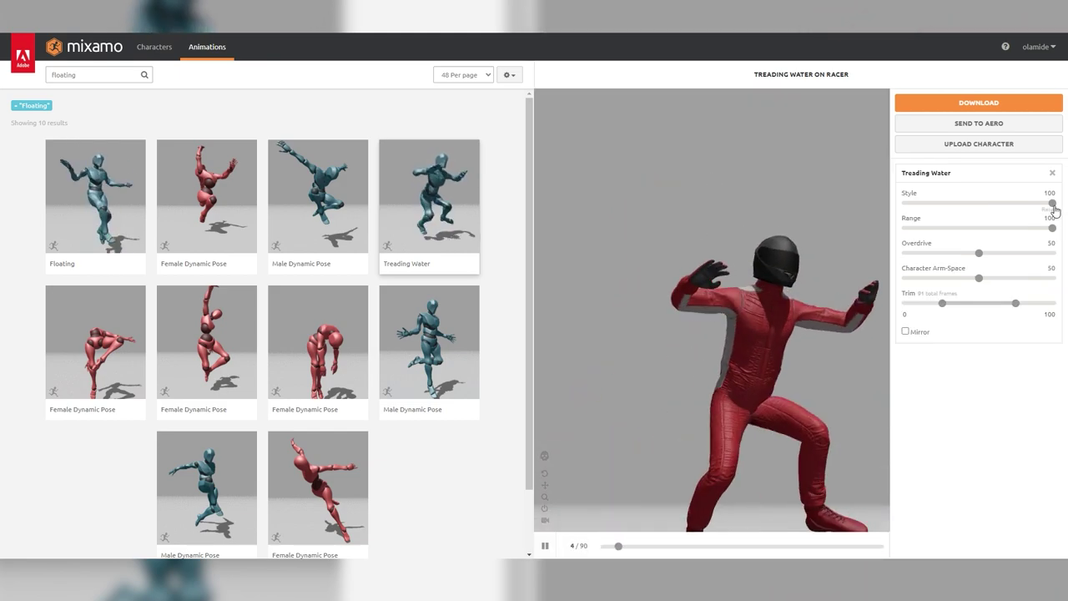
pyautogui.moveTo(1053, 204)
pyautogui.mouseDown()
pyautogui.moveTo(906, 204)
pyautogui.moveTo(1053, 203)
pyautogui.mouseUp()
pyautogui.click(301, 223)
pyautogui.click(98, 347)
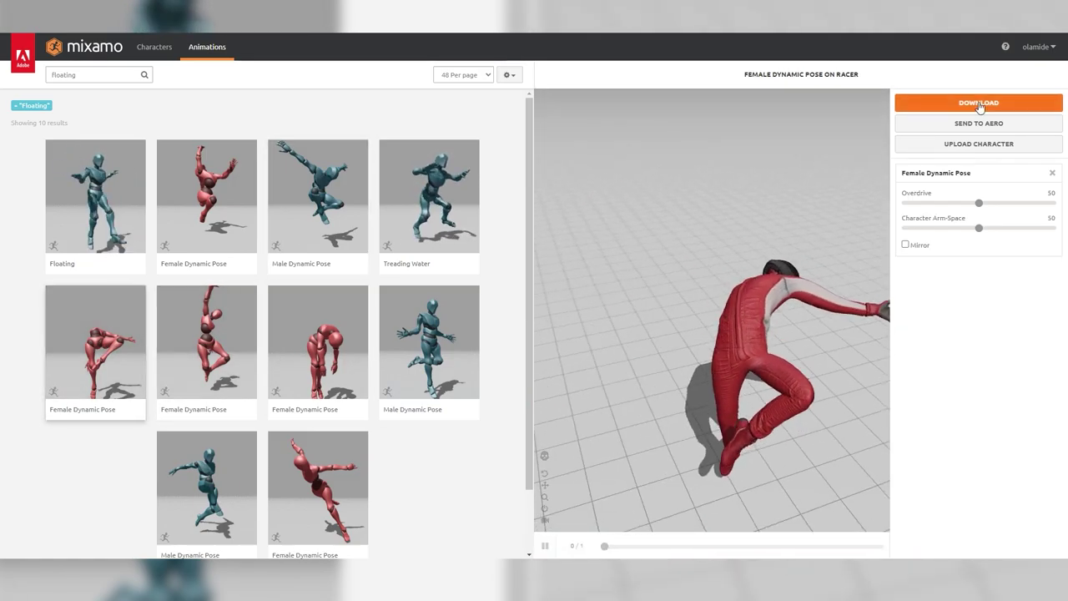
pyautogui.click(978, 103)
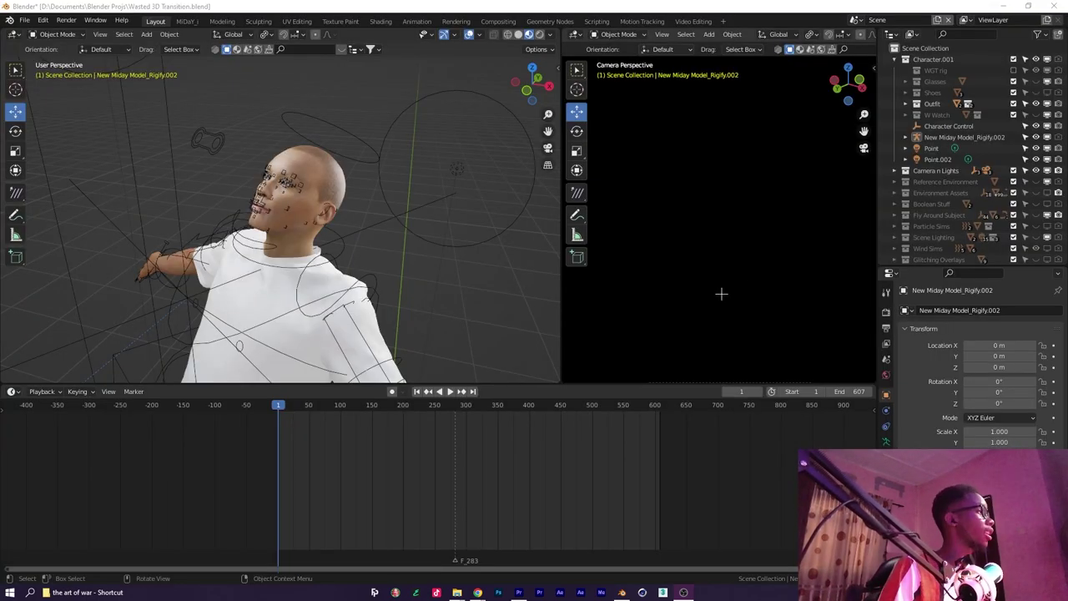
# Switch to Blender, select the character's Rigify rig and play the animation, stopping at frame 308.
pyautogui.moveTo(275, 236); pyautogui.dragTo(434, 268)
pyautogui.scroll(4, 433, 268)
pyautogui.scroll(-3, 433, 267)
pyautogui.click(963, 137)
pyautogui.moveTo(334, 263); pyautogui.dragTo(321, 117)
pyautogui.moveTo(388, 177); pyautogui.dragTo(331, 186)
pyautogui.scroll(-5, 334, 190)
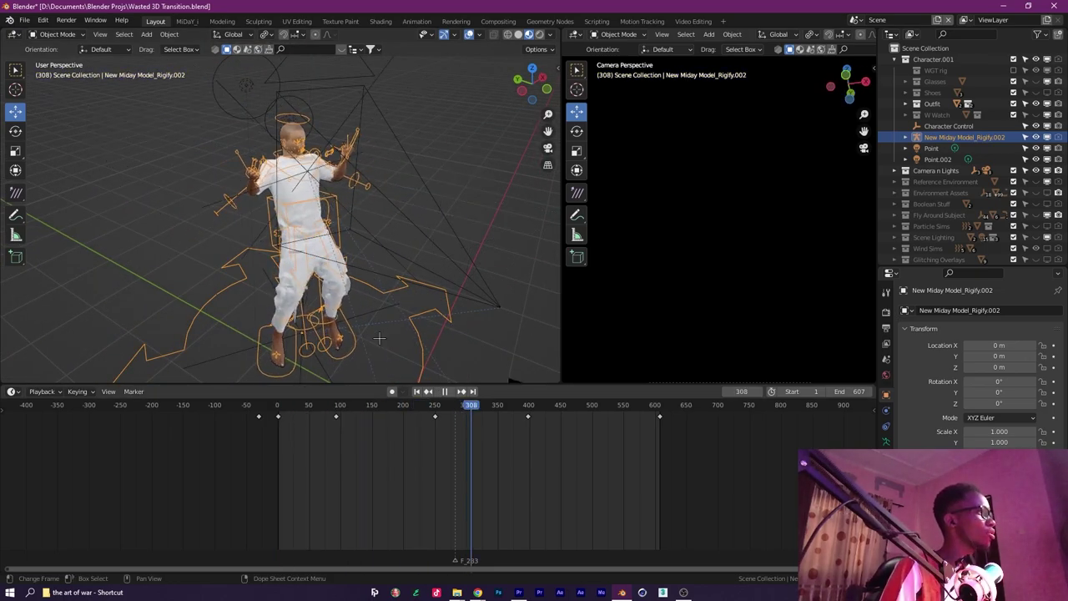
pyautogui.press('space')
# Select the cloth_parent garment and examine its folds and straps up close from several sides.
pyautogui.moveTo(367, 293); pyautogui.dragTo(407, 247)
pyautogui.scroll(5, 408, 265)
pyautogui.moveTo(324, 222); pyautogui.dragTo(343, 183)
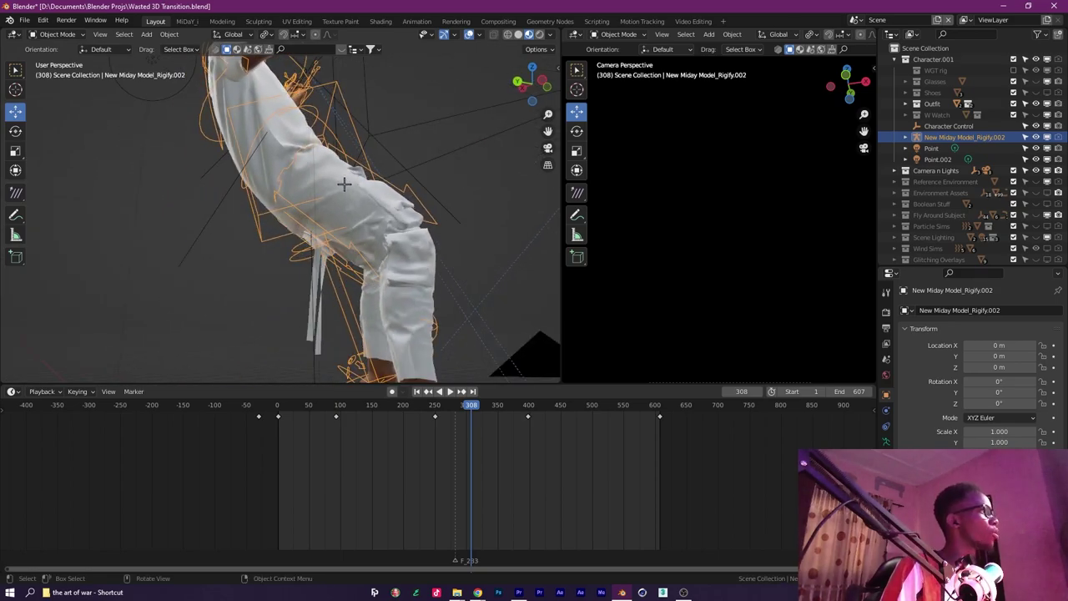
pyautogui.click(340, 185)
pyautogui.moveTo(374, 184); pyautogui.dragTo(220, 210)
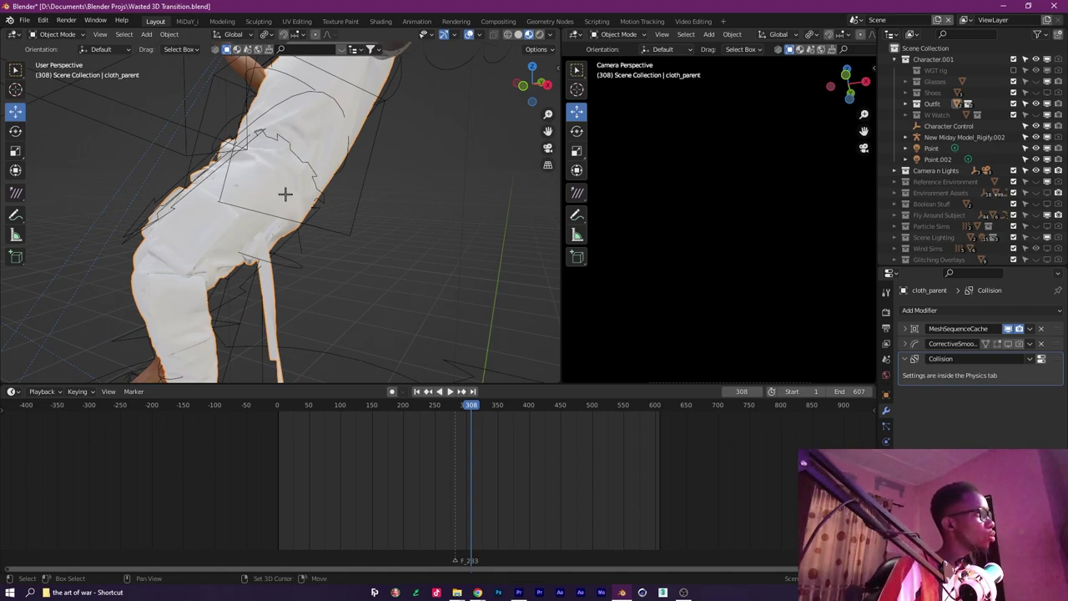
pyautogui.moveTo(276, 200); pyautogui.dragTo(281, 317)
pyautogui.moveTo(227, 292); pyautogui.dragTo(346, 283)
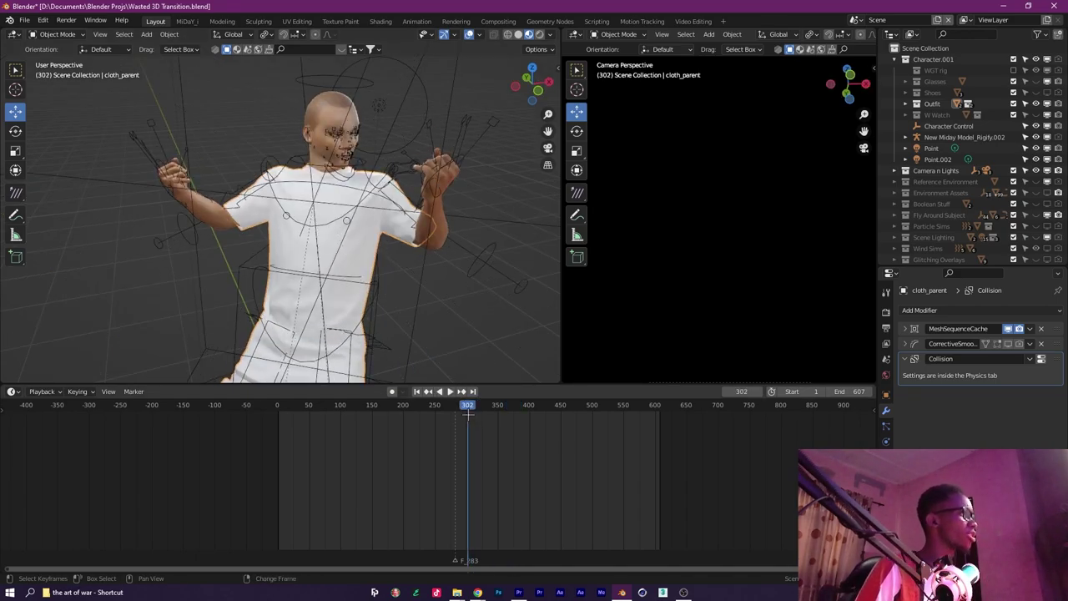
# Return to the first frame, scrub to frame 201 and view the clothed character from several sides.
pyautogui.hotkey('shift', 'Left')
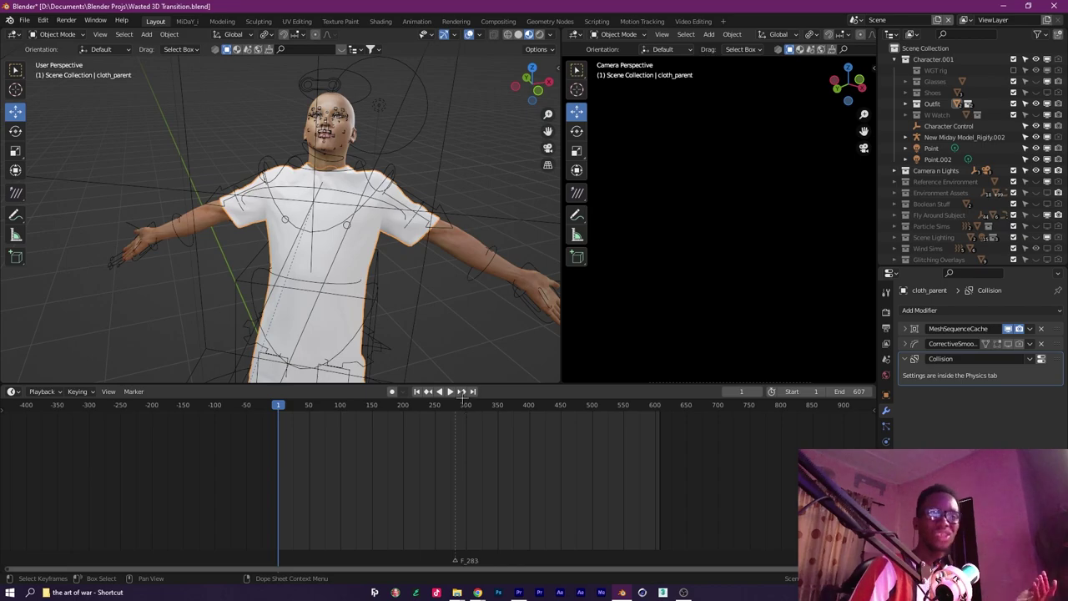
pyautogui.moveTo(297, 403); pyautogui.dragTo(404, 404)
pyautogui.moveTo(334, 278); pyautogui.dragTo(268, 282)
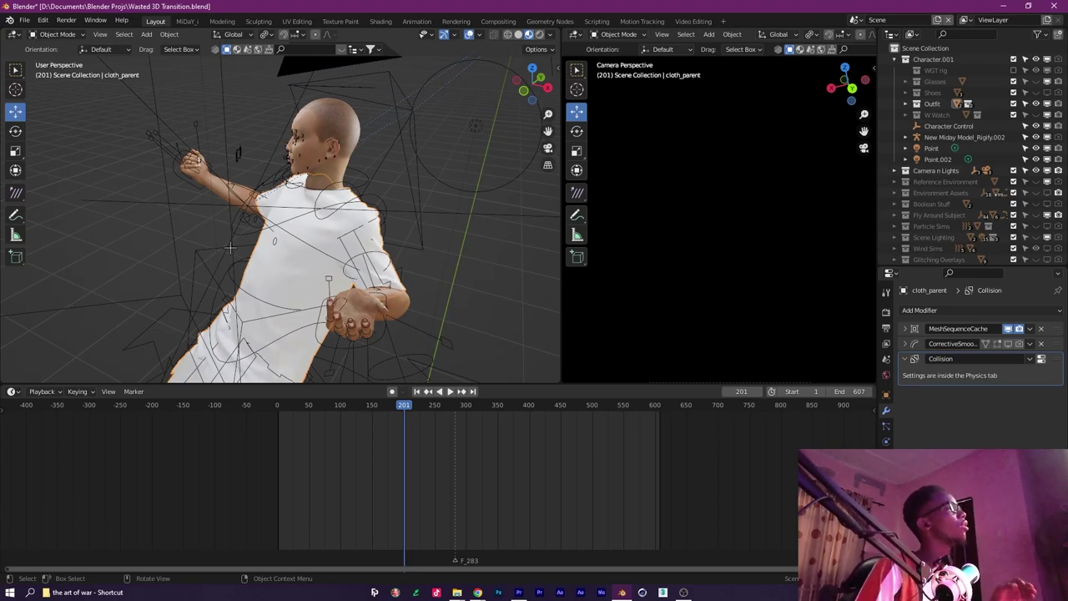
pyautogui.moveTo(278, 246)
pyautogui.mouseDown()
pyautogui.moveTo(308, 222)
pyautogui.moveTo(281, 239)
pyautogui.moveTo(296, 241)
pyautogui.mouseUp()
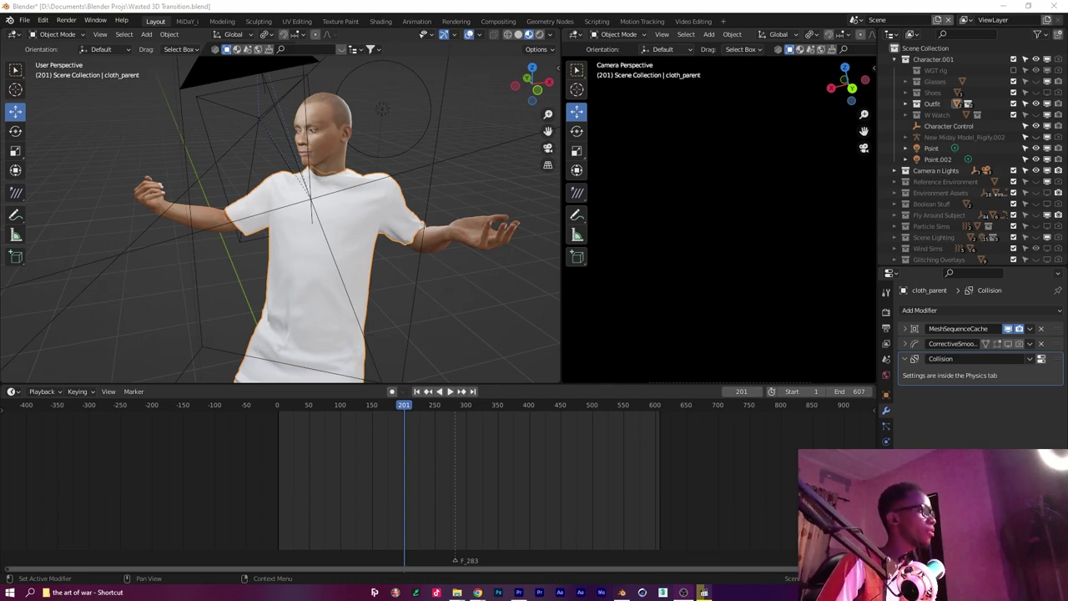
pyautogui.moveTo(393, 209); pyautogui.dragTo(339, 188)
pyautogui.moveTo(432, 304); pyautogui.dragTo(495, 352)
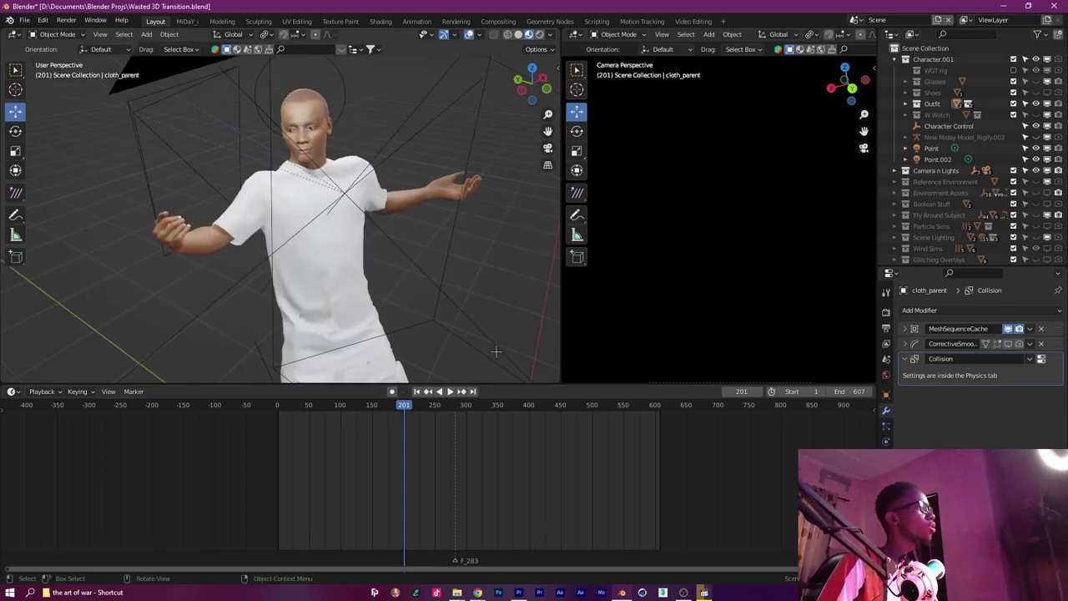
pyautogui.scroll(-3, 250, 300)
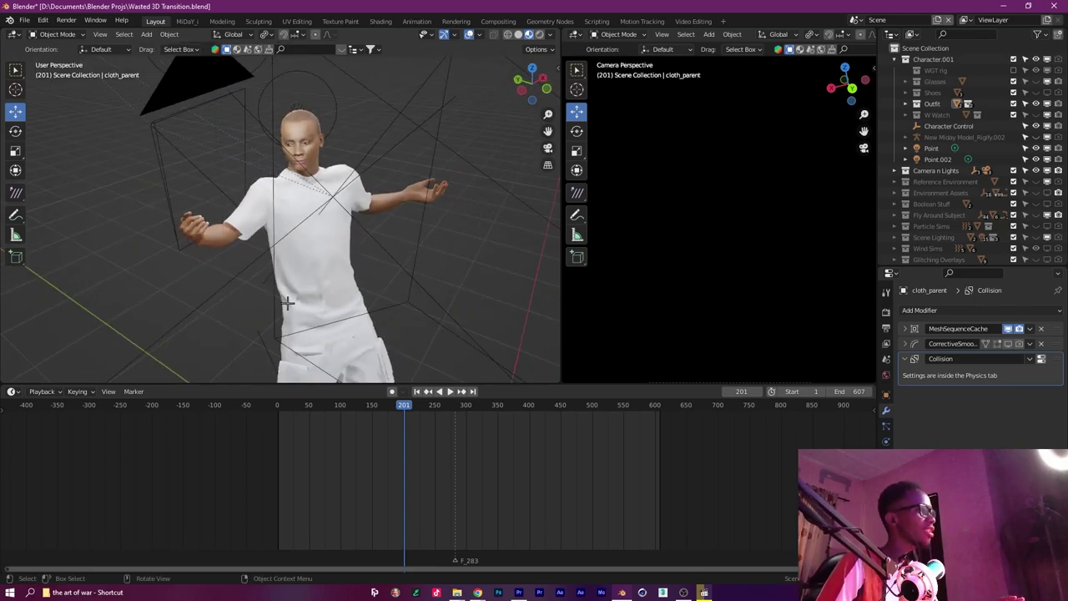
pyautogui.moveTo(457, 332); pyautogui.dragTo(391, 304)
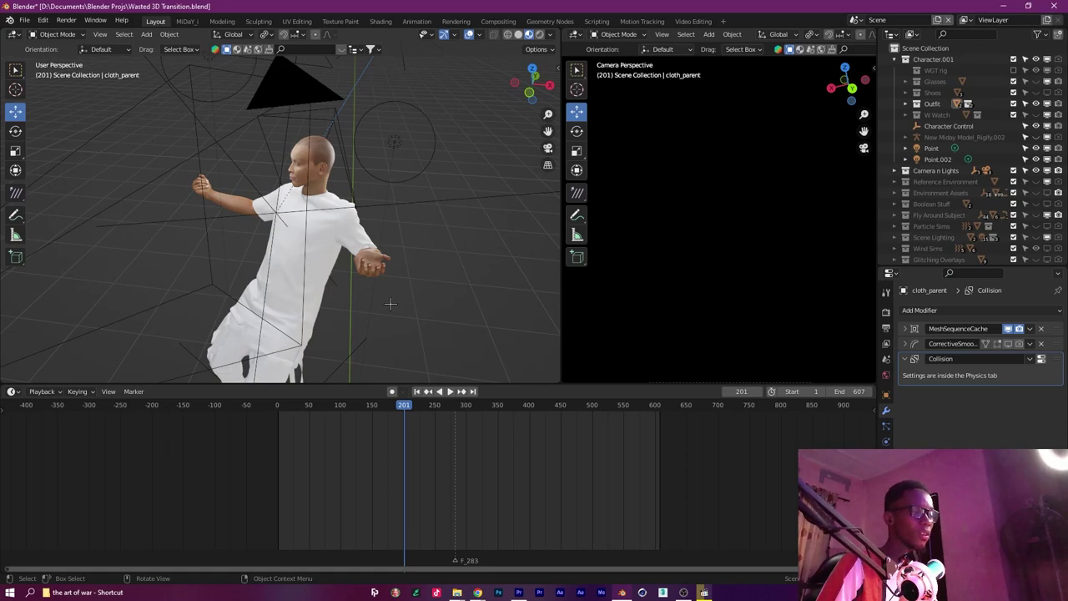
pyautogui.moveTo(391, 274); pyautogui.dragTo(347, 270)
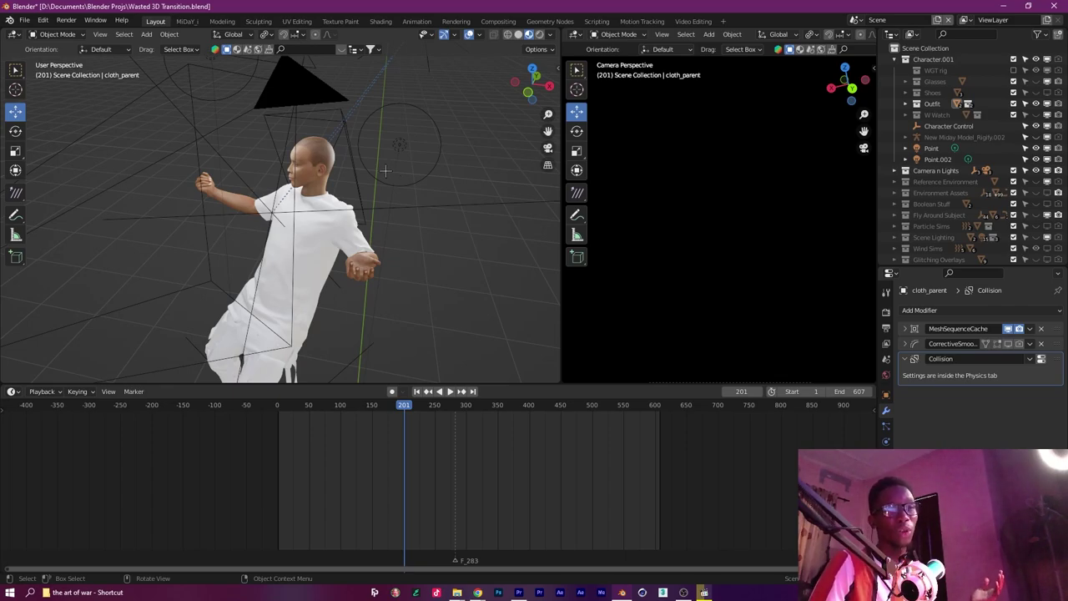
pyautogui.moveTo(373, 219); pyautogui.dragTo(450, 196)
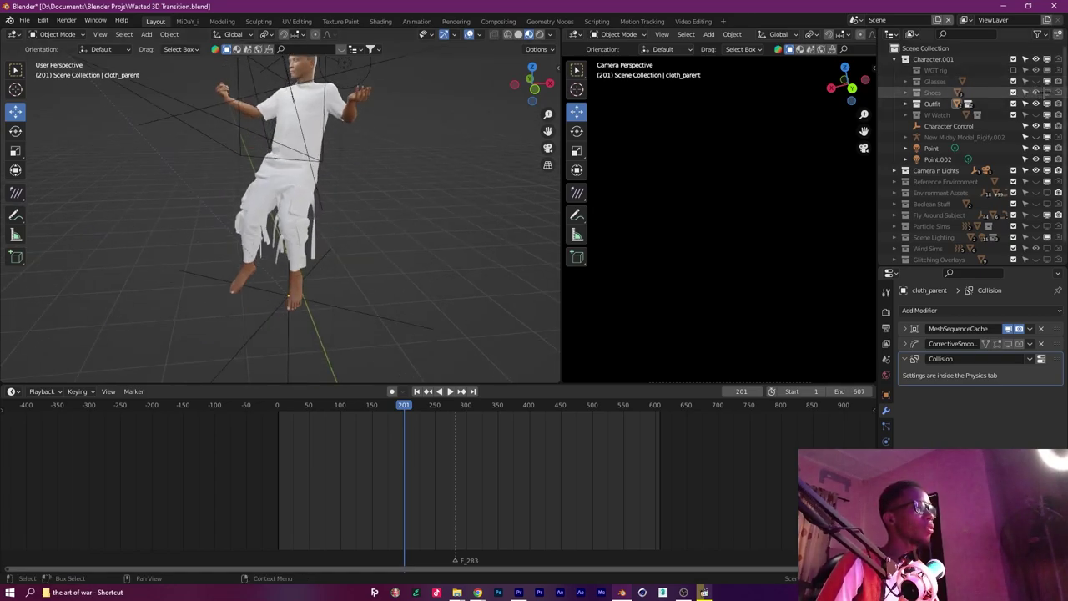
# Unhide the Shoes collection and view the sneakers on the character's feet up close.
pyautogui.click(1039, 93)
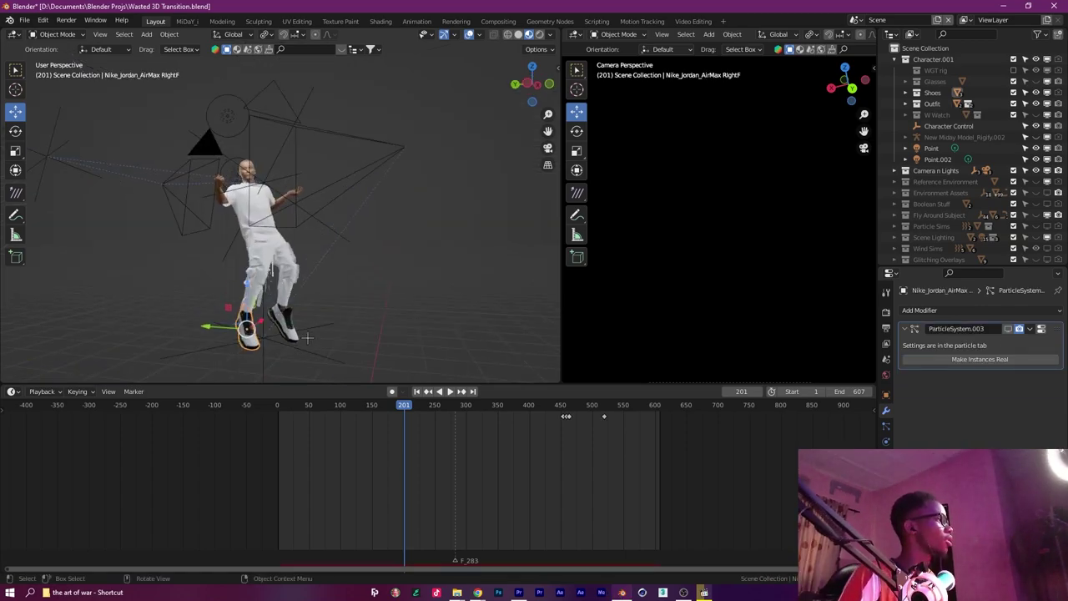
pyautogui.scroll(5, 337, 205)
pyautogui.moveTo(336, 205); pyautogui.dragTo(297, 260)
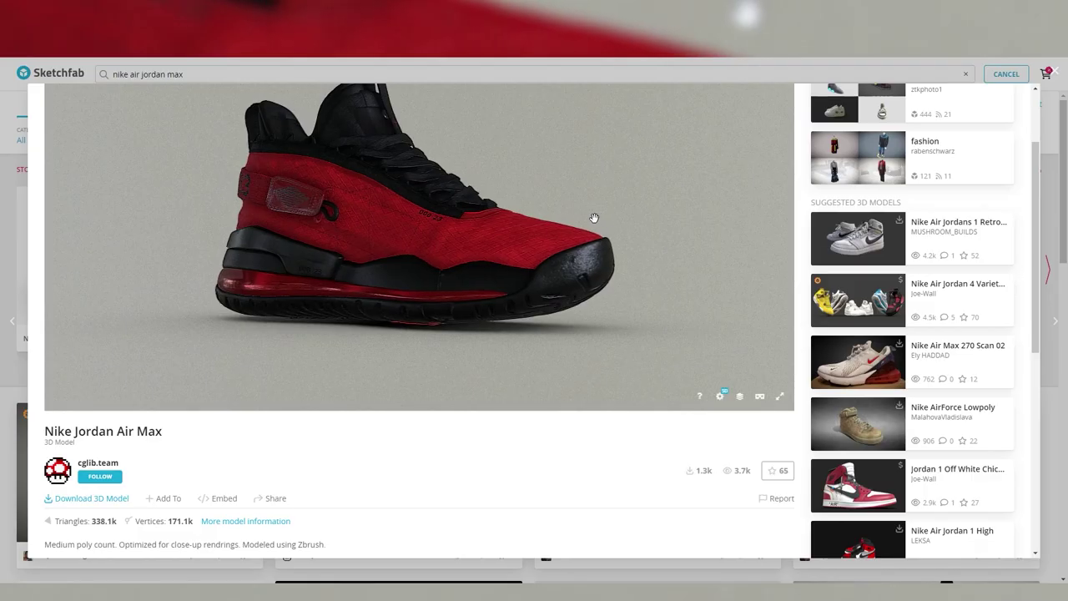
# View the Nike Jordan Air Max source model on Sketchfab, then return to Blender and frame the second shoe.
pyautogui.moveTo(593, 219)
pyautogui.mouseDown()
pyautogui.moveTo(527, 191)
pyautogui.moveTo(575, 194)
pyautogui.moveTo(572, 181)
pyautogui.mouseUp()
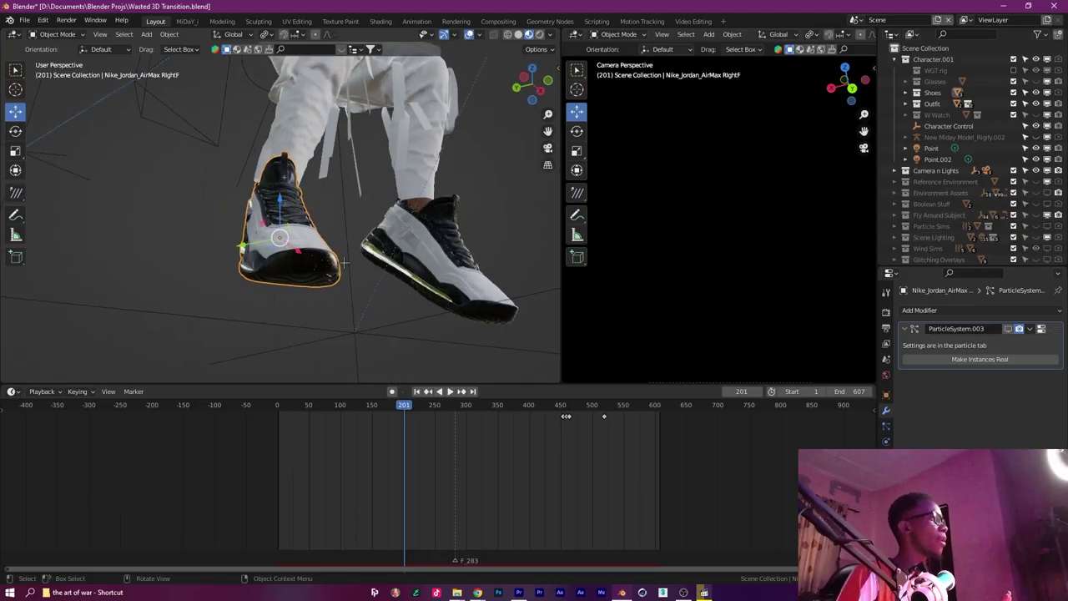
pyautogui.moveTo(344, 264); pyautogui.dragTo(224, 320)
pyautogui.moveTo(367, 292); pyautogui.dragTo(481, 260)
pyautogui.scroll(-2, 492, 212)
pyautogui.click(472, 219)
pyautogui.press('KP_Decimal')
pyautogui.moveTo(478, 221); pyautogui.dragTo(364, 191)
# Unhide the W Watch collection, then select the watch and frame it on the character's wrist.
pyautogui.scroll(-6, 365, 196)
pyautogui.scroll(4, 312, 239)
pyautogui.moveTo(335, 137); pyautogui.dragTo(292, 304)
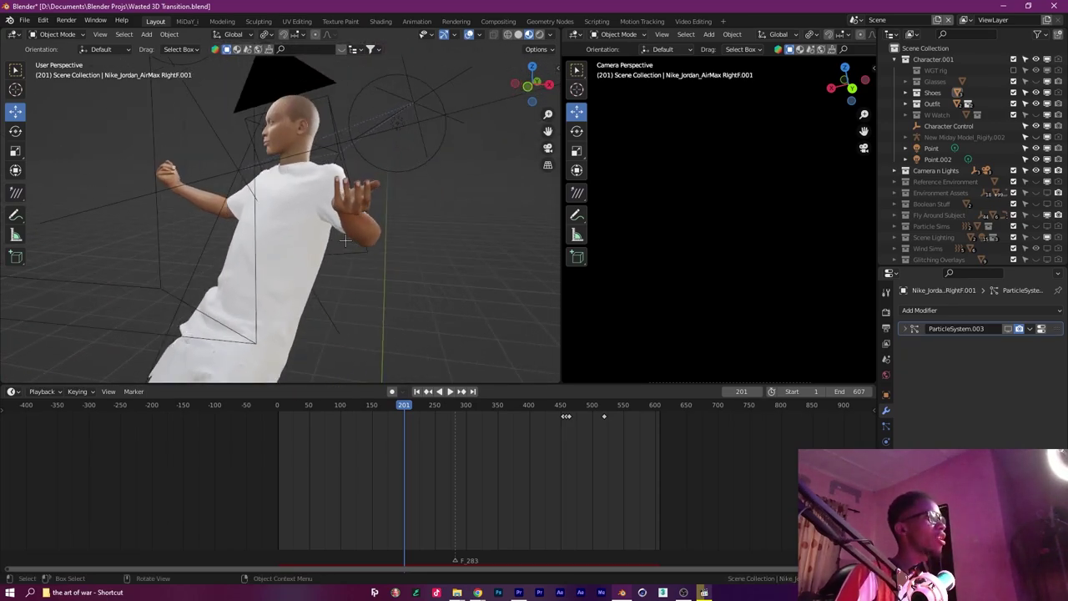
pyautogui.click(1036, 114)
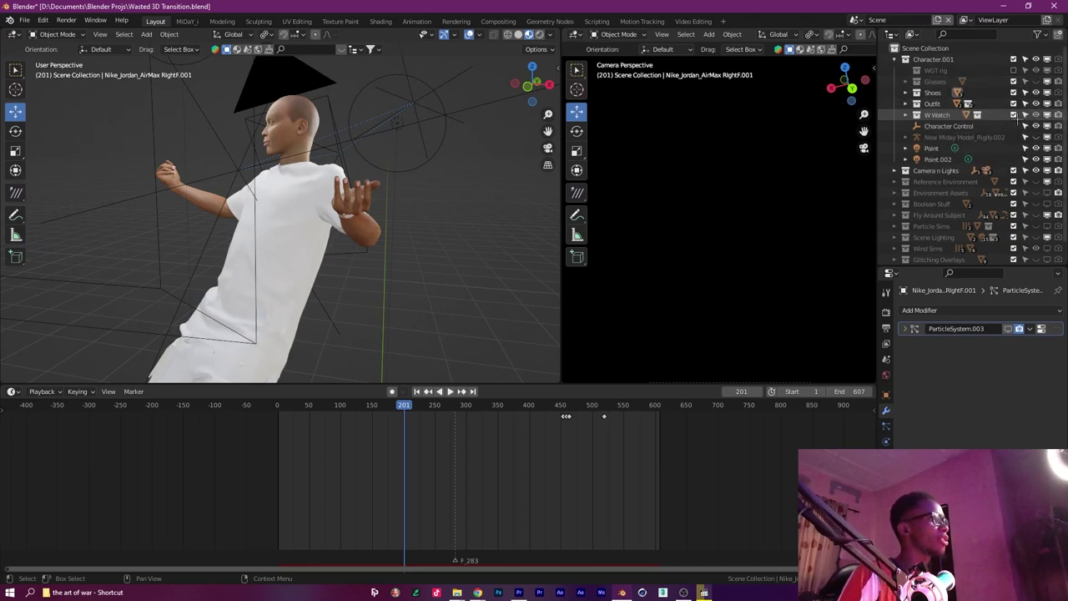
pyautogui.click(343, 214)
pyautogui.click(342, 215)
pyautogui.press('KP_Decimal')
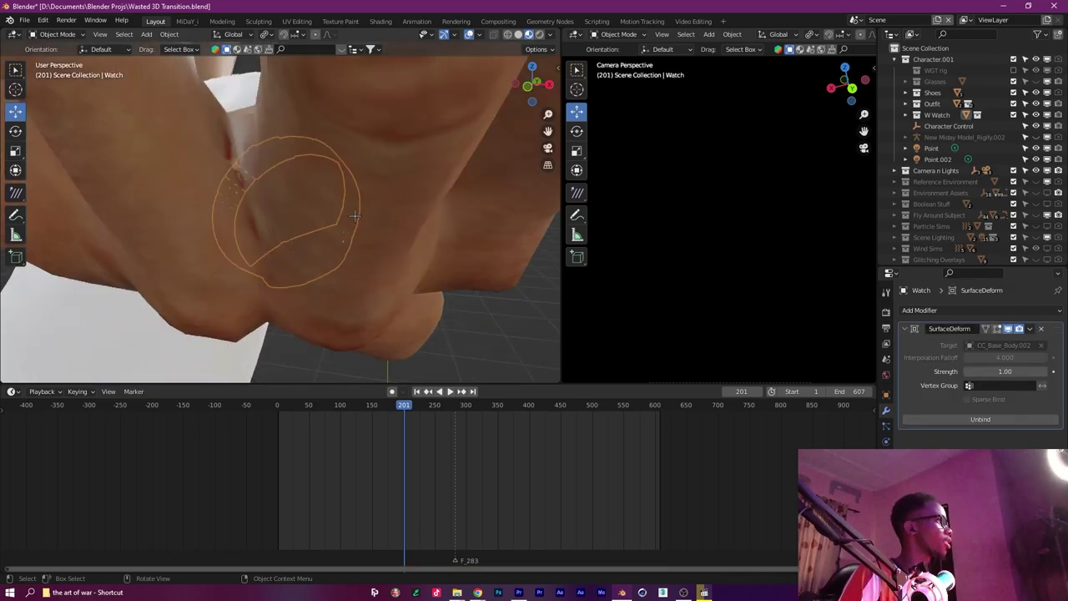
pyautogui.moveTo(254, 186); pyautogui.dragTo(370, 225)
# Look through the watch's property settings and bring up its SurfaceDeform modifier.
pyautogui.click(887, 428)
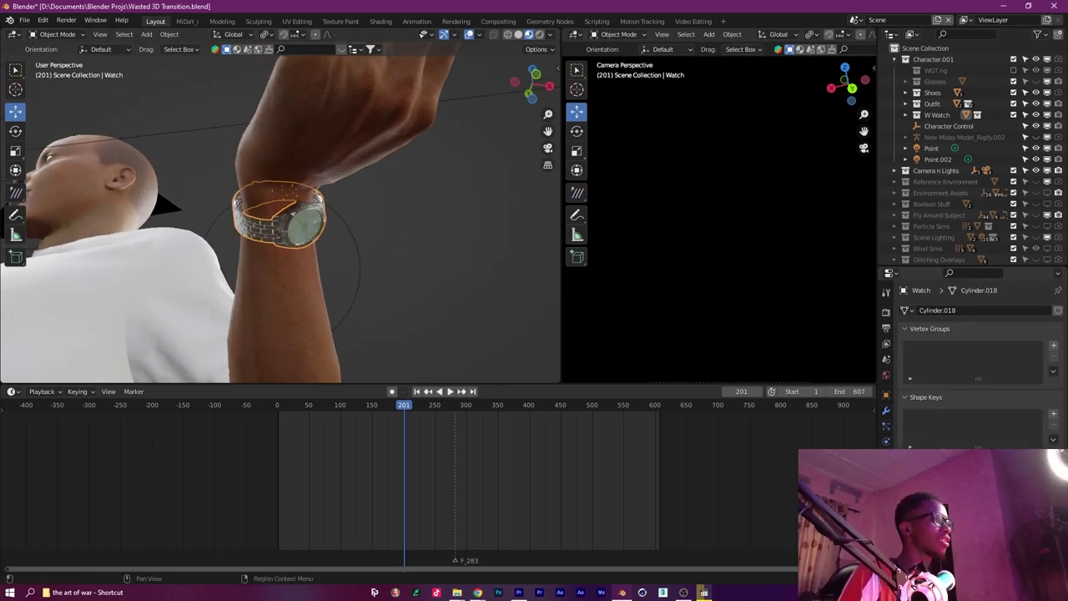
pyautogui.moveTo(298, 266); pyautogui.dragTo(518, 226)
pyautogui.click(887, 457)
pyautogui.click(886, 443)
pyautogui.click(886, 426)
pyautogui.click(887, 409)
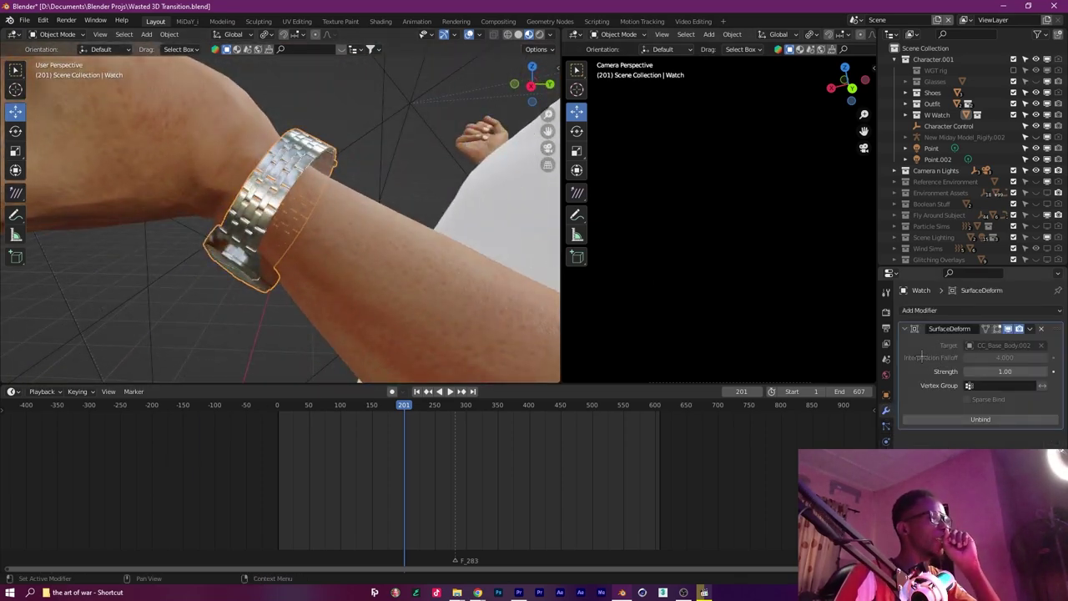
# Play the animation in reverse to frame 189 and examine how the watch follows the wrist.
pyautogui.moveTo(529, 267); pyautogui.dragTo(368, 251)
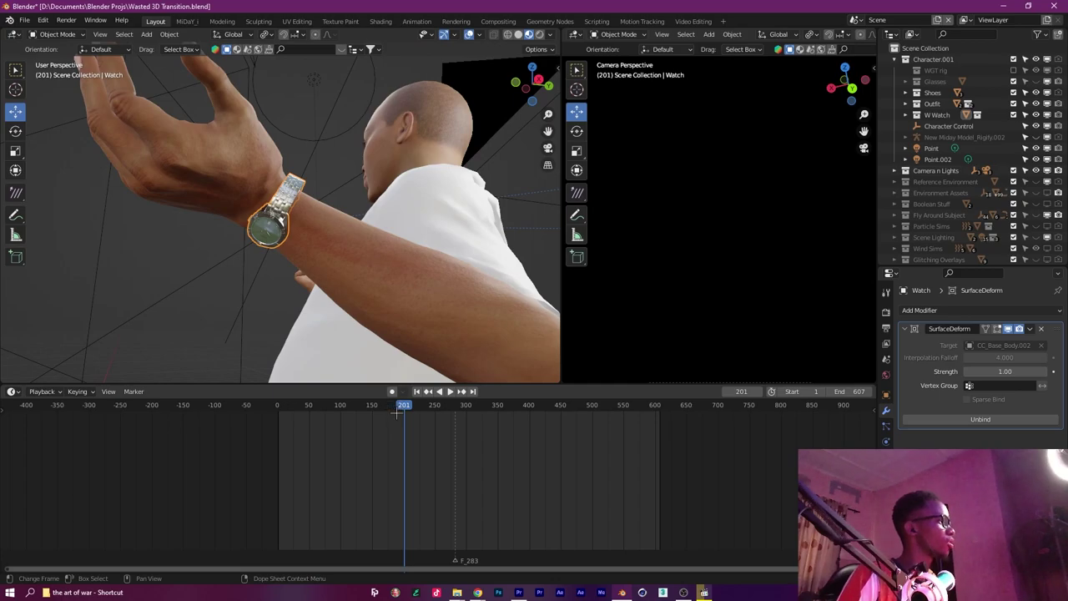
pyautogui.hotkey('shift', 'ctrl', 'space')
pyautogui.press('space')
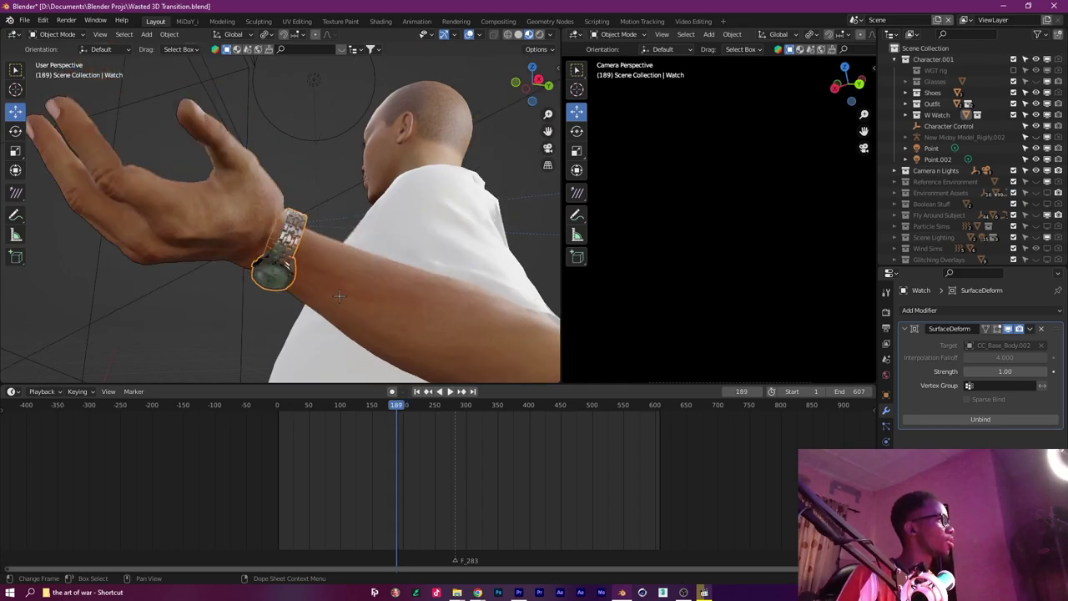
pyautogui.moveTo(321, 301); pyautogui.dragTo(352, 118)
# Unhide the Glasses collection, then select the glasses and view them up close on the character's face.
pyautogui.scroll(-8, 287, 164)
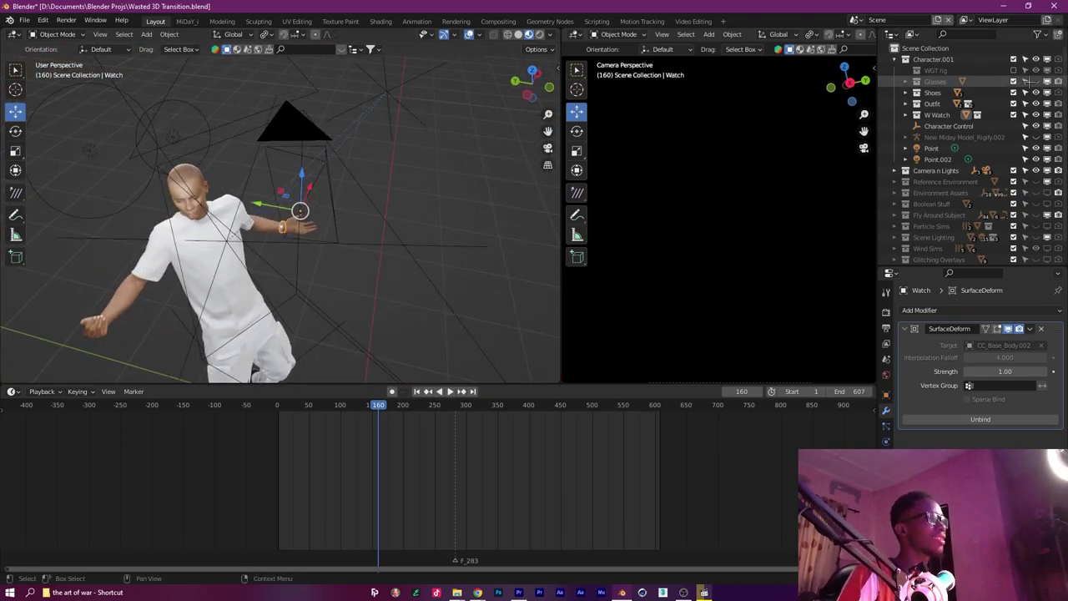
pyautogui.click(1036, 81)
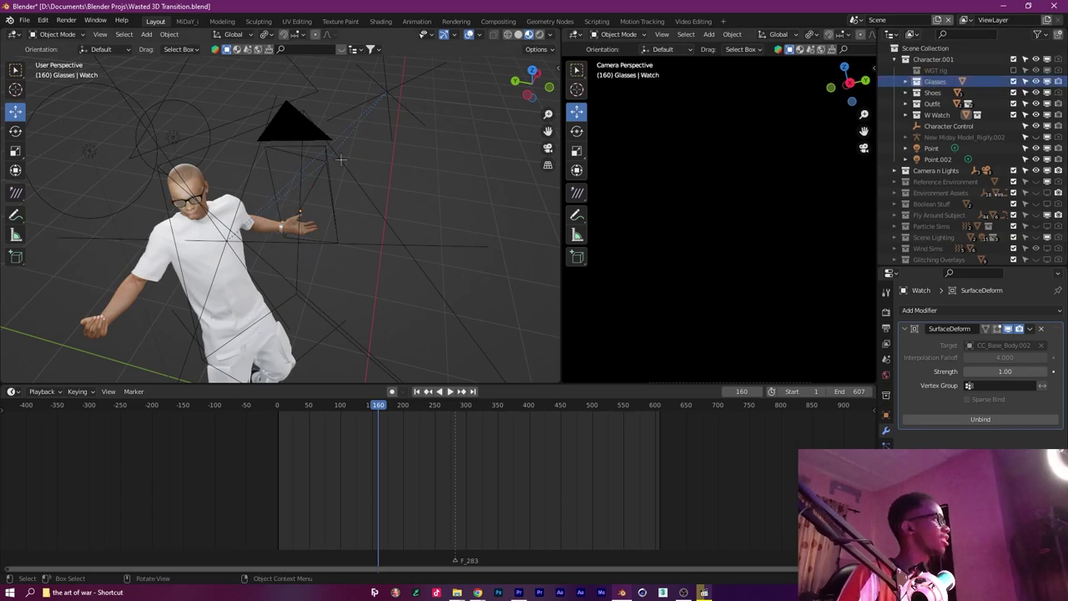
pyautogui.click(202, 200)
pyautogui.press('KP_Decimal')
pyautogui.moveTo(209, 212)
pyautogui.mouseDown()
pyautogui.moveTo(349, 190)
pyautogui.moveTo(244, 211)
pyautogui.moveTo(348, 157)
pyautogui.moveTo(494, 178)
pyautogui.moveTo(497, 166)
pyautogui.mouseUp()
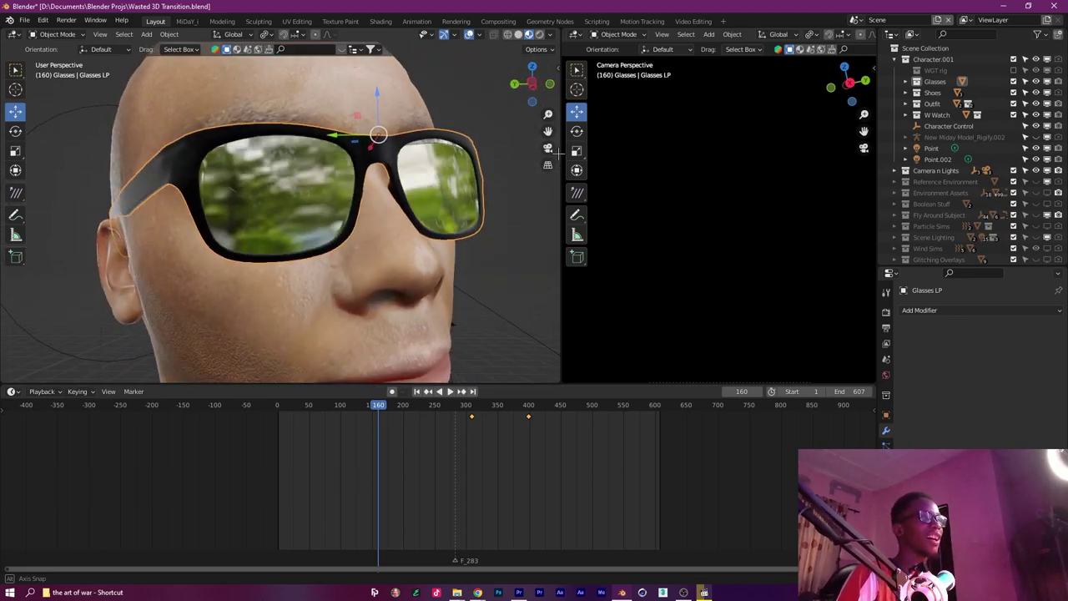
# Preview the glasses in Rendered shading, then return the viewport to Material Preview.
pyautogui.press('z')
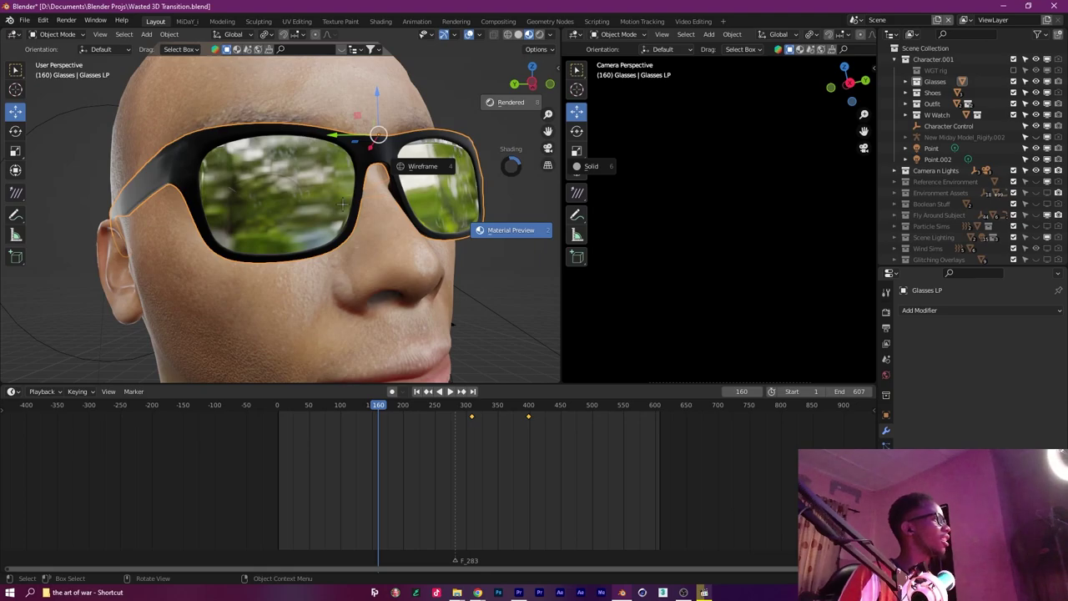
pyautogui.press('8')
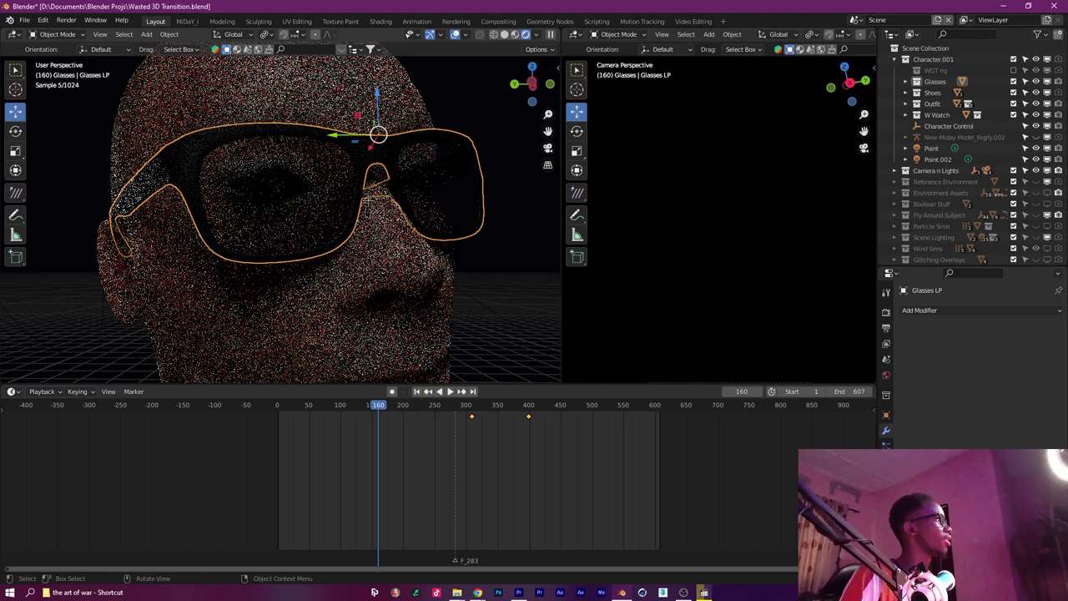
pyautogui.press('z')
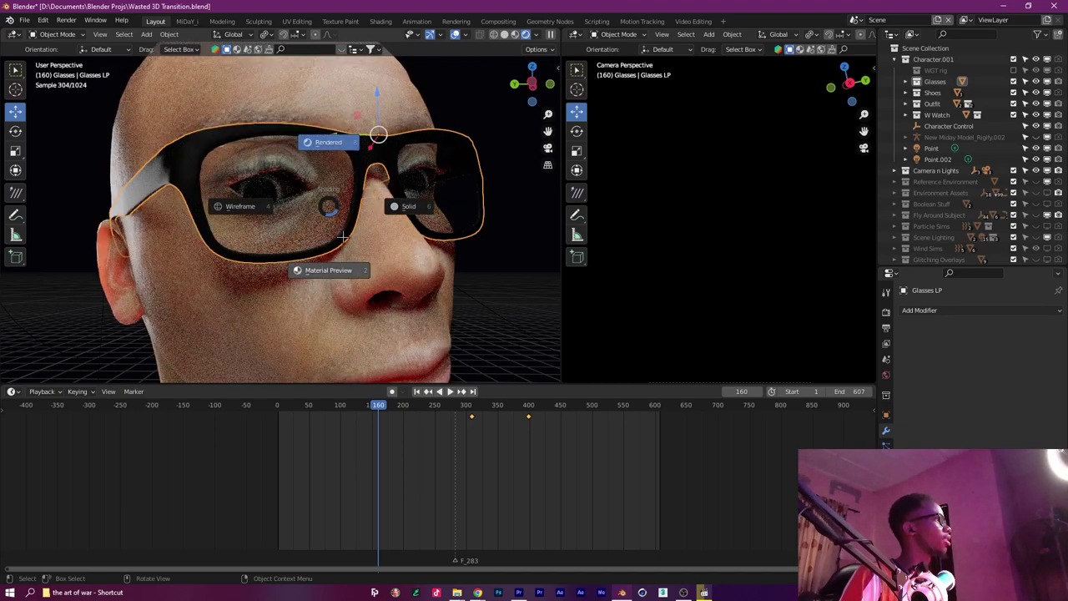
pyautogui.click(363, 275)
# View the glasses from the other side of the face, then look over the character's complete outfit at full length.
pyautogui.moveTo(390, 245); pyautogui.dragTo(310, 259)
pyautogui.scroll(-6, 308, 263)
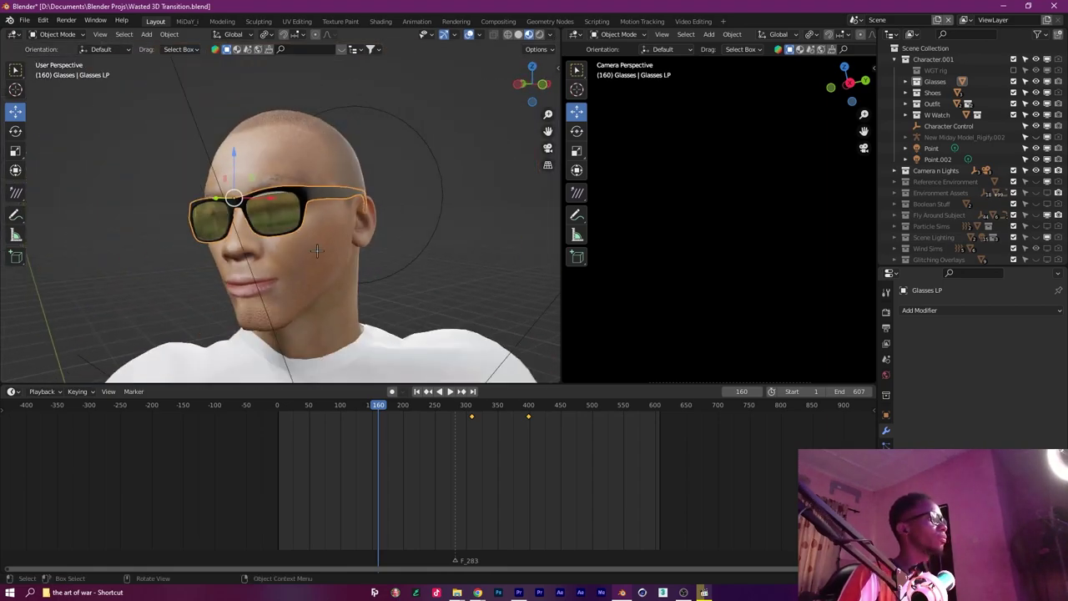
pyautogui.scroll(-4, 345, 273)
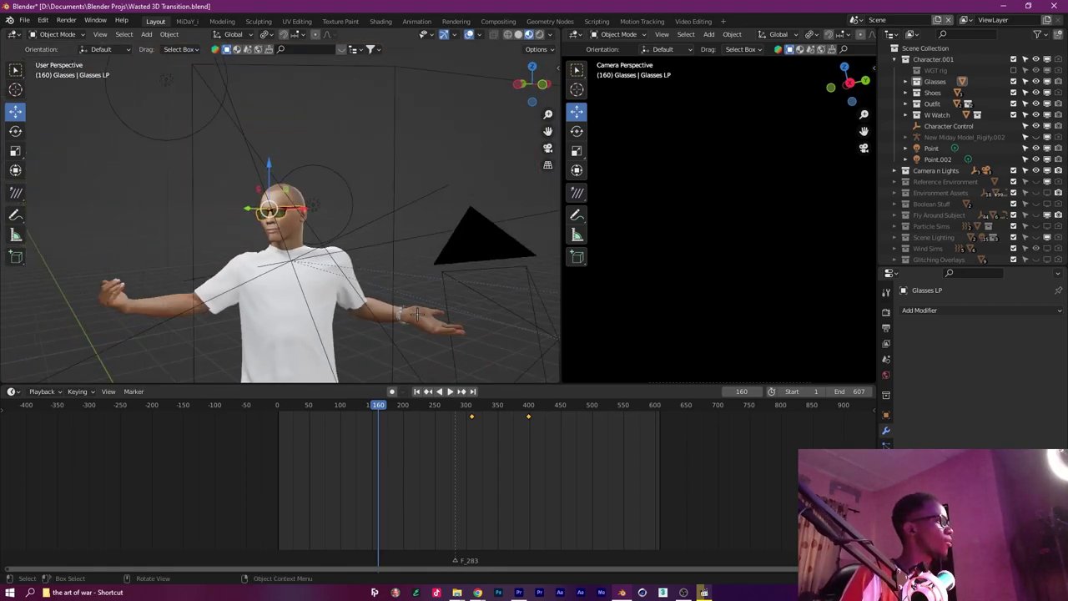
pyautogui.scroll(-6, 418, 313)
pyautogui.moveTo(410, 312); pyautogui.dragTo(394, 214)
pyautogui.moveTo(382, 170); pyautogui.dragTo(380, 206)
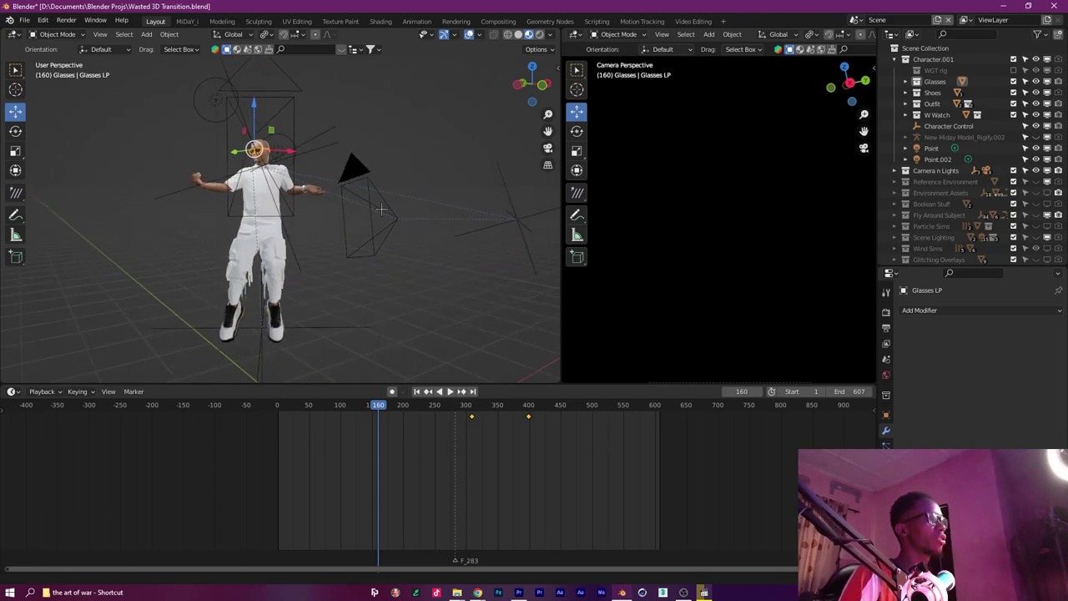
# Show the body's Top Hair and Base Hair particle systems in the viewport and view the hair around the head.
pyautogui.scroll(4, 384, 217)
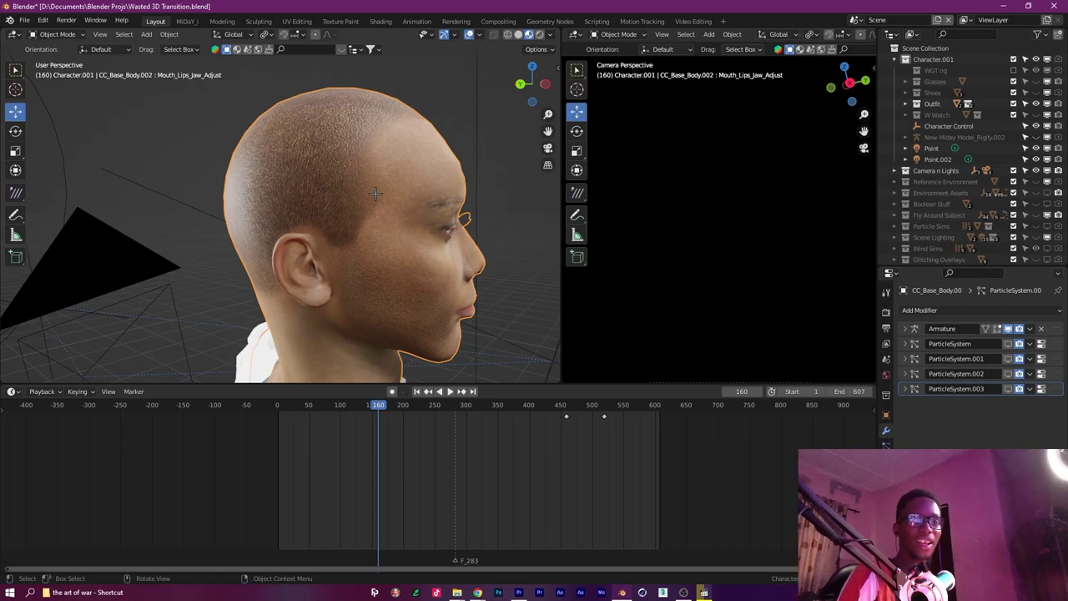
pyautogui.moveTo(431, 207)
pyautogui.mouseDown()
pyautogui.moveTo(362, 239)
pyautogui.moveTo(425, 200)
pyautogui.mouseUp()
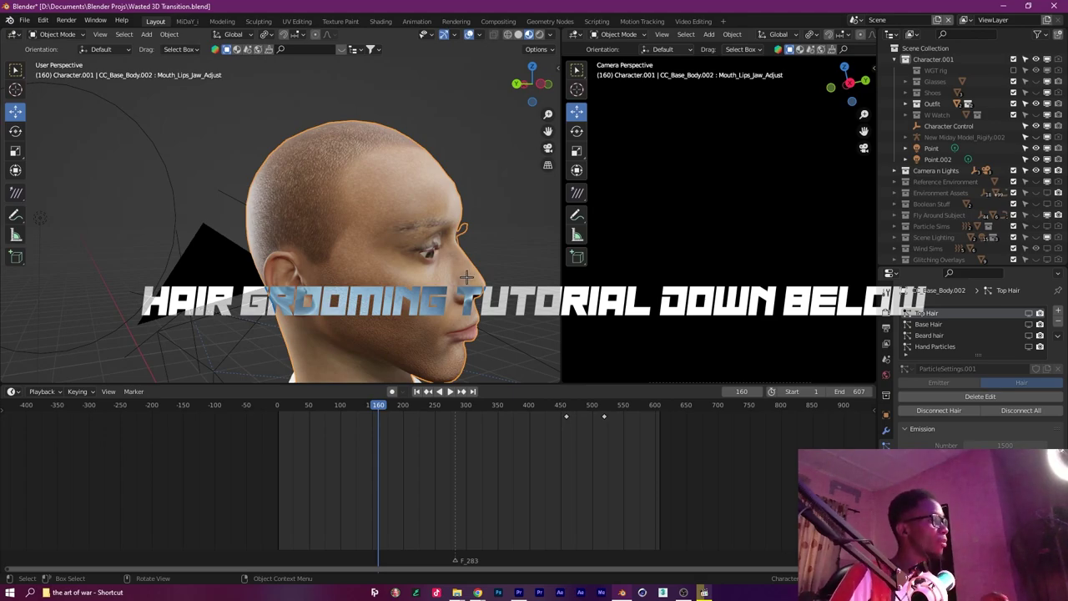
pyautogui.click(1028, 313)
pyautogui.moveTo(367, 250); pyautogui.dragTo(532, 236)
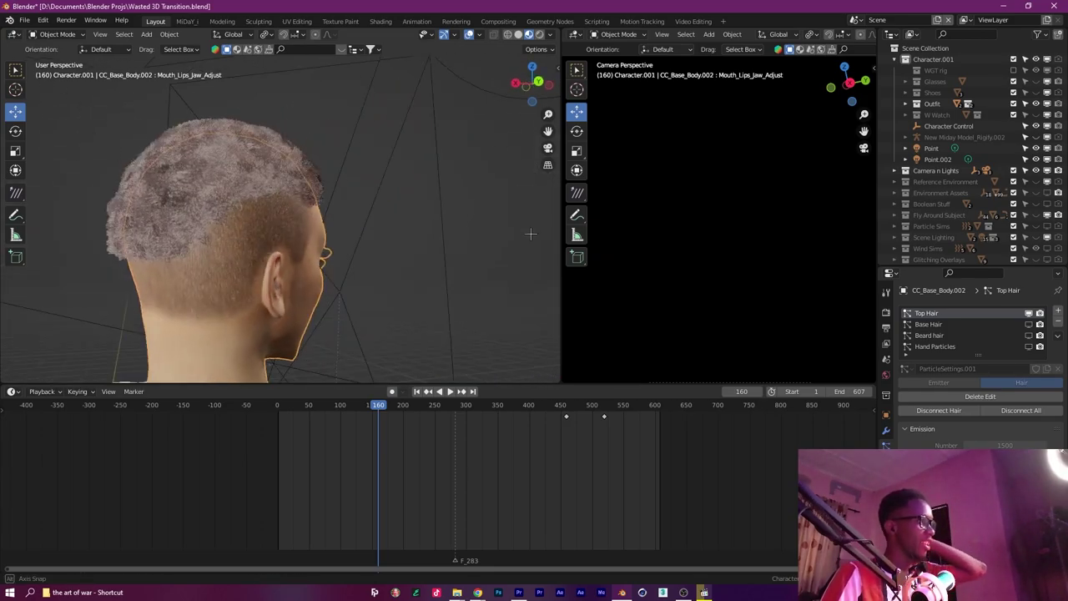
pyautogui.click(1029, 323)
pyautogui.moveTo(475, 287); pyautogui.dragTo(436, 322)
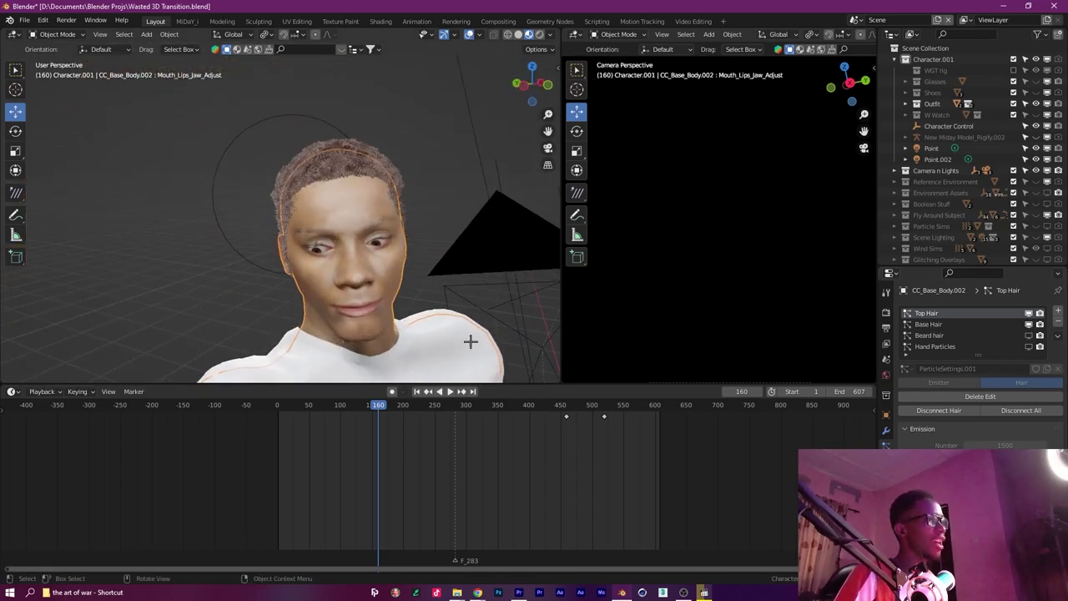
# Expand and read through the Top Hair system's Emission source, Hair Dynamics, Render, Path, Timing, Extra and Viewport Display settings.
pyautogui.scroll(-1, 933, 427)
pyautogui.scroll(-5, 933, 427)
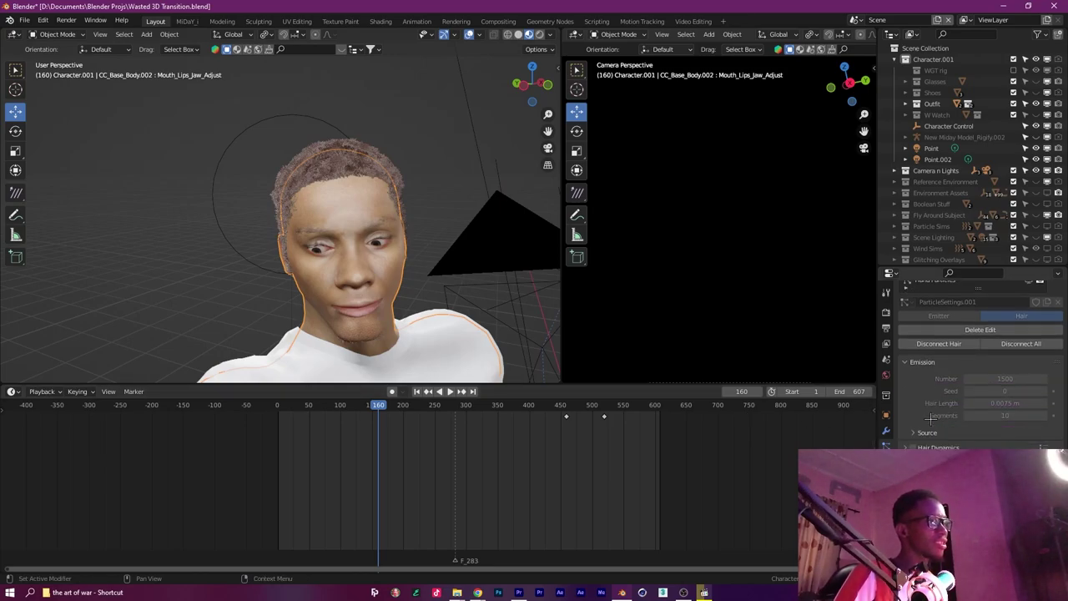
pyautogui.click(911, 390)
pyautogui.scroll(-3, 911, 392)
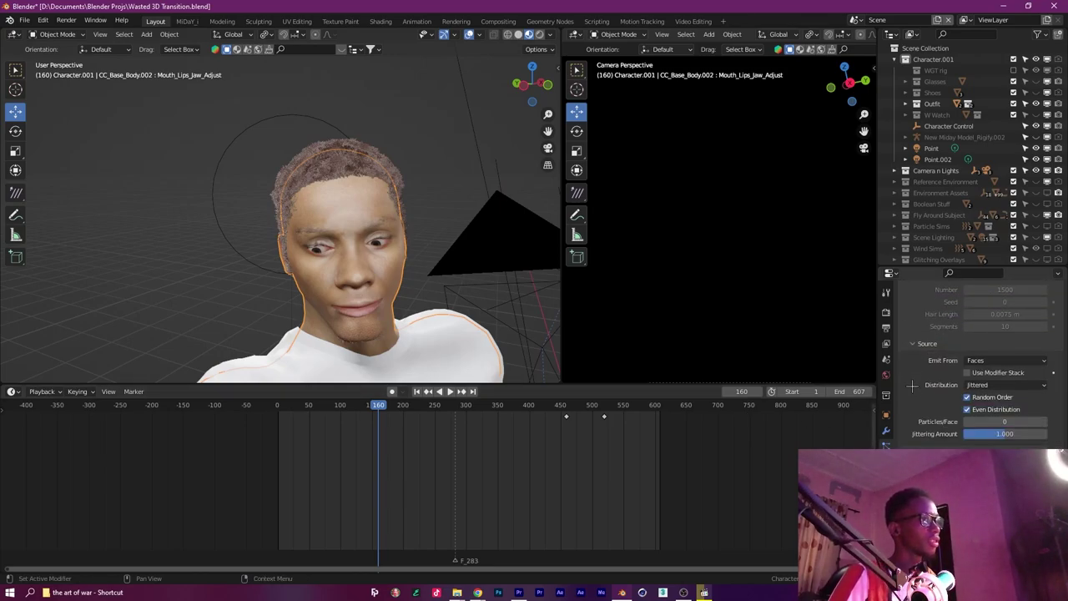
pyautogui.scroll(-2, 915, 406)
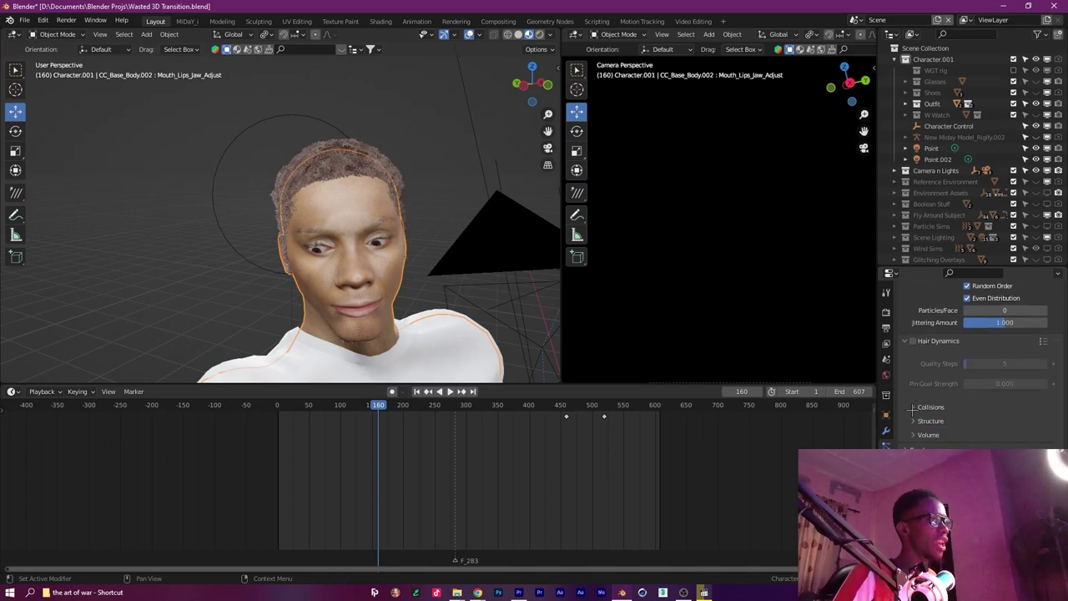
pyautogui.scroll(-10, 915, 412)
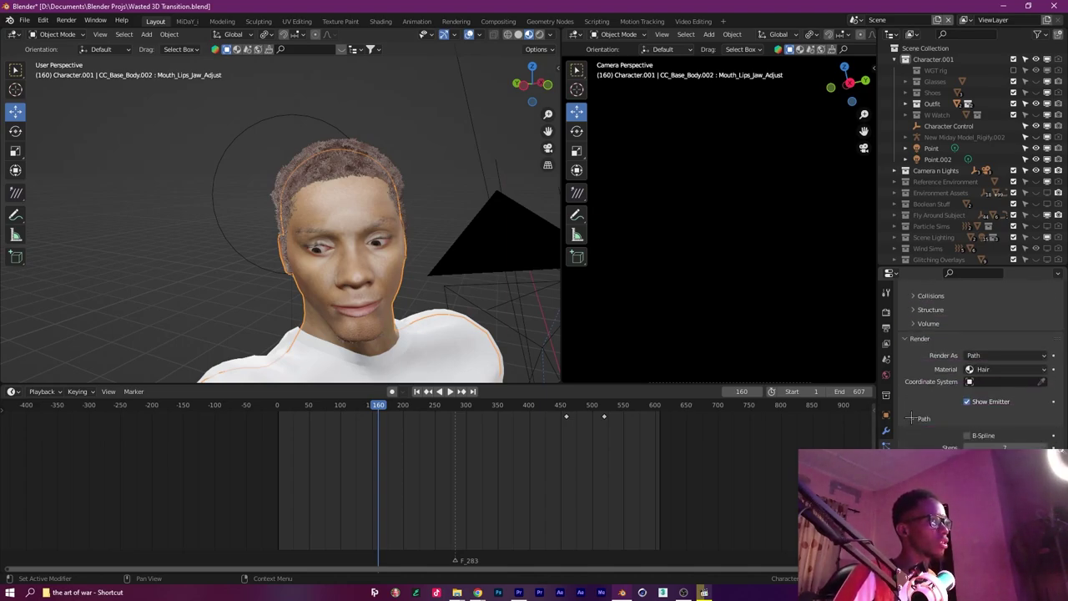
pyautogui.click(916, 420)
pyautogui.scroll(-2, 914, 417)
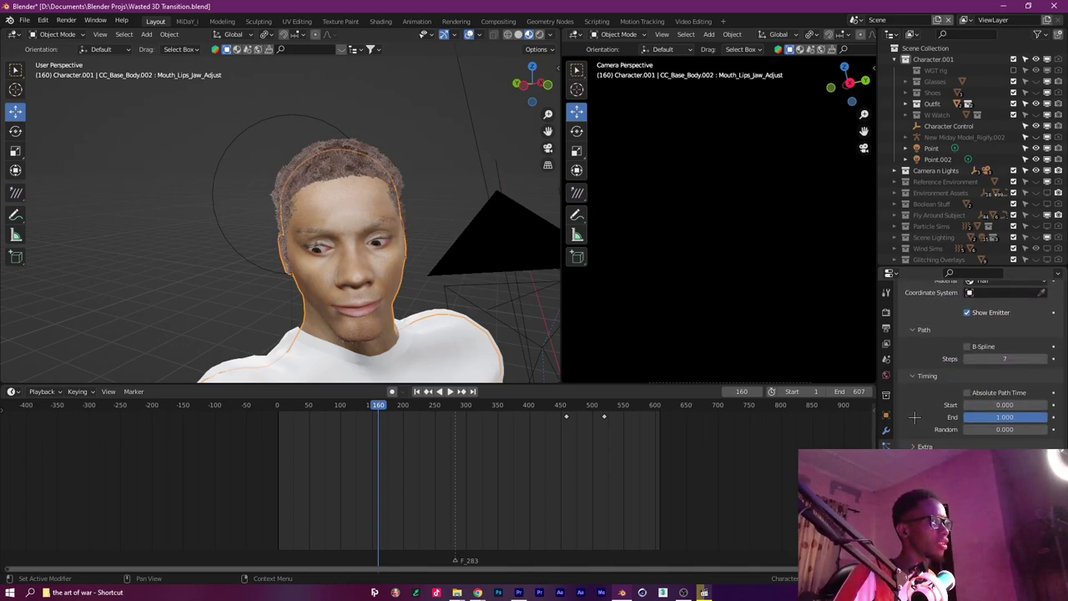
pyautogui.scroll(-6, 909, 434)
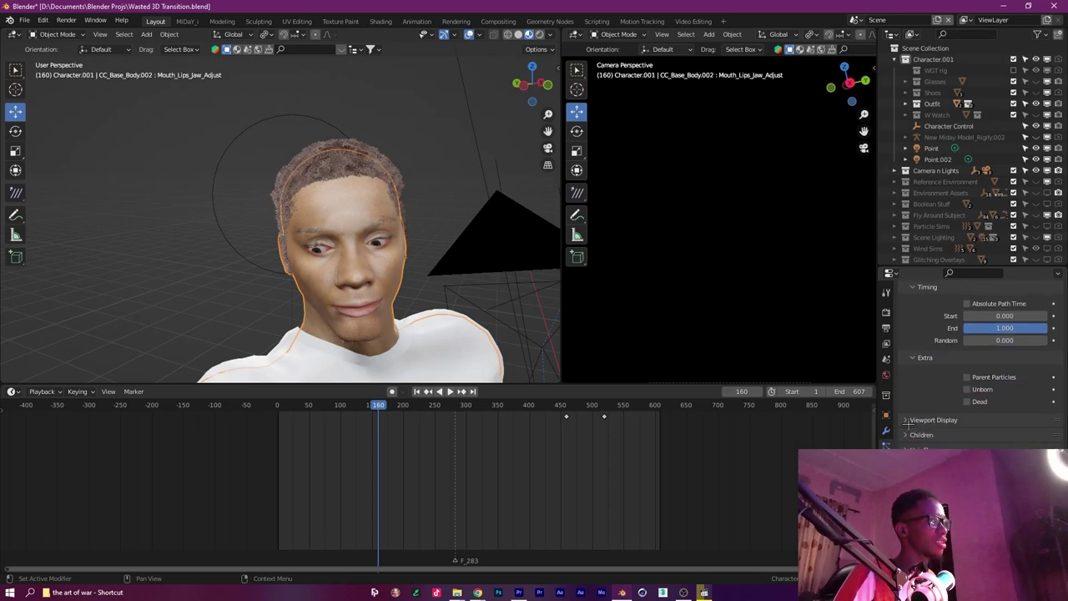
pyautogui.scroll(-5, 905, 417)
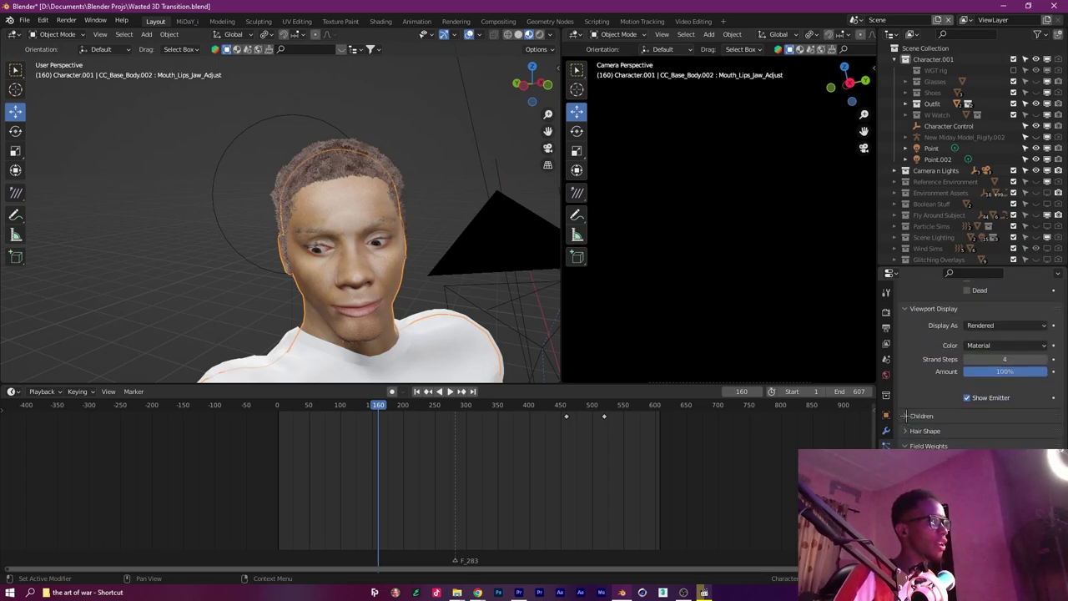
# Read through the Top Hair system's Children settings, including Parting, Clumping, Roughness and Kink, and continue through Hair Shape to Field Weights.
pyautogui.scroll(-4, 905, 412)
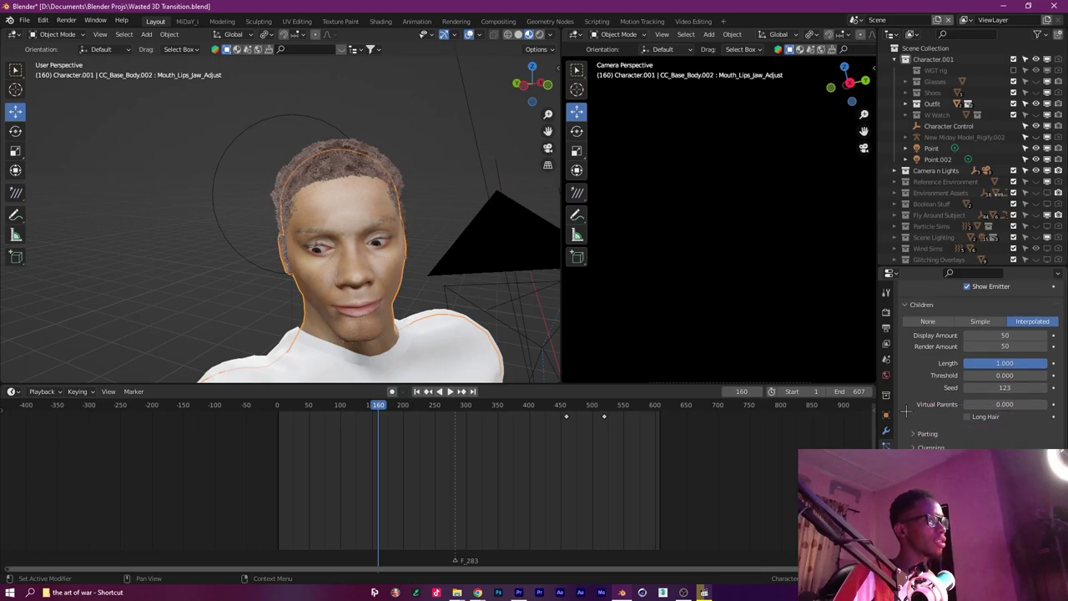
pyautogui.click(909, 412)
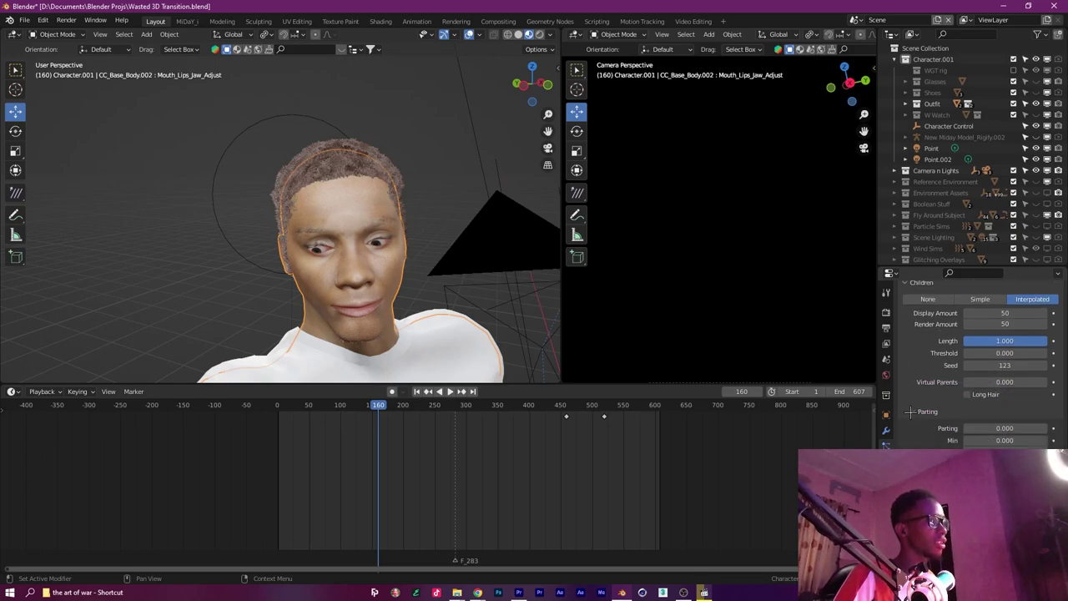
pyautogui.scroll(-3, 947, 333)
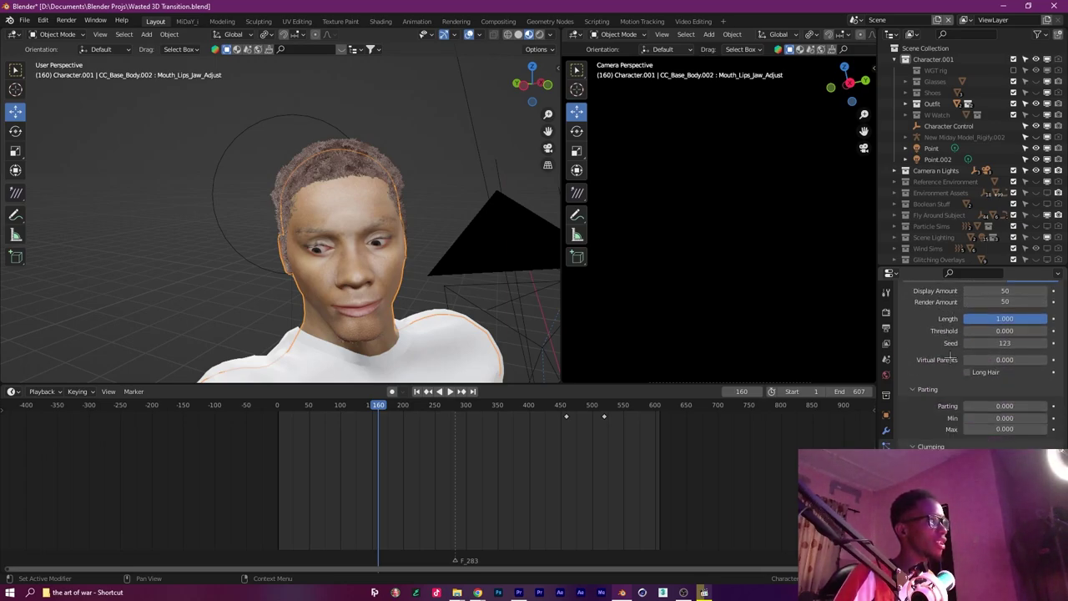
pyautogui.scroll(-8, 947, 350)
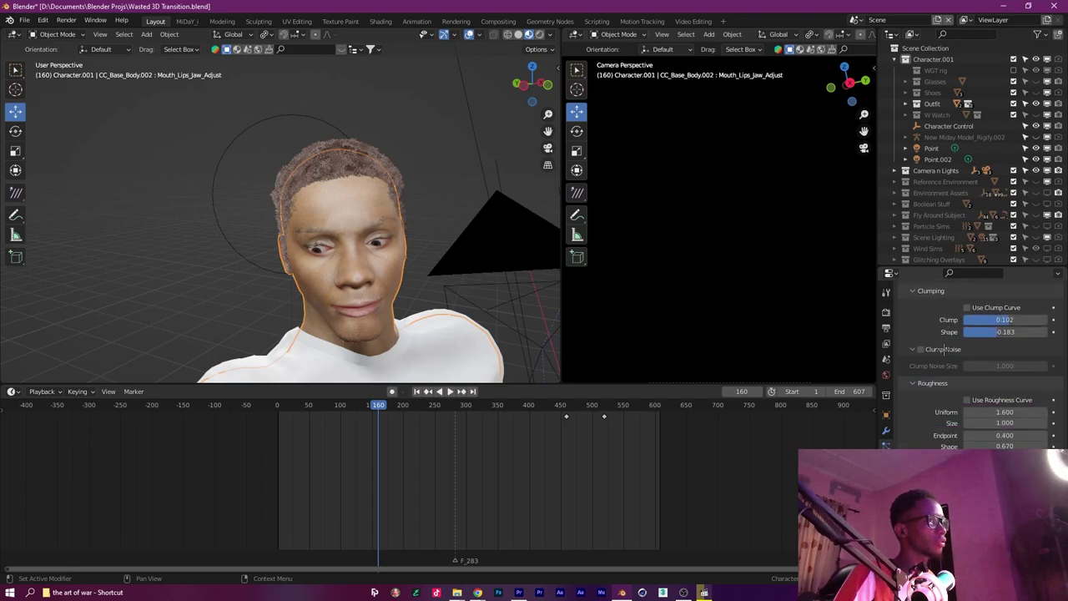
pyautogui.scroll(-5, 905, 444)
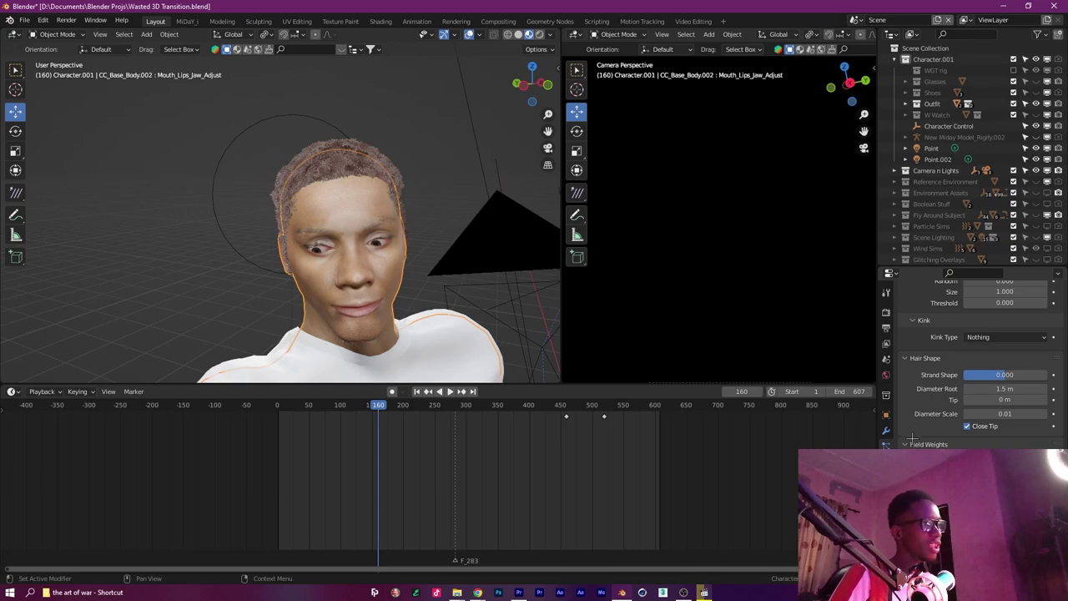
pyautogui.scroll(-7, 911, 437)
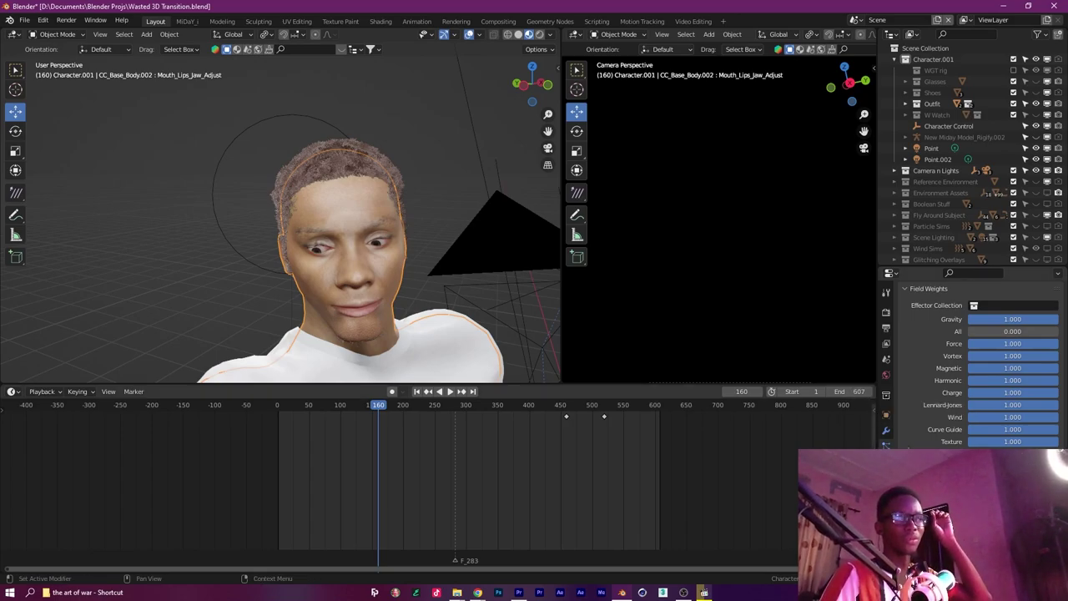
# Examine the Top Hair system's Field Weights with the head in view and commit 0 as the All weight.
pyautogui.scroll(3, 948, 435)
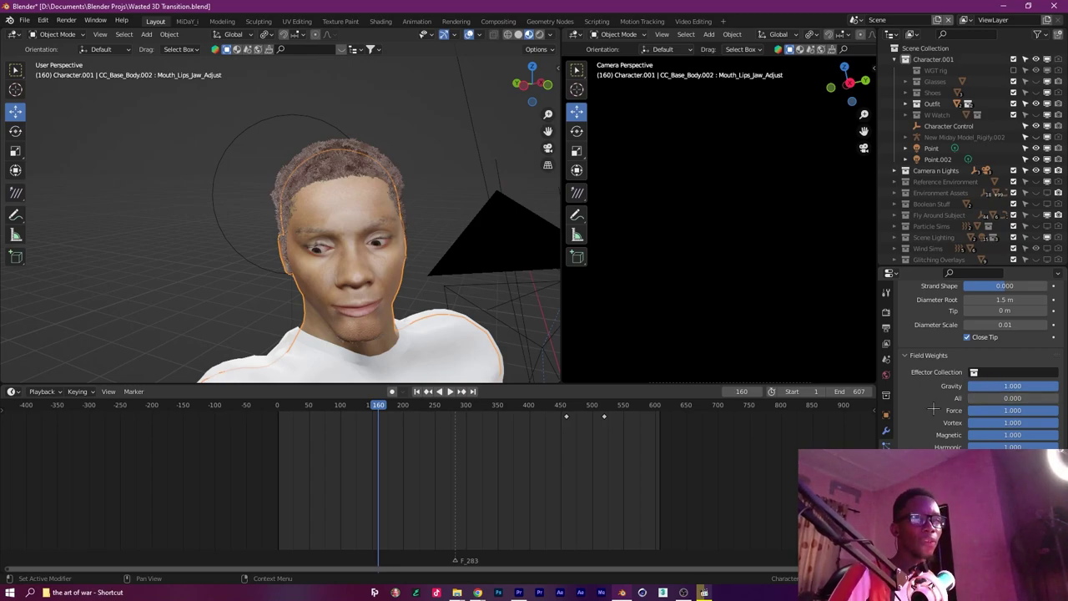
pyautogui.scroll(-1, 933, 404)
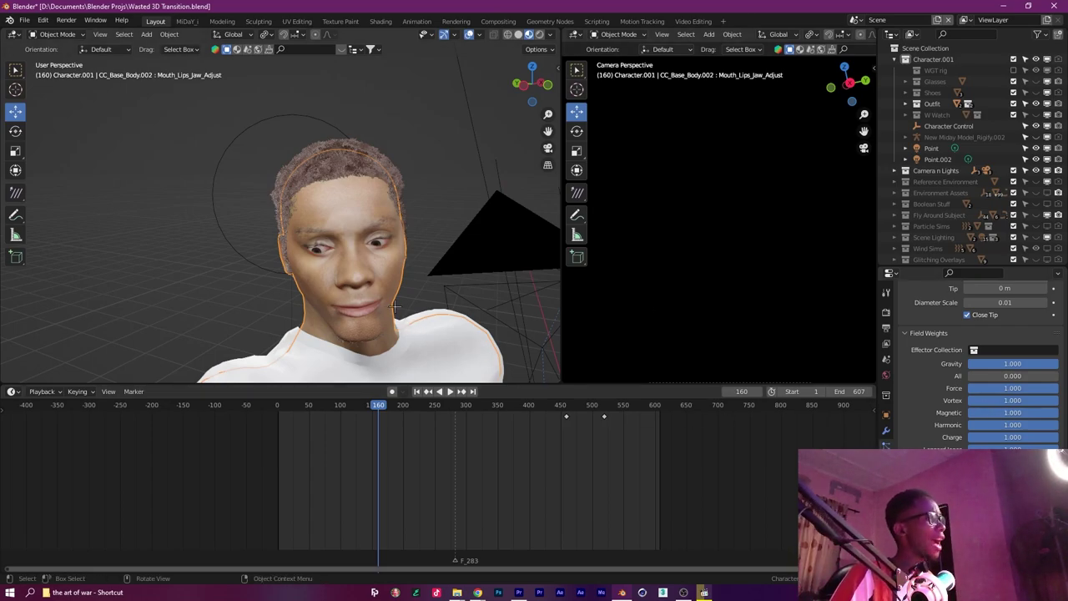
pyautogui.moveTo(371, 249); pyautogui.dragTo(357, 214)
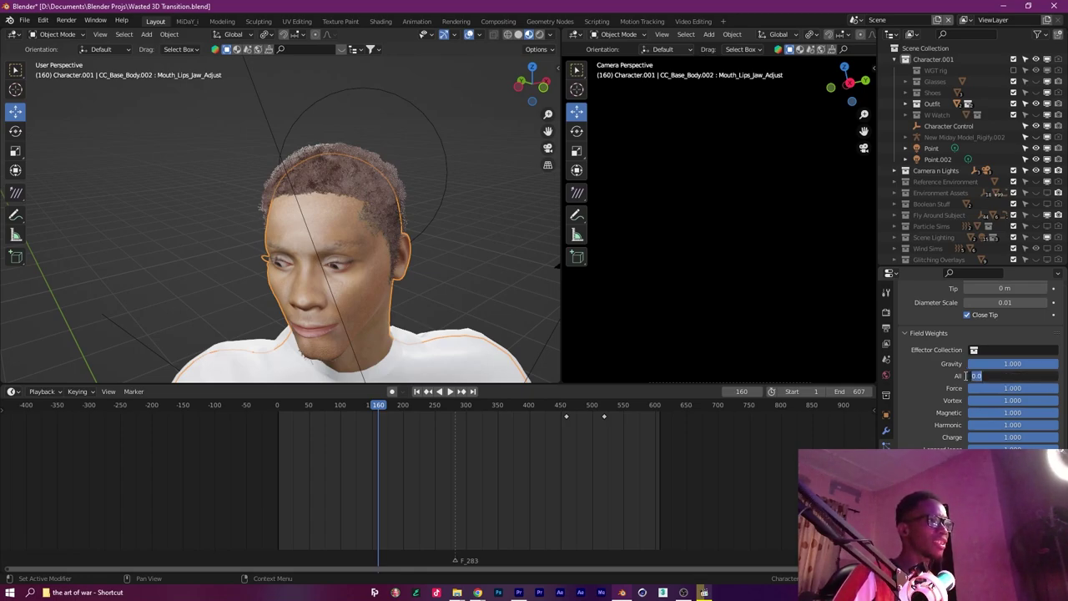
pyautogui.press('Return')
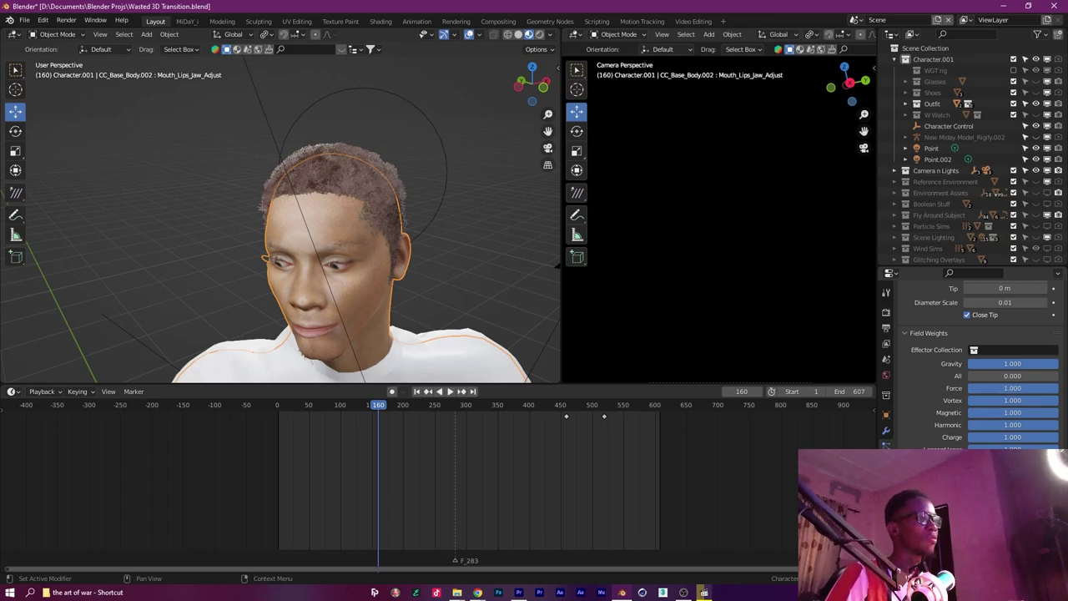
# Review the Top Hair system's Force Field Settings and its Density vertex group, then compare the hair coverage around the head.
pyautogui.scroll(-3, 918, 392)
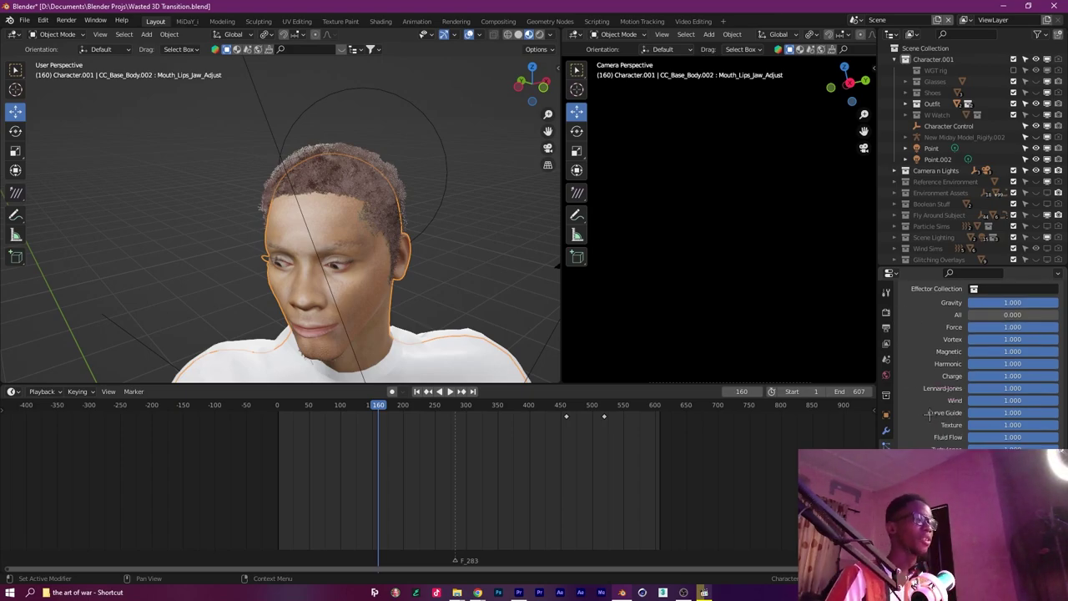
pyautogui.scroll(-5, 972, 367)
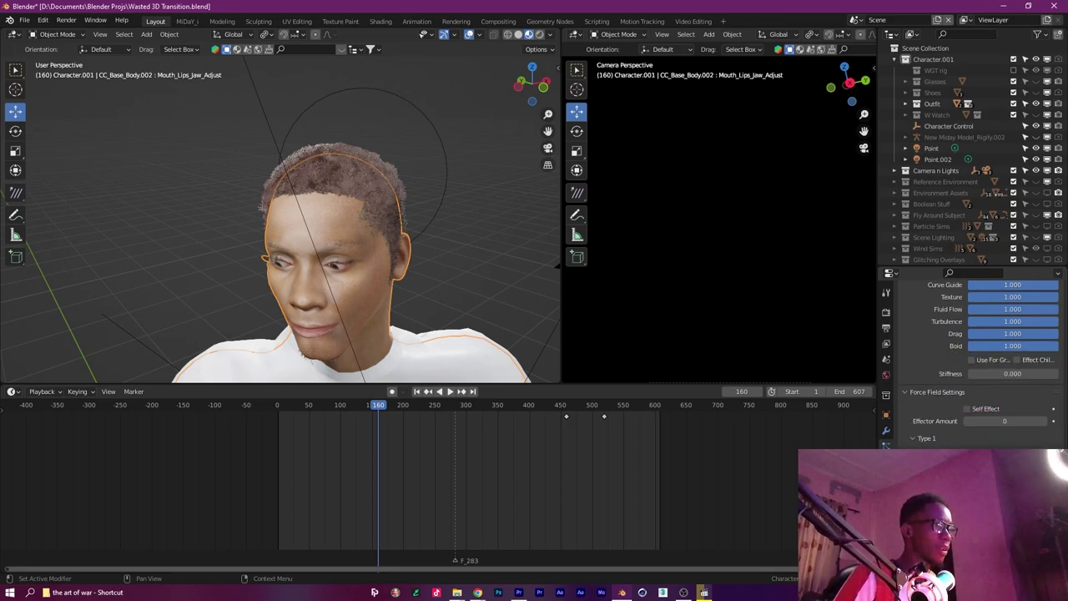
pyautogui.scroll(-4, 984, 364)
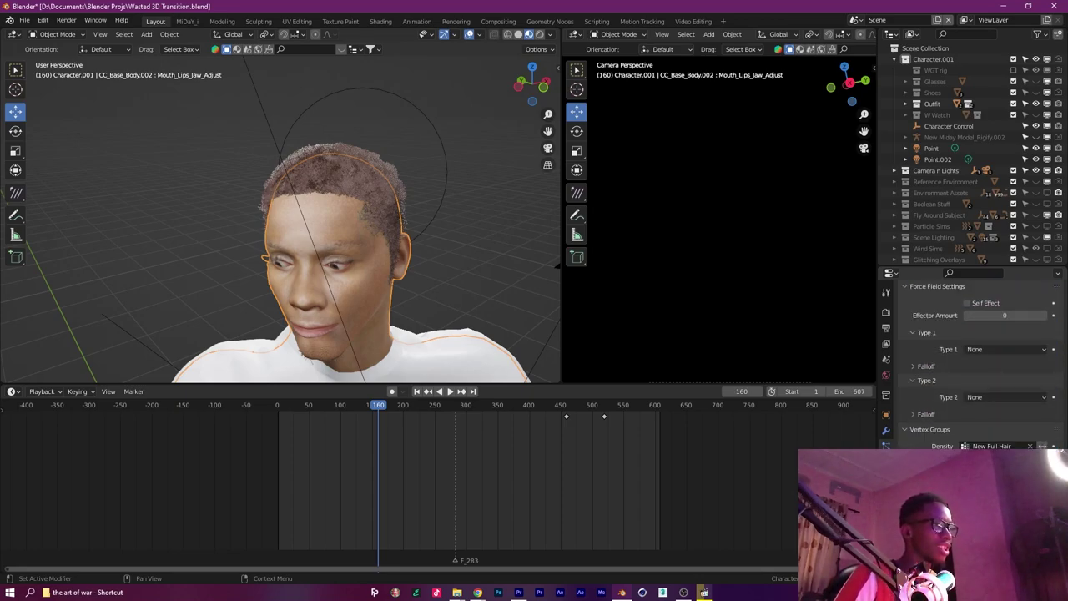
pyautogui.scroll(-4, 970, 359)
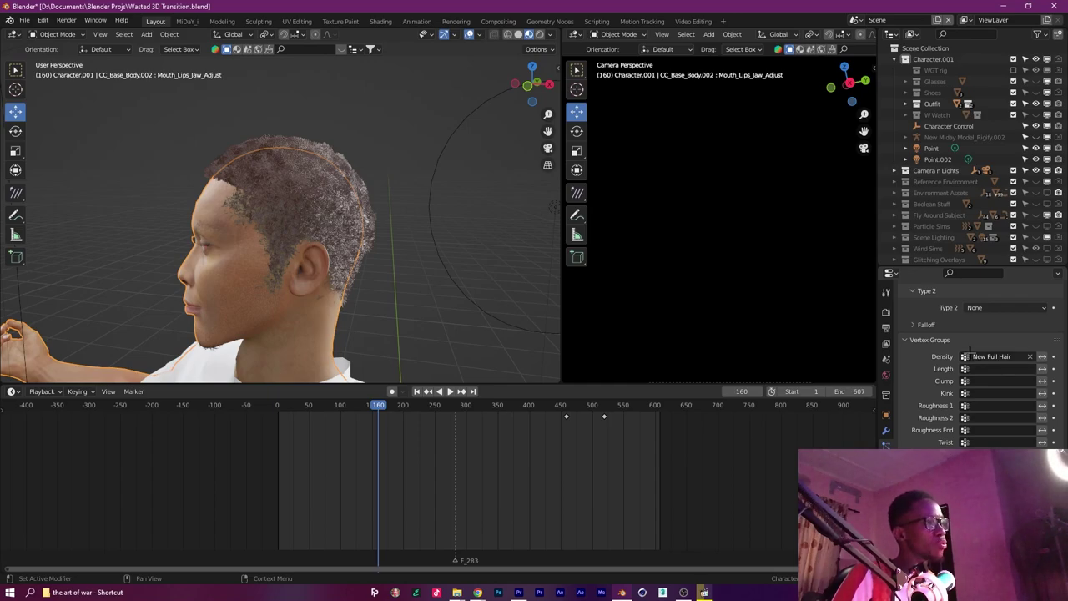
pyautogui.moveTo(350, 276); pyautogui.dragTo(423, 254)
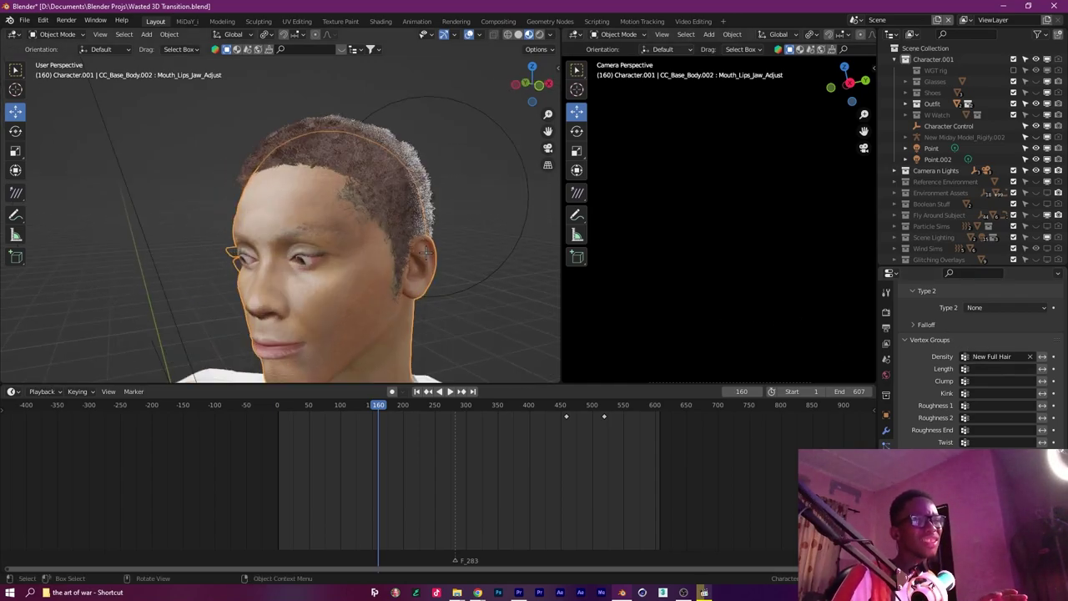
# Look back over the Top Hair system's settings and collapse its Emission section.
pyautogui.scroll(-8, 952, 403)
pyautogui.scroll(-10, 952, 404)
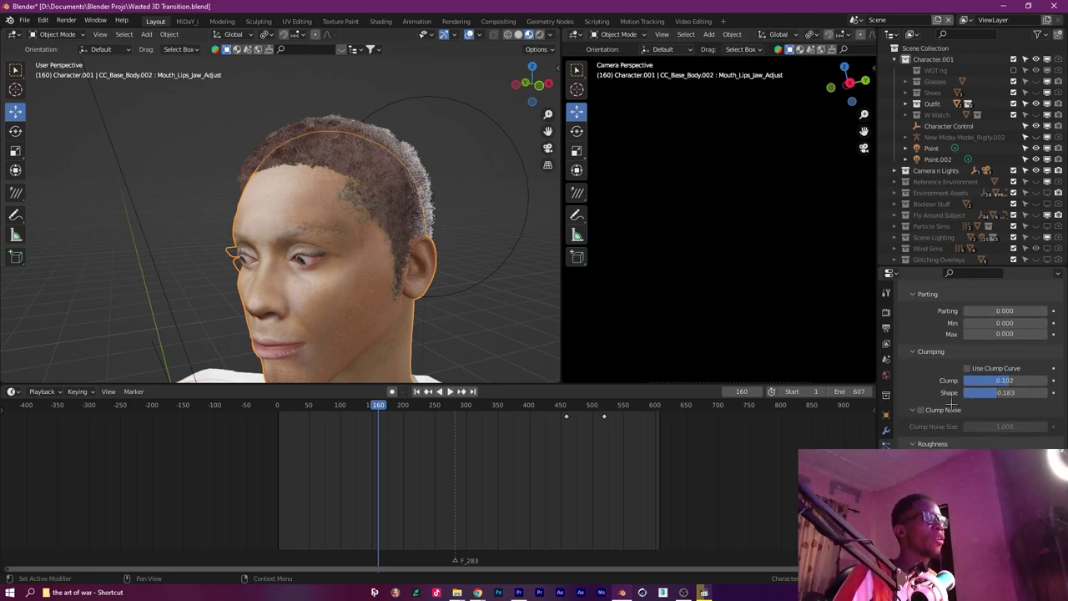
pyautogui.scroll(15, 947, 411)
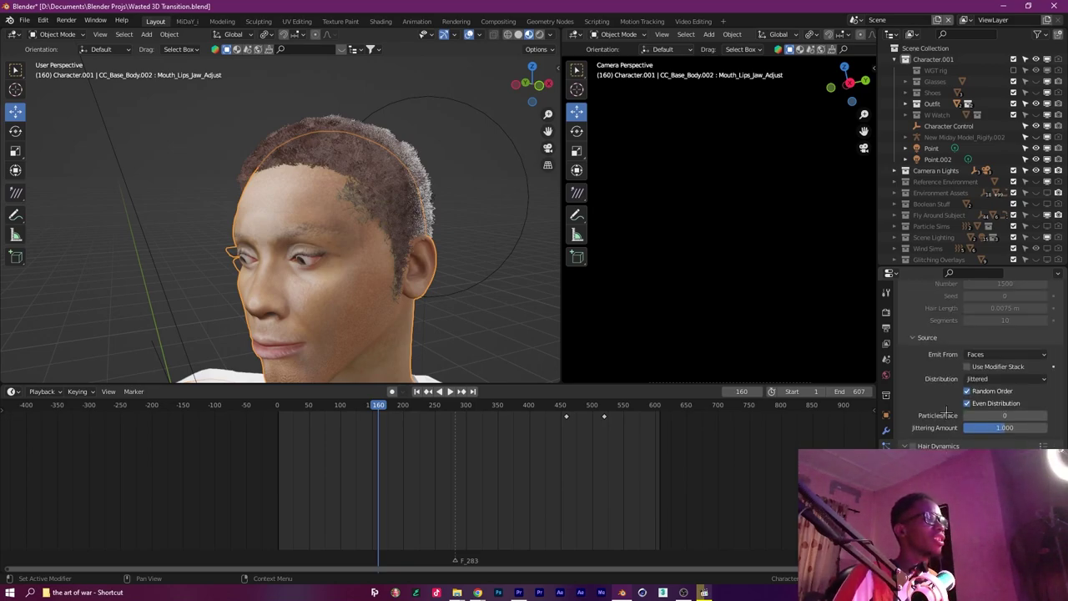
pyautogui.click(902, 430)
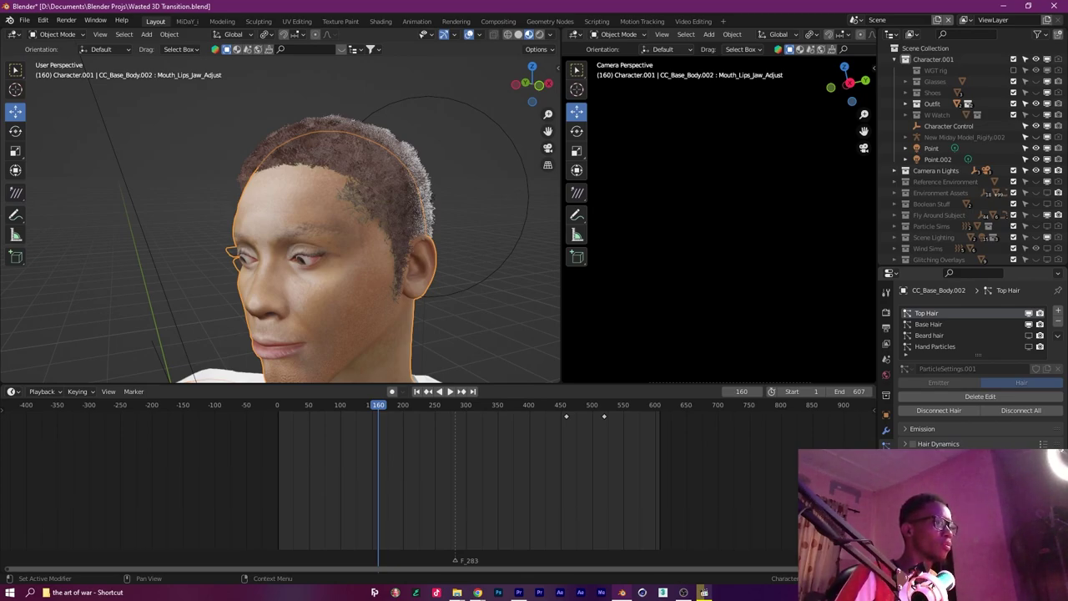
# Make Base Hair the active particle system and examine its coverage across the side of the head.
pyautogui.scroll(-1, 972, 365)
pyautogui.scroll(1, 972, 365)
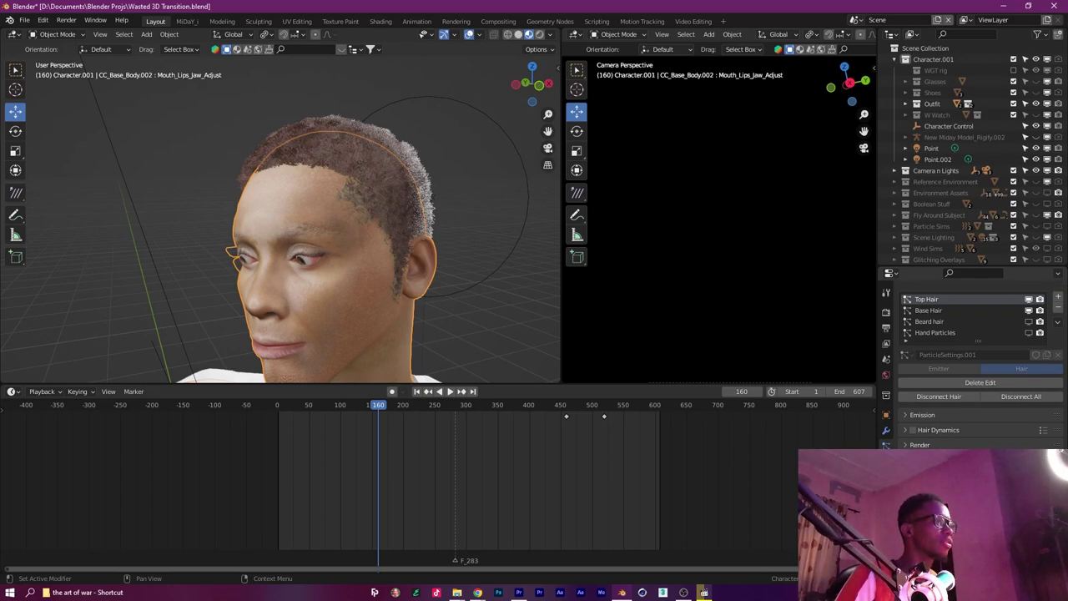
pyautogui.click(928, 310)
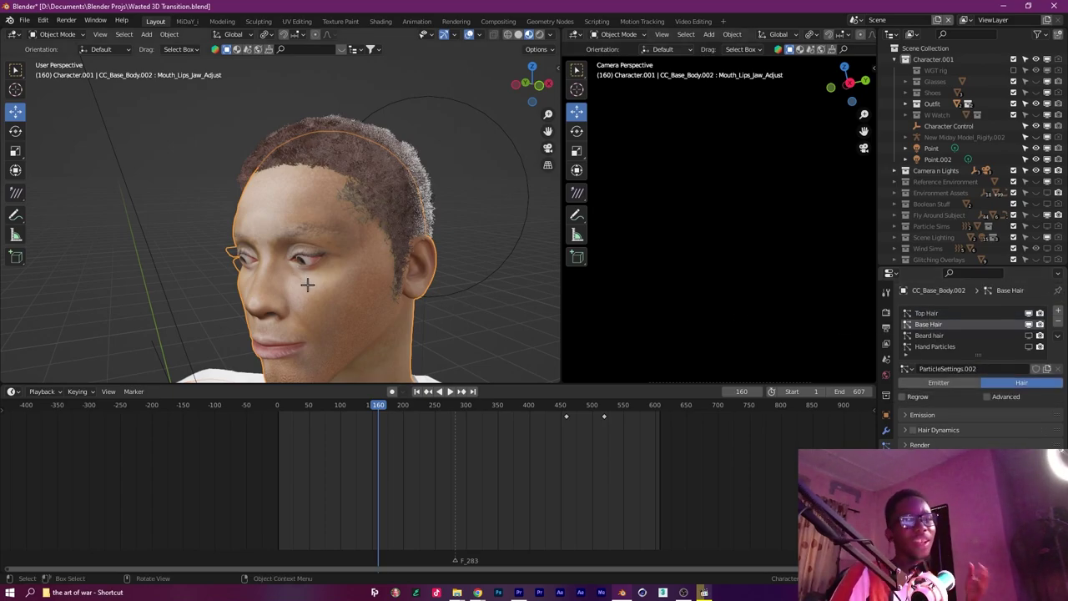
pyautogui.moveTo(316, 295); pyautogui.dragTo(460, 294)
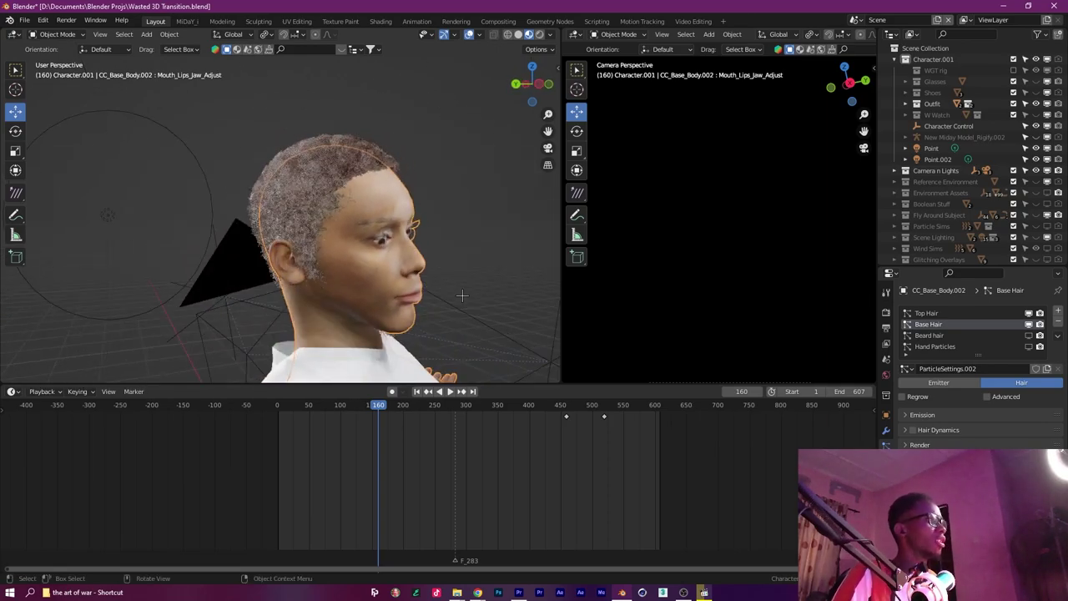
pyautogui.scroll(6, 499, 325)
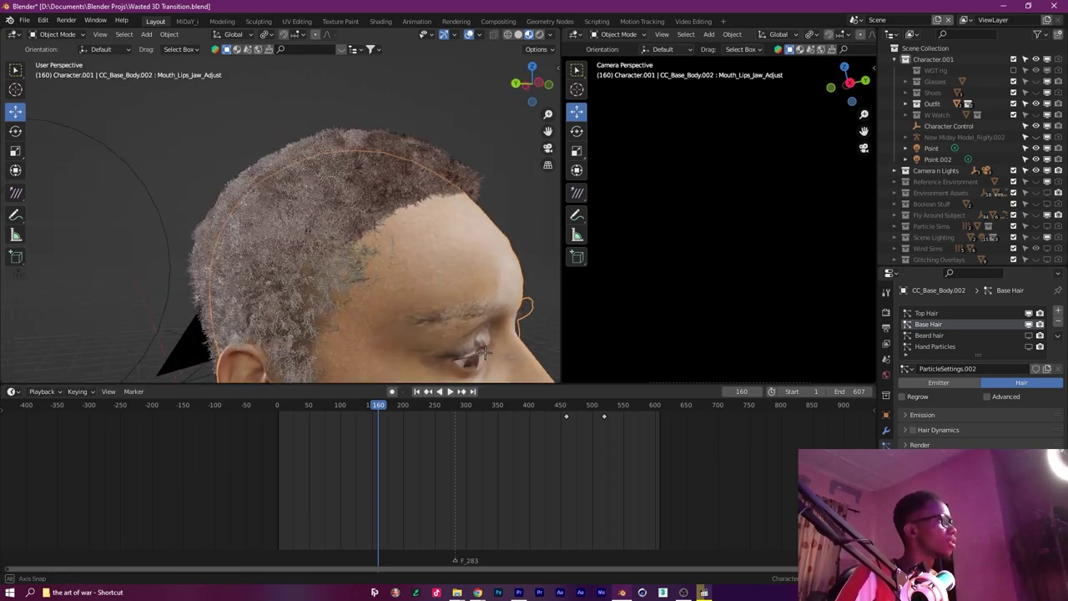
# Display the Beard hair system in the viewport and inspect it from several angles in Rendered shading, then return to Material Preview.
pyautogui.click(953, 336)
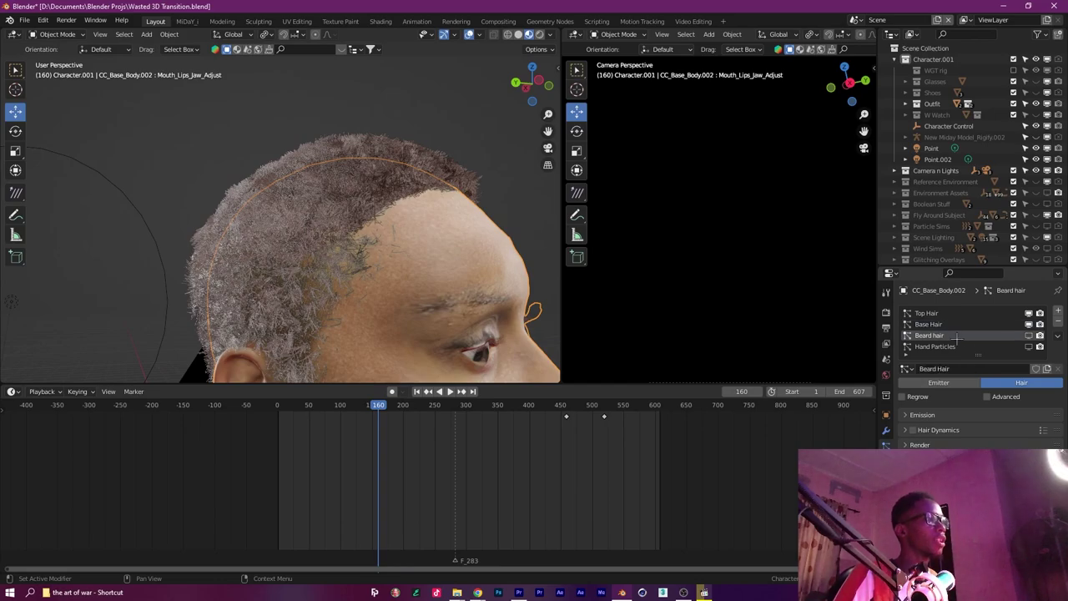
pyautogui.click(1029, 336)
pyautogui.moveTo(510, 374)
pyautogui.mouseDown()
pyautogui.moveTo(490, 155)
pyautogui.moveTo(474, 131)
pyautogui.moveTo(403, 116)
pyautogui.moveTo(417, 188)
pyautogui.moveTo(370, 179)
pyautogui.mouseUp()
pyautogui.press('z')
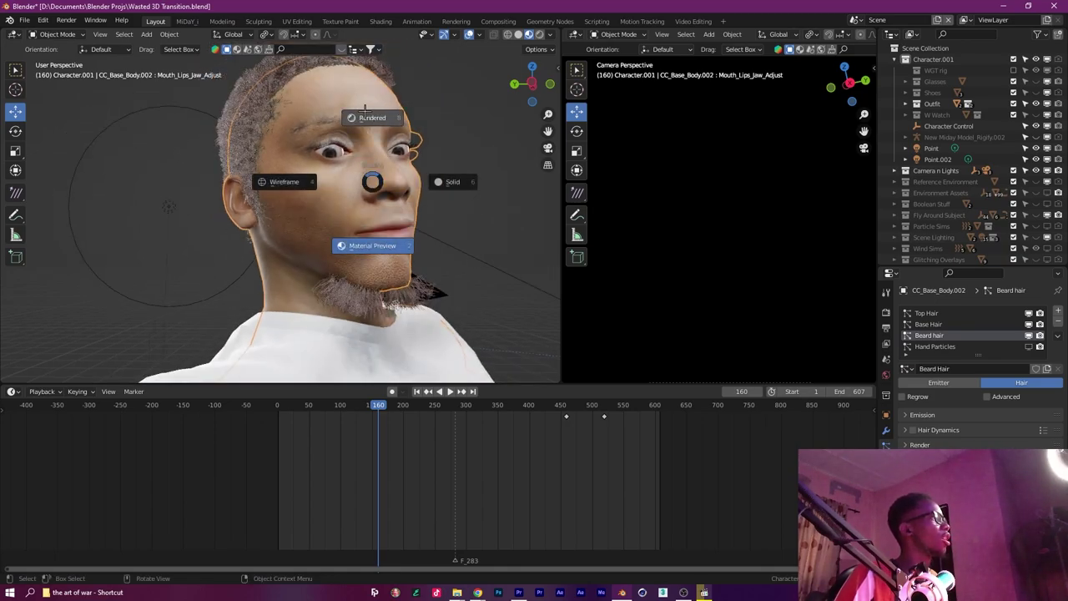
pyautogui.click(416, 162)
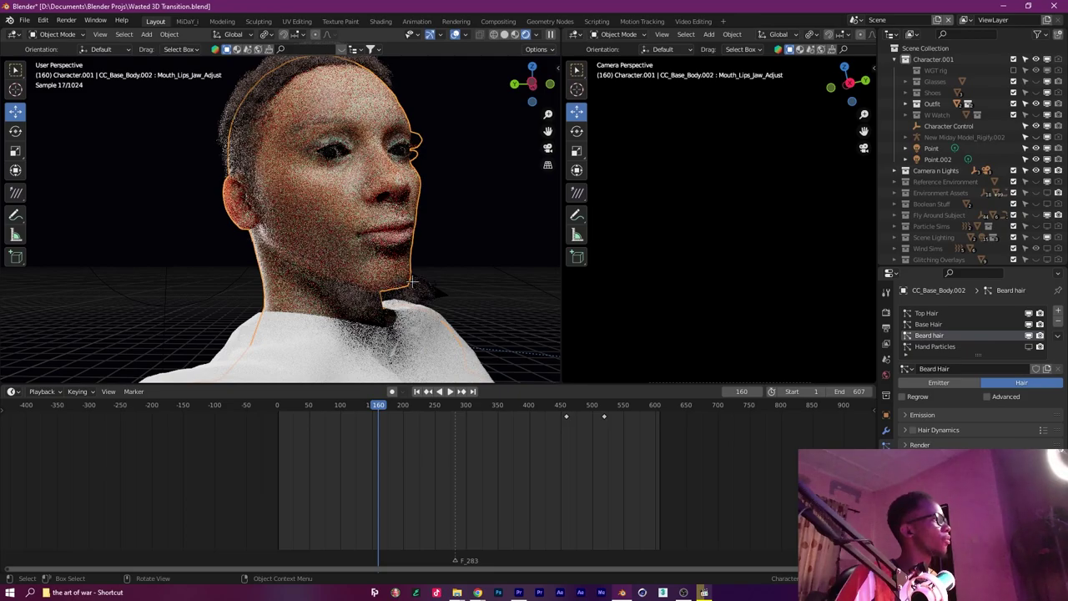
pyautogui.moveTo(455, 293); pyautogui.dragTo(496, 264)
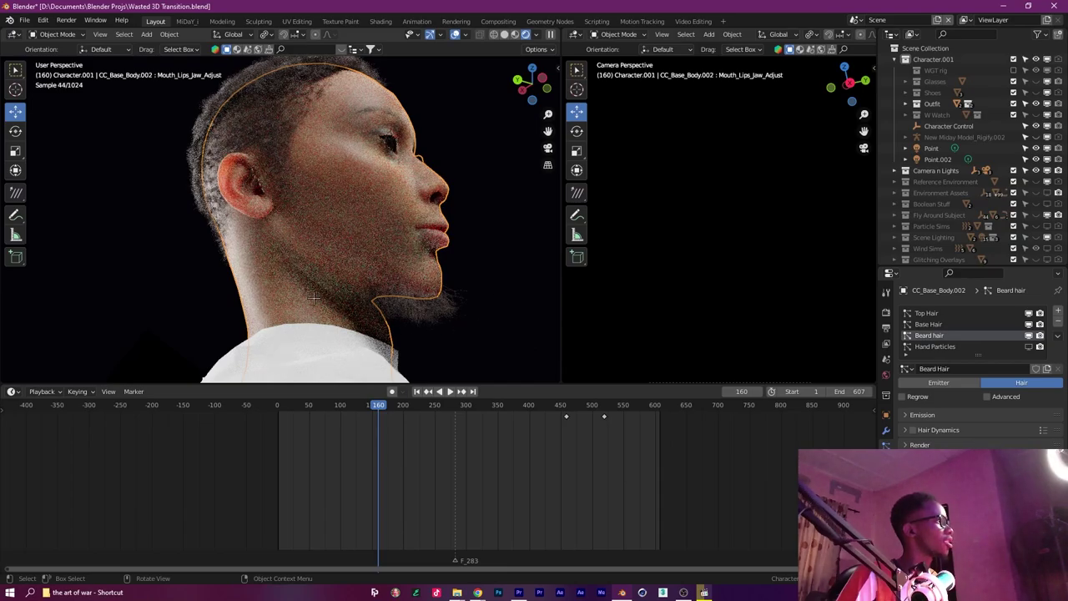
pyautogui.moveTo(269, 293); pyautogui.dragTo(439, 352)
pyautogui.moveTo(367, 287)
pyautogui.mouseDown()
pyautogui.moveTo(470, 217)
pyautogui.moveTo(462, 238)
pyautogui.moveTo(401, 248)
pyautogui.moveTo(342, 191)
pyautogui.mouseUp()
pyautogui.press('z')
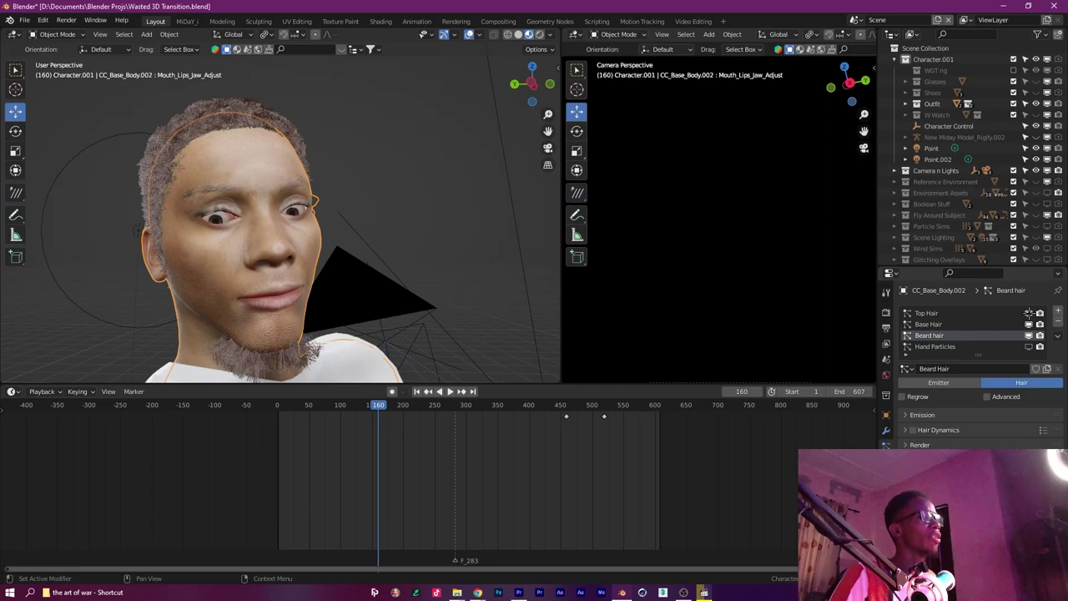
# Hide the Top Hair, Base Hair and Beard hair systems in the viewport, with the whole avatar in view.
pyautogui.click(1029, 313)
pyautogui.click(1029, 336)
pyautogui.click(1028, 325)
pyautogui.scroll(-1, 497, 229)
pyautogui.scroll(-2, 496, 229)
pyautogui.moveTo(450, 362); pyautogui.dragTo(321, 200)
pyautogui.scroll(-5, 459, 164)
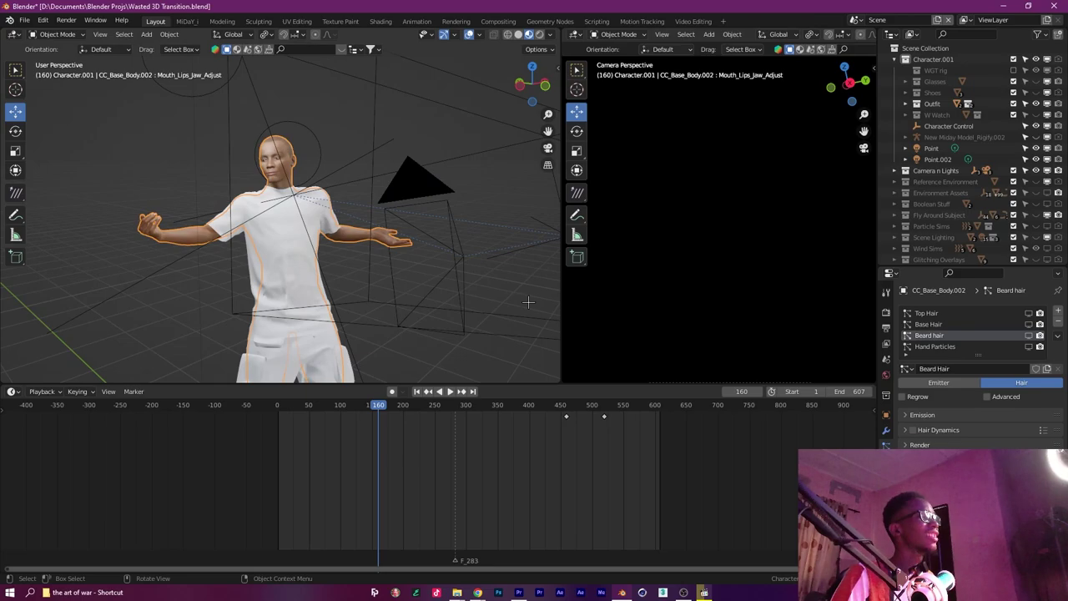
pyautogui.scroll(-5, 463, 305)
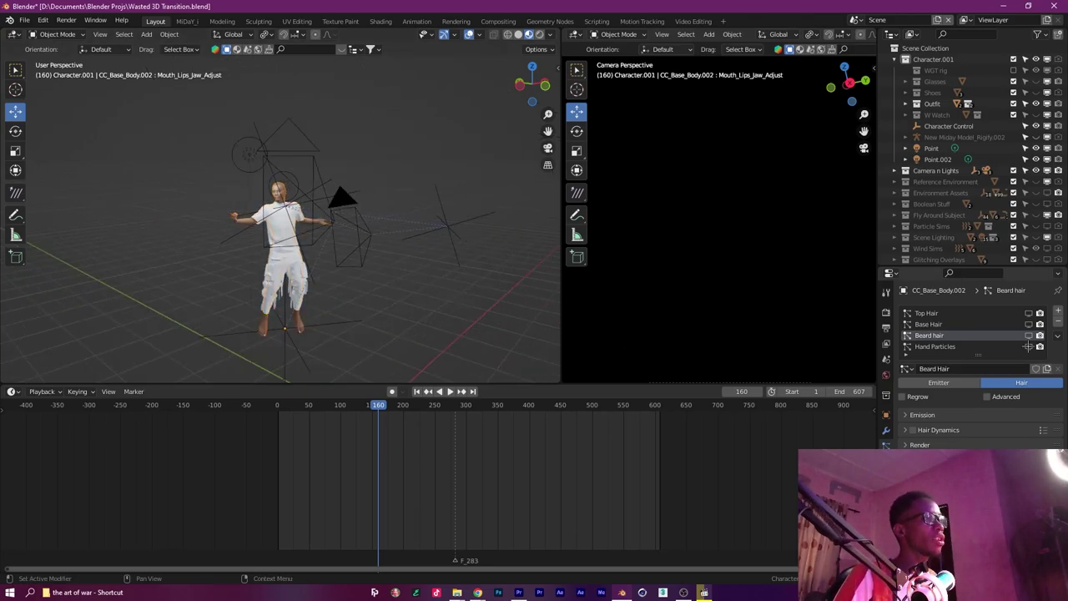
# Display the Hand Particles system in the viewport and review the particles around both hands at frames 1 and 112.
pyautogui.click(948, 346)
pyautogui.moveTo(305, 242); pyautogui.dragTo(486, 230)
pyautogui.scroll(4, 408, 274)
pyautogui.moveTo(321, 209); pyautogui.dragTo(437, 248)
pyautogui.moveTo(344, 225); pyautogui.dragTo(477, 316)
pyautogui.moveTo(409, 280); pyautogui.dragTo(446, 275)
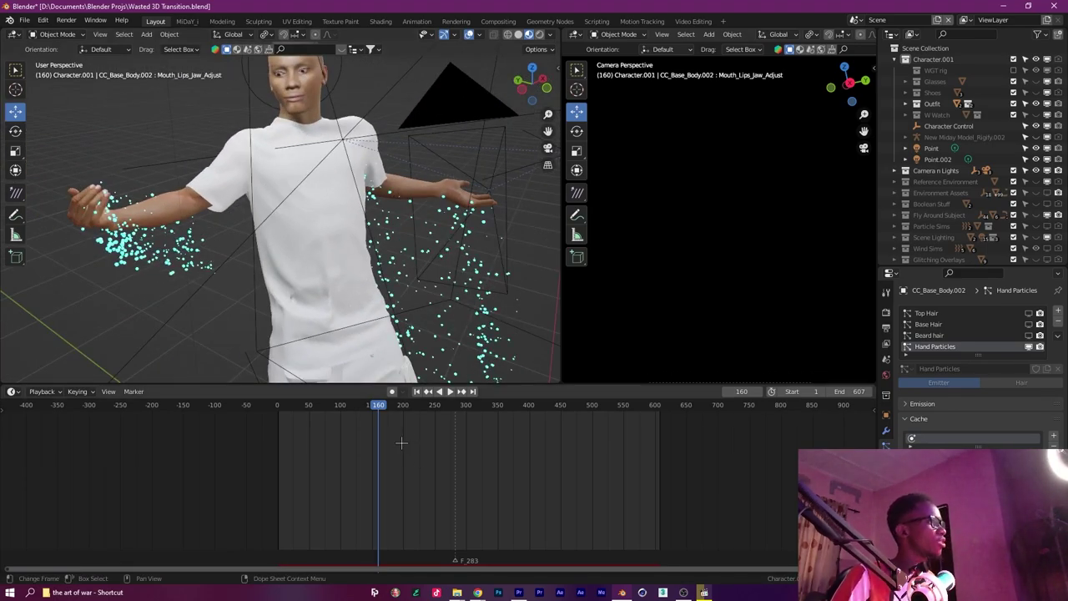
pyautogui.hotkey('shift', 'Left')
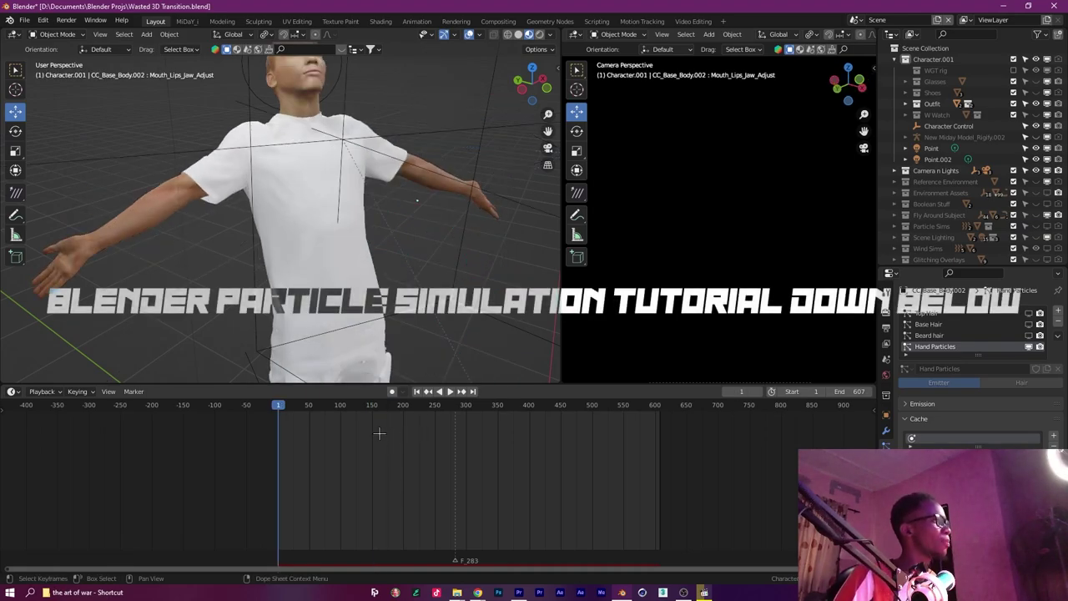
pyautogui.click(346, 407)
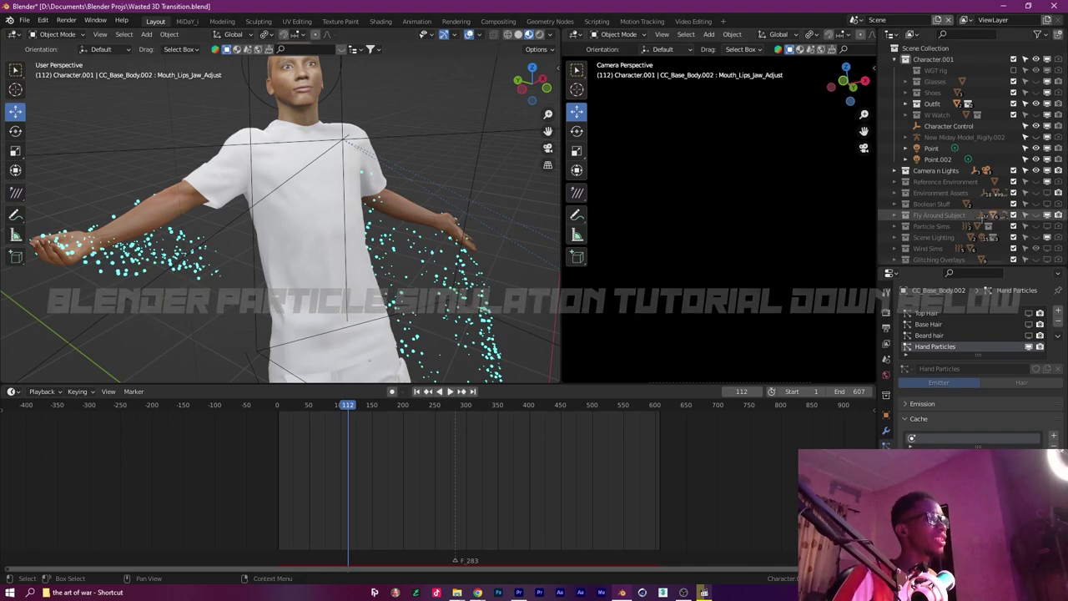
# Expand the Particle Sims collection and enable its visibility in the viewports.
pyautogui.scroll(-1, 934, 184)
pyautogui.click(928, 211)
pyautogui.click(905, 211)
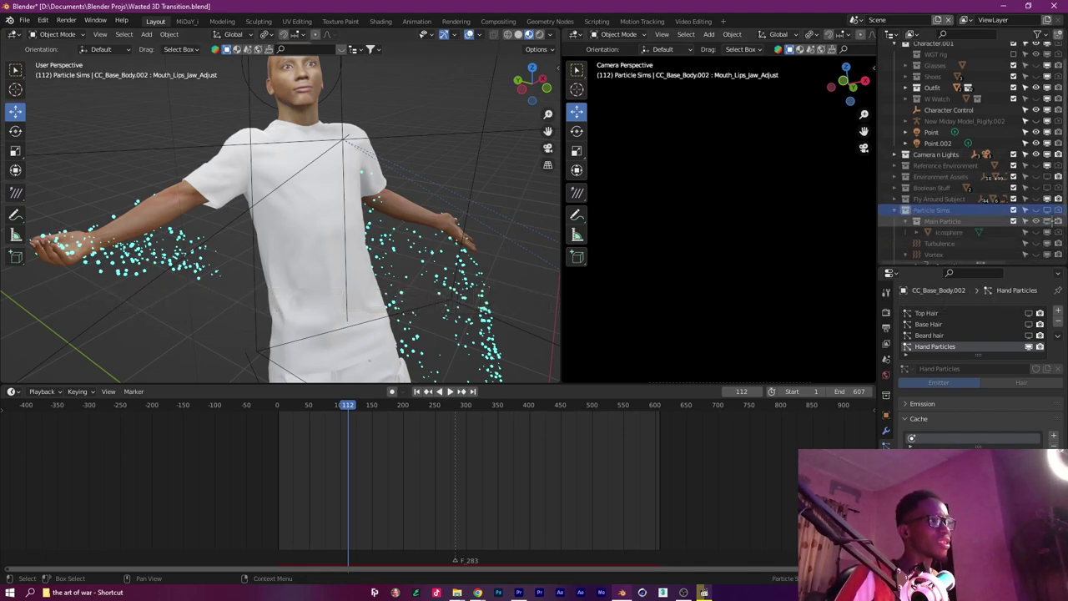
pyautogui.click(1036, 211)
pyautogui.click(1047, 210)
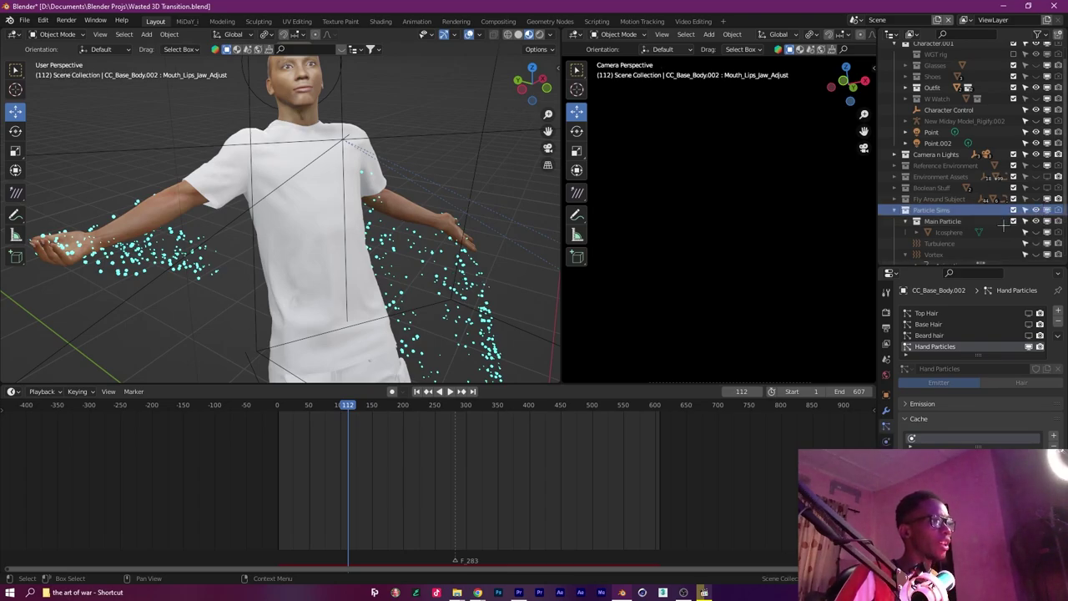
# Frame the Icosphere from the Main Particle collection to inspect it, then hide it and collapse Particle Sims.
pyautogui.click(938, 232)
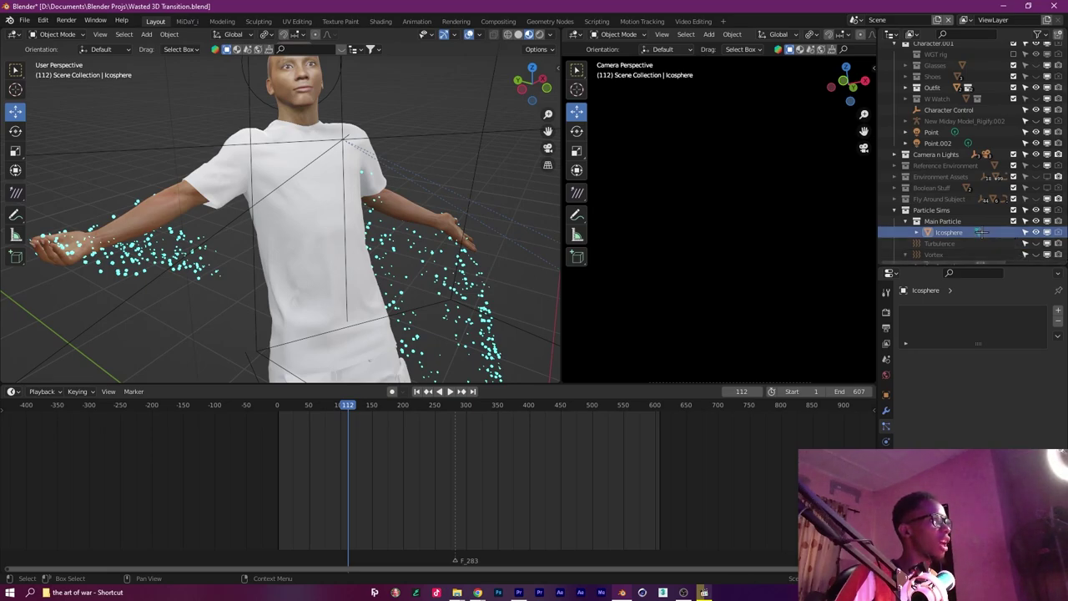
pyautogui.press('KP_Decimal')
pyautogui.scroll(-6, 280, 240)
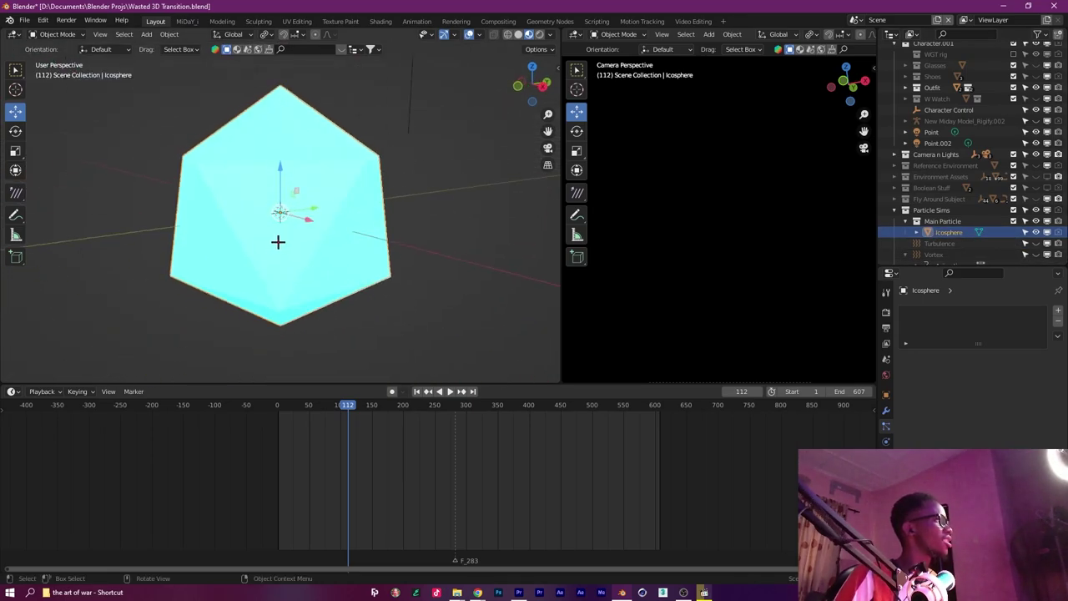
pyautogui.moveTo(283, 245); pyautogui.dragTo(418, 276)
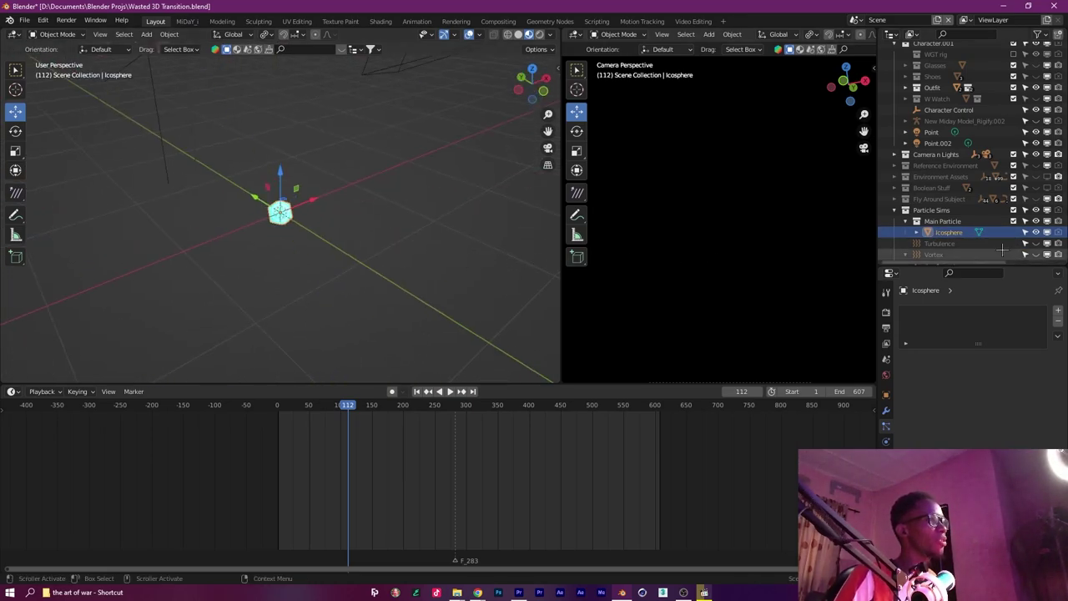
pyautogui.click(1036, 232)
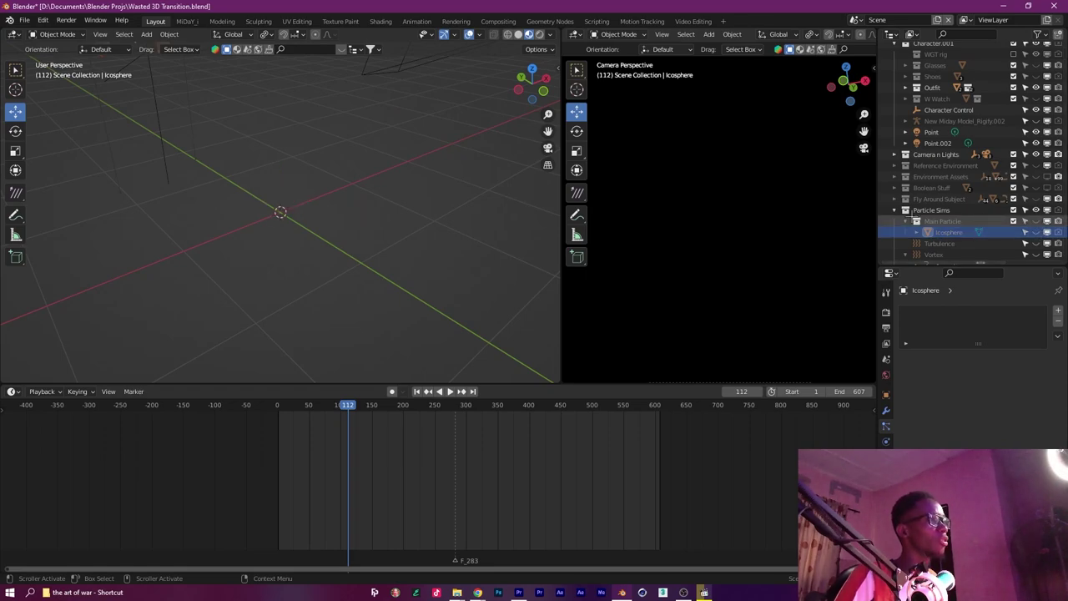
pyautogui.click(895, 209)
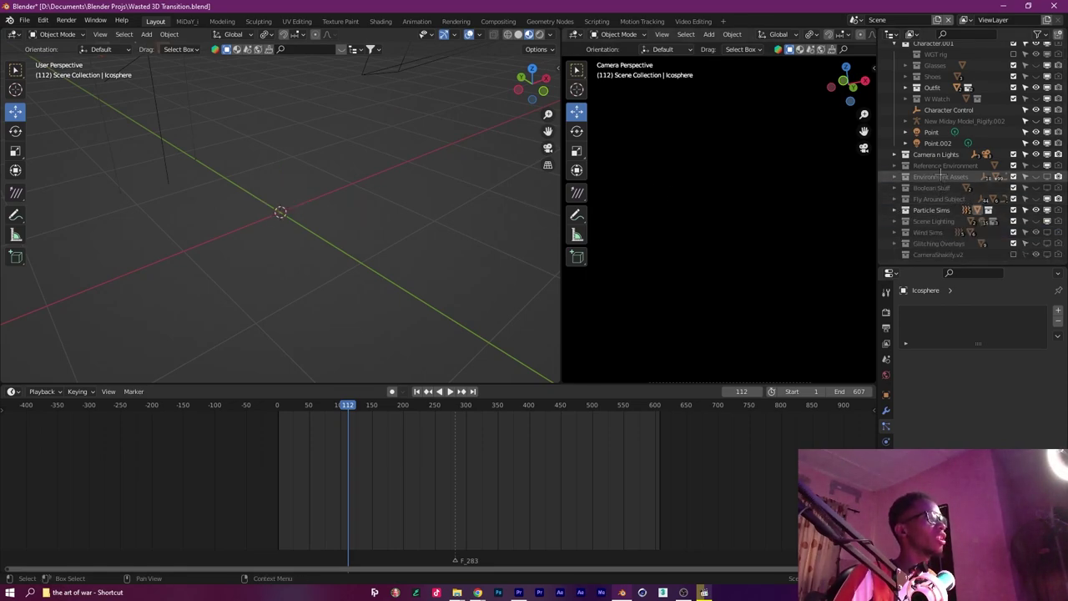
# Select the Character Control empty and frame it to bring the full avatar back into view.
pyautogui.click(948, 109)
pyautogui.press('KP_Decimal')
pyautogui.moveTo(370, 144); pyautogui.dragTo(378, 230)
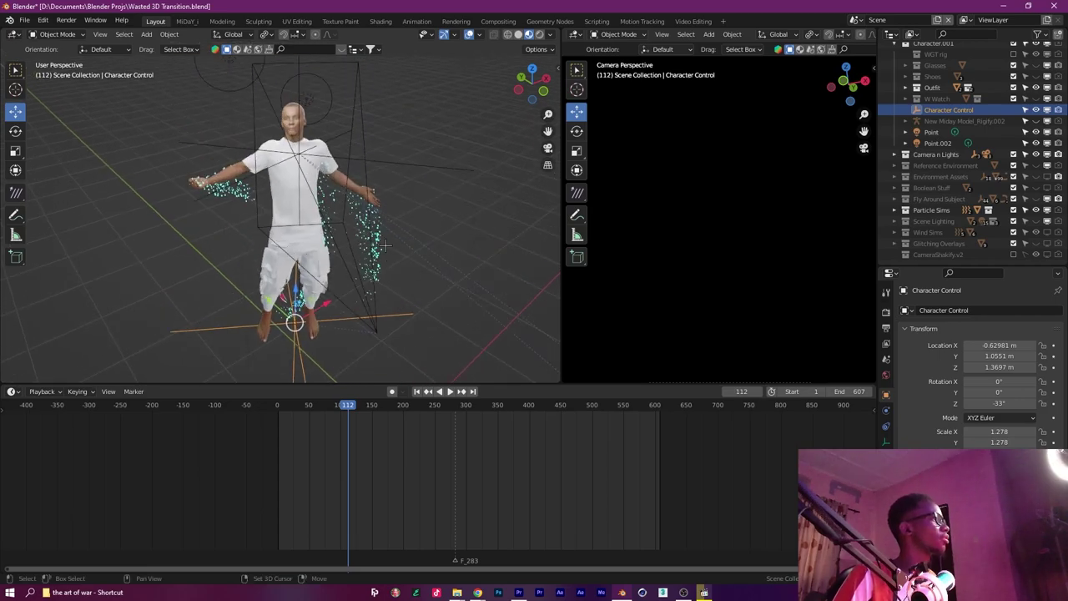
# Select the avatar's body mesh, enter Edit Mode near the arm and show the mesh's vertex groups.
pyautogui.scroll(4, 376, 227)
pyautogui.click(195, 159)
pyautogui.moveTo(201, 159); pyautogui.dragTo(381, 164)
pyautogui.scroll(5, 384, 184)
pyautogui.moveTo(393, 219); pyautogui.dragTo(448, 246)
pyautogui.press('Tab')
pyautogui.click(886, 473)
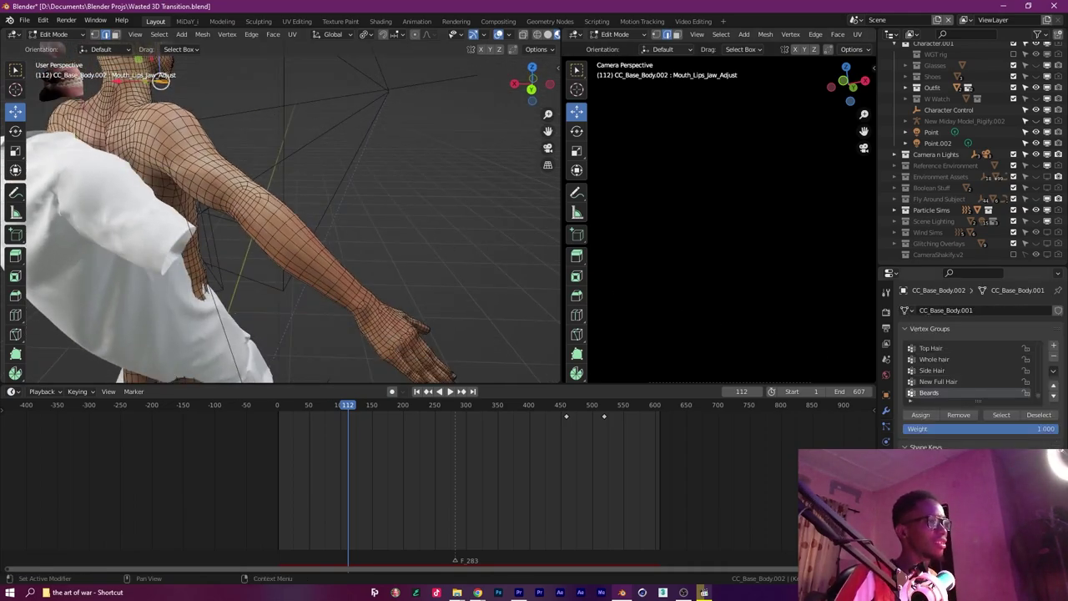
# Select the vertices assigned to the Hands N Body Particles vertex group.
pyautogui.scroll(-2, 939, 381)
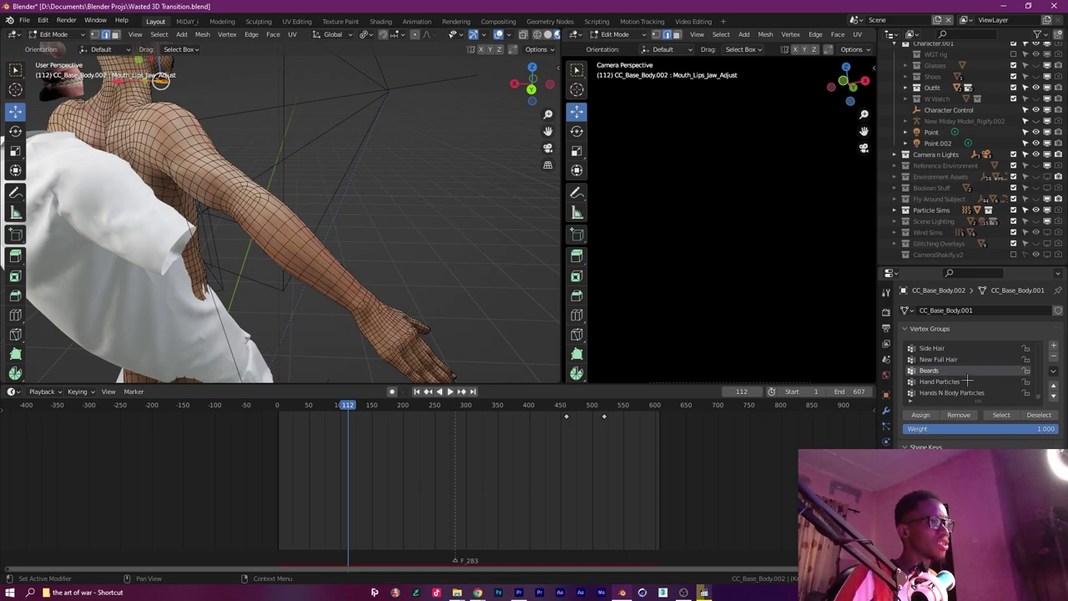
pyautogui.click(951, 392)
pyautogui.click(1001, 415)
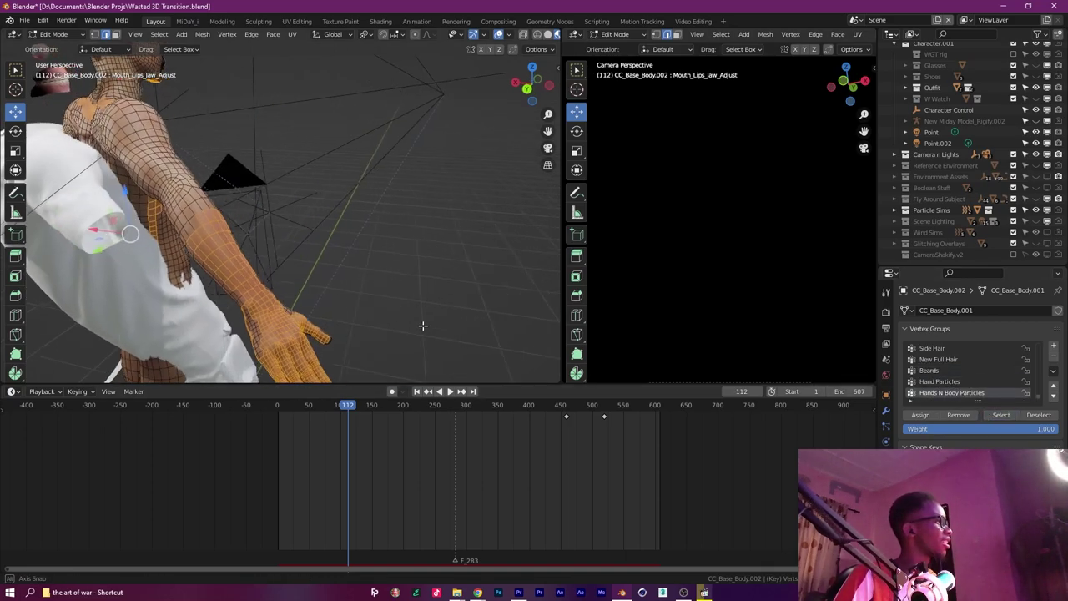
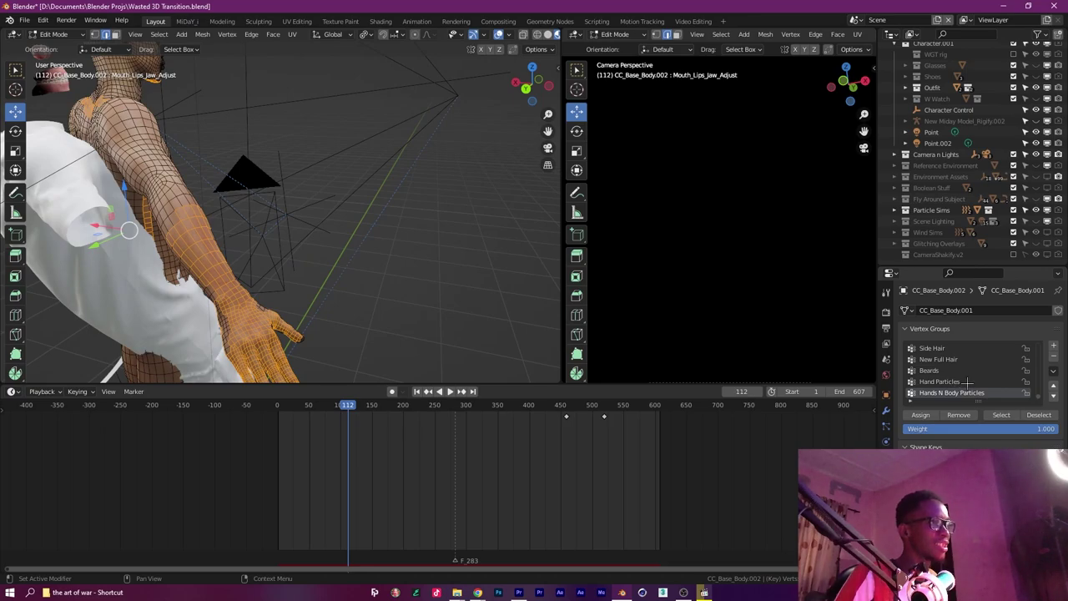
# Deselect and reselect the Hand Particles group's vertices, then examine its coverage on the hands and shoulders from behind.
pyautogui.click(967, 381)
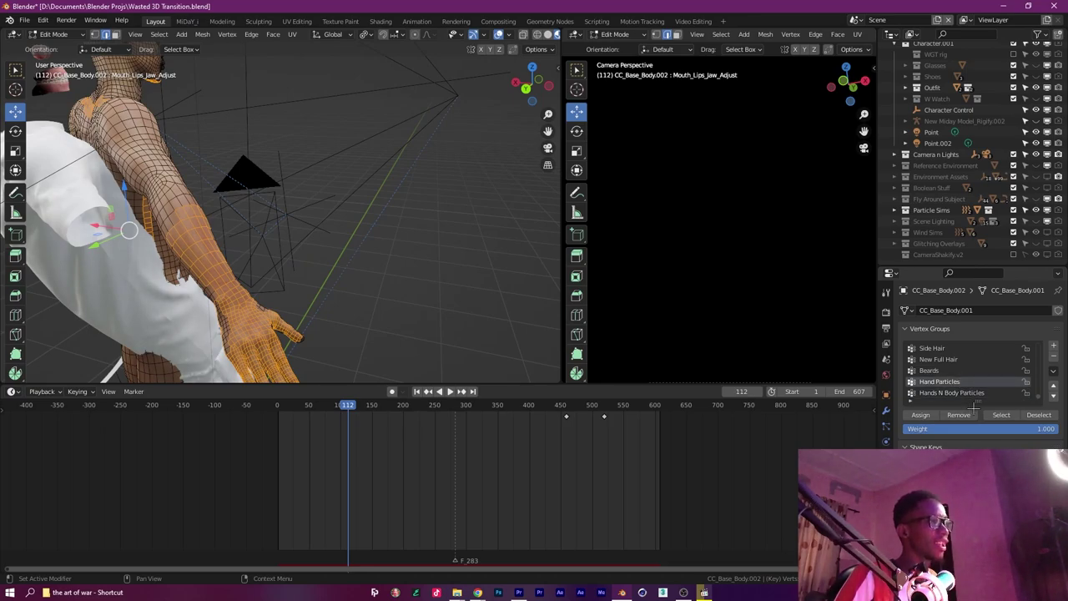
pyautogui.click(1047, 415)
pyautogui.click(1038, 415)
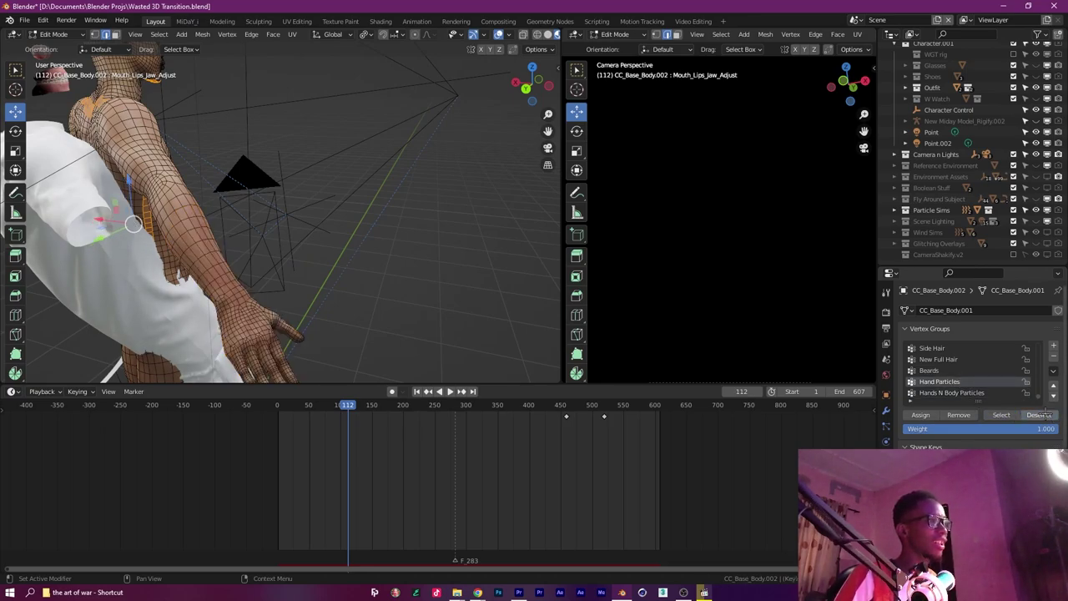
pyautogui.click(1001, 414)
pyautogui.moveTo(352, 302); pyautogui.dragTo(470, 332)
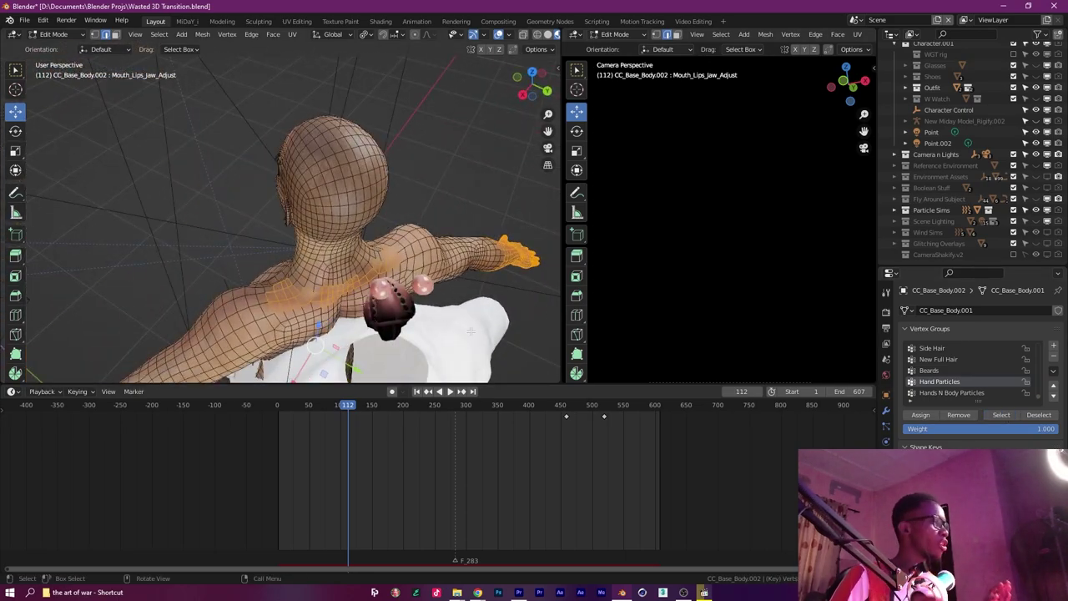
pyautogui.scroll(-6, 446, 311)
pyautogui.moveTo(424, 305); pyautogui.dragTo(384, 300)
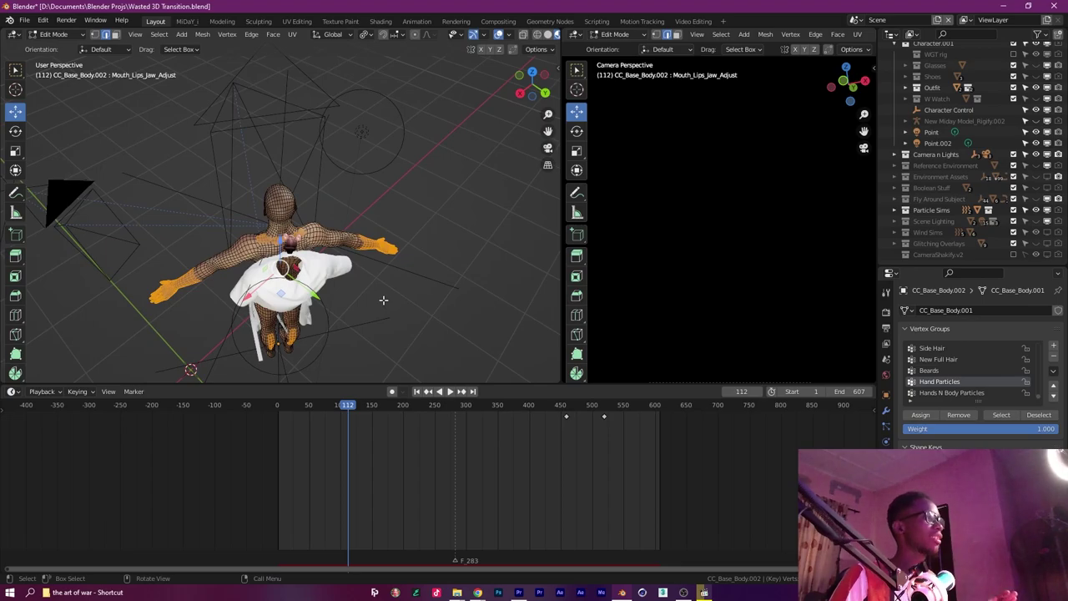
pyautogui.scroll(4, 384, 300)
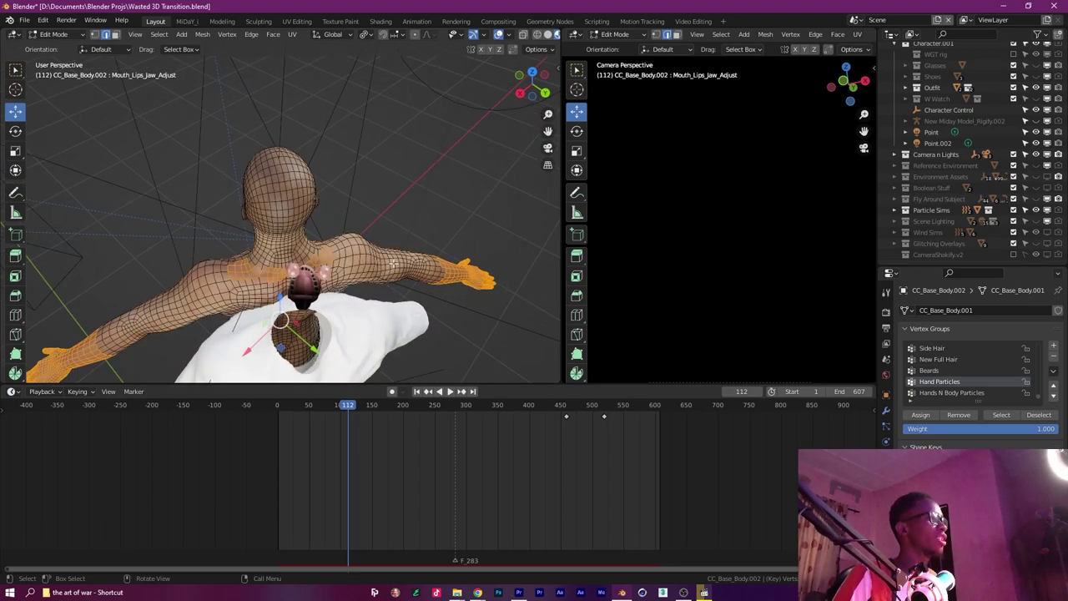
pyautogui.moveTo(384, 301); pyautogui.dragTo(302, 264)
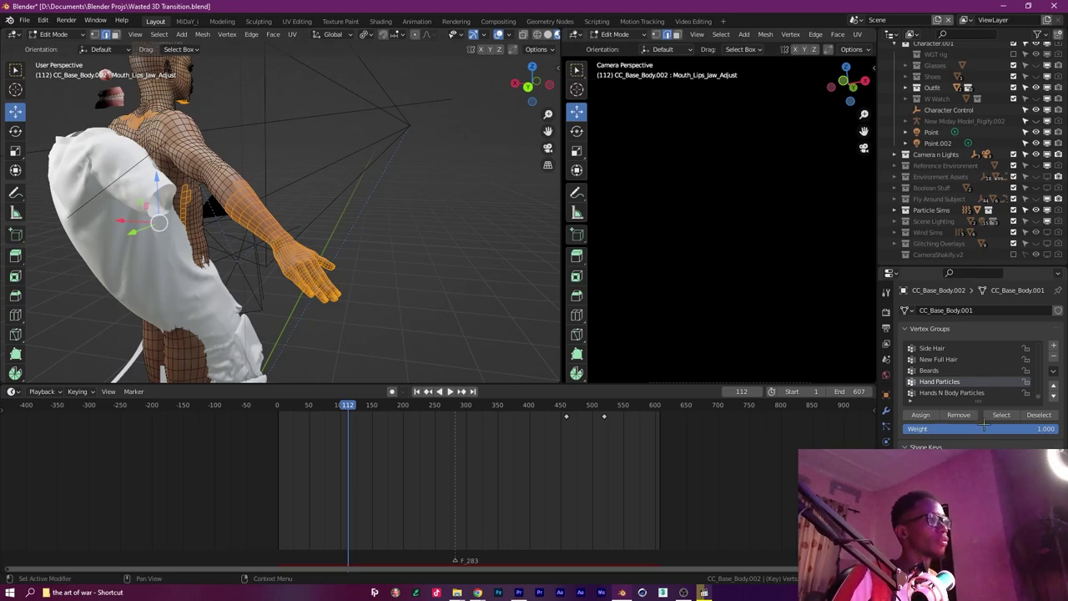
# Deselect and reselect the Hands N Body Particles group's vertices and inspect their coverage on the arms and upper back.
pyautogui.click(958, 392)
pyautogui.click(1039, 415)
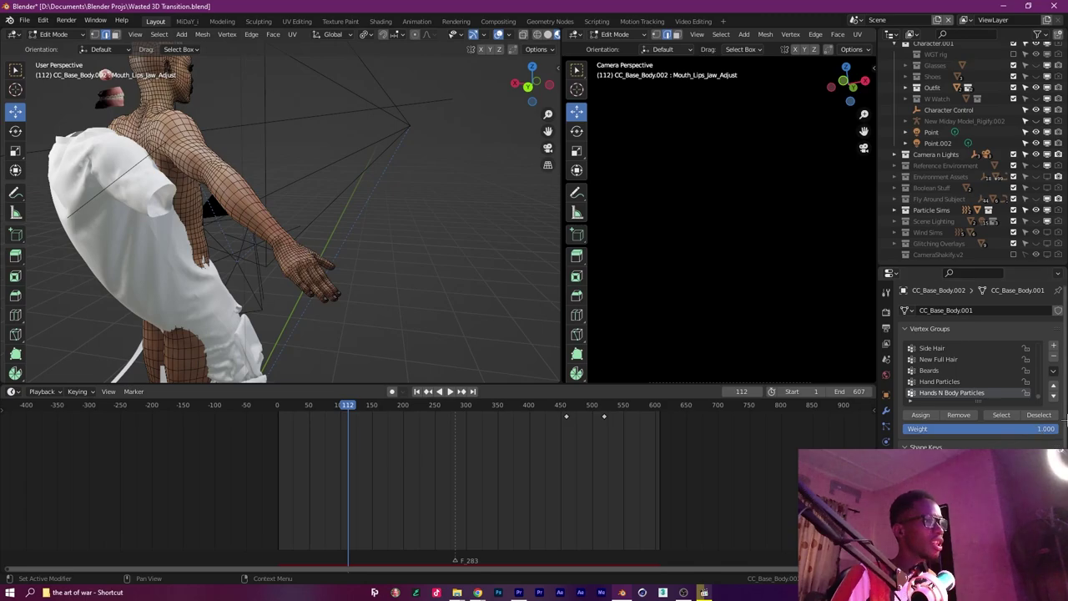
pyautogui.click(1001, 415)
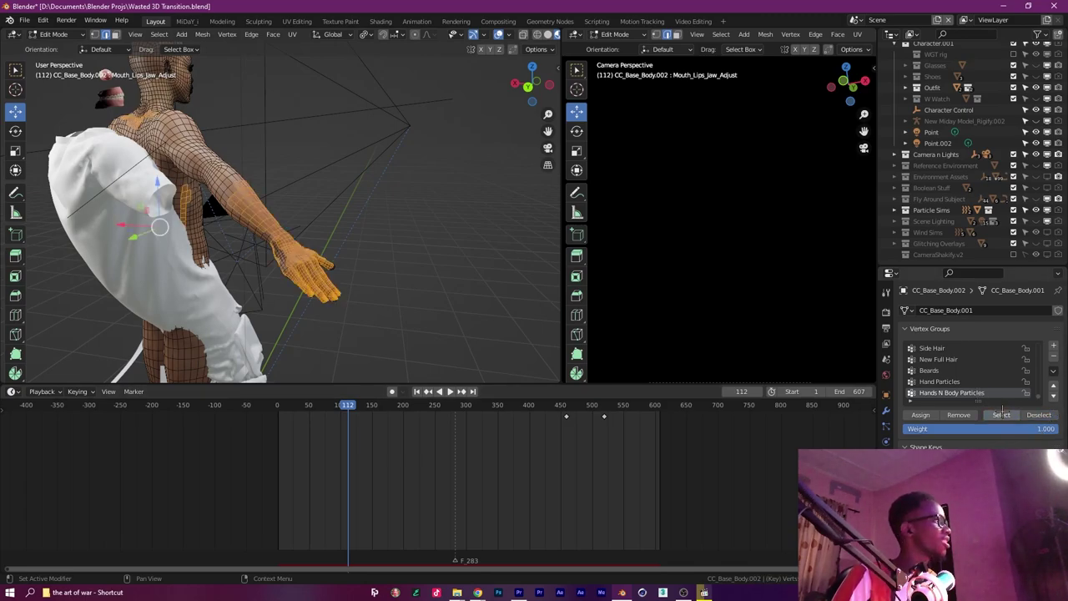
pyautogui.moveTo(370, 298); pyautogui.dragTo(127, 264)
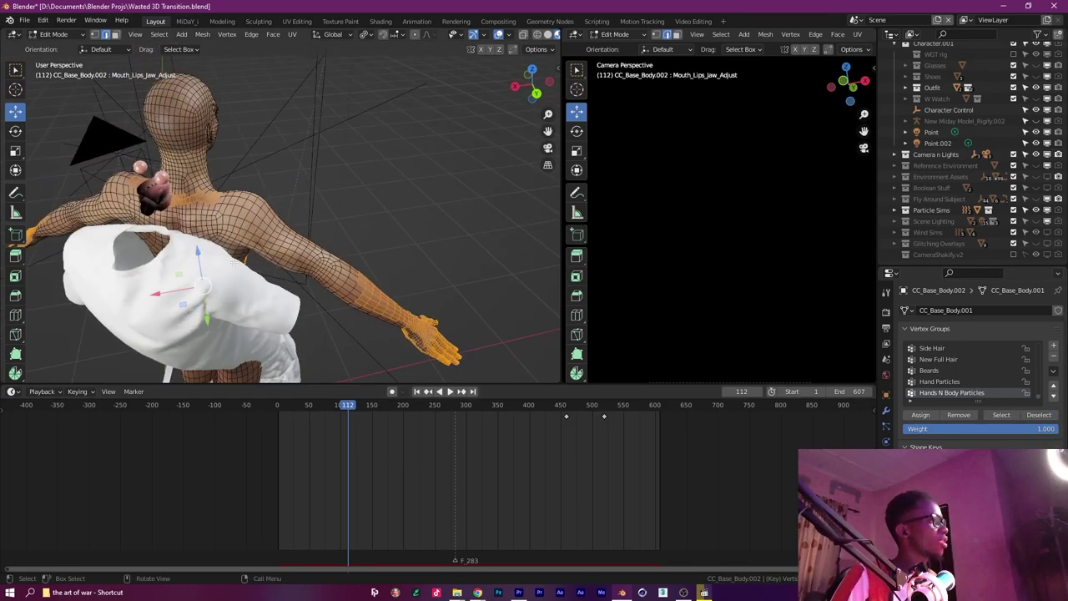
# Return to Object Mode, show the body's Hand Particles system and inspect its particles around the arms and torso.
pyautogui.press('Tab')
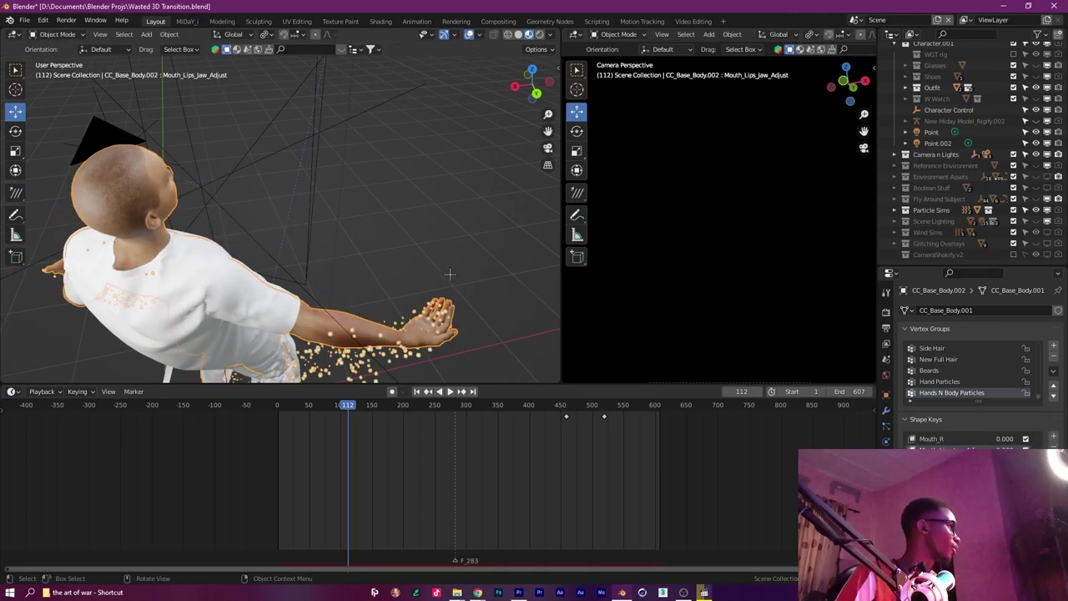
pyautogui.moveTo(449, 274); pyautogui.dragTo(267, 227)
pyautogui.scroll(4, 378, 250)
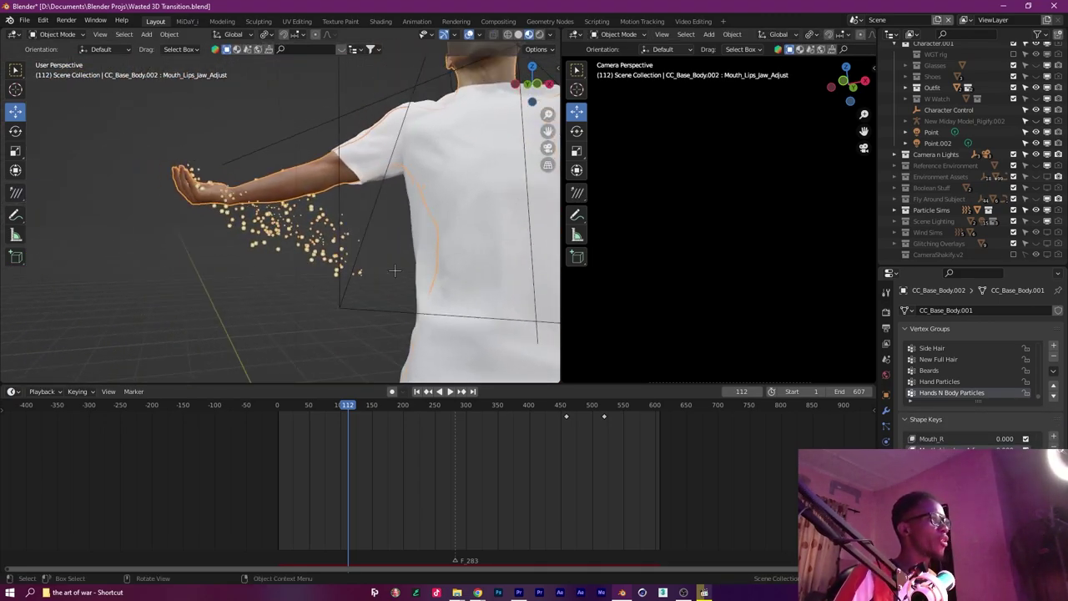
pyautogui.click(886, 426)
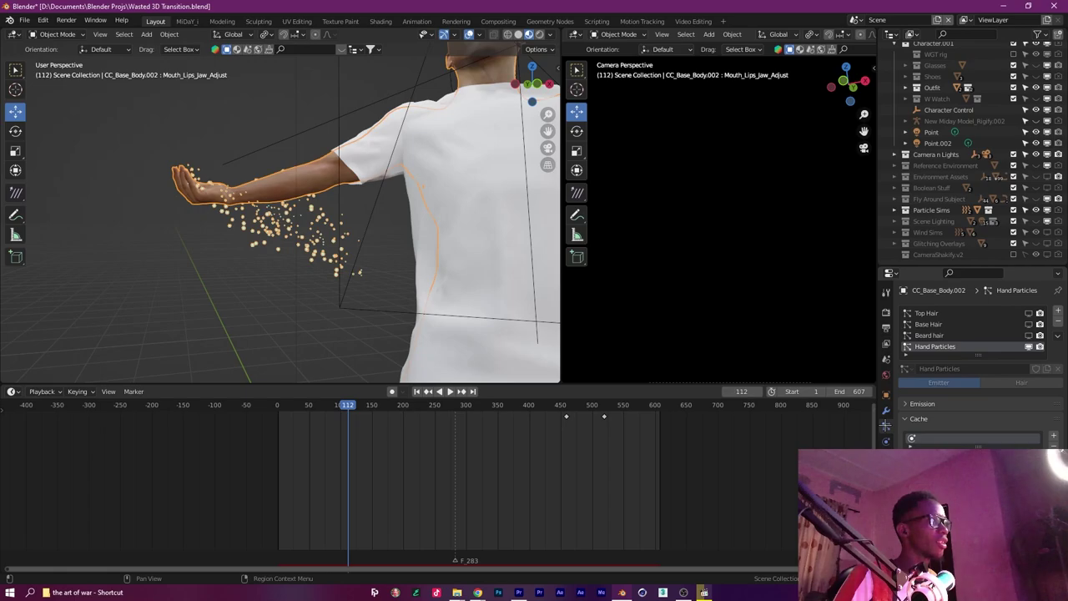
pyautogui.moveTo(438, 220); pyautogui.dragTo(329, 246)
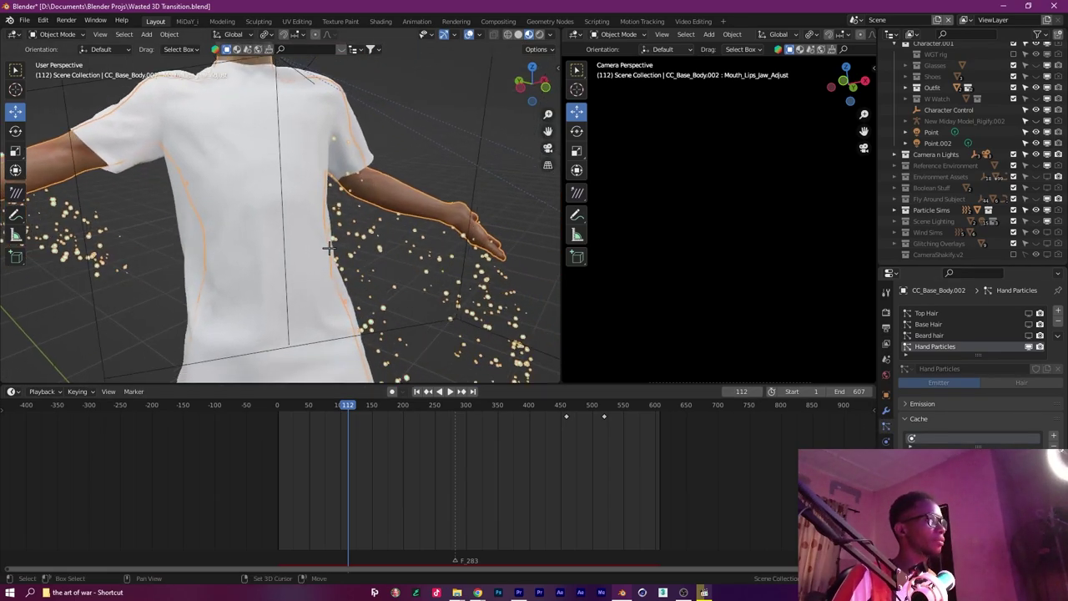
pyautogui.scroll(-3, 329, 246)
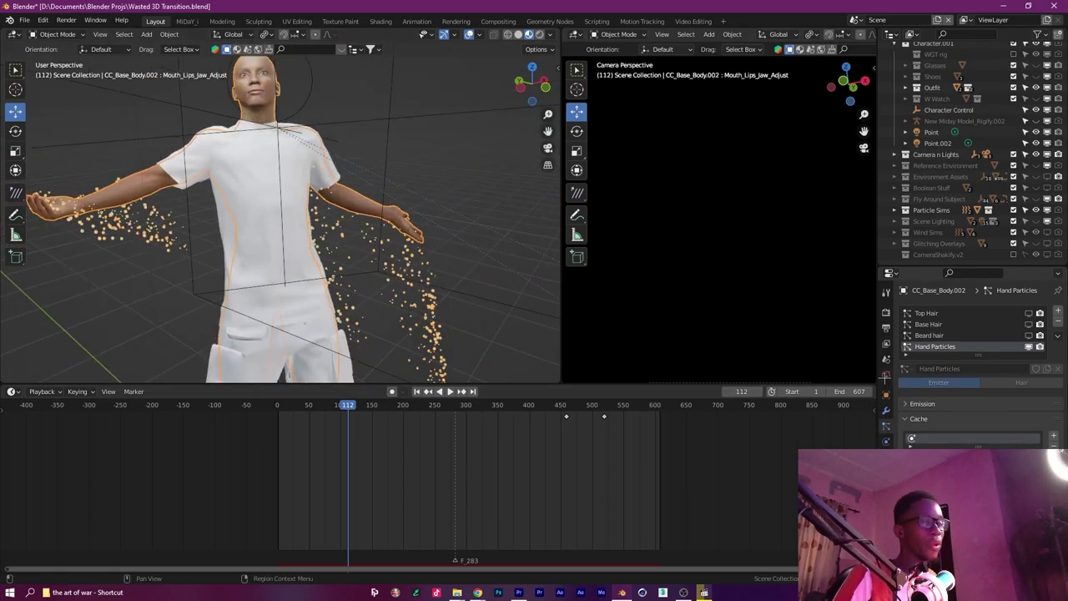
# Examine the Emission, Source and Cache settings of the Hand Particles system.
pyautogui.click(912, 404)
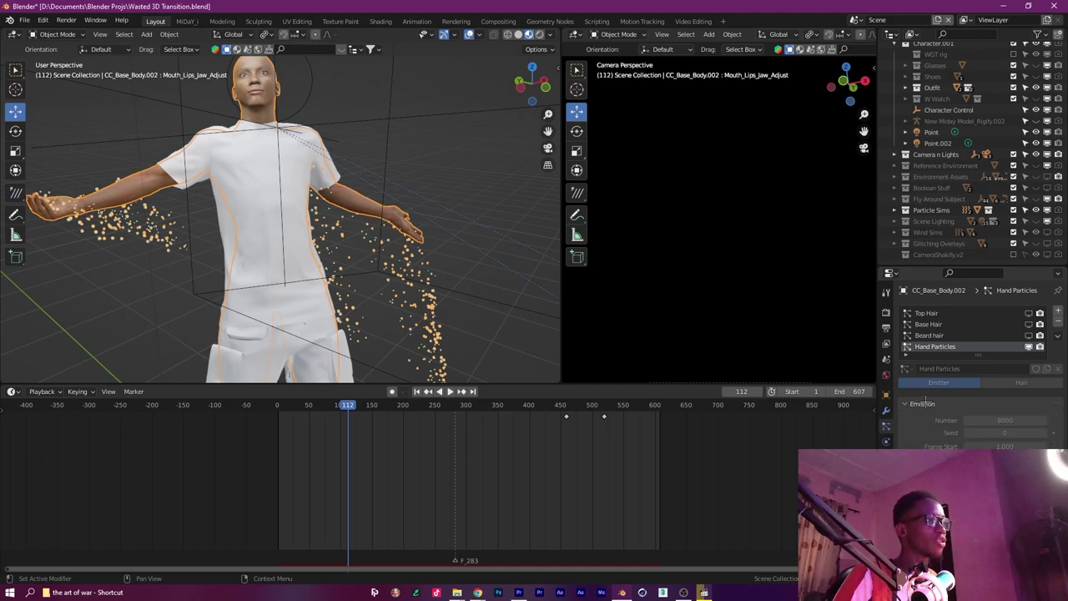
pyautogui.scroll(-2, 944, 404)
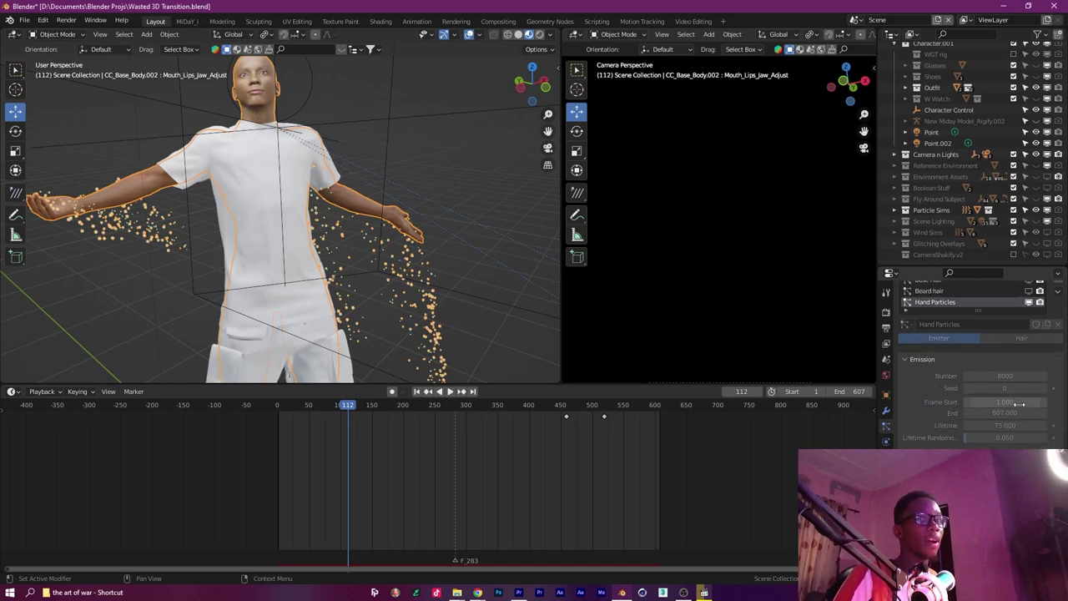
pyautogui.scroll(-1, 1019, 401)
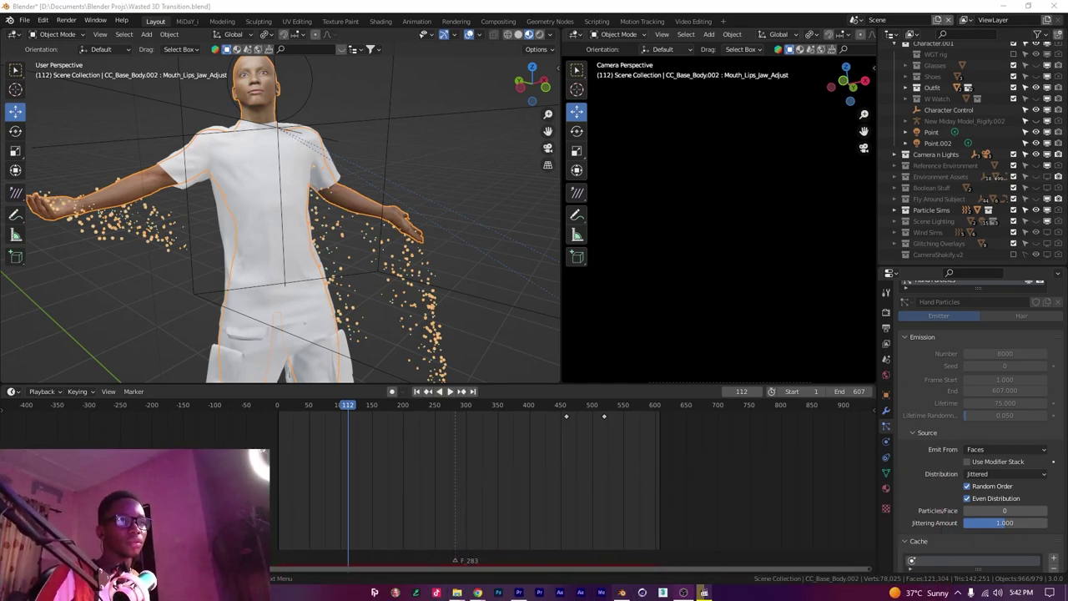
pyautogui.scroll(2, 938, 408)
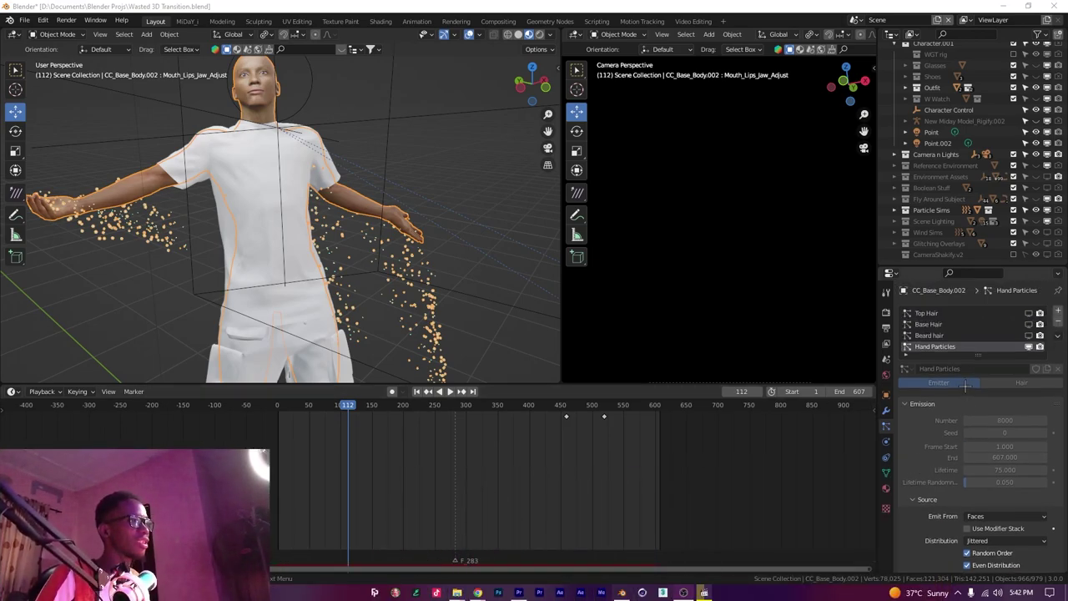
pyautogui.scroll(-2, 938, 409)
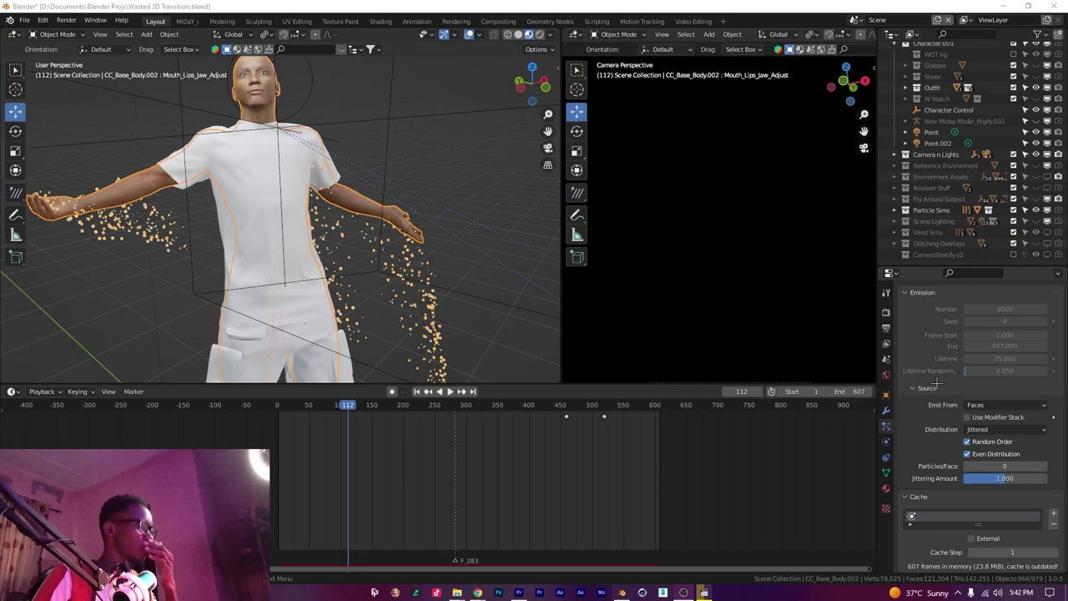
pyautogui.scroll(-2, 935, 380)
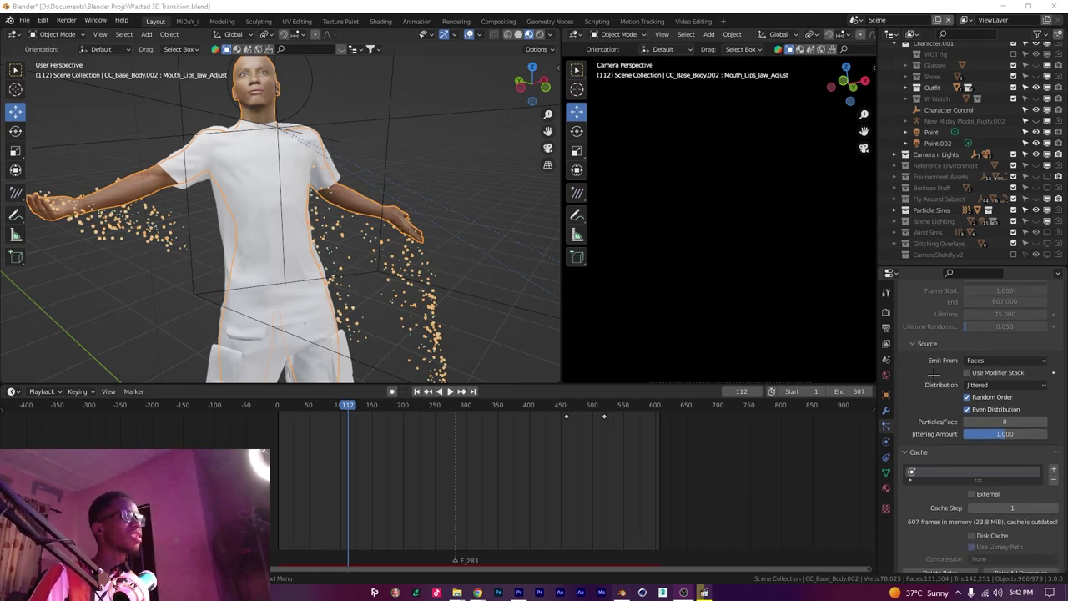
pyautogui.scroll(-6, 934, 375)
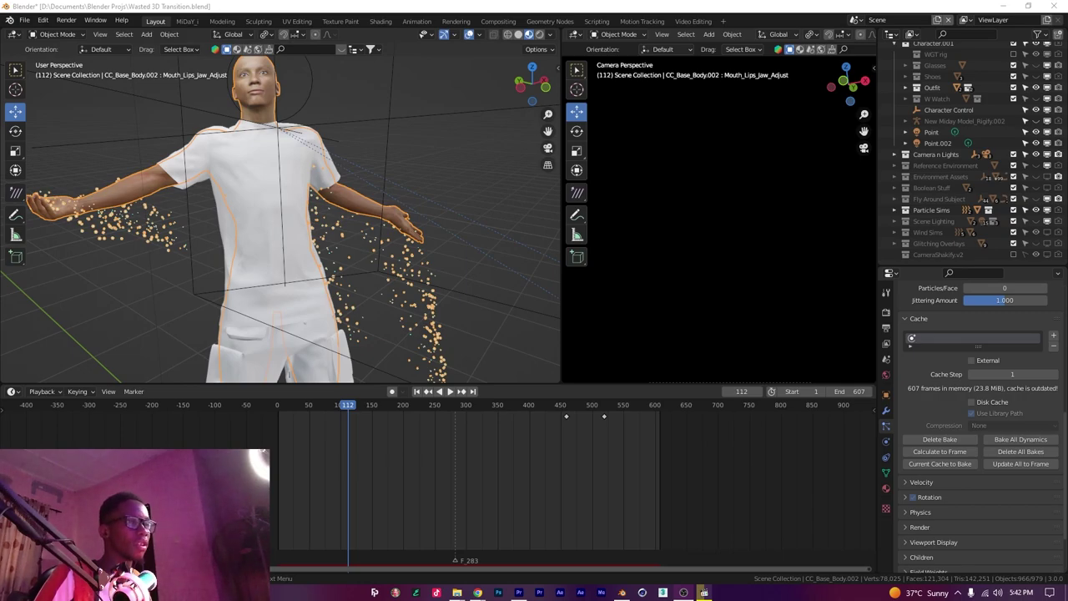
pyautogui.scroll(12, 930, 380)
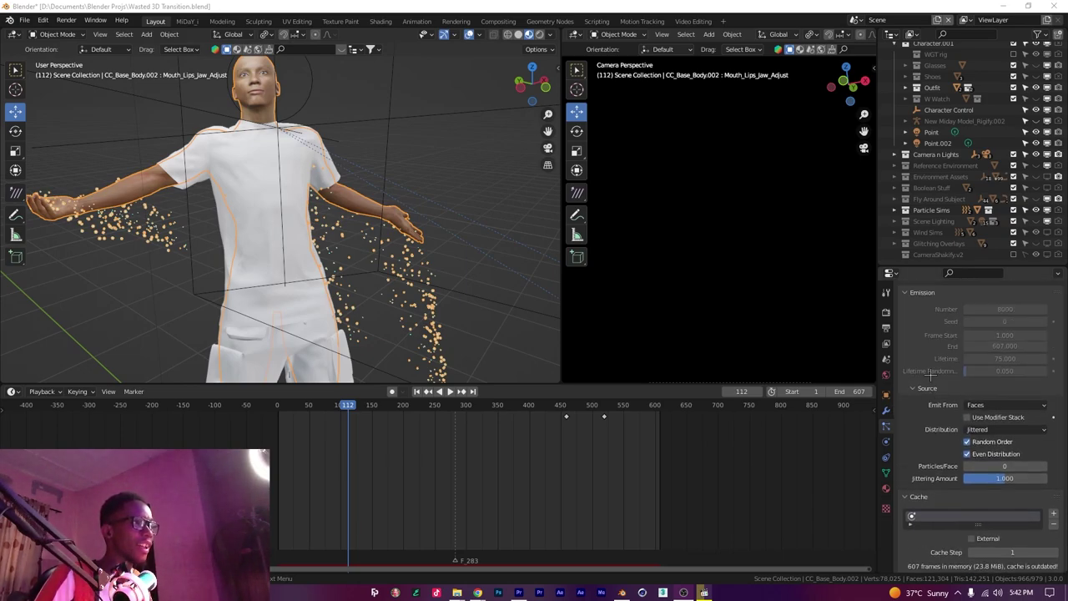
pyautogui.scroll(-7, 930, 375)
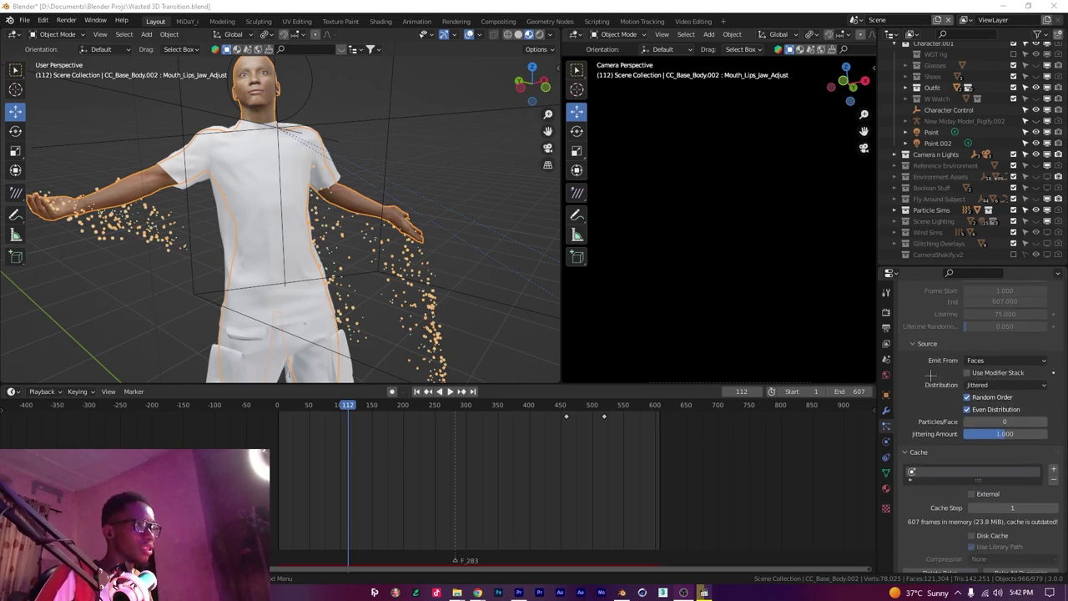
pyautogui.scroll(-7, 930, 375)
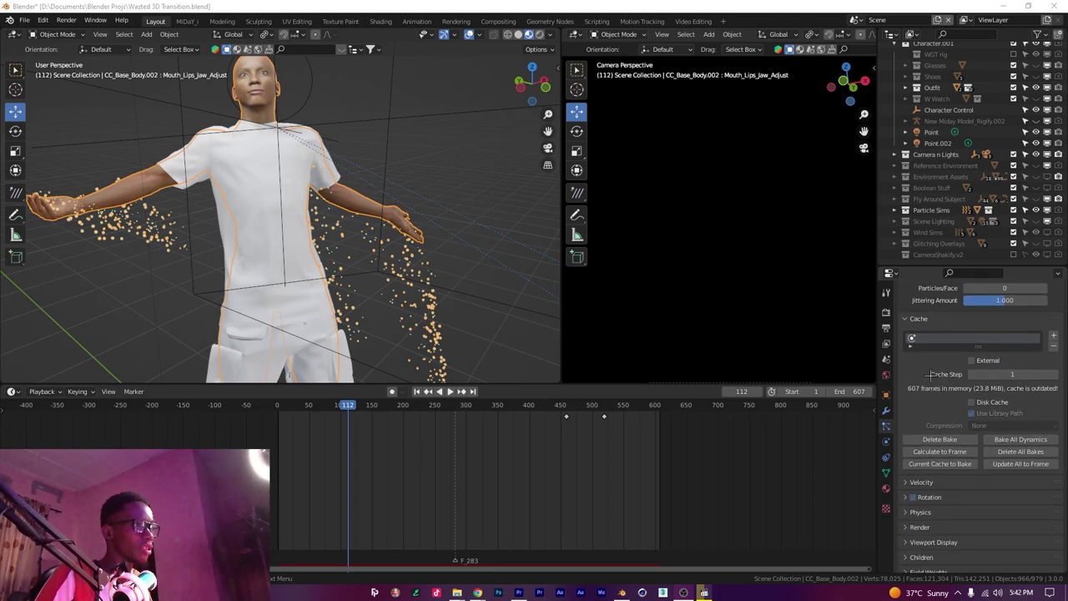
# Expand and review the Velocity, Rotation, Angular Velocity and Physics settings of the Hand Particles system.
pyautogui.click(921, 437)
pyautogui.scroll(-5, 924, 429)
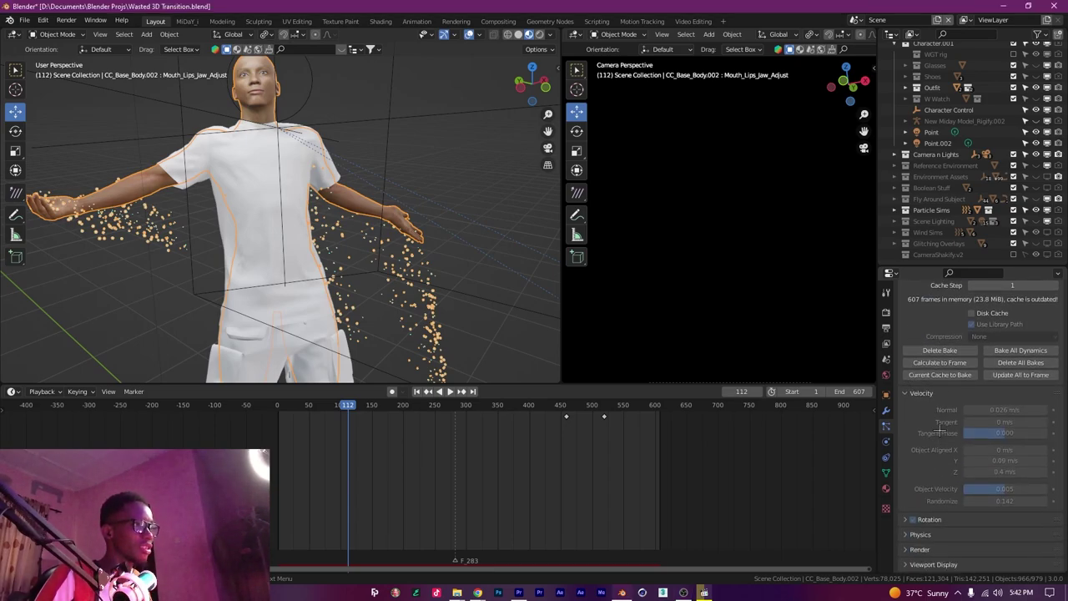
pyautogui.click(906, 452)
pyautogui.scroll(-5, 908, 447)
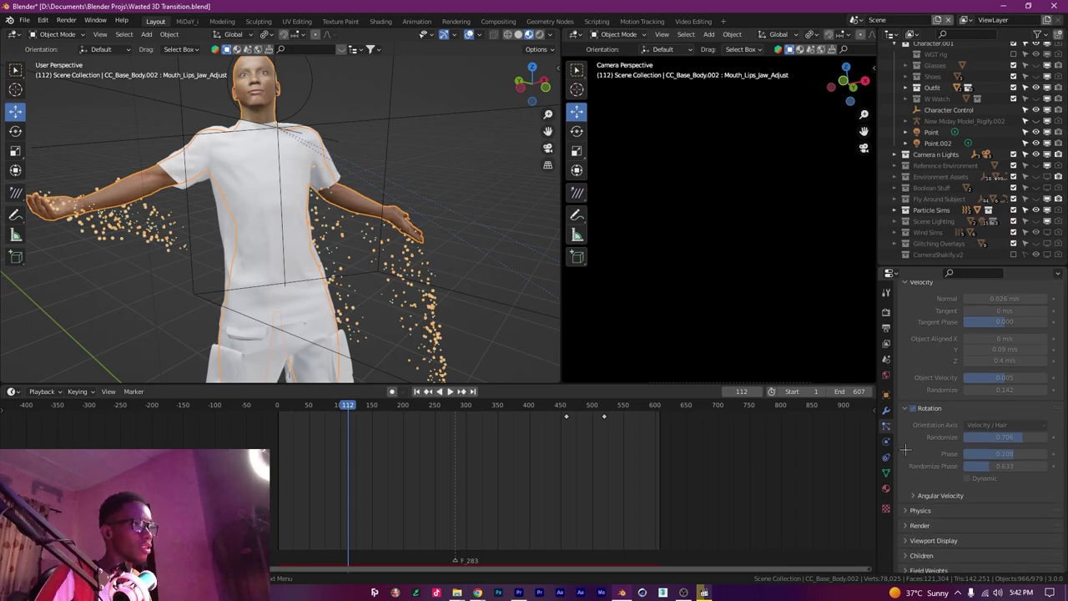
pyautogui.click(905, 445)
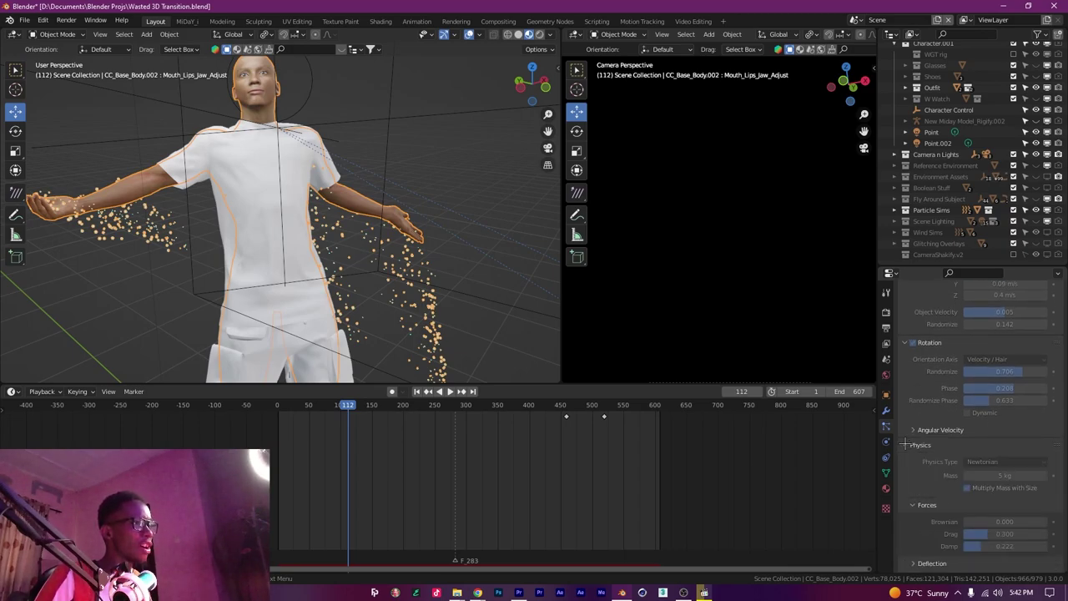
pyautogui.click(917, 430)
pyautogui.scroll(-4, 914, 429)
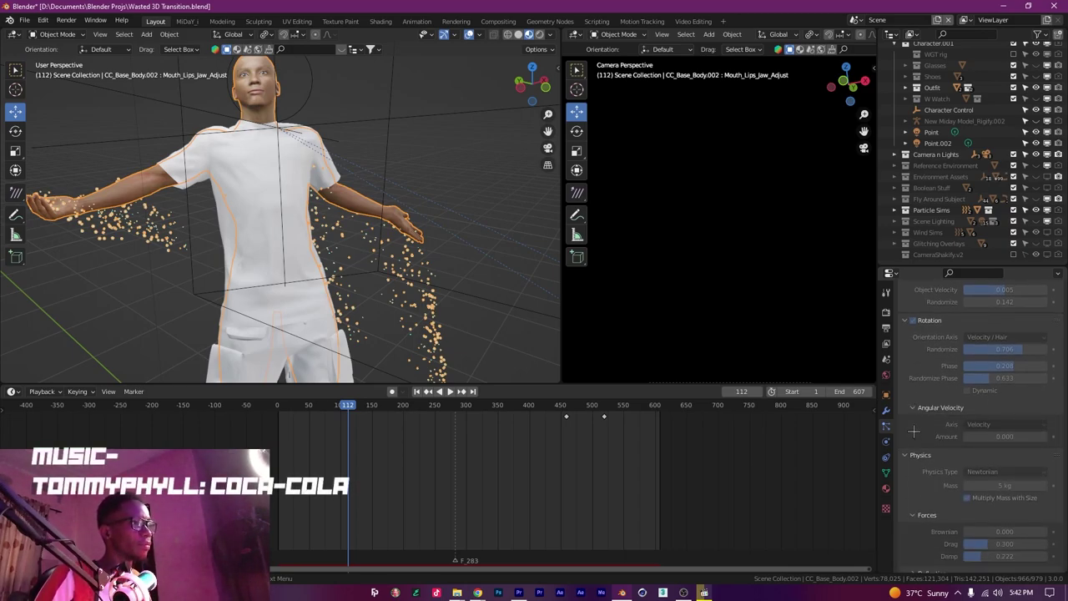
# Review the Hand Particles physics forces and expand the Deflection and Integration settings.
pyautogui.scroll(-4, 913, 429)
pyautogui.click(914, 419)
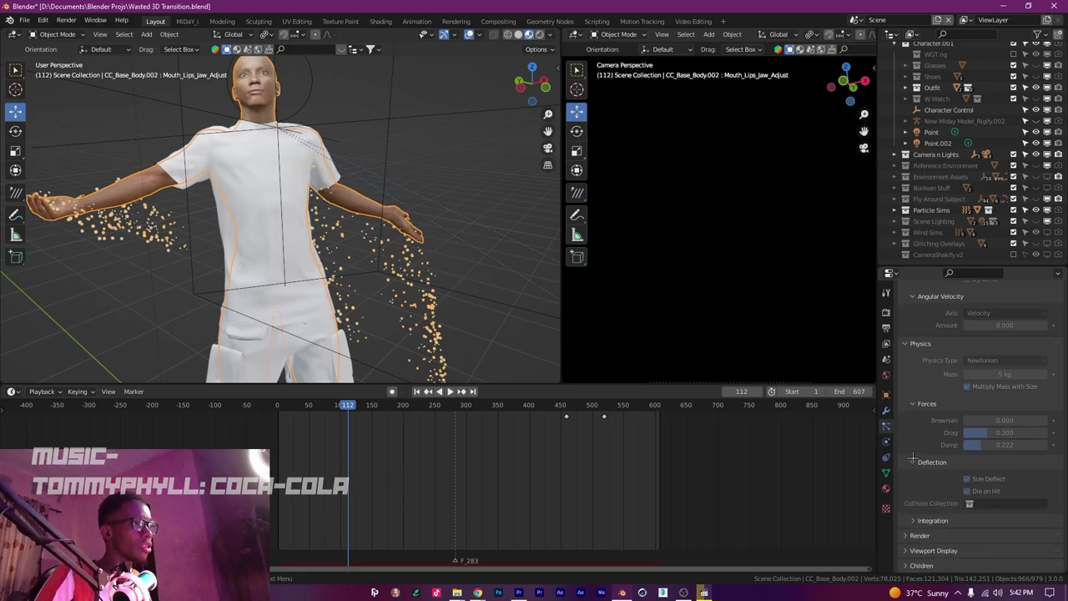
pyautogui.scroll(-1, 914, 459)
pyautogui.click(911, 453)
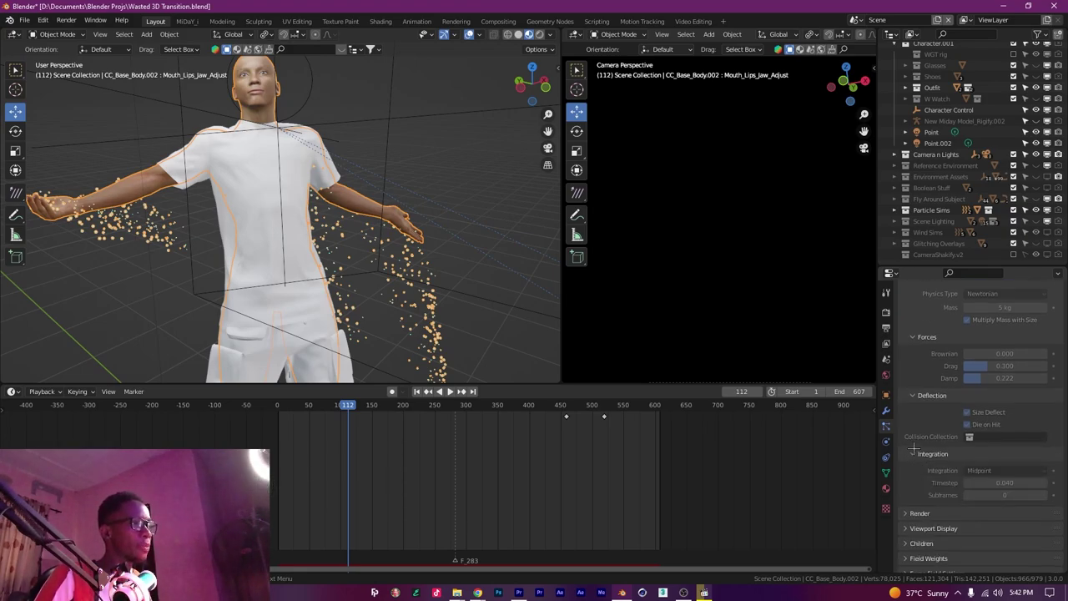
# Expand and review the Render and Viewport Display settings of the Hand Particles system, including the instance object.
pyautogui.scroll(-2, 914, 448)
pyautogui.click(905, 455)
pyautogui.scroll(-5, 905, 453)
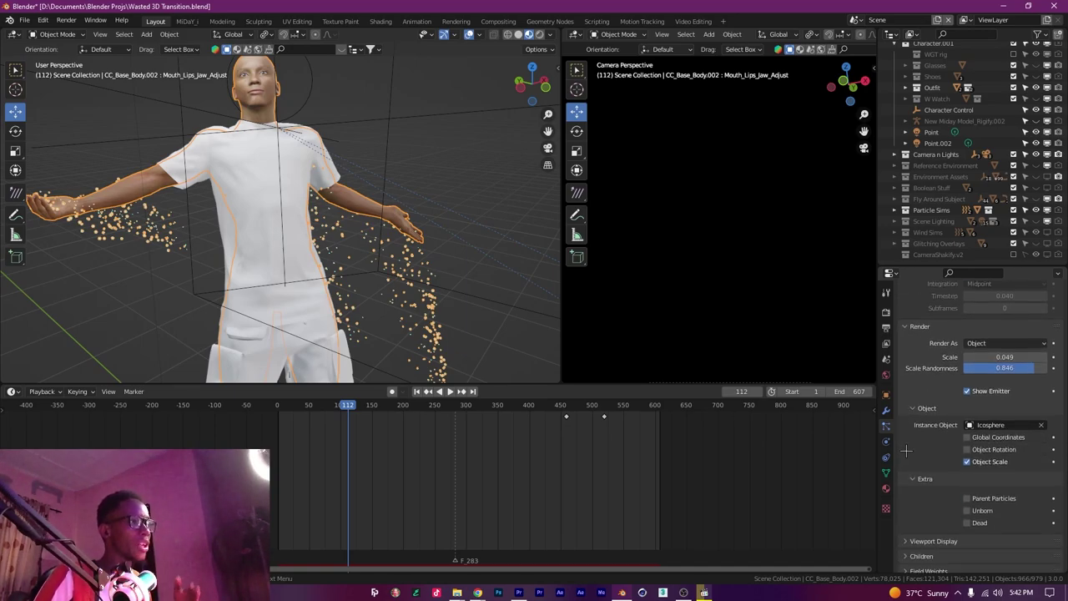
pyautogui.scroll(-2, 905, 450)
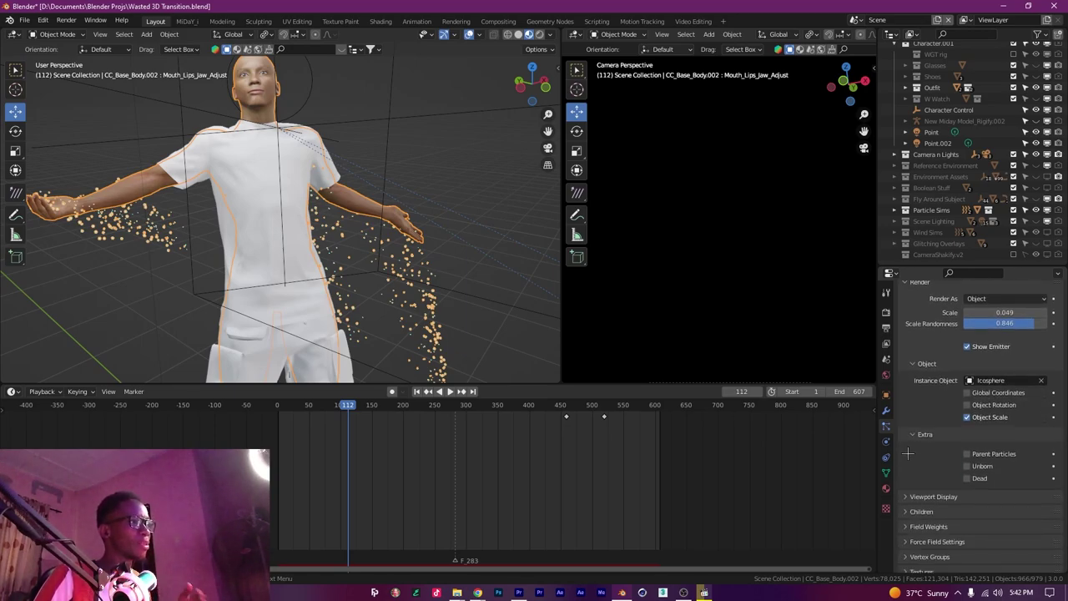
pyautogui.click(905, 497)
pyautogui.scroll(-4, 916, 480)
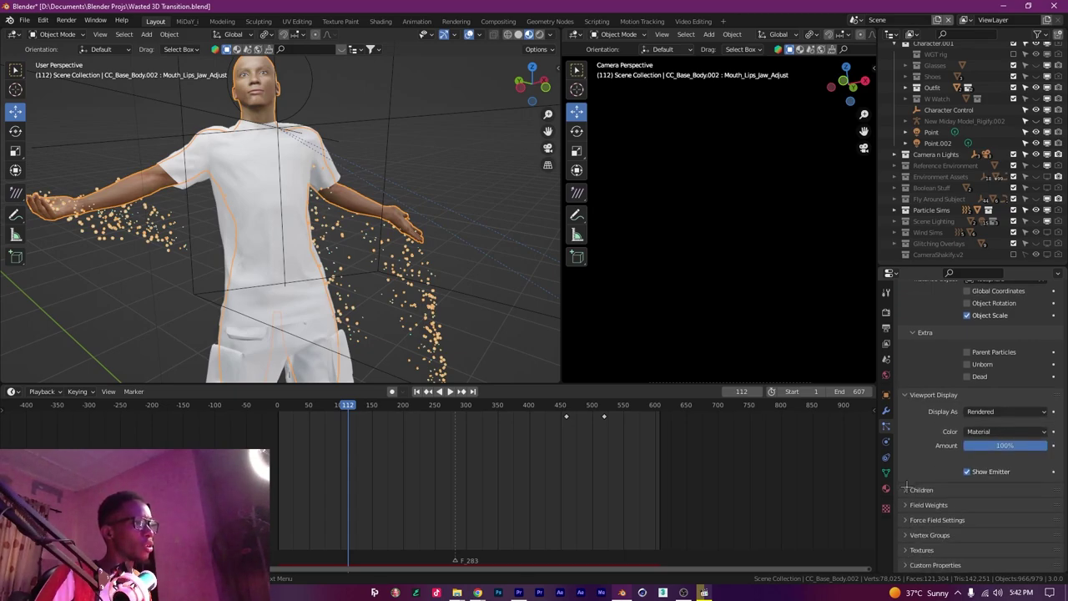
# Expand the Children and Field Weights settings of the Hand Particles system and examine the field weights.
pyautogui.click(906, 489)
pyautogui.scroll(-1, 907, 487)
pyautogui.click(906, 498)
pyautogui.scroll(-8, 914, 494)
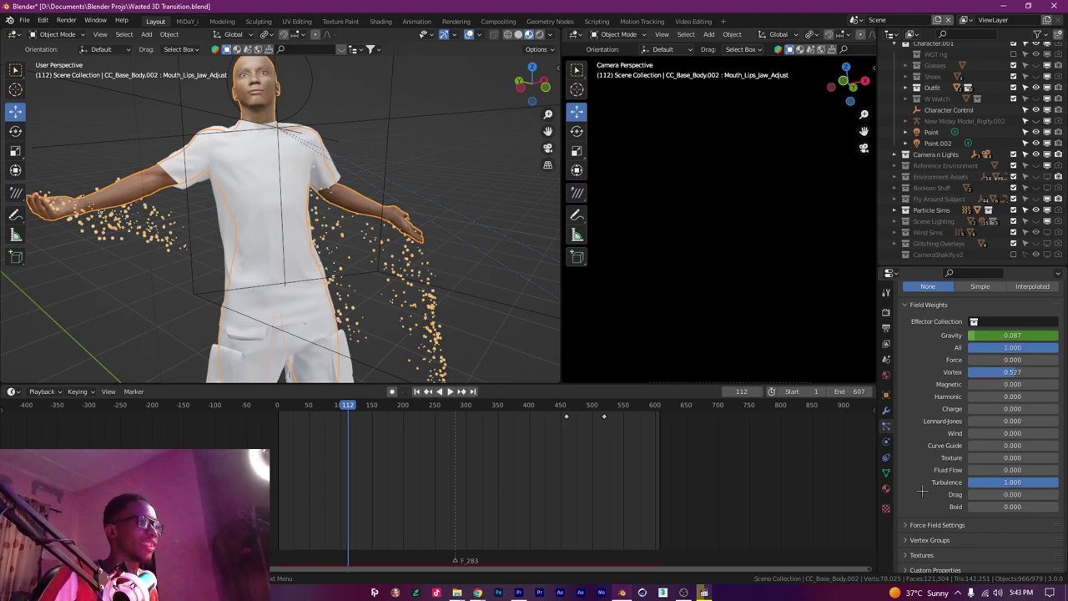
# Review the Hand Particles Force Field Settings and Vertex Groups, including the density group, and return to the particle system list.
pyautogui.click(918, 524)
pyautogui.scroll(-4, 926, 500)
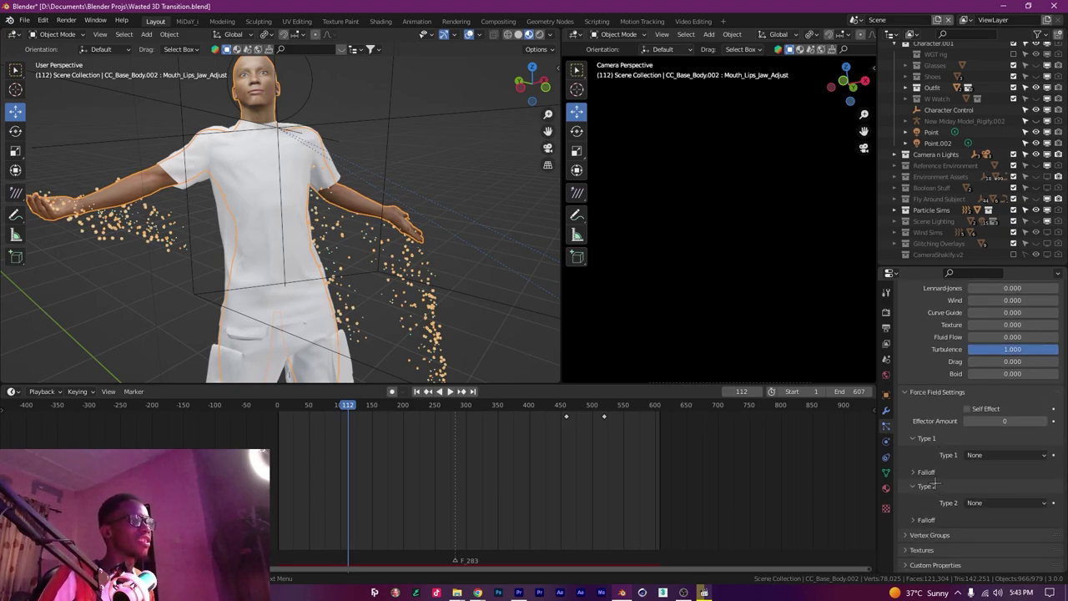
pyautogui.click(935, 535)
pyautogui.scroll(-3, 933, 519)
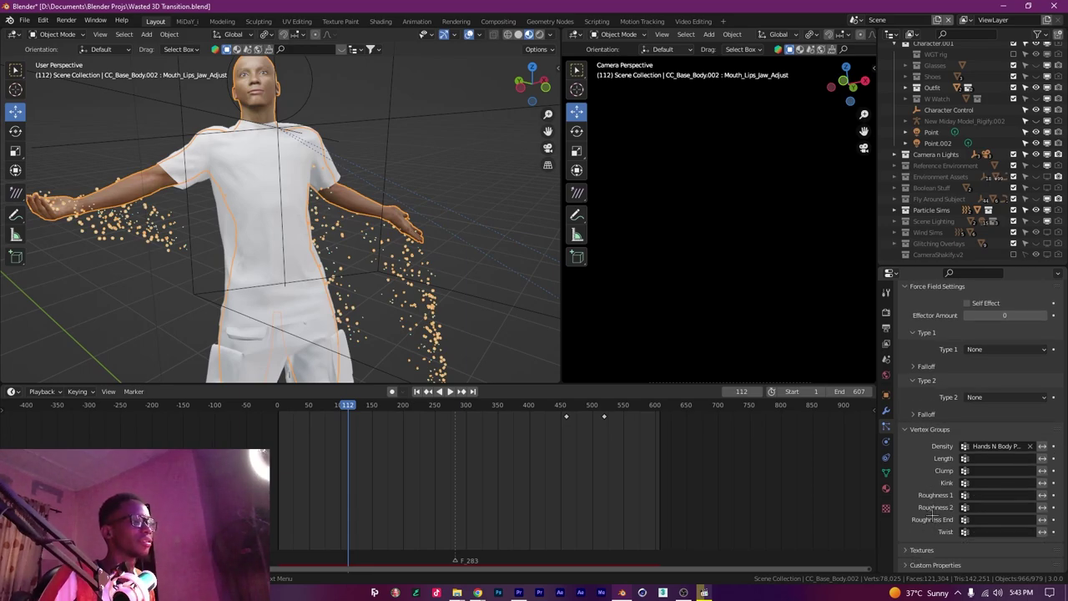
pyautogui.scroll(12, 934, 543)
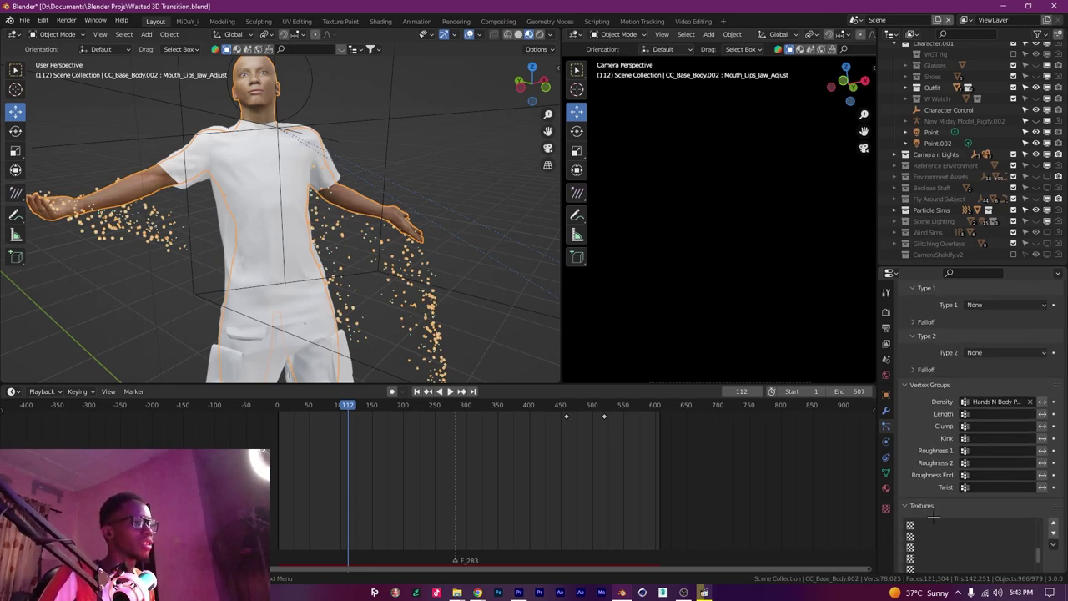
pyautogui.scroll(15, 941, 418)
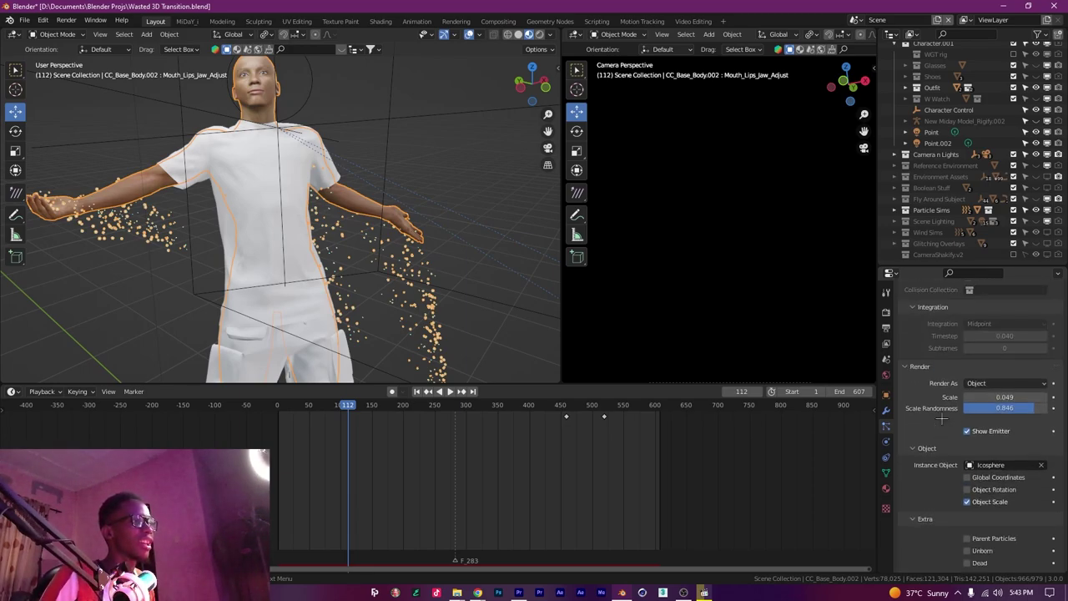
pyautogui.scroll(8, 941, 418)
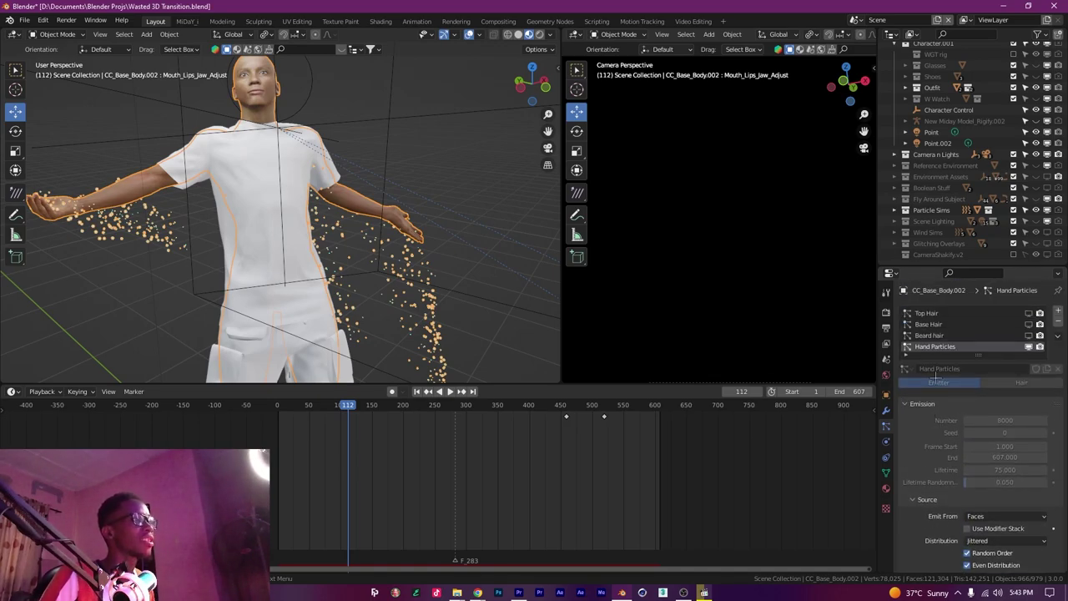
# Expand the Particle Sims collection, select the Turbulence object and examine its force field settings.
pyautogui.click(893, 211)
pyautogui.scroll(-2, 935, 208)
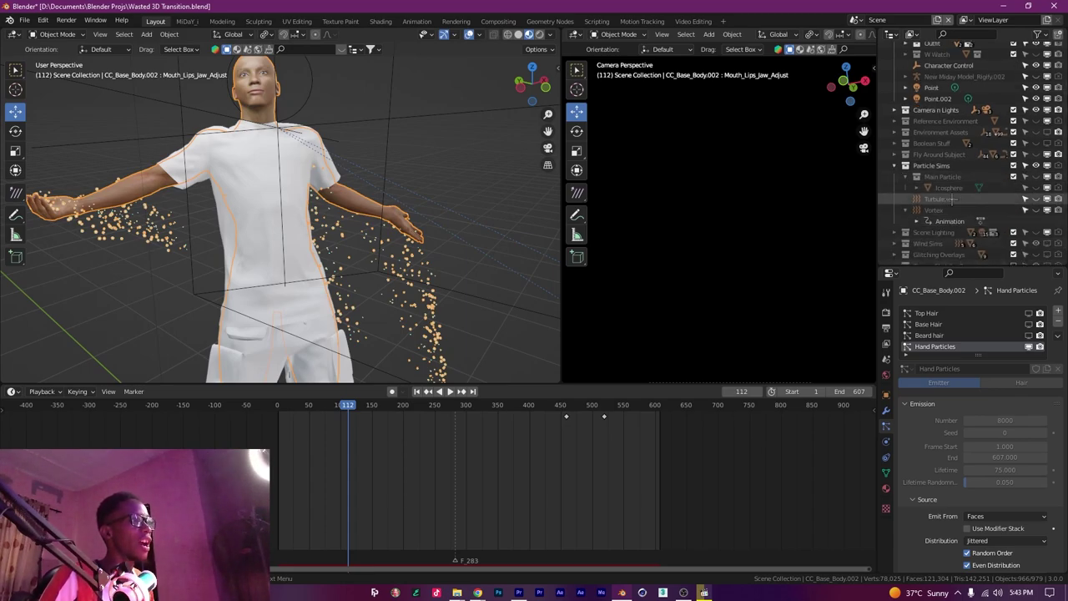
pyautogui.click(961, 199)
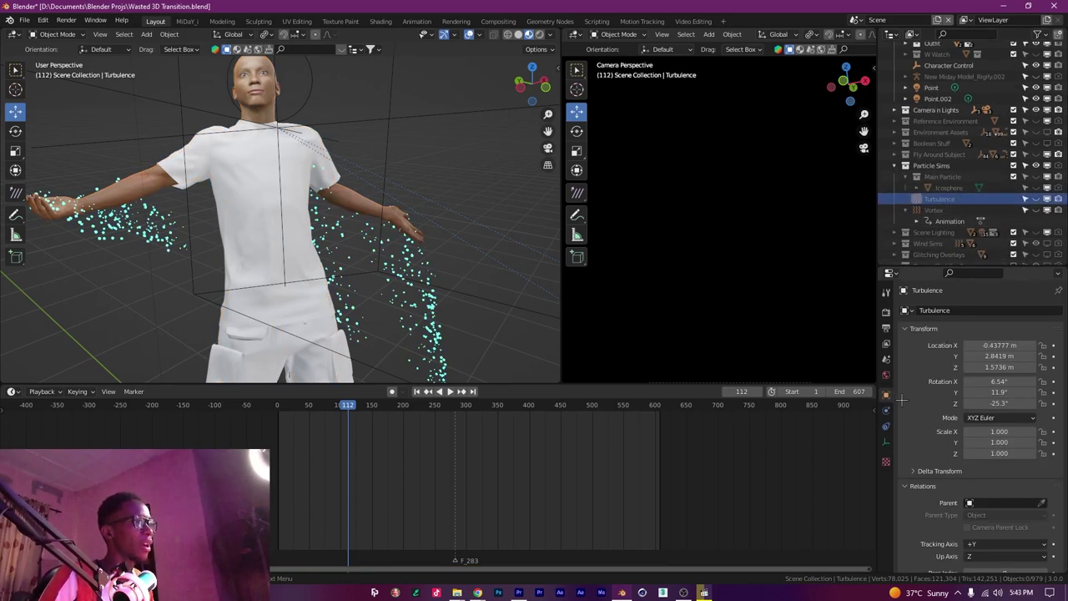
pyautogui.click(886, 442)
pyautogui.click(886, 426)
pyautogui.click(887, 409)
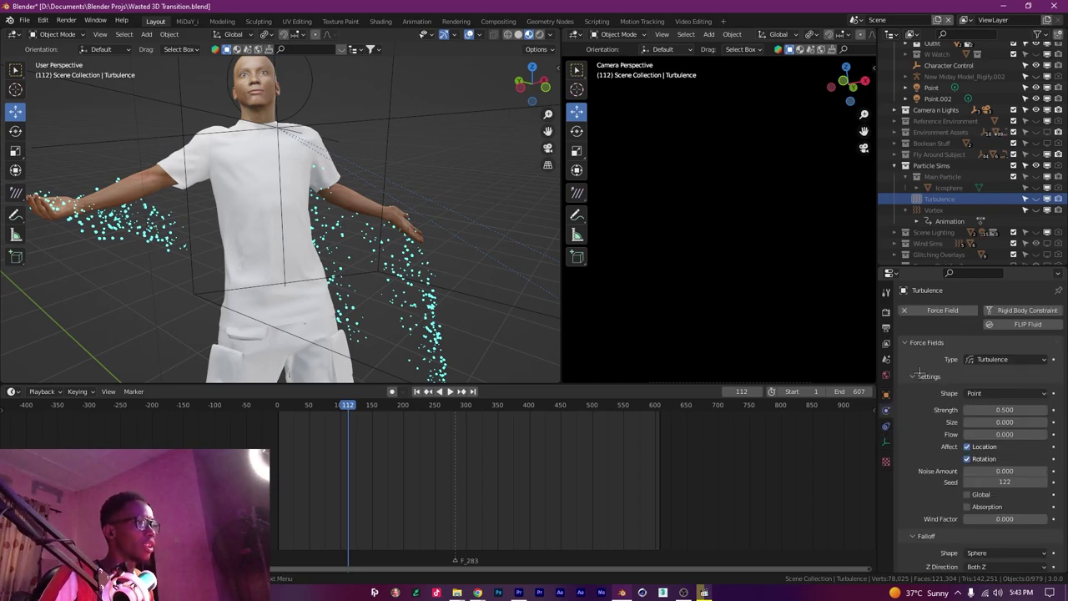
pyautogui.scroll(-1, 930, 366)
pyautogui.scroll(-1, 928, 357)
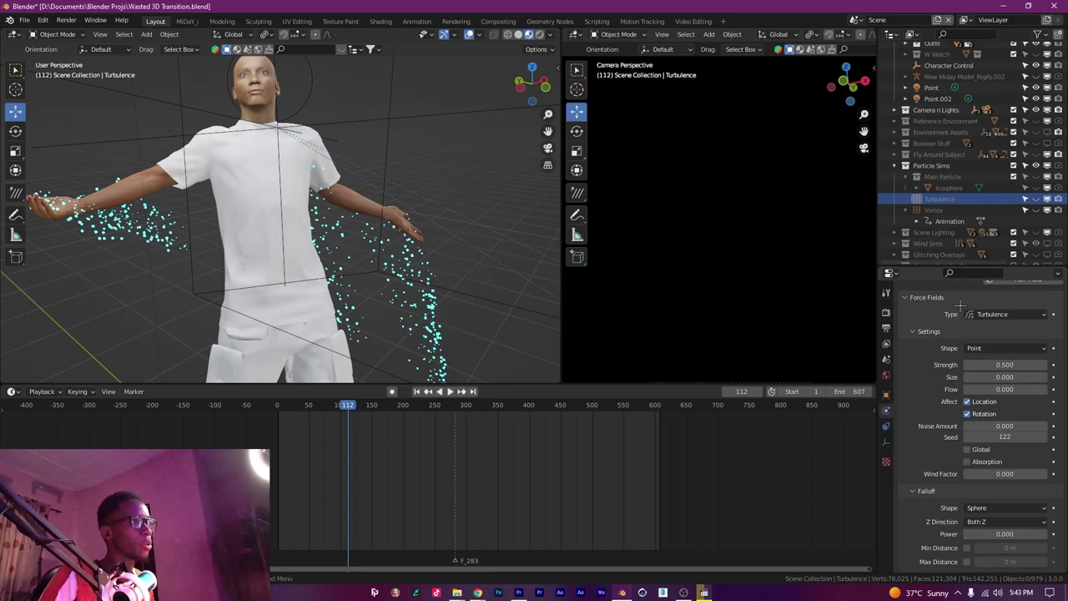
# Select the Vortex object and examine its force field settings, including the animated strength.
pyautogui.click(935, 210)
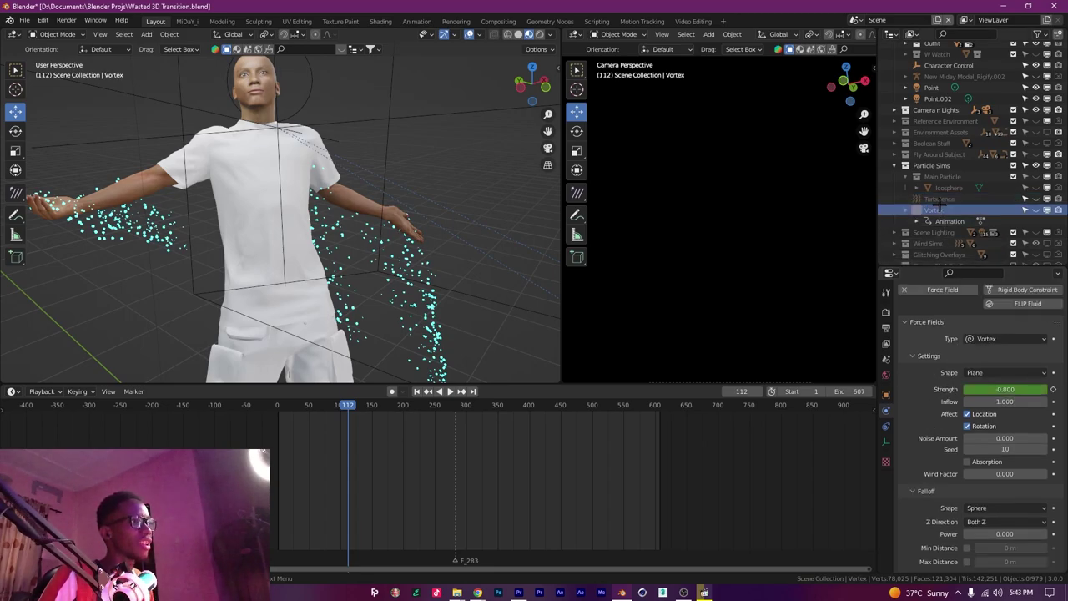
pyautogui.scroll(1, 951, 399)
pyautogui.scroll(-1, 947, 392)
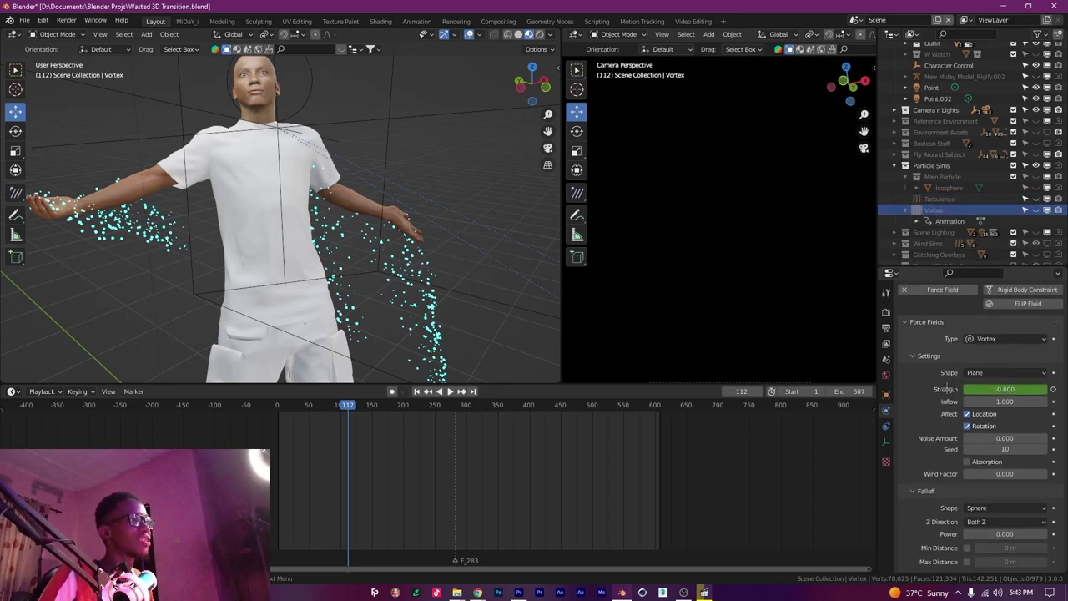
pyautogui.scroll(-5, 480, 309)
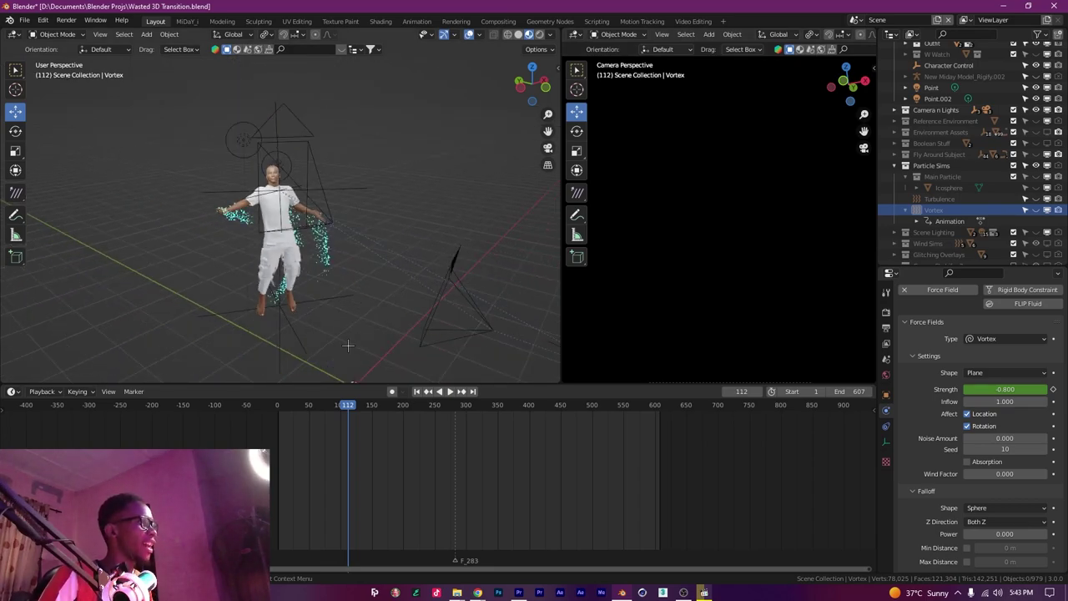
pyautogui.scroll(-2, 367, 355)
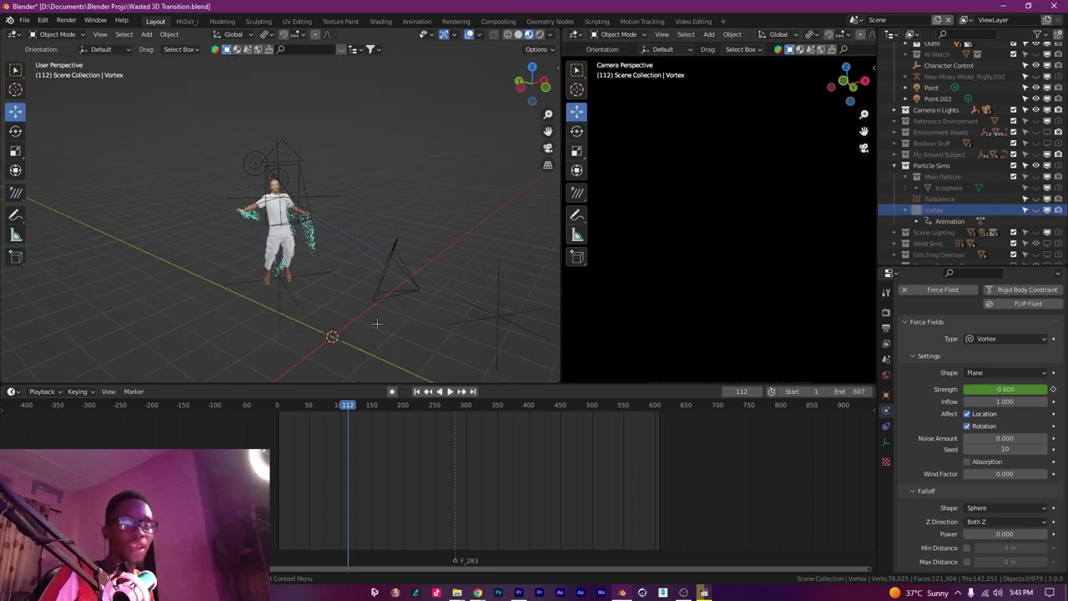
# Look up the Force Field entry among the object types that can be added to the scene.
pyautogui.hotkey('shift', 'a')
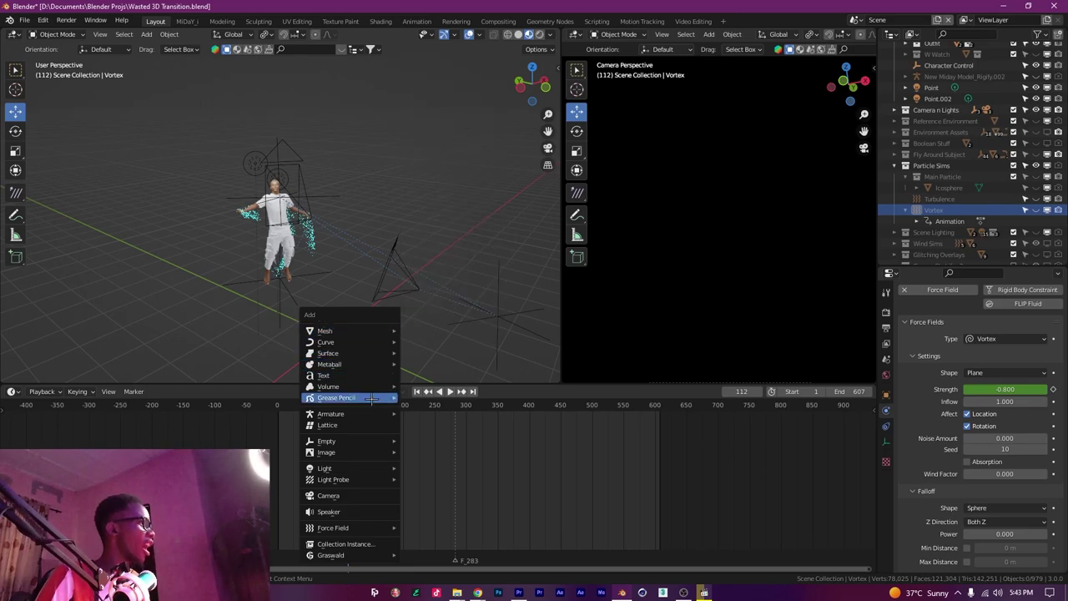
pyautogui.hotkey('shift', 'a')
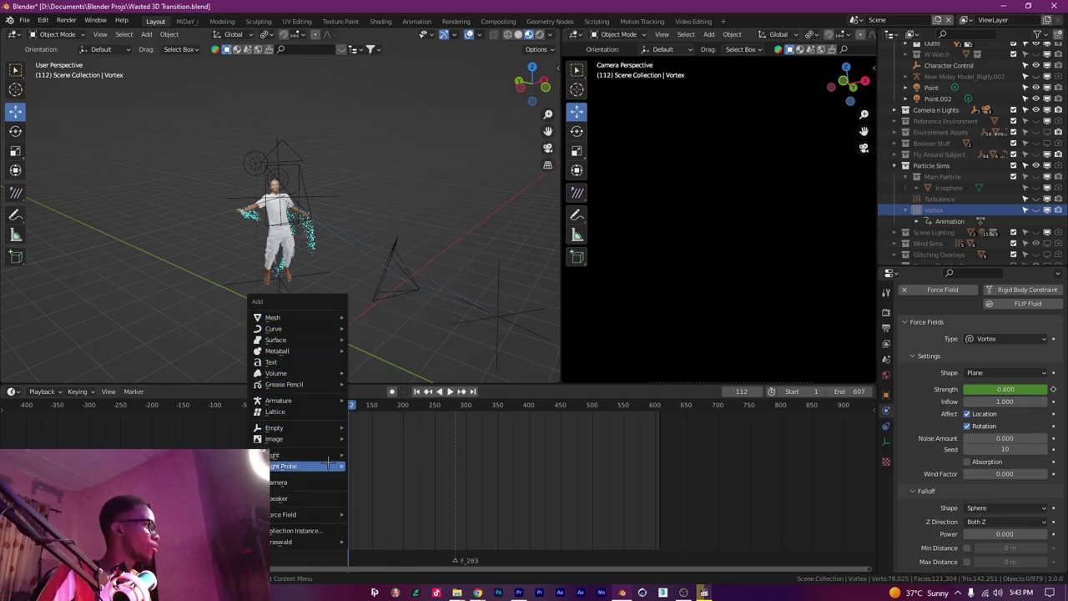
pyautogui.moveTo(305, 514)
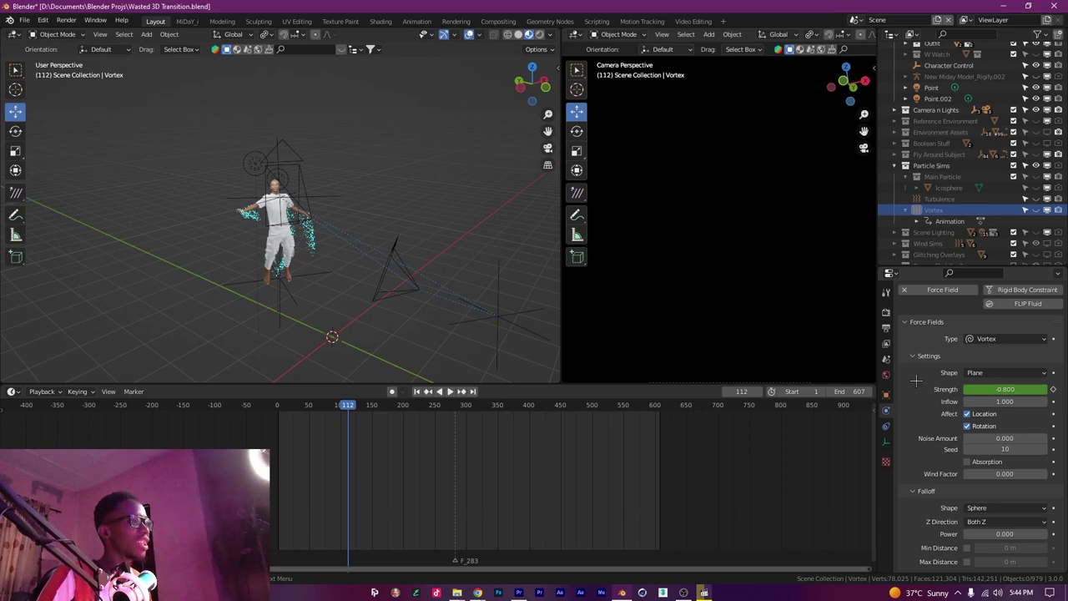
# Review the Turbulence object's force field settings again and collapse the Particle Sims collection.
pyautogui.scroll(1, 922, 446)
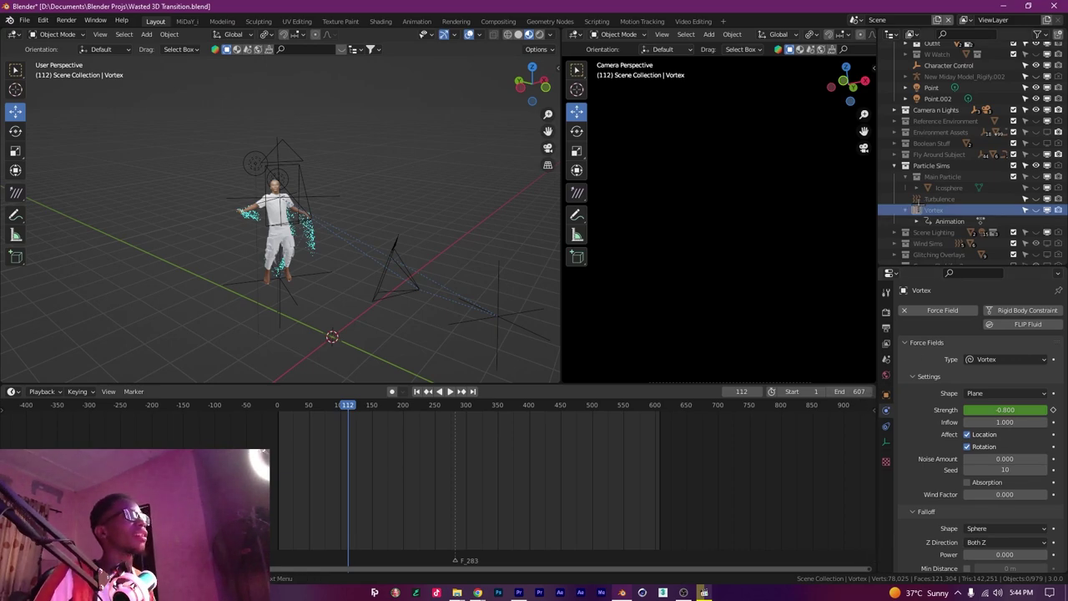
pyautogui.click(918, 198)
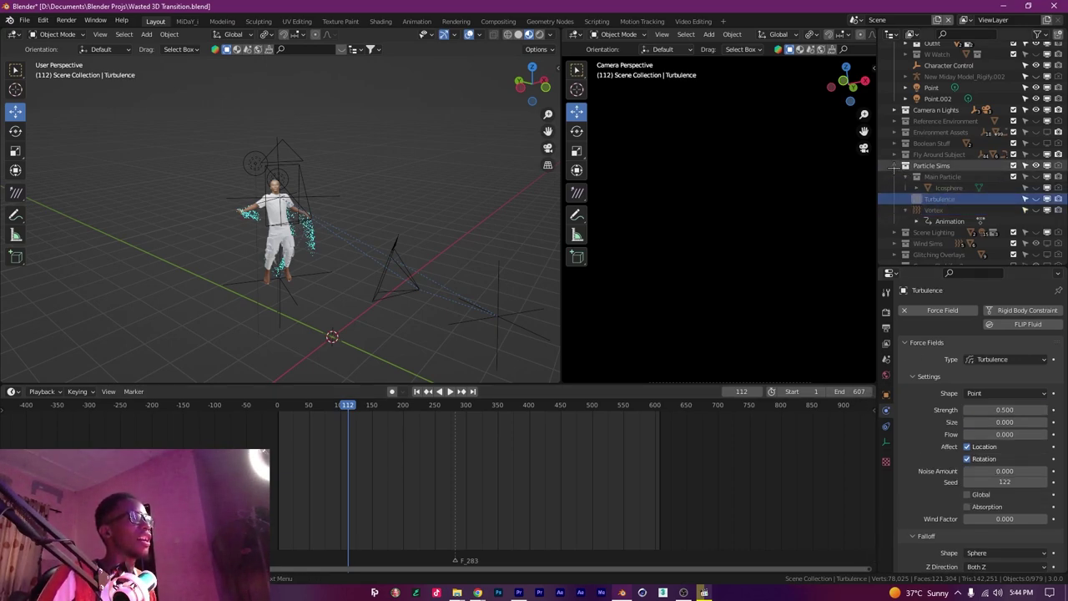
pyautogui.click(894, 165)
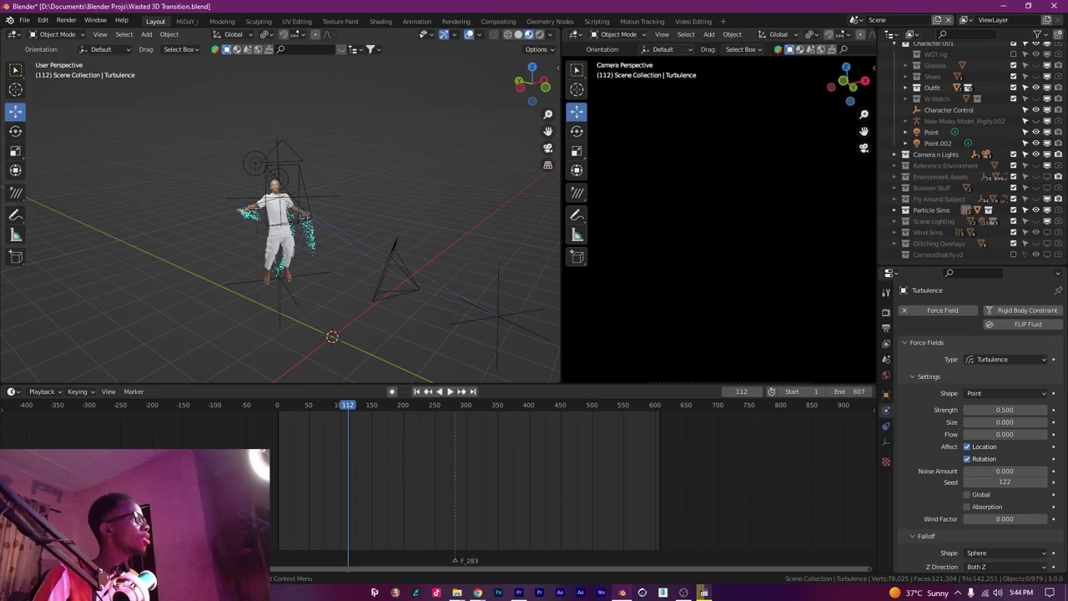
# Select and frame the avatar's body, inspect the hand particles from several angles, and deselect it.
pyautogui.click(256, 208)
pyautogui.press('KP_Decimal')
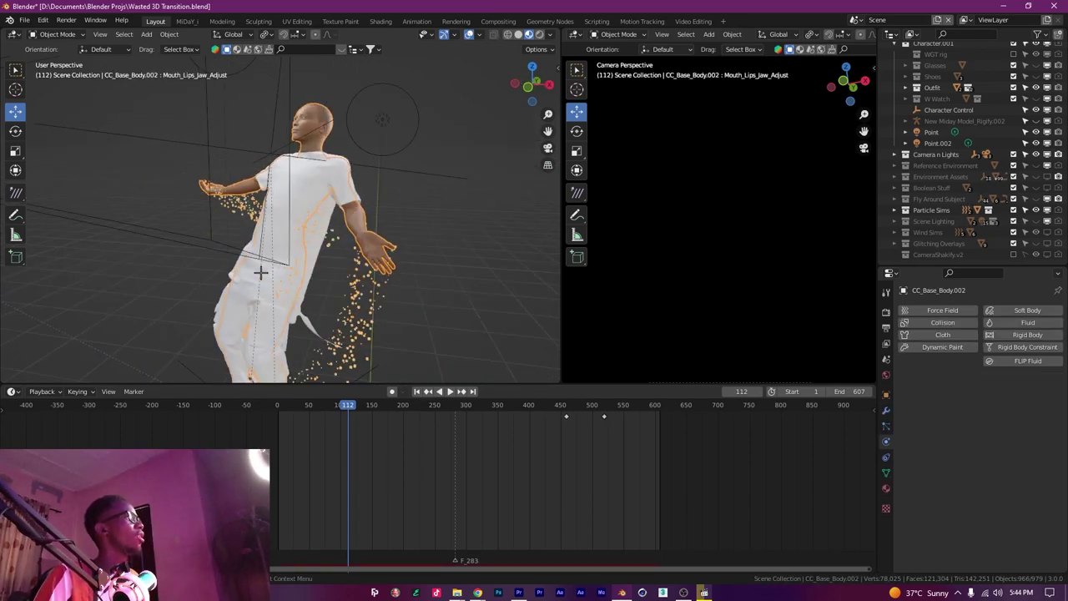
pyautogui.moveTo(261, 273); pyautogui.dragTo(448, 264)
pyautogui.moveTo(373, 256); pyautogui.dragTo(332, 270)
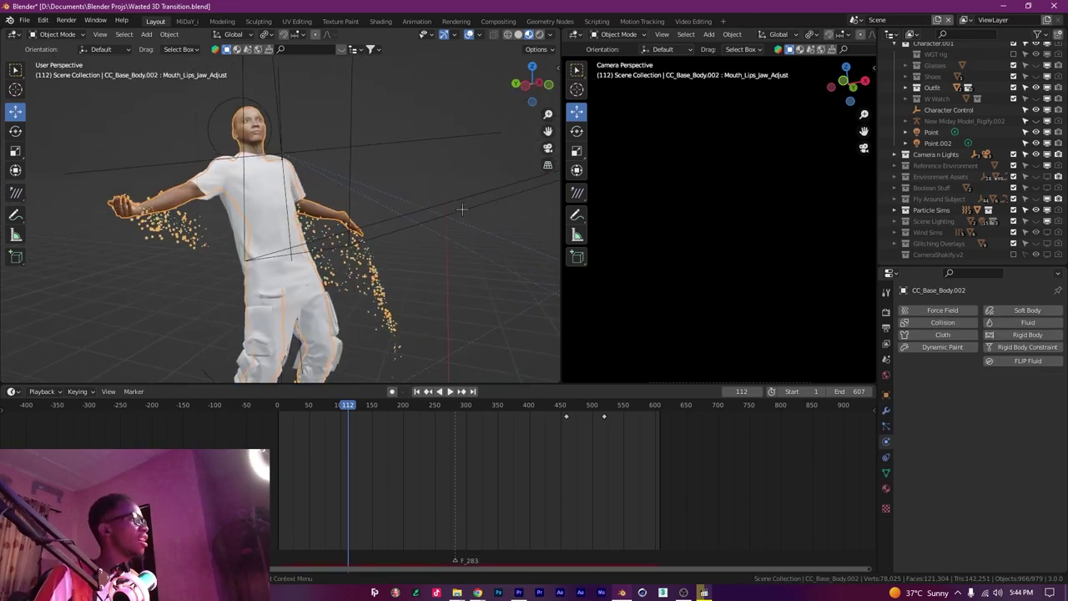
pyautogui.click(151, 278)
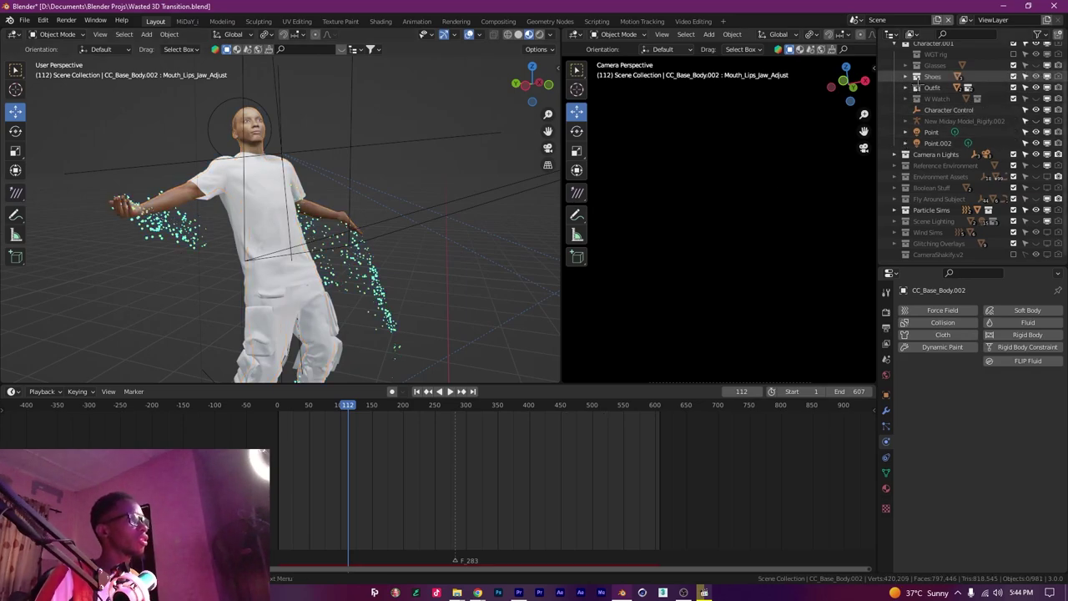
# Unhide the Shoes collection, then select and frame the shoe Nike_Jordan_AirMax RightF.
pyautogui.press('a')
pyautogui.press('KP_Decimal')
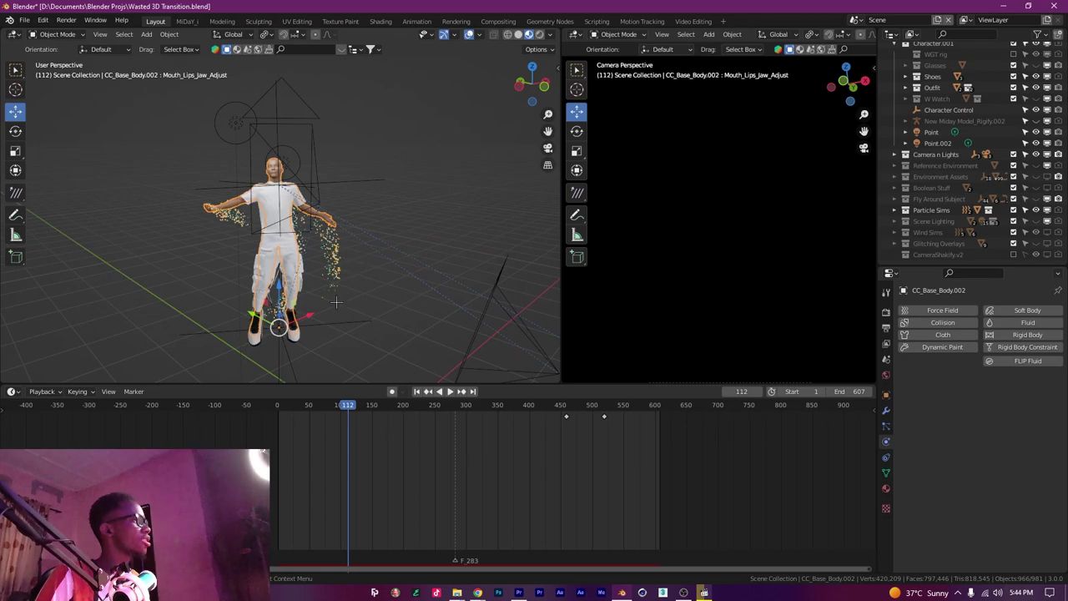
pyautogui.click(254, 337)
pyautogui.press('KP_Decimal')
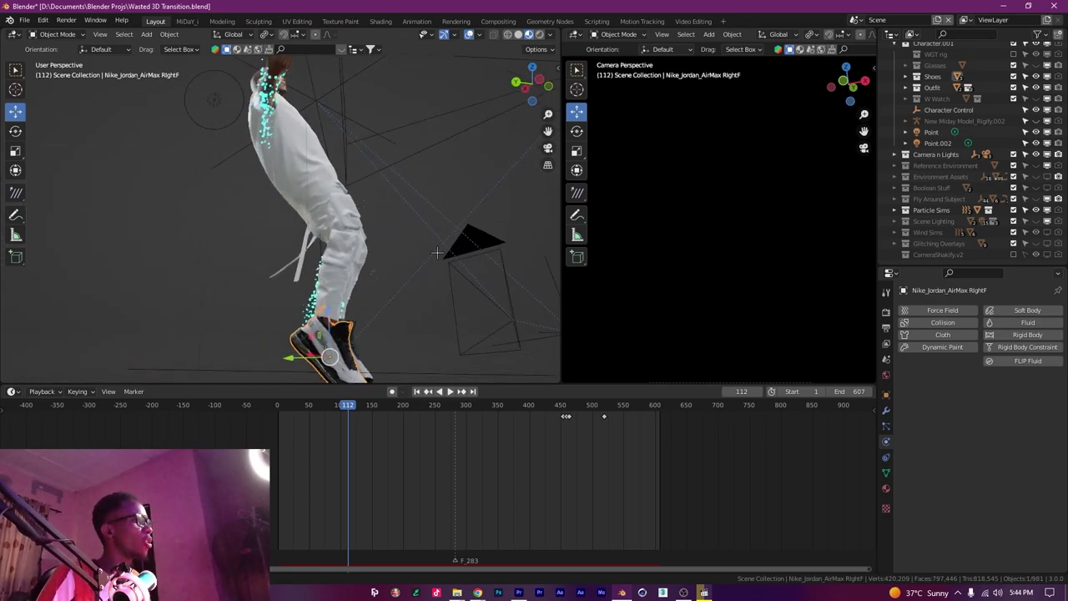
# Review the selected shoe's Shoe Particles settings, from Emission and Velocity through Physics to Field Weights.
pyautogui.click(886, 425)
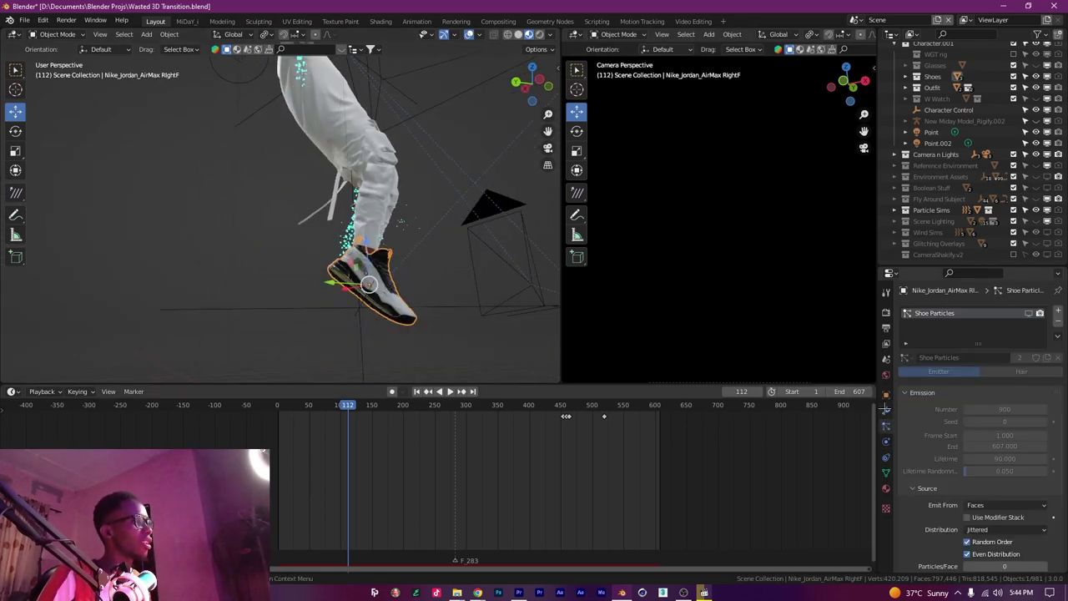
pyautogui.scroll(-5, 916, 399)
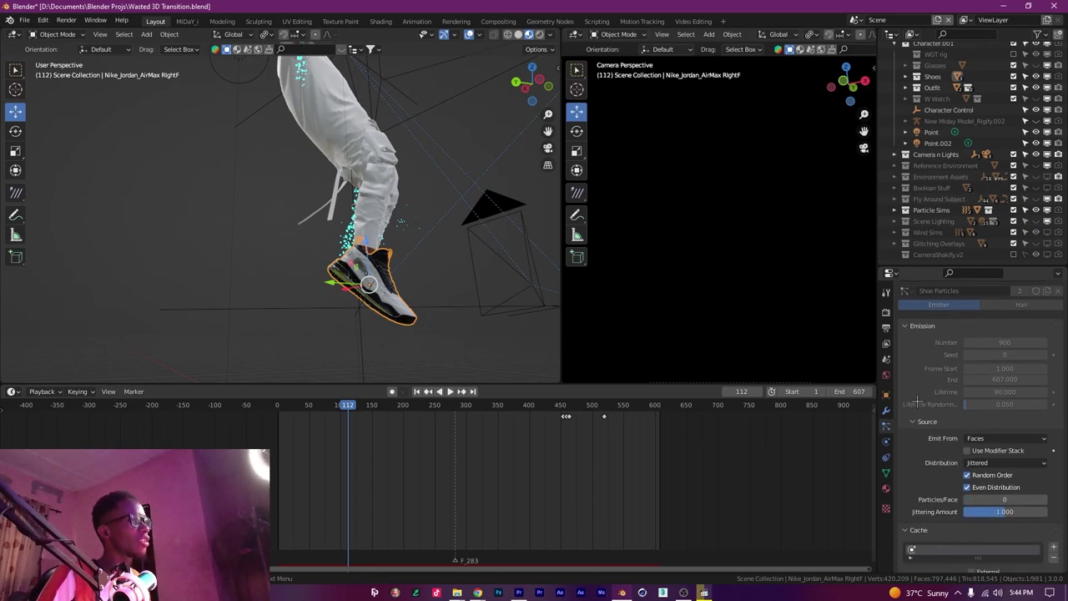
pyautogui.scroll(-15, 916, 397)
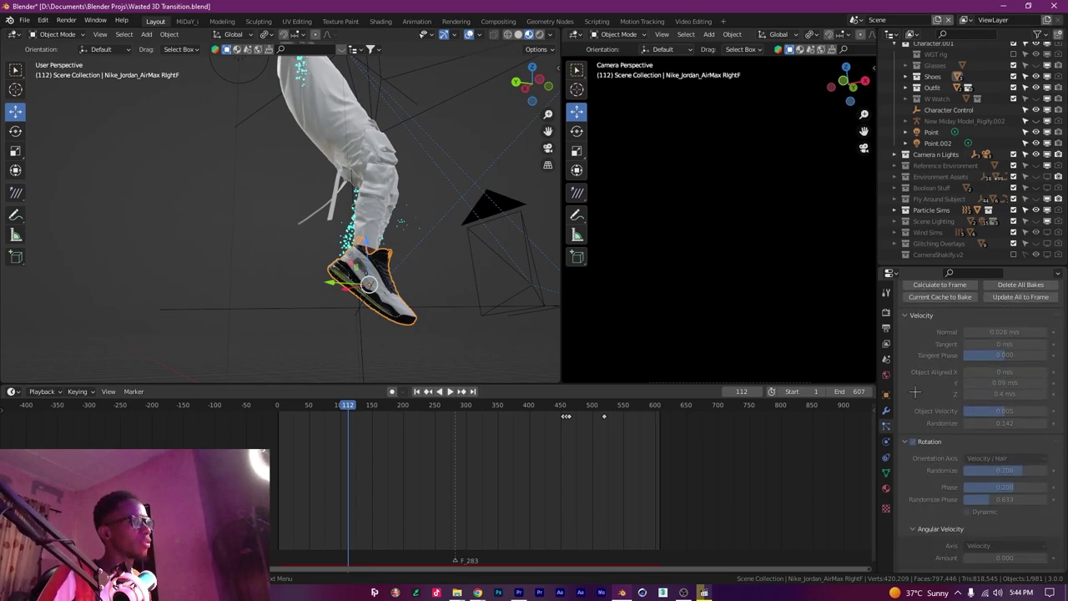
pyautogui.scroll(-10, 915, 396)
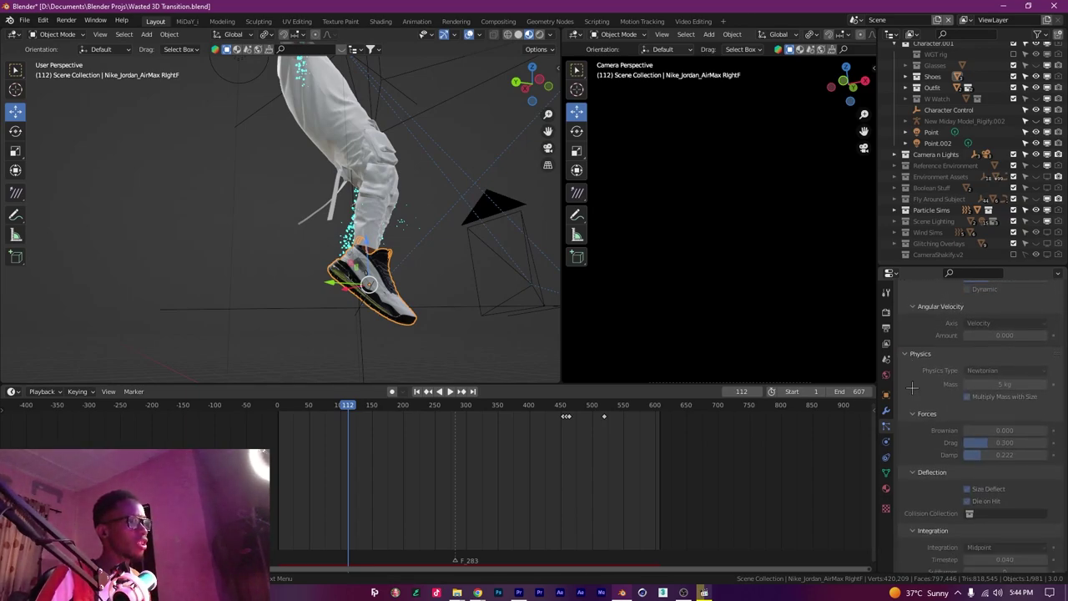
pyautogui.scroll(-8, 912, 388)
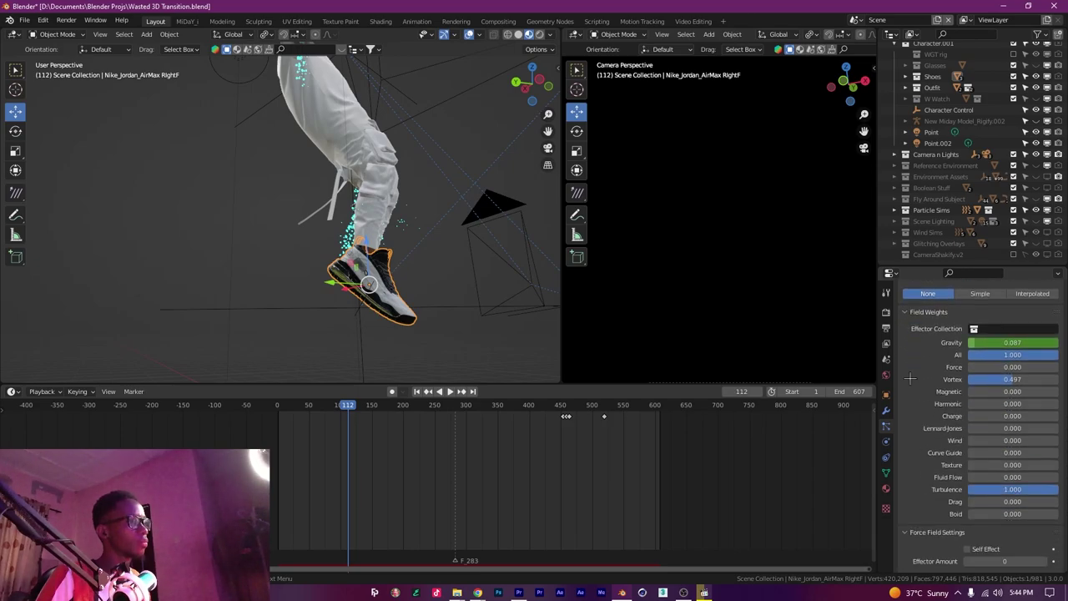
# Select the shoe Nike_Jordan_AirMax RightF.001 and enable viewport display of its ParticleSystem.003 modifier.
pyautogui.moveTo(413, 282); pyautogui.dragTo(276, 290)
pyautogui.click(267, 293)
pyautogui.press('KP_Decimal')
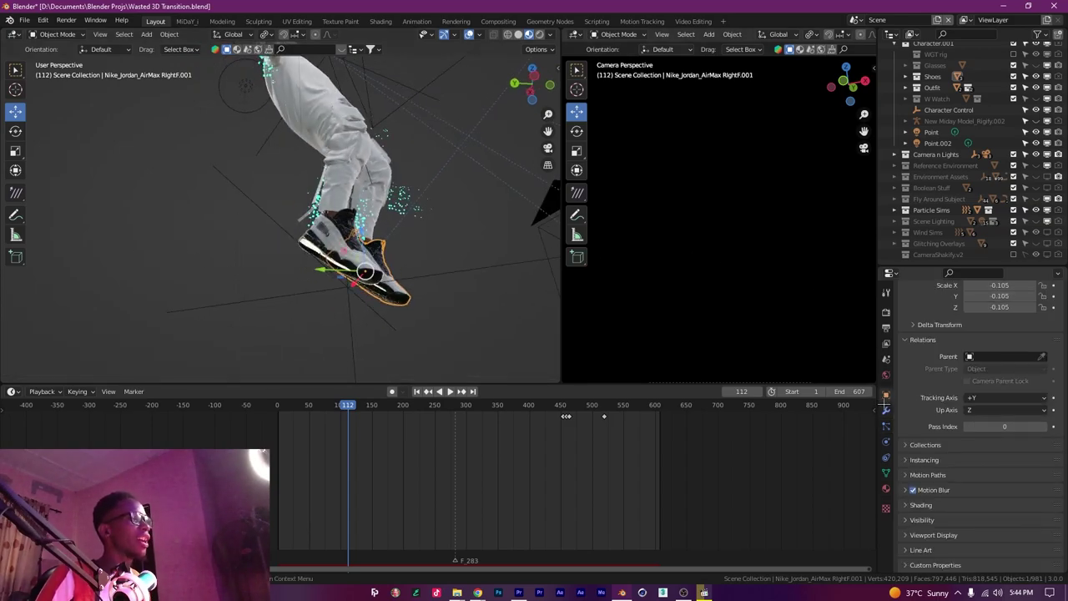
pyautogui.click(887, 411)
pyautogui.click(1008, 328)
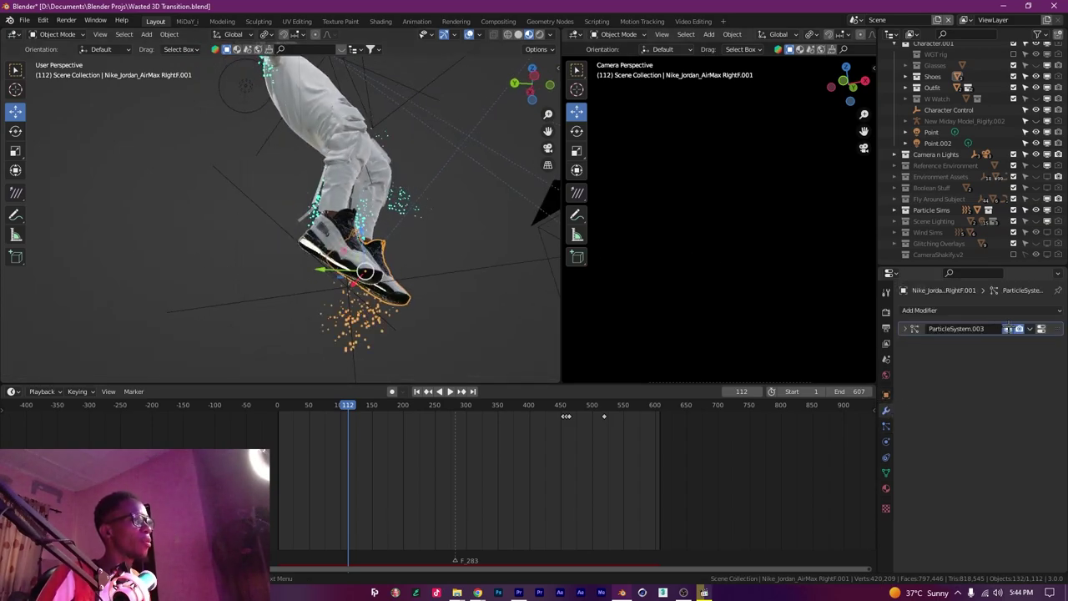
# Select the shoe Nike_Jordan_AirMax RightF and enable viewport display of its ParticleSystem.003 modifier.
pyautogui.moveTo(380, 297); pyautogui.dragTo(457, 292)
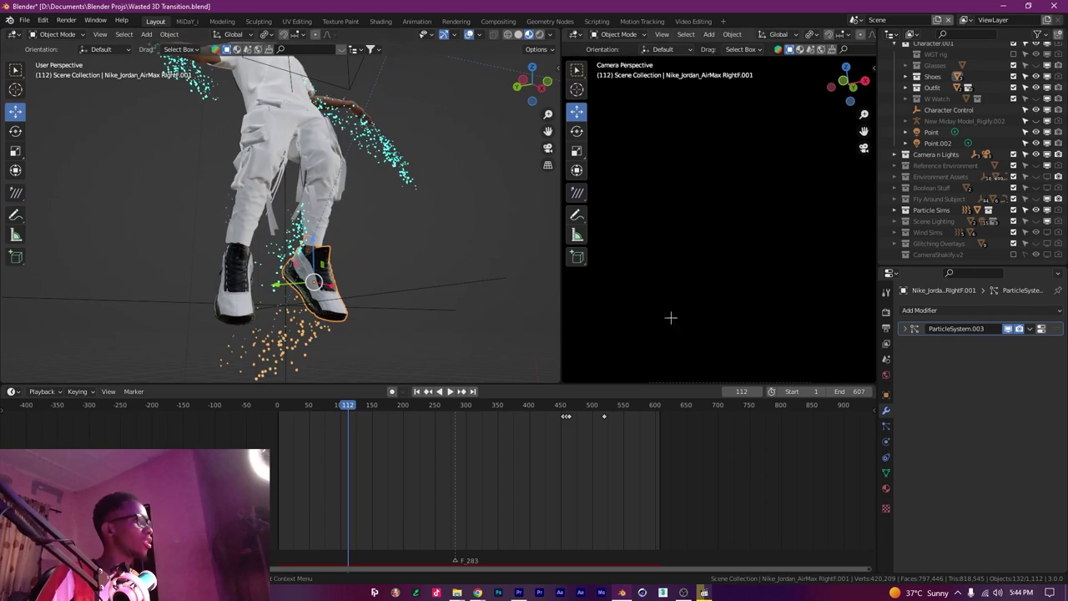
pyautogui.click(227, 309)
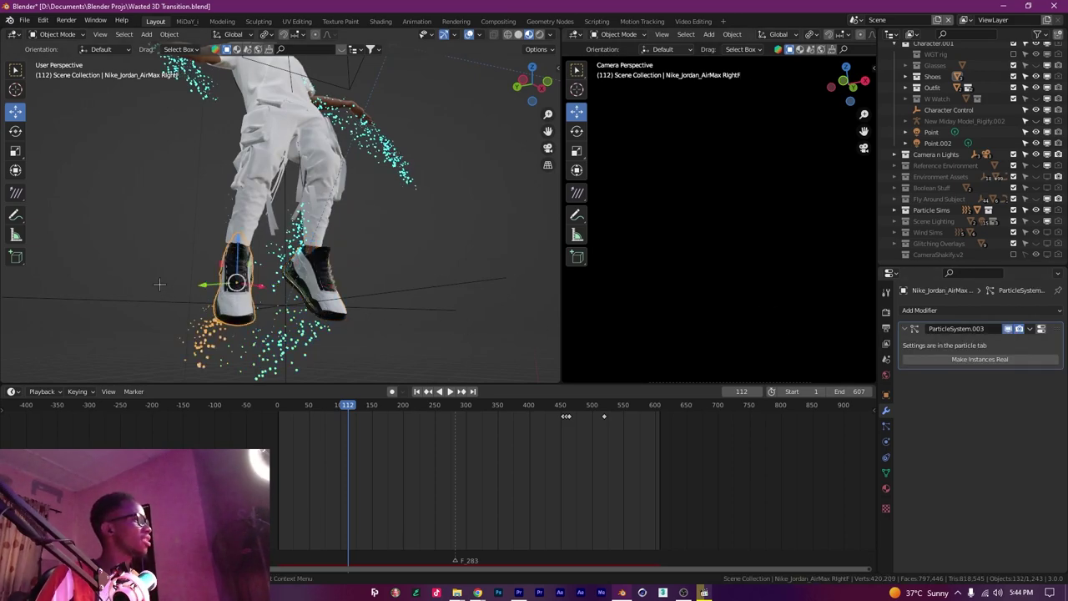
pyautogui.click(207, 276)
# Select both shoes and locate the Copy Modifiers option for transferring the particle system between them, without applying it.
pyautogui.click(241, 284)
pyautogui.keyDown('shift'); pyautogui.click(315, 275); pyautogui.keyUp('shift')
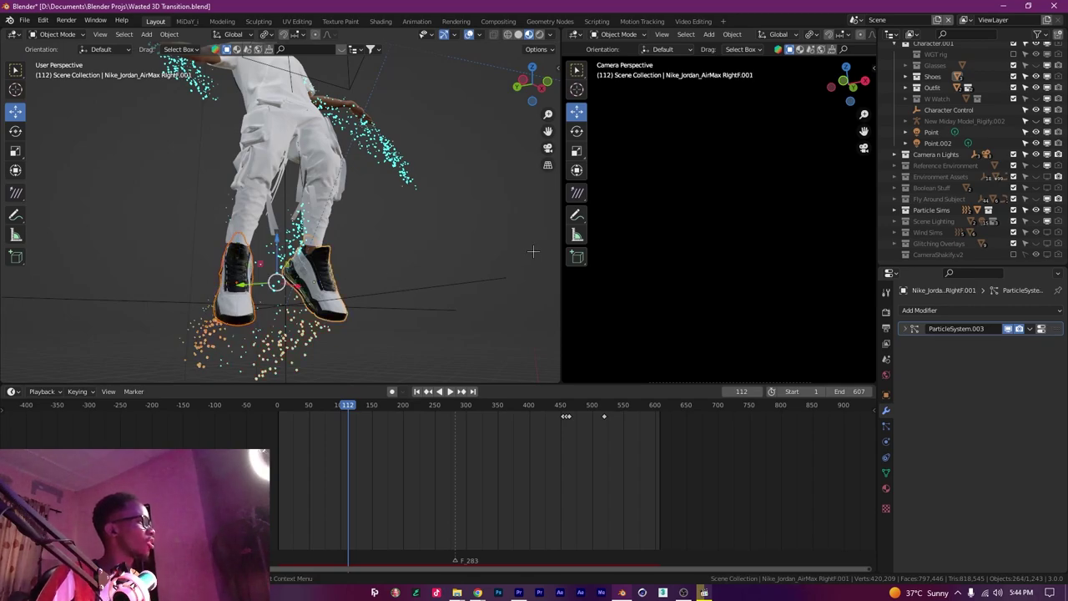
pyautogui.click(169, 34)
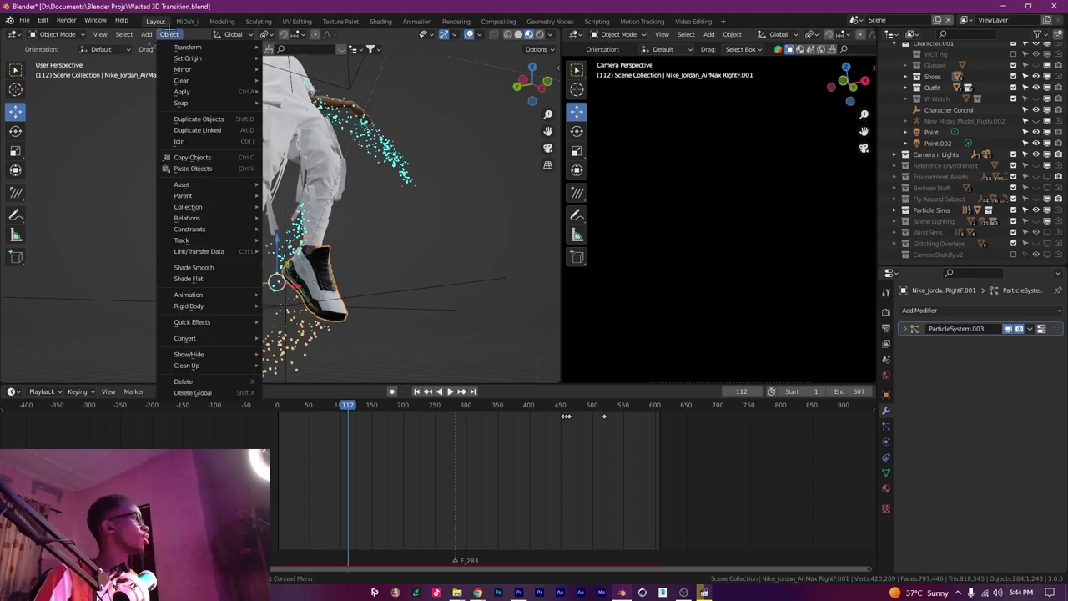
pyautogui.moveTo(243, 250)
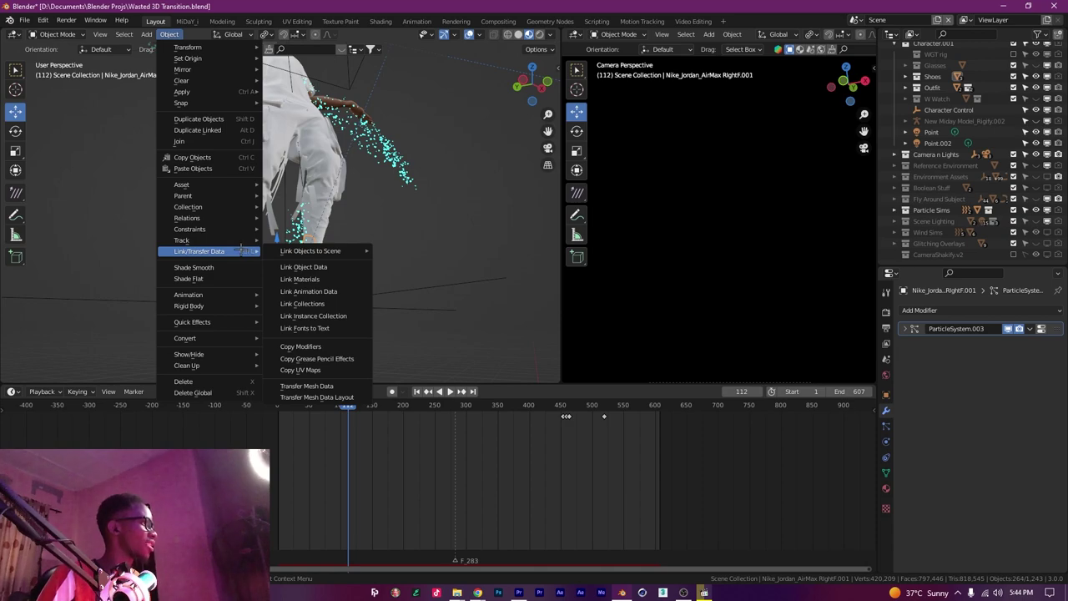
pyautogui.moveTo(317, 255)
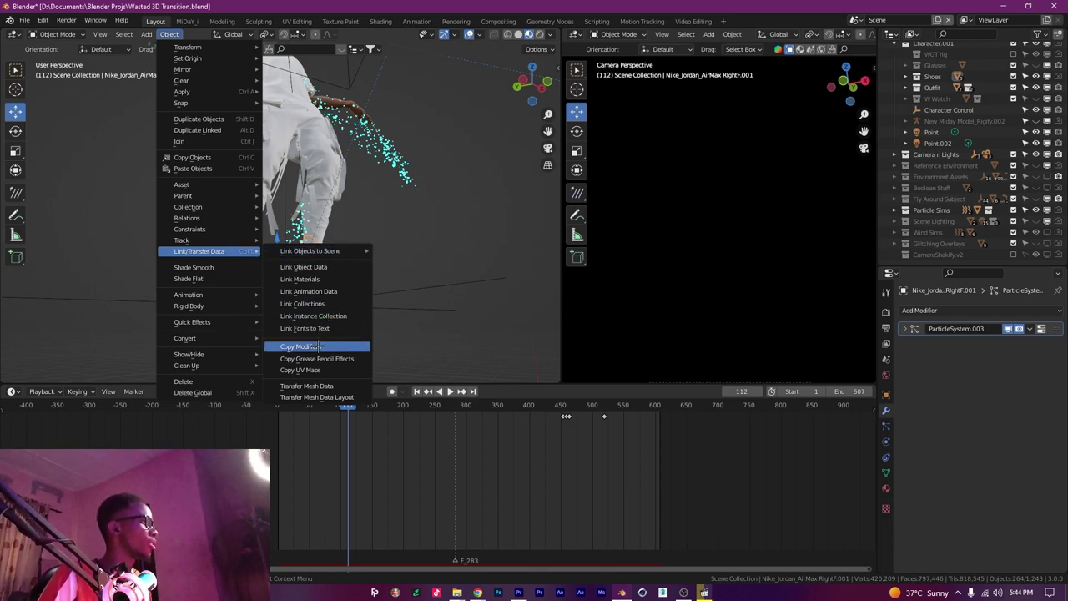
pyautogui.click(425, 250)
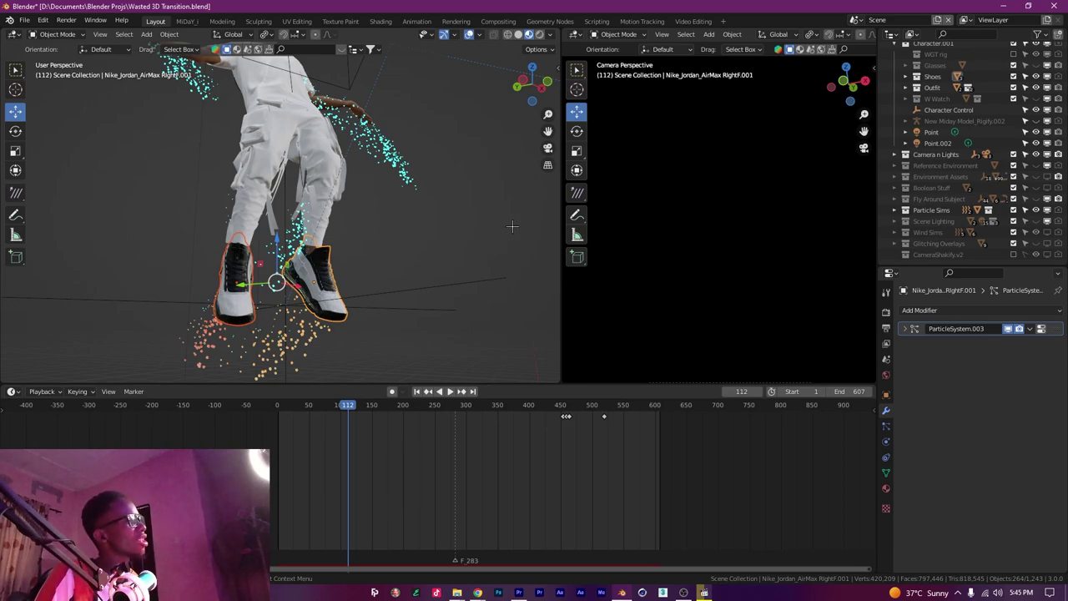
# Deselect the shoes and view the avatar's upper body together with the hand particles.
pyautogui.click(478, 184)
pyautogui.scroll(-3, 477, 183)
pyautogui.moveTo(477, 183); pyautogui.dragTo(401, 217)
pyautogui.moveTo(297, 161); pyautogui.dragTo(331, 231)
pyautogui.scroll(6, 331, 231)
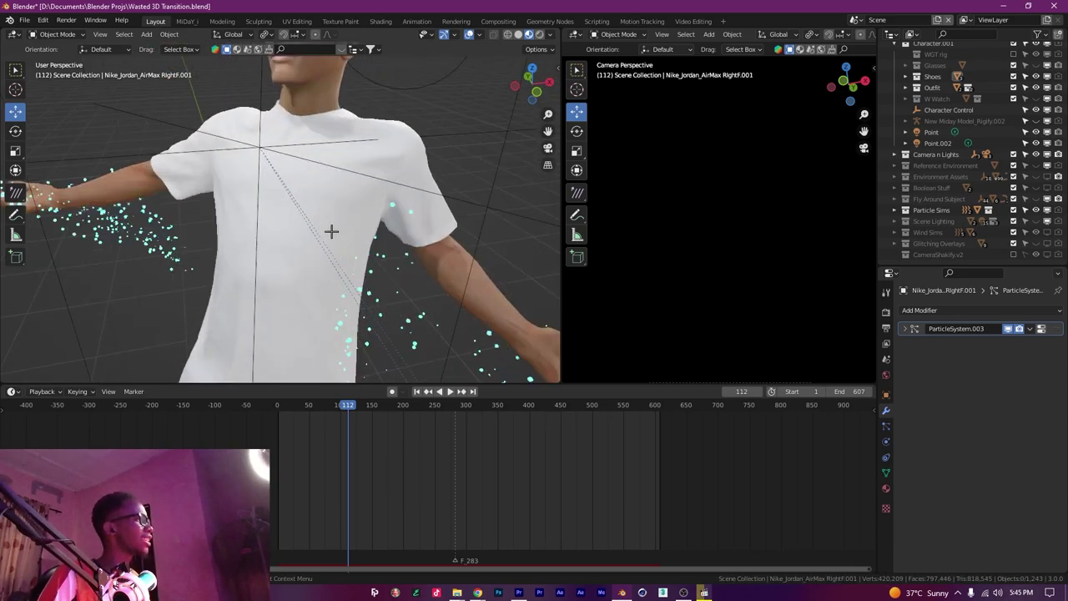
pyautogui.scroll(-5, 331, 231)
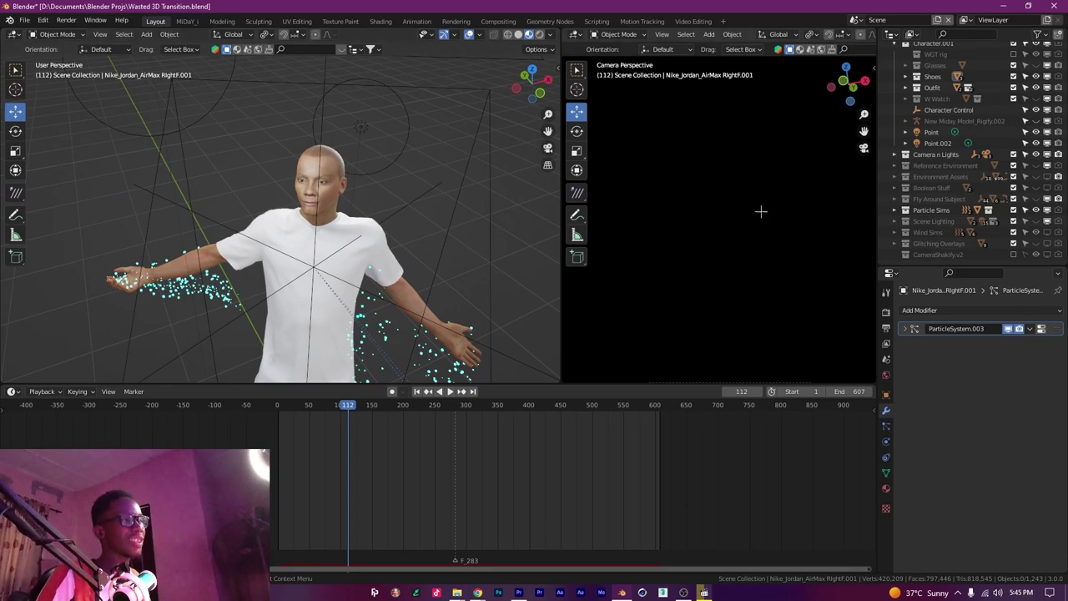
pyautogui.scroll(2, 926, 205)
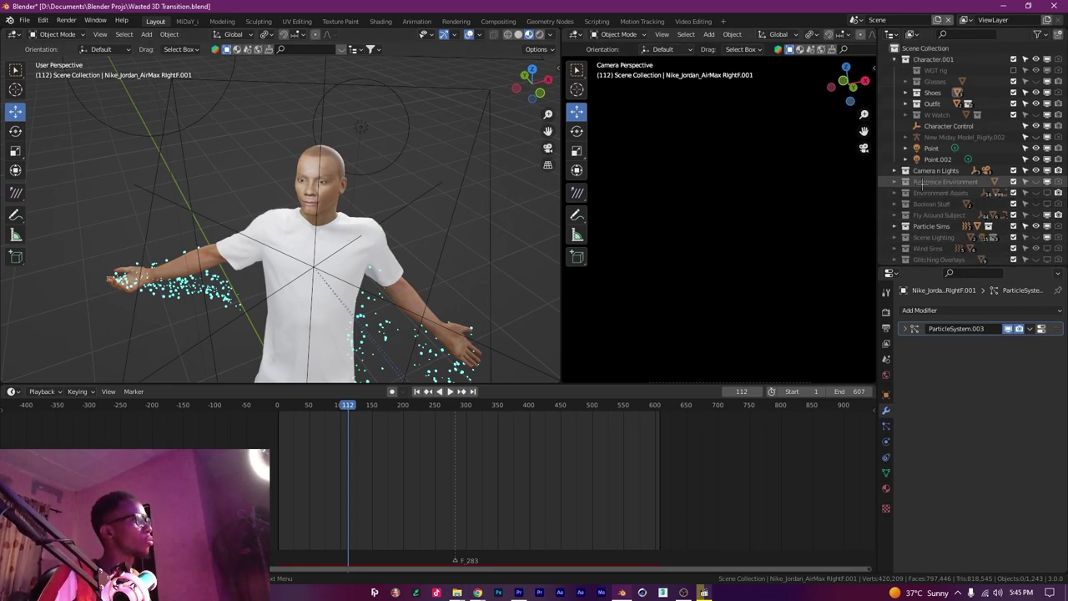
# Check the avatar's body, then open the shoe Nike_Jordan_AirMax RightF in Edit Mode and inspect the selected sole geometry.
pyautogui.click(334, 162)
pyautogui.scroll(-4, 402, 170)
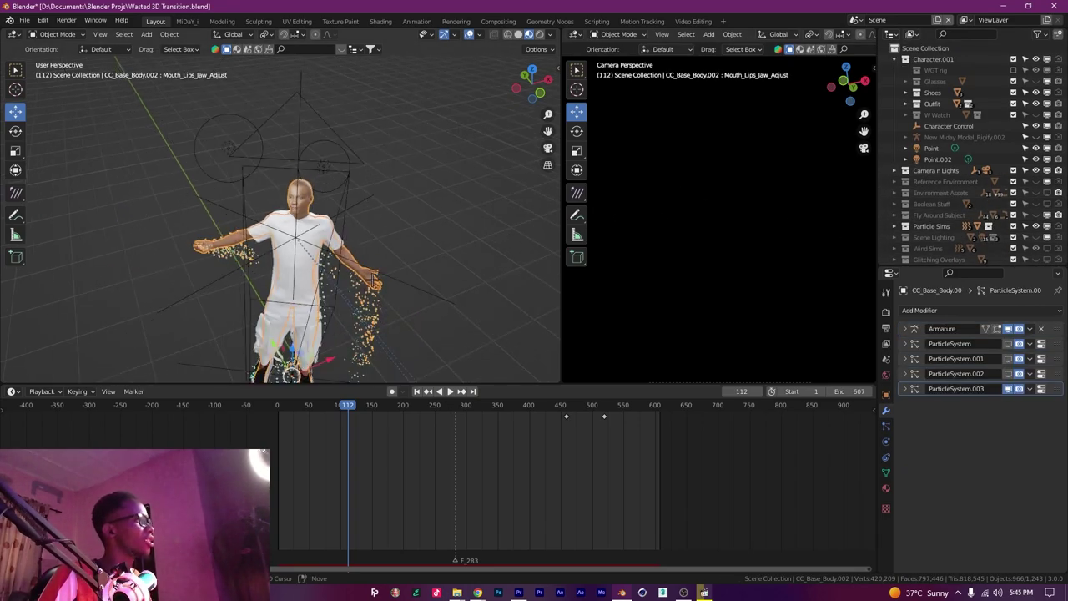
pyautogui.scroll(5, 367, 208)
pyautogui.click(302, 195)
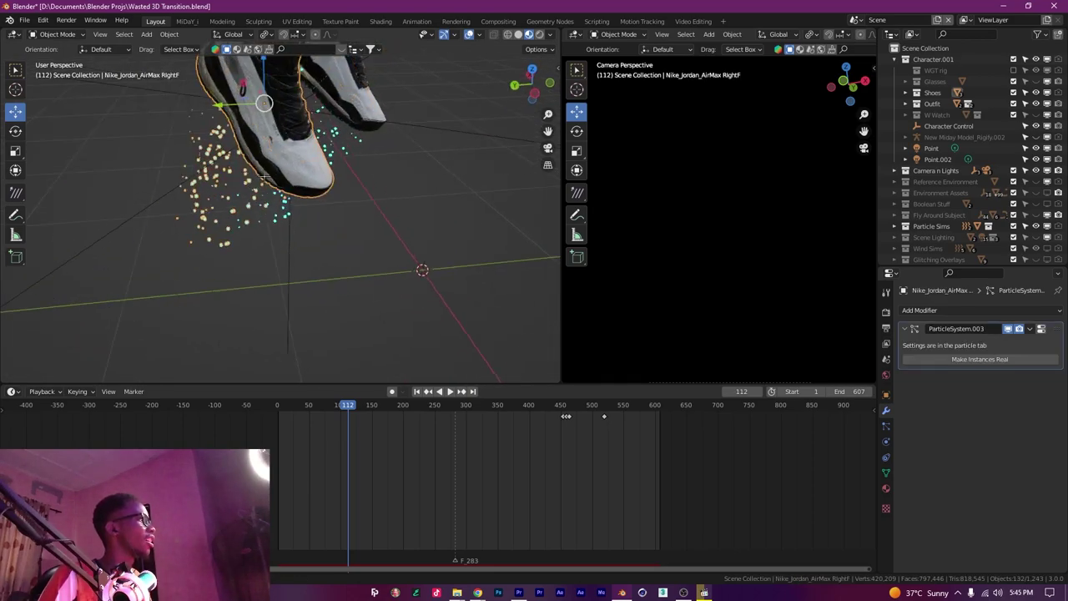
pyautogui.scroll(4, 430, 159)
pyautogui.press('Tab')
pyautogui.scroll(-4, 276, 177)
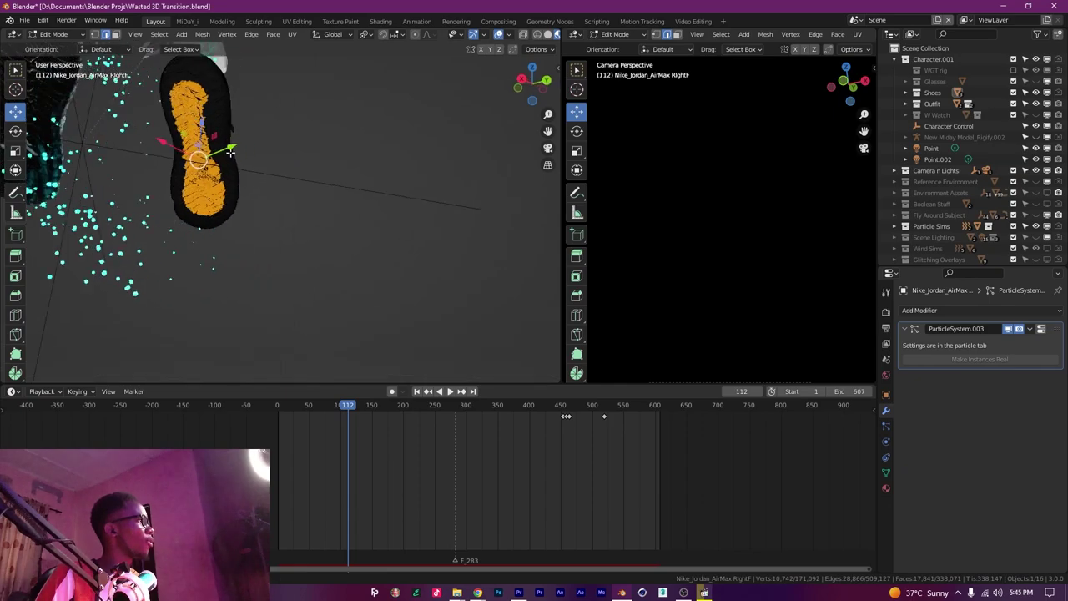
# Inspect the selected sole geometry of the right shoe up close, then return to Object Mode.
pyautogui.scroll(4, 150, 161)
pyautogui.moveTo(259, 96); pyautogui.dragTo(310, 149)
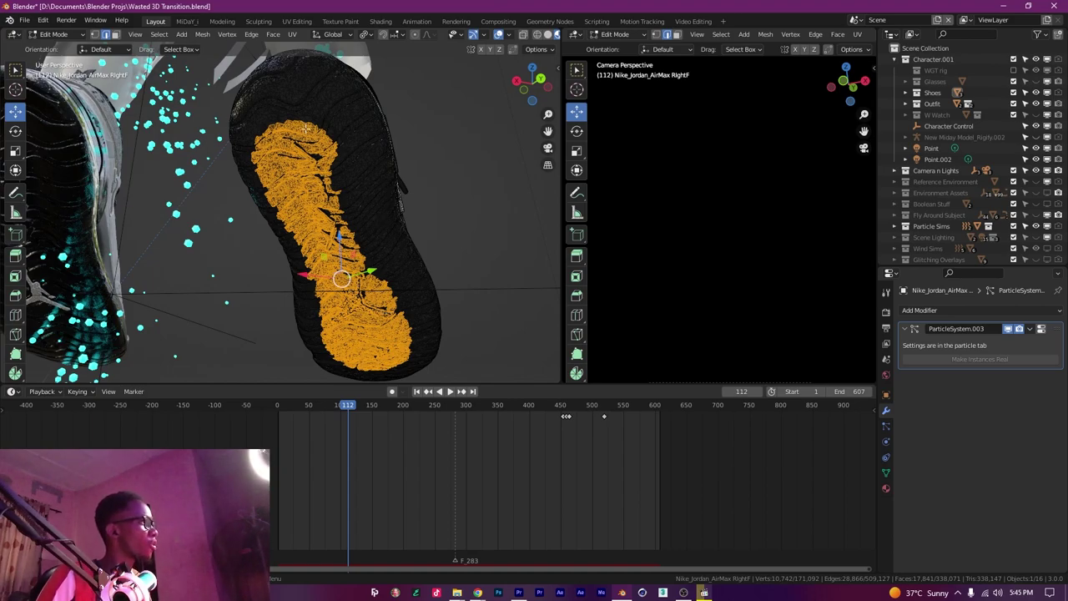
pyautogui.scroll(-5, 349, 214)
pyautogui.moveTo(434, 177); pyautogui.dragTo(381, 214)
pyautogui.press('Tab')
pyautogui.scroll(-4, 410, 229)
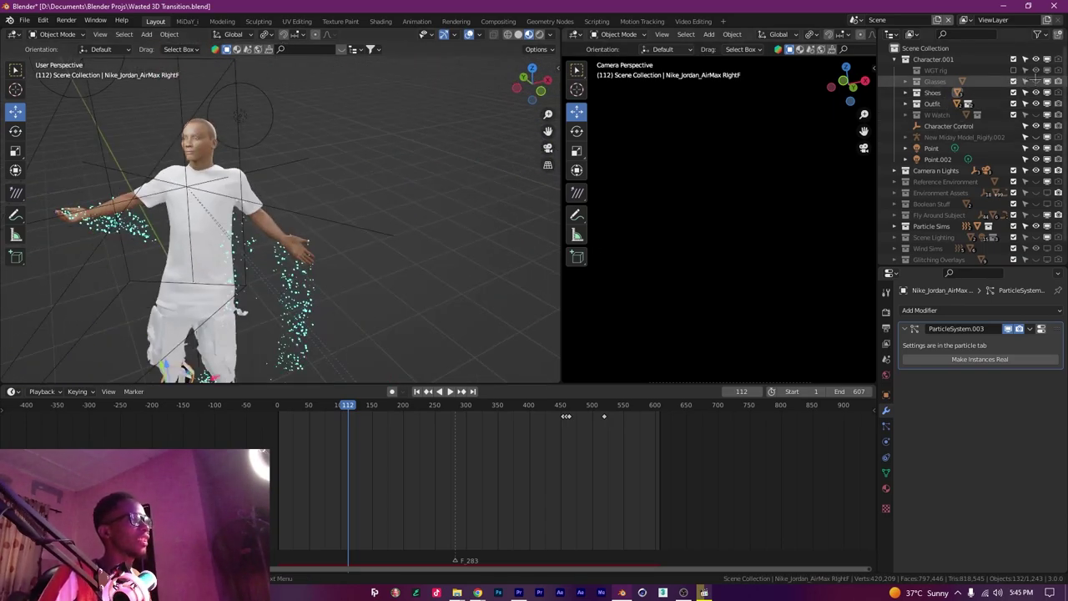
# Show the Glasses and W Watch collections in the viewport and select the avatar's body.
pyautogui.click(1035, 81)
pyautogui.click(1035, 114)
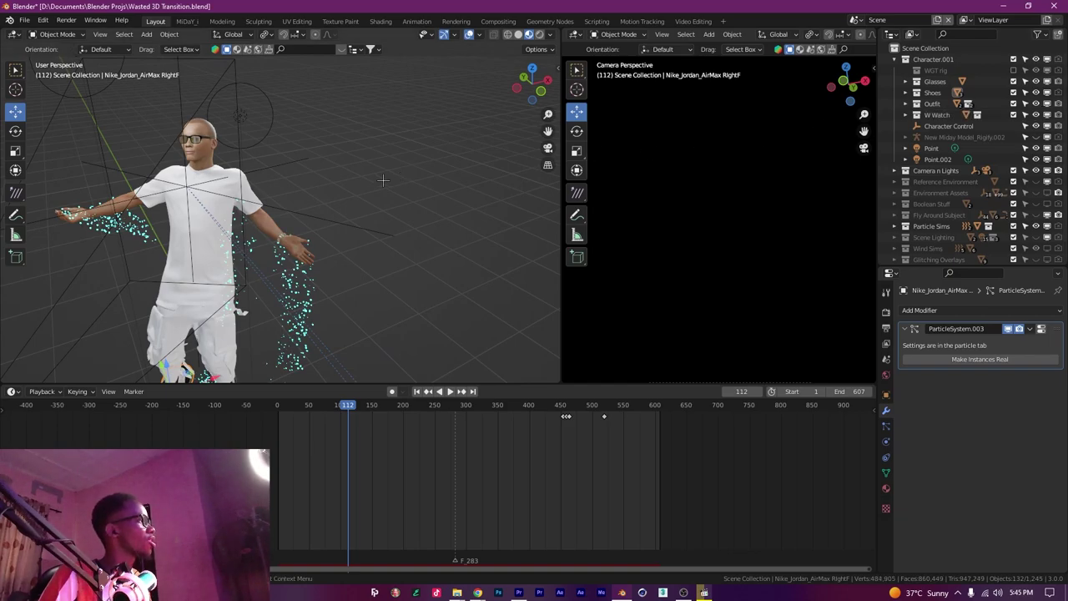
pyautogui.moveTo(381, 179); pyautogui.dragTo(441, 204)
pyautogui.click(198, 147)
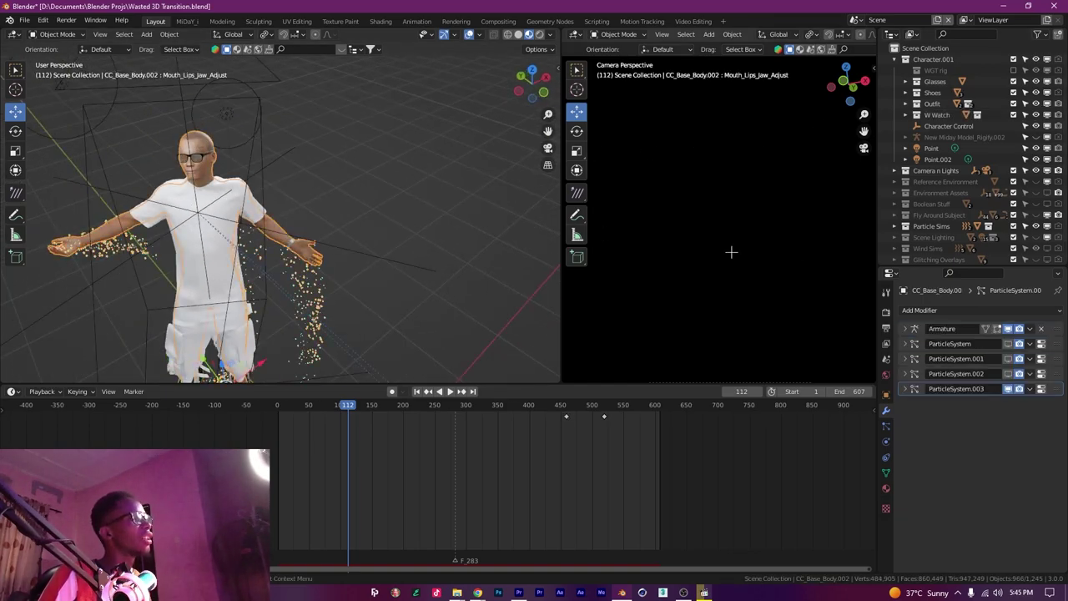
pyautogui.moveTo(271, 202); pyautogui.dragTo(384, 186)
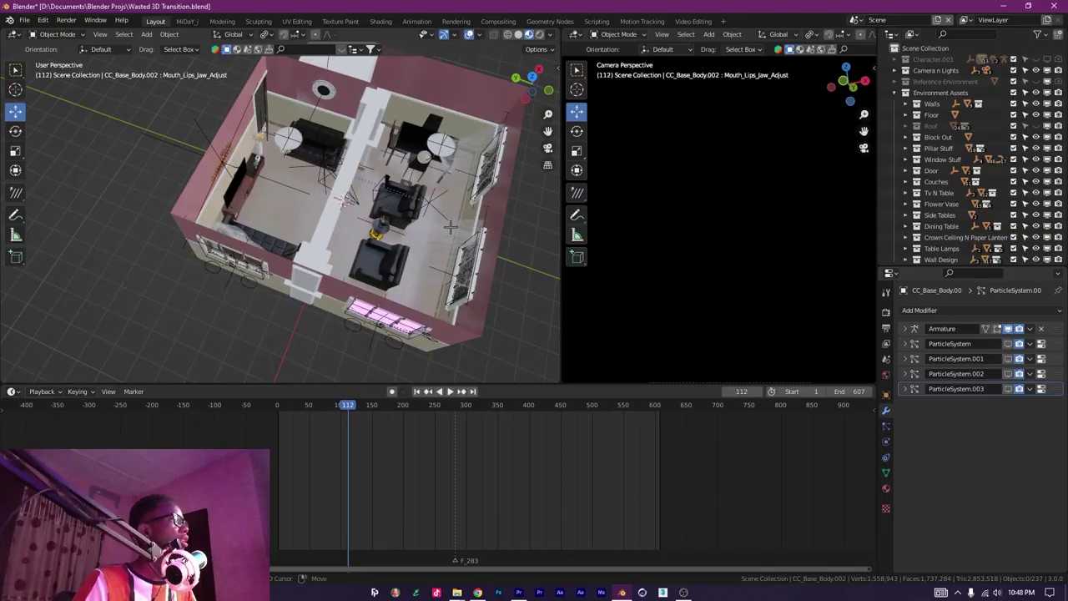
# Preview the environment animation from inside the living room, around the sofa, window and TV.
pyautogui.scroll(6, 312, 239)
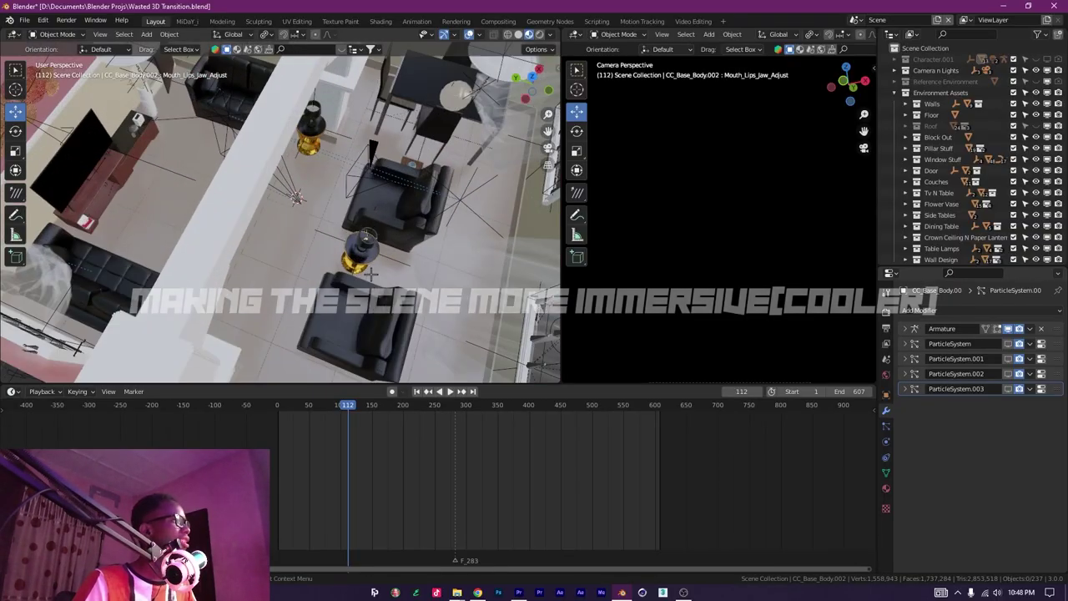
pyautogui.moveTo(285, 228); pyautogui.dragTo(179, 200)
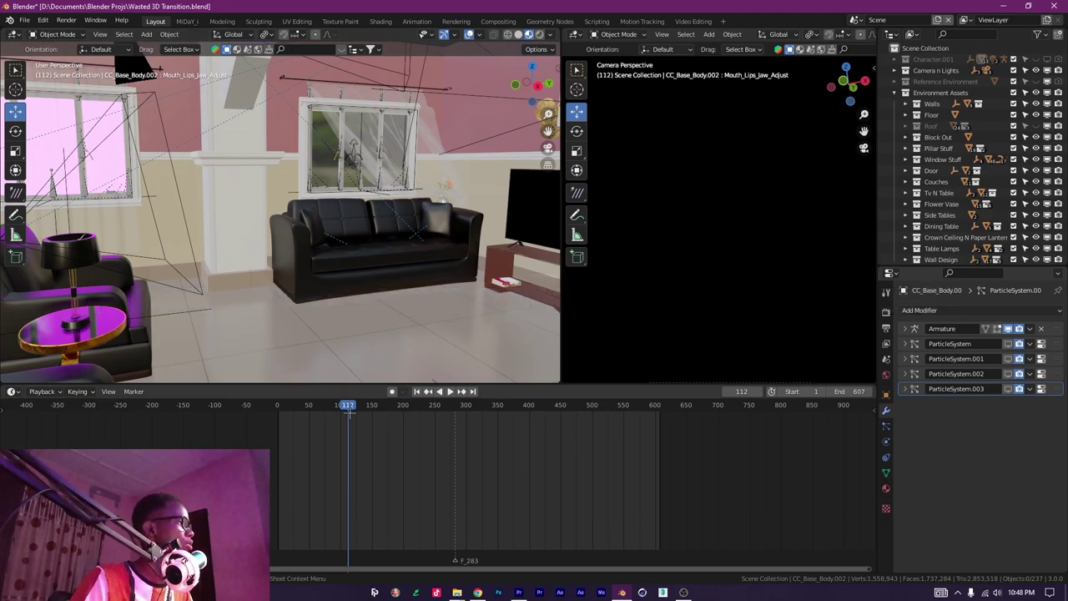
pyautogui.press('space')
pyautogui.click(300, 408)
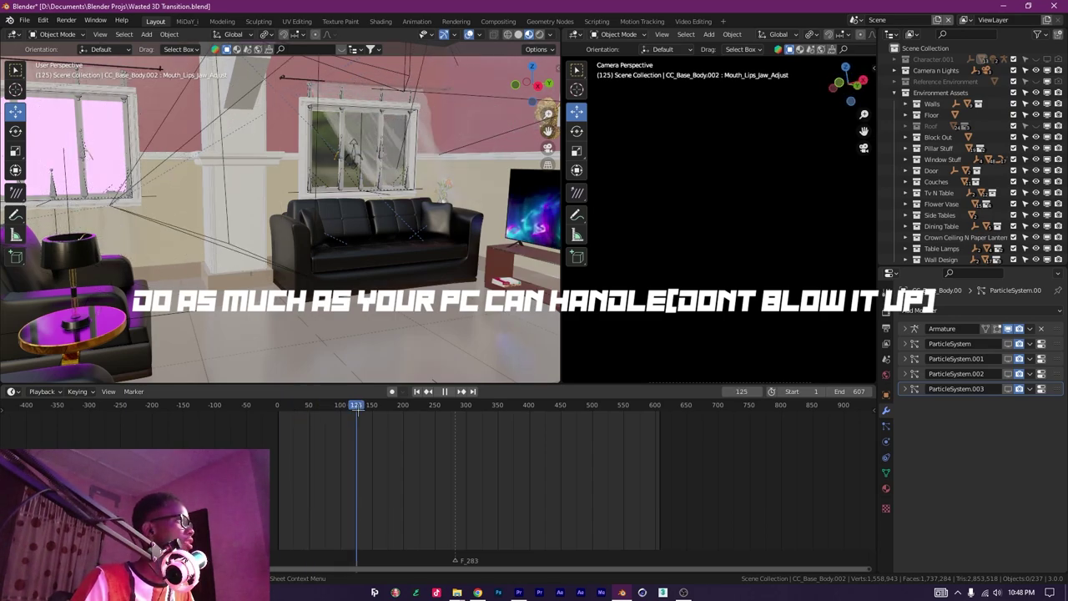
pyautogui.press('space')
pyautogui.click(346, 408)
# Switch the viewport to solid shading and play the curtain simulation from the start of the timeline.
pyautogui.press('z')
pyautogui.click(443, 212)
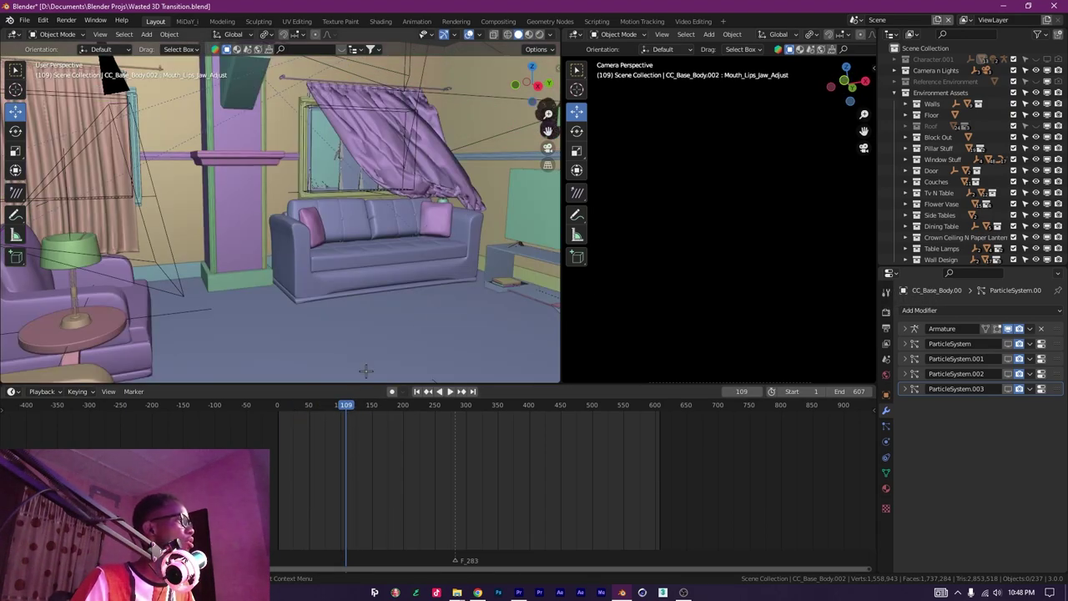
pyautogui.moveTo(345, 406); pyautogui.dragTo(280, 405)
pyautogui.press('space')
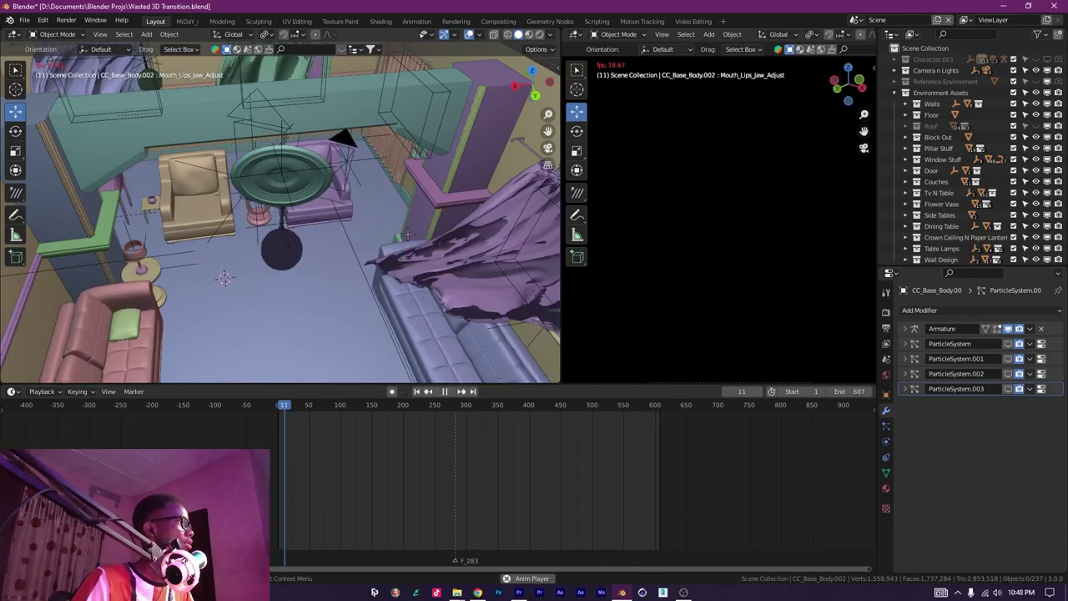
pyautogui.press('space')
# Play and scrub the animation up to frame 436 while viewing the whole room and its curtains from above.
pyautogui.moveTo(420, 235); pyautogui.dragTo(425, 329)
pyautogui.scroll(-4, 217, 230)
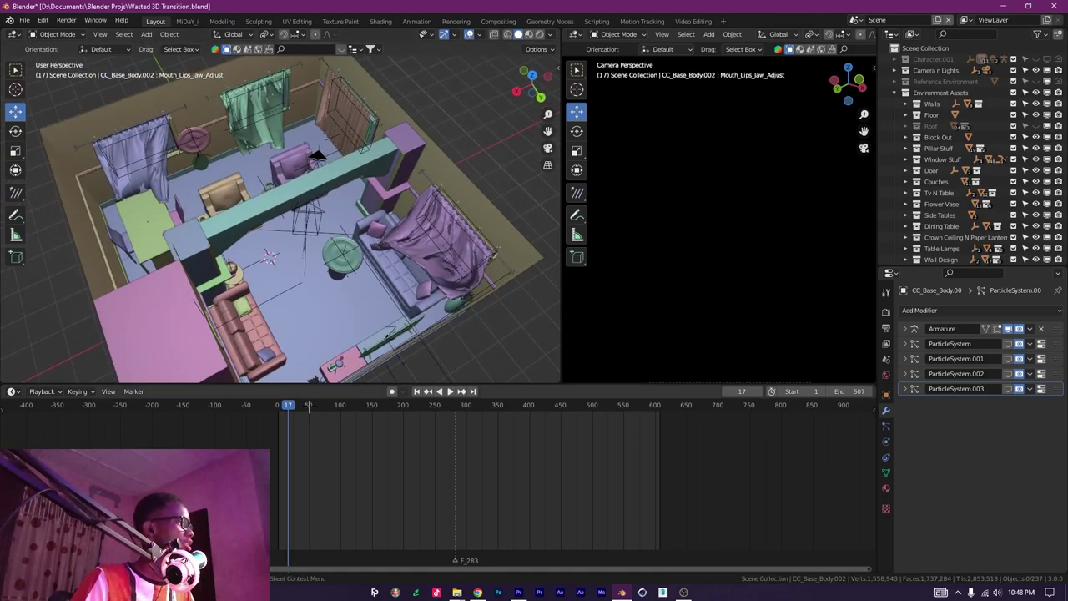
pyautogui.press('space')
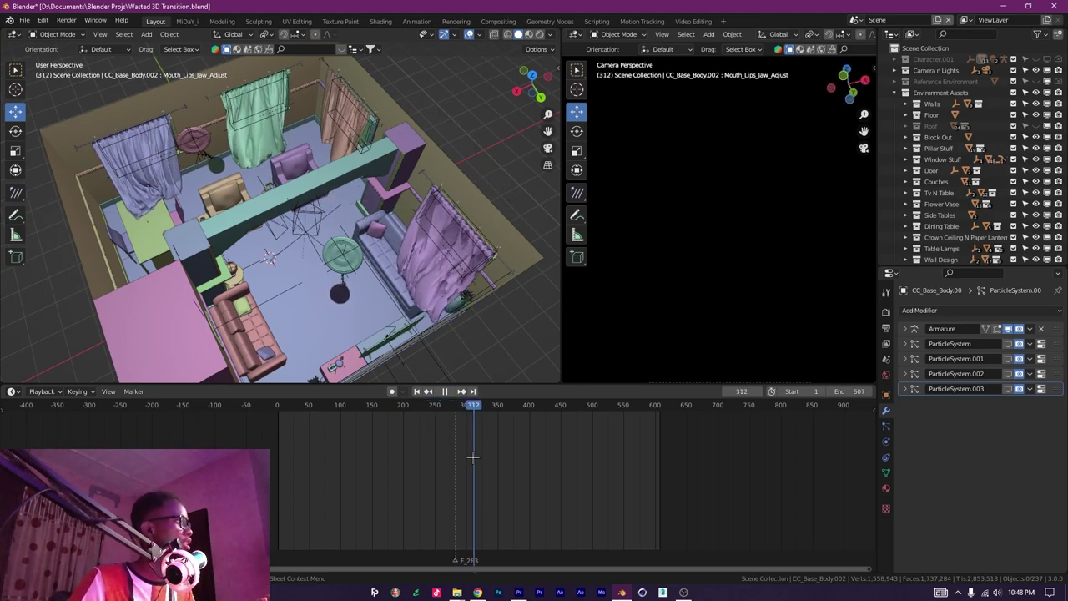
pyautogui.moveTo(473, 457); pyautogui.dragTo(525, 460)
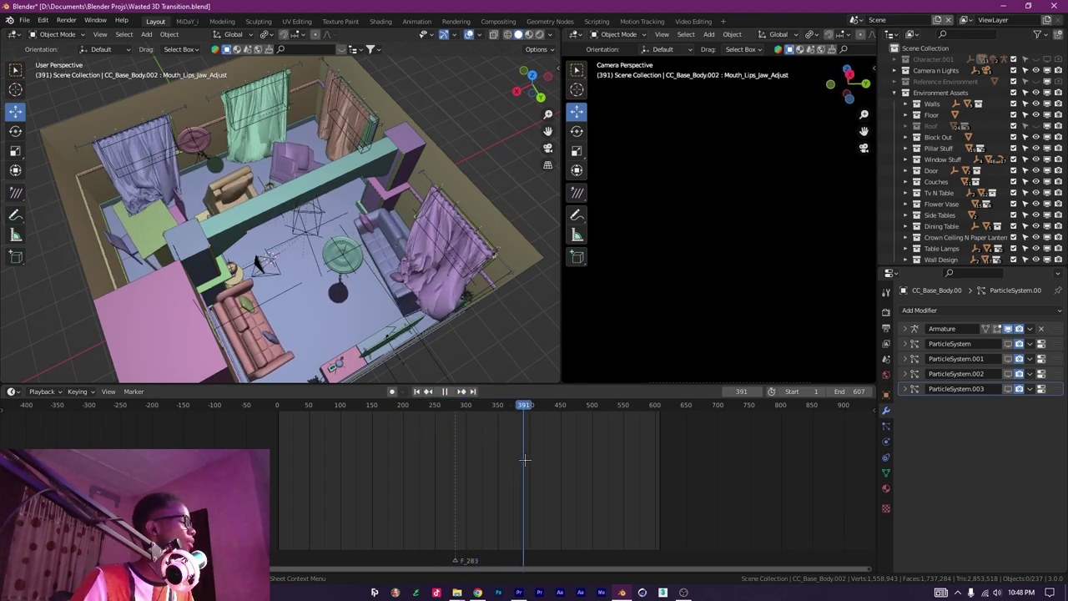
pyautogui.press('space')
# Examine the room's interior at frame 436, including the curtains, couches, hanging decor and TV wall.
pyautogui.moveTo(230, 246); pyautogui.dragTo(288, 252)
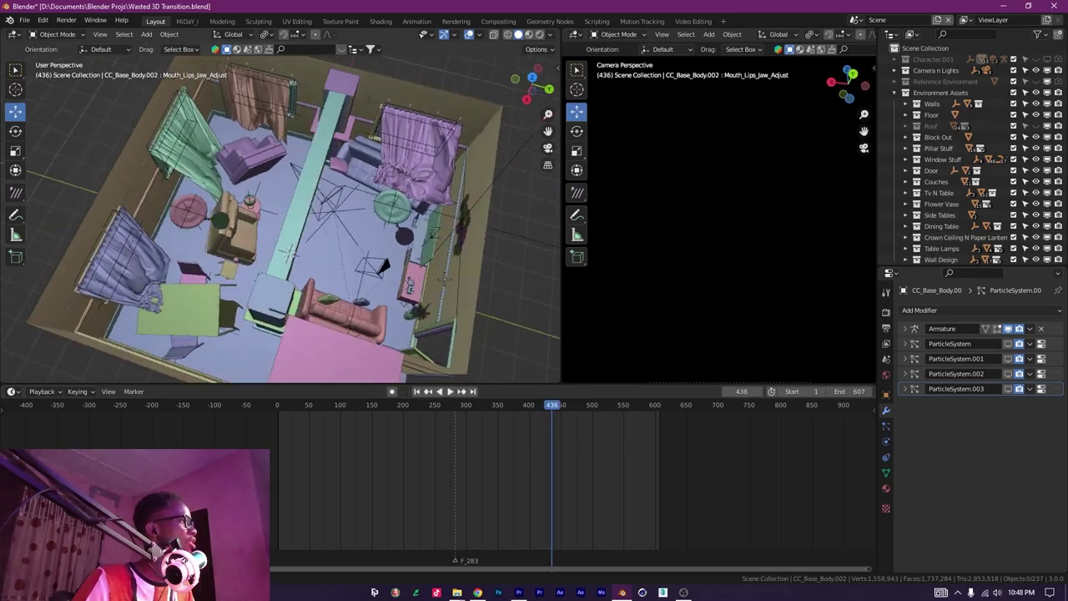
pyautogui.scroll(6, 288, 252)
pyautogui.moveTo(317, 292); pyautogui.dragTo(488, 206)
pyautogui.scroll(2, 401, 233)
pyautogui.moveTo(269, 255); pyautogui.dragTo(244, 231)
pyautogui.scroll(3, 332, 251)
pyautogui.scroll(-6, 325, 287)
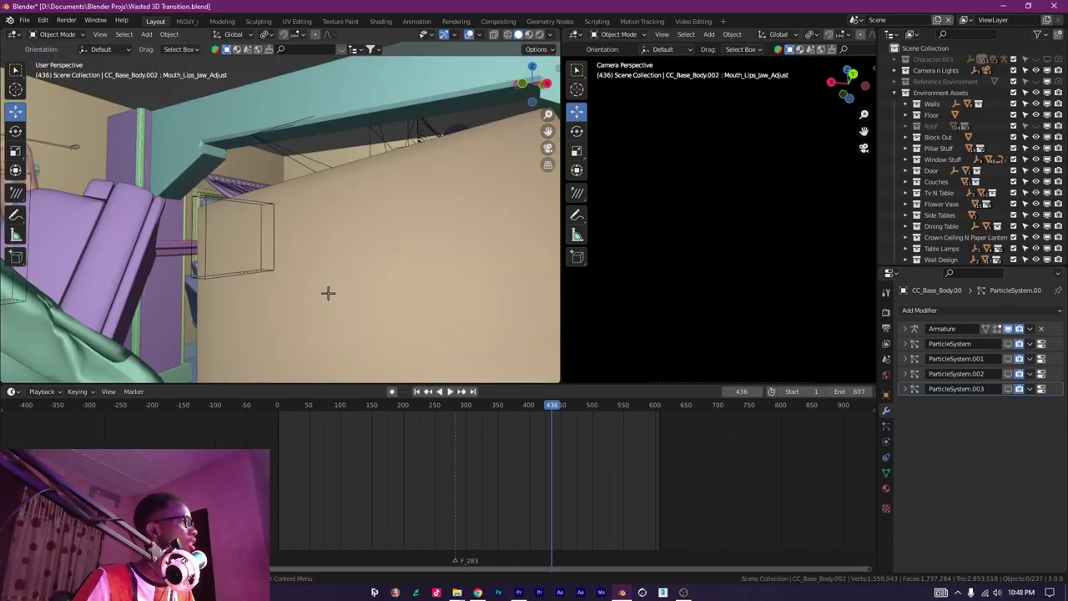
pyautogui.moveTo(303, 284); pyautogui.dragTo(328, 185)
pyautogui.scroll(5, 432, 254)
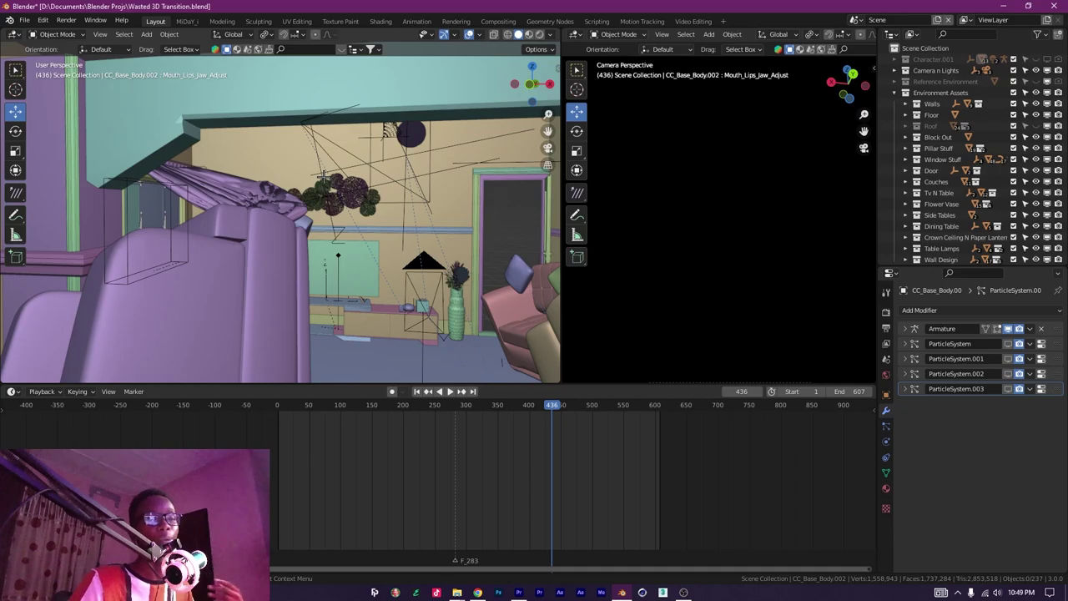
pyautogui.scroll(-2, 310, 181)
pyautogui.scroll(2, 378, 355)
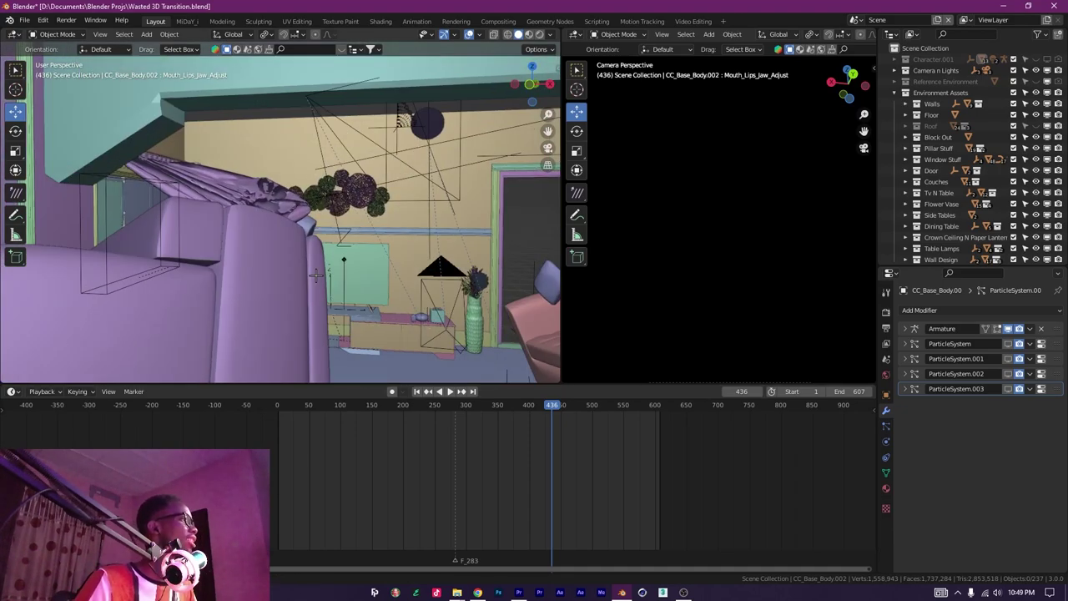
pyautogui.moveTo(334, 275); pyautogui.dragTo(326, 314)
# Return the timeline to frame 1 and select the curtain Curtain.008 at the window above the blue sofa.
pyautogui.moveTo(544, 406); pyautogui.dragTo(331, 392)
pyautogui.press('space')
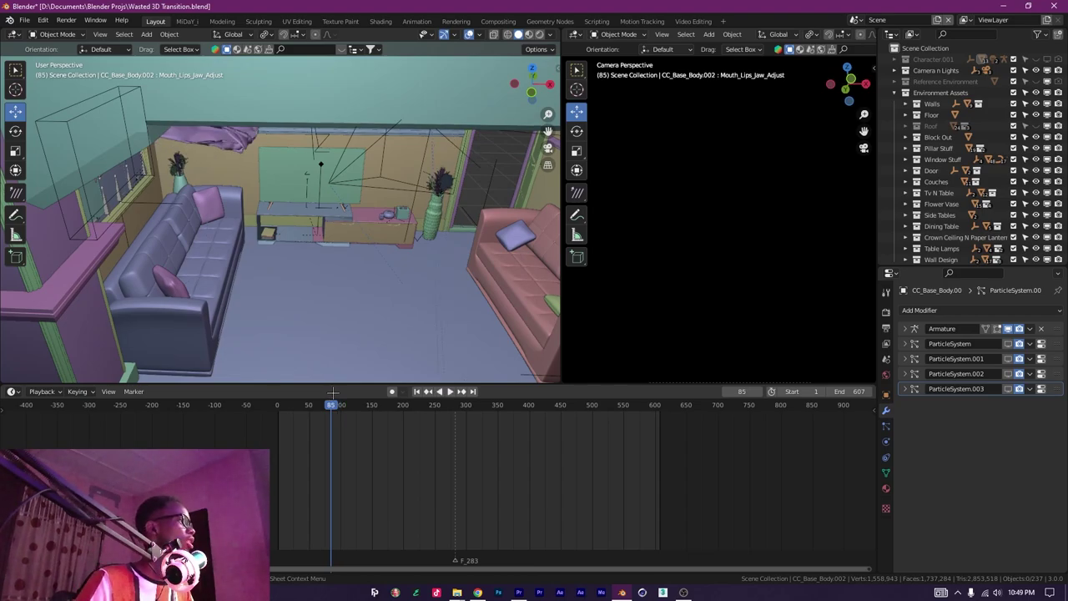
pyautogui.hotkey('shift', 'Left')
pyautogui.moveTo(398, 321); pyautogui.dragTo(334, 242)
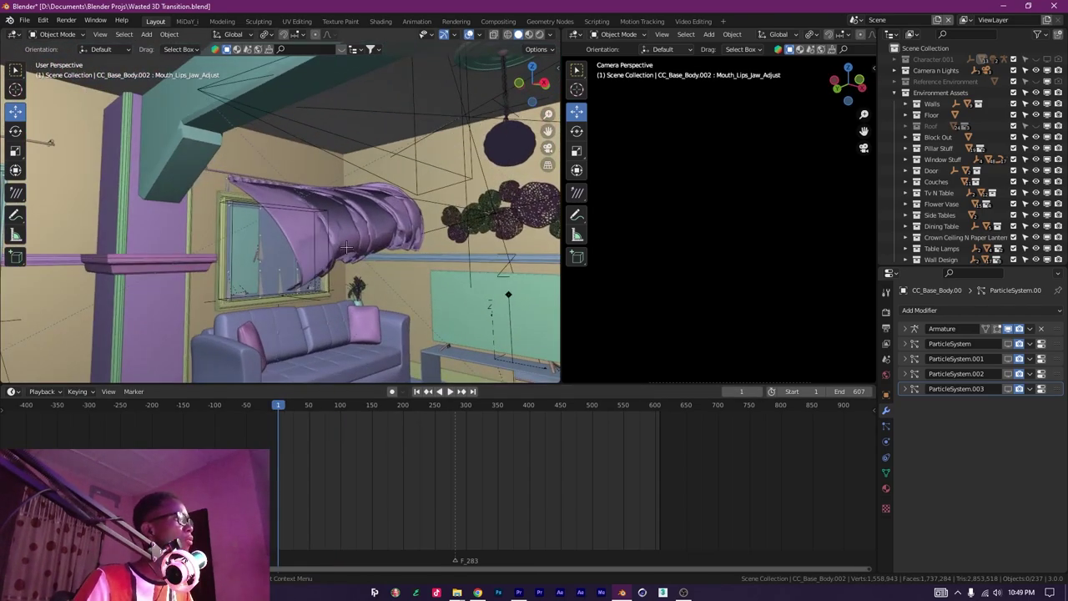
pyautogui.scroll(2, 403, 267)
pyautogui.moveTo(288, 204); pyautogui.dragTo(153, 155)
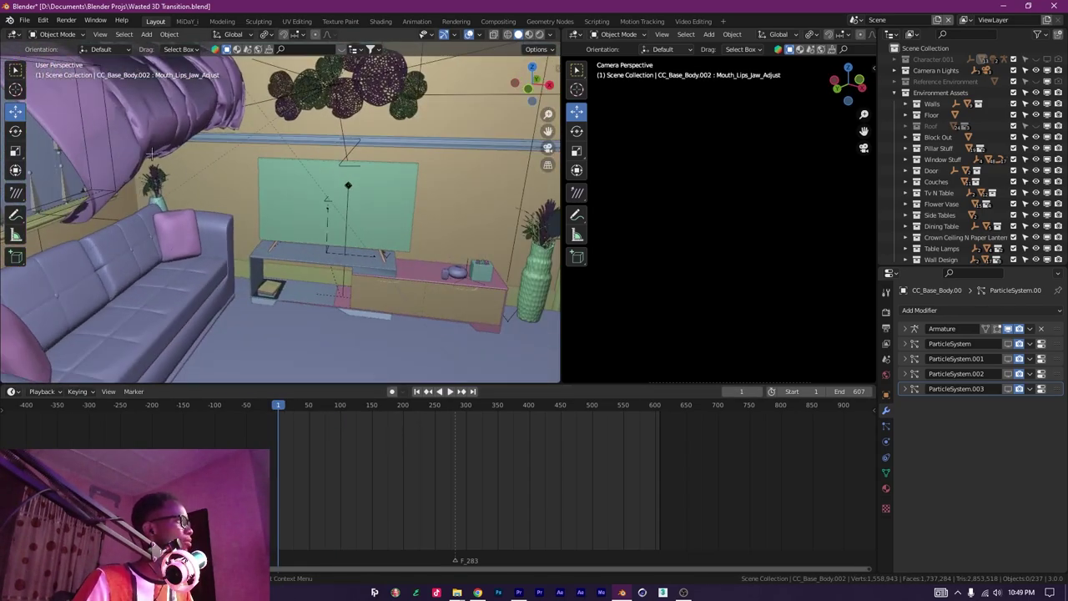
pyautogui.click(152, 154)
# Expand the Wind Sims collection and make its wind force fields visible in the viewport.
pyautogui.scroll(-6, 250, 192)
pyautogui.moveTo(312, 204); pyautogui.dragTo(399, 240)
pyautogui.scroll(-3, 408, 244)
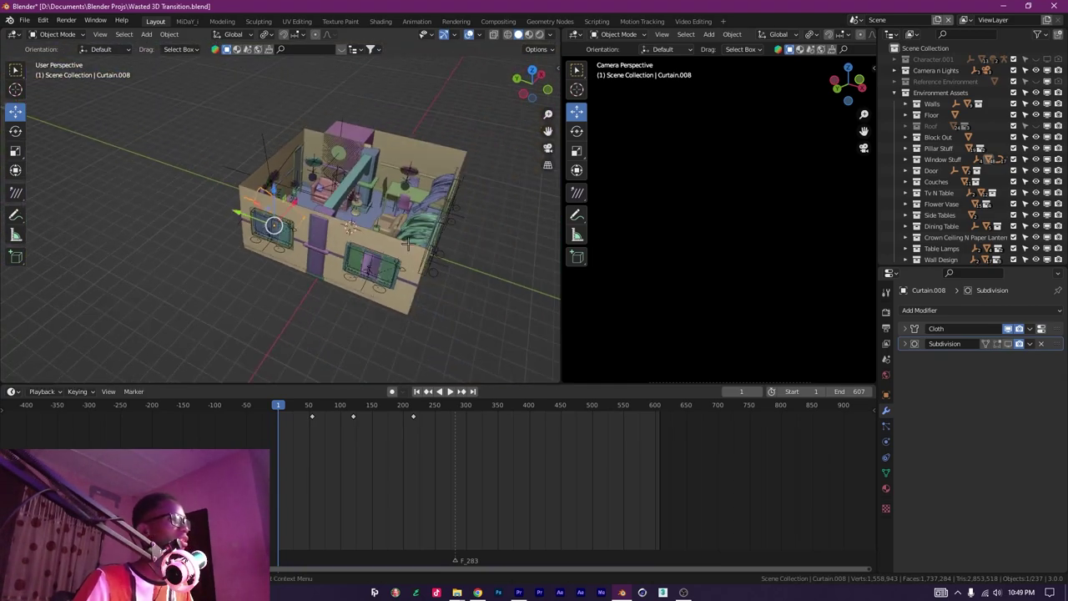
pyautogui.scroll(-5, 937, 232)
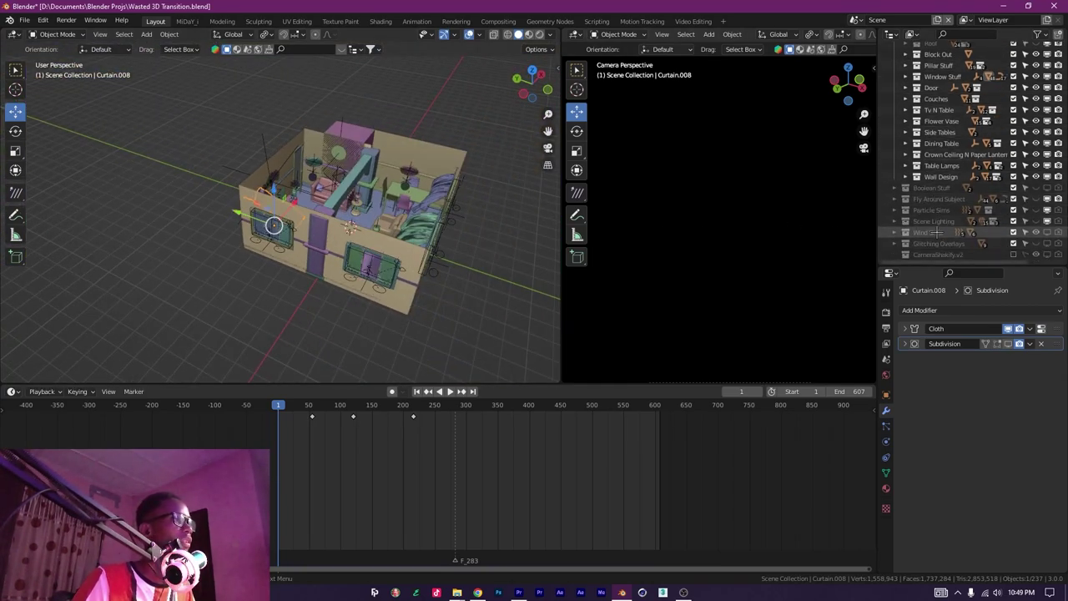
pyautogui.click(894, 232)
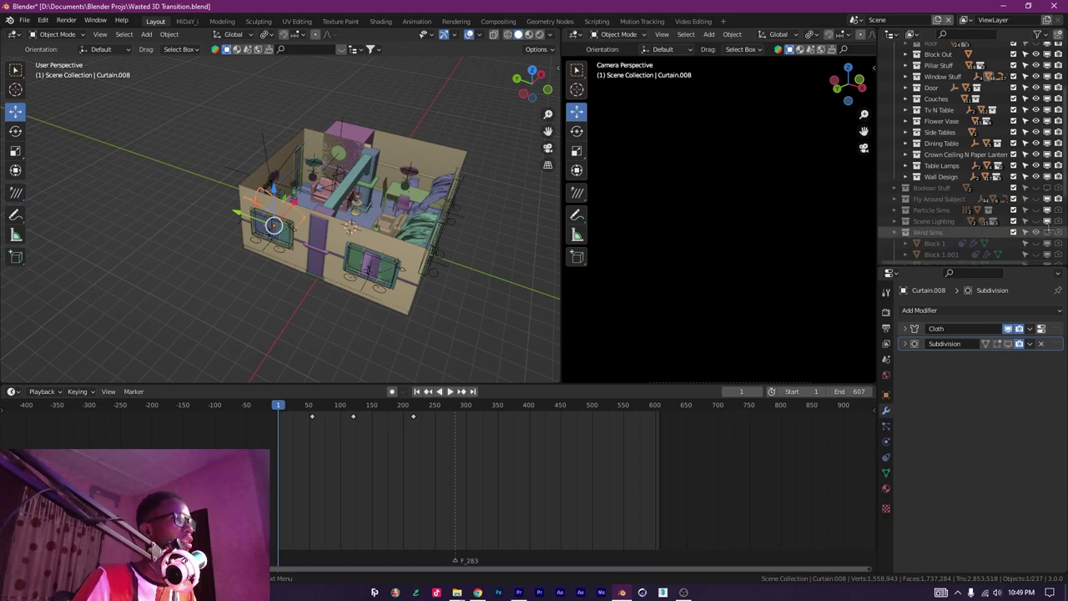
pyautogui.scroll(-6, 1043, 225)
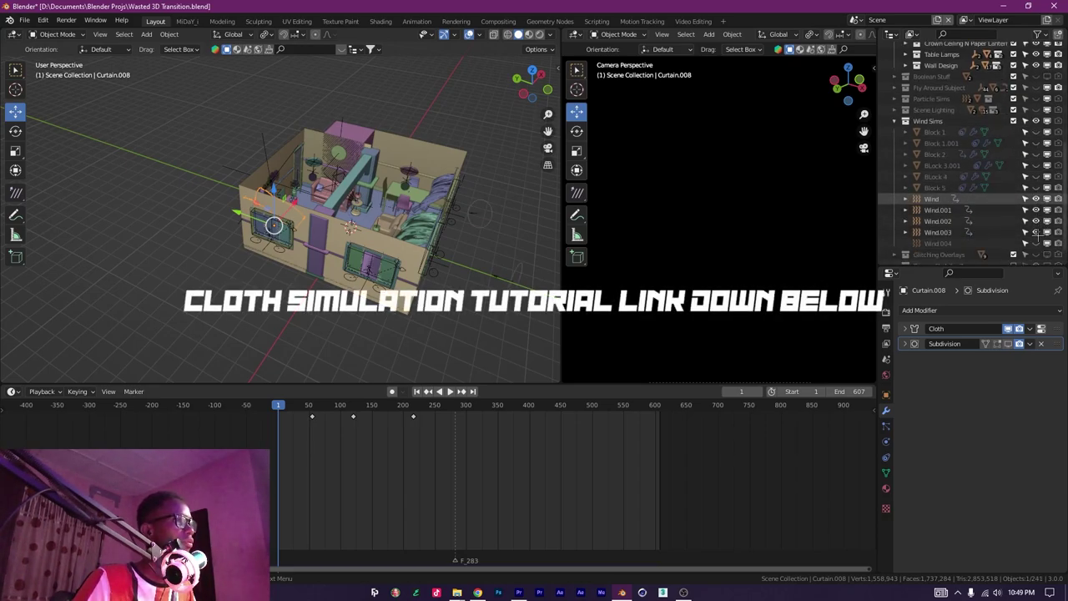
# Select all five wind force fields, Wind through Wind.004, and view their placement around the house.
pyautogui.click(933, 200)
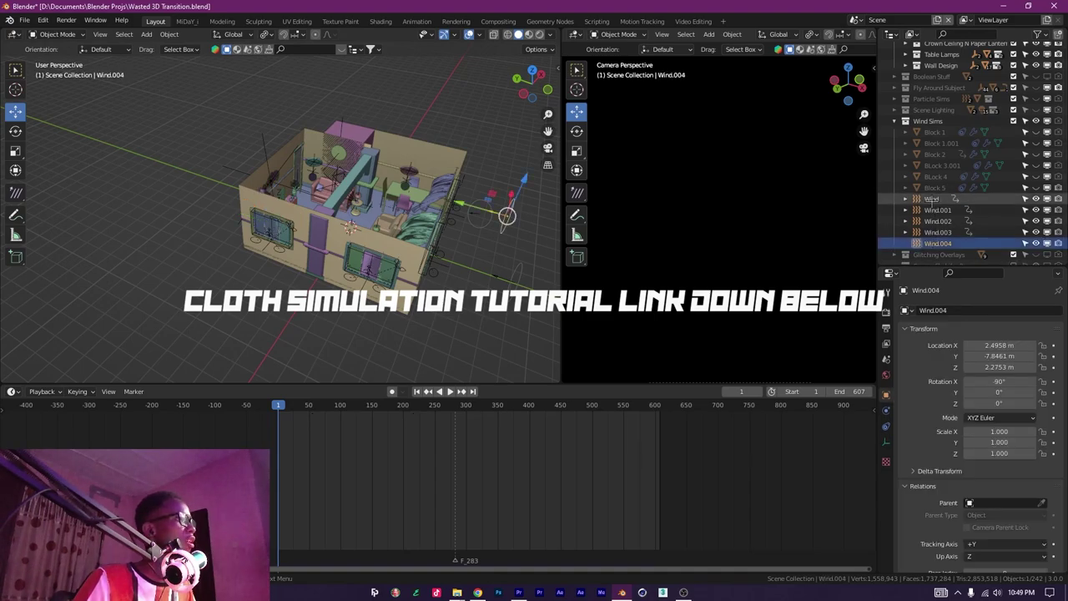
pyautogui.keyDown('ctrl'); pyautogui.click(937, 211); pyautogui.keyUp('ctrl')
pyautogui.keyDown('ctrl'); pyautogui.click(936, 221); pyautogui.keyUp('ctrl')
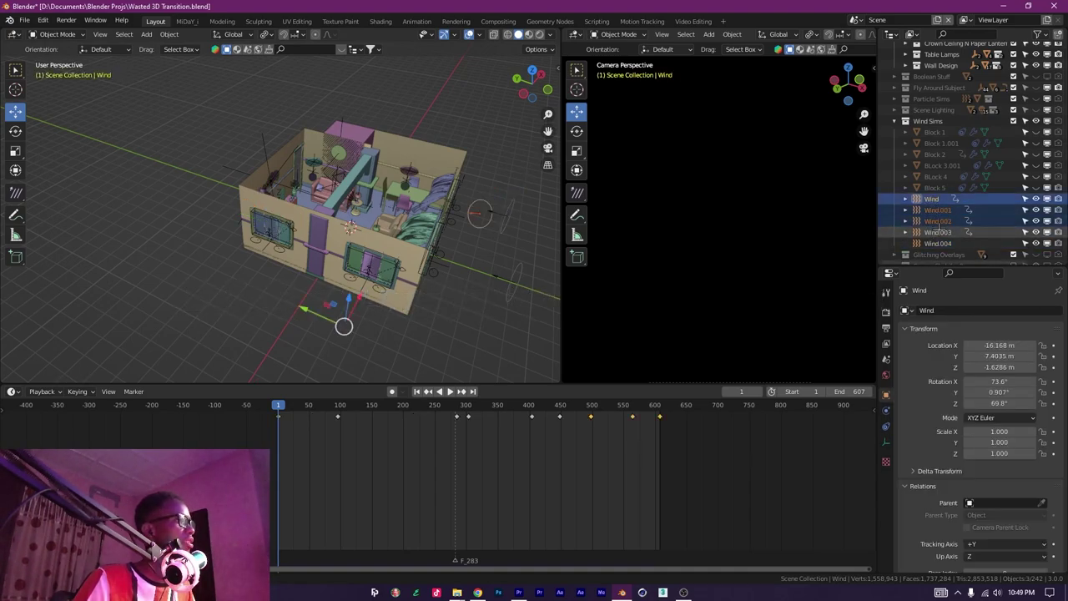
pyautogui.keyDown('ctrl'); pyautogui.click(937, 232); pyautogui.keyUp('ctrl')
pyautogui.keyDown('ctrl'); pyautogui.click(937, 243); pyautogui.keyUp('ctrl')
pyautogui.scroll(-3, 432, 222)
pyautogui.moveTo(426, 222); pyautogui.dragTo(366, 249)
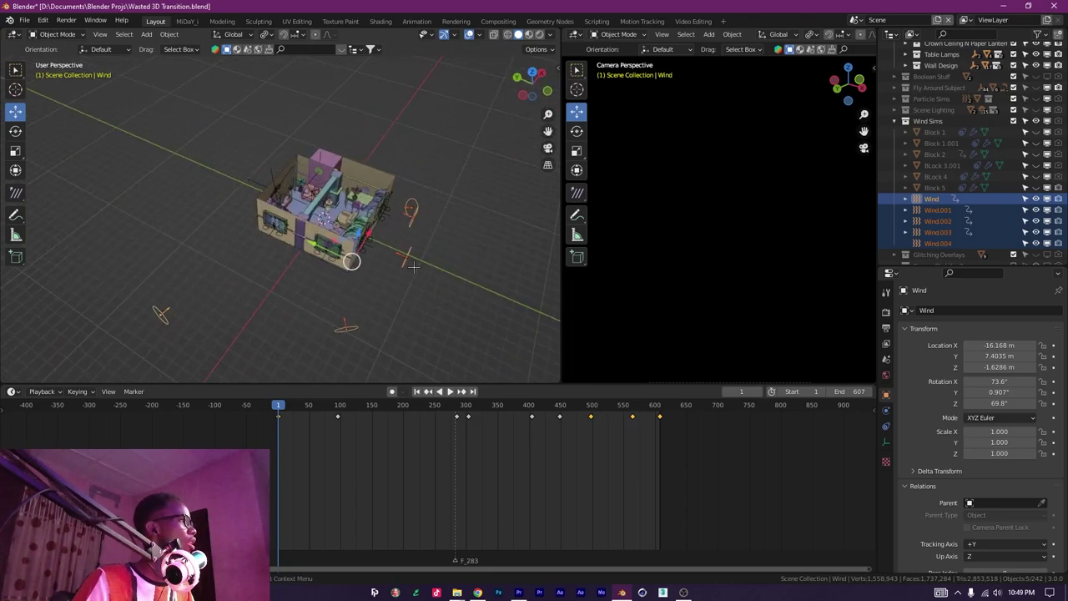
pyautogui.moveTo(455, 269); pyautogui.dragTo(422, 230)
pyautogui.moveTo(404, 279); pyautogui.dragTo(394, 269)
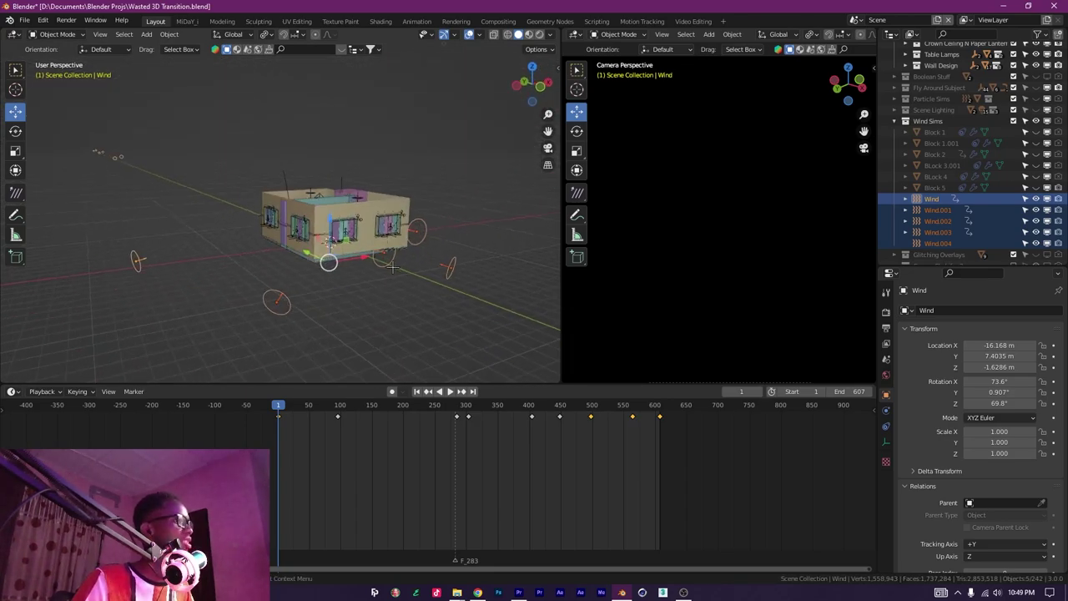
# Open the physics properties of the active Wind object and review its force field settings.
pyautogui.click(886, 440)
pyautogui.click(886, 409)
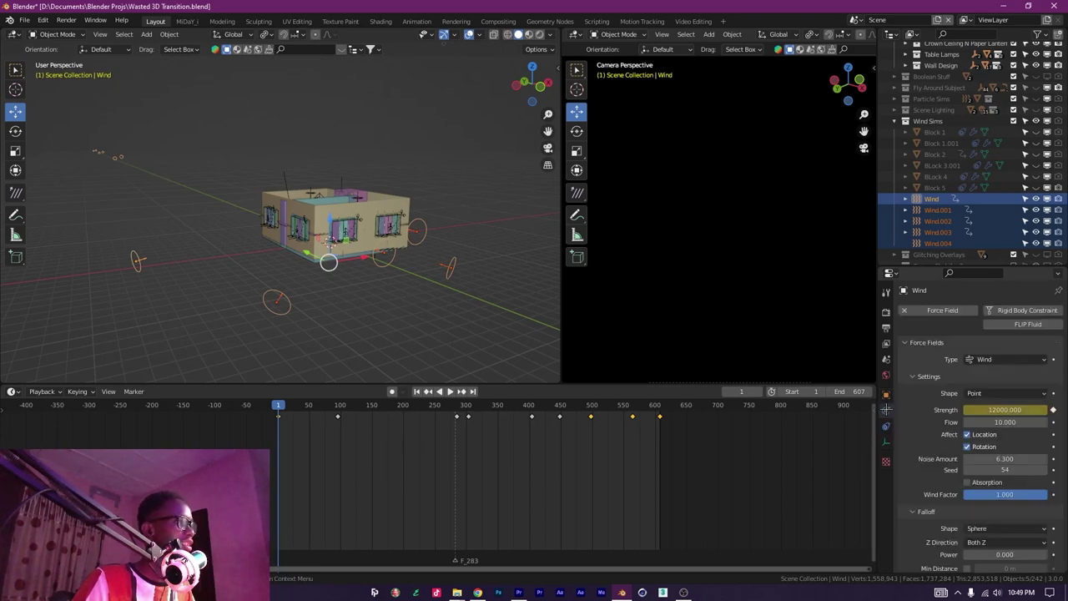
pyautogui.scroll(-1, 942, 391)
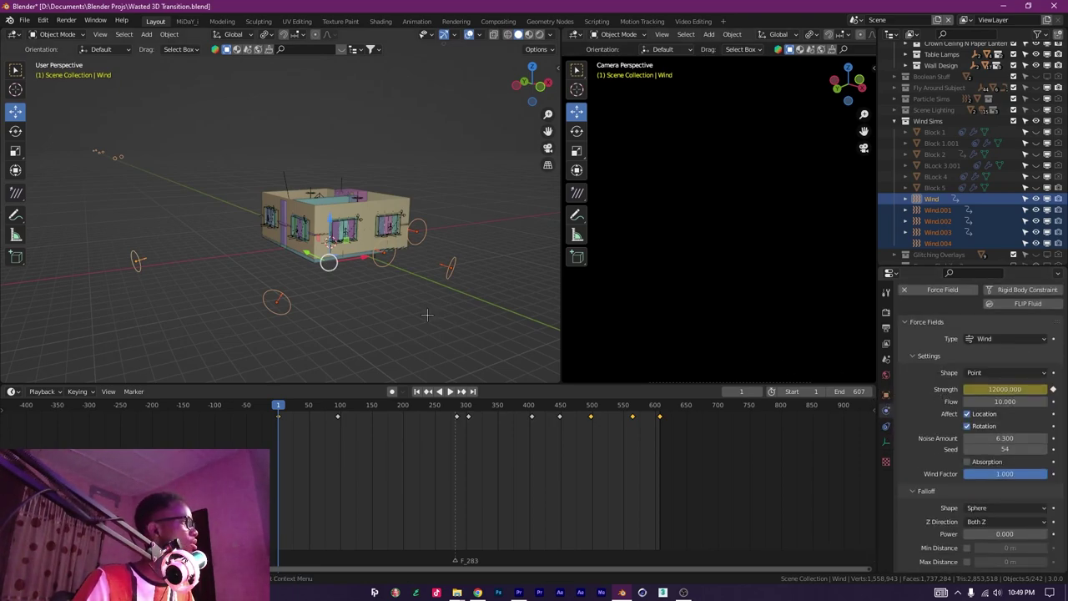
# Select only the Wind force field and play the animation to examine how its keyframed strength changes.
pyautogui.click(367, 327)
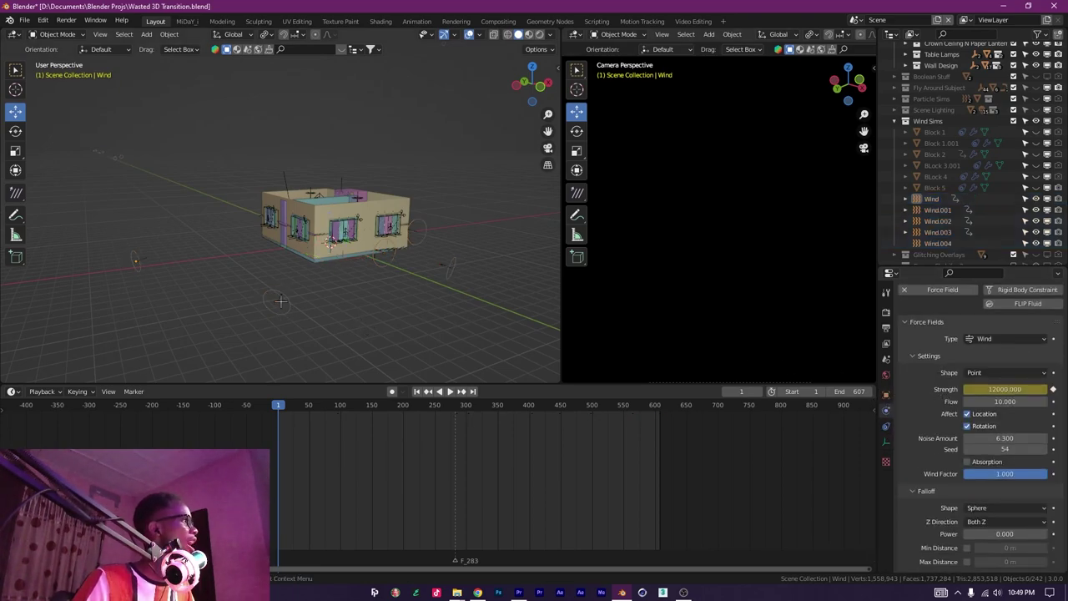
pyautogui.click(139, 259)
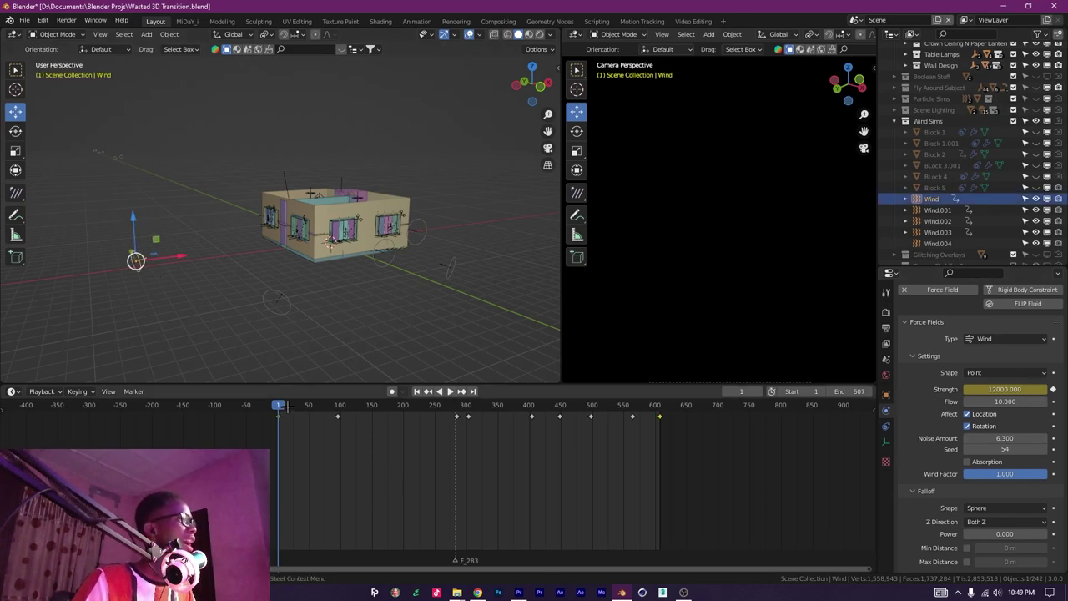
pyautogui.press('space')
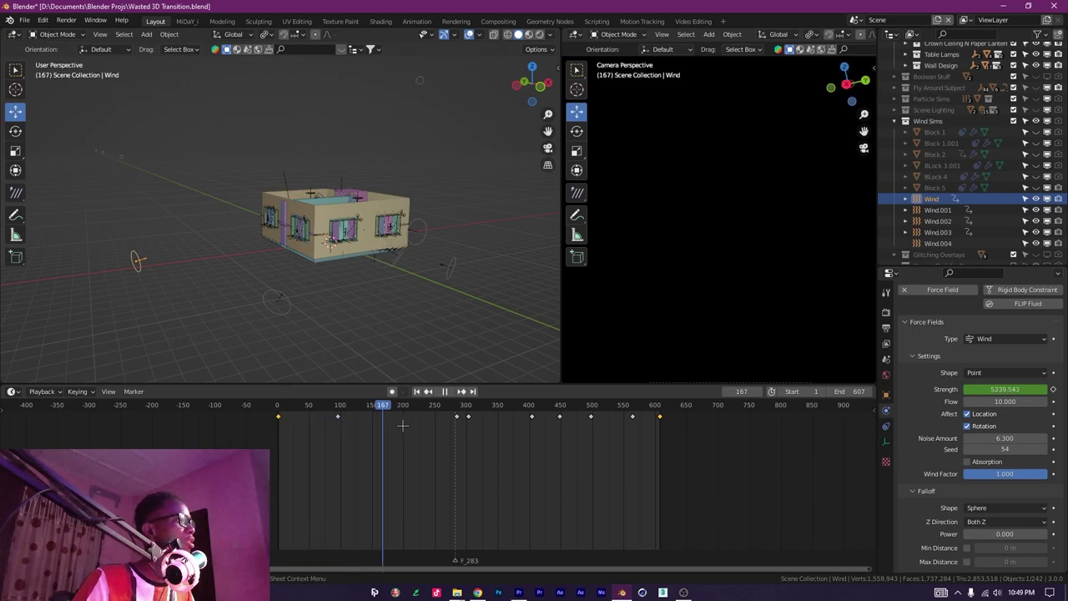
pyautogui.press('space')
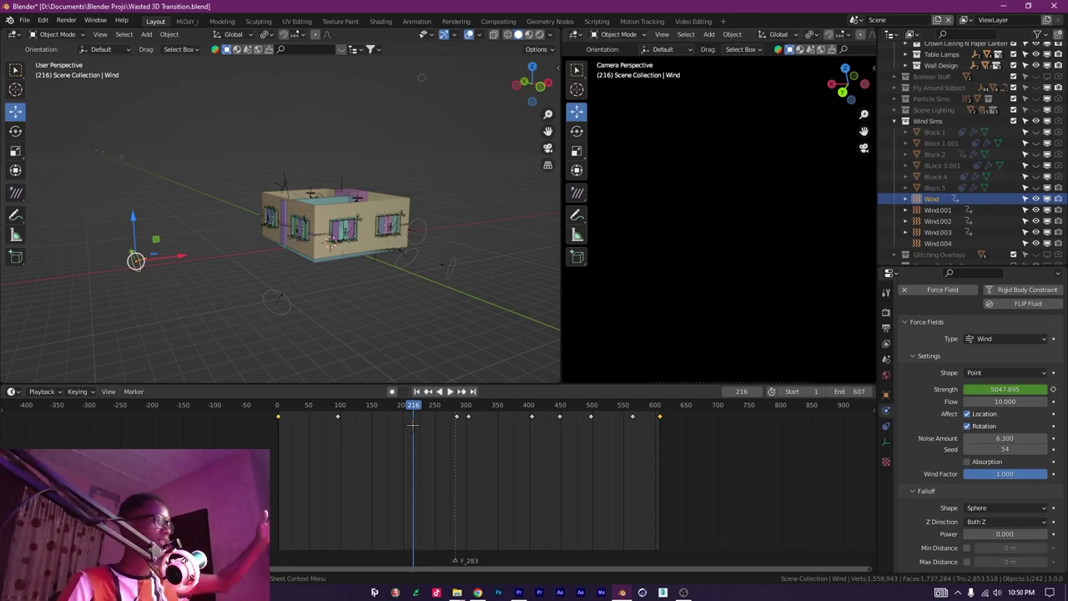
pyautogui.press('space')
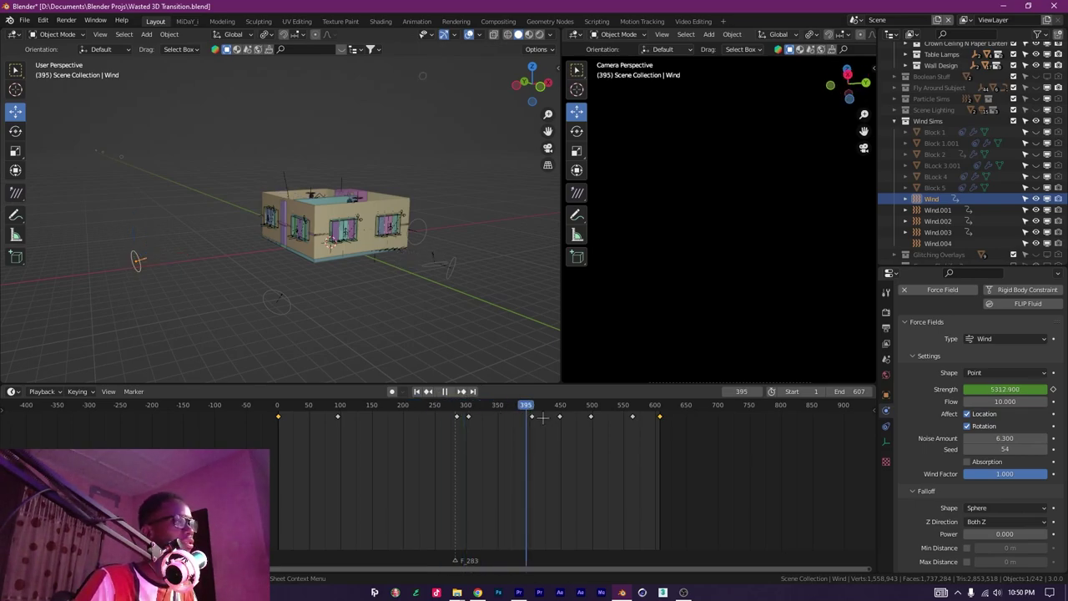
# Move to frame 530 and select each wind force field in turn, Wind.001 through Wind.004 and back to Wind, to compare their strengths.
pyautogui.moveTo(633, 432); pyautogui.dragTo(611, 438)
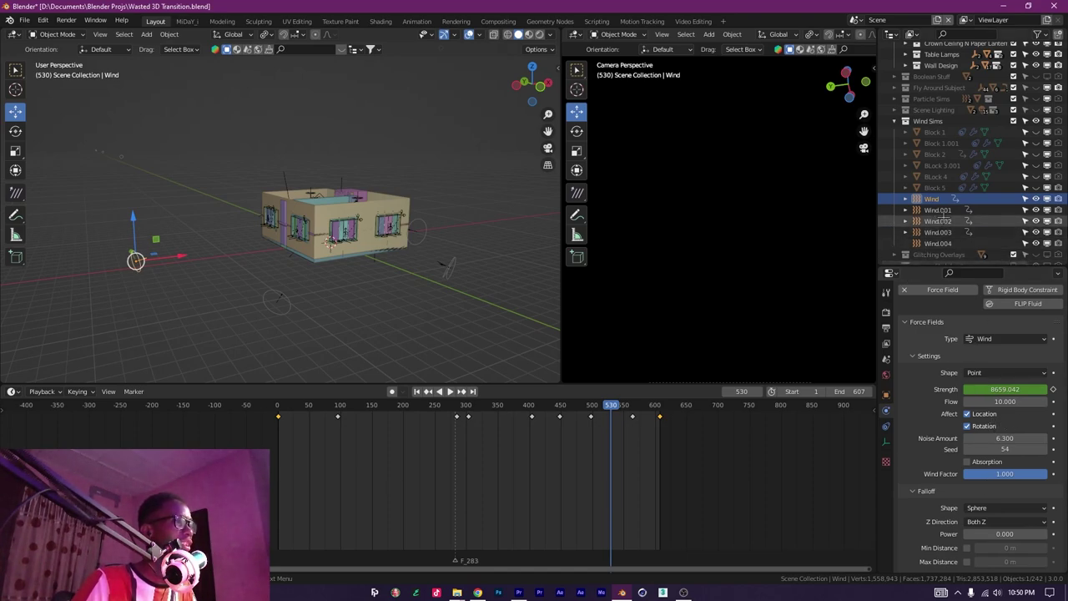
pyautogui.click(936, 210)
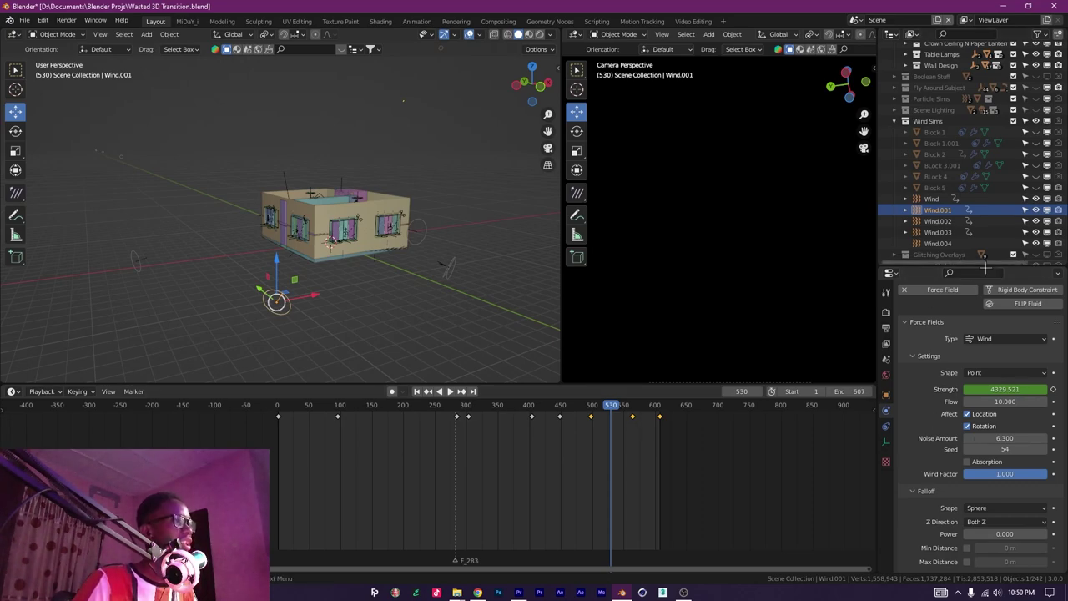
pyautogui.click(937, 220)
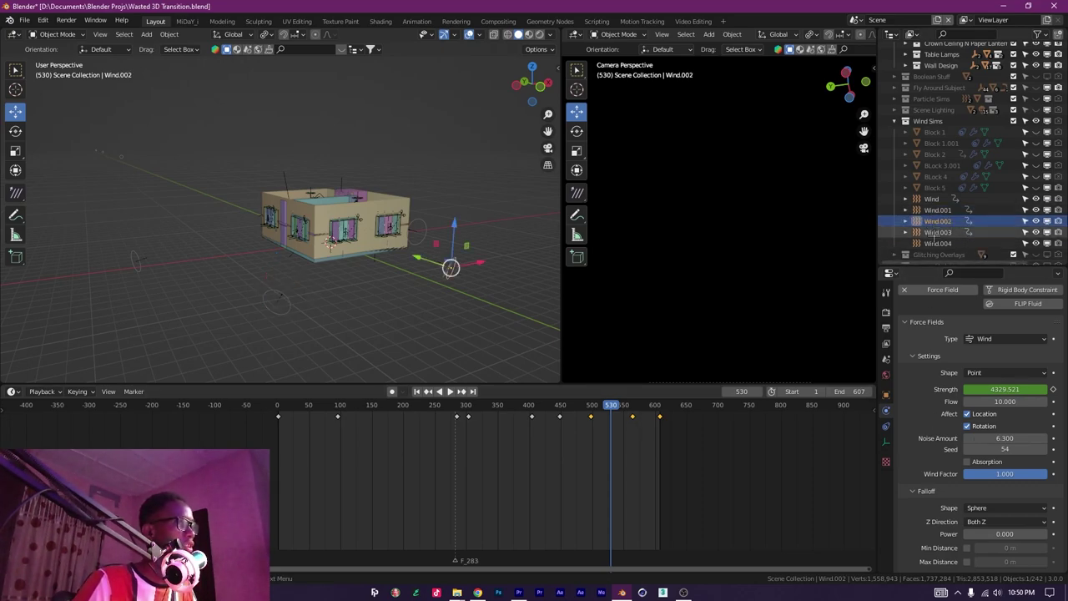
pyautogui.click(937, 232)
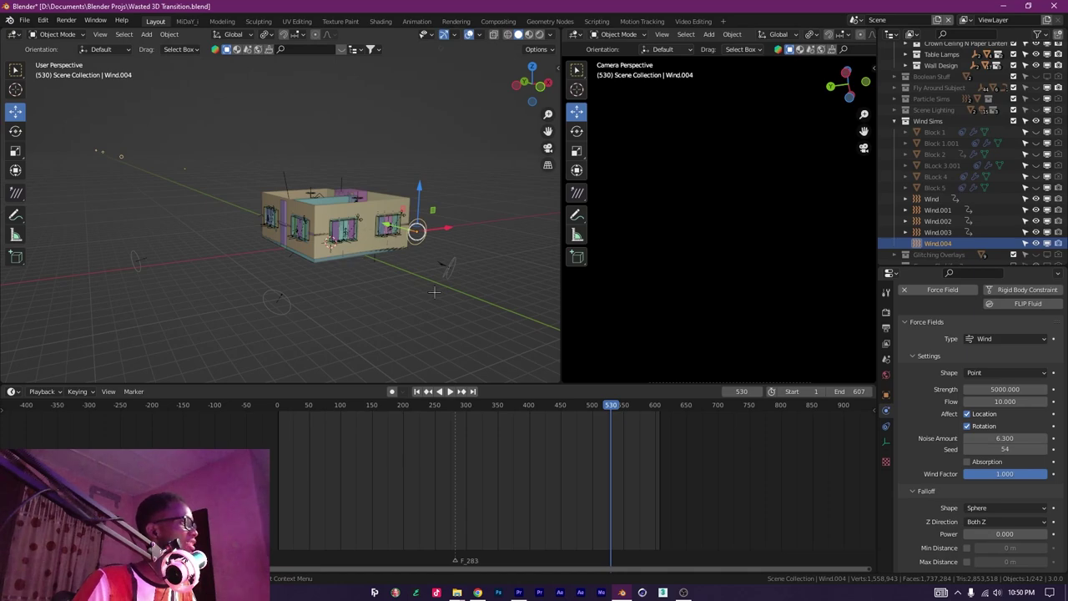
pyautogui.click(931, 199)
# Select the purple curtain hanging above the sofa inside the house and frame it for a close view of the cloth.
pyautogui.moveTo(404, 267); pyautogui.dragTo(296, 300)
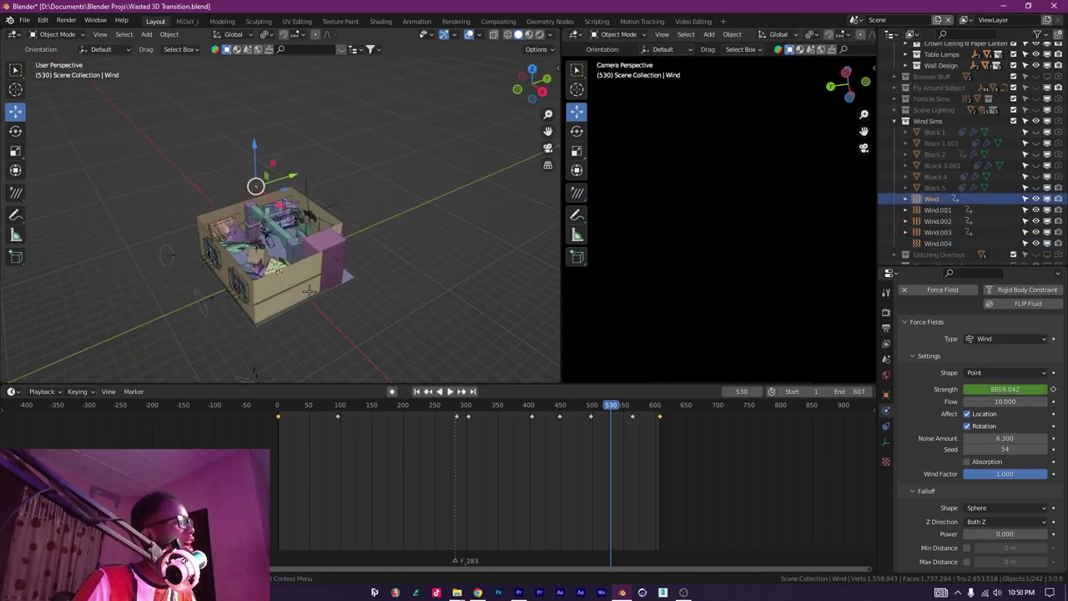
pyautogui.scroll(4, 310, 288)
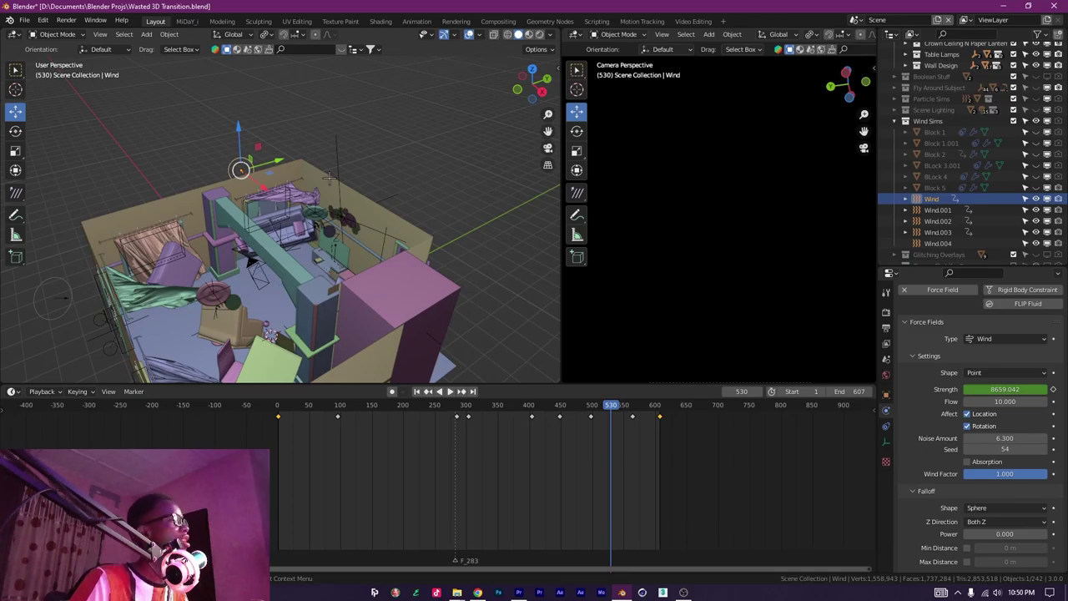
pyautogui.scroll(6, 331, 240)
pyautogui.moveTo(337, 243); pyautogui.dragTo(302, 240)
pyautogui.scroll(-3, 299, 235)
pyautogui.click(276, 193)
pyautogui.press('KP_Decimal')
pyautogui.scroll(3, 337, 290)
pyautogui.moveTo(372, 305)
pyautogui.mouseDown()
pyautogui.moveTo(337, 291)
pyautogui.moveTo(386, 310)
pyautogui.mouseUp()
pyautogui.scroll(4, 337, 290)
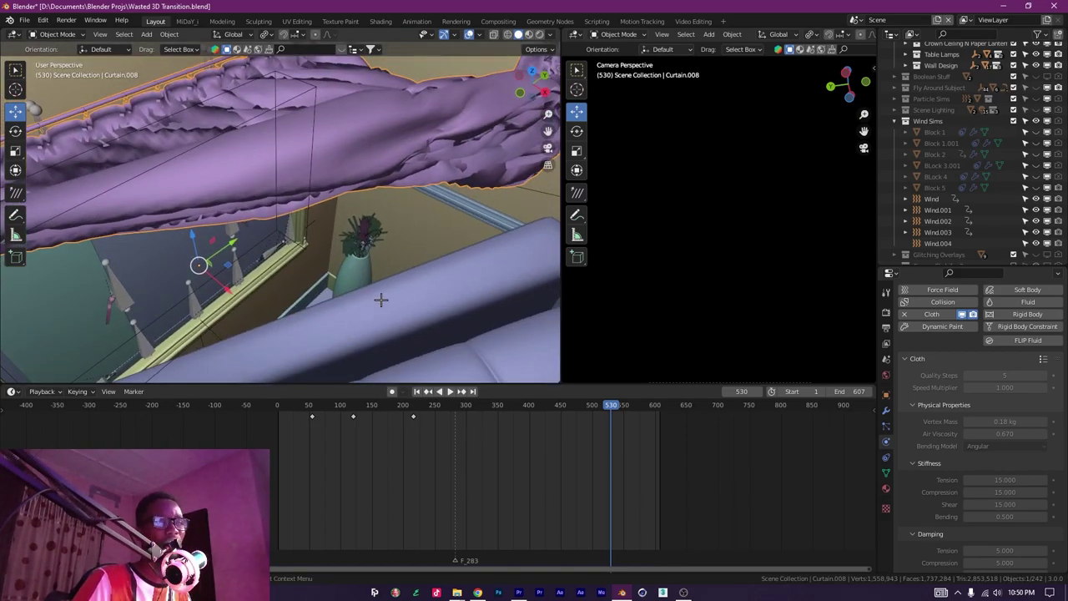
# Return to frame 1 and examine the simulated curtain's shape from several angles around its rod.
pyautogui.scroll(-10, 395, 285)
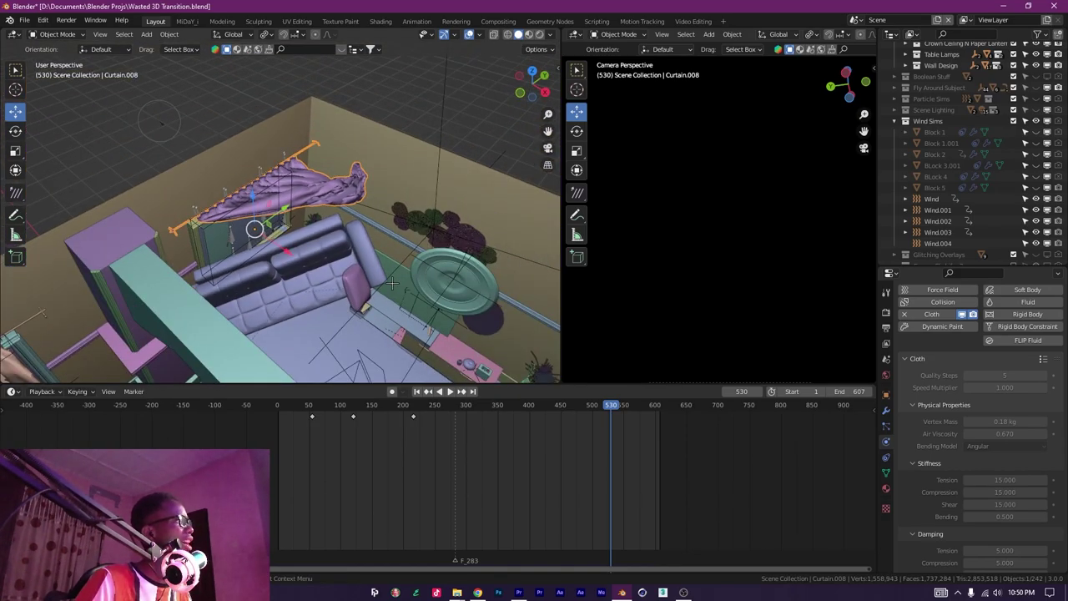
pyautogui.moveTo(319, 241); pyautogui.dragTo(311, 229)
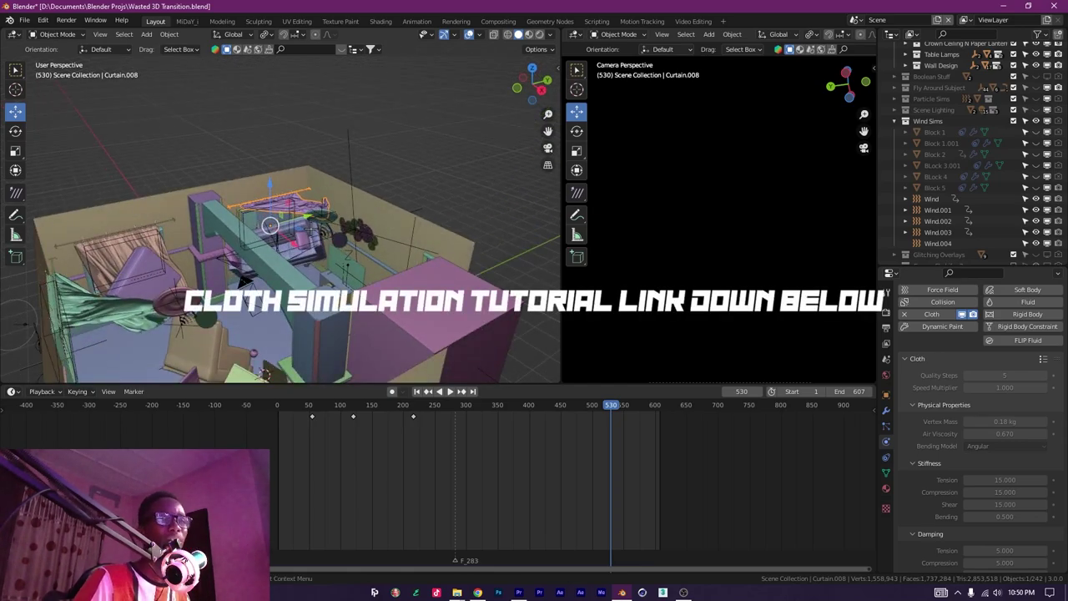
pyautogui.scroll(7, 325, 232)
pyautogui.moveTo(325, 232); pyautogui.dragTo(302, 232)
pyautogui.hotkey('shift', 'Left')
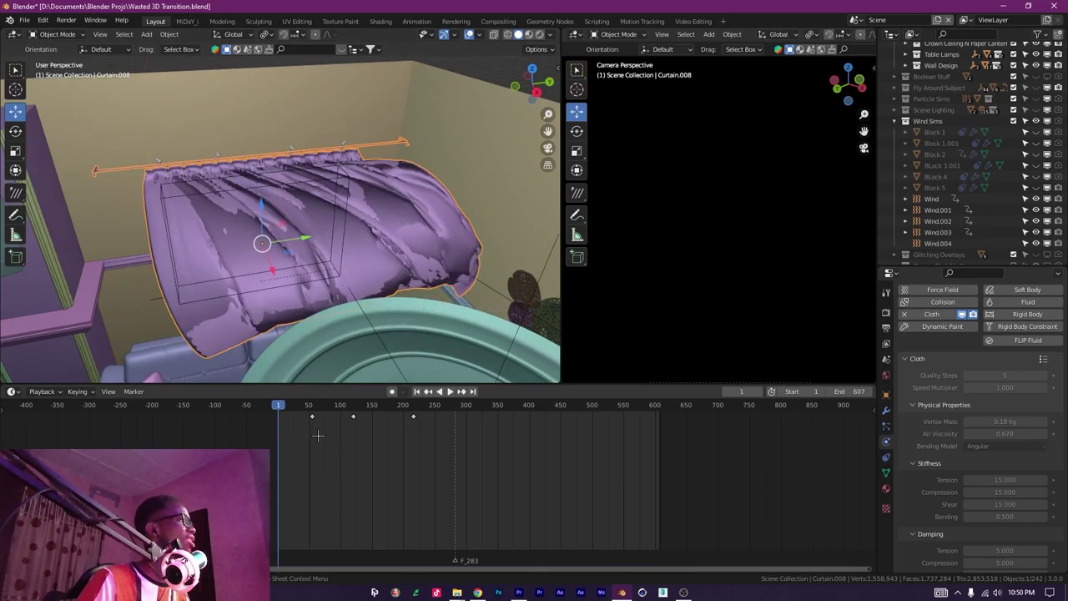
pyautogui.moveTo(119, 197); pyautogui.dragTo(190, 214)
pyautogui.scroll(4, 219, 223)
pyautogui.scroll(-4, 221, 224)
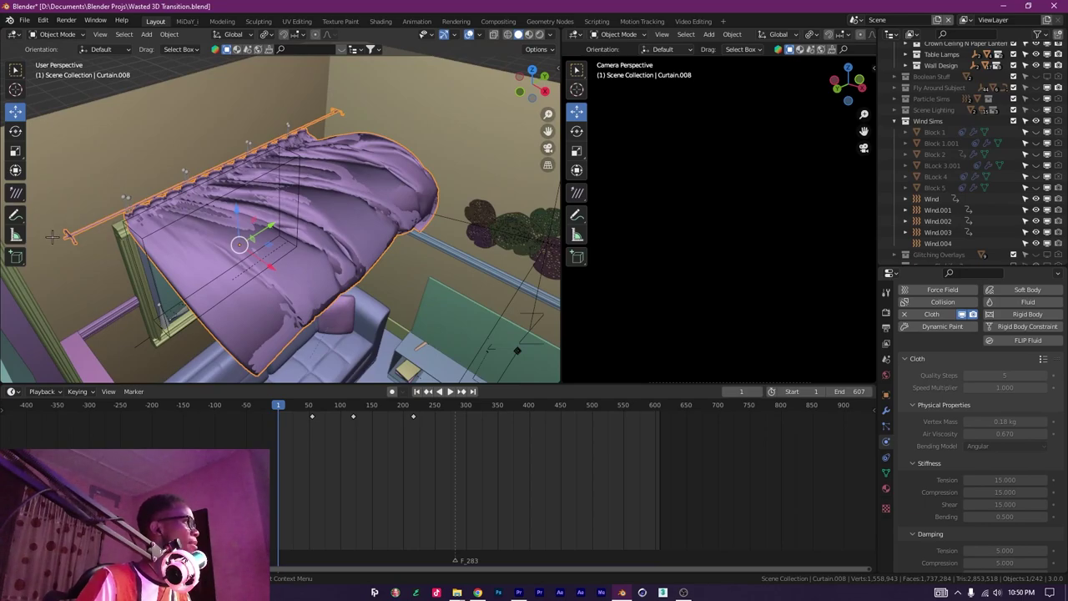
# Enter Edit Mode on the curtain and select only the vertices belonging to its Curtain Hold vertex group.
pyautogui.press('Tab')
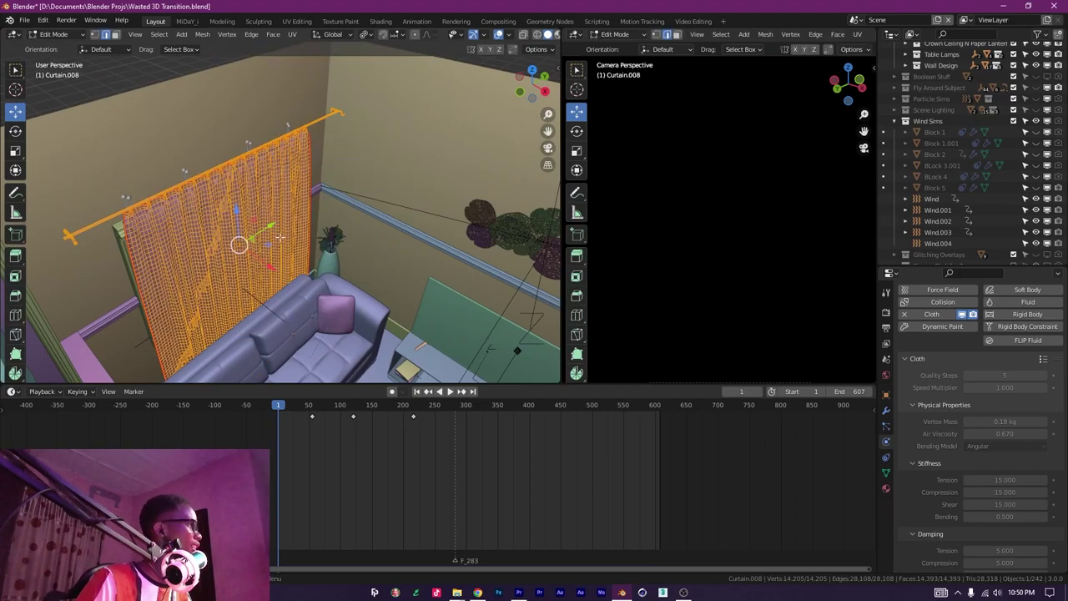
pyautogui.moveTo(196, 204); pyautogui.dragTo(250, 194)
pyautogui.click(334, 163)
pyautogui.scroll(4, 332, 167)
pyautogui.click(886, 473)
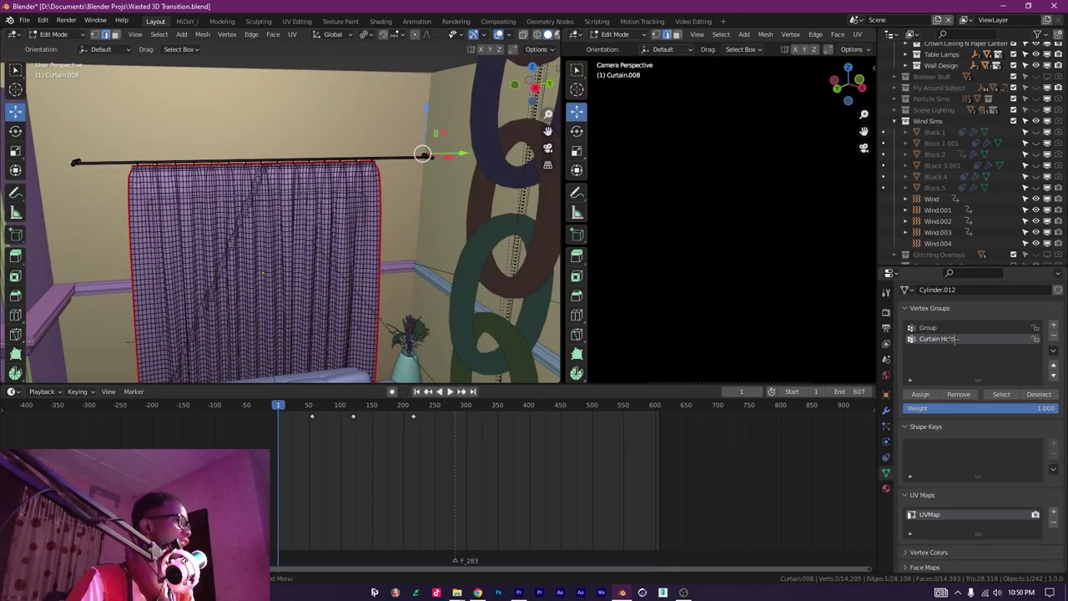
pyautogui.click(1002, 395)
pyautogui.scroll(4, 263, 189)
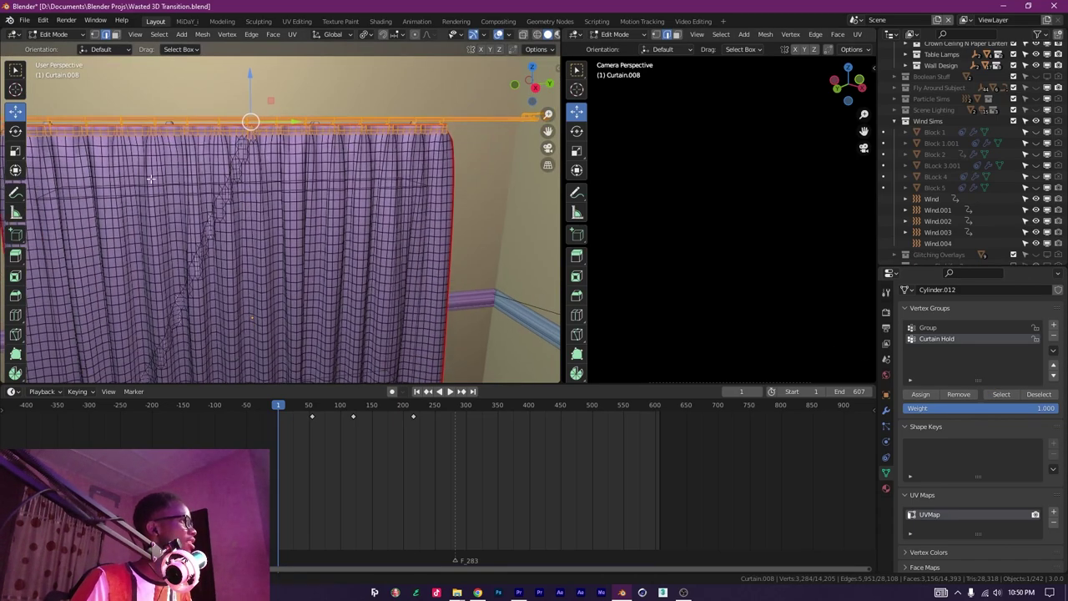
# Inspect the Curtain Hold vertices along the rod and the rest of the curtain mesh, and return to Object Mode.
pyautogui.moveTo(517, 223); pyautogui.dragTo(363, 230)
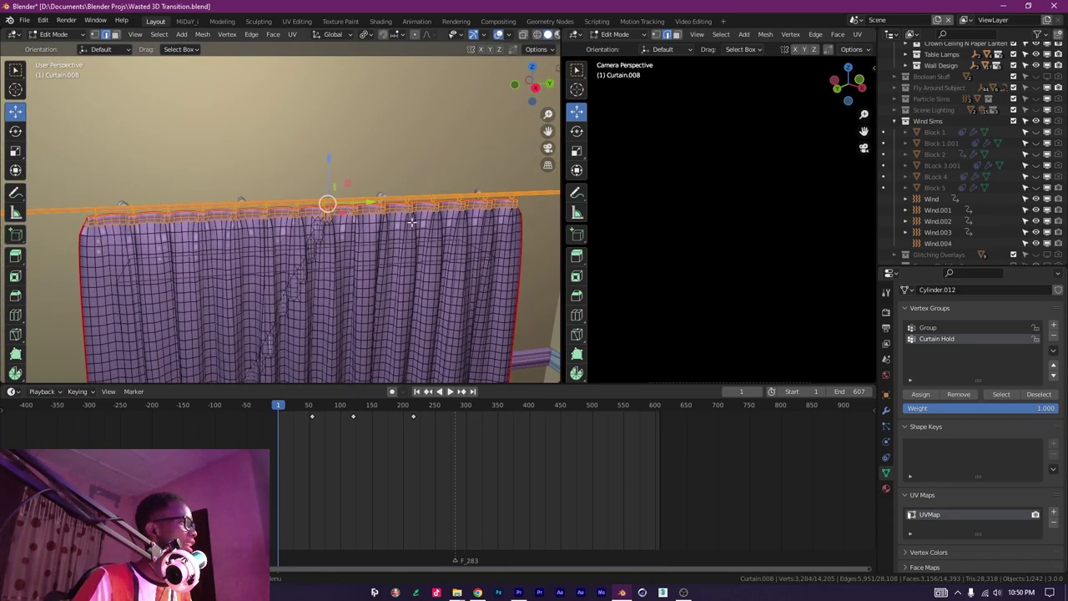
pyautogui.scroll(-3, 426, 221)
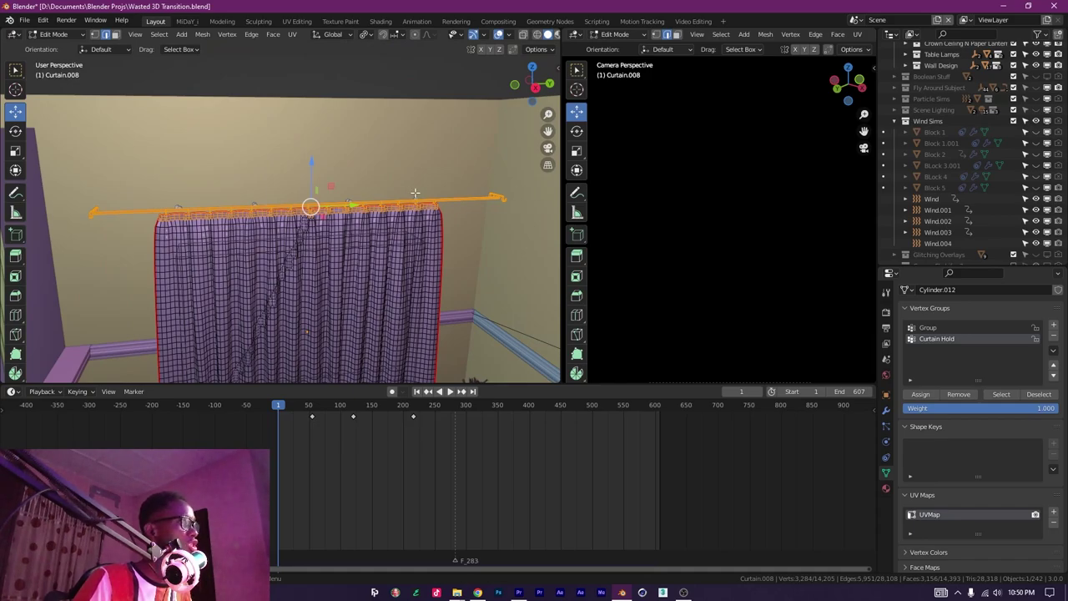
pyautogui.moveTo(464, 220); pyautogui.dragTo(448, 119)
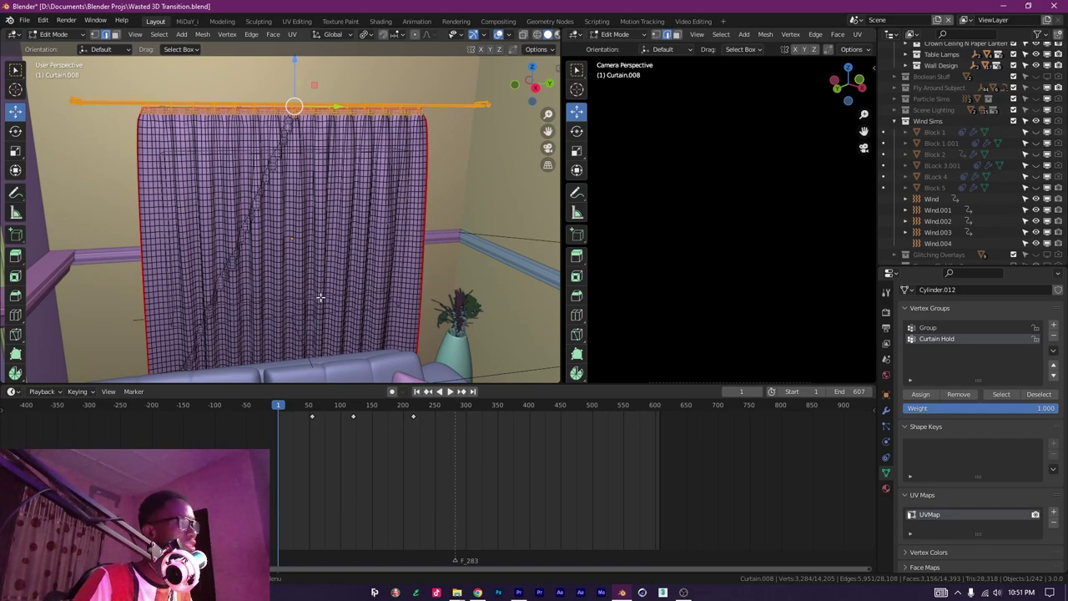
pyautogui.moveTo(288, 205); pyautogui.dragTo(300, 247)
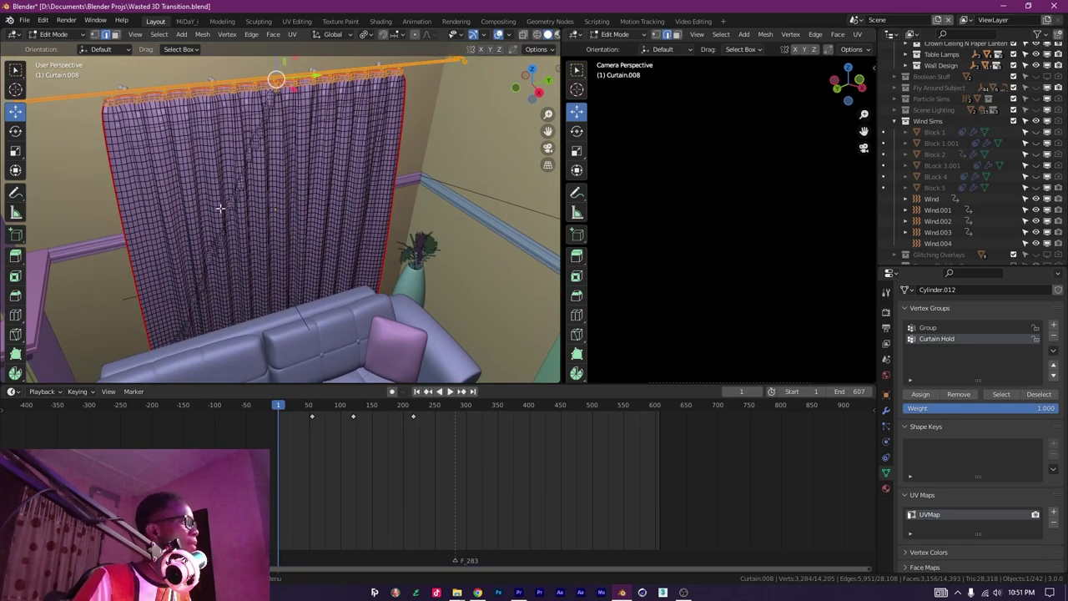
pyautogui.scroll(-3, 352, 274)
pyautogui.moveTo(351, 273)
pyautogui.mouseDown()
pyautogui.moveTo(281, 236)
pyautogui.moveTo(239, 233)
pyautogui.moveTo(347, 252)
pyautogui.mouseUp()
pyautogui.press('Tab')
# Show the curtain's cloth field weights and scrub from frame 1 to frame 163 to examine the keyframed Wind weight.
pyautogui.scroll(-3, 347, 253)
pyautogui.scroll(-5, 346, 253)
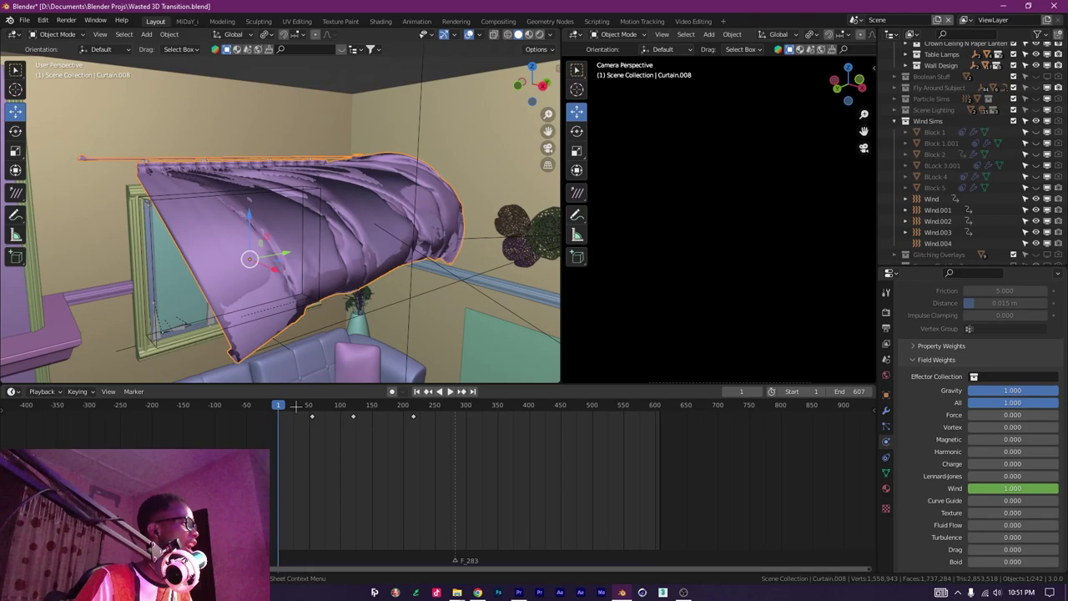
pyautogui.moveTo(296, 405); pyautogui.dragTo(380, 417)
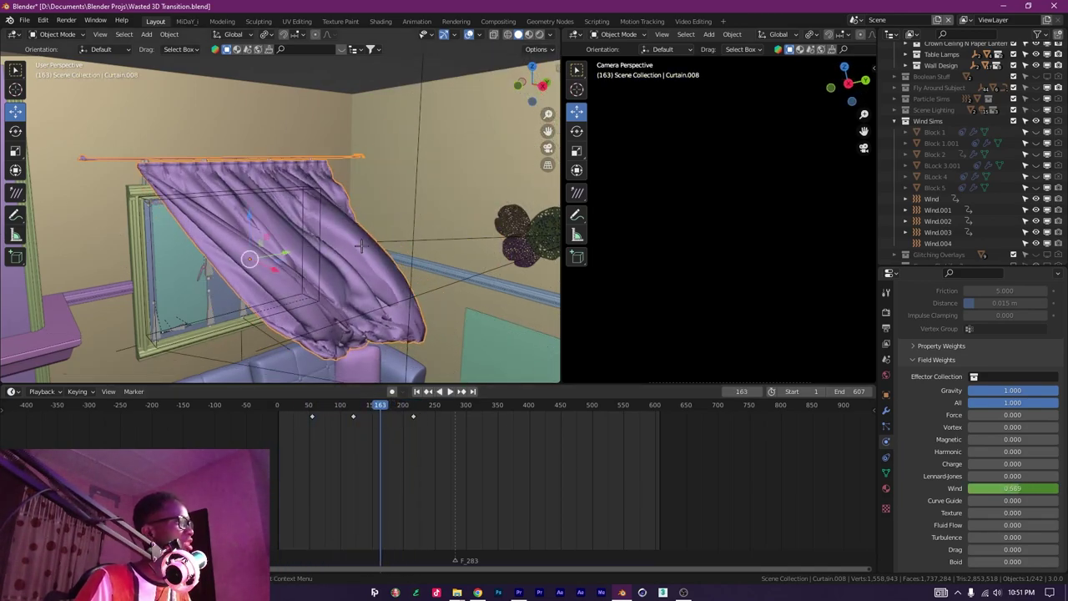
# Review the curtain's cloth settings, from physical properties, stiffness and damping through cache, pin group and collisions to the field weights.
pyautogui.scroll(15, 957, 422)
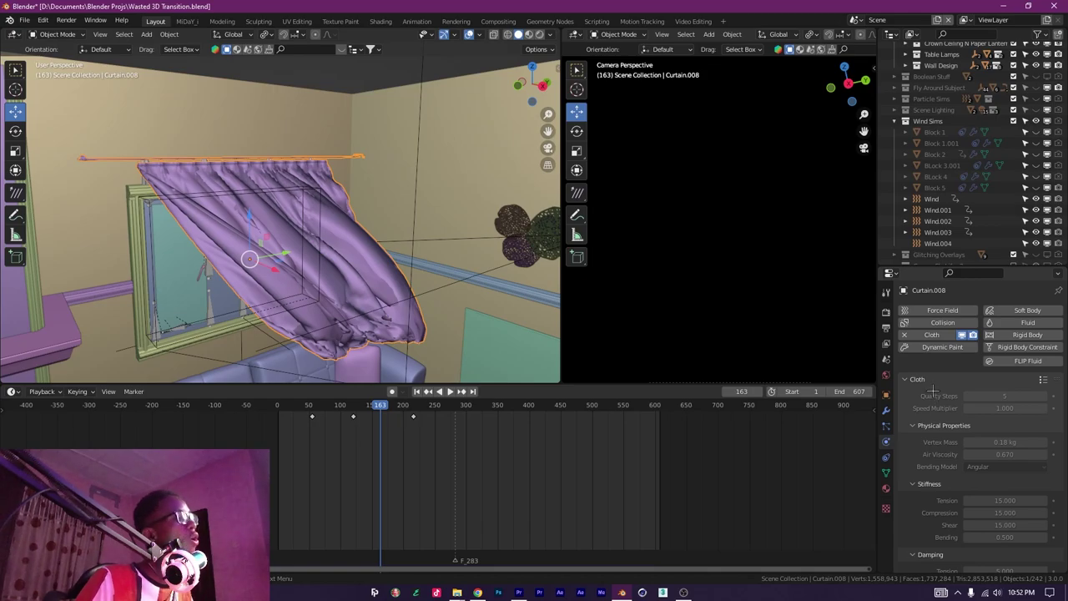
pyautogui.scroll(-4, 921, 375)
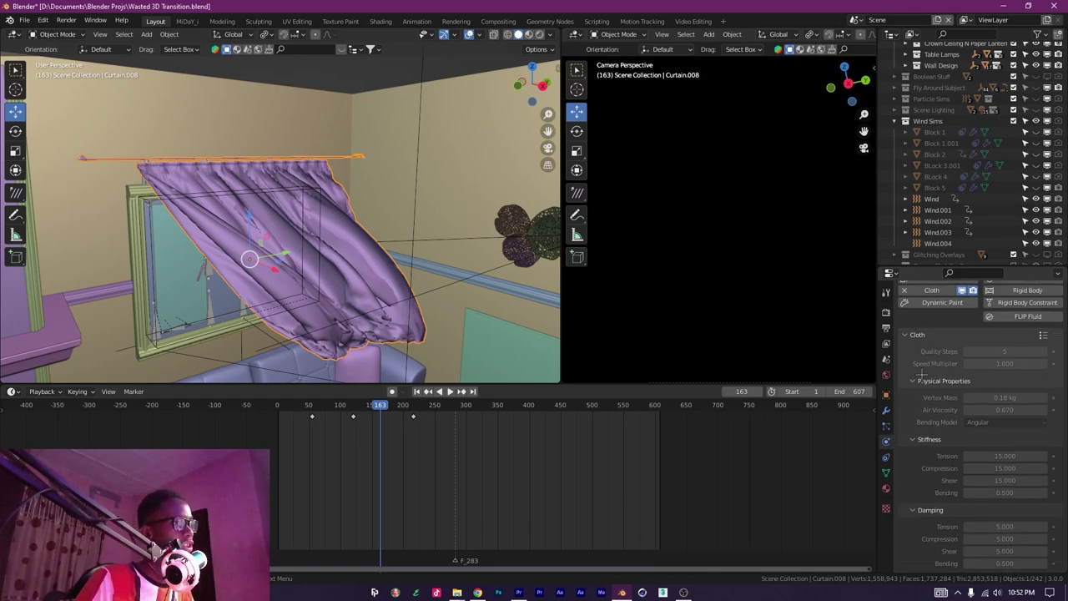
pyautogui.scroll(-4, 921, 376)
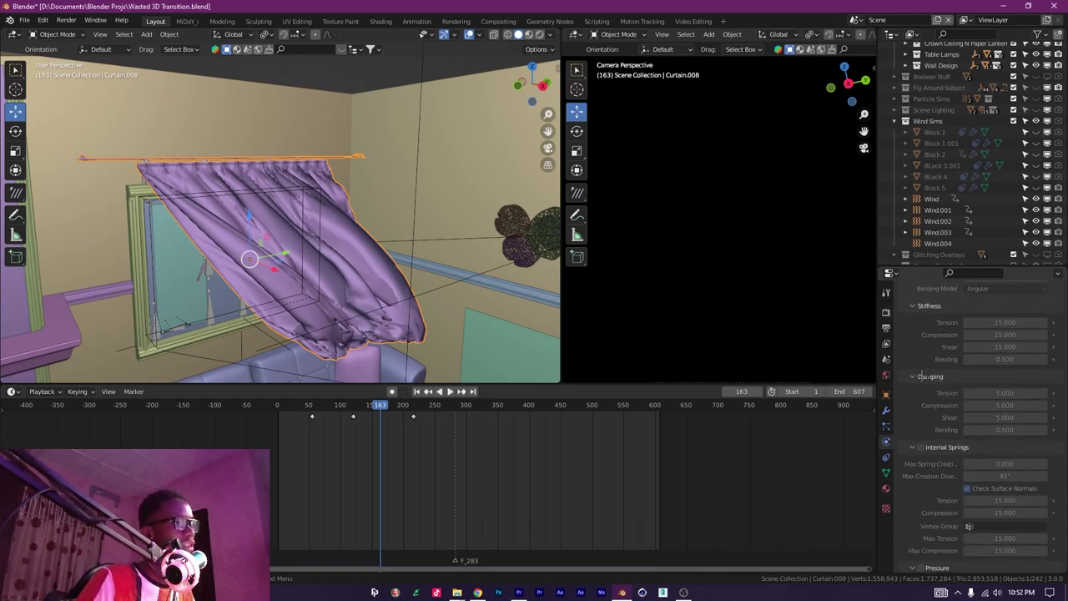
pyautogui.scroll(-5, 921, 375)
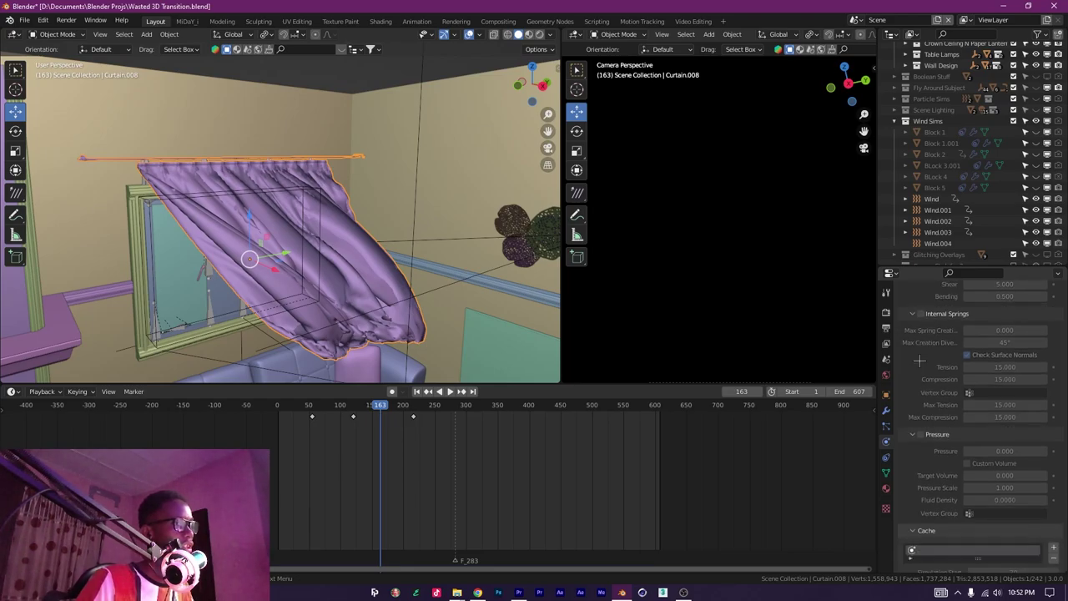
pyautogui.scroll(-5, 918, 359)
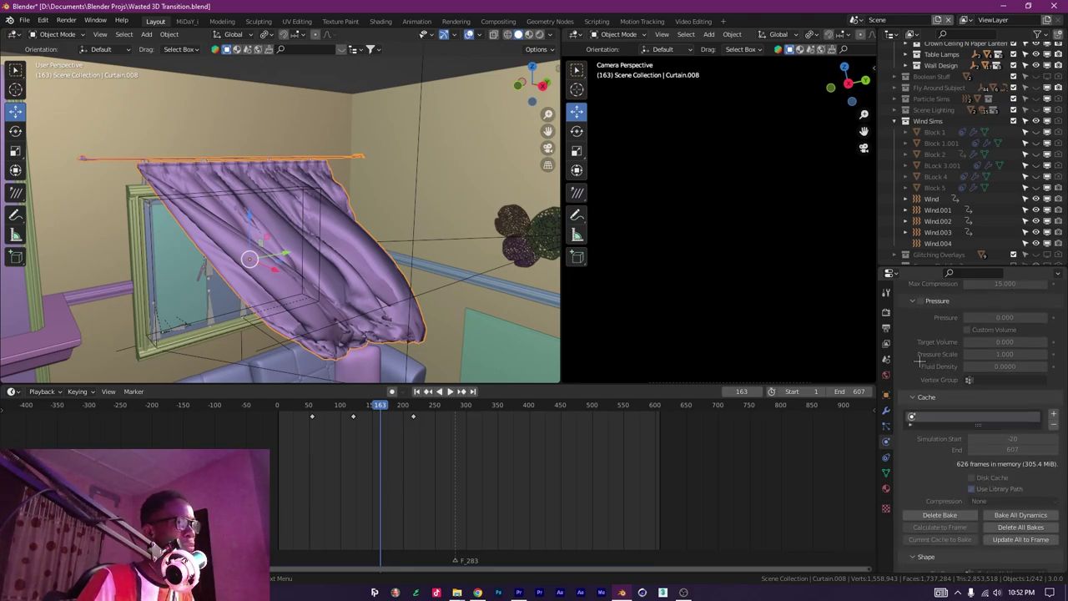
pyautogui.scroll(-2, 918, 359)
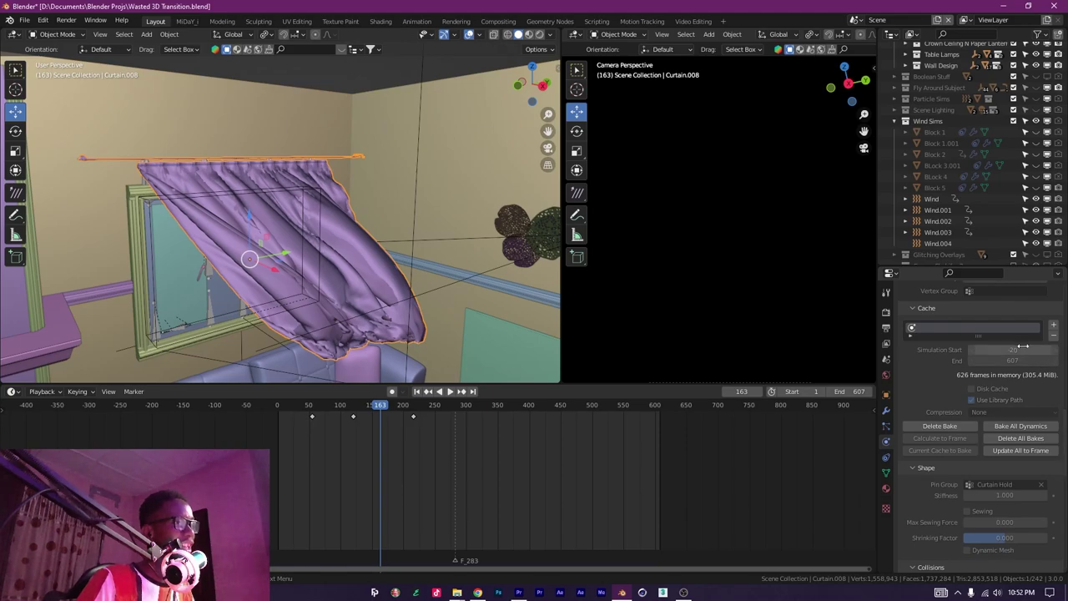
pyautogui.scroll(-2, 948, 365)
pyautogui.scroll(-5, 948, 365)
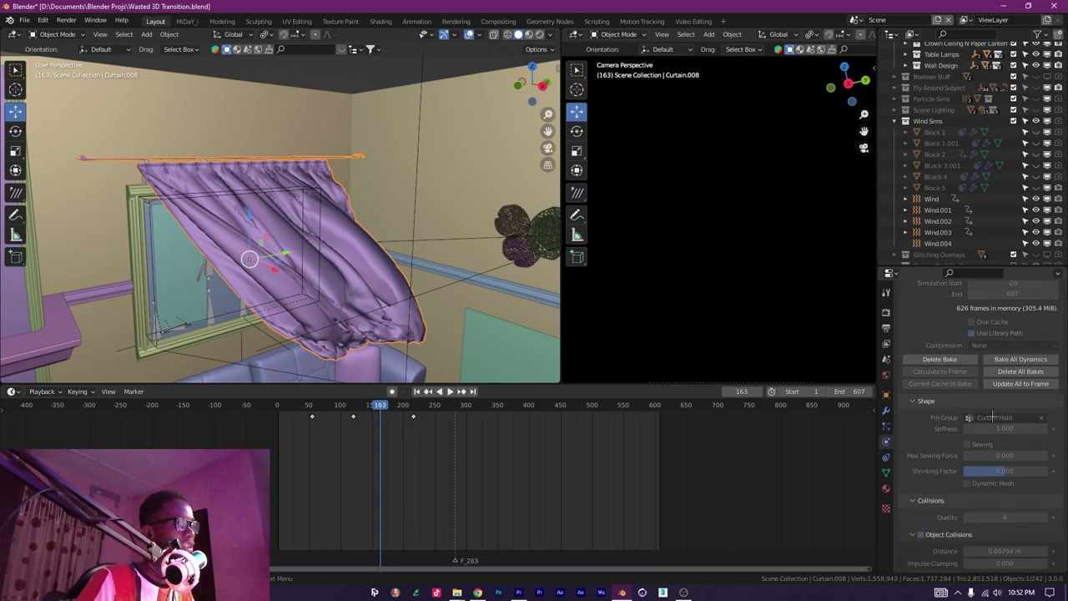
pyautogui.scroll(-1, 985, 405)
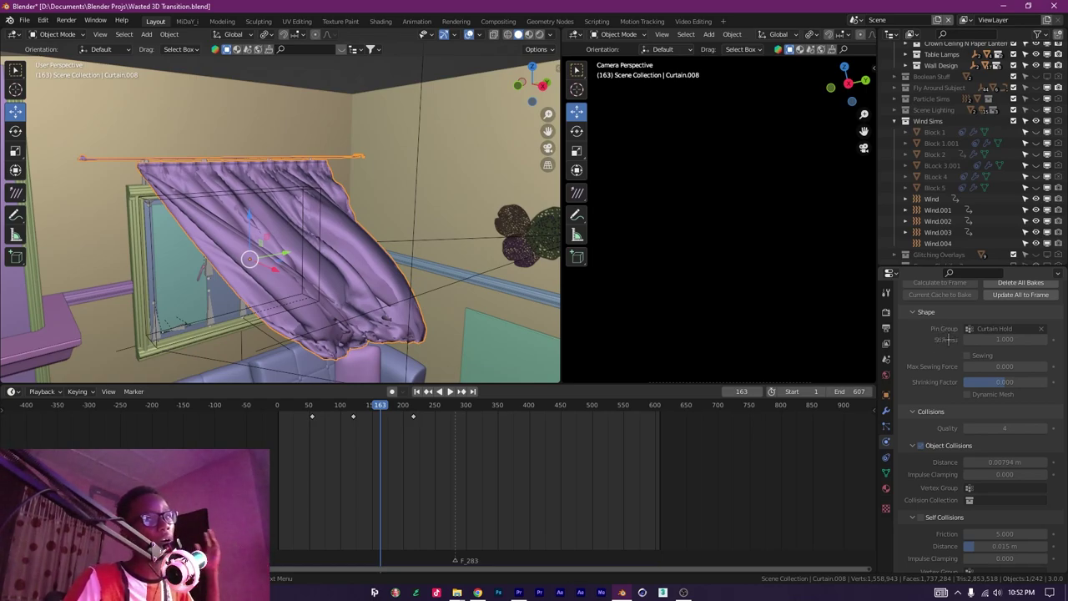
pyautogui.scroll(-2, 945, 328)
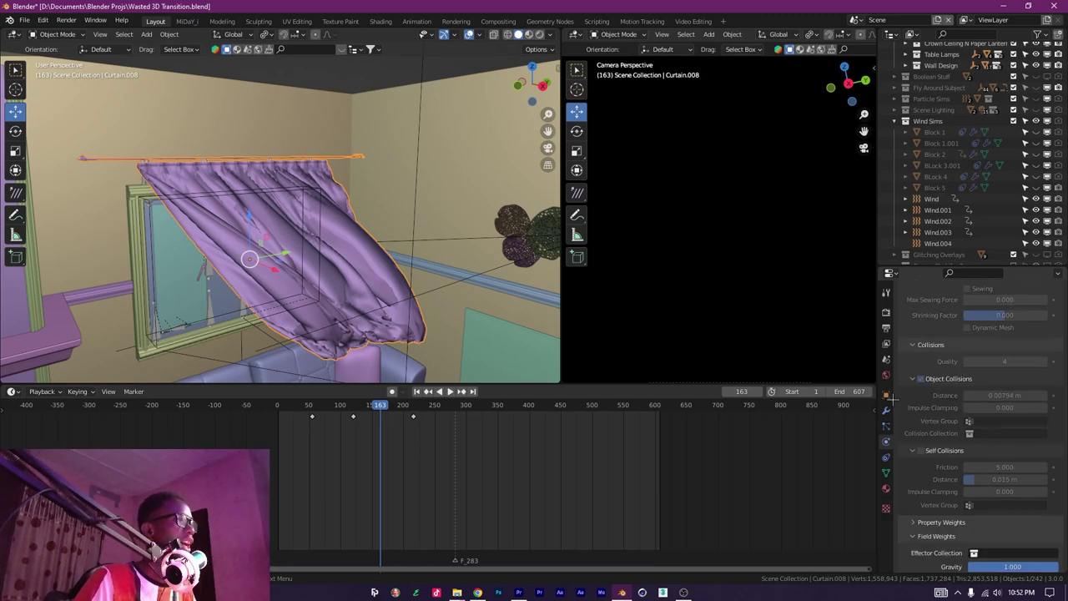
pyautogui.scroll(-1, 920, 440)
# Select the First Sofa object beneath the curtain and enter Edit Mode to examine how dense its mesh is.
pyautogui.scroll(3, 340, 360)
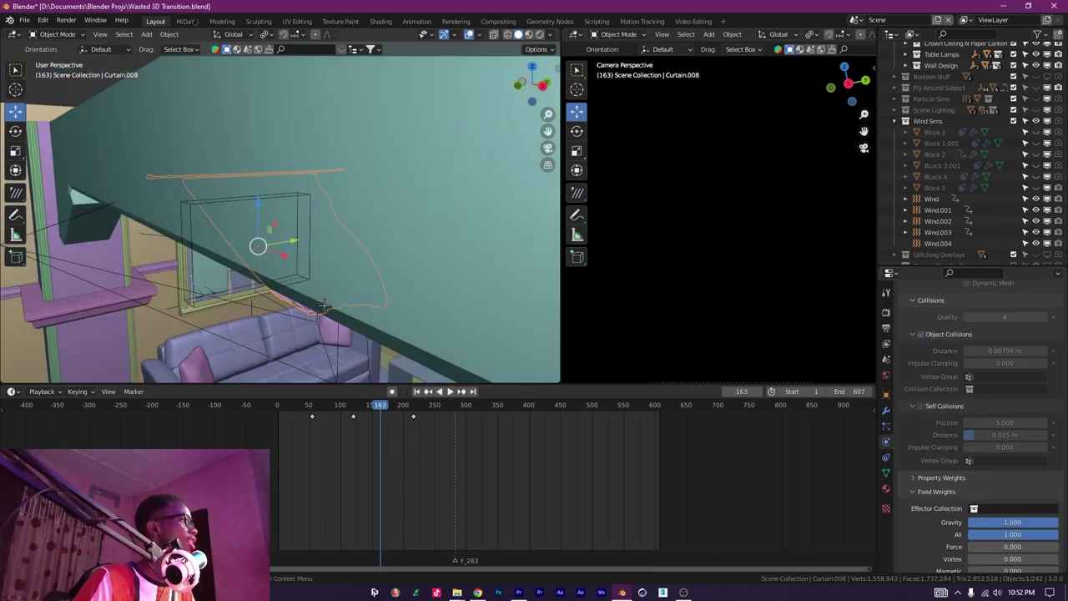
pyautogui.moveTo(327, 339); pyautogui.dragTo(357, 266)
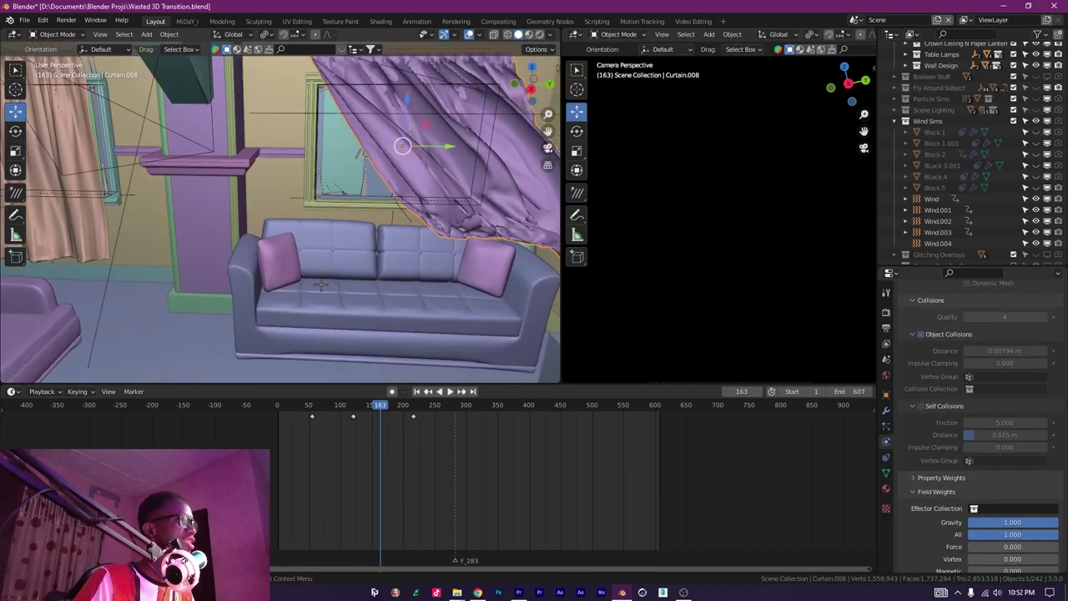
pyautogui.scroll(-4, 320, 284)
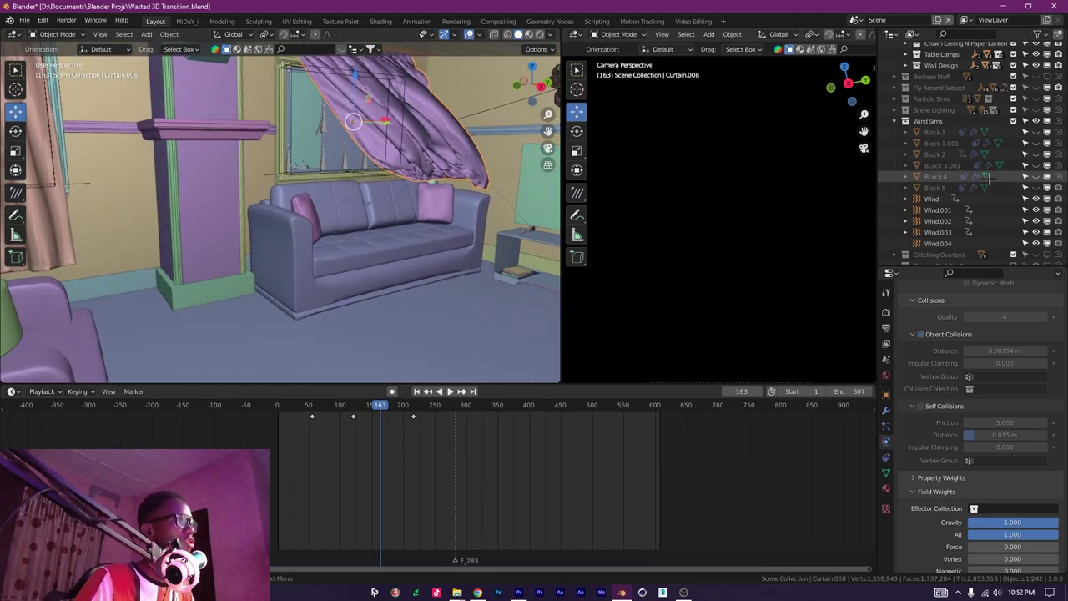
pyautogui.scroll(3, 365, 243)
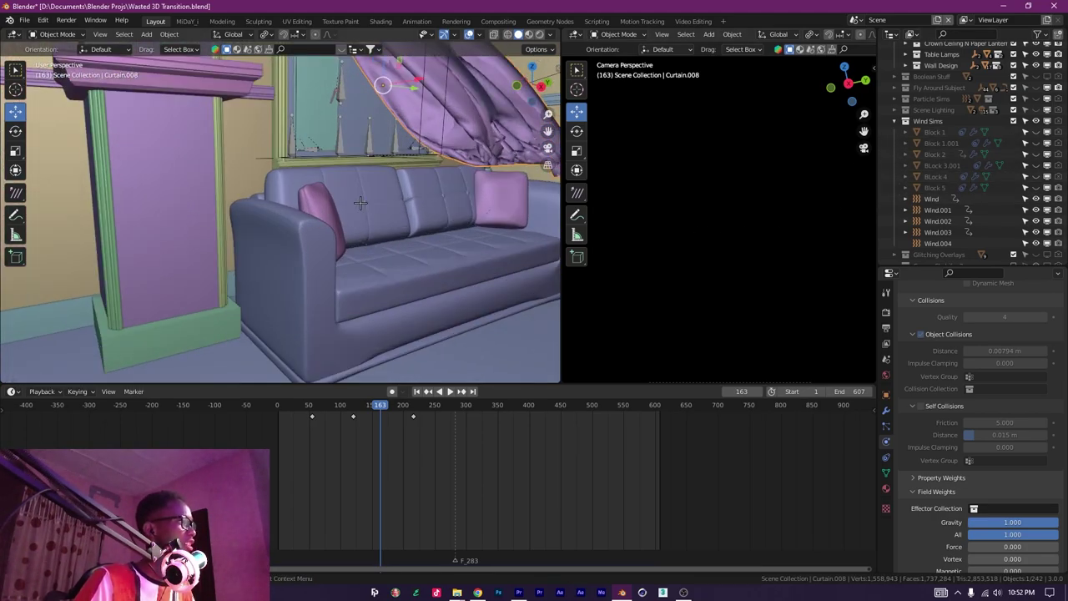
pyautogui.click(367, 216)
pyautogui.press('Tab')
pyautogui.scroll(4, 337, 266)
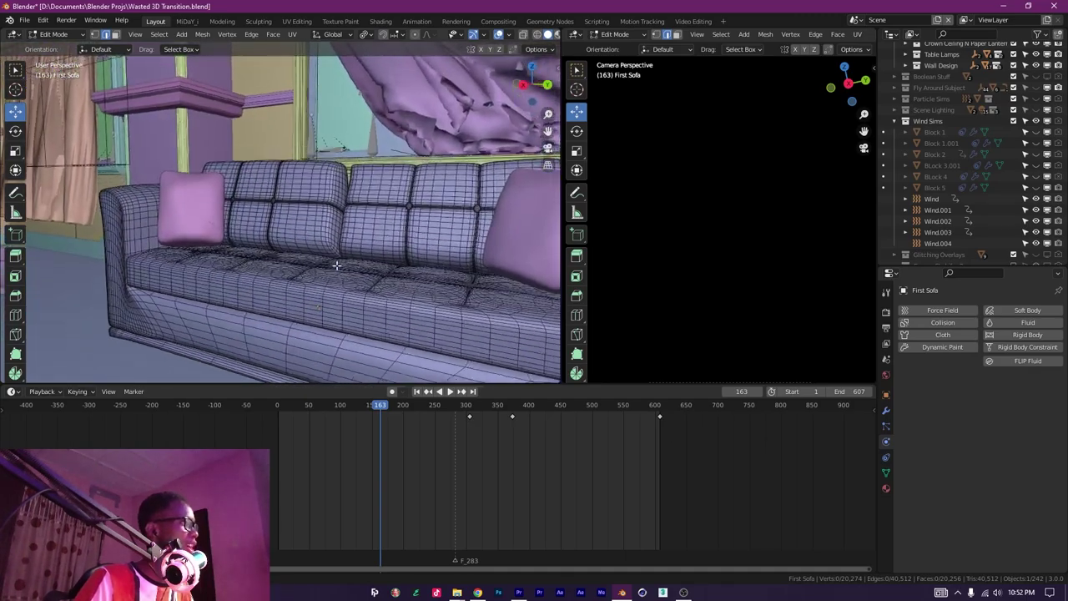
pyautogui.moveTo(336, 265); pyautogui.dragTo(469, 274)
pyautogui.moveTo(400, 259); pyautogui.dragTo(301, 252)
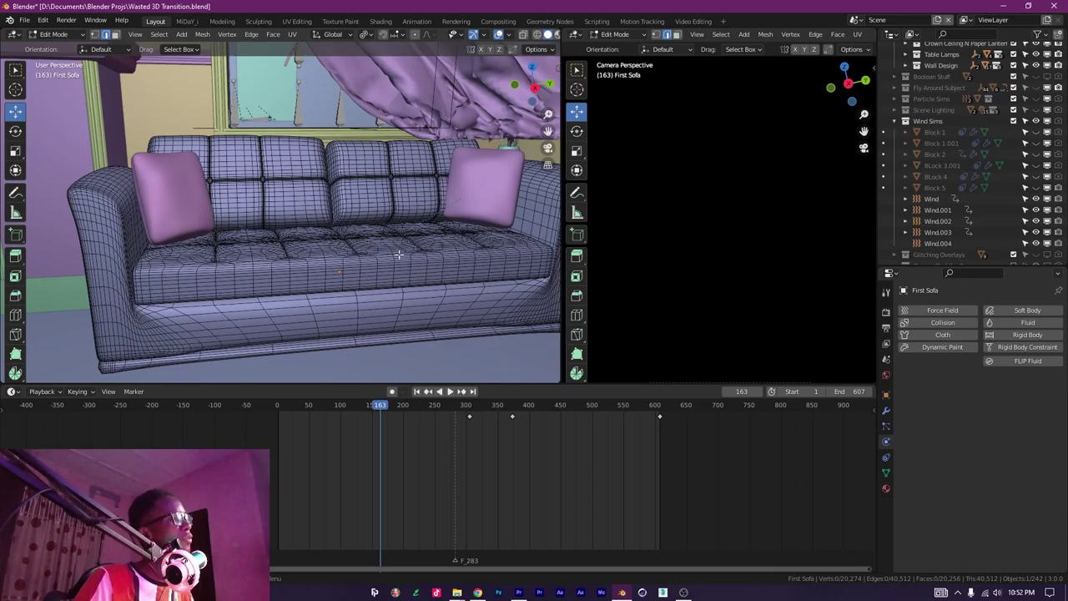
# Examine the First Sofa mesh from different sides and return to Object Mode.
pyautogui.scroll(-3, 365, 262)
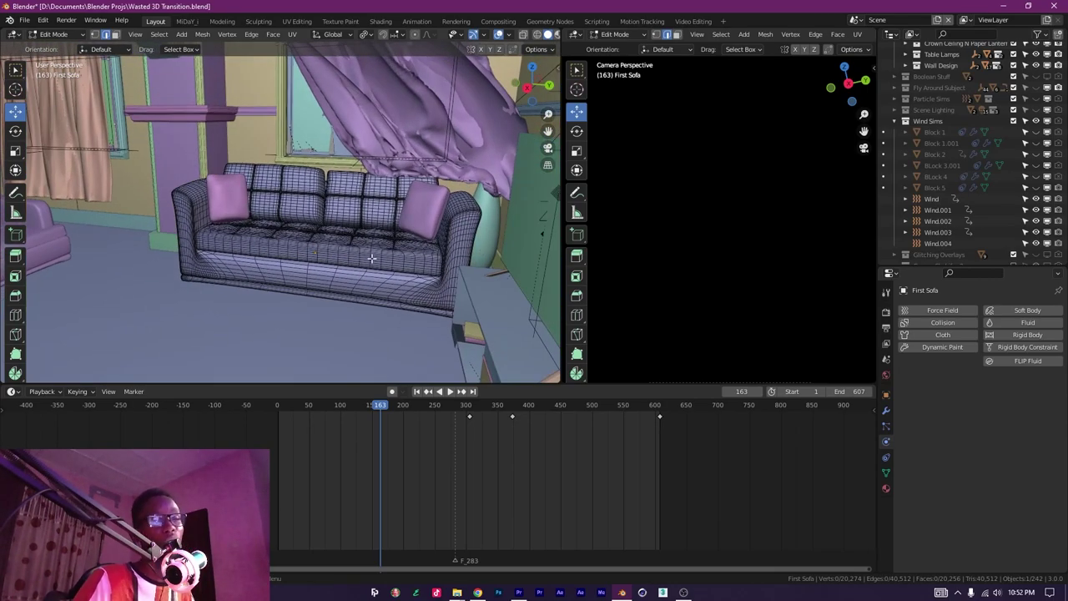
pyautogui.moveTo(364, 251); pyautogui.dragTo(397, 242)
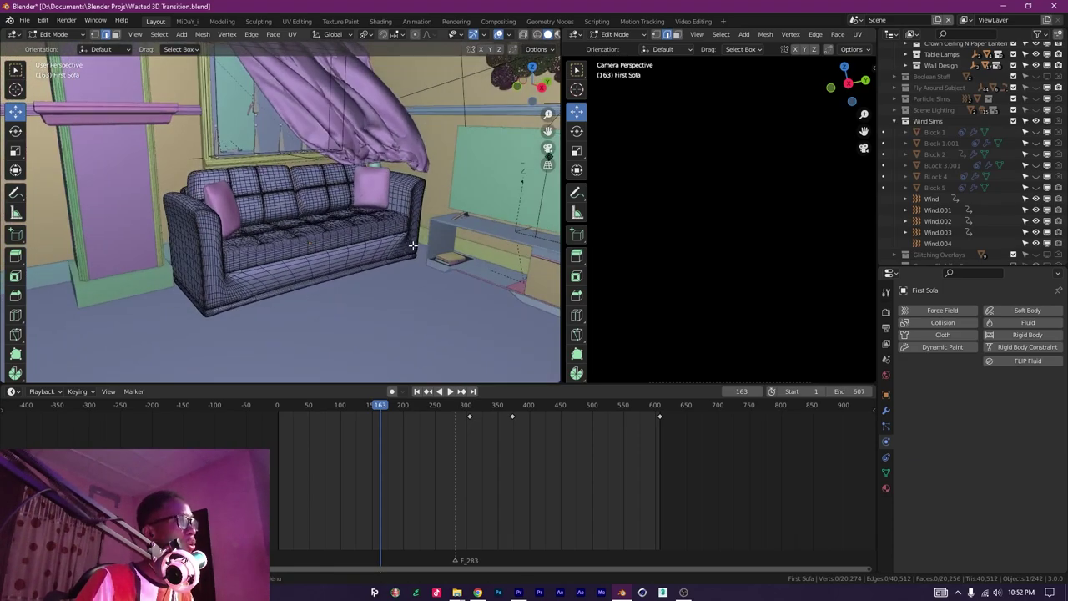
pyautogui.press('a')
pyautogui.press('Tab')
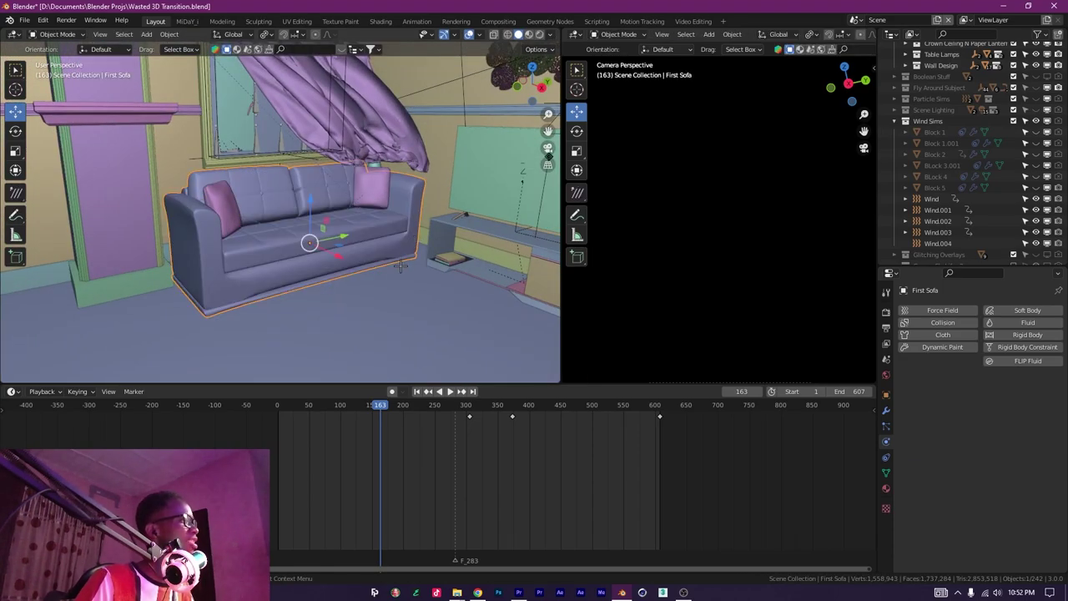
# Unhide Block 1 in the Wind Sims collection and select it to show its Collision physics settings.
pyautogui.click(1036, 132)
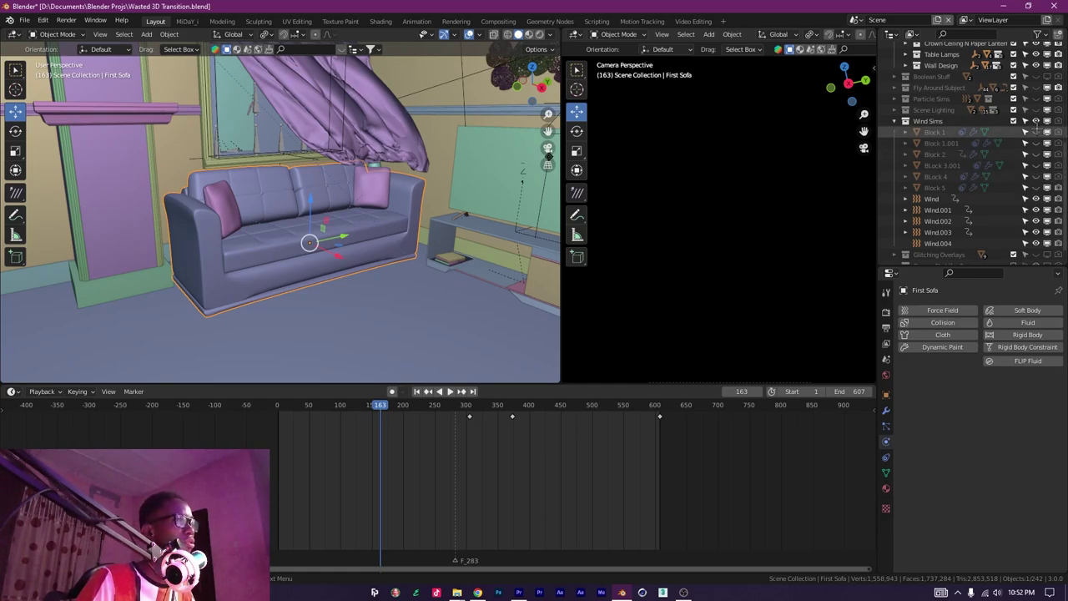
pyautogui.scroll(4, 300, 248)
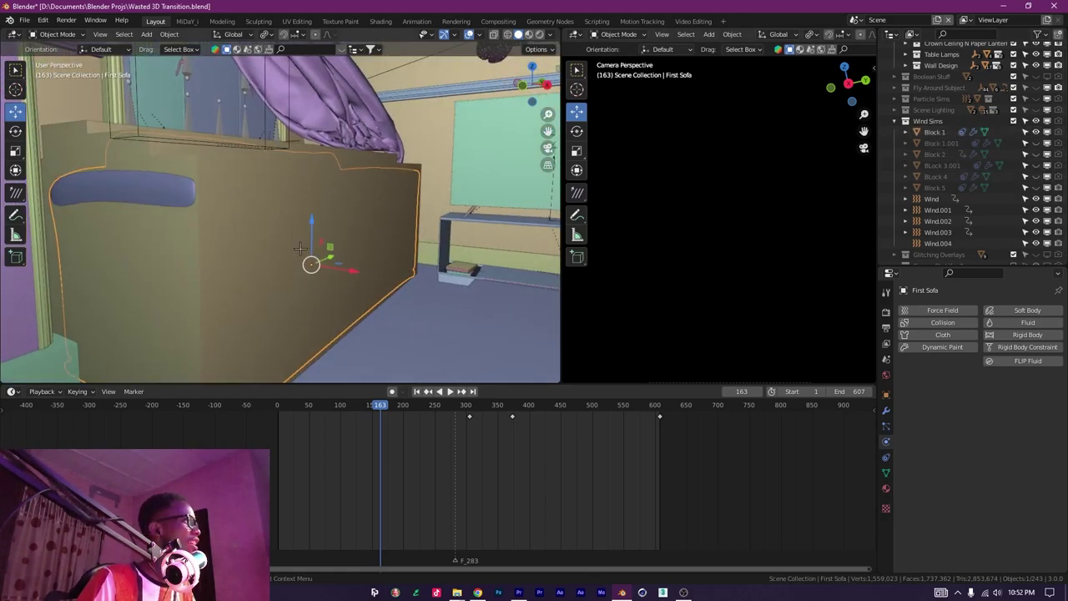
pyautogui.click(277, 254)
pyautogui.scroll(4, 278, 267)
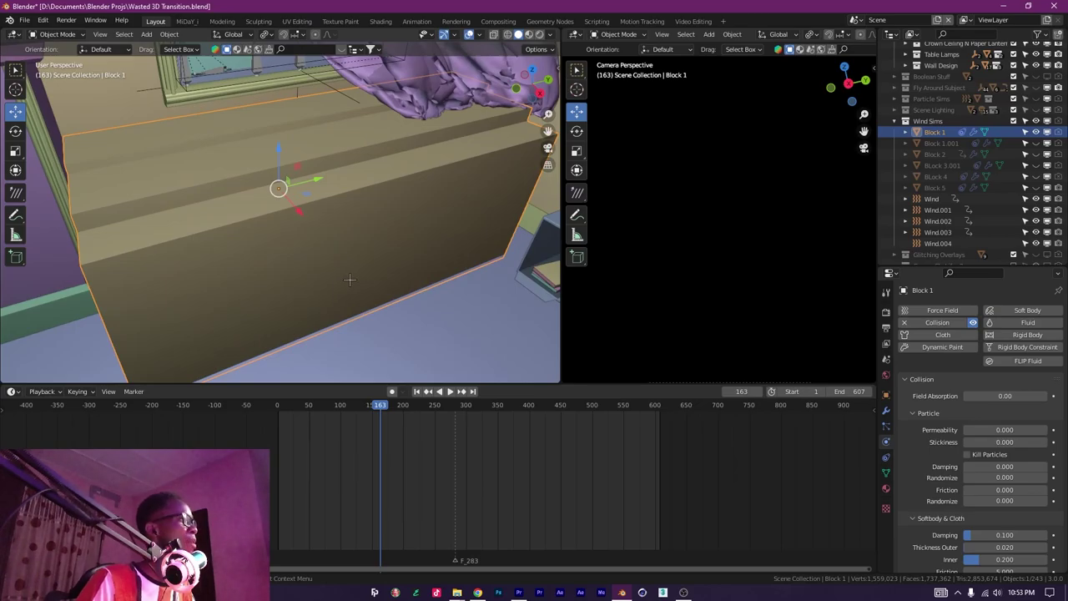
# Enter Edit Mode on Block 1 and select its whole mesh to examine how simple the geometry is.
pyautogui.press('Tab')
pyautogui.moveTo(281, 262); pyautogui.dragTo(347, 274)
pyautogui.scroll(-4, 309, 240)
pyautogui.press('a')
pyautogui.scroll(4, 396, 250)
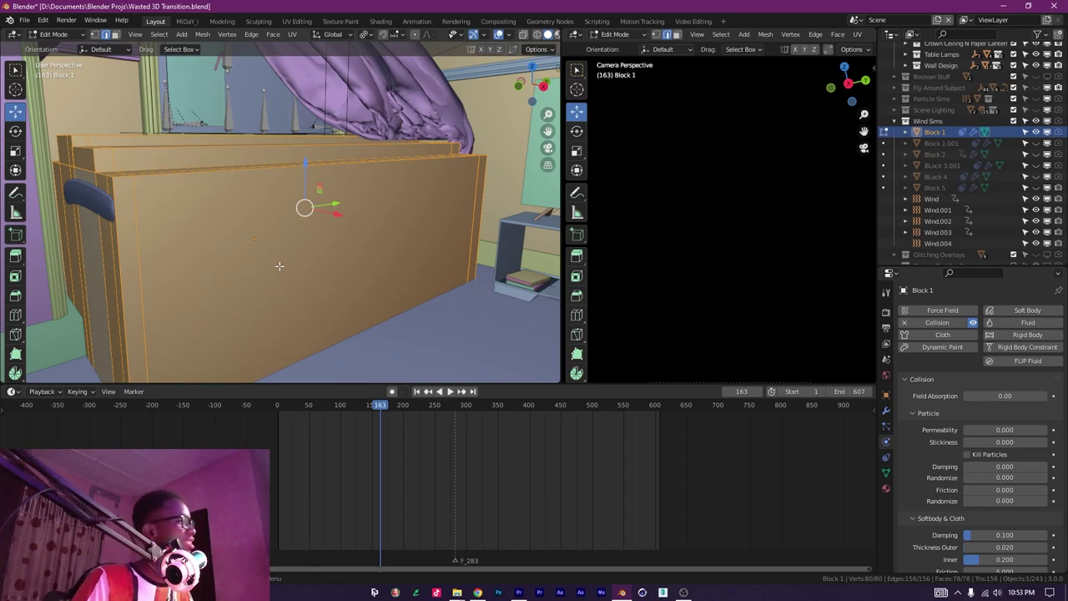
pyautogui.moveTo(341, 245); pyautogui.dragTo(320, 362)
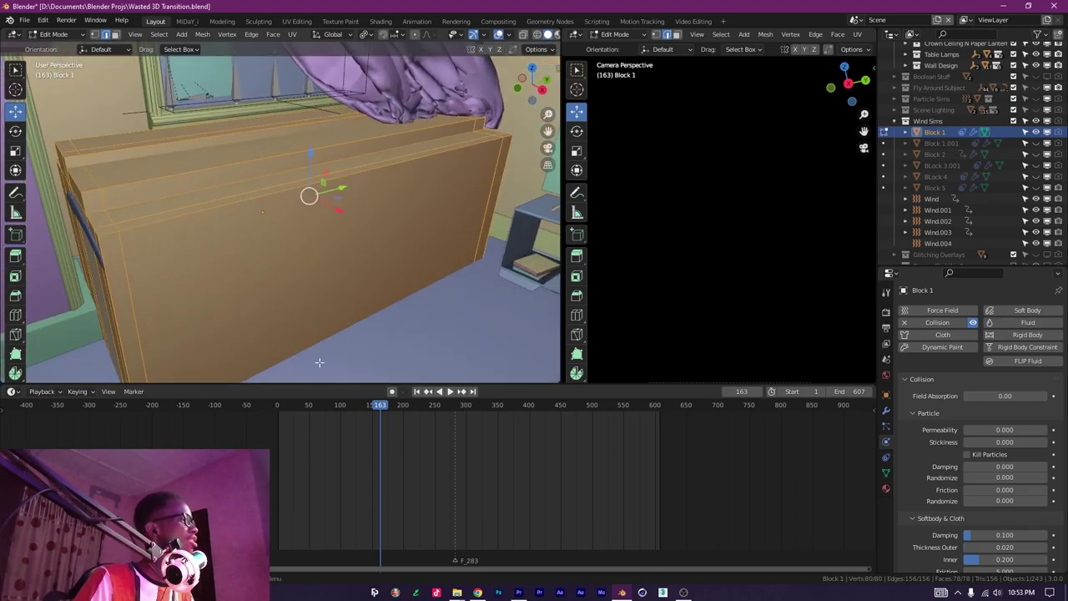
# Scrub to frame 427 and toggle Block 1's visibility to compare the collision block with the sofa it stands in for.
pyautogui.moveTo(406, 408); pyautogui.dragTo(547, 405)
pyautogui.scroll(-4, 472, 279)
pyautogui.moveTo(472, 280); pyautogui.dragTo(337, 136)
pyautogui.scroll(3, 392, 234)
pyautogui.moveTo(389, 100); pyautogui.dragTo(480, 155)
pyautogui.click(1036, 132)
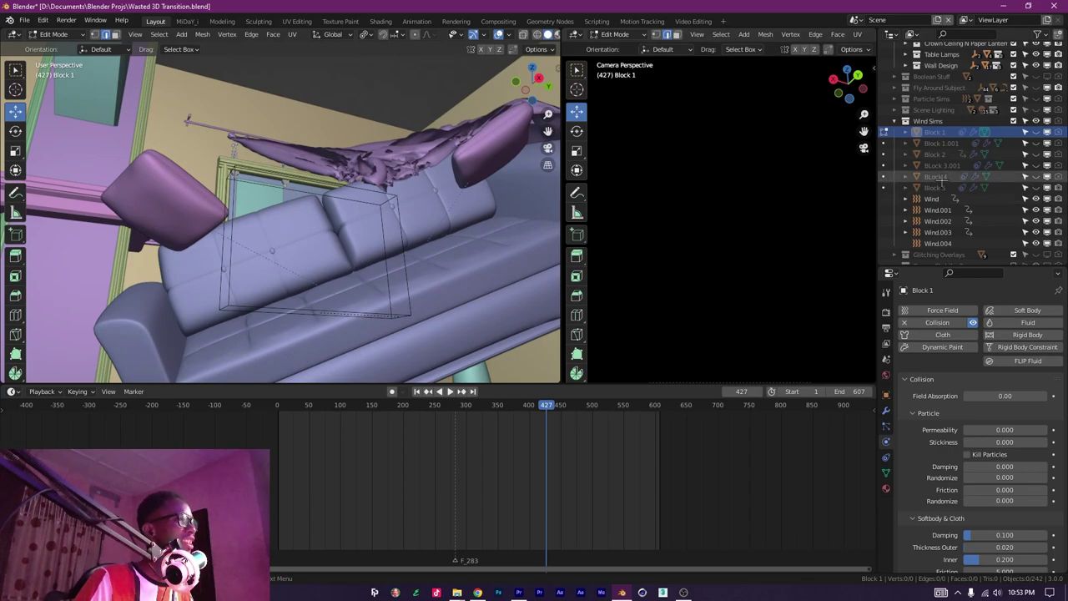
pyautogui.click(1036, 132)
pyautogui.moveTo(359, 179); pyautogui.dragTo(411, 246)
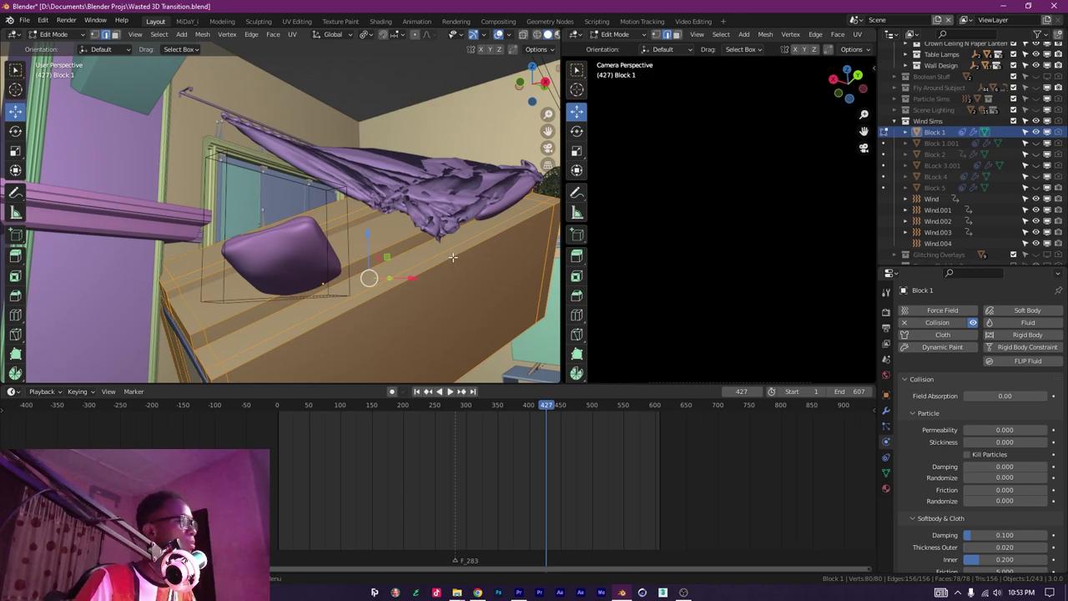
# Play the animation up to frame 483 to examine how the curtain collides with Block 1.
pyautogui.moveTo(453, 257); pyautogui.dragTo(415, 280)
pyautogui.click(541, 406)
pyautogui.press('space')
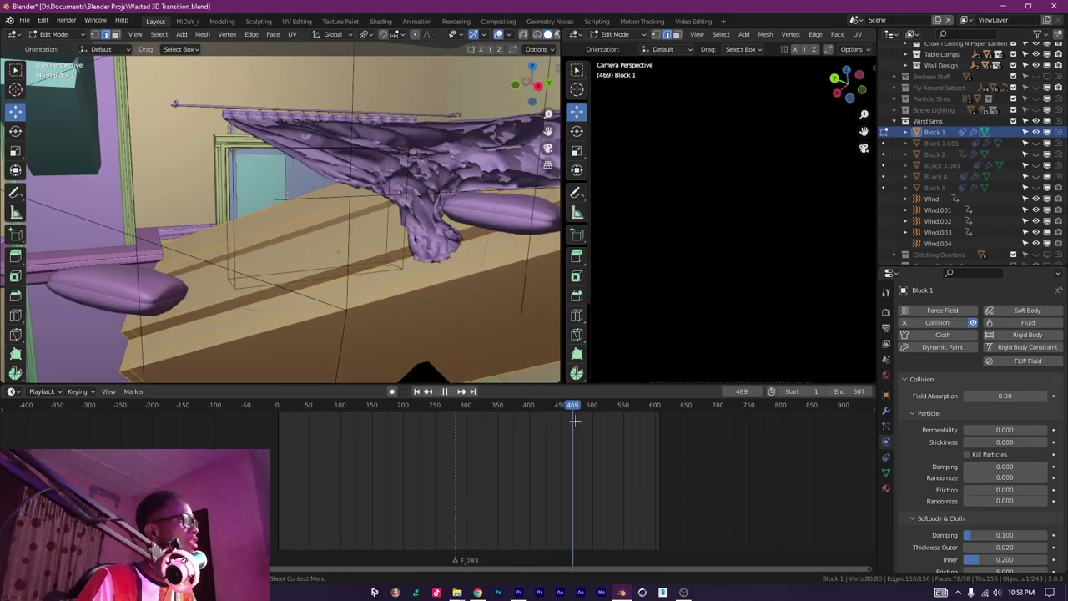
pyautogui.press('space')
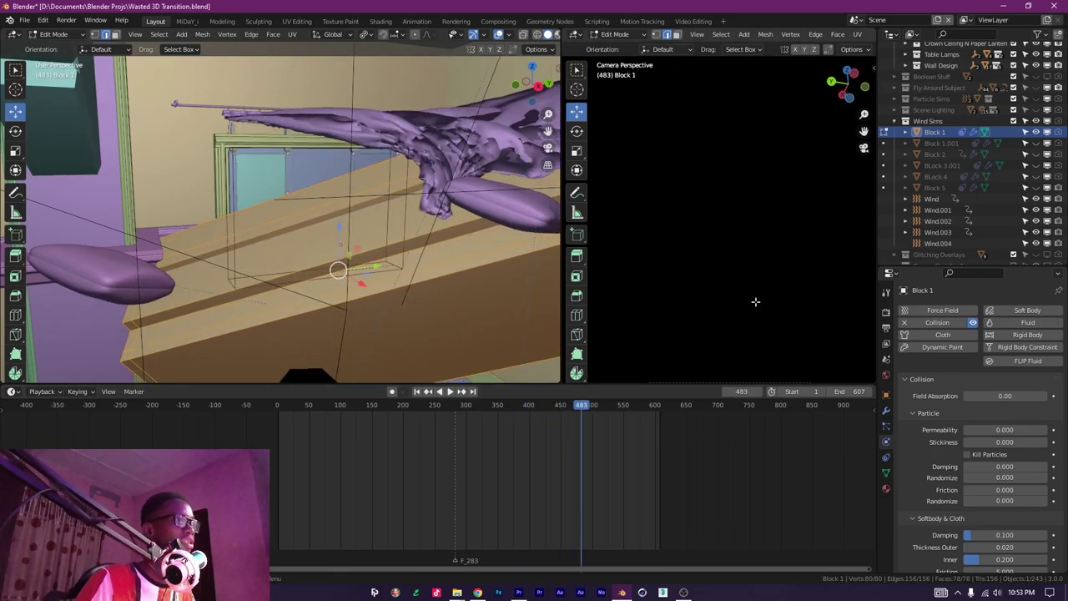
# Unhide Block 1.001, Block 2, BLock 3.001, BLock 4 and Block 5, and examine the collision blocks around the room.
pyautogui.scroll(-6, 312, 218)
pyautogui.moveTo(313, 219); pyautogui.dragTo(372, 246)
pyautogui.scroll(-2, 363, 250)
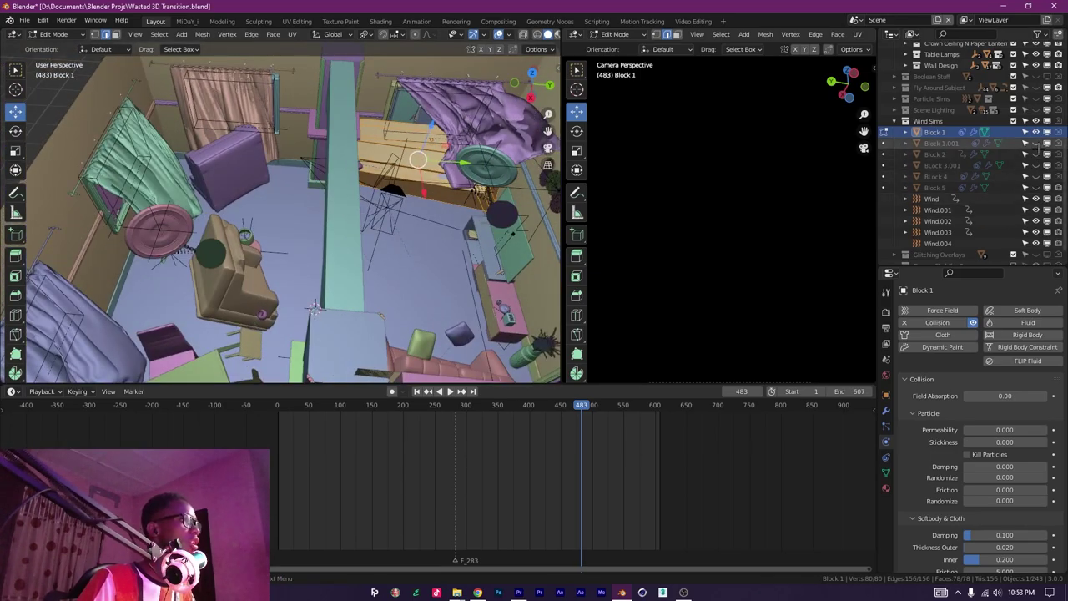
pyautogui.moveTo(1036, 144); pyautogui.dragTo(1037, 188)
pyautogui.moveTo(385, 217); pyautogui.dragTo(461, 199)
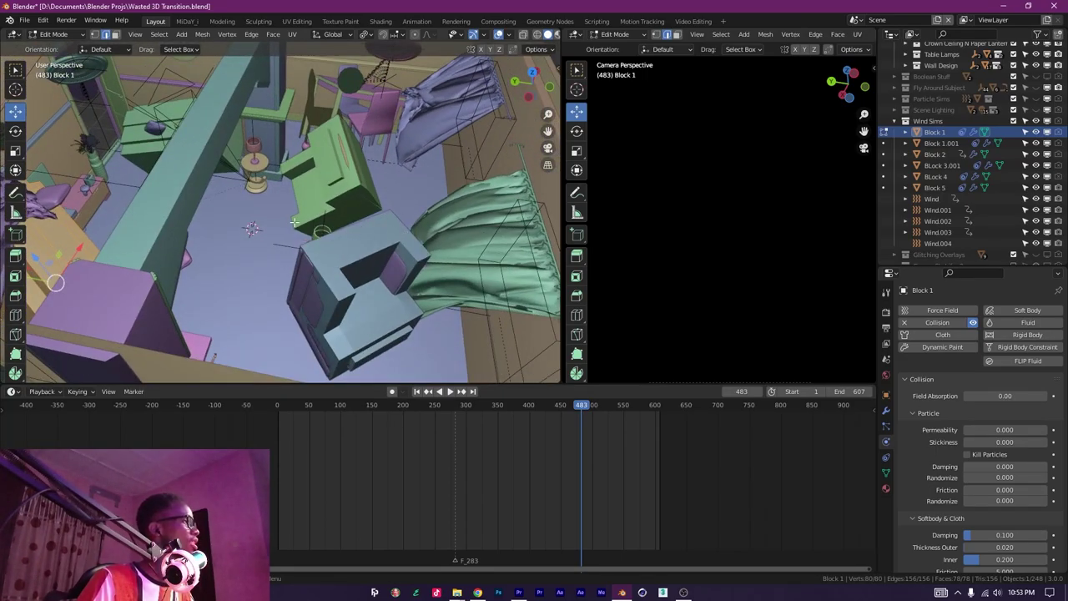
pyautogui.moveTo(295, 221); pyautogui.dragTo(365, 248)
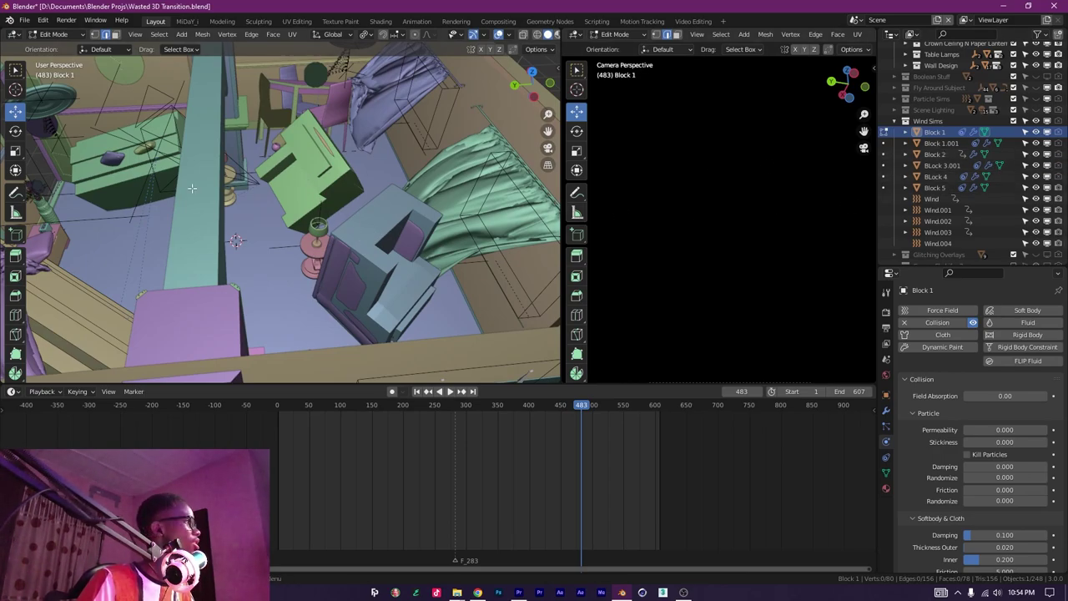
pyautogui.moveTo(334, 210); pyautogui.dragTo(417, 203)
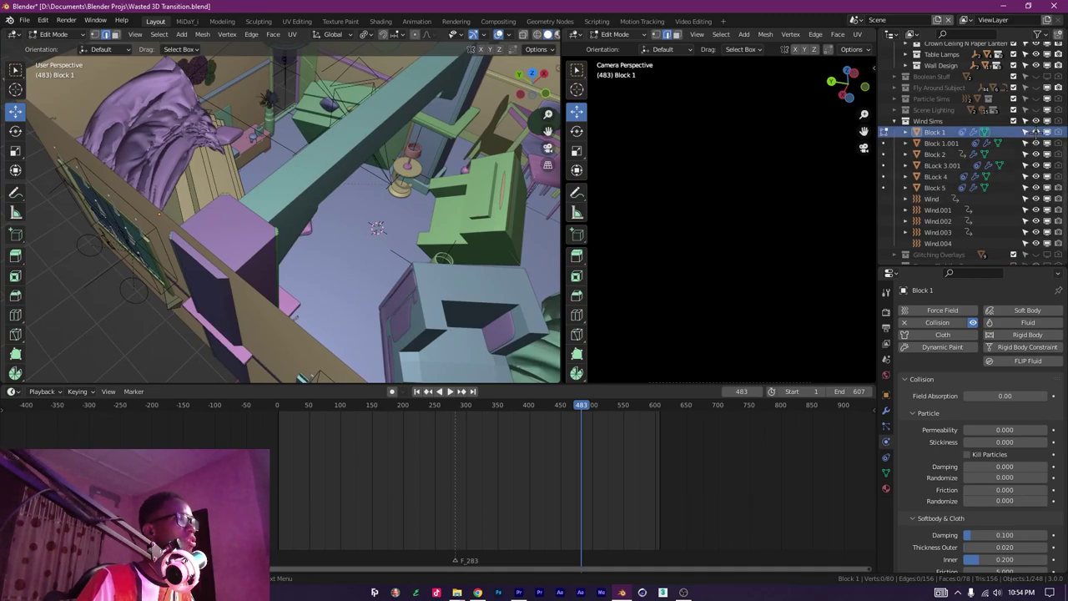
# Hide the collision blocks and wind force fields in the Wind Sims collection and collapse the collection.
pyautogui.moveTo(1036, 132); pyautogui.dragTo(1035, 231)
pyautogui.click(895, 121)
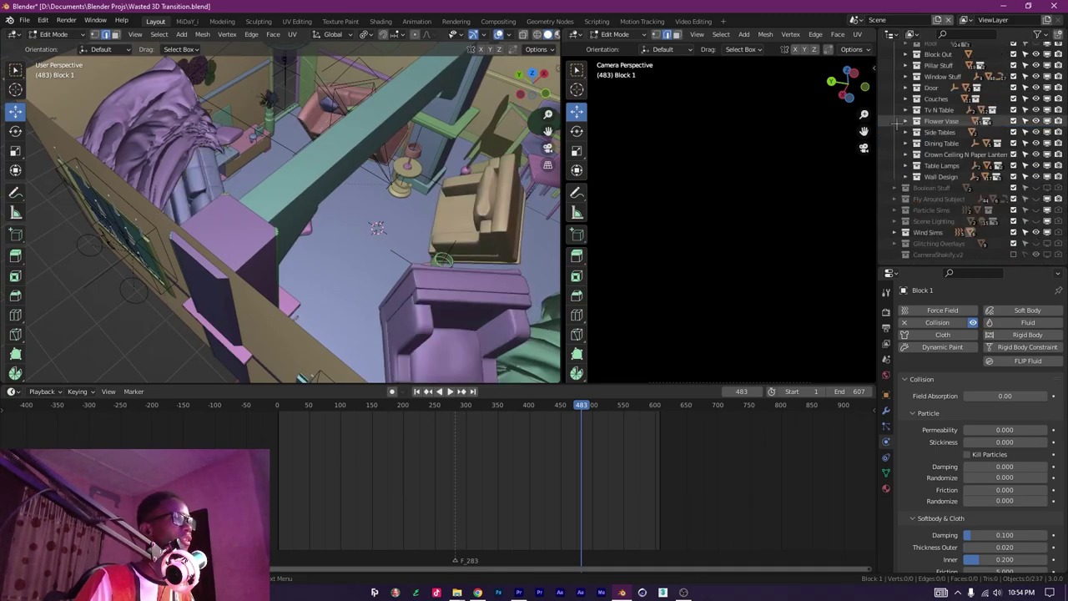
pyautogui.moveTo(400, 204); pyautogui.dragTo(450, 271)
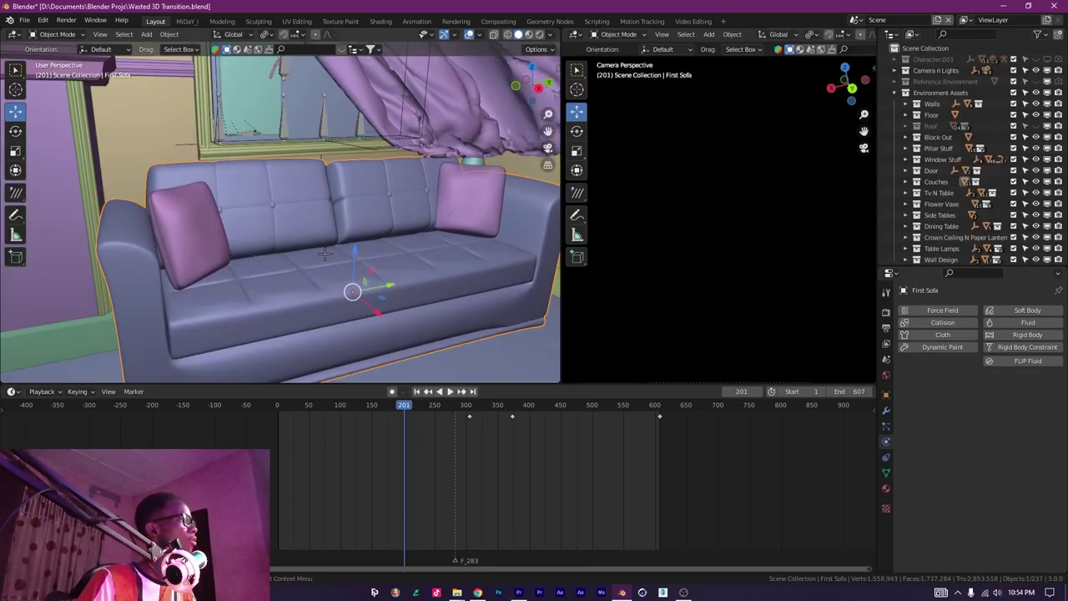
# Play the animation from frame 201 and scrub to about frame 530 to examine how First Sofa lifts and tilts.
pyautogui.scroll(2, 358, 262)
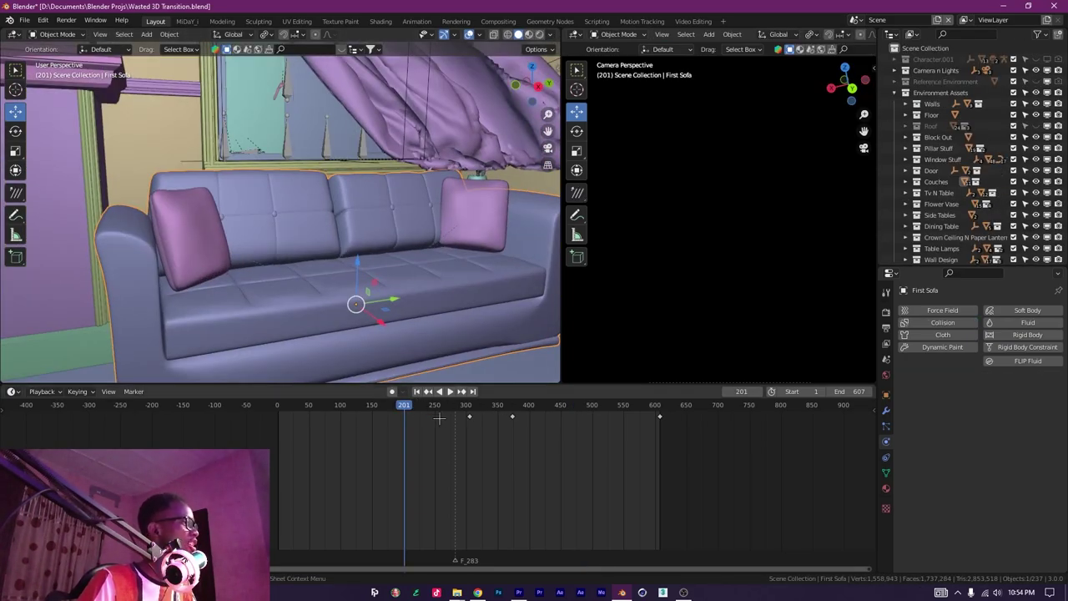
pyautogui.press('space')
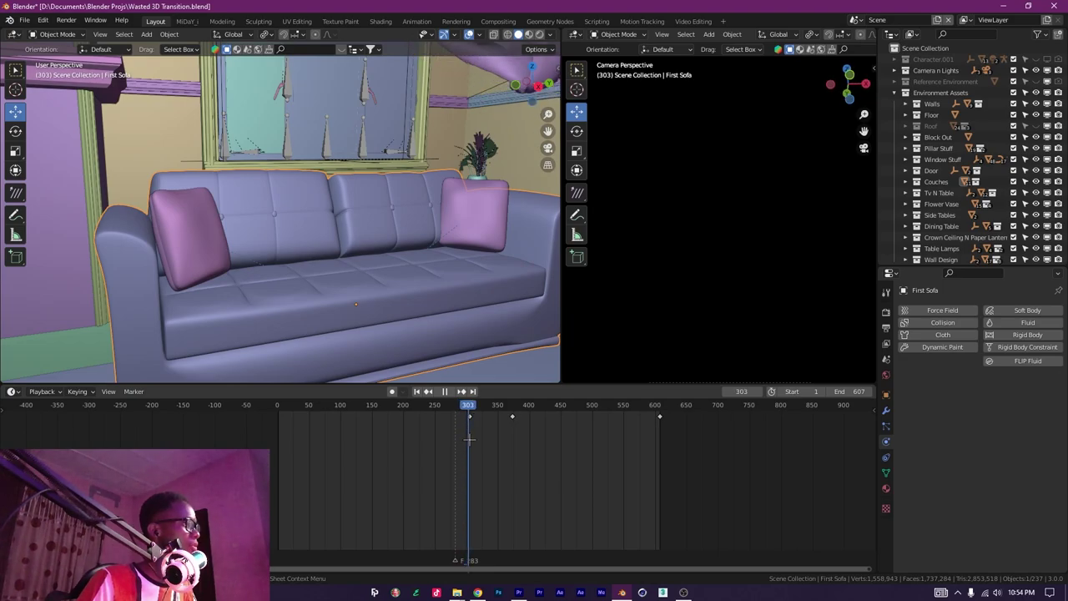
pyautogui.moveTo(506, 445); pyautogui.dragTo(611, 456)
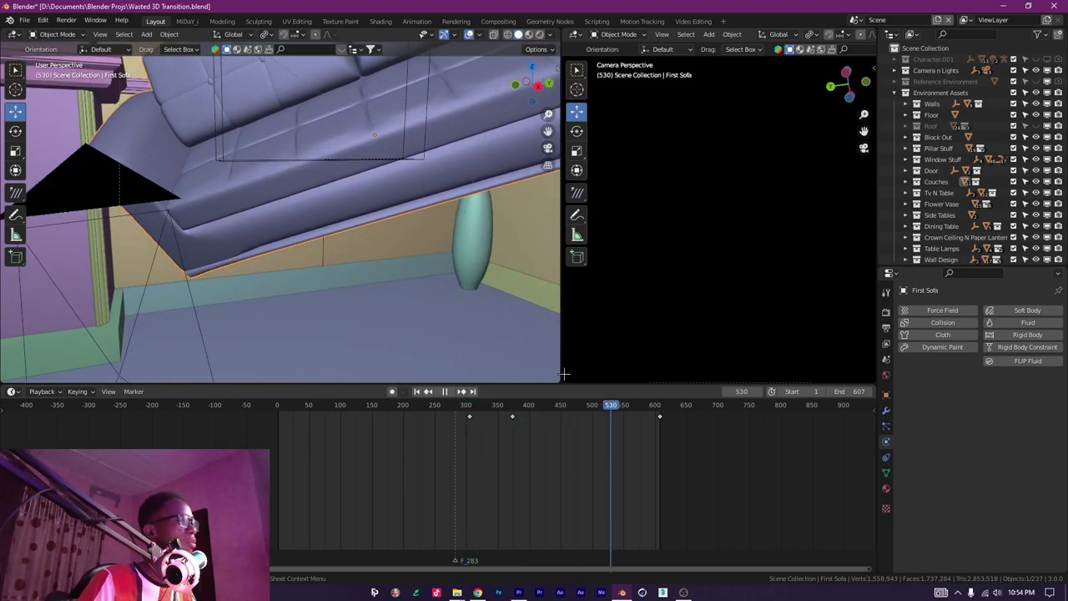
pyautogui.scroll(-4, 275, 179)
pyautogui.moveTo(259, 163); pyautogui.dragTo(381, 178)
# Select the Second pouch pillow, scrub its animation, stop at frame 574 and show its Child Of constraint.
pyautogui.click(379, 131)
pyautogui.moveTo(597, 401); pyautogui.dragTo(491, 420)
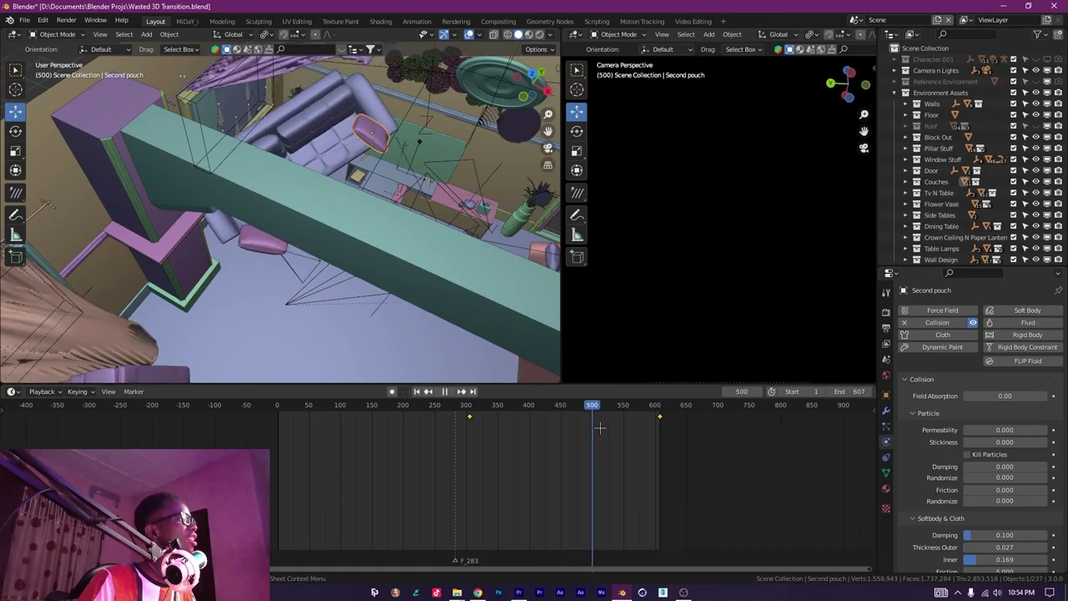
pyautogui.press('space')
pyautogui.moveTo(360, 260); pyautogui.dragTo(363, 214)
pyautogui.moveTo(488, 262)
pyautogui.mouseDown()
pyautogui.moveTo(333, 174)
pyautogui.moveTo(286, 167)
pyautogui.moveTo(280, 121)
pyautogui.mouseUp()
pyautogui.click(887, 457)
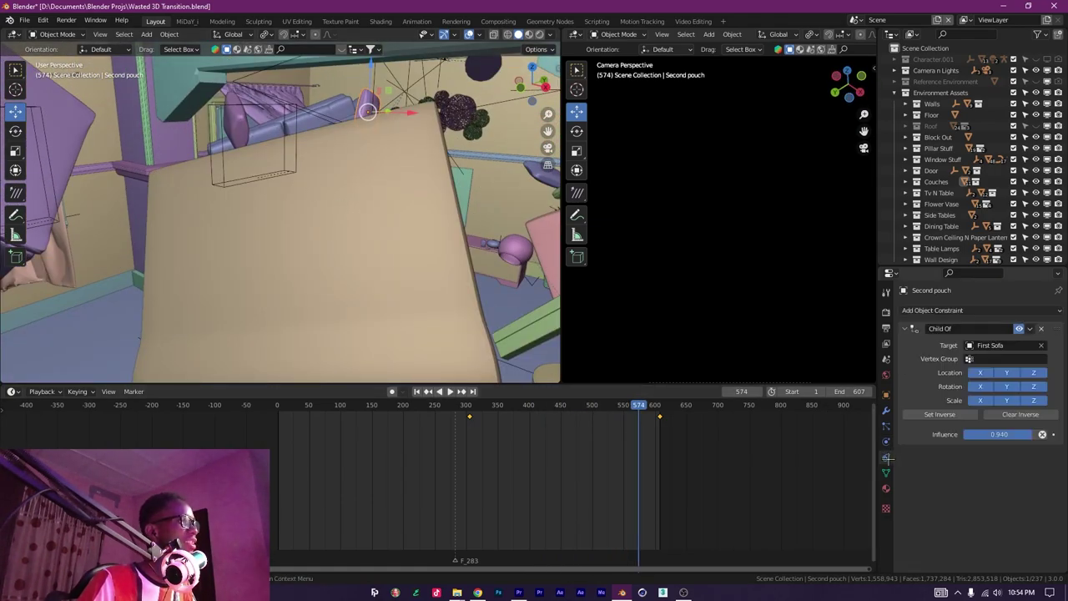
# Examine the floating First Sofa, its pillows and the rest of the room alongside the Child Of constraint.
pyautogui.moveTo(449, 256); pyautogui.dragTo(395, 239)
pyautogui.scroll(4, 419, 269)
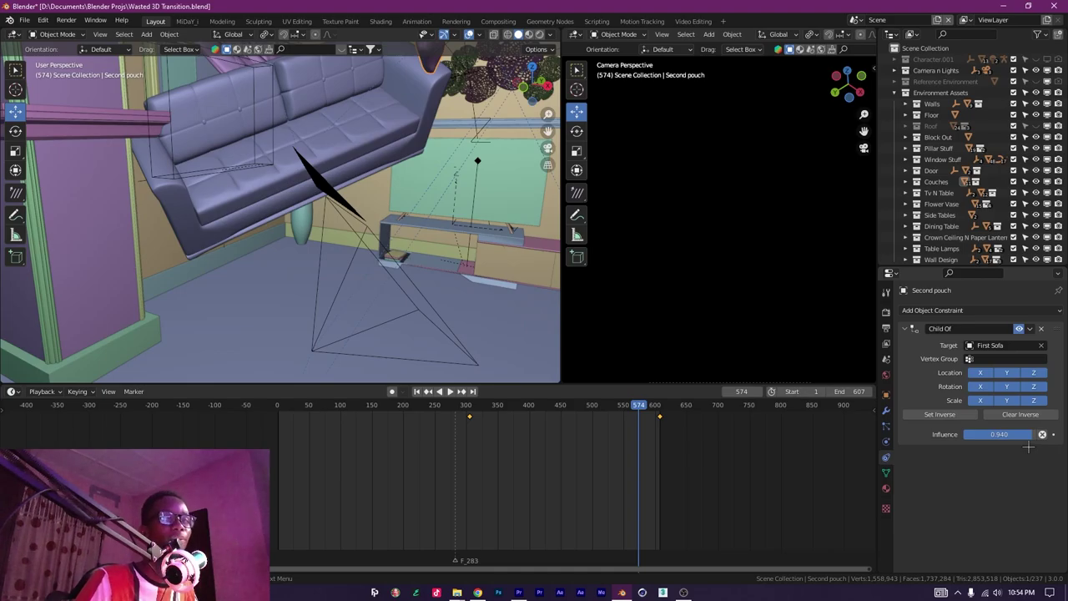
pyautogui.scroll(-4, 440, 278)
pyautogui.moveTo(440, 278); pyautogui.dragTo(491, 301)
pyautogui.moveTo(448, 211); pyautogui.dragTo(346, 314)
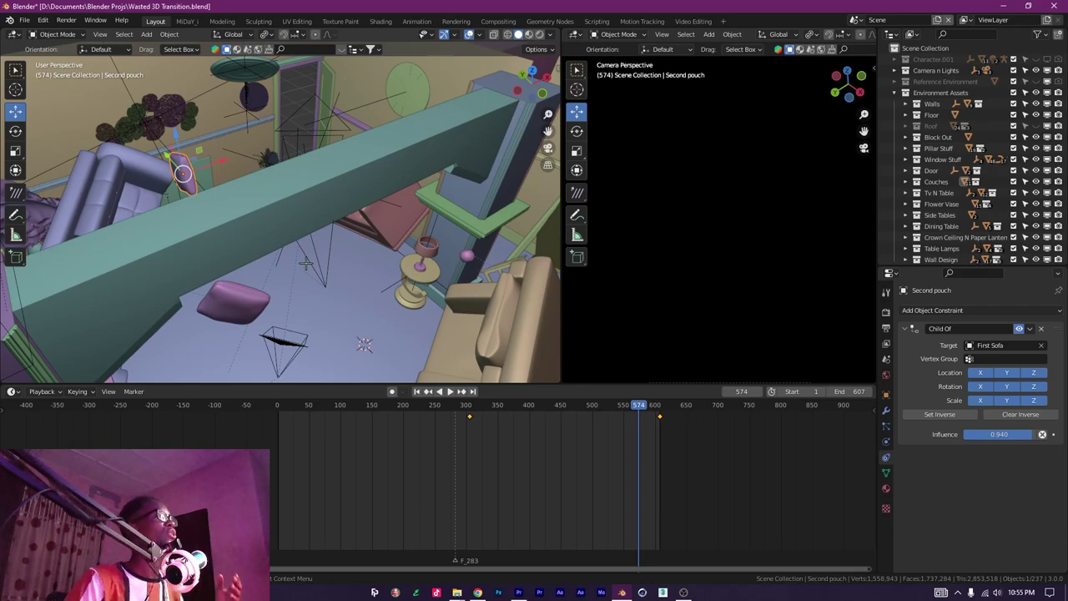
pyautogui.scroll(-3, 420, 232)
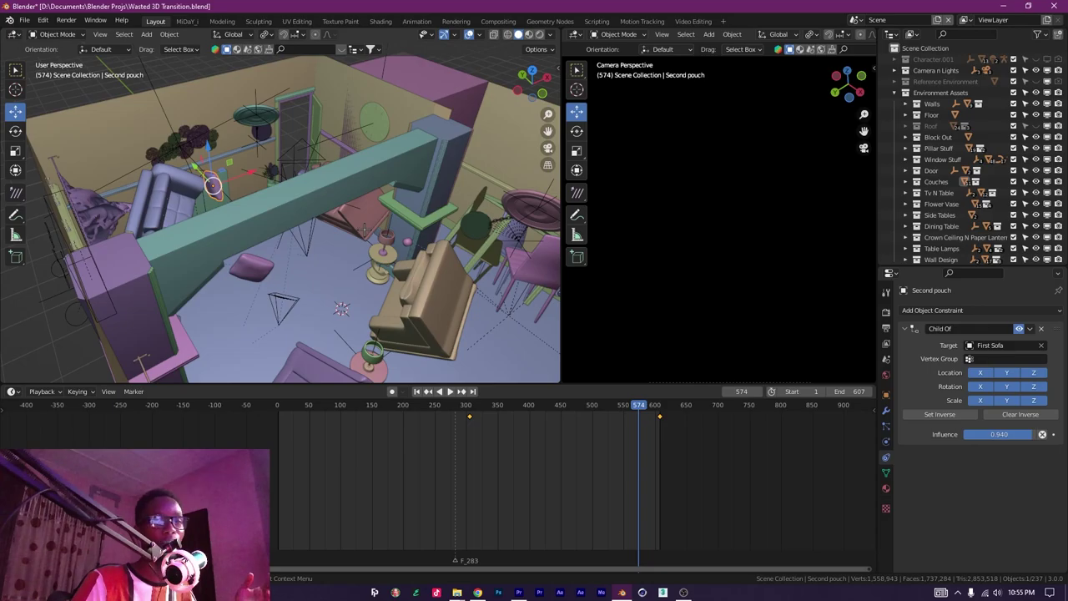
# Select Second Sofa and the small side table in turn, and examine the other floating furniture.
pyautogui.moveTo(344, 240); pyautogui.dragTo(284, 148)
pyautogui.scroll(4, 379, 292)
pyautogui.click(303, 166)
pyautogui.moveTo(450, 258); pyautogui.dragTo(286, 161)
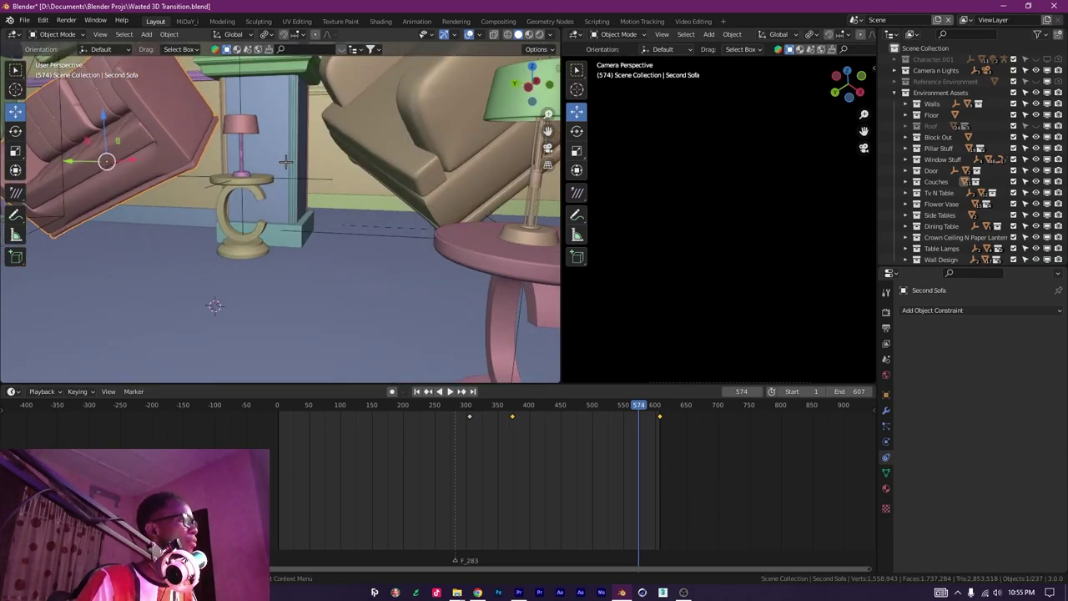
pyautogui.click(483, 256)
pyautogui.moveTo(483, 257); pyautogui.dragTo(294, 270)
pyautogui.scroll(-4, 294, 270)
pyautogui.moveTo(484, 326); pyautogui.dragTo(187, 190)
pyautogui.scroll(3, 223, 285)
pyautogui.scroll(-4, 321, 237)
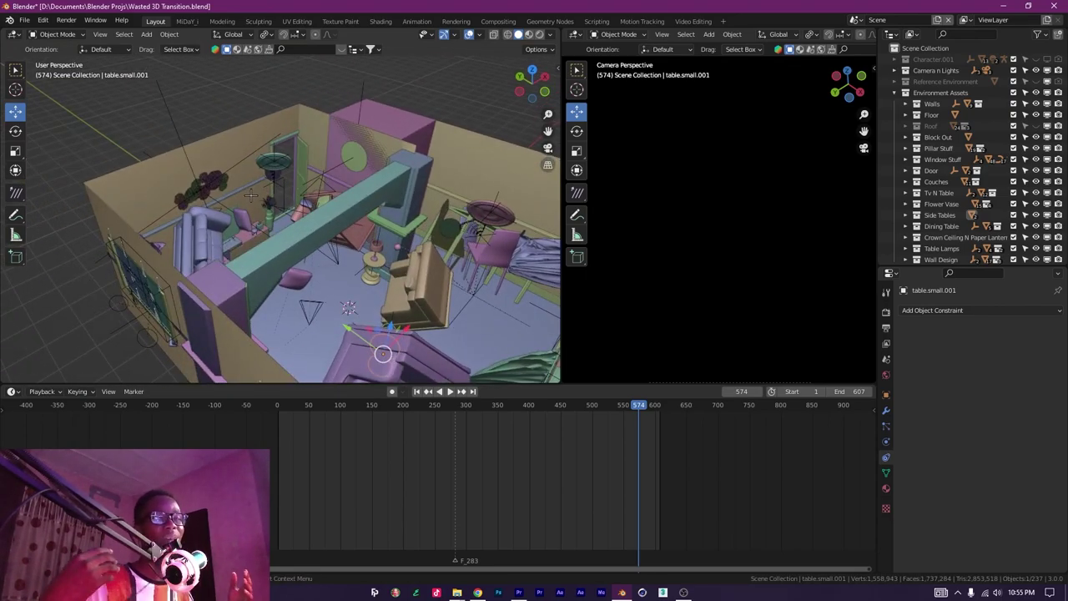
pyautogui.scroll(5, 251, 195)
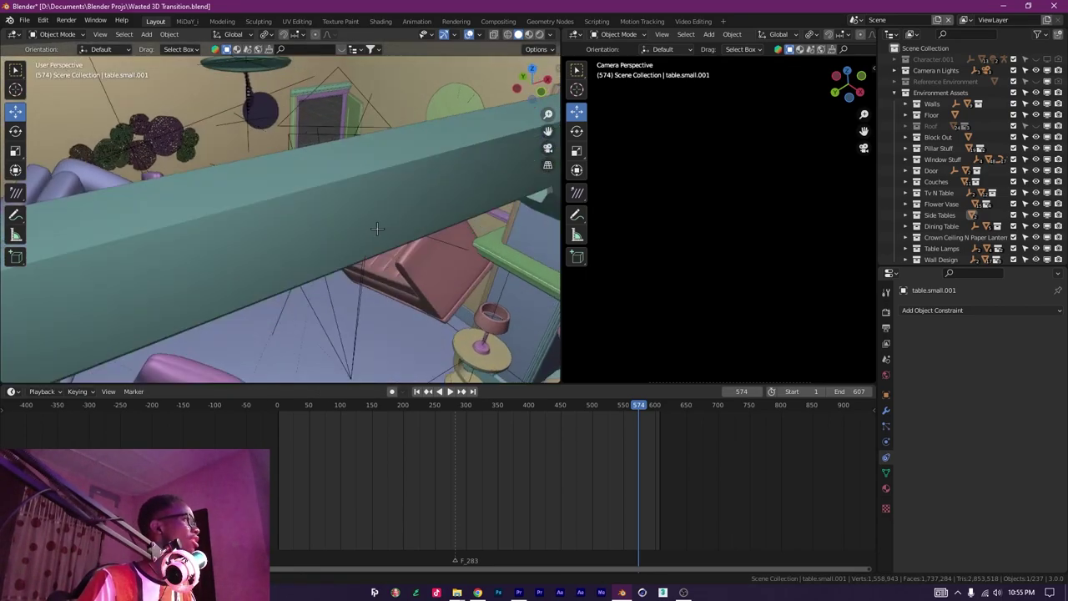
# Select the Paper Lamp and scrub the timeline between frames 105 and 260 to examine its swinging motion.
pyautogui.moveTo(250, 195); pyautogui.dragTo(412, 241)
pyautogui.click(390, 160)
pyautogui.moveTo(390, 160); pyautogui.dragTo(400, 225)
pyautogui.scroll(3, 391, 265)
pyautogui.click(396, 273)
pyautogui.moveTo(391, 265); pyautogui.dragTo(213, 259)
pyautogui.scroll(-4, 212, 258)
pyautogui.moveTo(292, 239); pyautogui.dragTo(293, 280)
pyautogui.moveTo(588, 405); pyautogui.dragTo(431, 423)
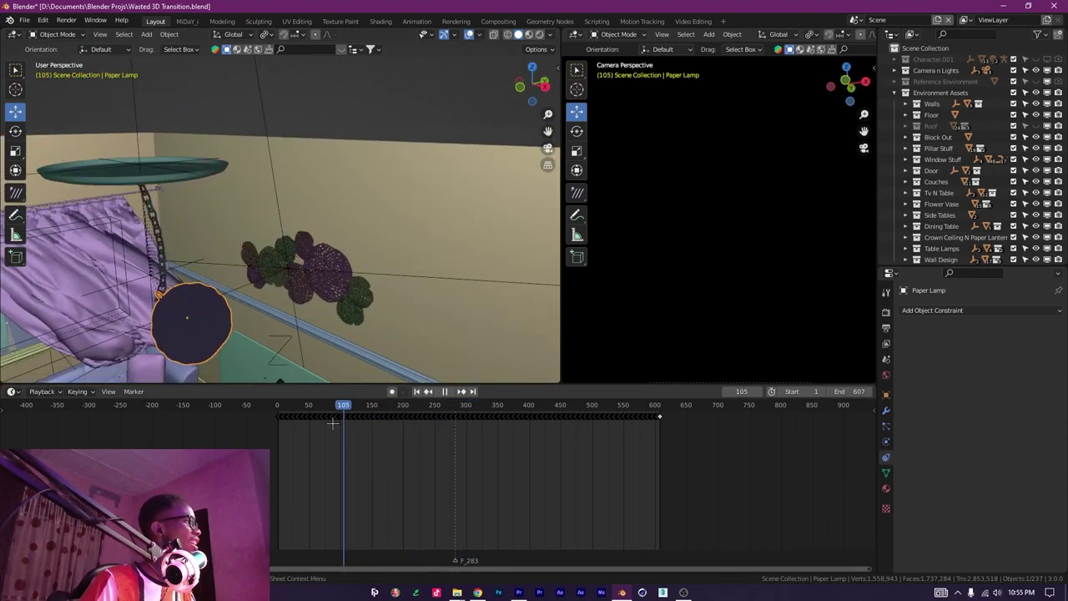
pyautogui.moveTo(332, 423); pyautogui.dragTo(441, 440)
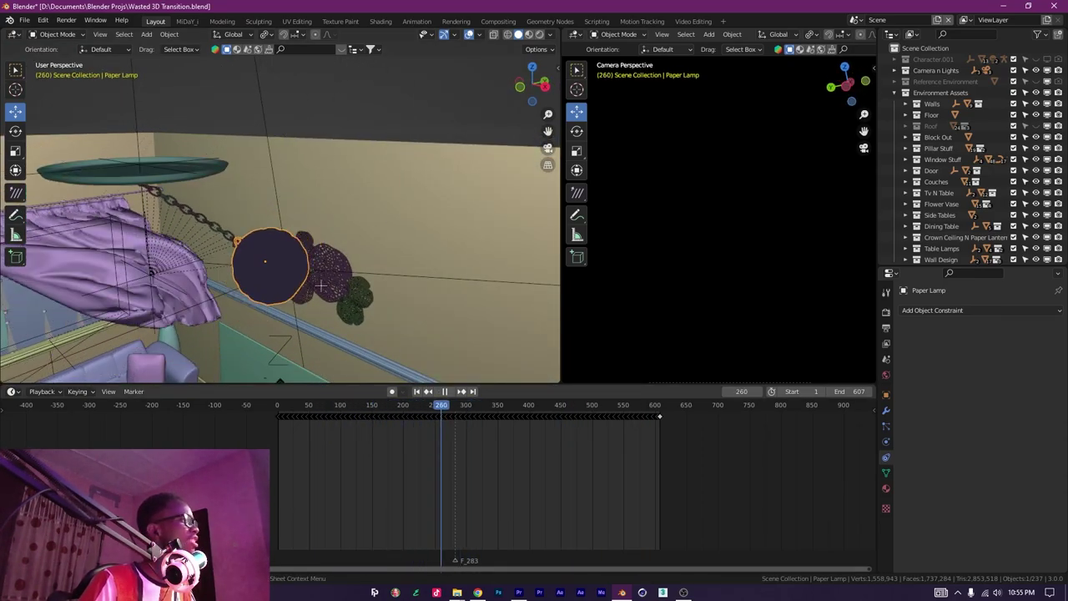
# Stop playback at frame 263, frame the Paper Lamp and examine its chain and ceiling mount up close.
pyautogui.scroll(-4, 441, 440)
pyautogui.scroll(-8, 232, 214)
pyautogui.moveTo(231, 215); pyautogui.dragTo(198, 252)
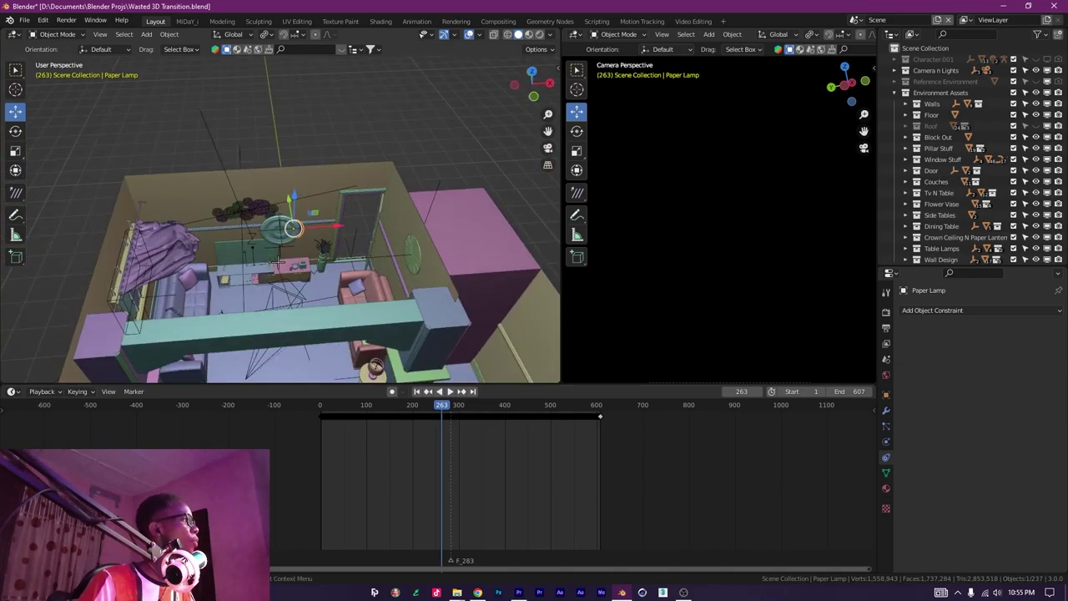
pyautogui.scroll(-4, 198, 252)
pyautogui.press('KP_Decimal')
pyautogui.moveTo(265, 266); pyautogui.dragTo(238, 225)
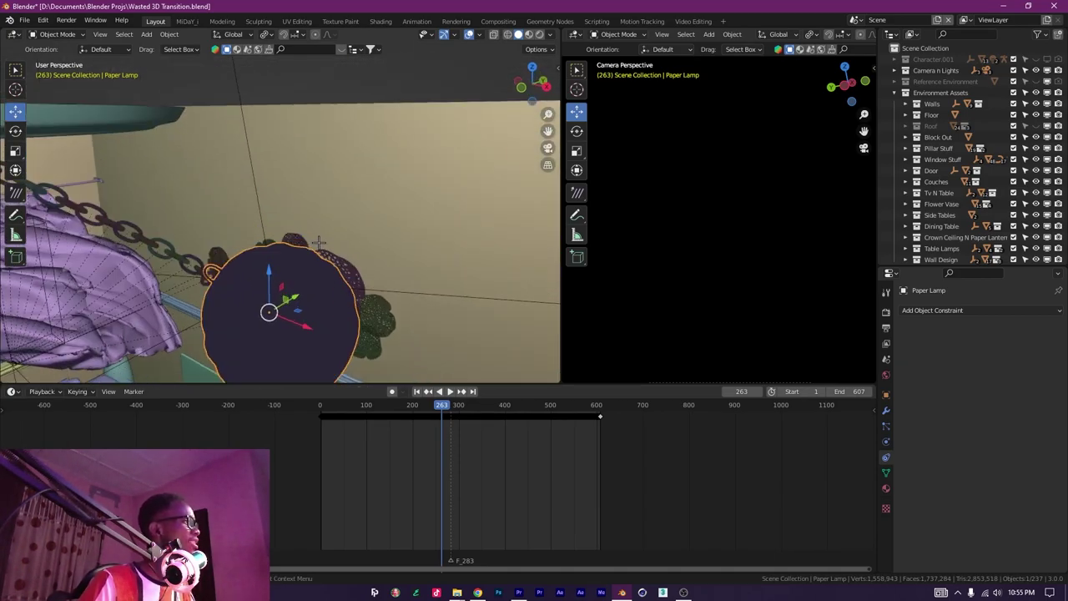
pyautogui.scroll(-5, 333, 243)
pyautogui.moveTo(326, 253); pyautogui.dragTo(313, 232)
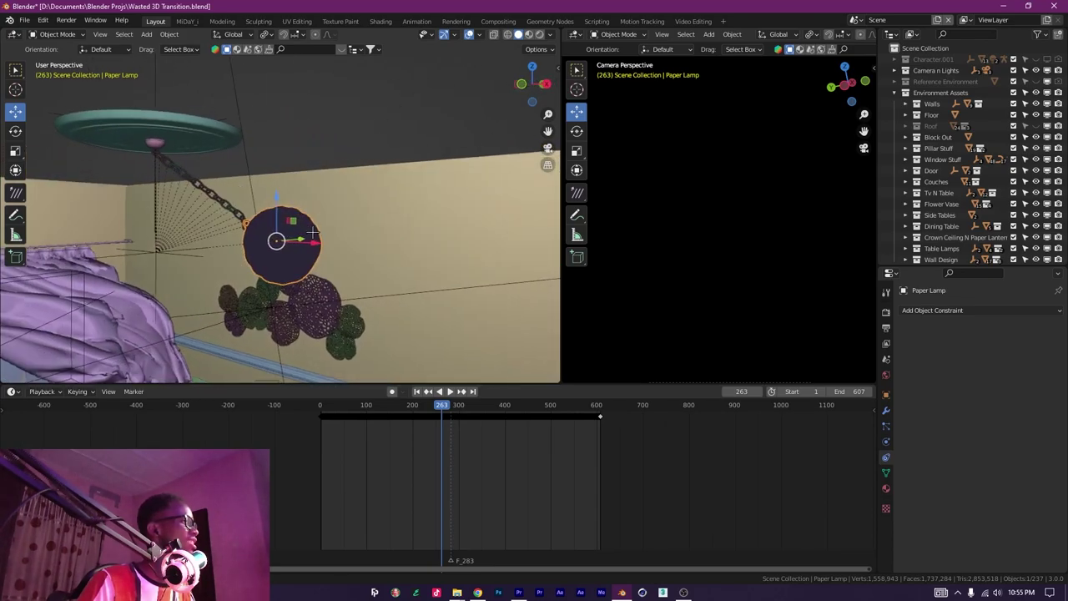
pyautogui.scroll(5, 312, 248)
pyautogui.moveTo(228, 237); pyautogui.dragTo(334, 314)
pyautogui.scroll(-3, 278, 255)
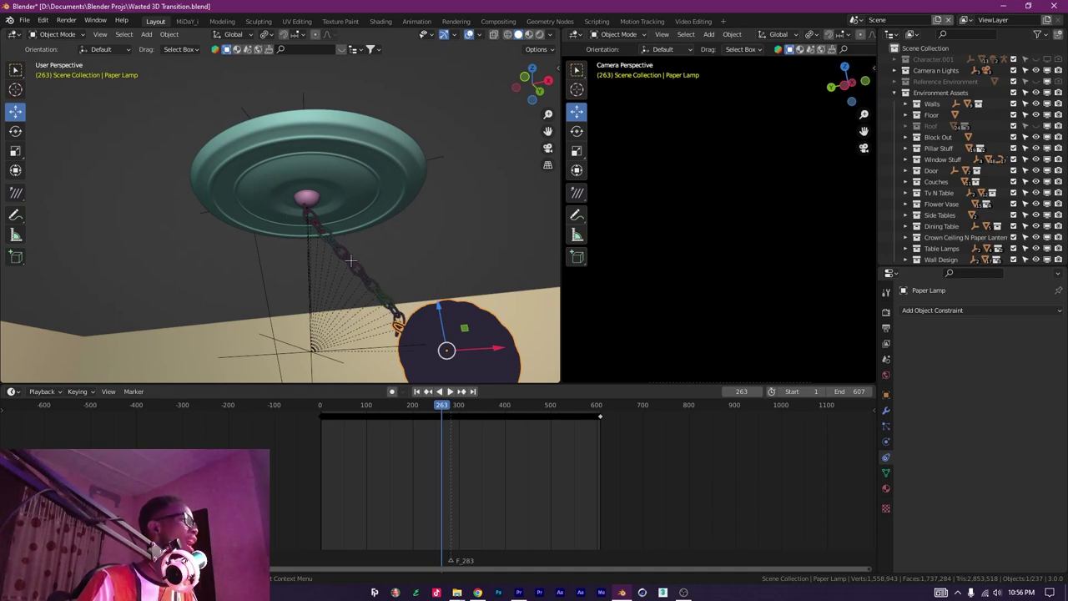
# Inspect the hanging paper lamp and its chain, and scrub the timeline back to frame 68 to review the swing.
pyautogui.moveTo(446, 307); pyautogui.dragTo(388, 293)
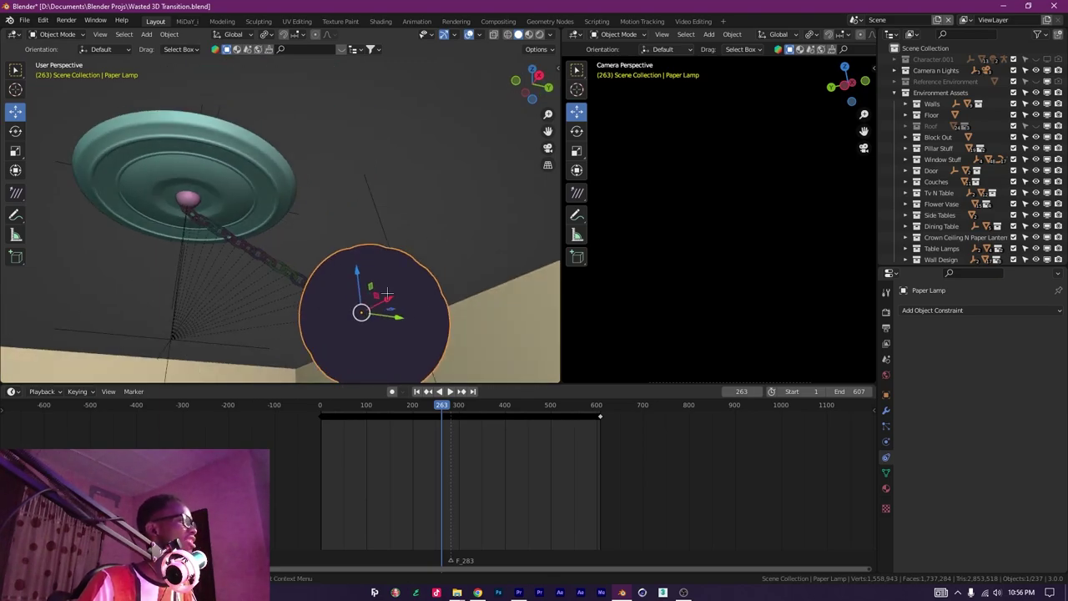
pyautogui.moveTo(275, 266); pyautogui.dragTo(322, 289)
pyautogui.moveTo(442, 406); pyautogui.dragTo(356, 439)
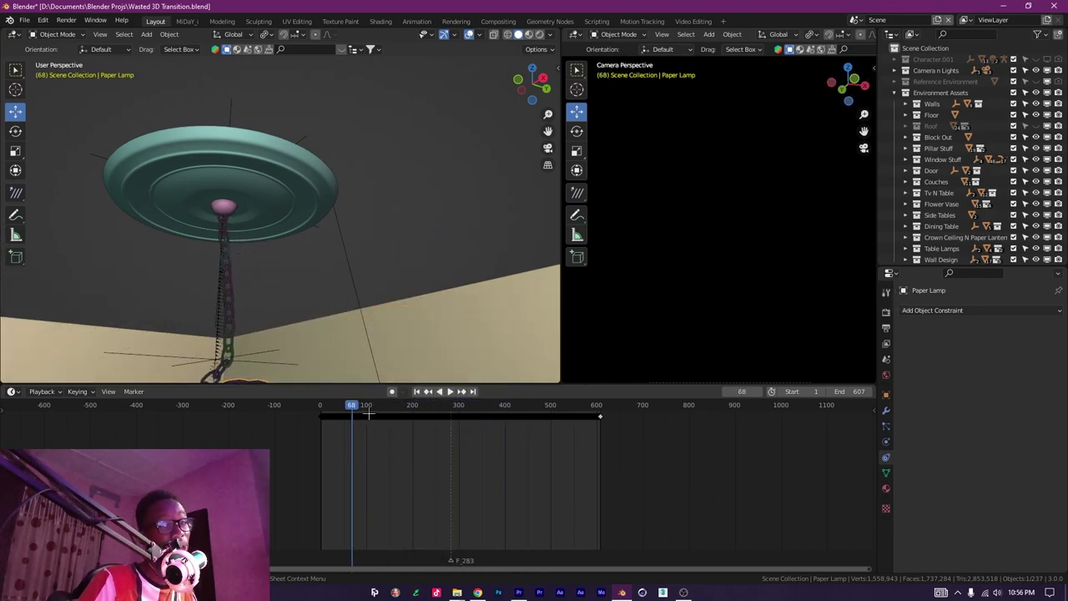
# Move the timeline to frame 214 and examine the blowing curtains around the dining area and windows.
pyautogui.scroll(-4, 340, 328)
pyautogui.moveTo(325, 308); pyautogui.dragTo(118, 297)
pyautogui.scroll(6, 297, 285)
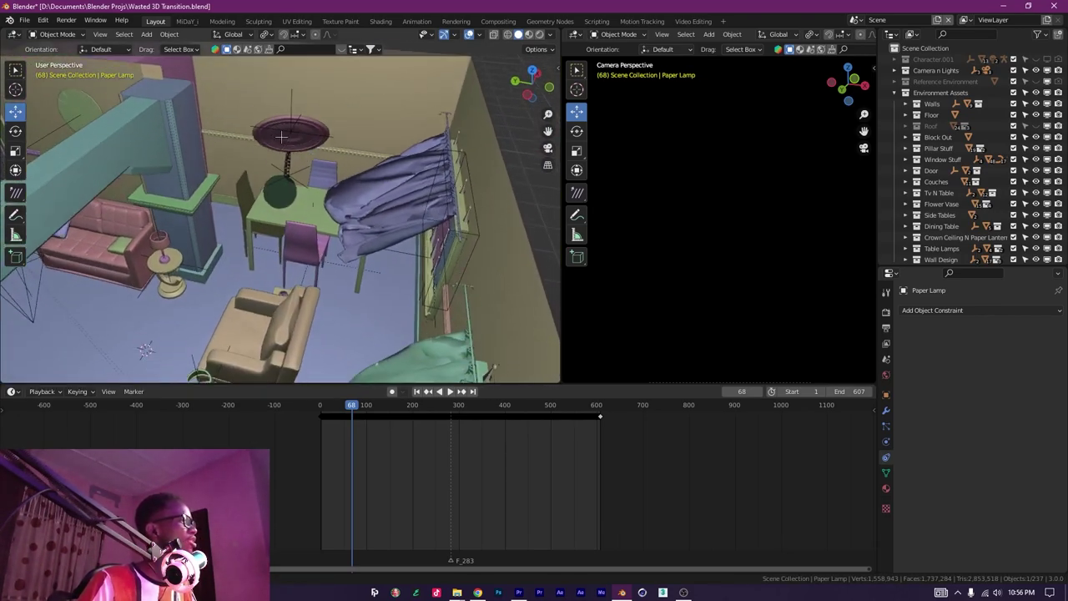
pyautogui.moveTo(345, 187); pyautogui.dragTo(375, 332)
pyautogui.moveTo(372, 404); pyautogui.dragTo(416, 392)
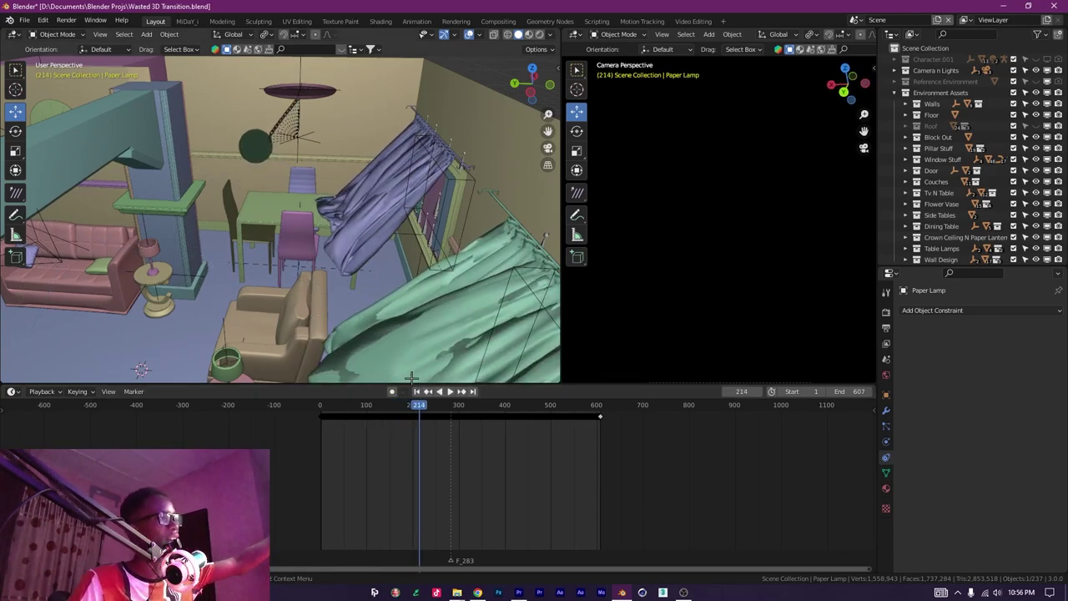
pyautogui.moveTo(435, 256); pyautogui.dragTo(411, 210)
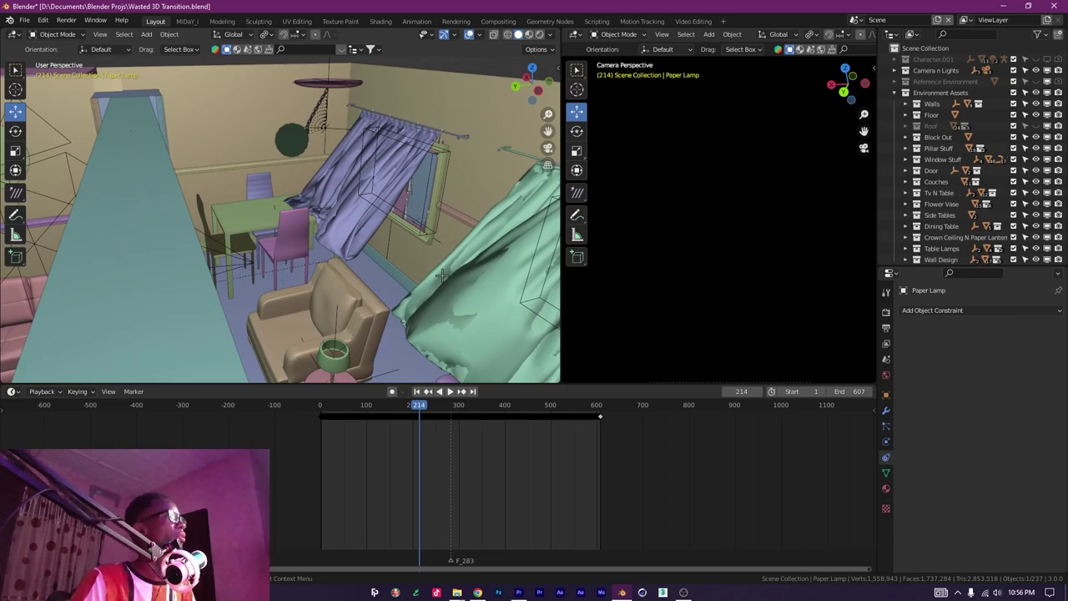
pyautogui.moveTo(442, 276); pyautogui.dragTo(425, 327)
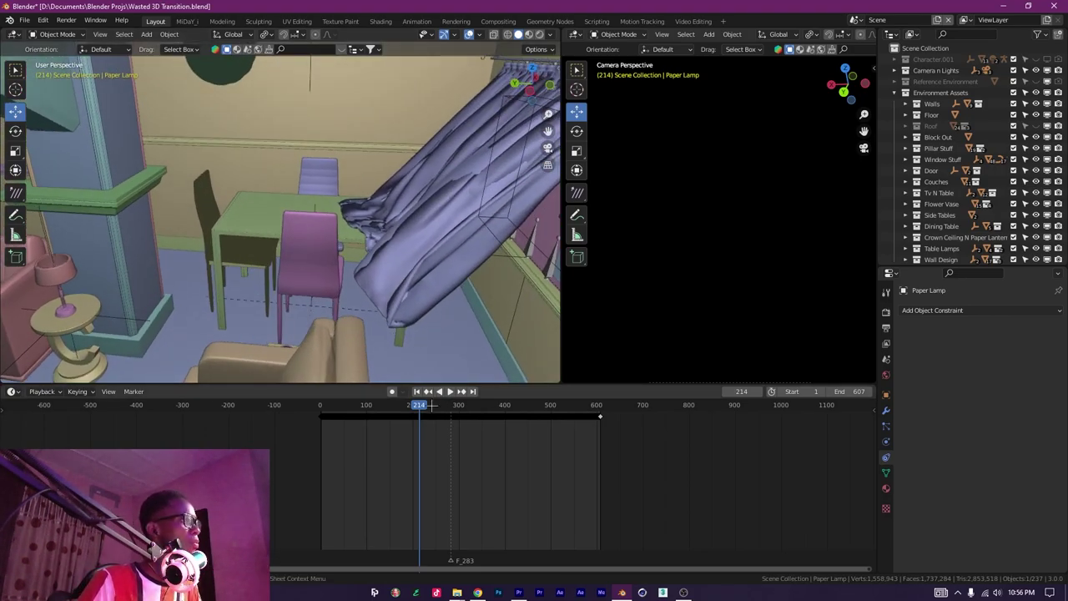
pyautogui.scroll(-4, 363, 321)
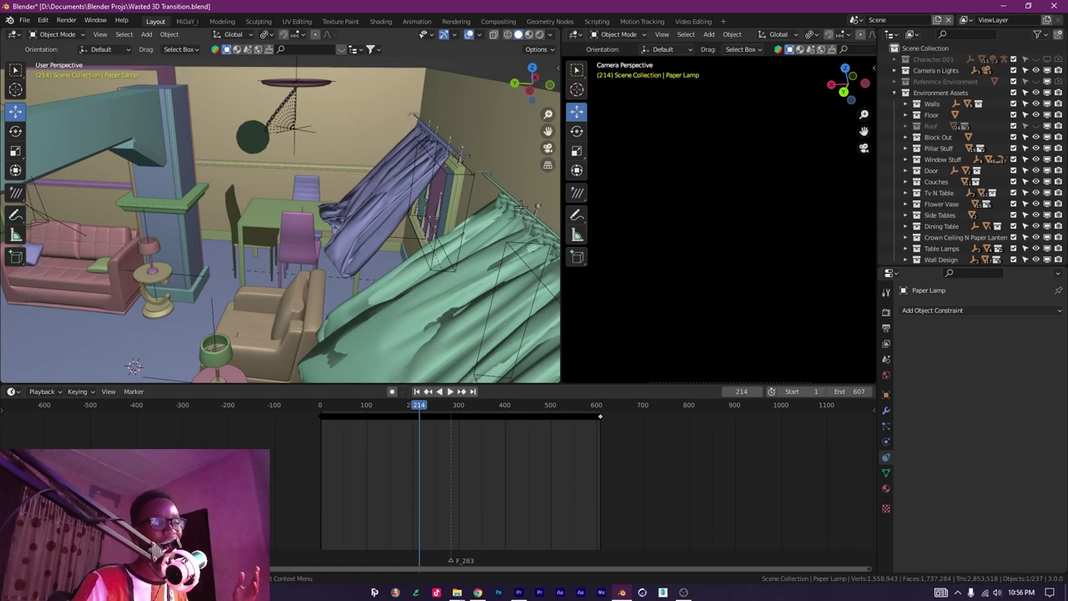
# Collapse the Environment Assets collection, and expand the Fly Around Subject collection and make it visible in the viewport.
pyautogui.scroll(-7, 472, 173)
pyautogui.moveTo(472, 173); pyautogui.dragTo(340, 240)
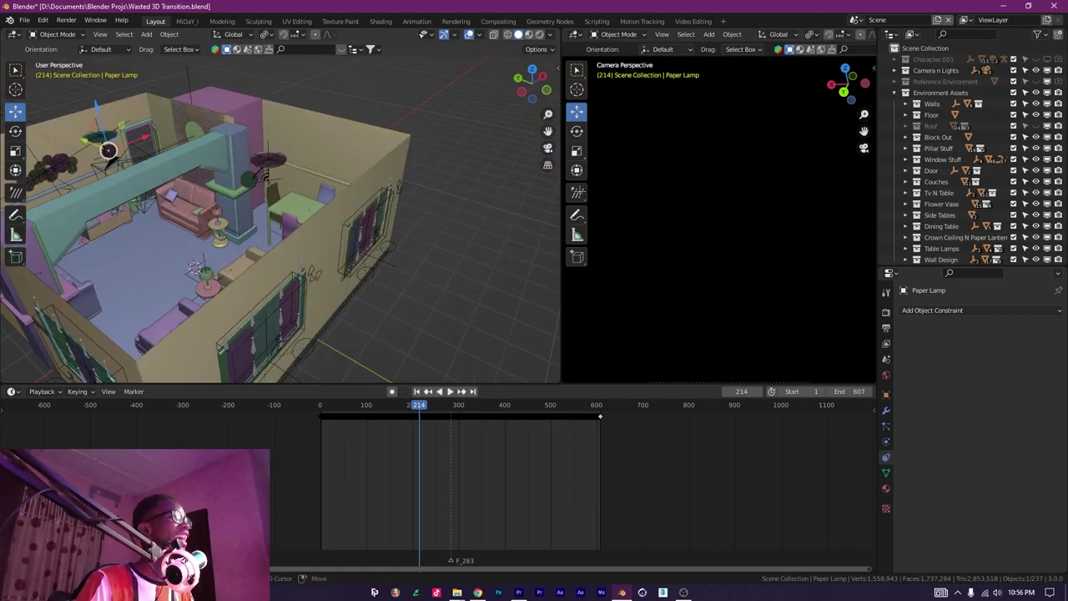
pyautogui.click(905, 92)
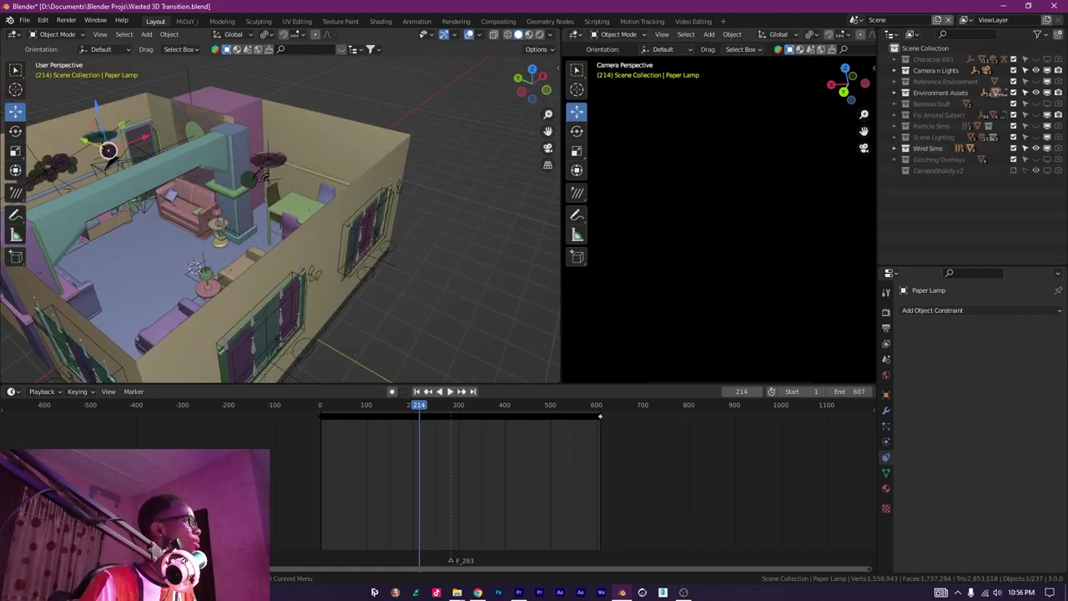
pyautogui.moveTo(350, 225); pyautogui.dragTo(279, 227)
pyautogui.click(894, 115)
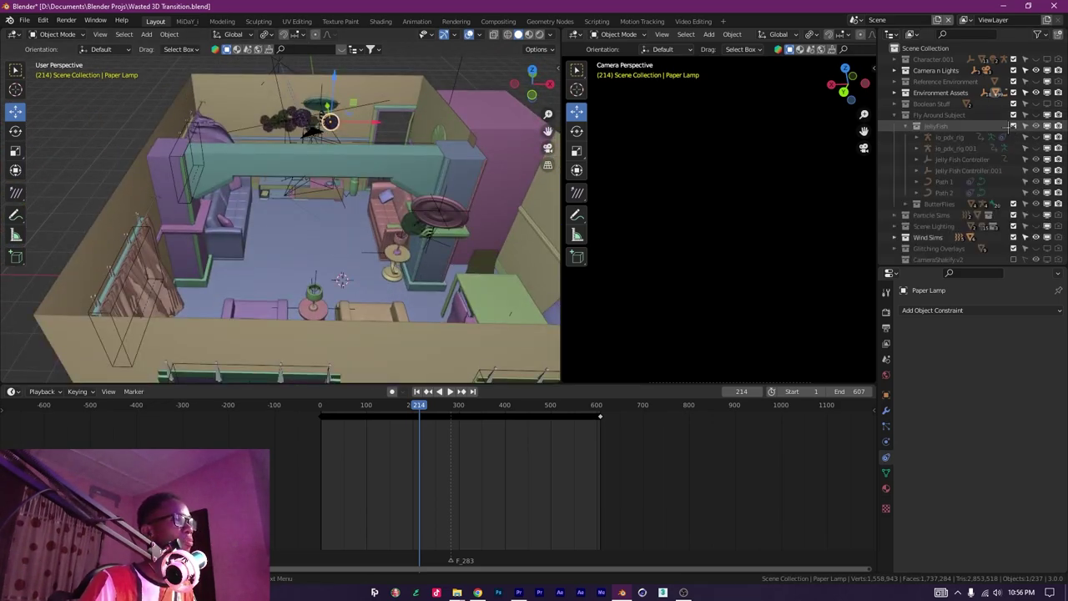
pyautogui.click(1036, 115)
pyautogui.scroll(4, 416, 234)
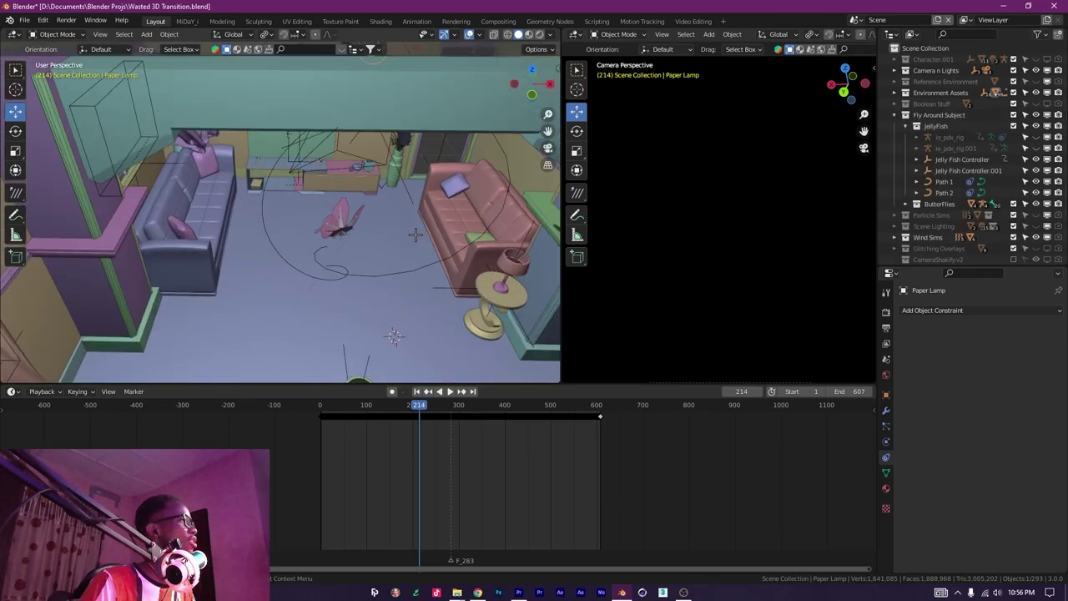
# Select the pink butterfly between the couches and inspect its body and wing bones up close.
pyautogui.scroll(2, 415, 235)
pyautogui.moveTo(391, 240); pyautogui.dragTo(208, 233)
pyautogui.click(361, 243)
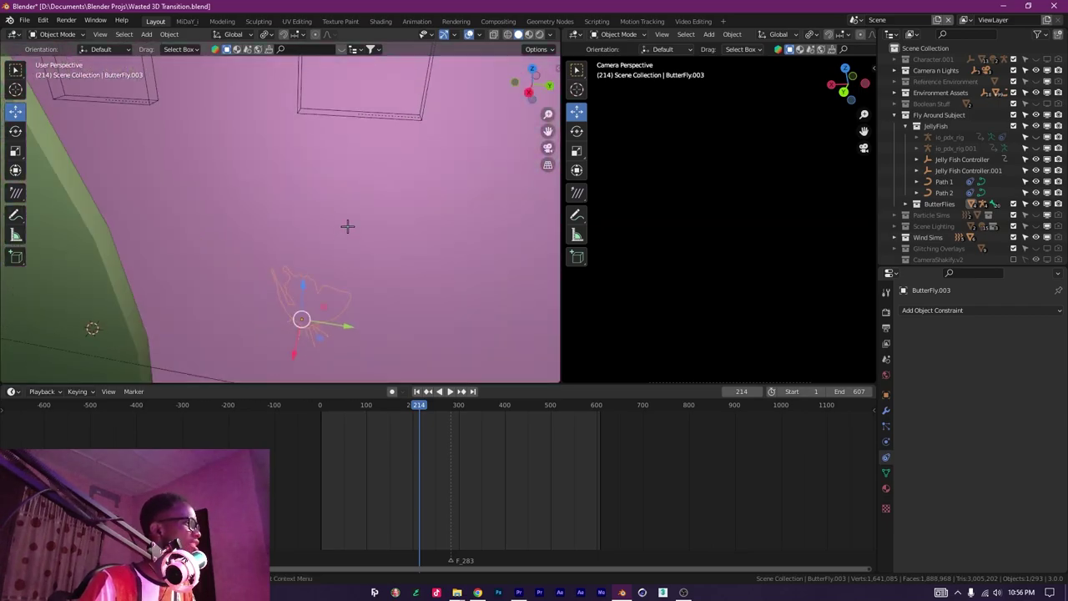
pyautogui.press('KP_Decimal')
pyautogui.moveTo(347, 226); pyautogui.dragTo(519, 218)
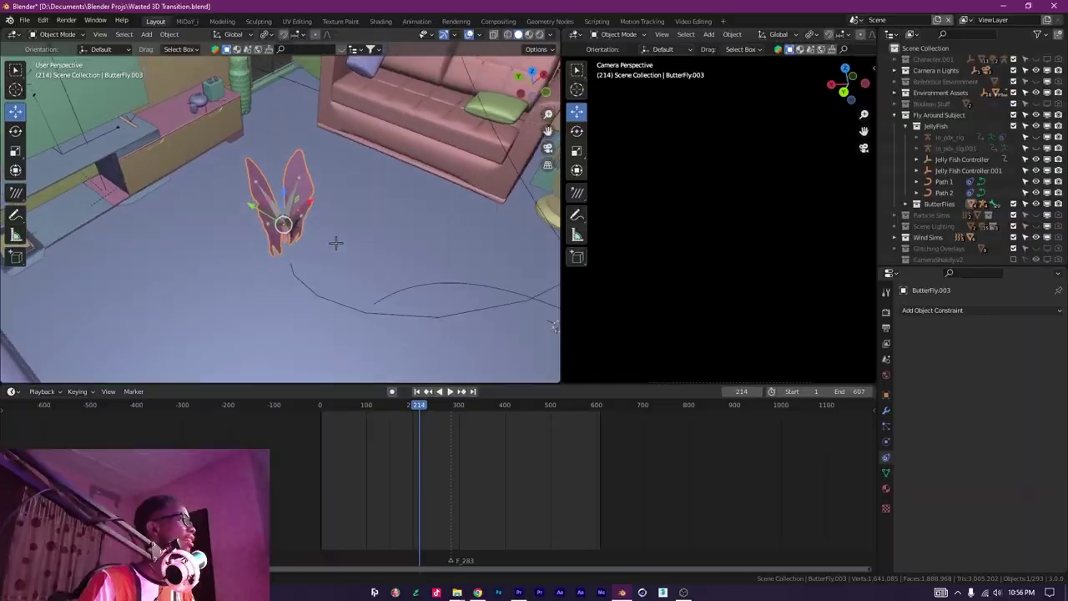
pyautogui.scroll(8, 492, 164)
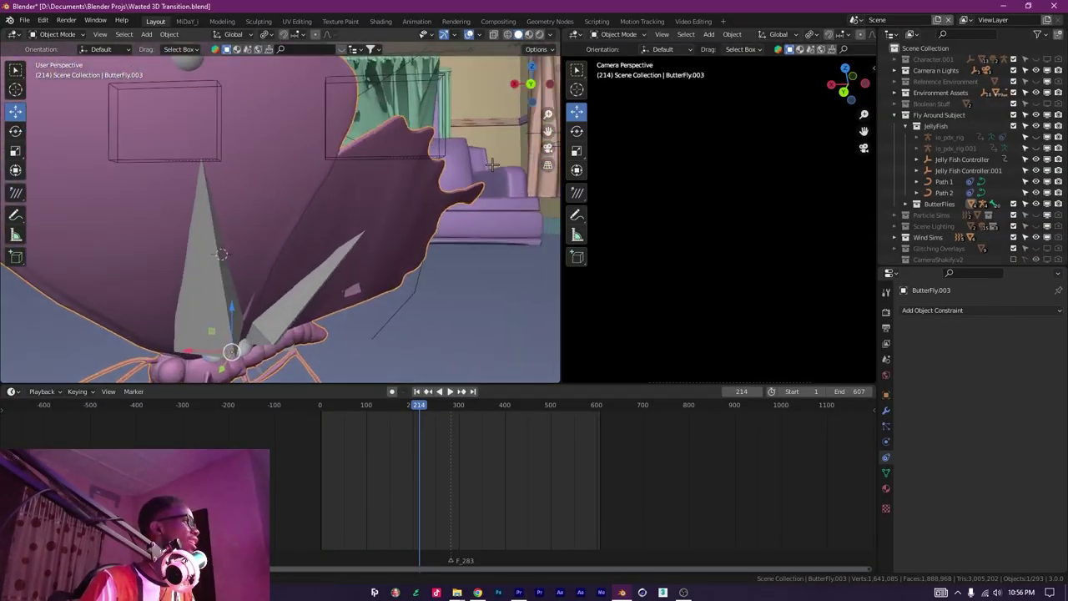
pyautogui.moveTo(492, 165); pyautogui.dragTo(396, 196)
# Scrub back to frame 169 and play the animation to review the selected butterfly's flapping wings.
pyautogui.moveTo(420, 407); pyautogui.dragTo(396, 405)
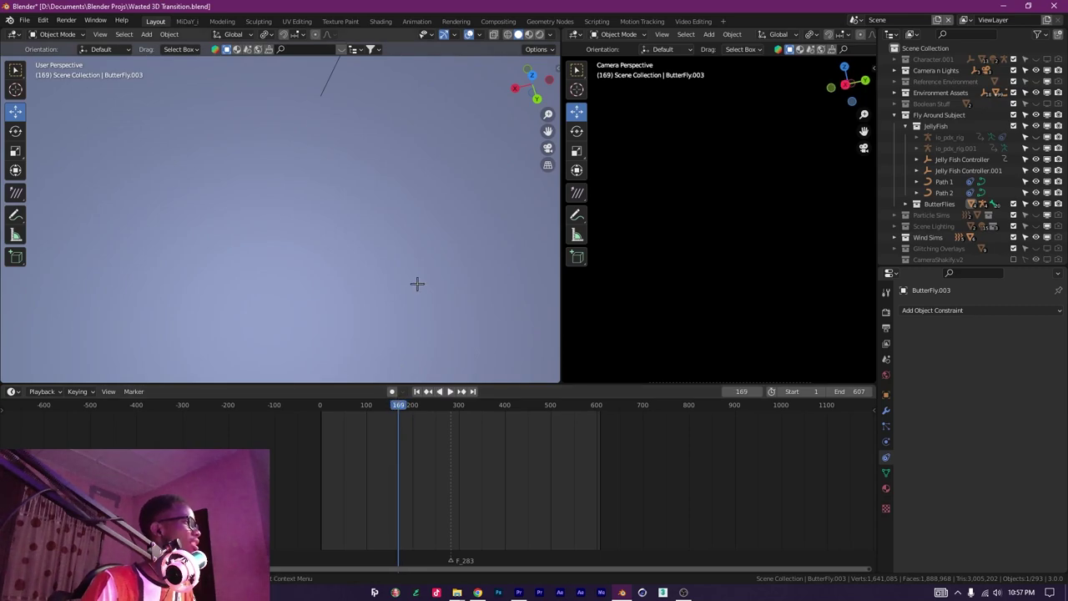
pyautogui.moveTo(417, 283); pyautogui.dragTo(469, 280)
pyautogui.hotkey('ctrl', 'shift', 'space')
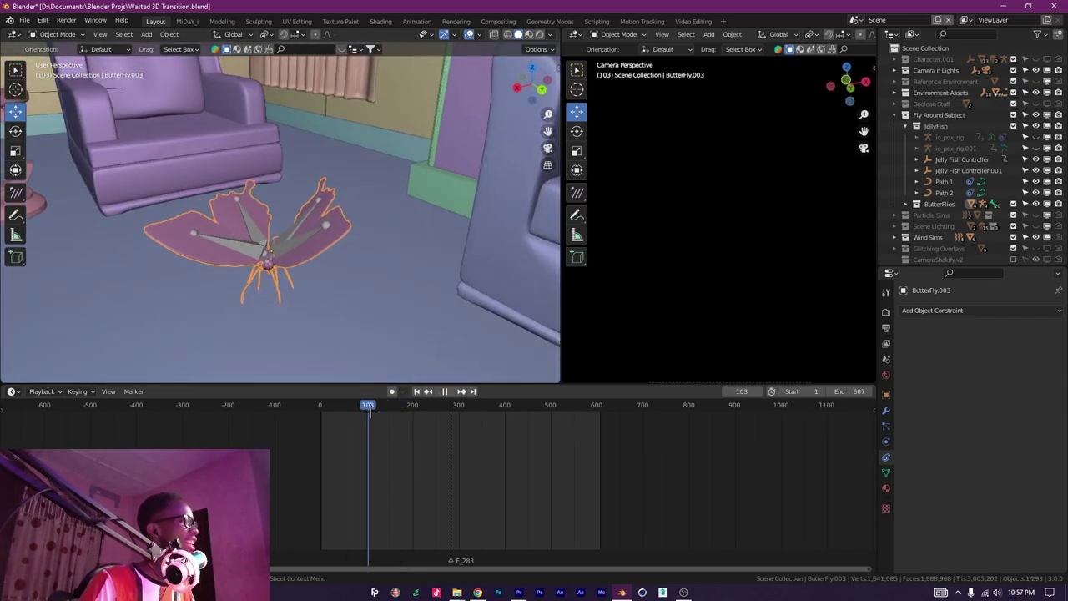
pyautogui.press('space')
pyautogui.scroll(-1, 355, 250)
# Check the scene through the camera, scrub the animation towards frame 228, and inspect the selected butterfly from above.
pyautogui.click(547, 148)
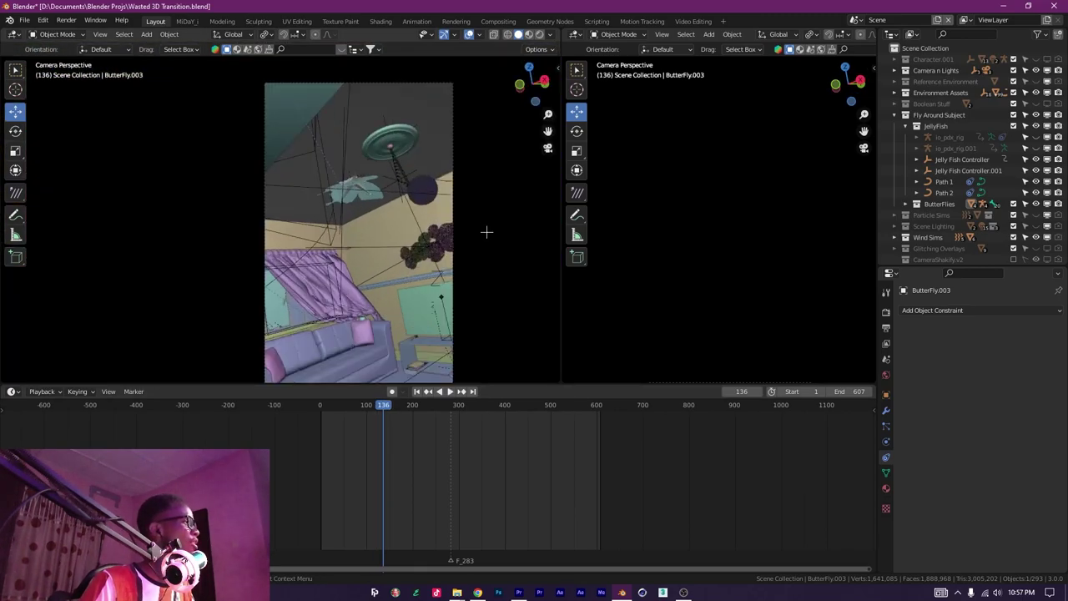
pyautogui.hotkey('ctrl', 'shift', 'space')
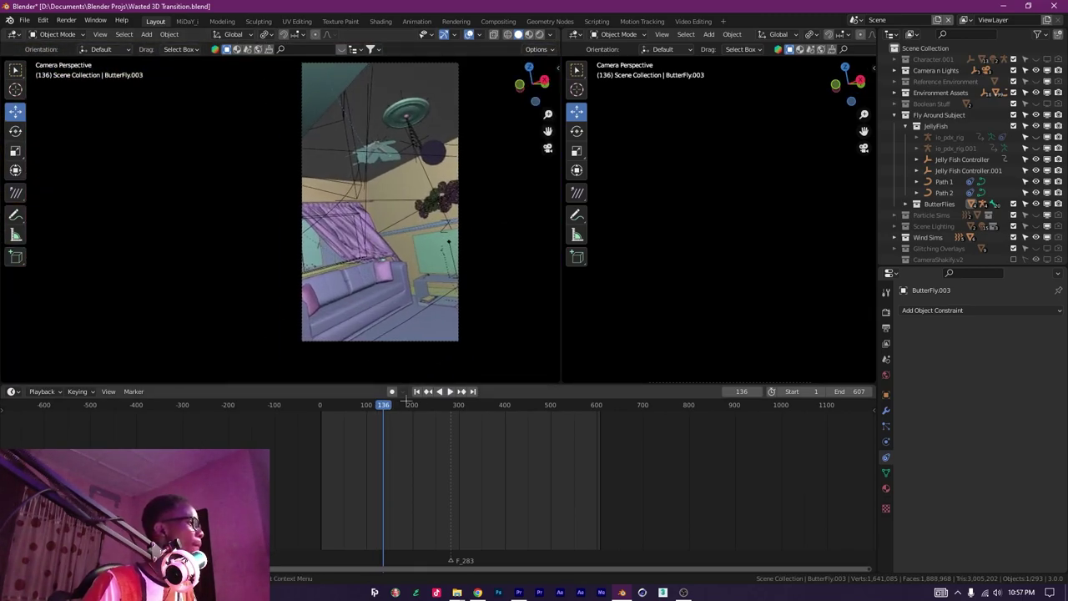
pyautogui.moveTo(344, 406); pyautogui.dragTo(413, 428)
pyautogui.moveTo(482, 294); pyautogui.dragTo(458, 275)
pyautogui.scroll(-4, 459, 307)
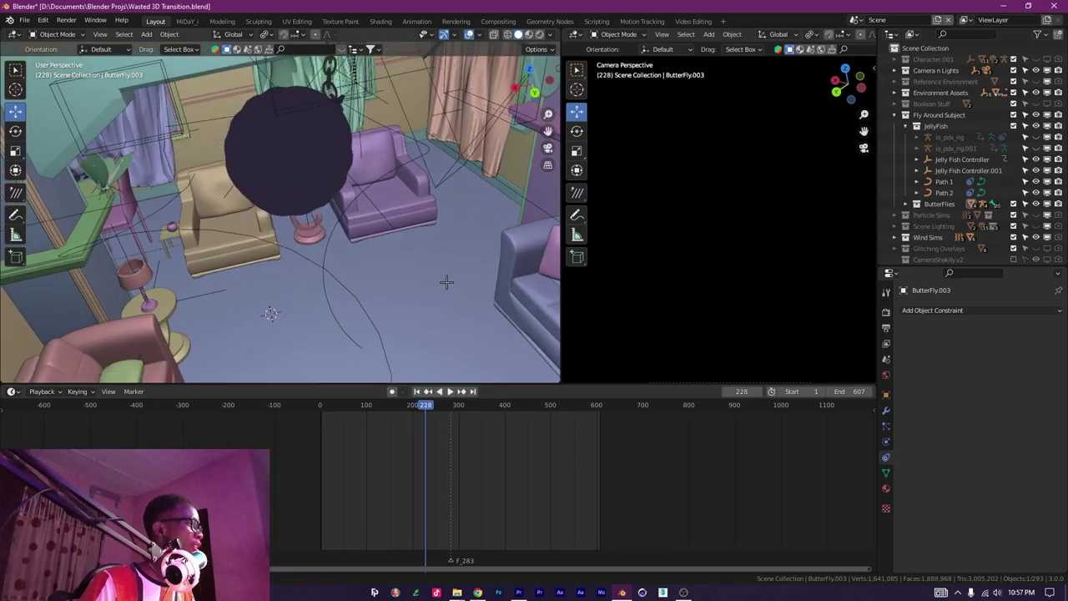
pyautogui.moveTo(435, 190); pyautogui.dragTo(503, 206)
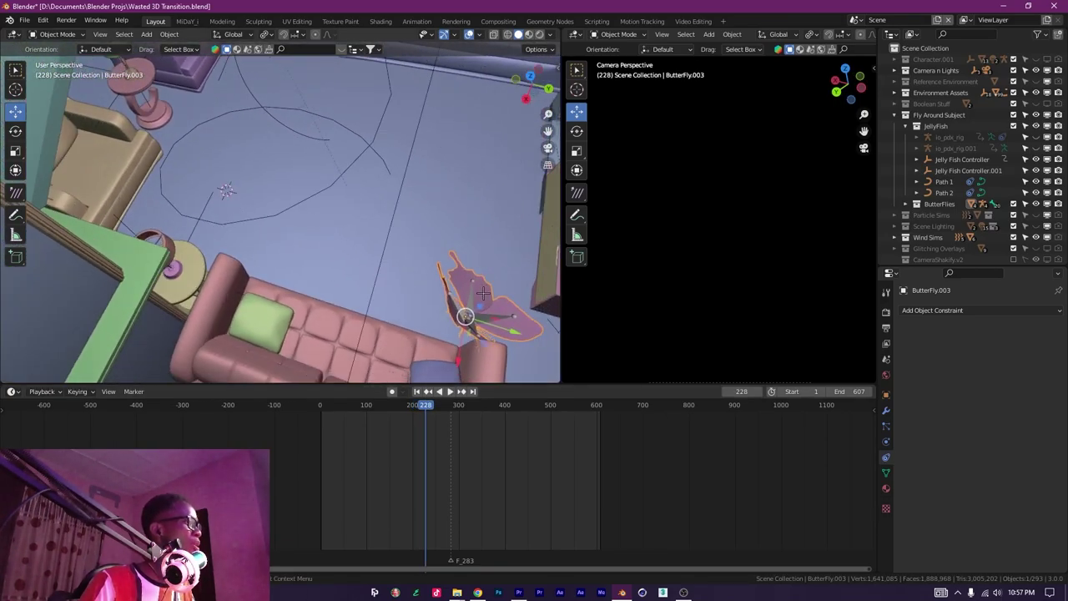
pyautogui.scroll(4, 461, 271)
# Play the shot through the camera from frame 228 and review where the butterflies appear in it.
pyautogui.click(547, 147)
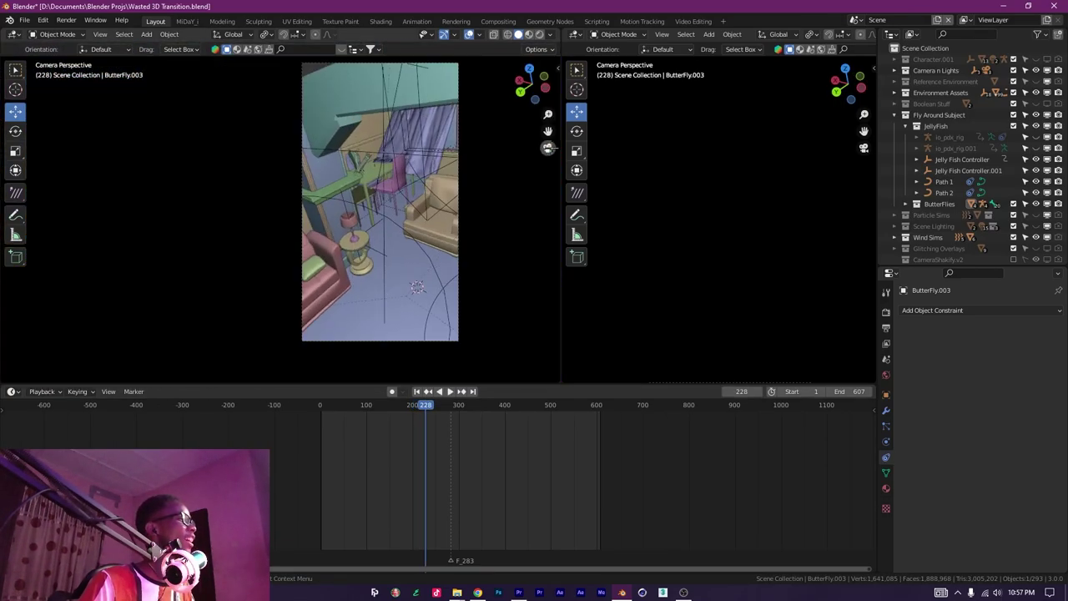
pyautogui.press('space')
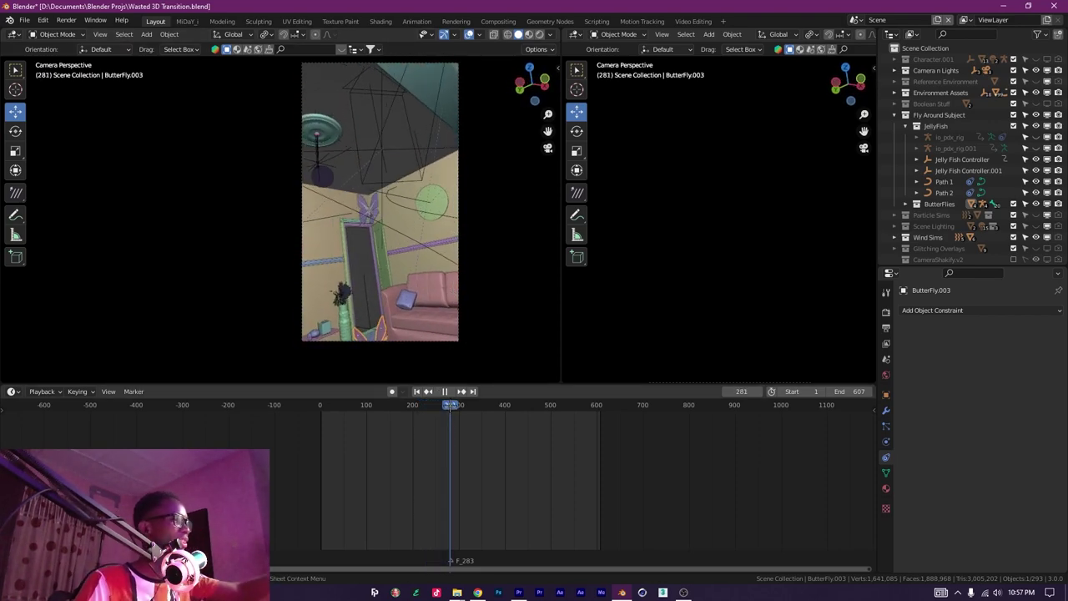
pyautogui.press('space')
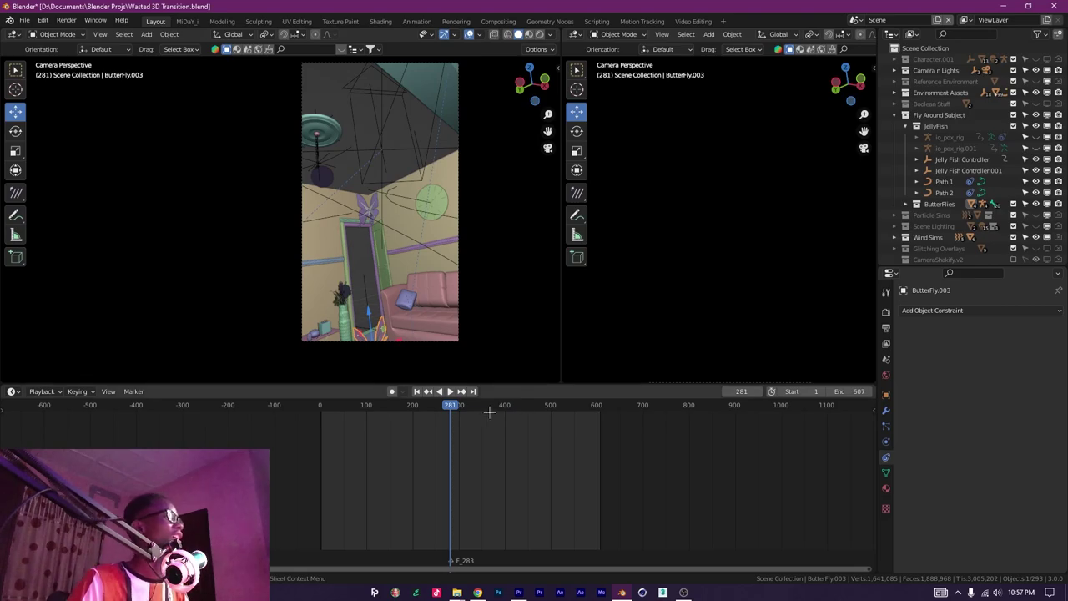
pyautogui.moveTo(456, 411)
pyautogui.mouseDown()
pyautogui.moveTo(499, 406)
pyautogui.moveTo(439, 405)
pyautogui.moveTo(461, 403)
pyautogui.mouseUp()
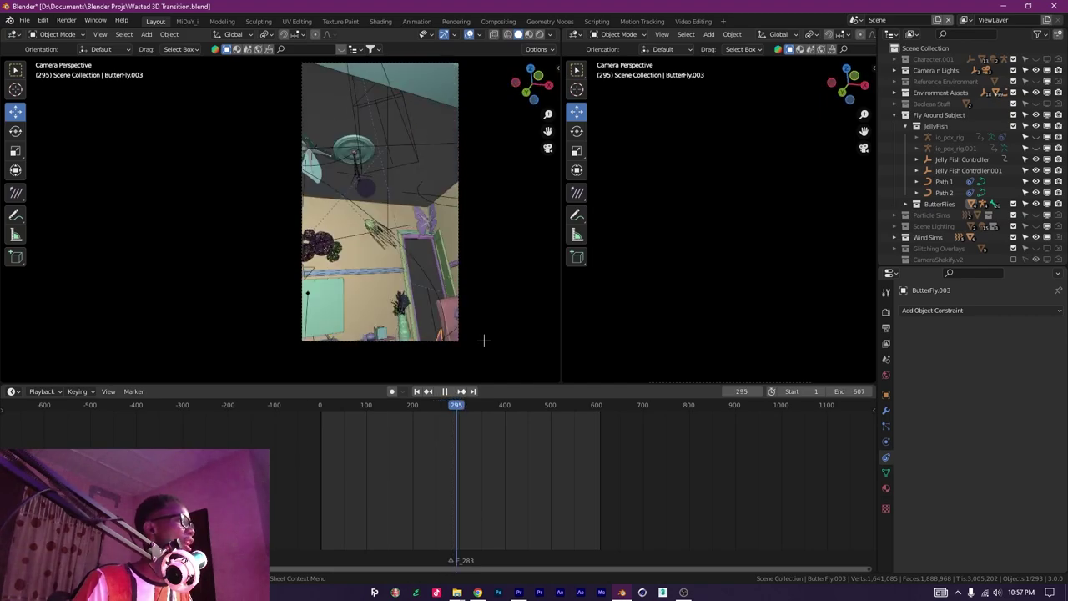
# Select the purple butterfly above the door frame and scrub to frame 363 to review its motion.
pyautogui.click(548, 149)
pyautogui.press('KP_1')
pyautogui.moveTo(449, 185); pyautogui.dragTo(404, 164)
pyautogui.click(407, 101)
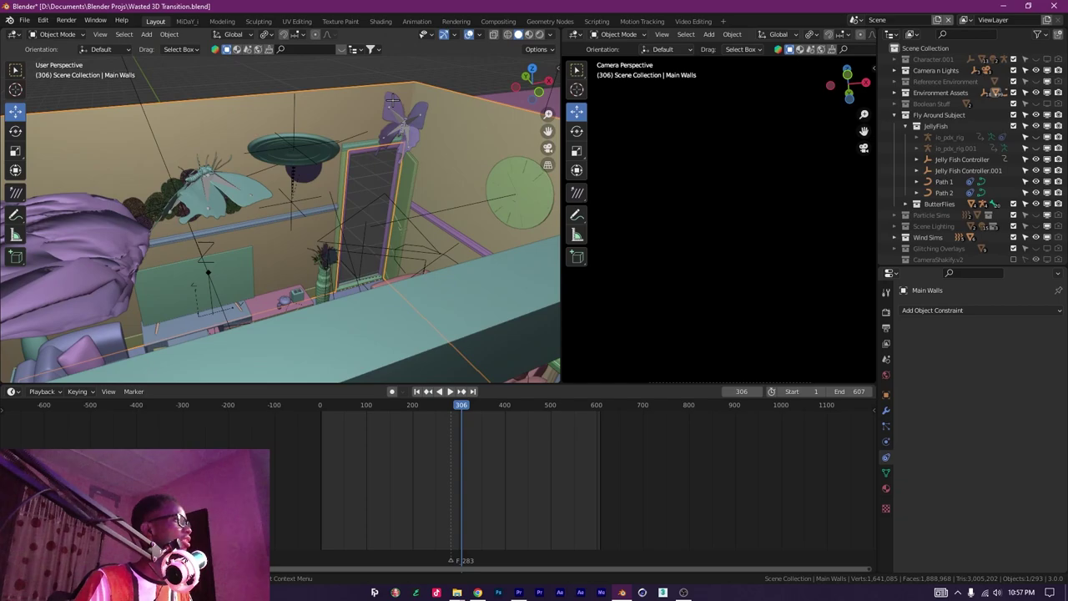
pyautogui.click(409, 132)
pyautogui.moveTo(376, 250); pyautogui.dragTo(343, 178)
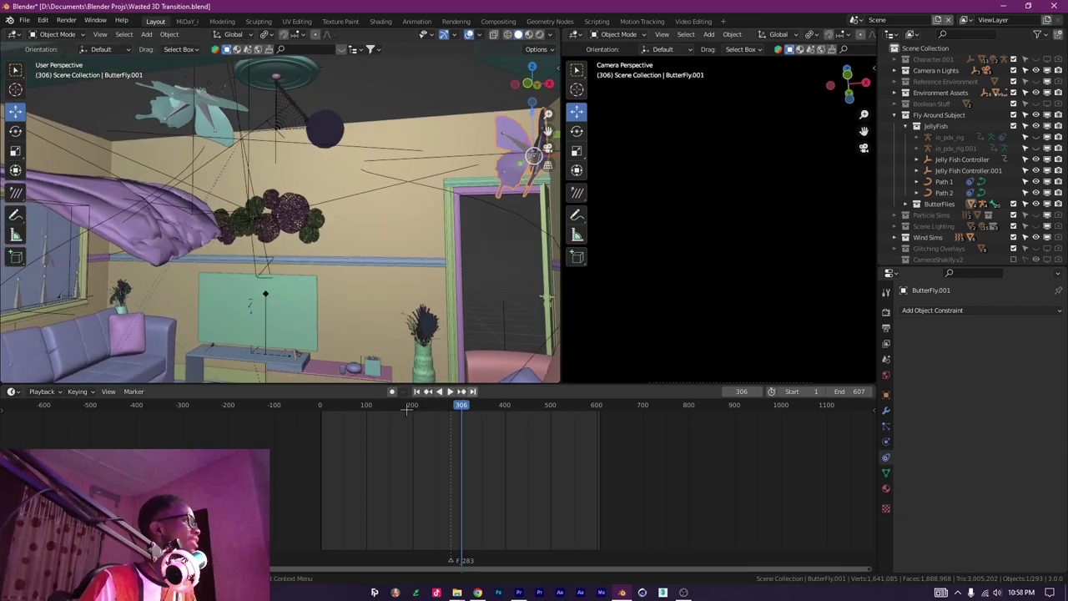
pyautogui.moveTo(378, 407); pyautogui.dragTo(535, 415)
pyautogui.press('space')
pyautogui.moveTo(559, 418); pyautogui.dragTo(487, 415)
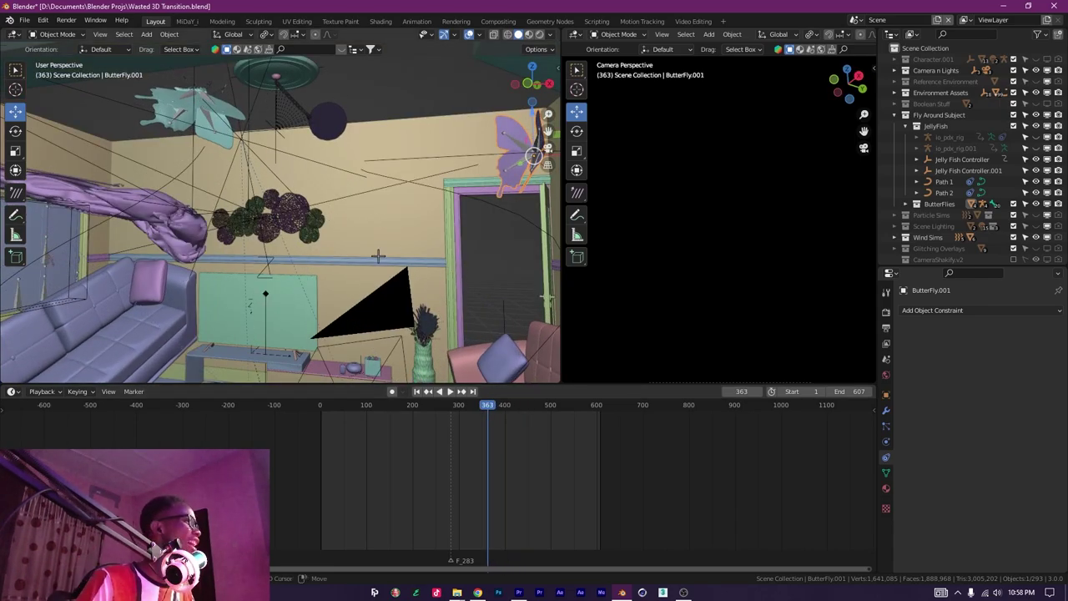
# Examine the butterfly on the pillar ledge and the jellyfish around the room at frames 239 and 338.
pyautogui.moveTo(378, 256); pyautogui.dragTo(398, 291)
pyautogui.scroll(-4, 267, 239)
pyautogui.scroll(4, 327, 252)
pyautogui.scroll(1, 321, 224)
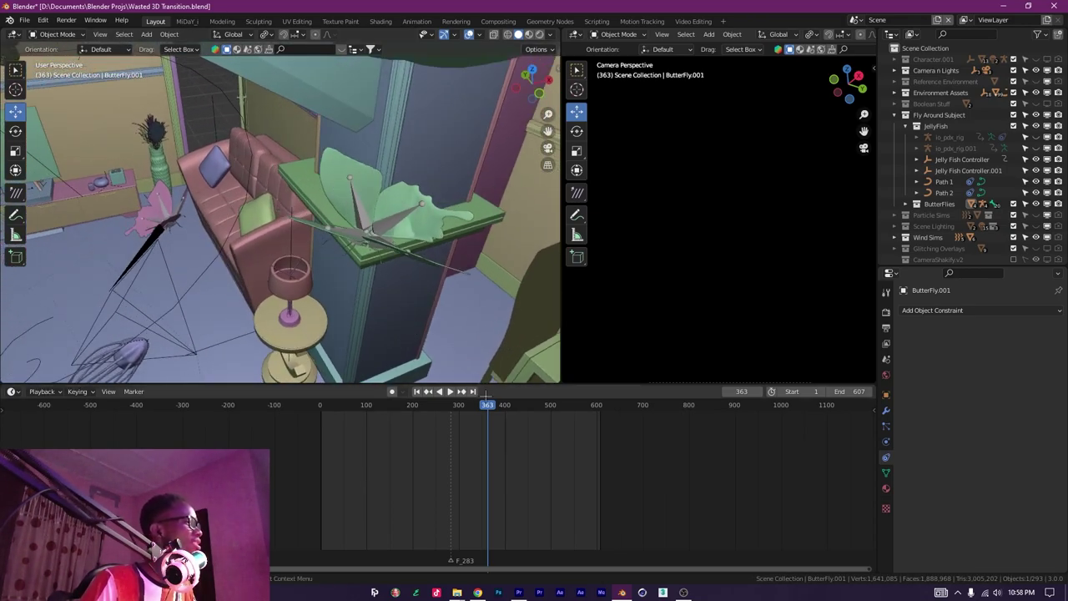
pyautogui.moveTo(485, 395); pyautogui.dragTo(430, 405)
pyautogui.moveTo(408, 288); pyautogui.dragTo(471, 350)
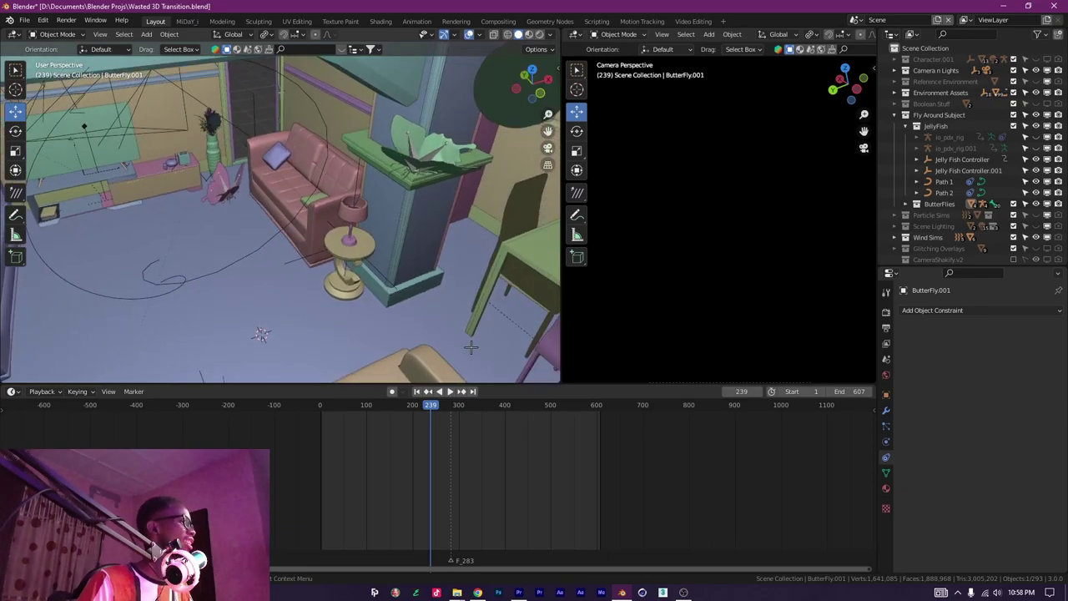
pyautogui.moveTo(443, 403); pyautogui.dragTo(477, 405)
pyautogui.moveTo(317, 276); pyautogui.dragTo(373, 256)
pyautogui.scroll(2, 455, 284)
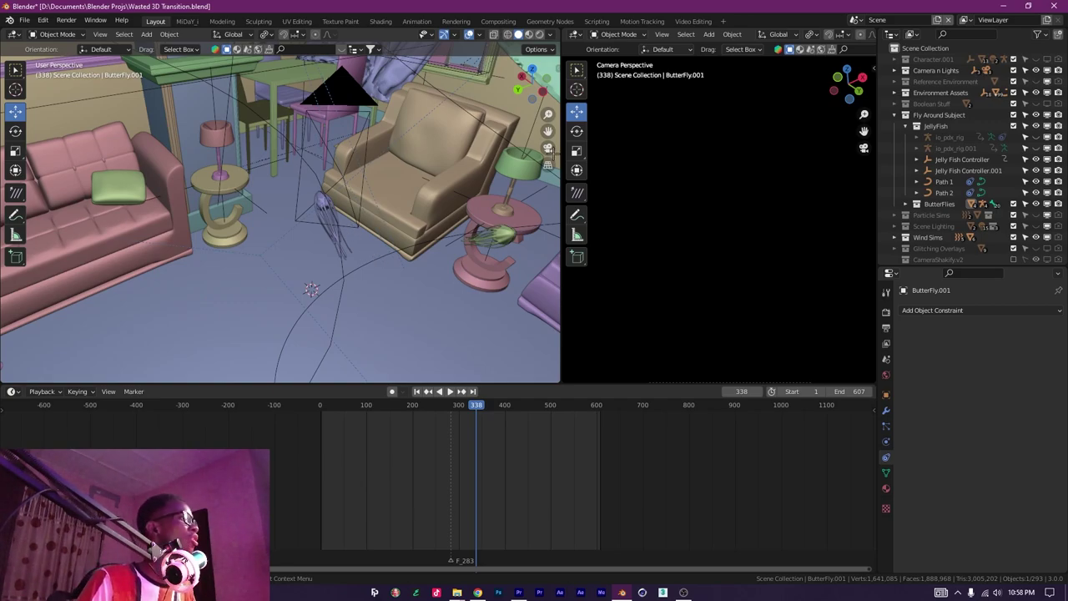
# Rewind the timeline and play the animation through the camera to review the flying creatures in the shot.
pyautogui.click(548, 148)
pyautogui.moveTo(475, 405); pyautogui.dragTo(380, 418)
pyautogui.press('space')
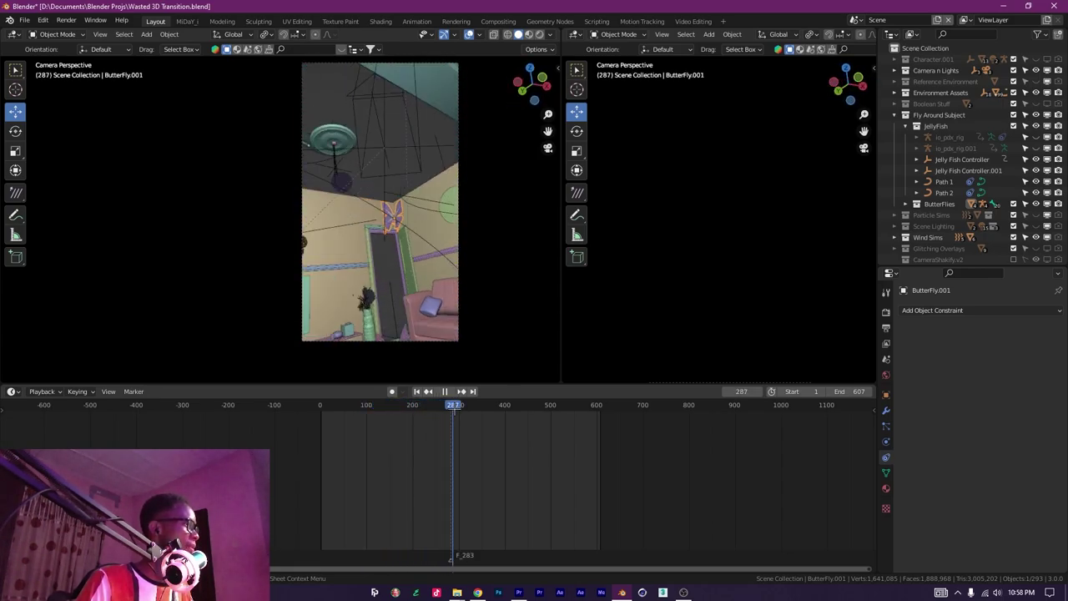
pyautogui.press('space')
# Leave the camera view and play the animation from frame 312 to review the two jellyfish swimming around the room.
pyautogui.moveTo(464, 329); pyautogui.dragTo(442, 352)
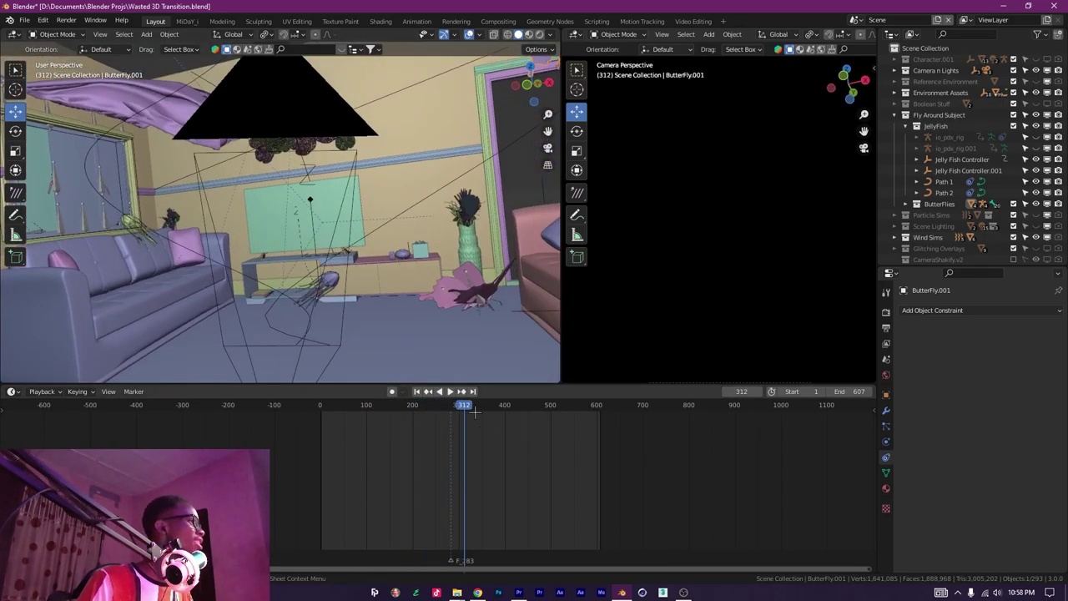
pyautogui.press('space')
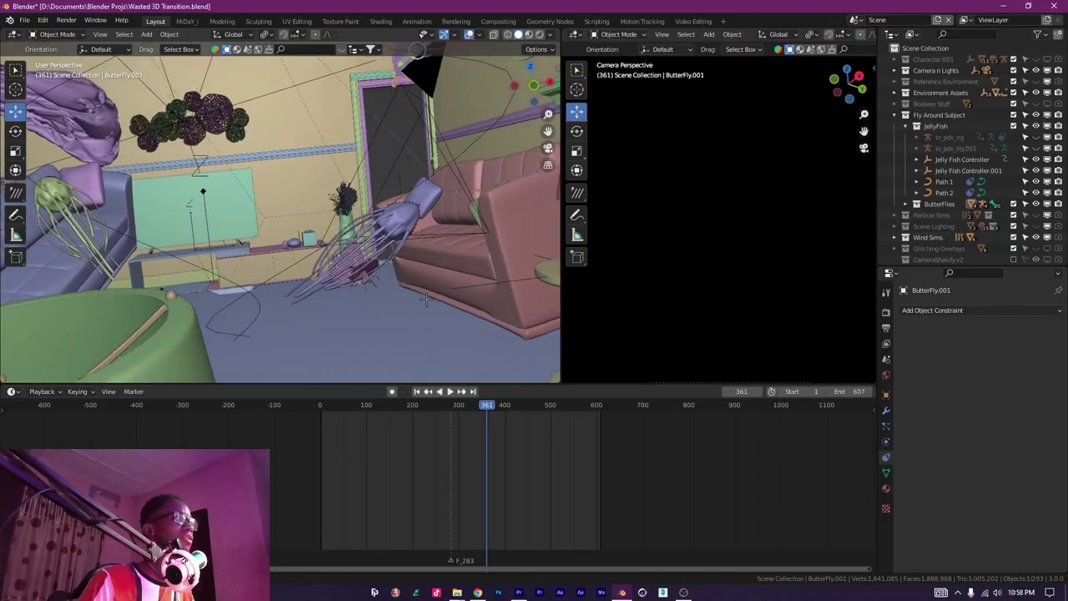
pyautogui.moveTo(426, 300); pyautogui.dragTo(422, 302)
pyautogui.moveTo(300, 292); pyautogui.dragTo(425, 316)
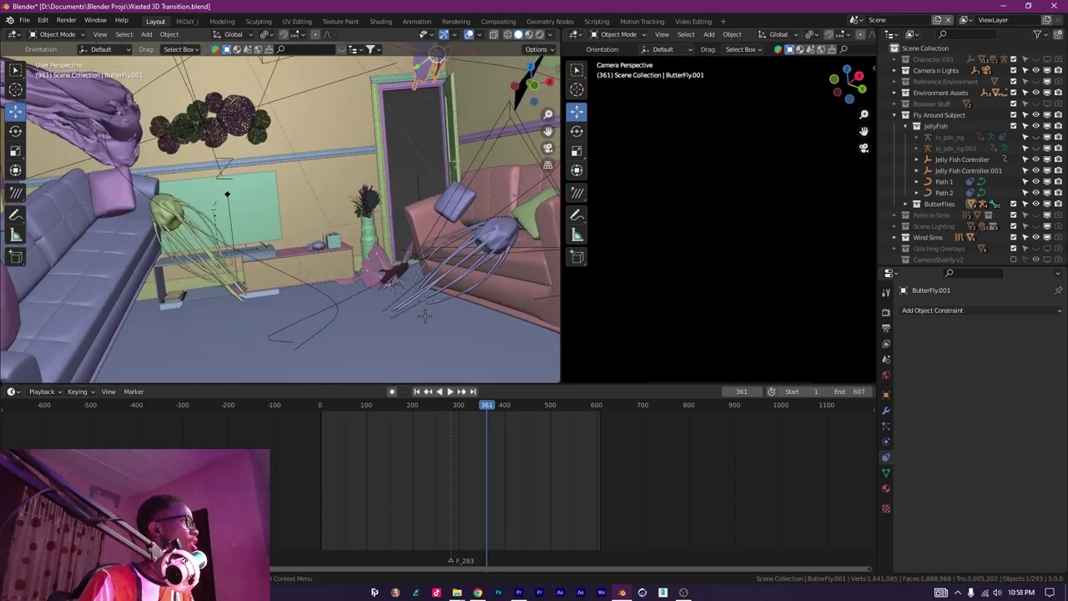
pyautogui.moveTo(485, 408)
pyautogui.mouseDown()
pyautogui.moveTo(443, 409)
pyautogui.moveTo(497, 415)
pyautogui.mouseUp()
pyautogui.press('space')
# Select the Path 2 curve that runs between the jellyfish over the living room floor.
pyautogui.moveTo(374, 293); pyautogui.dragTo(374, 240)
pyautogui.click(212, 275)
pyautogui.click(328, 223)
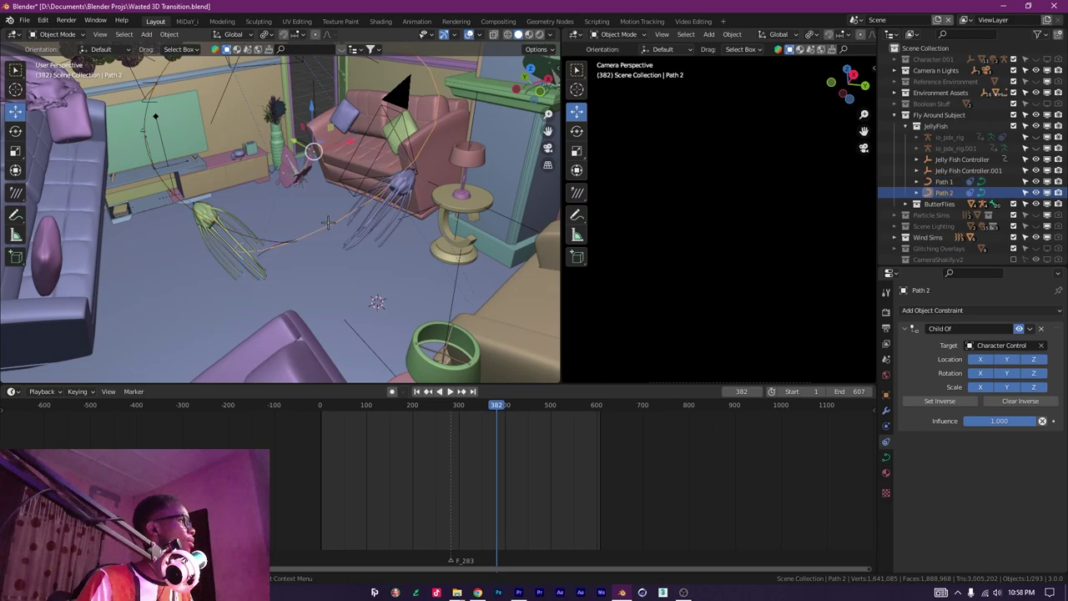
# Play the animation from around frame 382 and check how the two jellyfish follow their paths through the living room.
pyautogui.moveTo(499, 405); pyautogui.dragTo(475, 409)
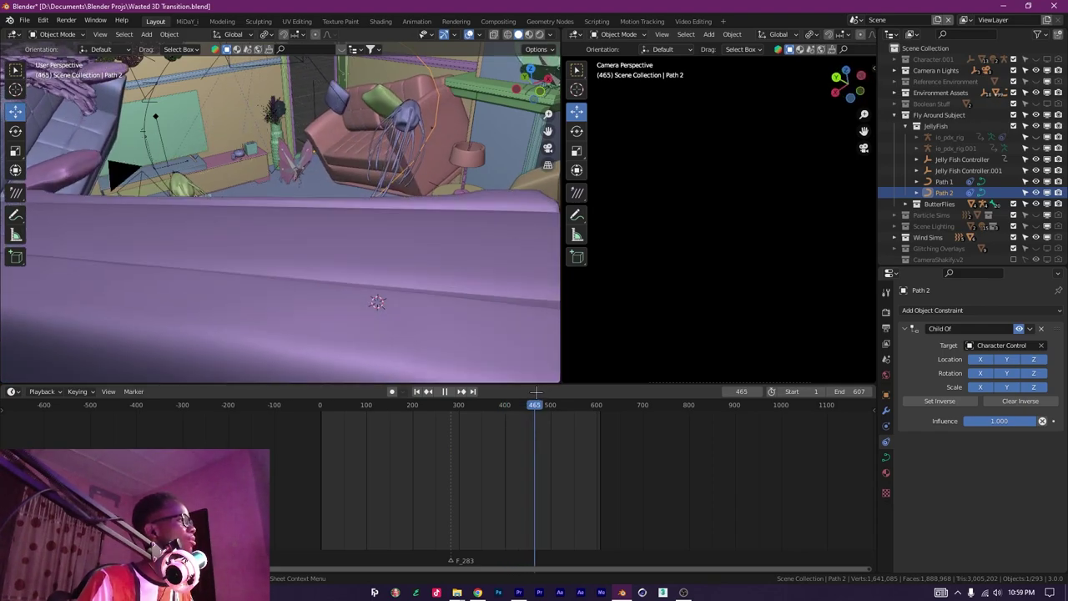
pyautogui.press('space')
pyautogui.scroll(-6, 433, 239)
pyautogui.moveTo(427, 345); pyautogui.dragTo(388, 343)
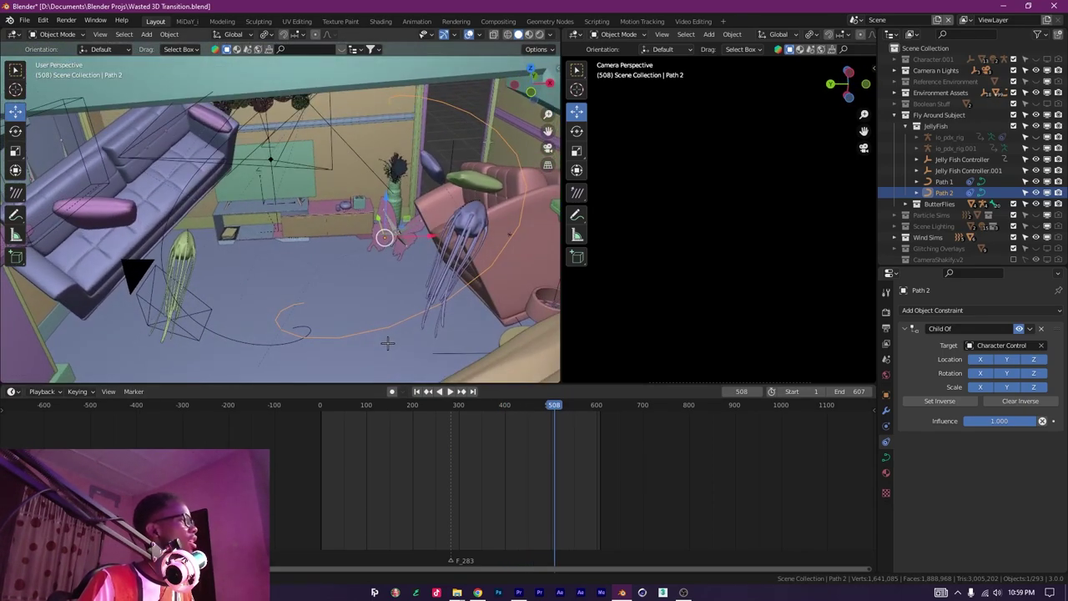
pyautogui.moveTo(551, 405)
pyautogui.mouseDown()
pyautogui.moveTo(524, 405)
pyautogui.moveTo(589, 397)
pyautogui.moveTo(549, 397)
pyautogui.mouseUp()
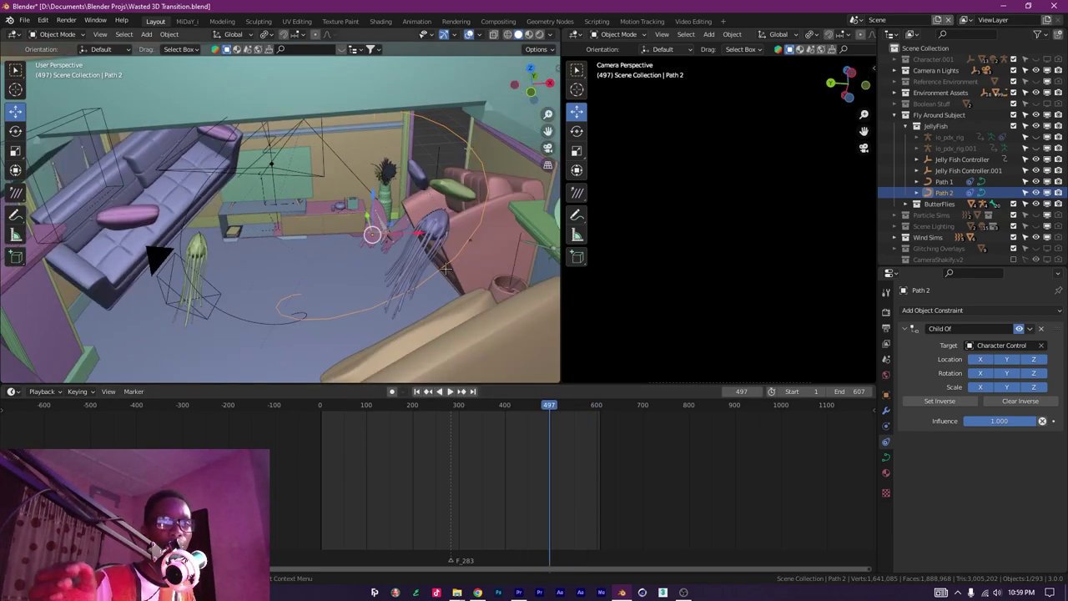
pyautogui.scroll(-4, 449, 267)
pyautogui.moveTo(449, 267); pyautogui.dragTo(426, 269)
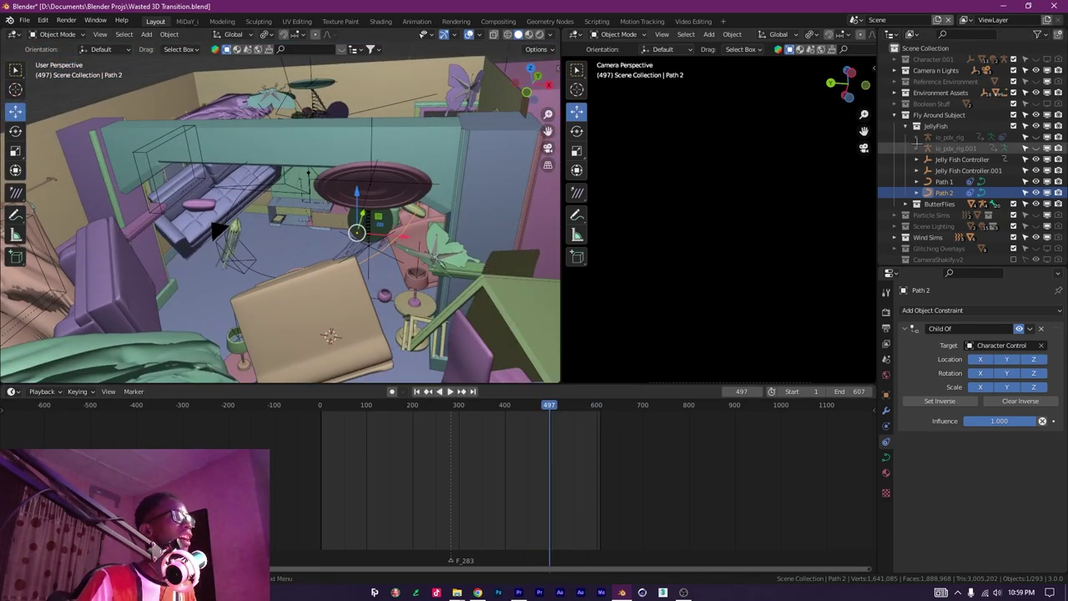
# Collapse the JellyFish and Fly Around Subject collections in the scene hierarchy.
pyautogui.click(905, 125)
pyautogui.click(895, 115)
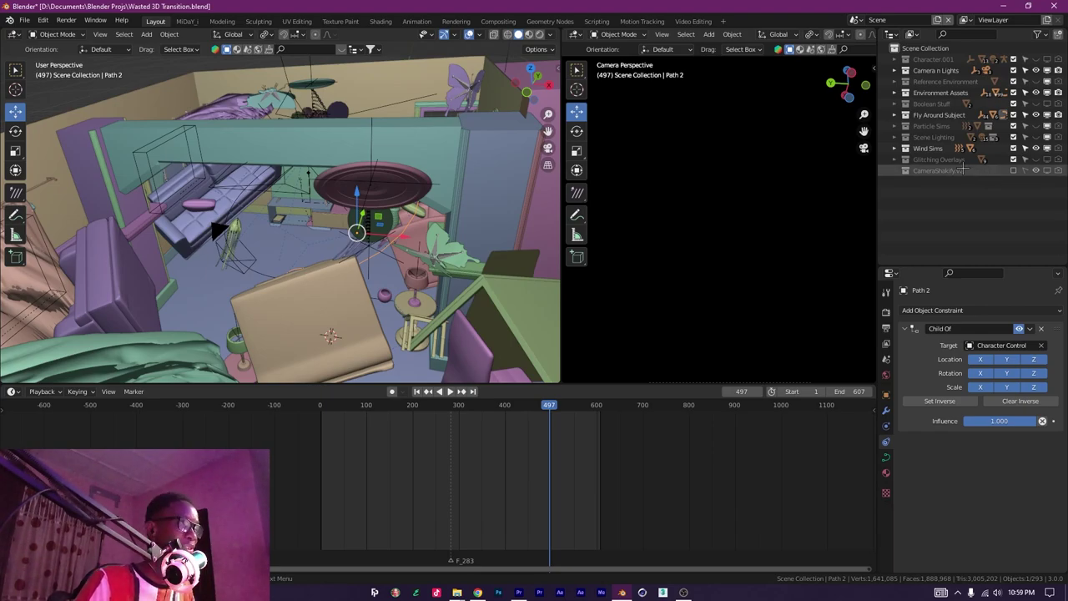
pyautogui.moveTo(309, 225); pyautogui.dragTo(367, 282)
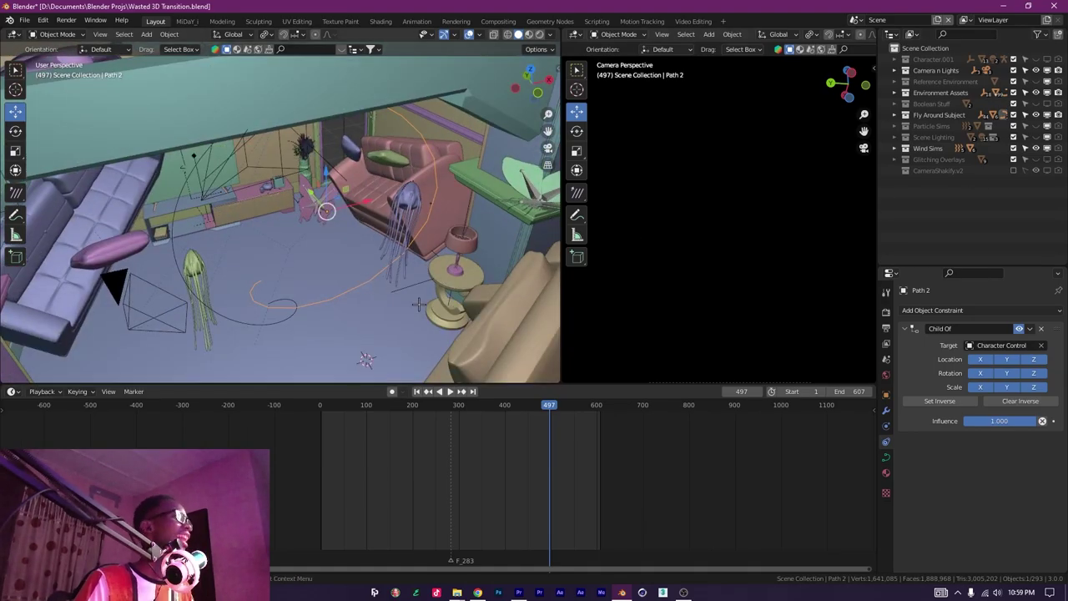
pyautogui.moveTo(419, 305); pyautogui.dragTo(400, 229)
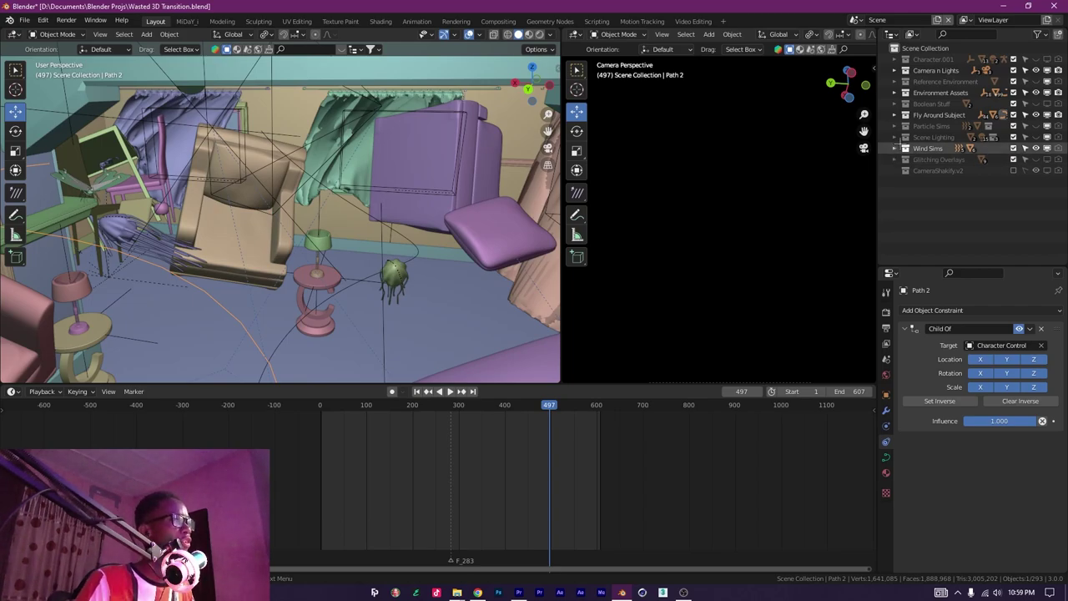
# Expand the Glitching Overlays collection, enable it in the viewports, select Element_04, and hide the Fly Around Subject collection.
pyautogui.click(894, 159)
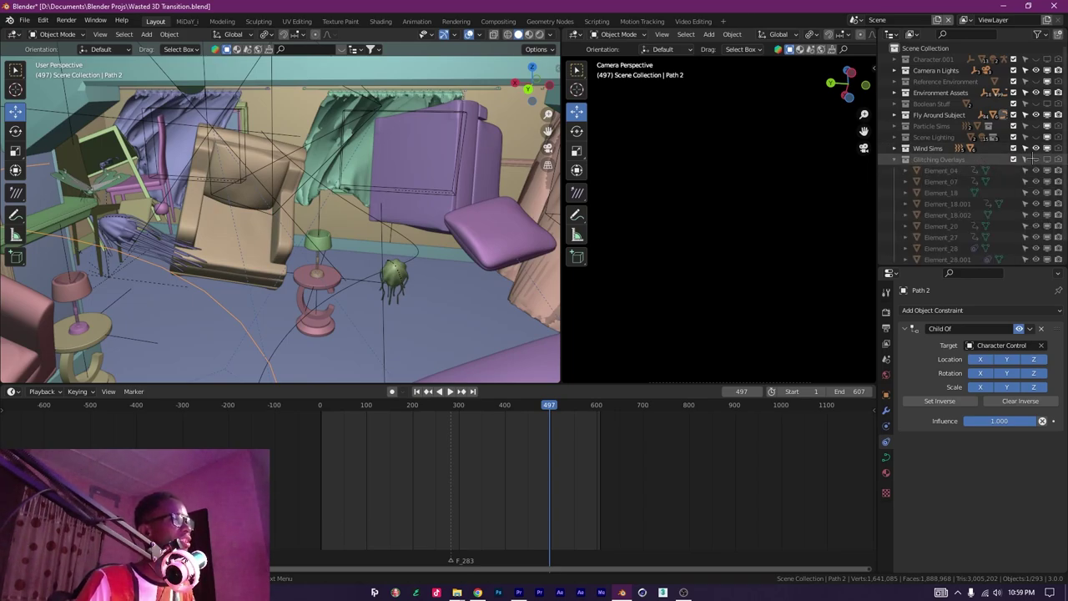
pyautogui.click(1047, 159)
pyautogui.click(934, 171)
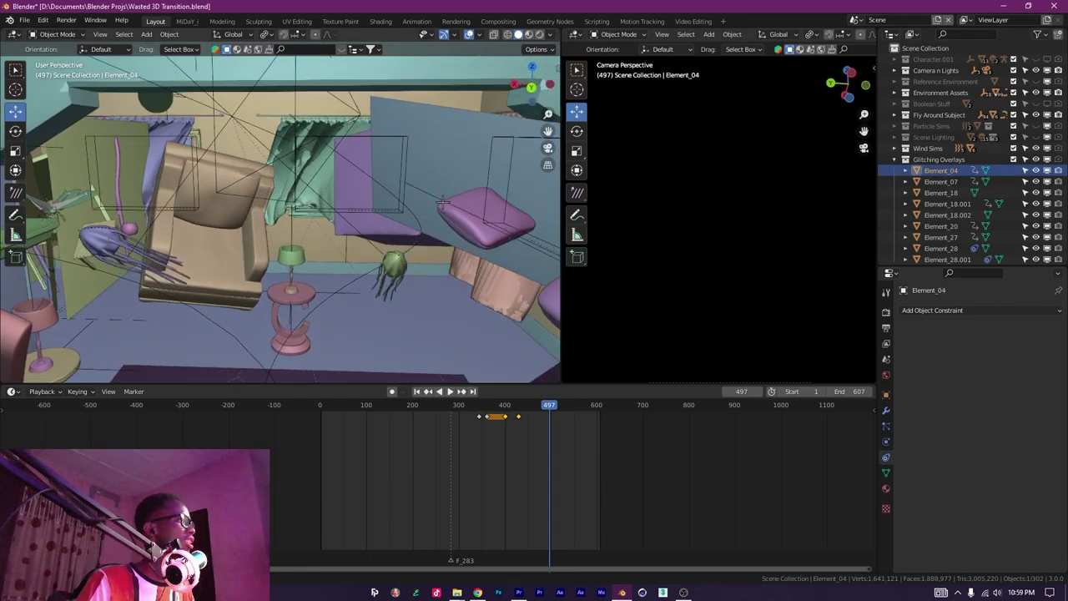
pyautogui.moveTo(491, 201); pyautogui.dragTo(482, 200)
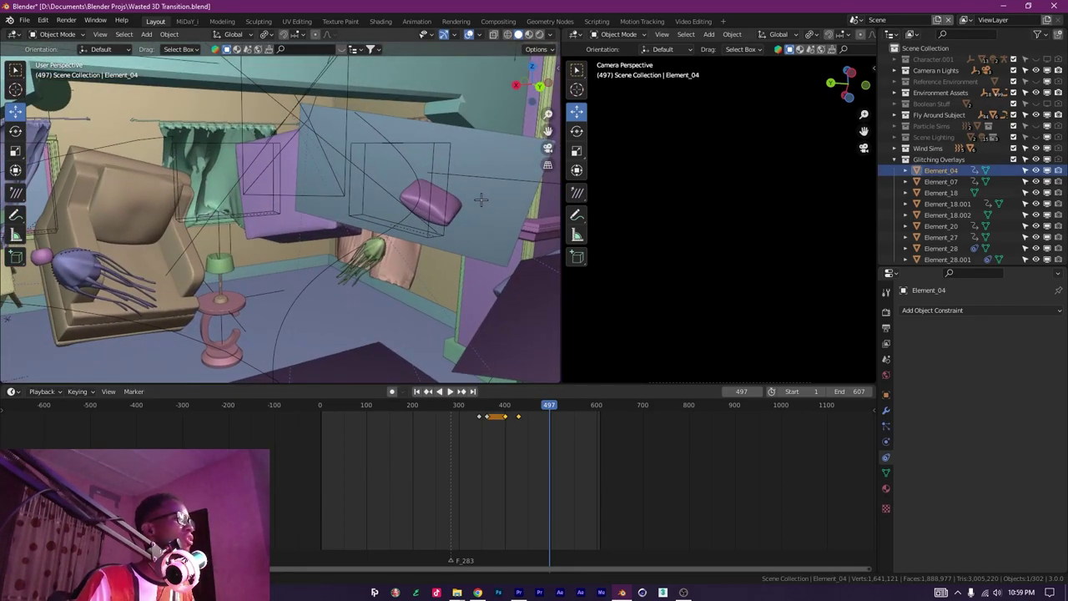
pyautogui.click(1036, 114)
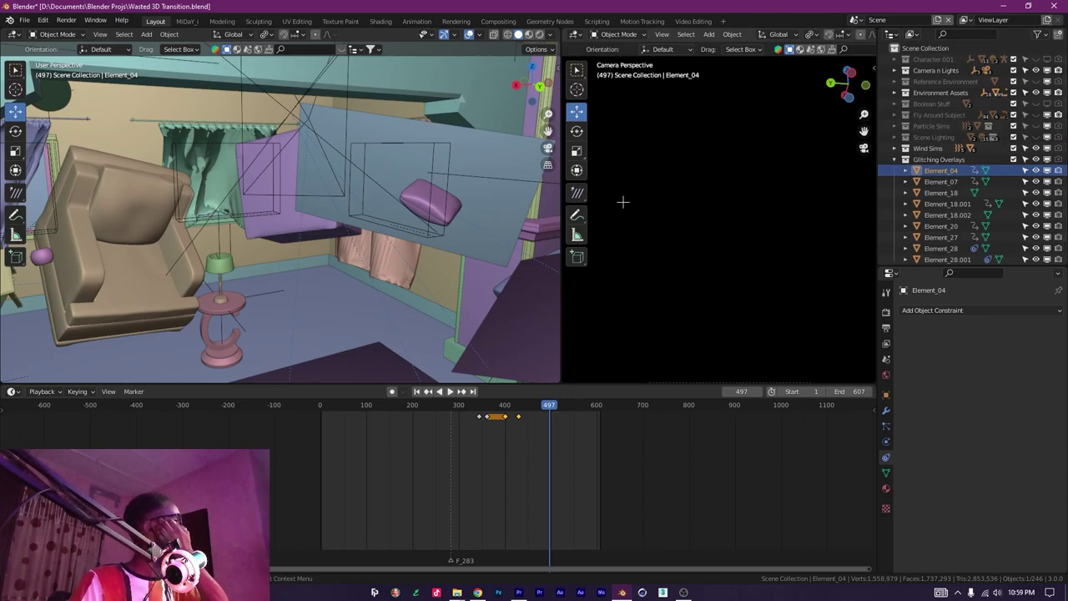
# Inspect the glitch overlay plane near the floating pillow with Material Preview shading.
pyautogui.moveTo(427, 207); pyautogui.dragTo(517, 212)
pyautogui.moveTo(443, 215); pyautogui.dragTo(551, 240)
pyautogui.moveTo(453, 249); pyautogui.dragTo(349, 232)
pyautogui.press('z')
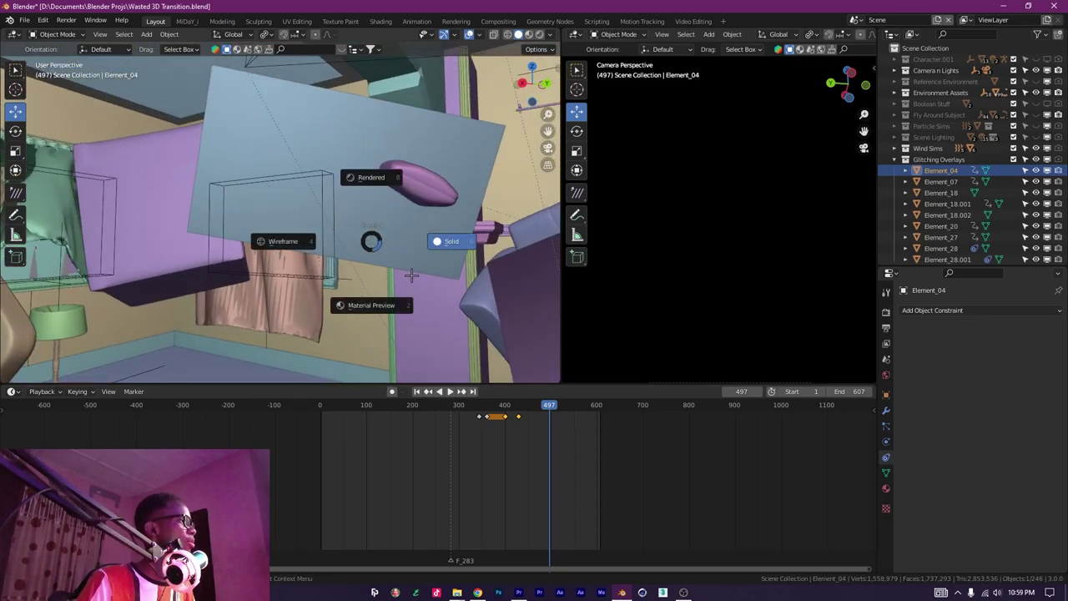
pyautogui.click(403, 303)
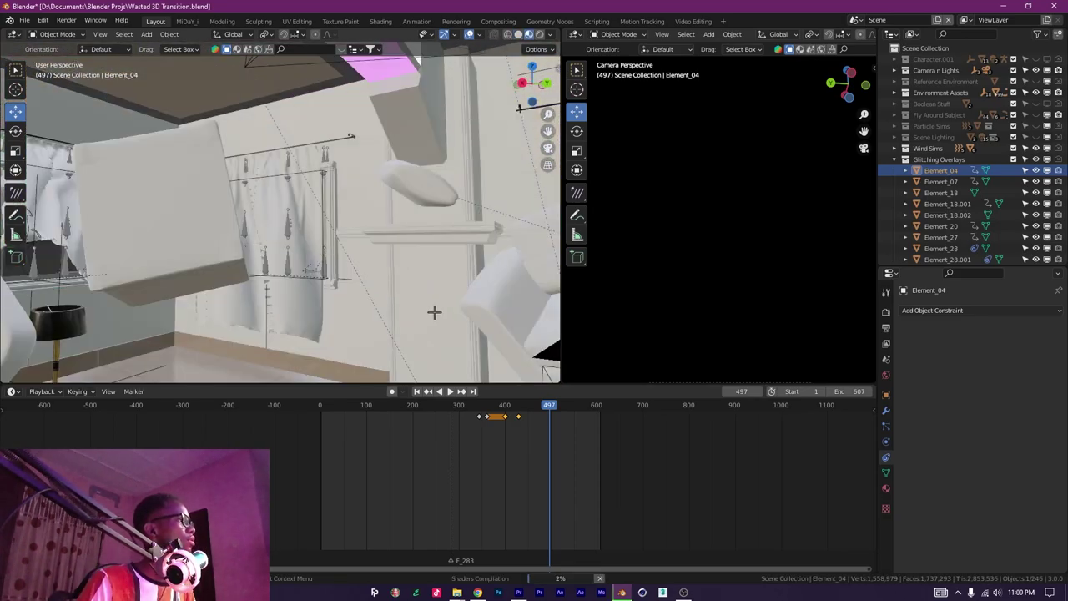
# Return to Solid shading, select the Element_20 overlay plane over the floor, and show it in Material Preview.
pyautogui.moveTo(392, 293); pyautogui.dragTo(382, 202)
pyautogui.click(370, 303)
pyautogui.click(444, 232)
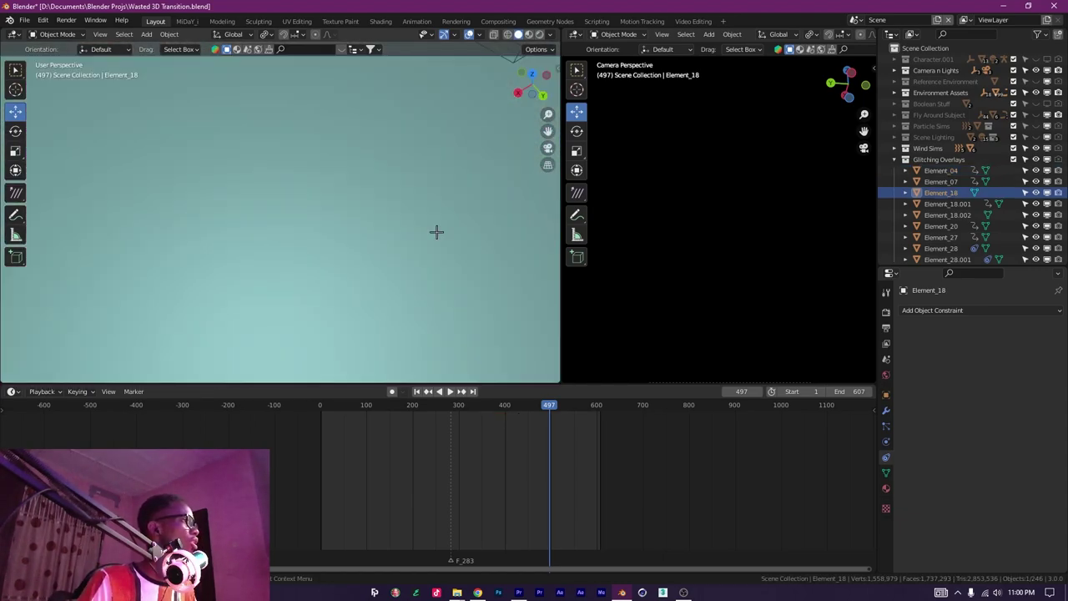
pyautogui.moveTo(436, 231)
pyautogui.mouseDown()
pyautogui.moveTo(471, 251)
pyautogui.moveTo(330, 217)
pyautogui.mouseUp()
pyautogui.click(468, 243)
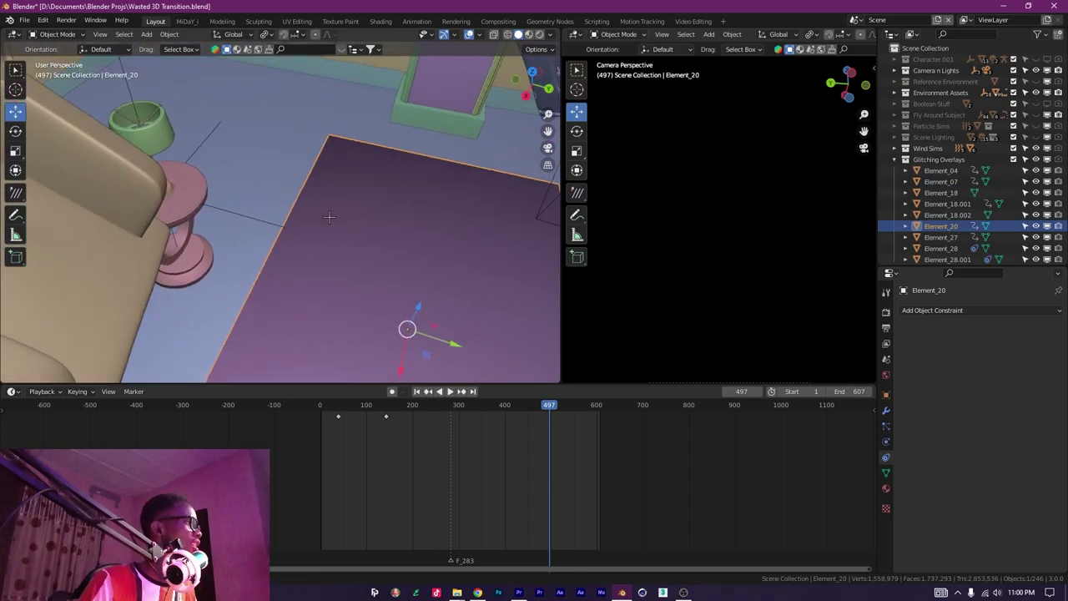
pyautogui.click(407, 292)
pyautogui.moveTo(409, 295)
pyautogui.mouseDown()
pyautogui.moveTo(358, 293)
pyautogui.moveTo(413, 215)
pyautogui.mouseUp()
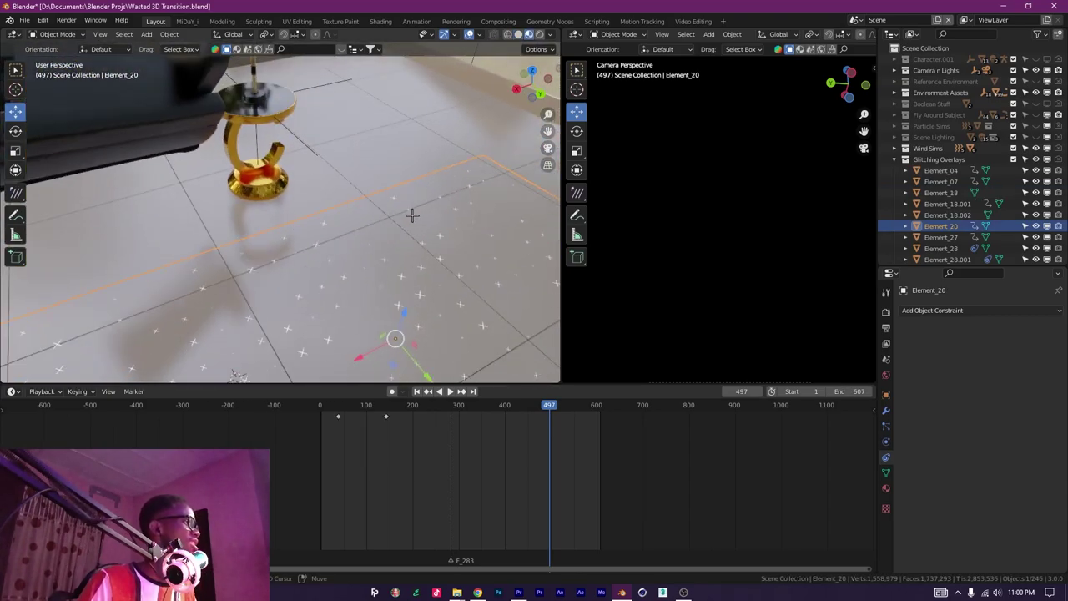
# Play the animation at an earlier point in the timeline to watch the Element_20 overlay, stopping at frame 401.
pyautogui.click(498, 408)
pyautogui.press('space')
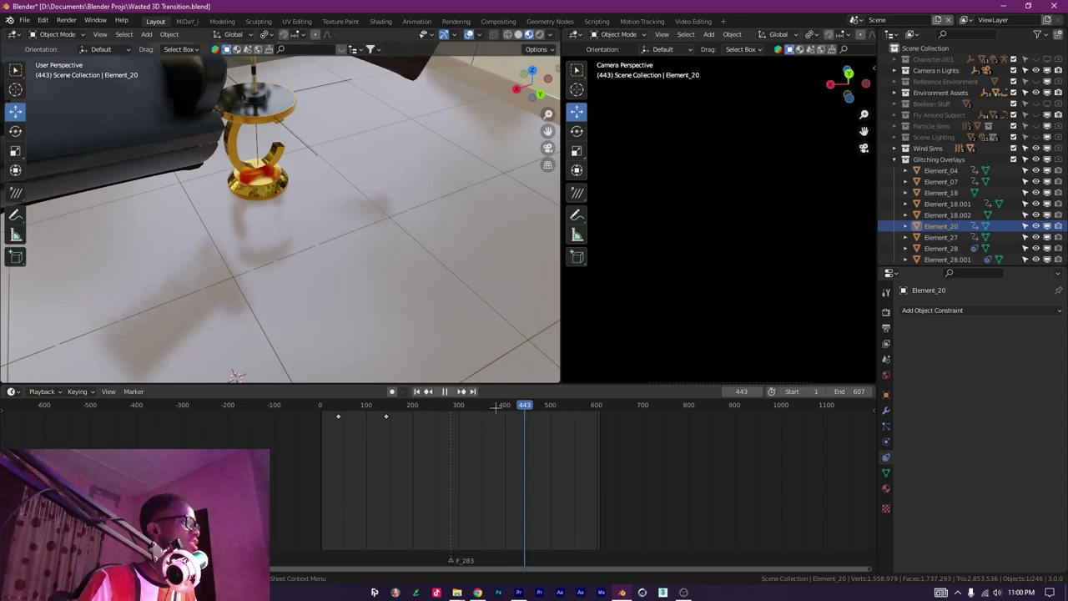
pyautogui.press('space')
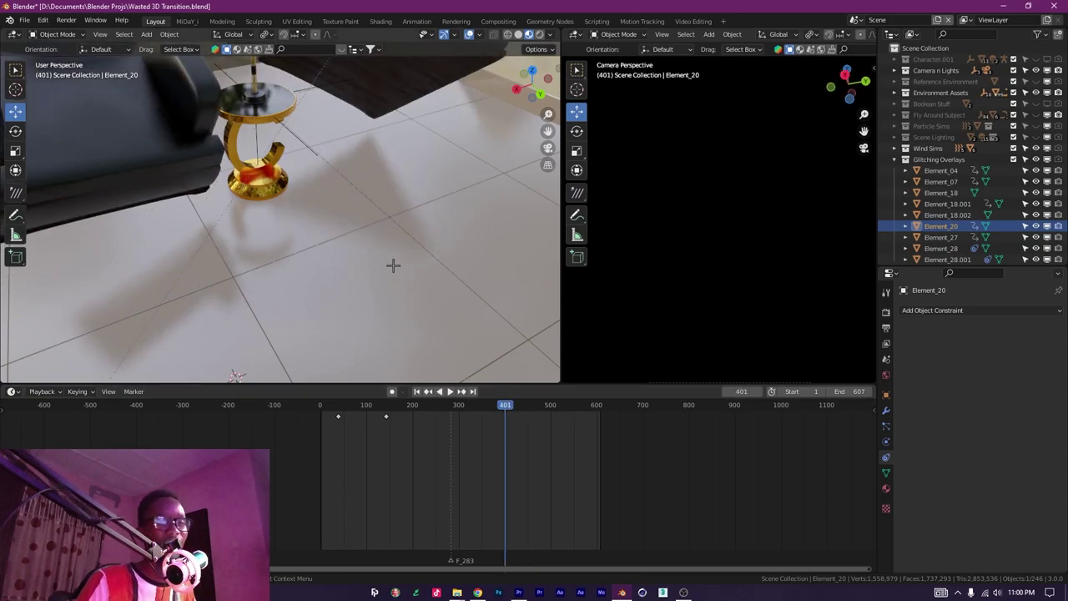
pyautogui.scroll(-2, 400, 261)
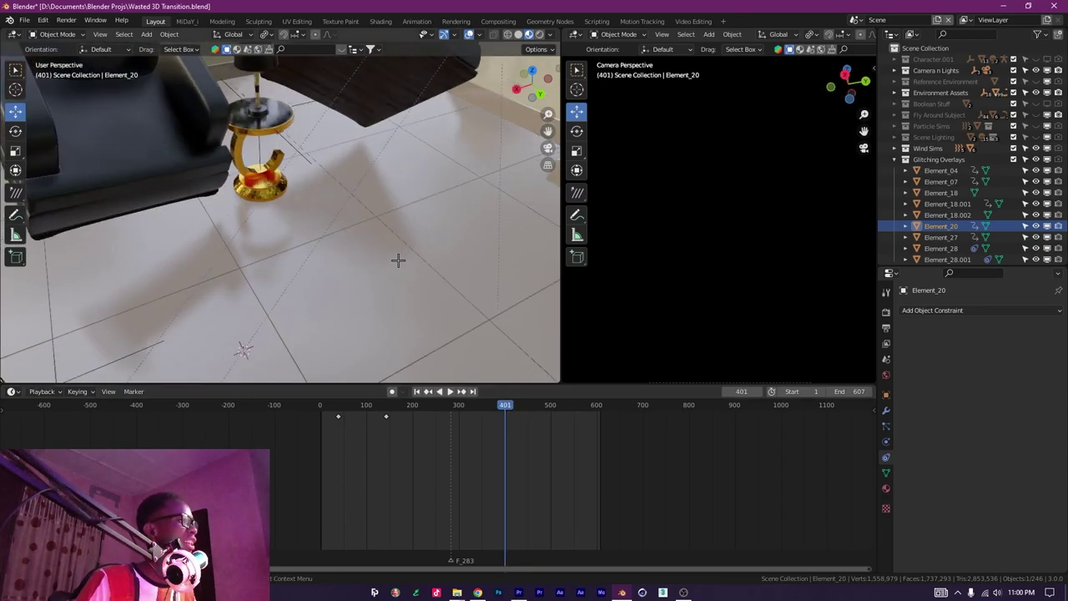
# Add a mesh plane to the living room and raise it about 0.94 m along the global Z axis.
pyautogui.moveTo(398, 260); pyautogui.dragTo(350, 239)
pyautogui.moveTo(257, 215); pyautogui.dragTo(335, 320)
pyautogui.hotkey('shift', 'a')
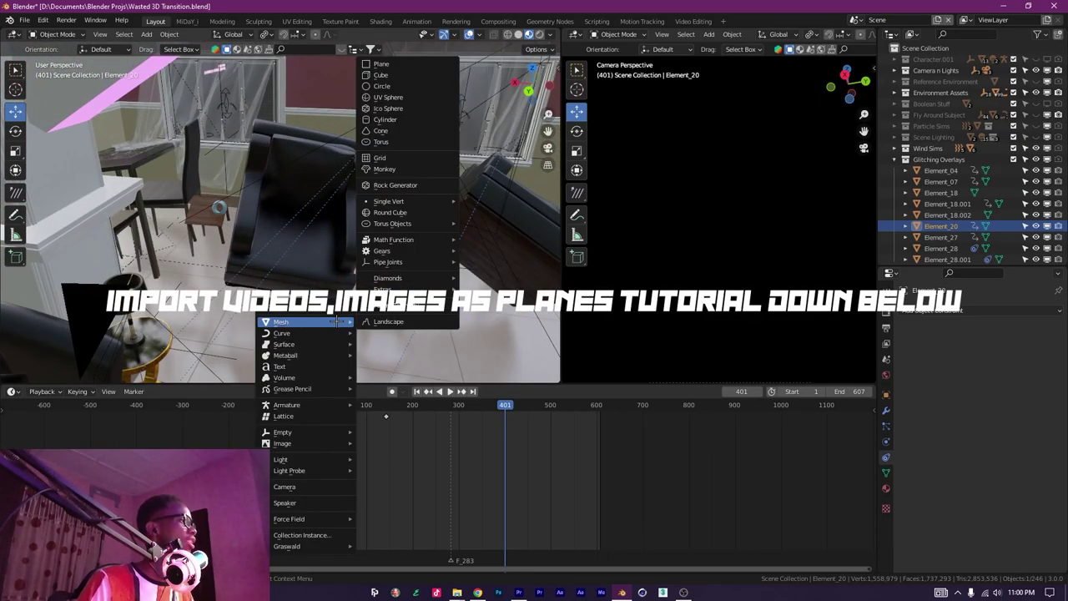
pyautogui.click(427, 62)
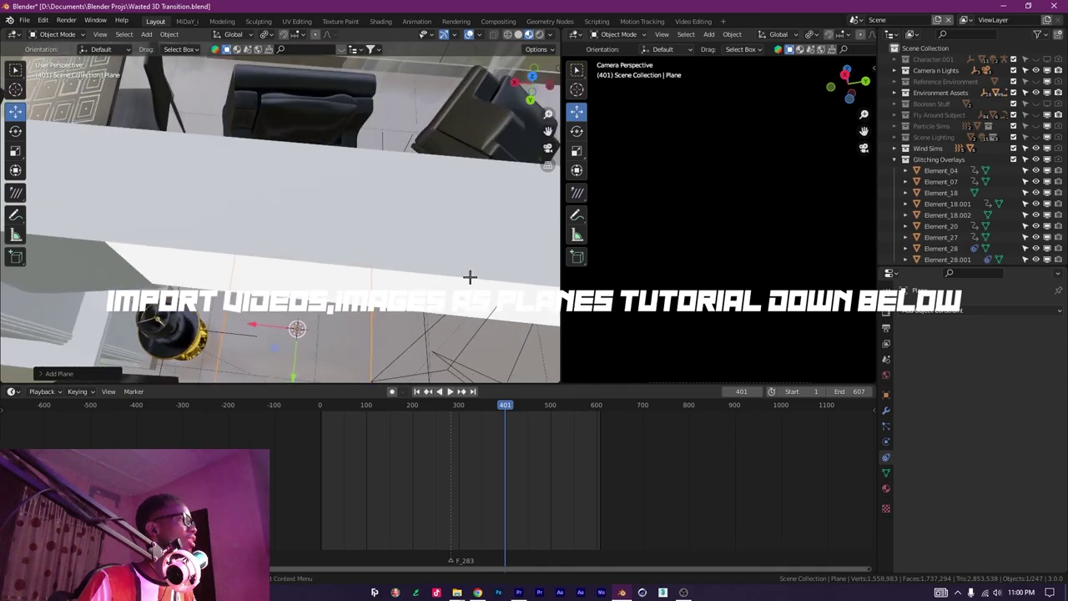
pyautogui.press('g')
pyautogui.press('z')
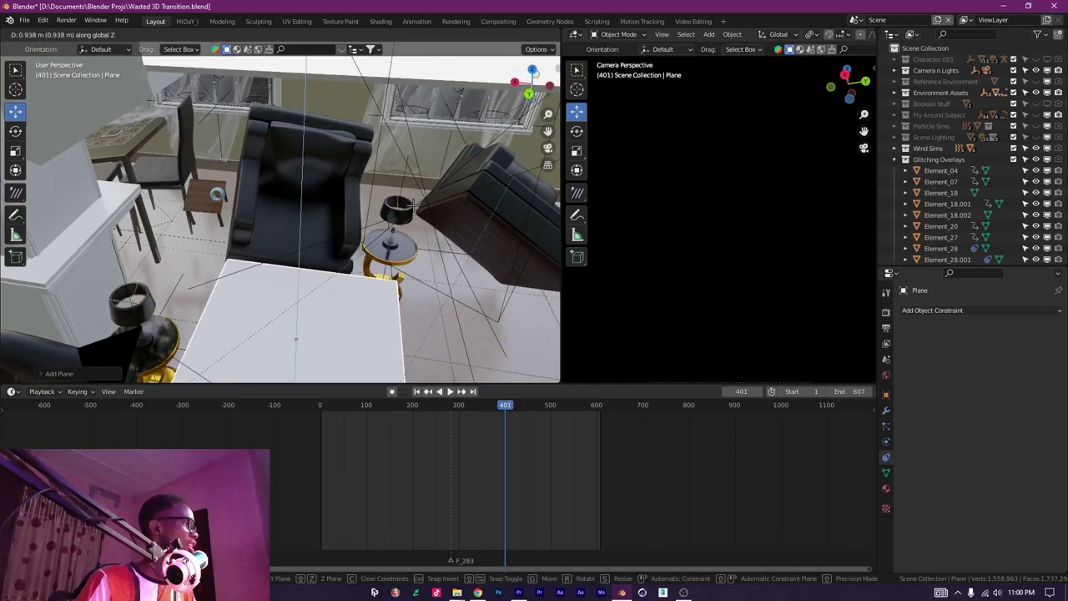
pyautogui.click(420, 201)
pyautogui.moveTo(420, 201); pyautogui.dragTo(411, 151)
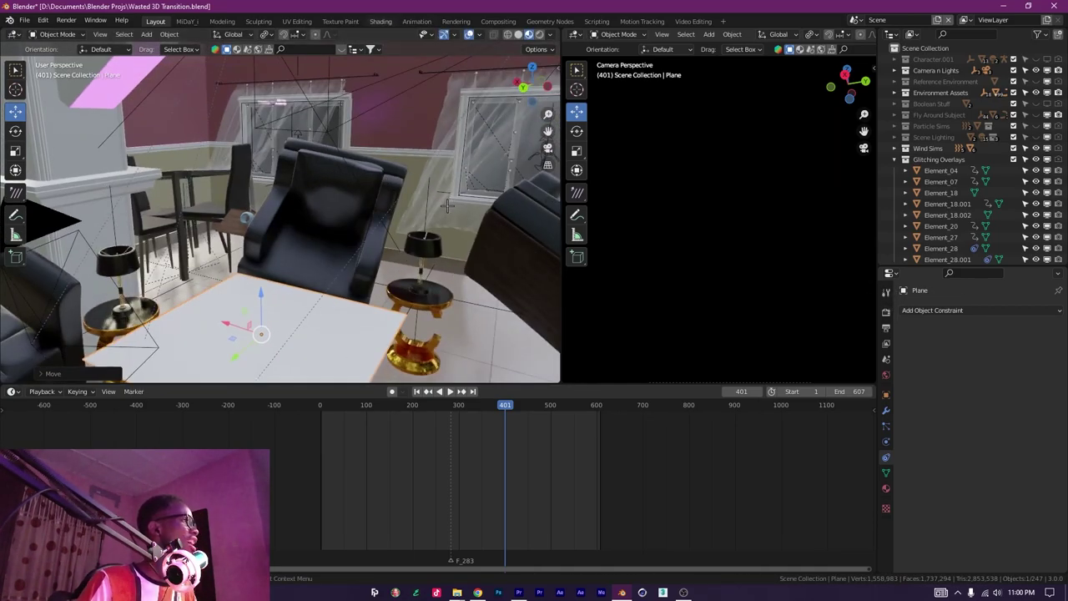
# Switch to the Shading workspace and create a new material for the plane.
pyautogui.click(381, 22)
pyautogui.moveTo(500, 270)
pyautogui.mouseDown()
pyautogui.moveTo(527, 300)
pyautogui.moveTo(592, 312)
pyautogui.moveTo(442, 266)
pyautogui.mouseUp()
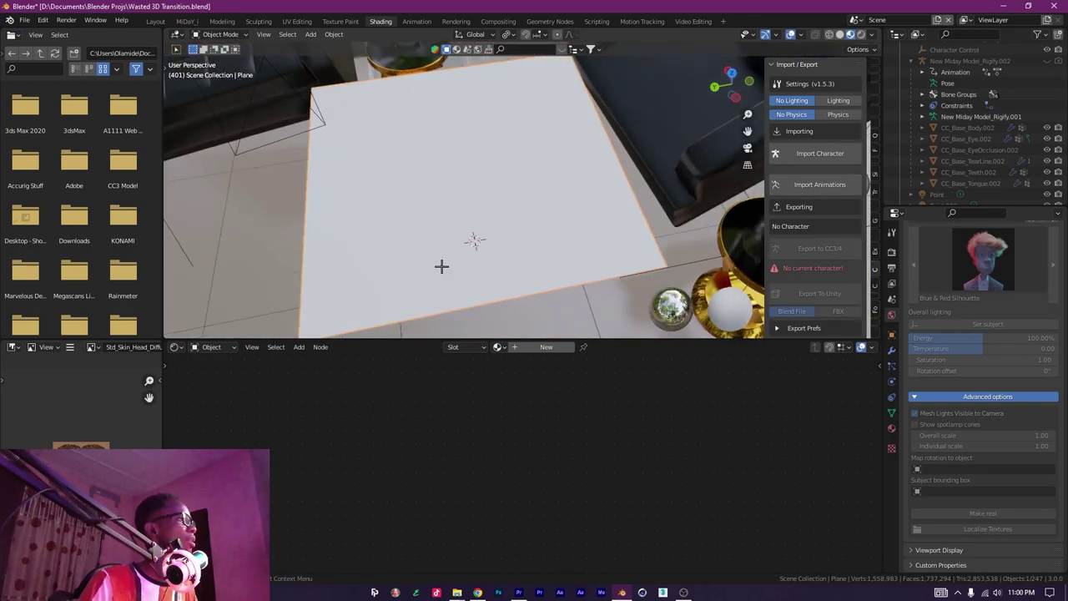
pyautogui.scroll(-4, 501, 251)
pyautogui.click(547, 346)
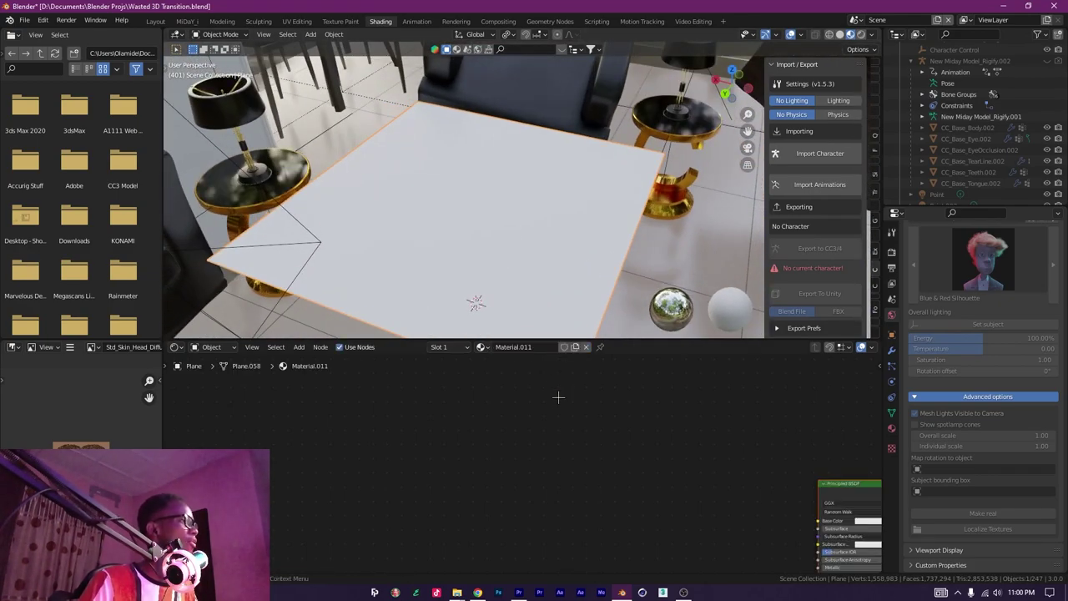
pyautogui.press('Home')
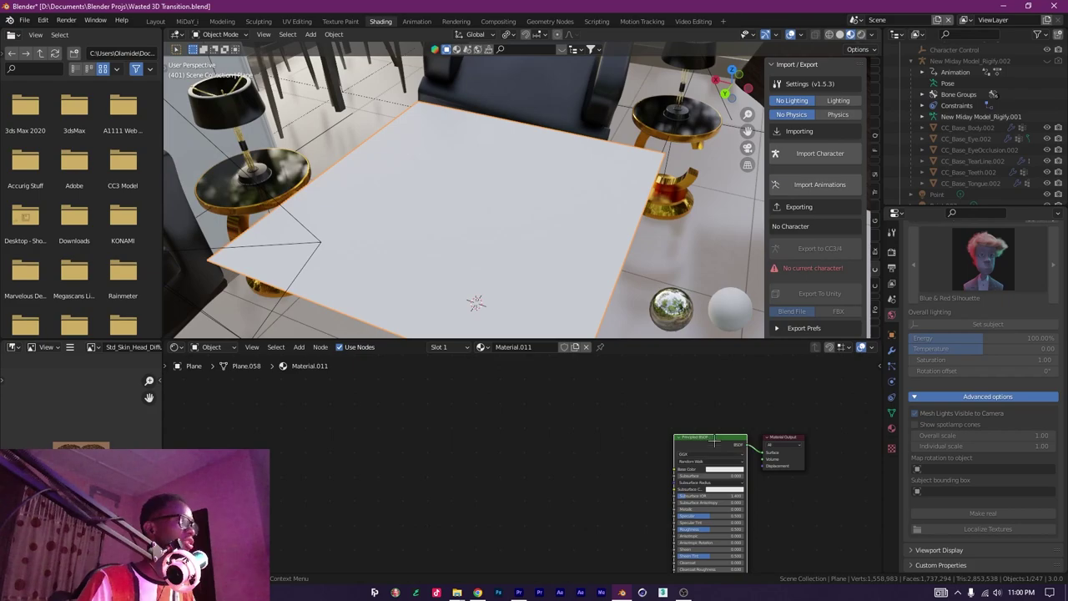
# Add an Image Texture node beside the Principled BSDF and connect its Color output to Base Color.
pyautogui.moveTo(713, 437); pyautogui.dragTo(685, 437)
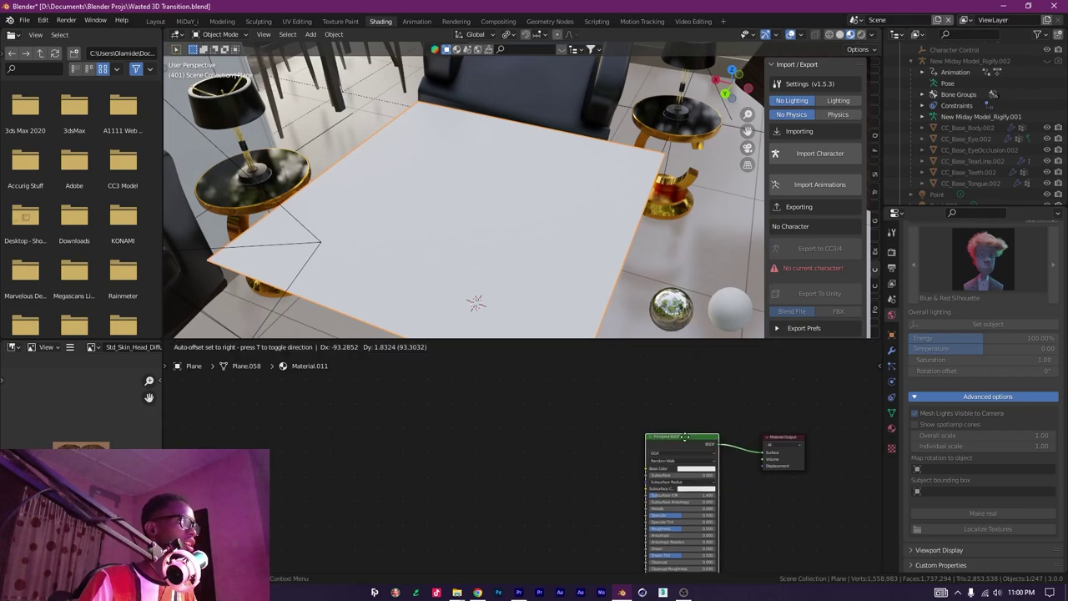
pyautogui.click(538, 442)
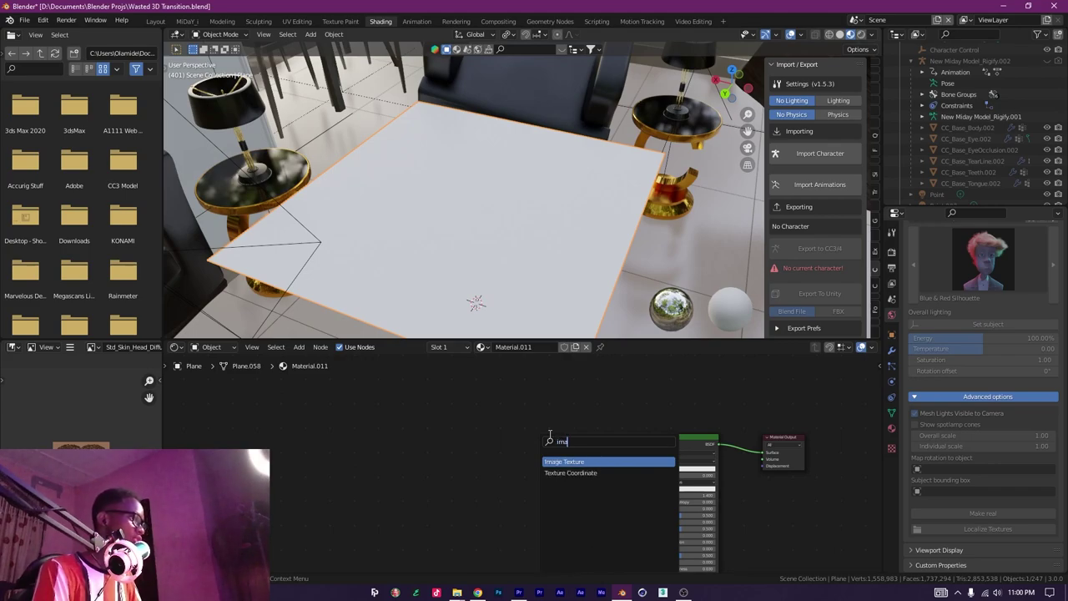
pyautogui.press('Return')
pyautogui.click(529, 437)
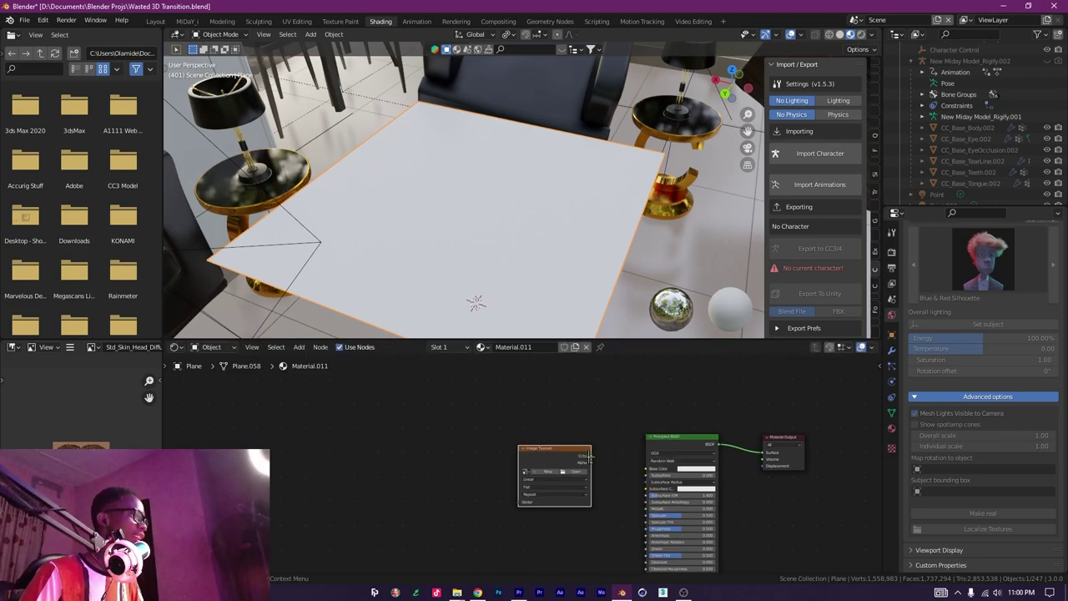
pyautogui.click(574, 472)
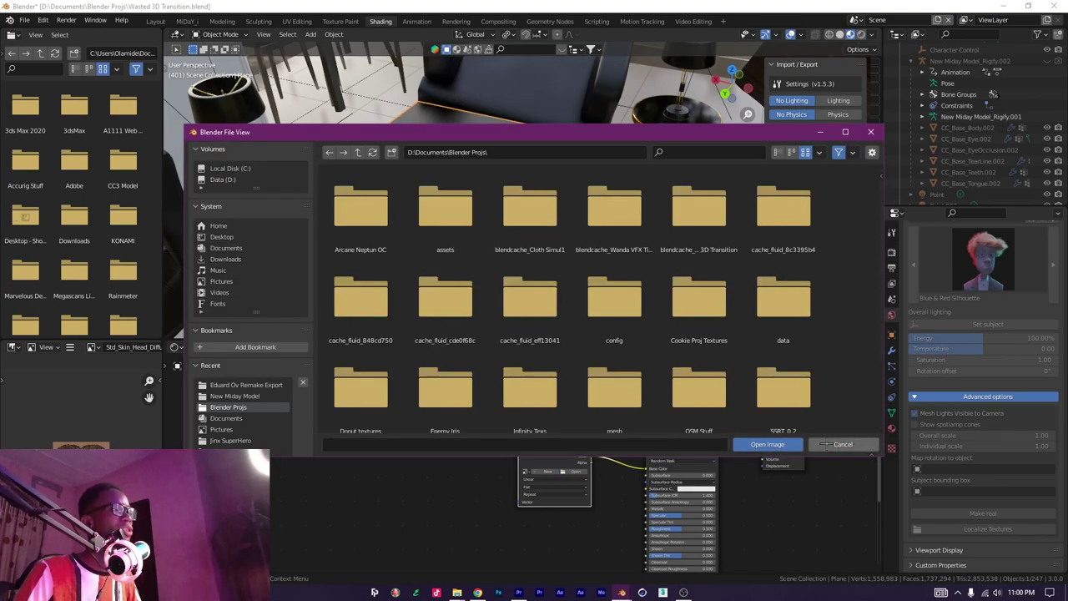
pyautogui.click(842, 444)
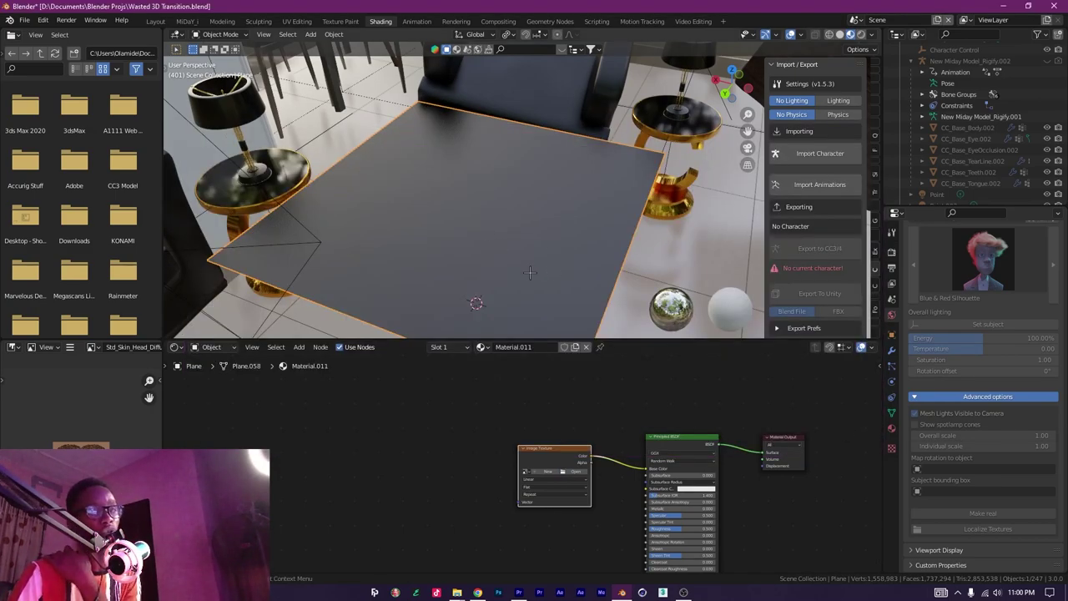
# Load "1st Ever Blender render.mp4" into the texture node with 500 frames, Cyclic and Auto Refresh enabled, and return to the Layout workspace.
pyautogui.click(574, 472)
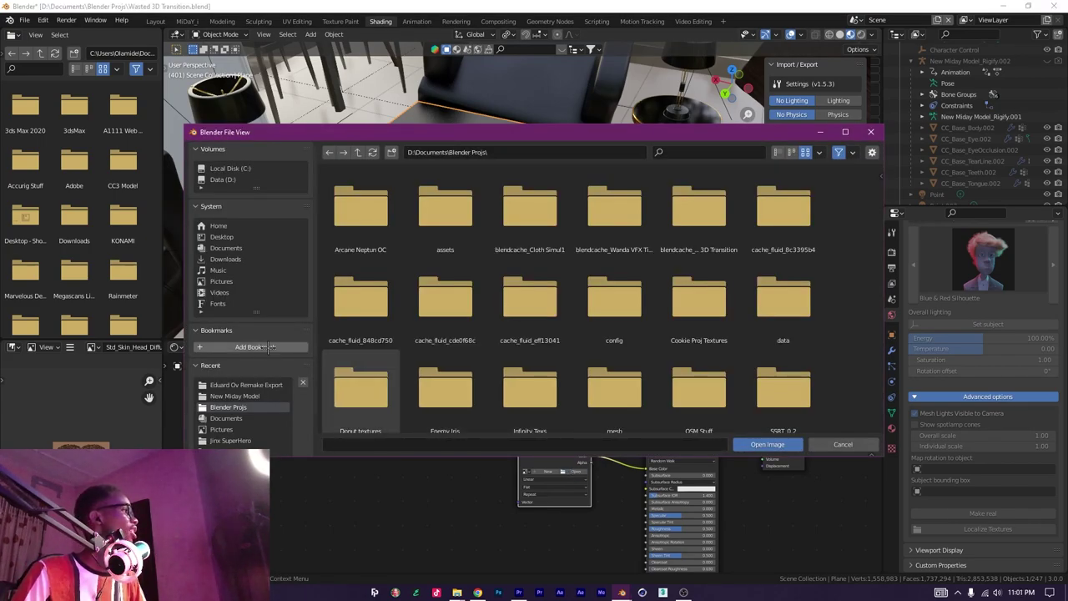
pyautogui.click(247, 248)
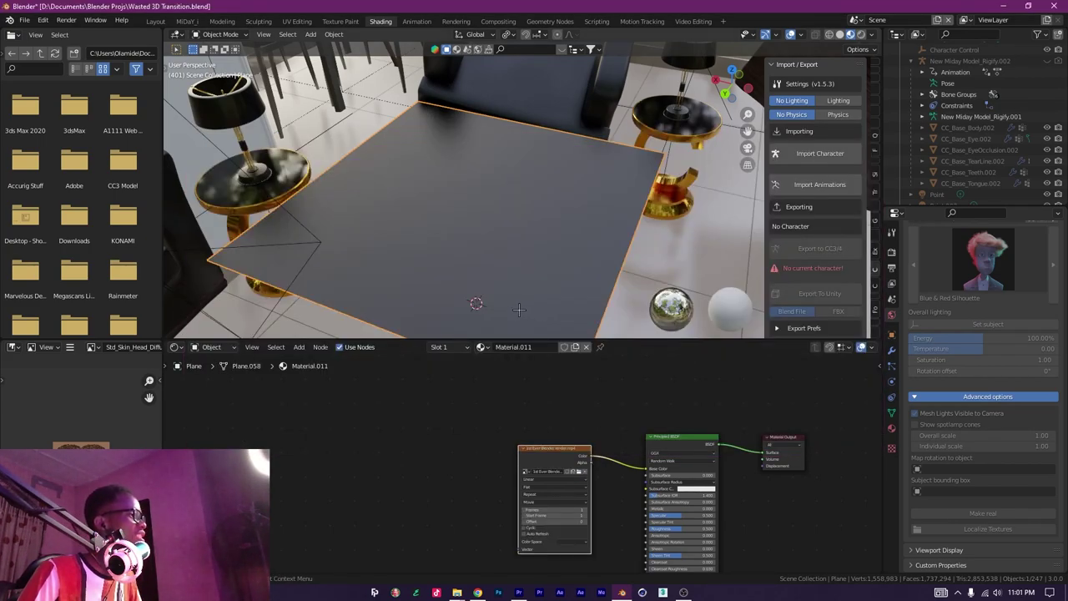
pyautogui.moveTo(562, 296); pyautogui.dragTo(455, 271)
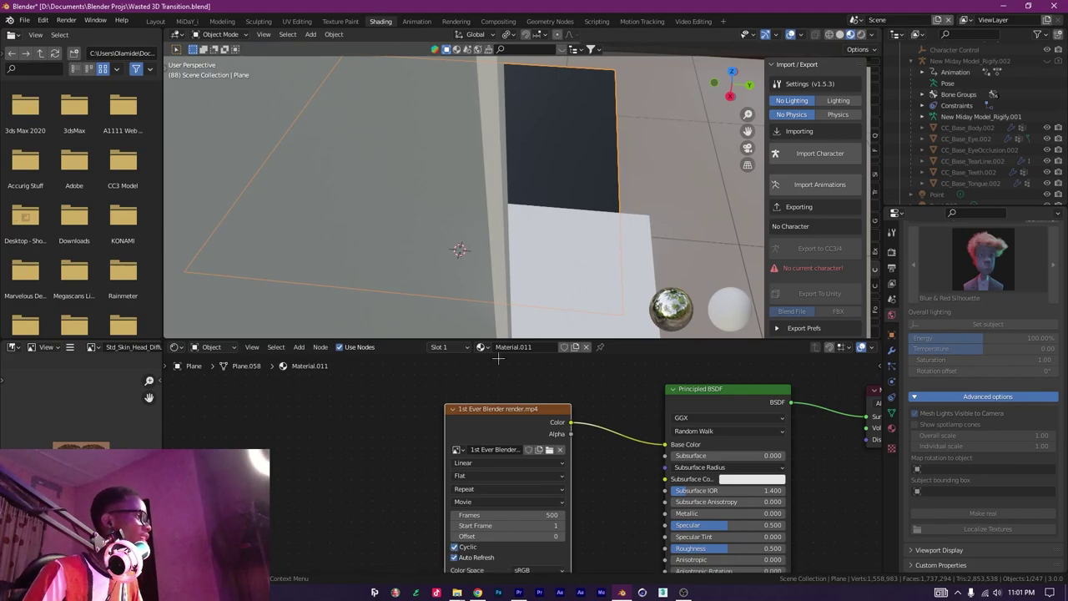
pyautogui.click(157, 21)
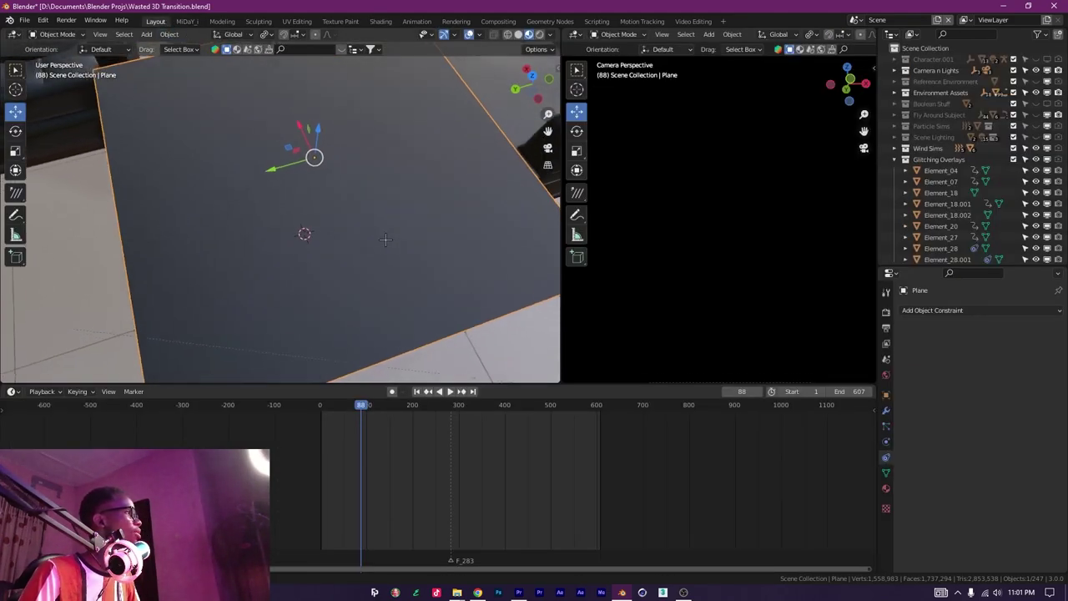
# Play the animation from near its start to preview the video texture on the plane.
pyautogui.click(332, 407)
pyautogui.press('space')
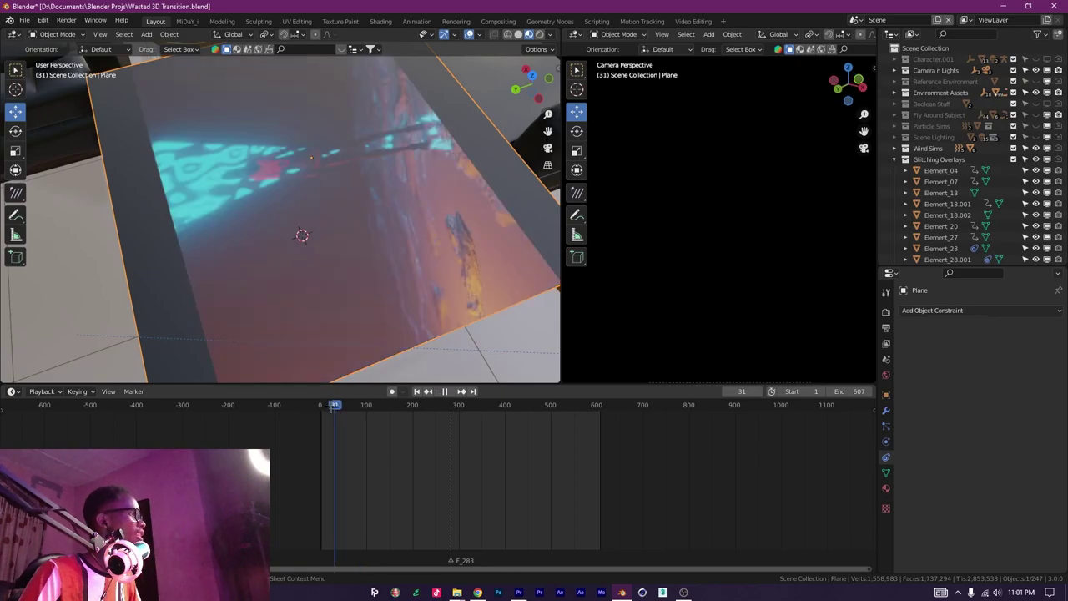
pyautogui.press('Escape')
# Stretch the plane along the global X axis to give the video wide proportions.
pyautogui.moveTo(388, 277); pyautogui.dragTo(256, 229)
pyautogui.scroll(-1, 211, 209)
pyautogui.press('s')
pyautogui.press('x')
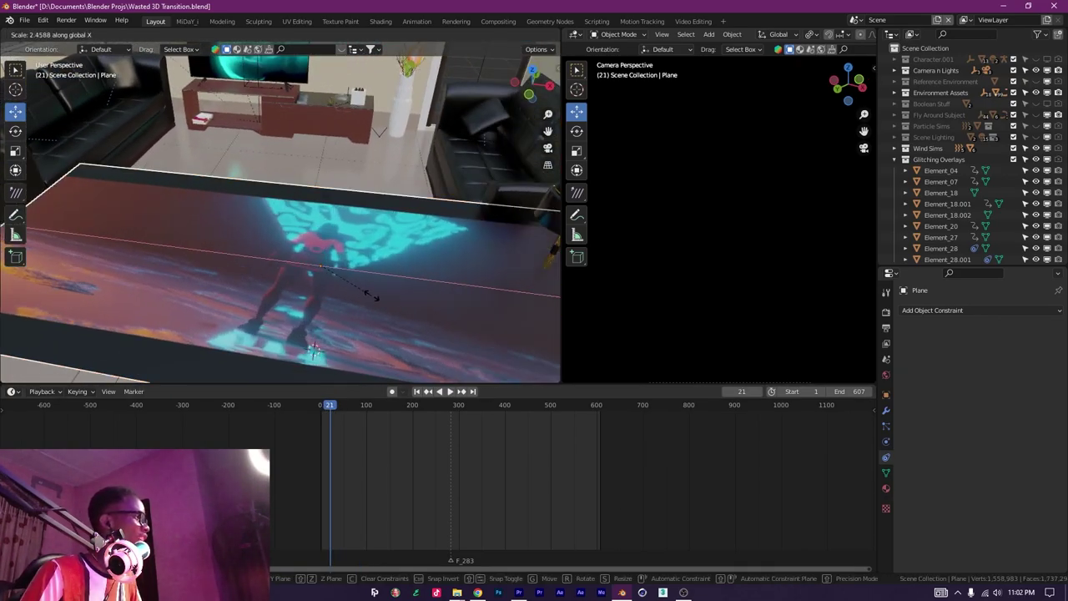
pyautogui.click(351, 297)
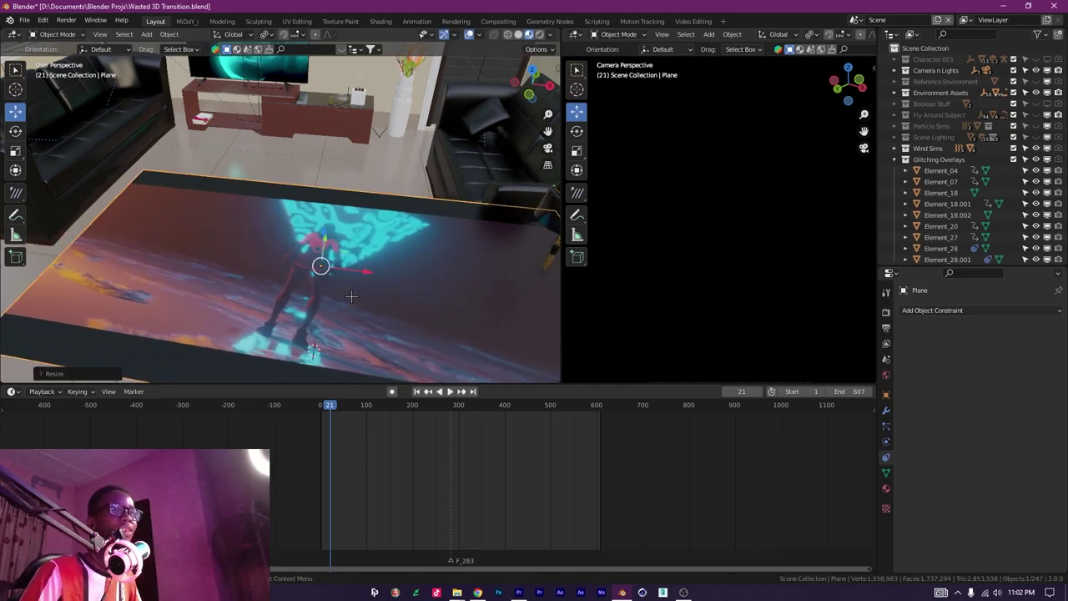
# Delete the video-textured plane from the living room.
pyautogui.scroll(-4, 340, 261)
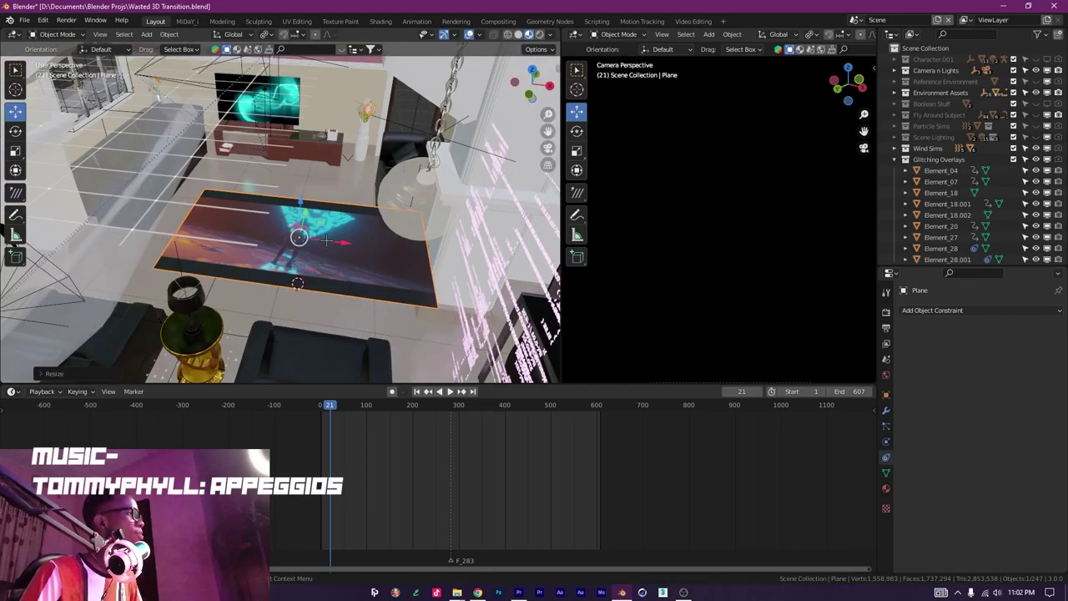
pyautogui.press('x')
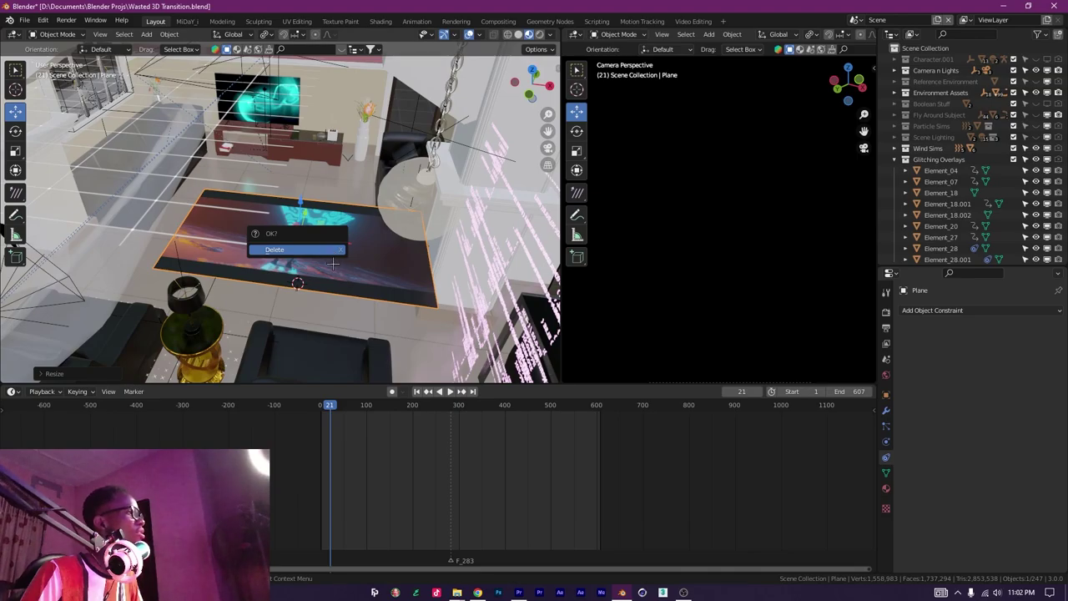
pyautogui.click(329, 251)
# Select the Element_27 glitch overlay, check it in isolation, and inspect the room and its floating furniture at frame 434.
pyautogui.moveTo(332, 264); pyautogui.dragTo(185, 197)
pyautogui.click(214, 213)
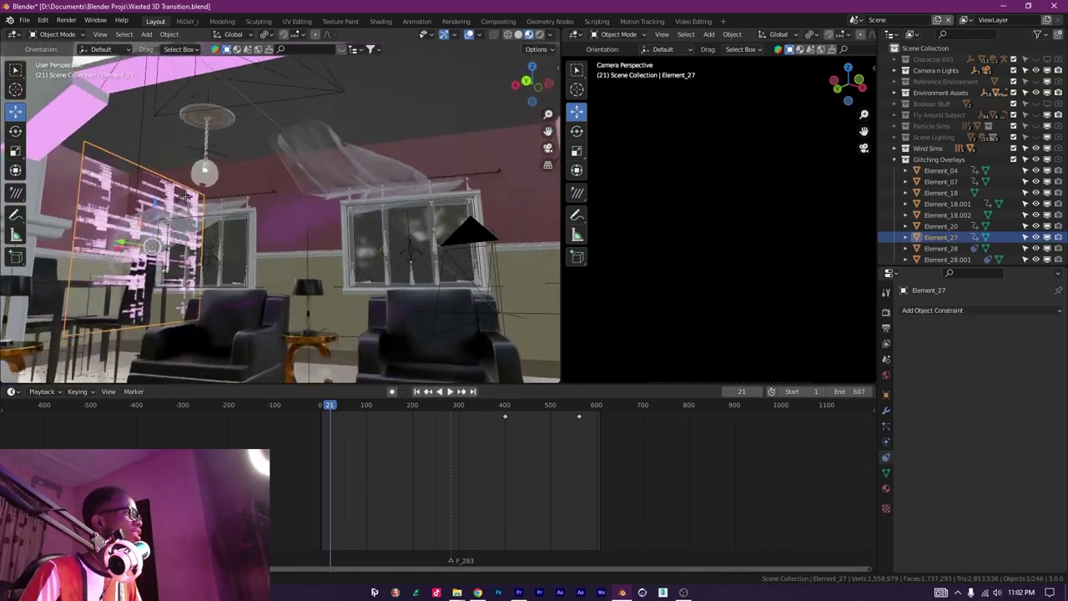
pyautogui.press('KP_Divide')
pyautogui.press('KP_Divide')
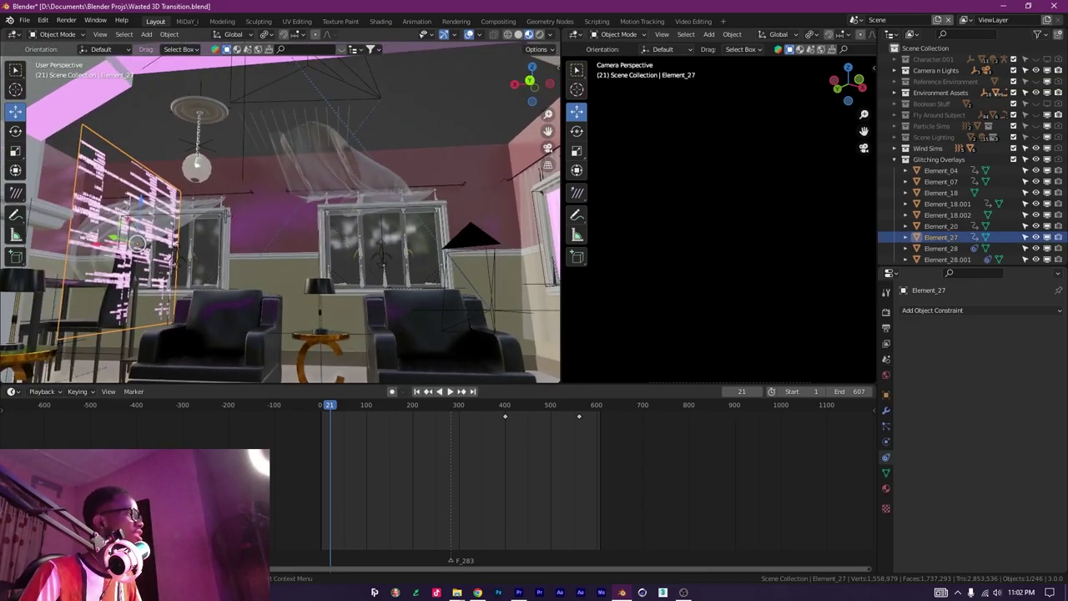
pyautogui.moveTo(359, 309); pyautogui.dragTo(361, 260)
pyautogui.moveTo(489, 404); pyautogui.dragTo(517, 404)
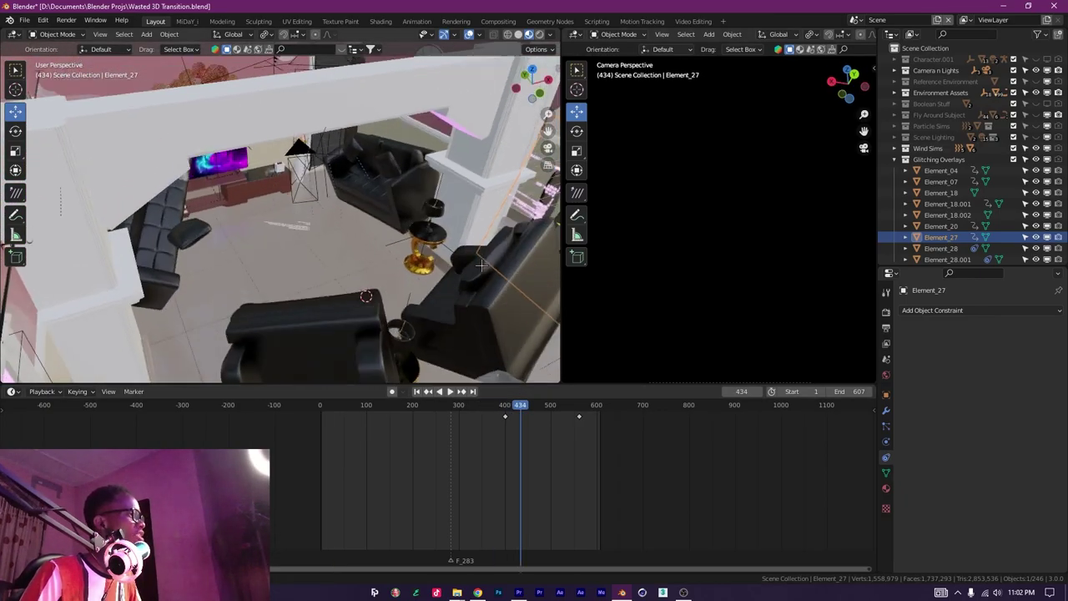
pyautogui.press('space')
pyautogui.scroll(3, 378, 246)
pyautogui.moveTo(378, 247); pyautogui.dragTo(219, 238)
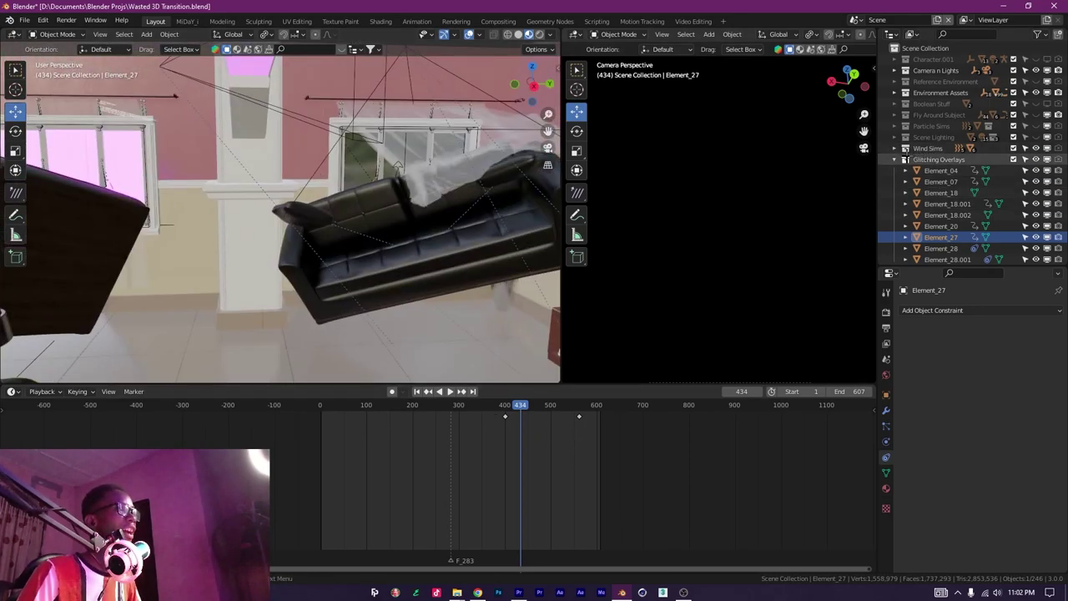
# Collapse and hide the Glitching Overlays collection, and set the main viewport to Solid shading.
pyautogui.click(895, 160)
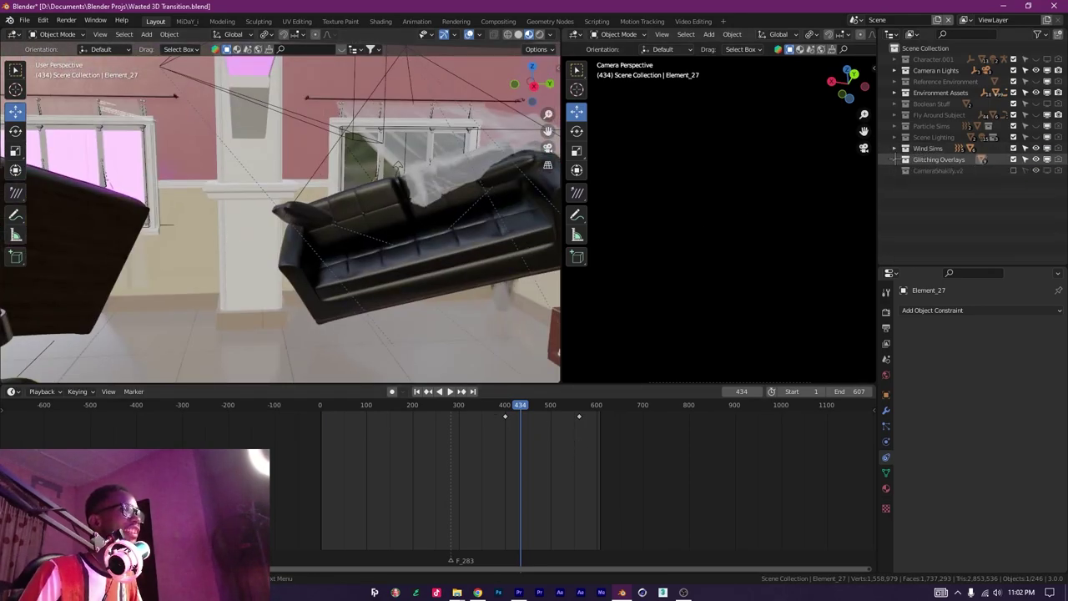
pyautogui.click(1036, 159)
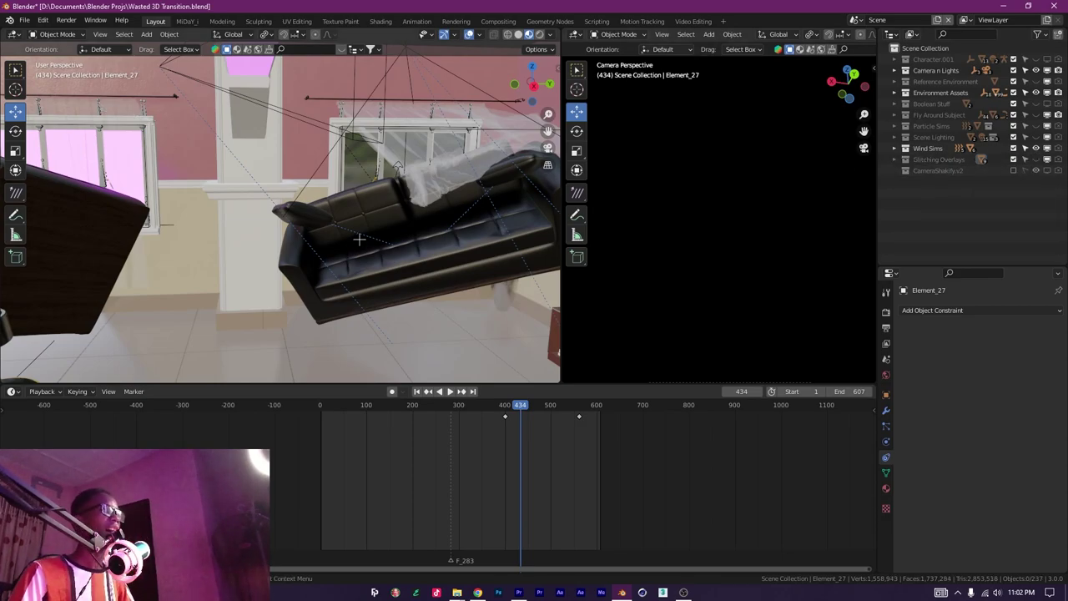
pyautogui.scroll(-3, 397, 221)
pyautogui.press('z')
pyautogui.click(460, 225)
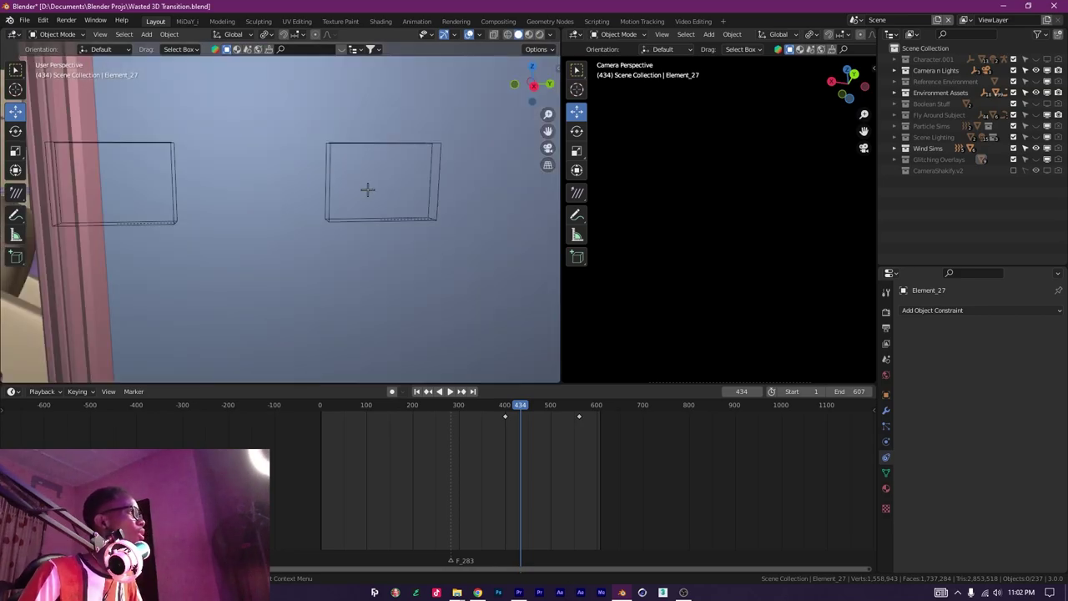
# Select the Bridge beam spanning the room and insert a Location keyframe for it at frame 1.
pyautogui.moveTo(368, 189)
pyautogui.mouseDown()
pyautogui.moveTo(378, 234)
pyautogui.moveTo(470, 261)
pyautogui.moveTo(380, 241)
pyautogui.mouseUp()
pyautogui.scroll(-8, 373, 235)
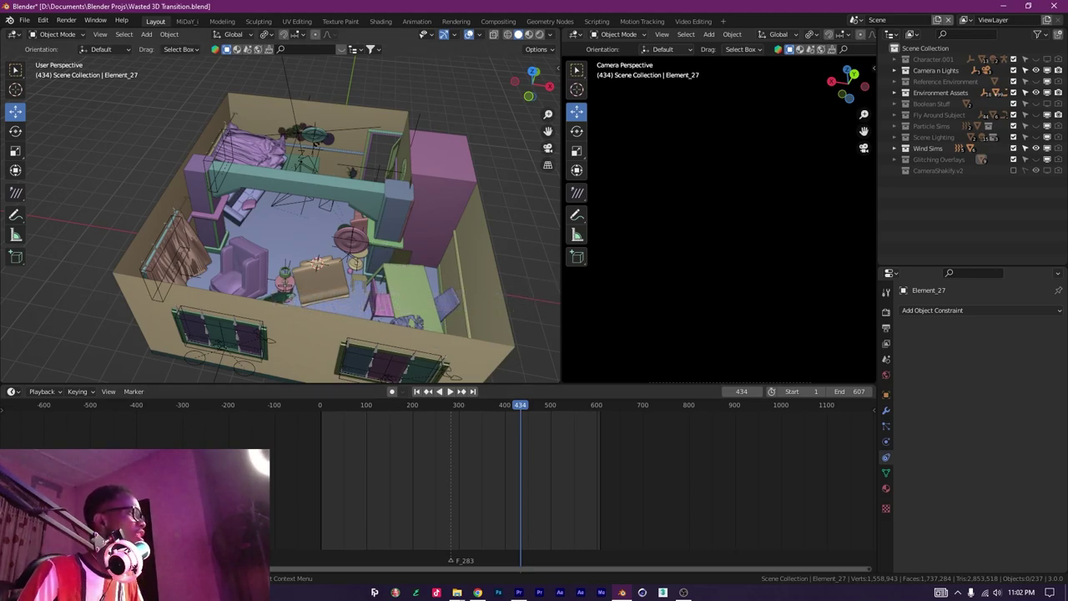
pyautogui.moveTo(384, 268); pyautogui.dragTo(417, 270)
pyautogui.scroll(4, 374, 262)
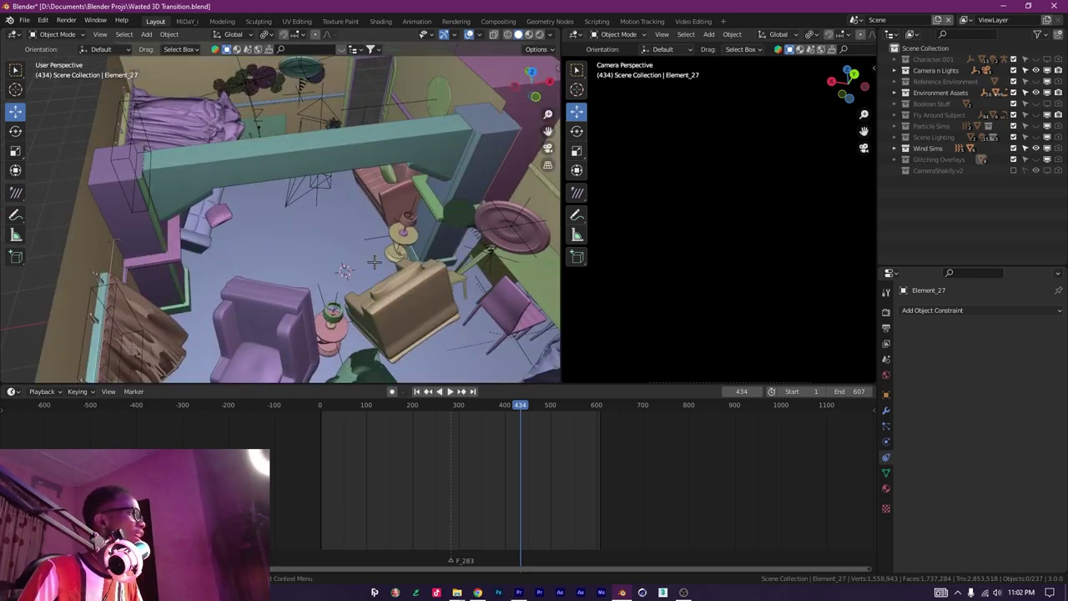
pyautogui.click(274, 158)
pyautogui.scroll(-3, 406, 354)
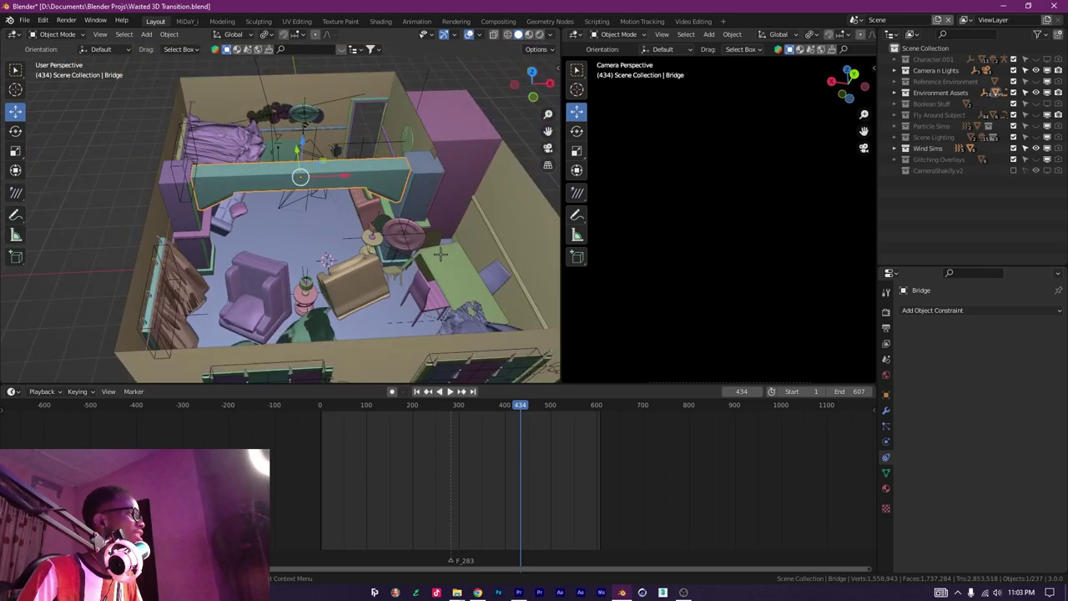
pyautogui.hotkey('shift', 'Left')
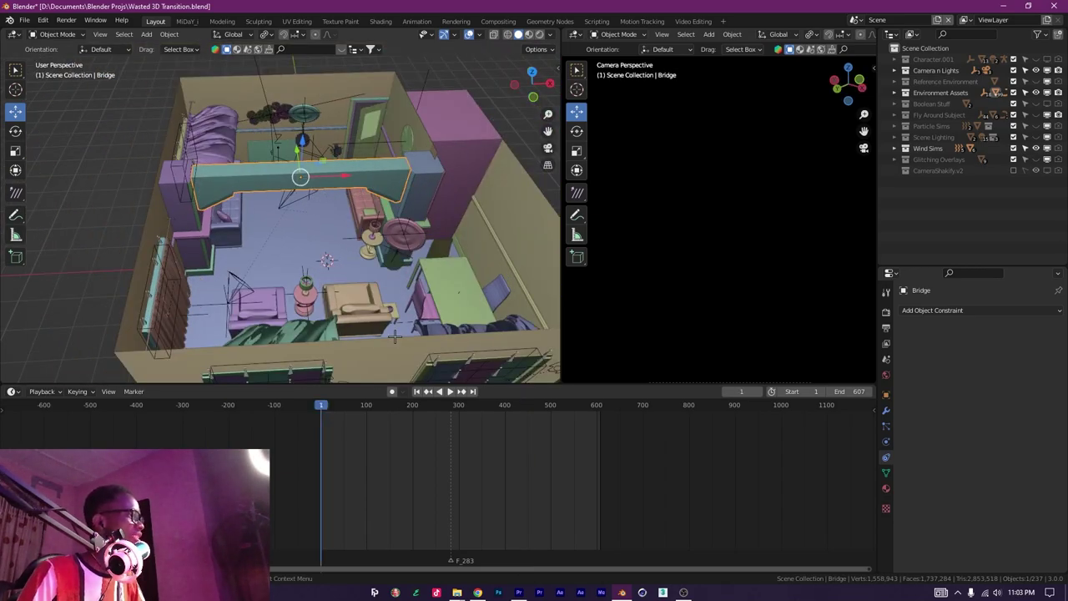
pyautogui.press('i')
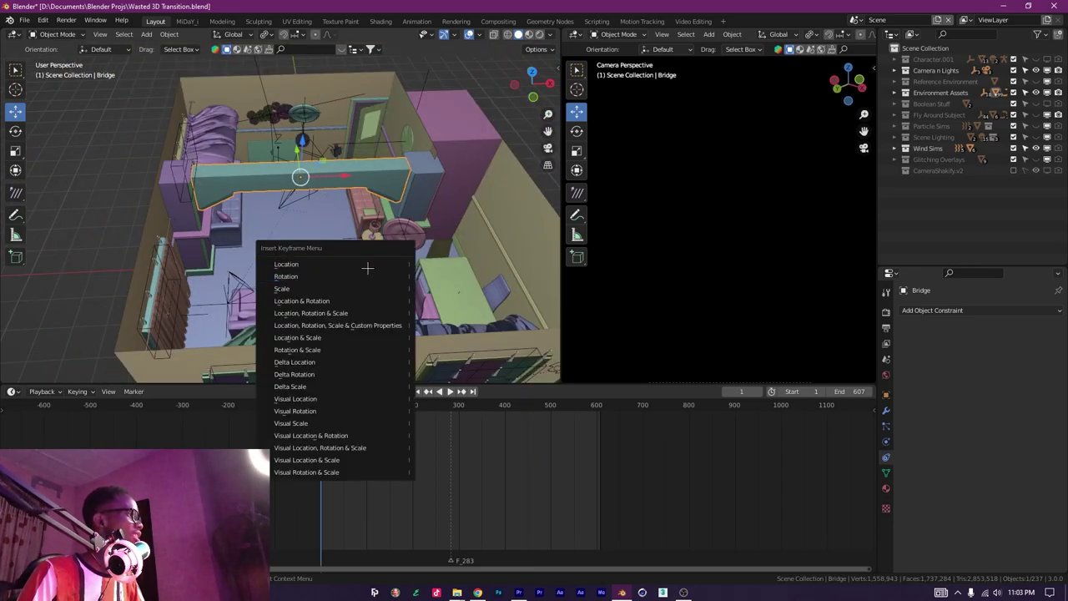
pyautogui.click(323, 263)
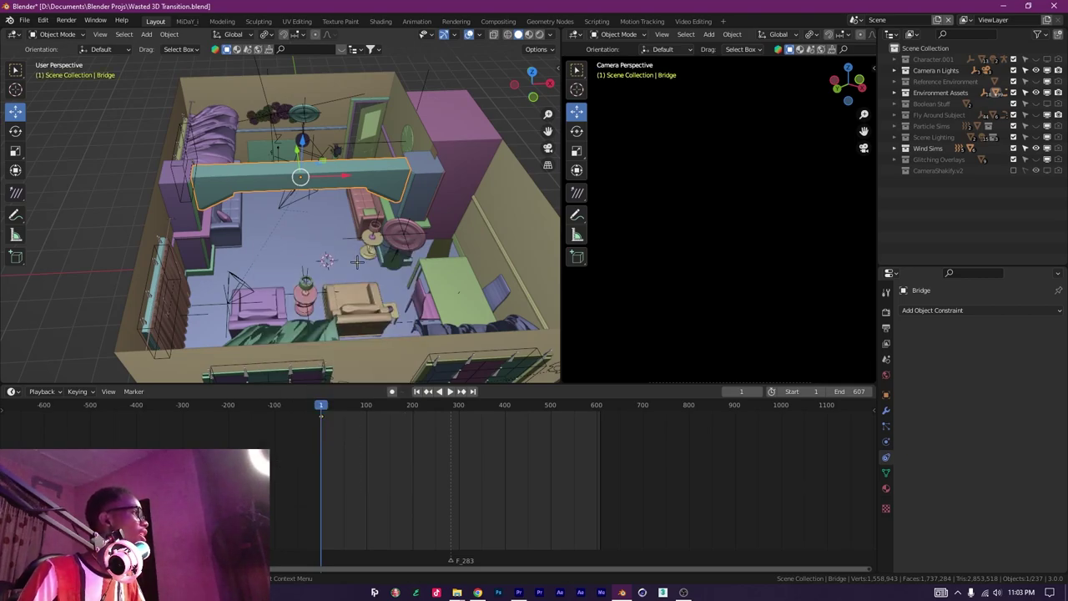
# At frame 199, raise the Bridge along the Z axis above the room and insert a Location keyframe.
pyautogui.click(414, 406)
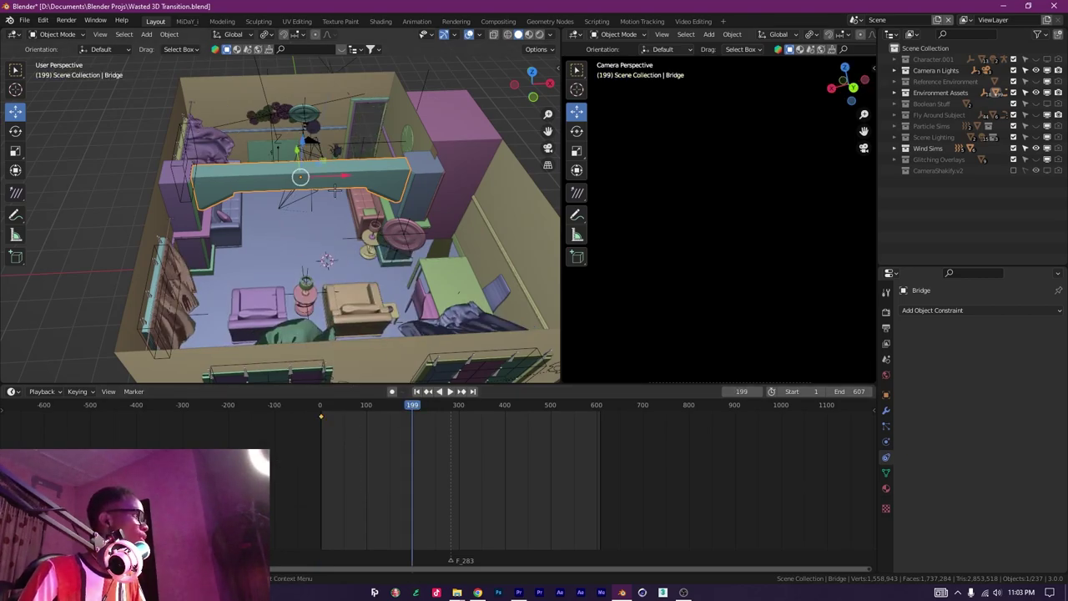
pyautogui.press('g')
pyautogui.press('z')
pyautogui.click(411, 304)
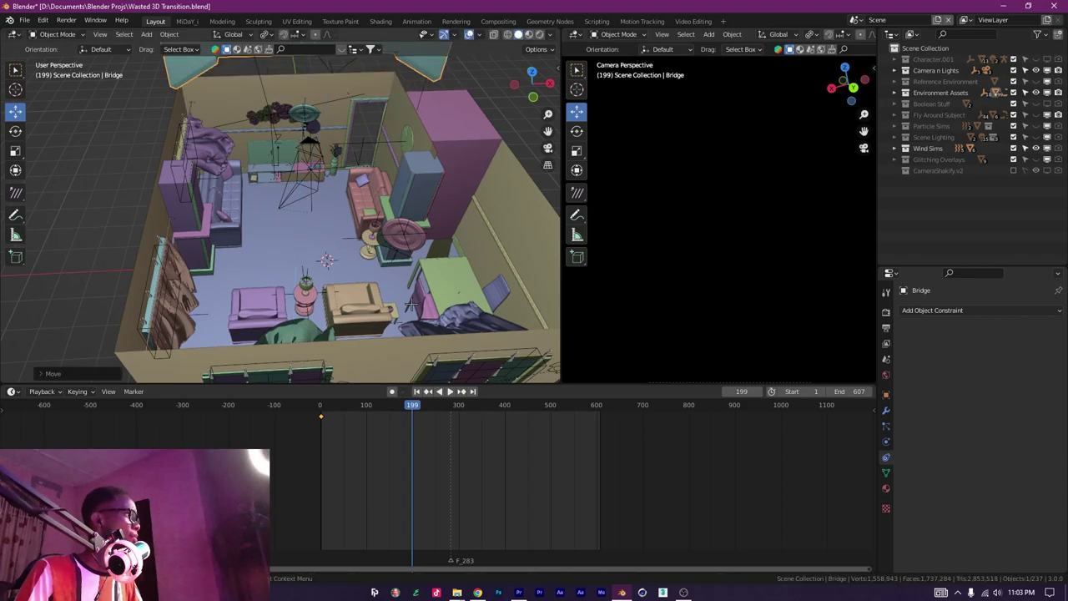
pyautogui.press('i')
pyautogui.click(409, 271)
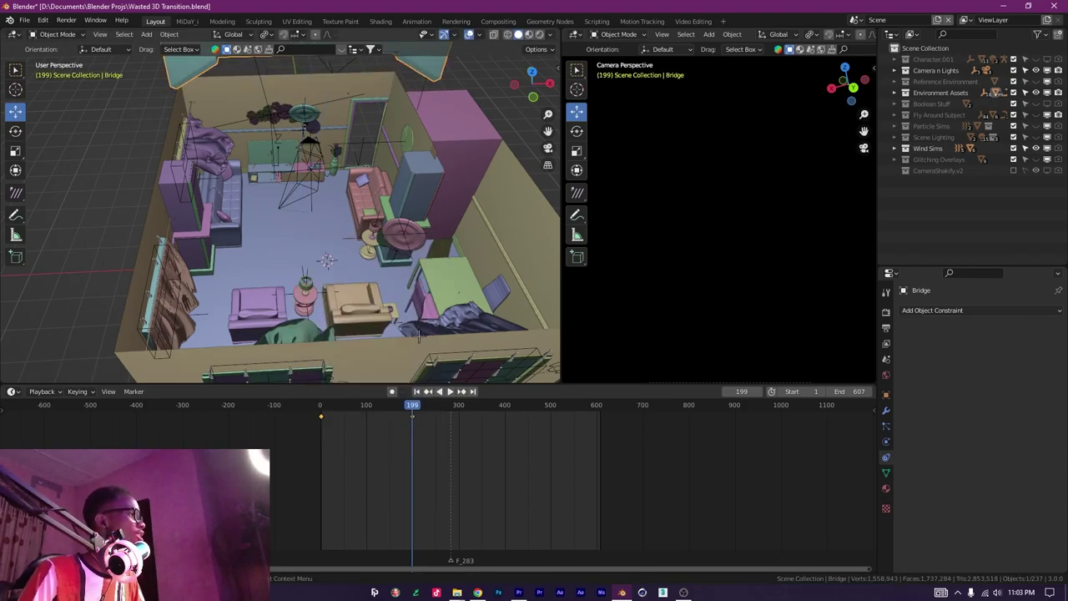
# Delete the Bridge's two location keyframes and return it to its place between the pillars.
pyautogui.moveTo(414, 413); pyautogui.dragTo(267, 403)
pyautogui.press('x')
pyautogui.click(282, 428)
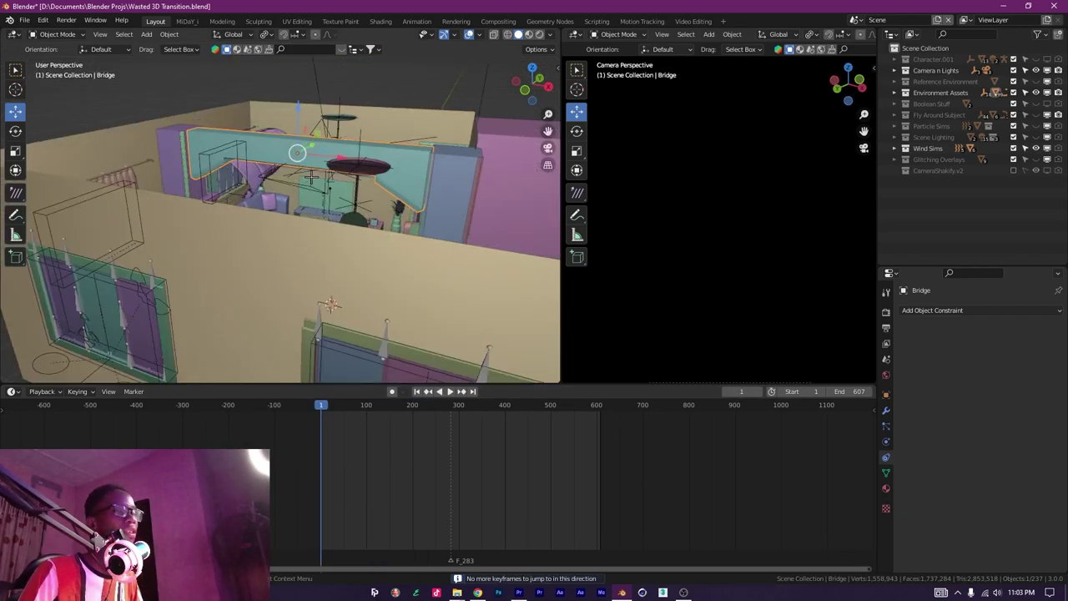
pyautogui.scroll(2, 312, 176)
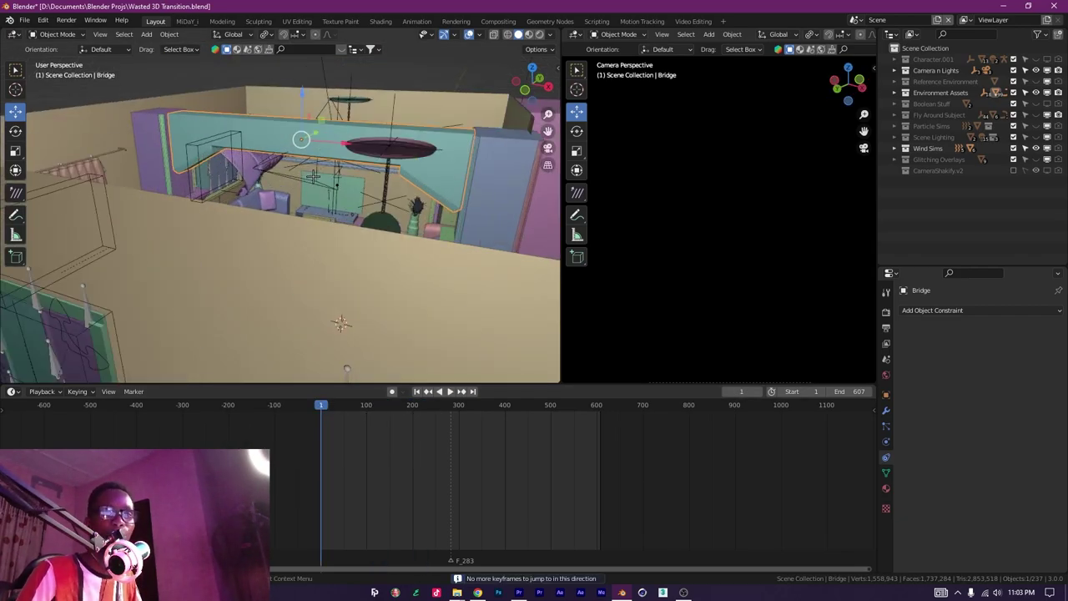
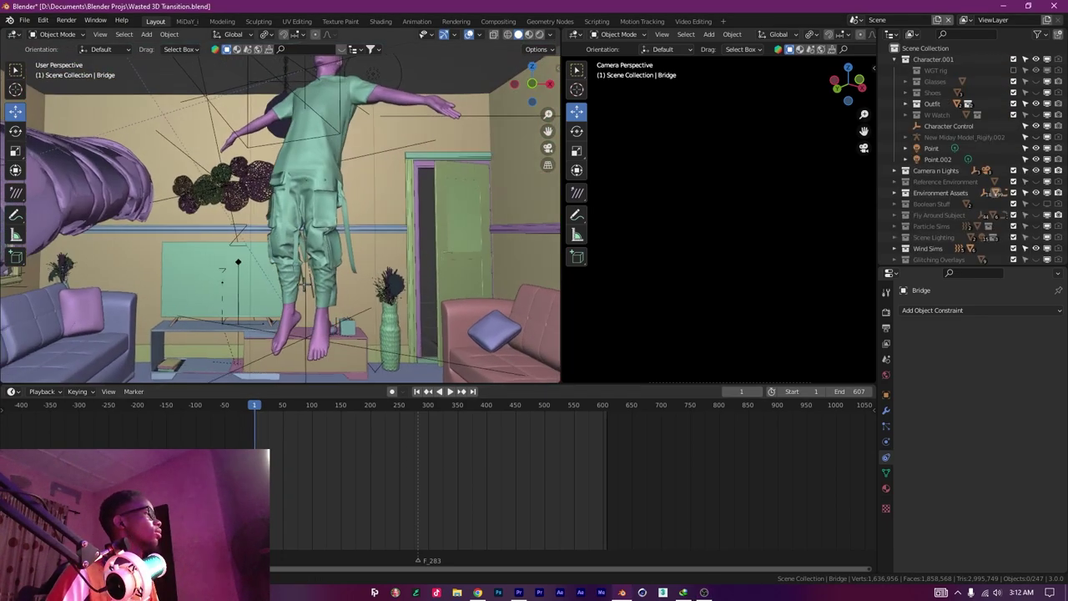
# Unhide the Roof collection inside Environment Assets.
pyautogui.moveTo(371, 330); pyautogui.dragTo(484, 295)
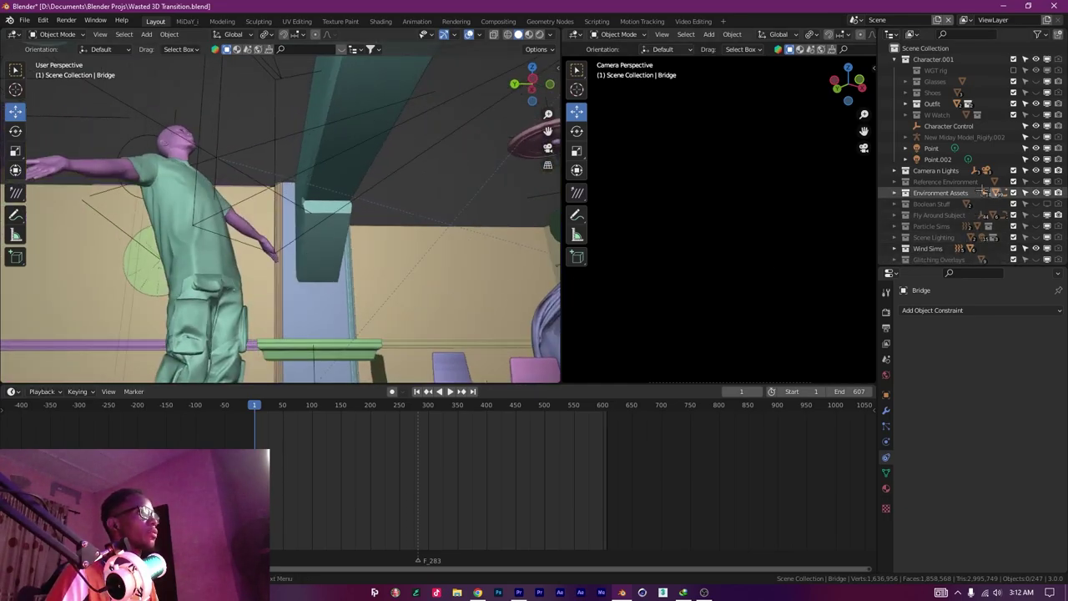
pyautogui.click(894, 192)
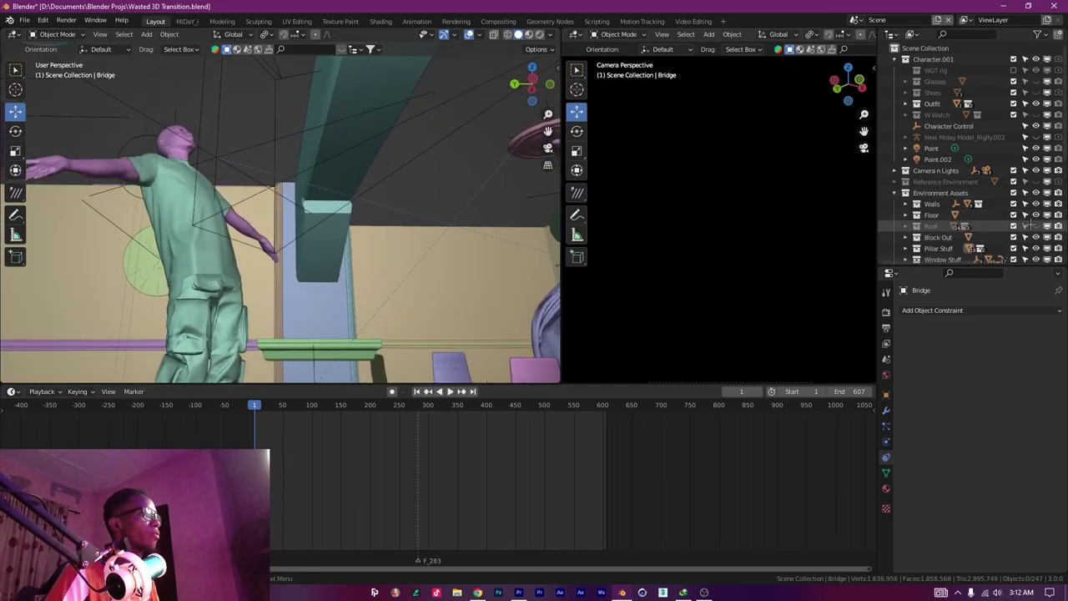
pyautogui.click(1037, 227)
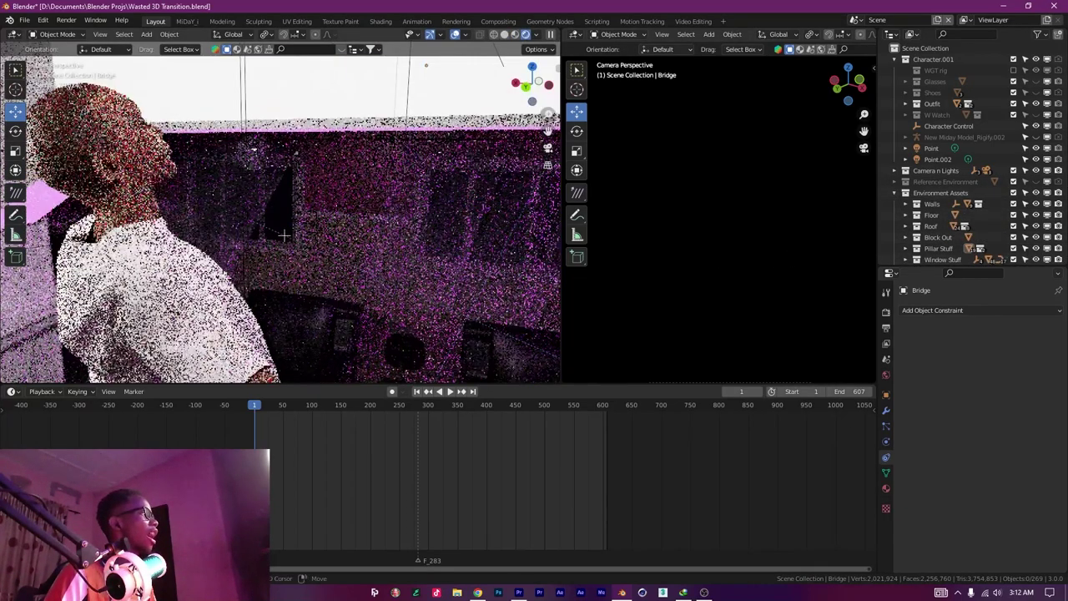
# Examine the lighting on the floating character and the surrounding room in the rendered viewport.
pyautogui.moveTo(284, 232); pyautogui.dragTo(287, 242)
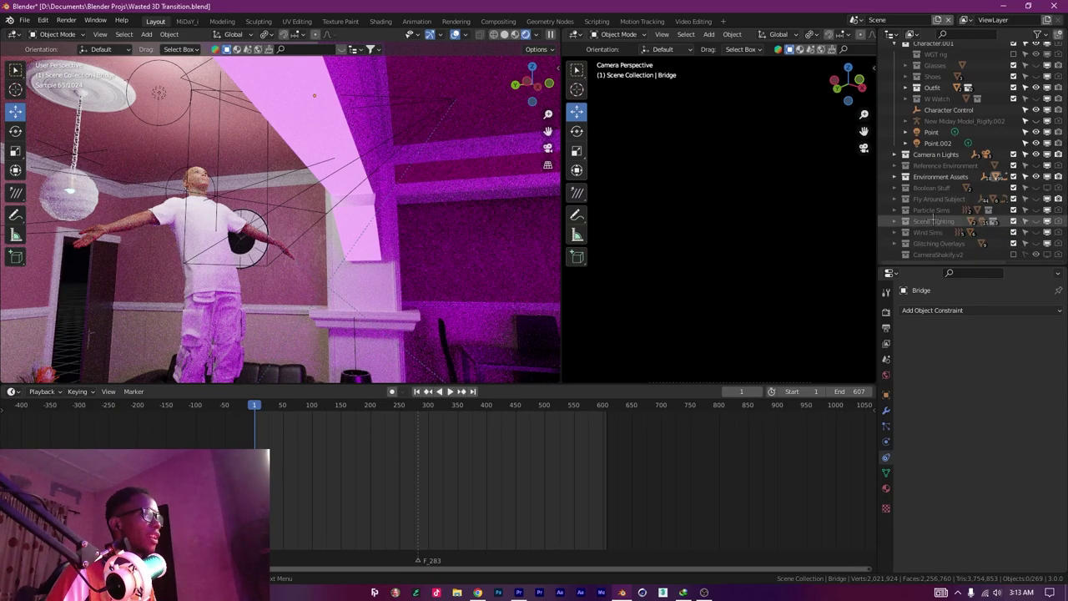
pyautogui.scroll(1, 942, 215)
pyautogui.scroll(-3, 334, 242)
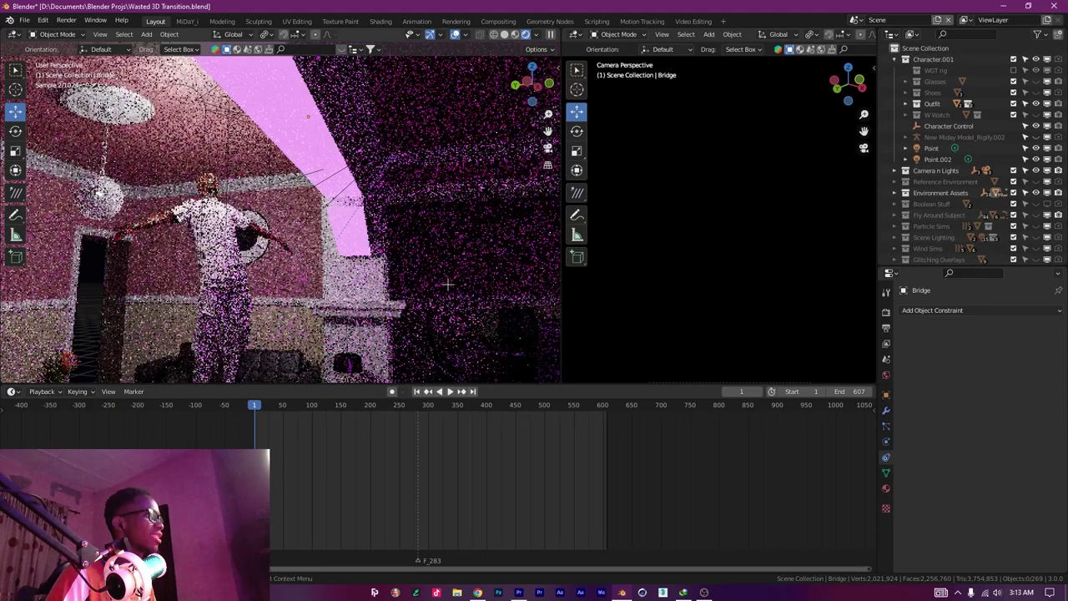
pyautogui.moveTo(275, 241); pyautogui.dragTo(401, 260)
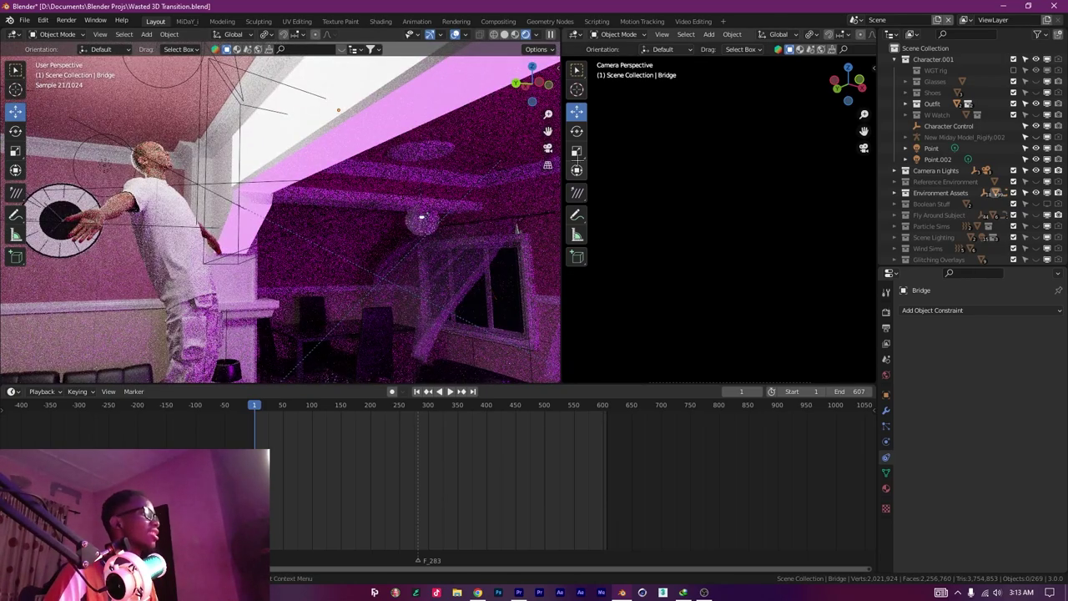
# Look through the camera and play and scrub the character's animation up to frame 338.
pyautogui.press('KP_0')
pyautogui.press('space')
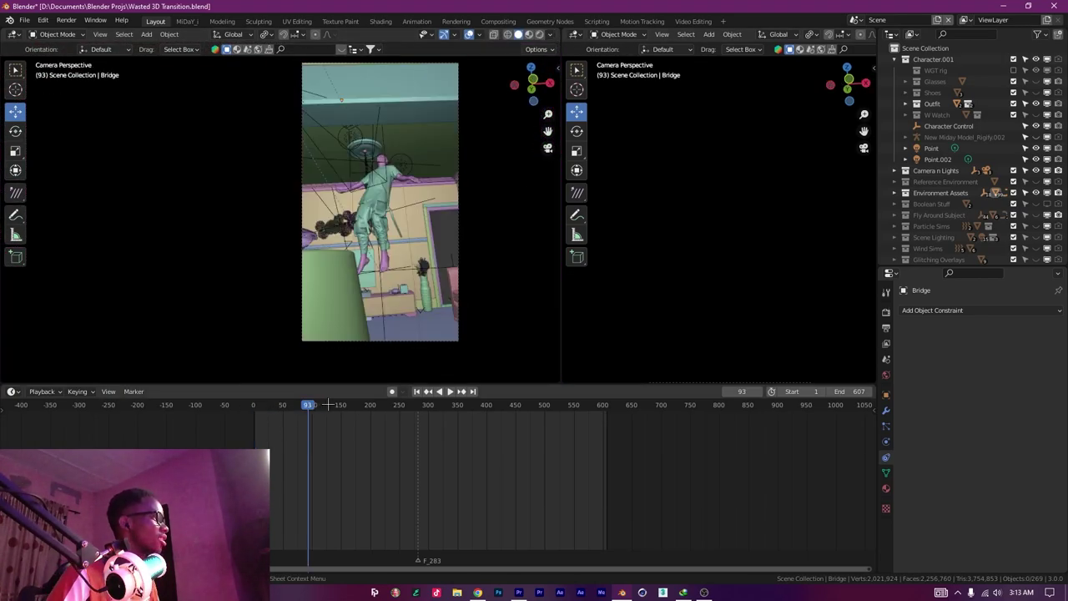
pyautogui.moveTo(456, 409); pyautogui.dragTo(450, 399)
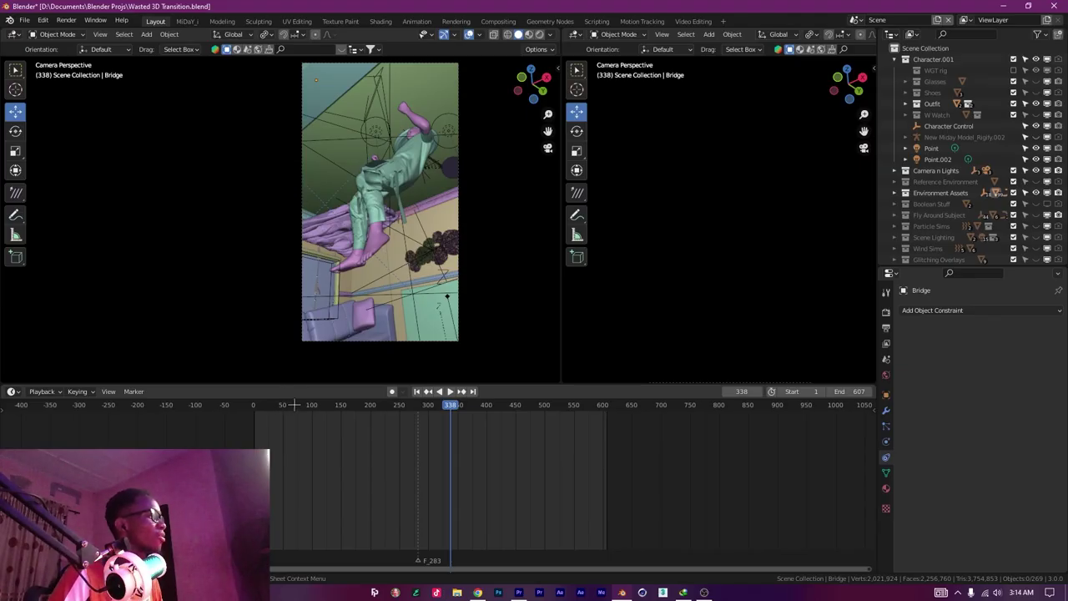
# Go to frame 69 and set the camera view to Rendered shading.
pyautogui.click(293, 405)
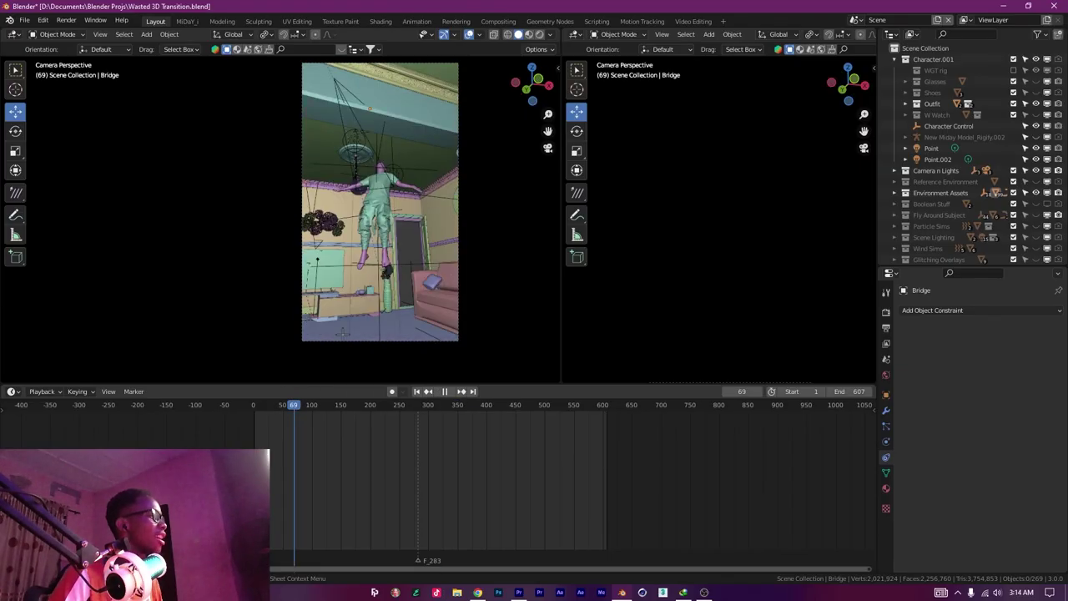
pyautogui.press('z')
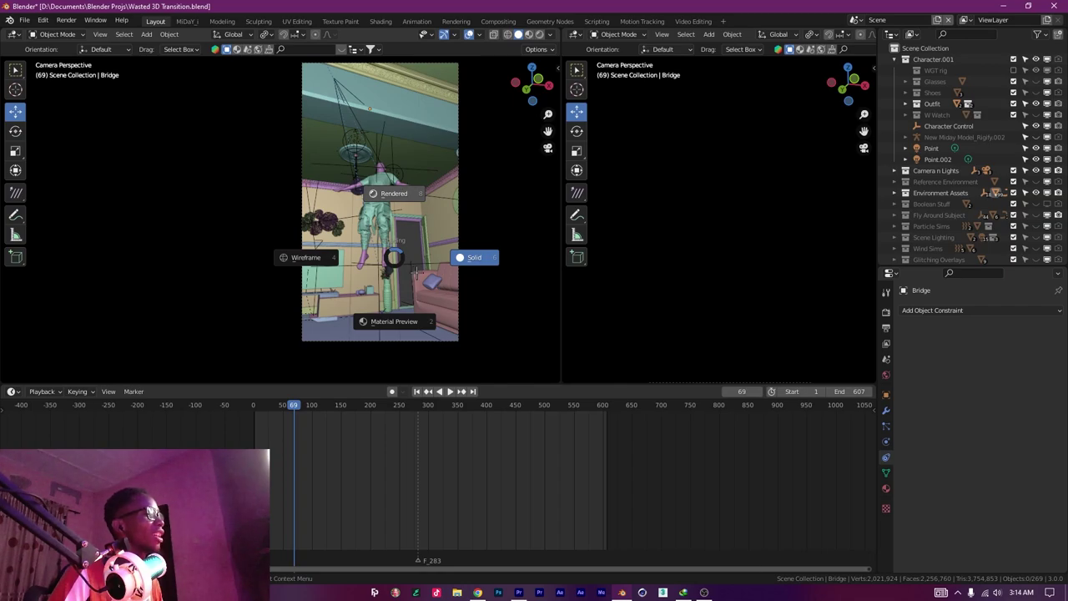
pyautogui.press('8')
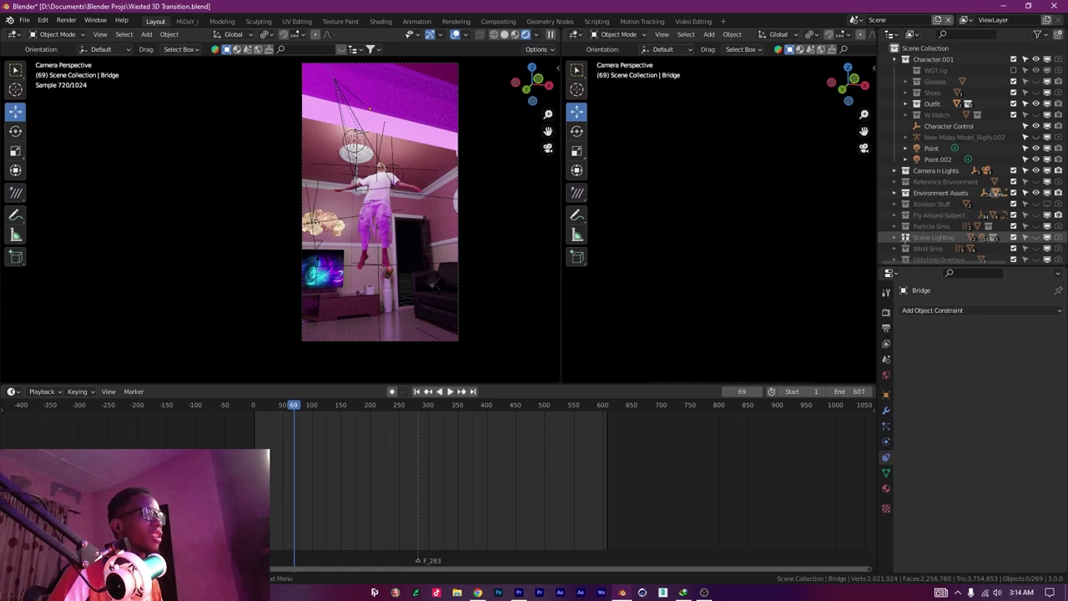
# Expand the Scene Lighting collection and examine the house from outside in the rendered view.
pyautogui.click(894, 237)
pyautogui.scroll(-3, 896, 238)
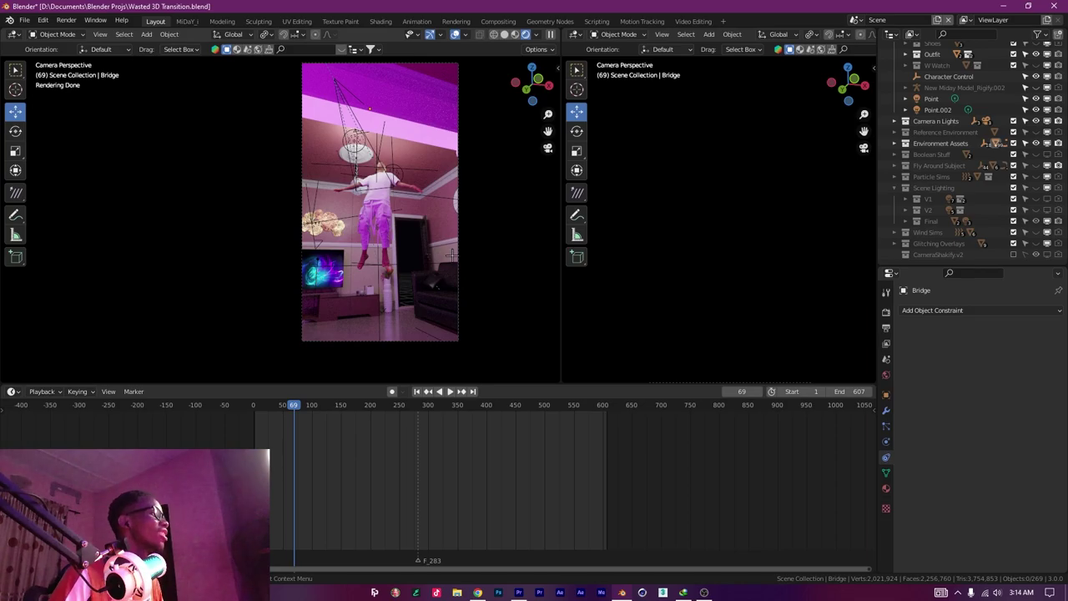
pyautogui.moveTo(414, 255); pyautogui.dragTo(415, 306)
pyautogui.scroll(-5, 415, 305)
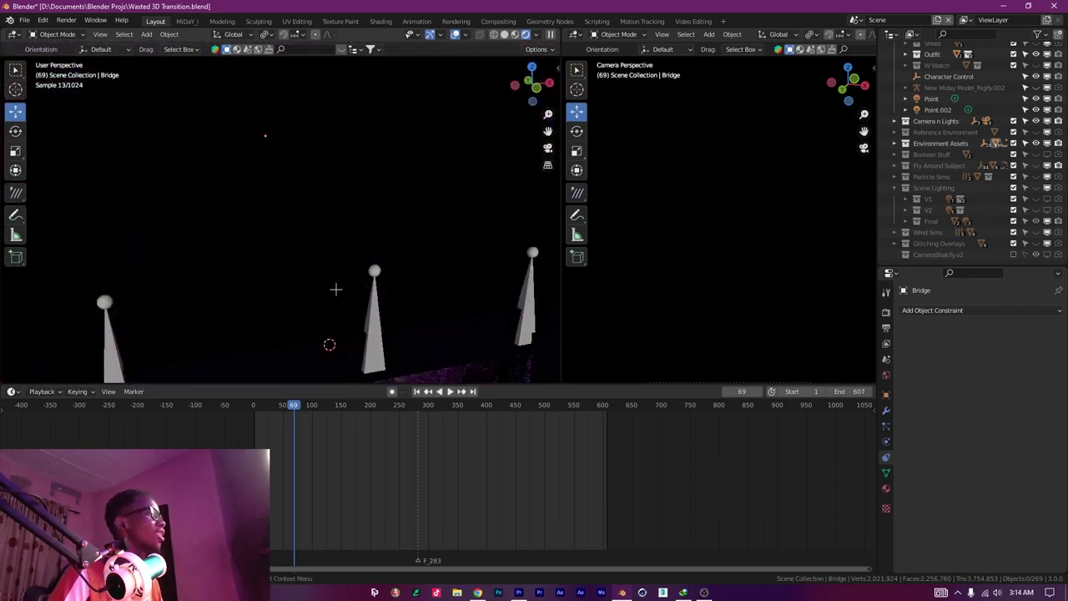
pyautogui.moveTo(335, 288); pyautogui.dragTo(353, 259)
pyautogui.scroll(-5, 352, 258)
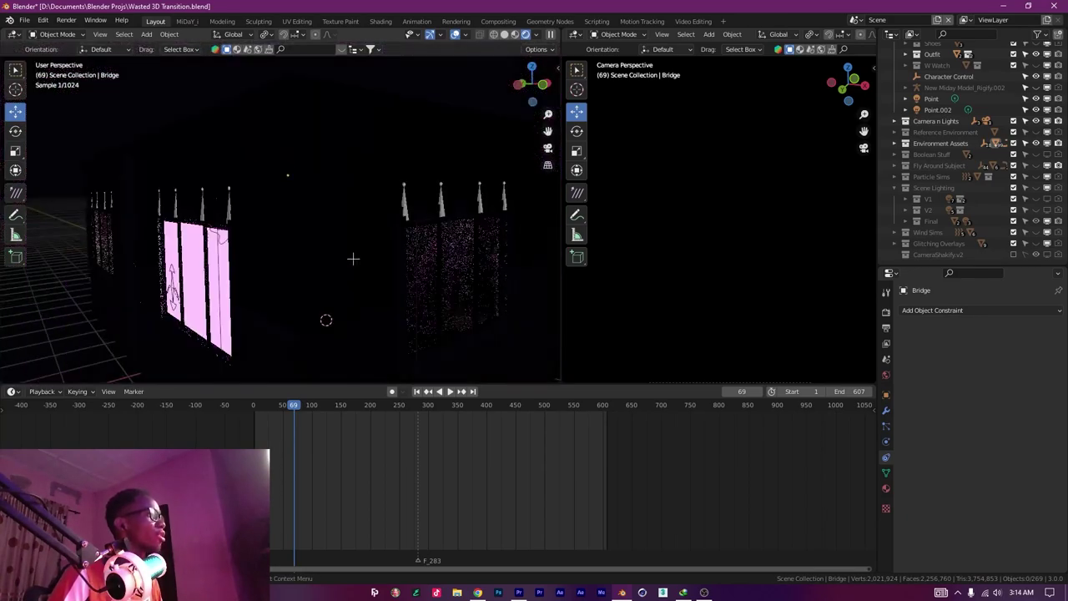
pyautogui.scroll(-3, 353, 259)
# Open the World background settings and examine the ambient lighting outside the windows and inside the room.
pyautogui.click(886, 375)
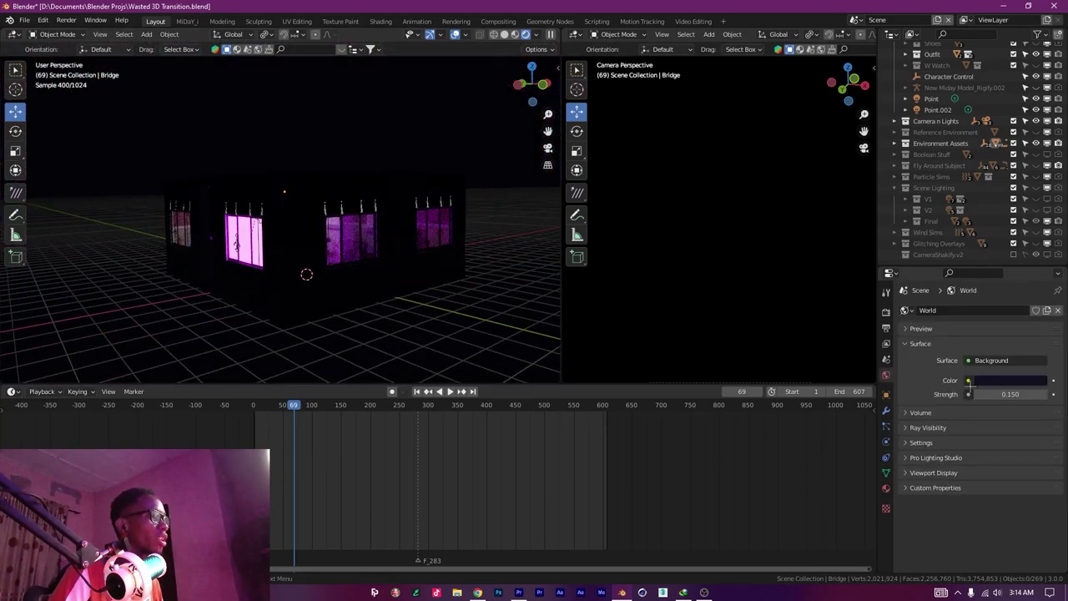
pyautogui.moveTo(437, 284); pyautogui.dragTo(406, 306)
pyautogui.scroll(4, 406, 306)
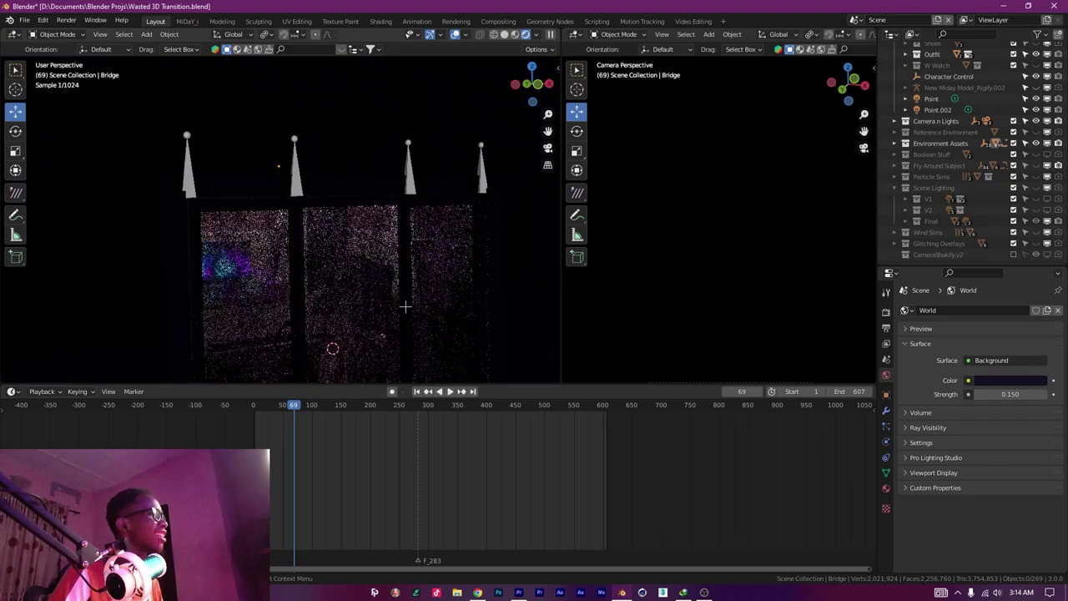
pyautogui.click(1015, 381)
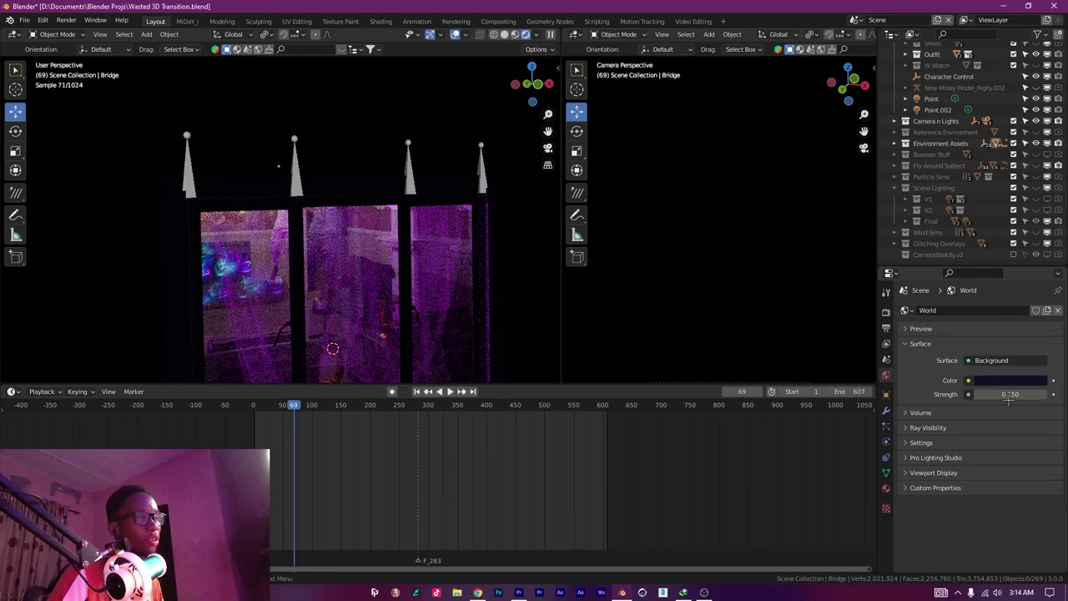
pyautogui.scroll(6, 350, 321)
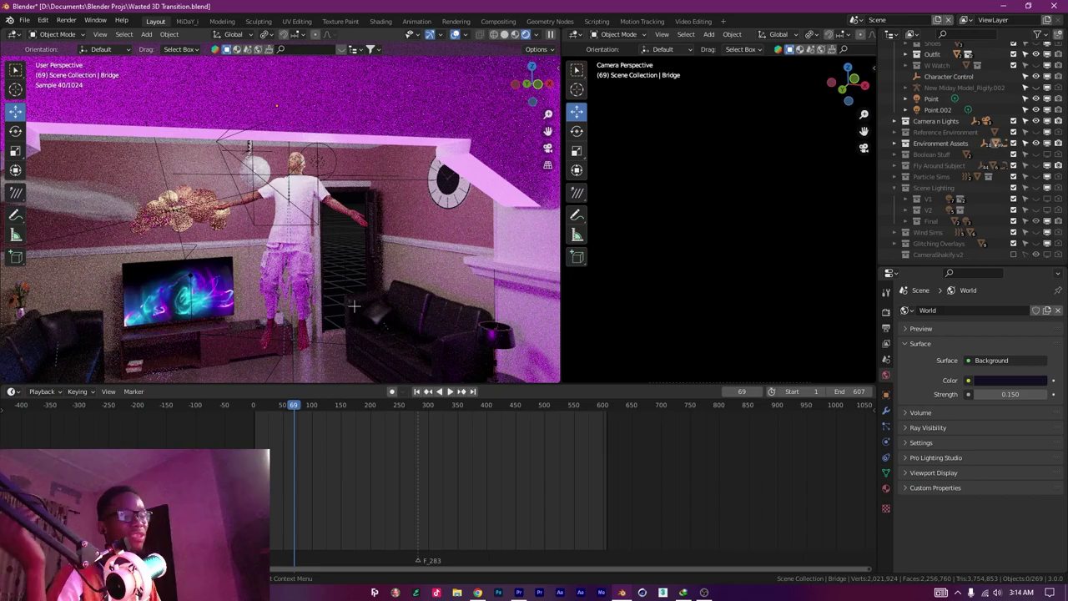
pyautogui.scroll(2, 331, 320)
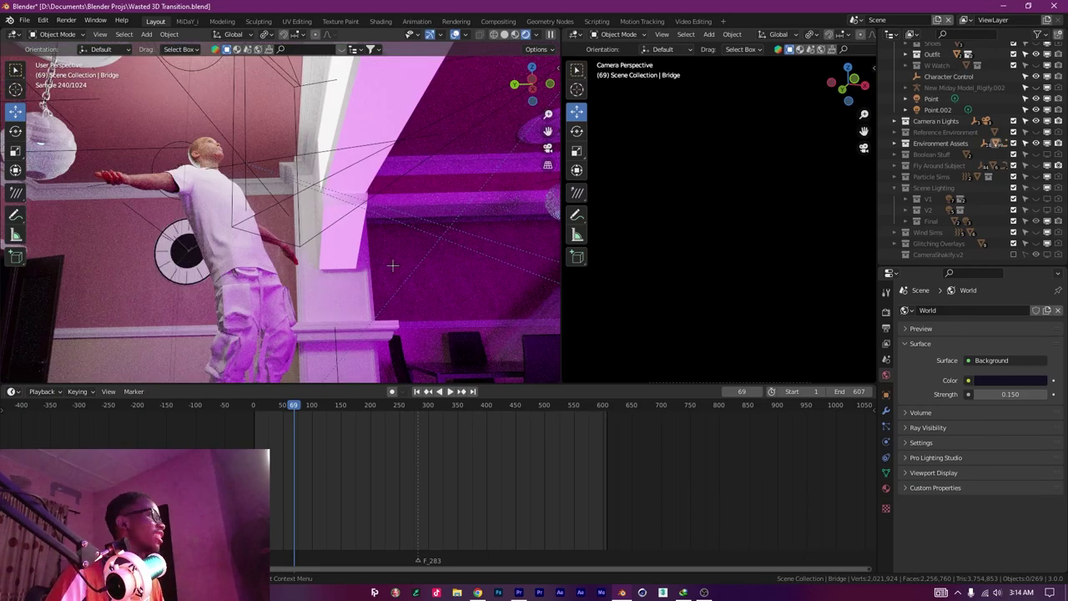
# Select the ceiling bridge above the character and pick one of its faces in Edit Mode with face selection.
pyautogui.moveTo(392, 265); pyautogui.dragTo(354, 119)
pyautogui.click(409, 139)
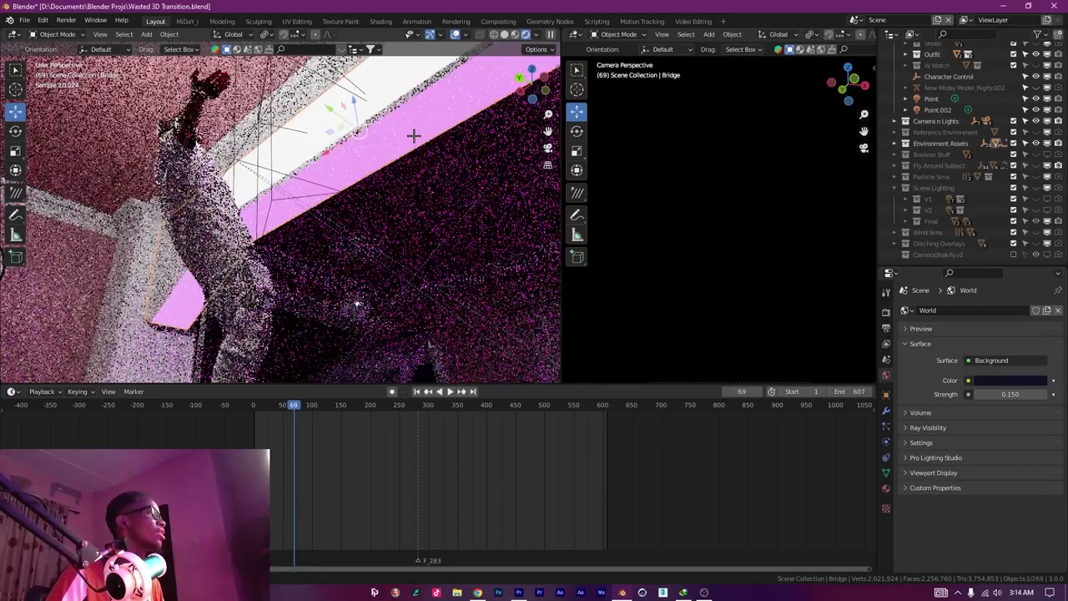
pyautogui.moveTo(414, 135); pyautogui.dragTo(382, 212)
pyautogui.press('Tab')
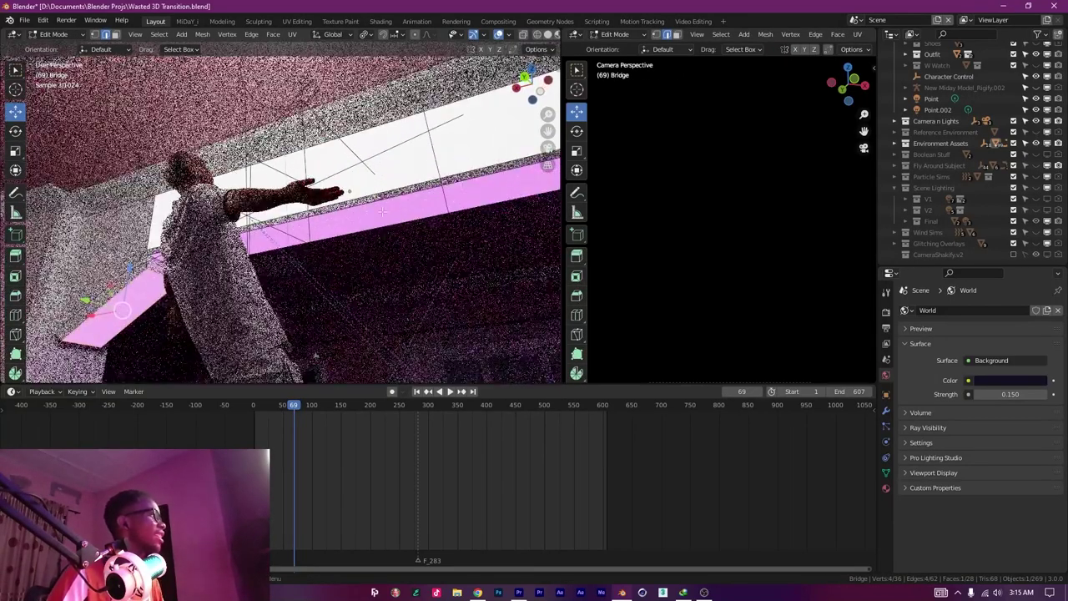
pyautogui.click(484, 221)
pyautogui.moveTo(476, 220)
pyautogui.mouseDown()
pyautogui.moveTo(396, 256)
pyautogui.moveTo(379, 250)
pyautogui.moveTo(391, 196)
pyautogui.moveTo(416, 242)
pyautogui.moveTo(407, 256)
pyautogui.mouseUp()
pyautogui.click(114, 34)
pyautogui.click(406, 248)
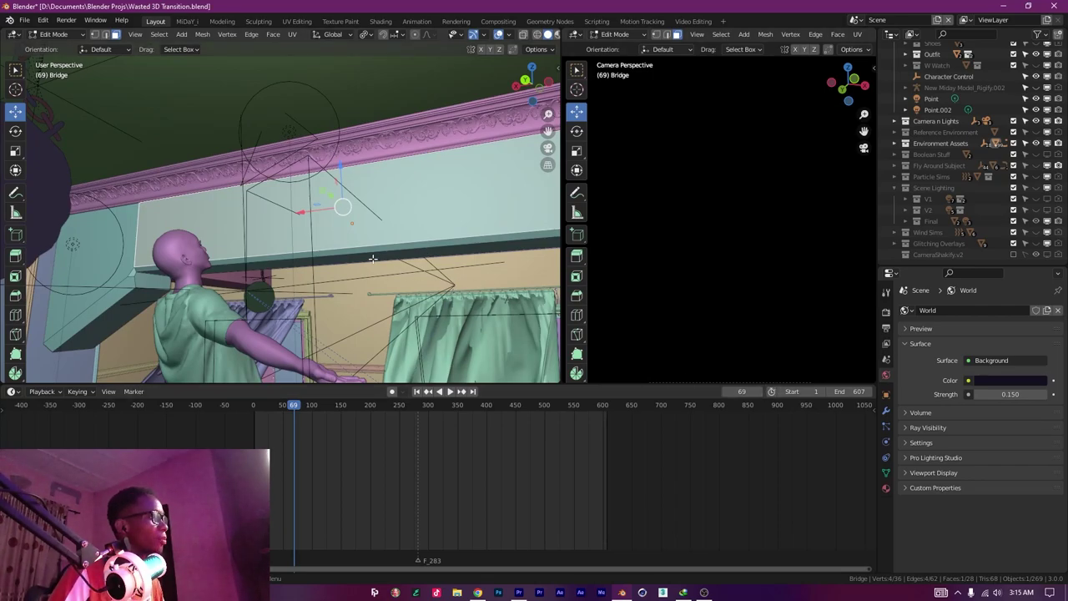
# Switch to the Shading workspace and select the bridge's faces one after another to compare their assigned materials.
pyautogui.moveTo(372, 259); pyautogui.dragTo(349, 227)
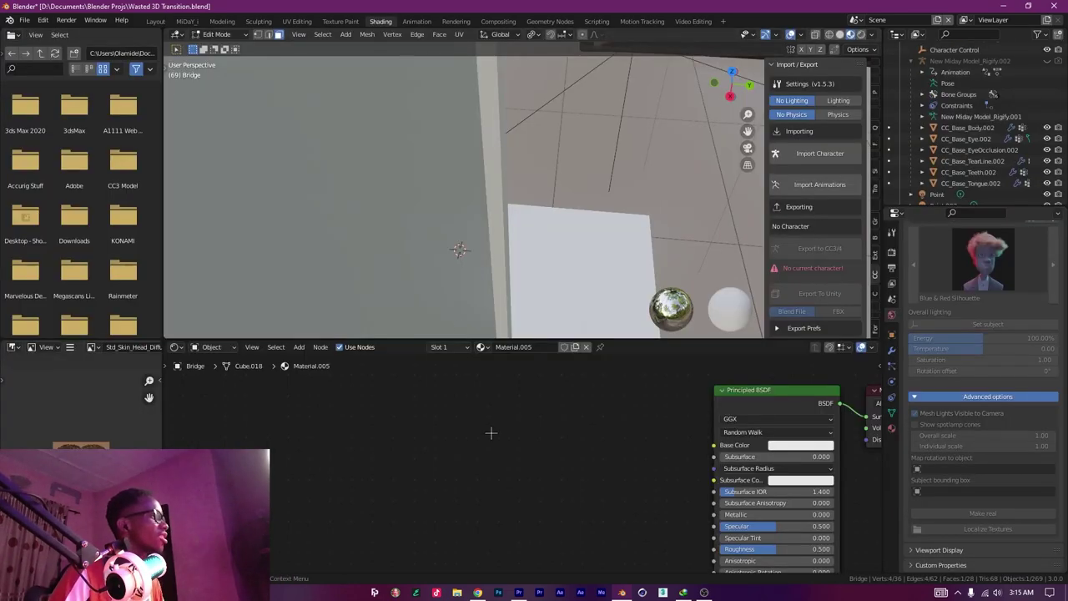
pyautogui.click(437, 277)
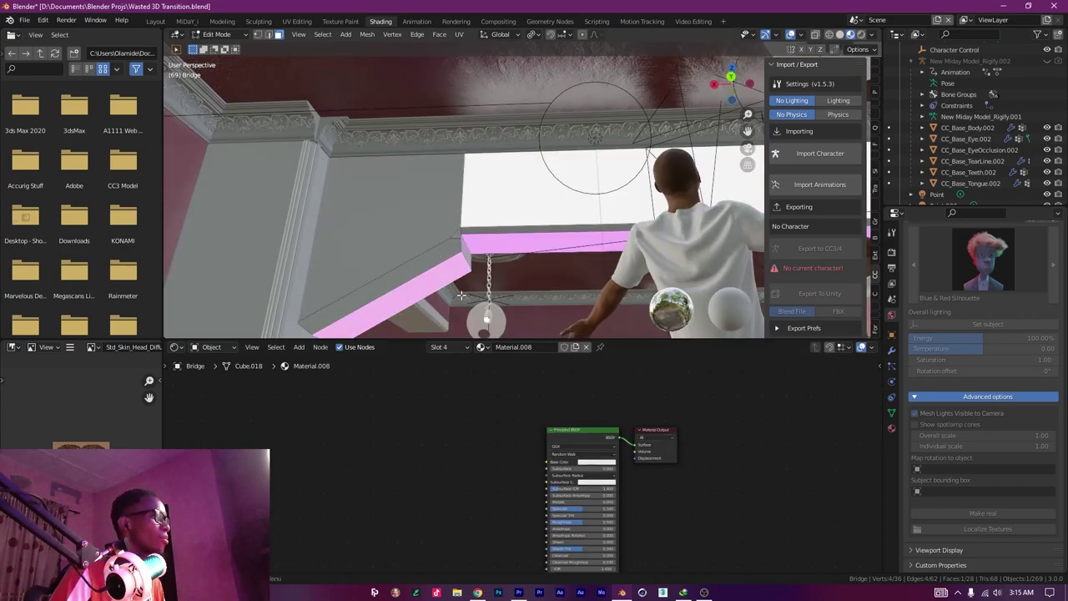
pyautogui.click(496, 194)
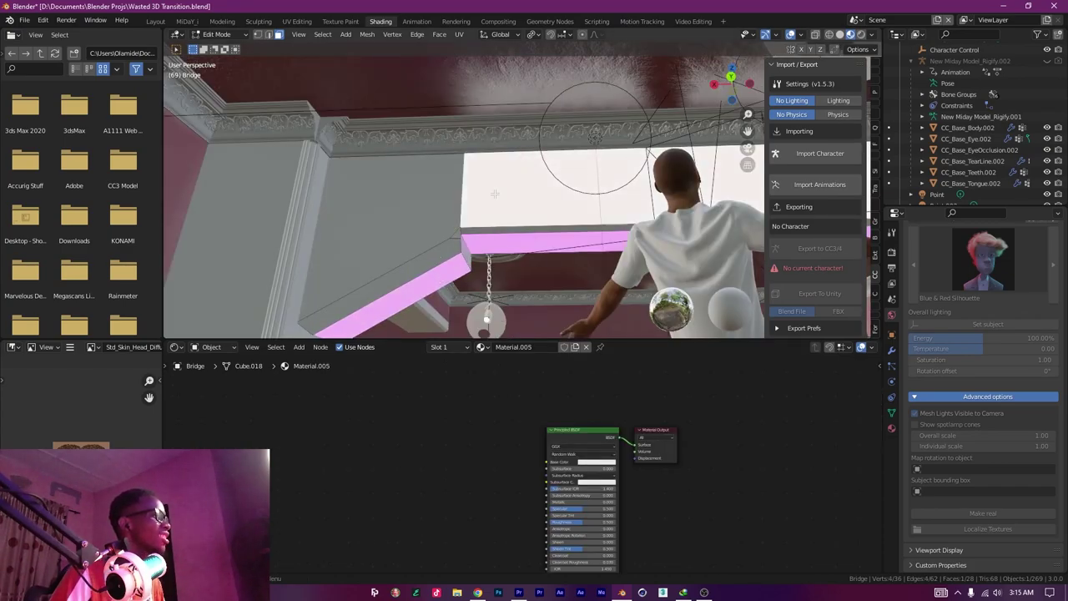
pyautogui.click(402, 202)
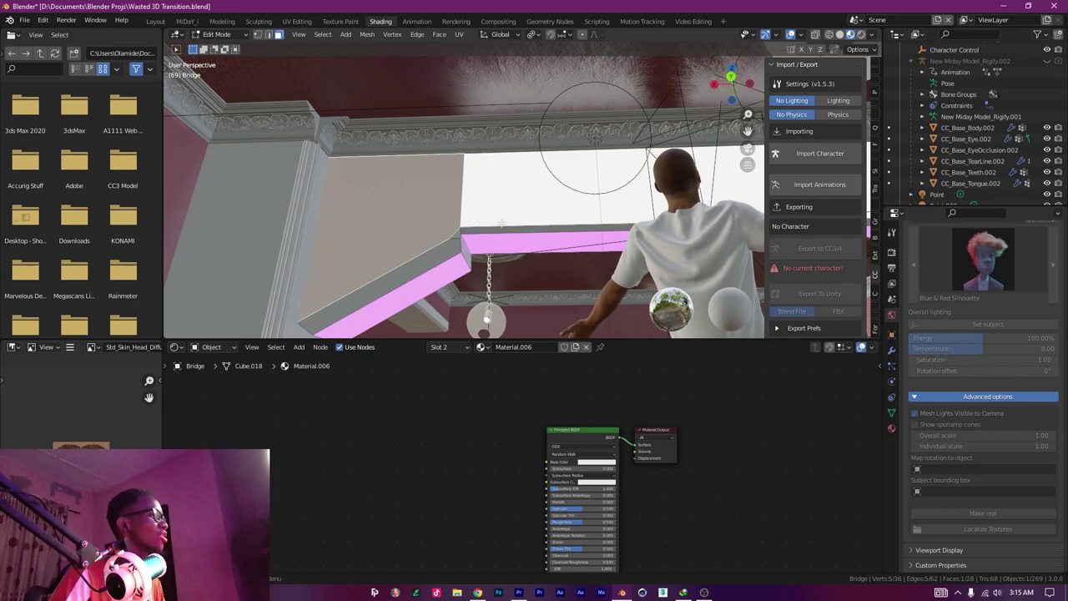
pyautogui.moveTo(592, 236); pyautogui.dragTo(447, 252)
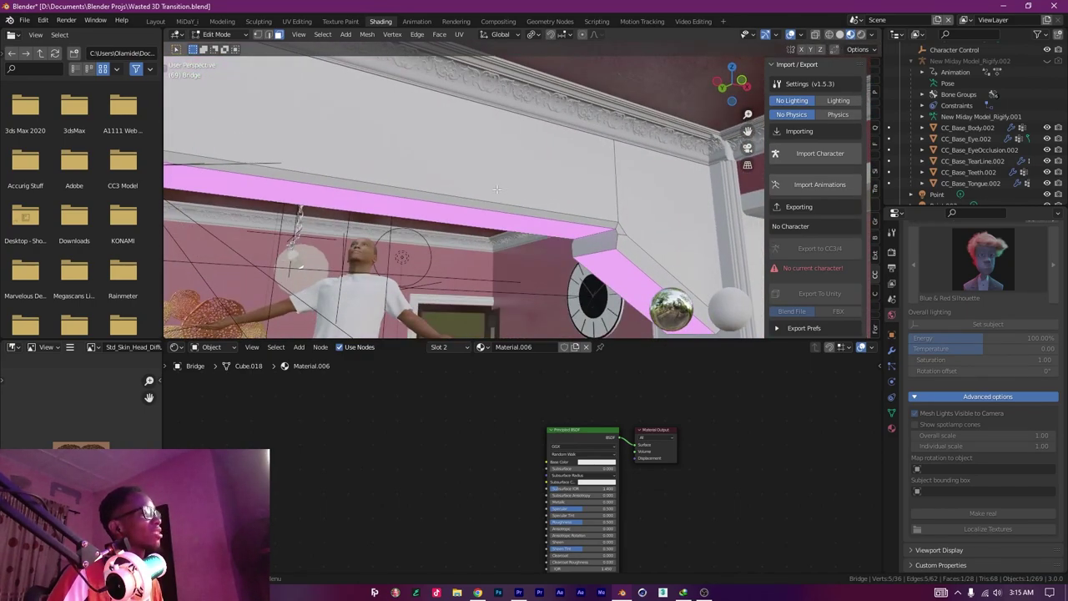
pyautogui.click(594, 204)
pyautogui.moveTo(602, 227); pyautogui.dragTo(639, 182)
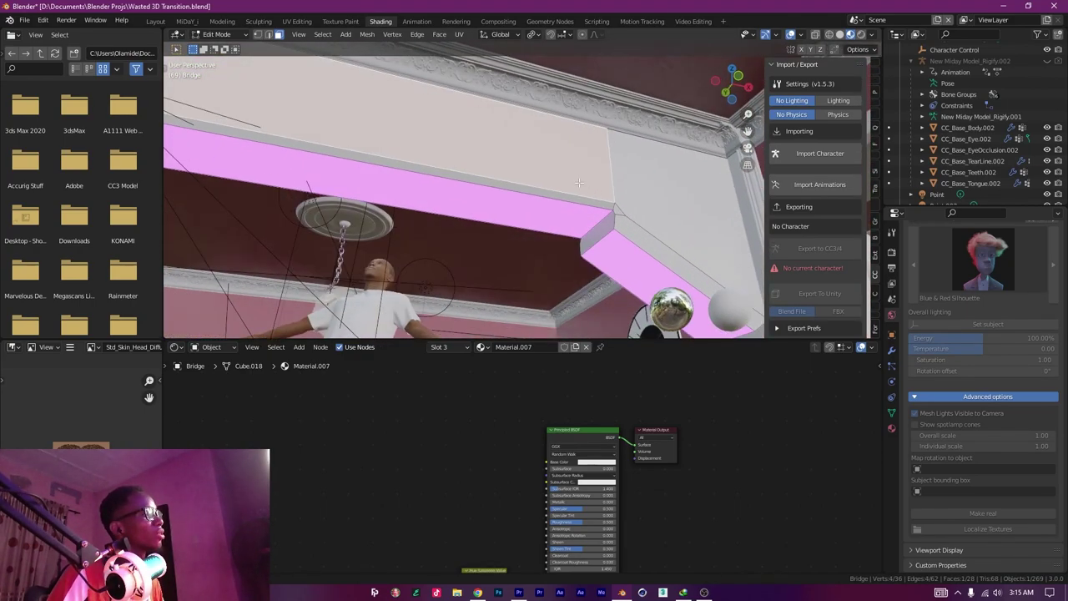
pyautogui.click(644, 178)
pyautogui.moveTo(637, 247); pyautogui.dragTo(712, 248)
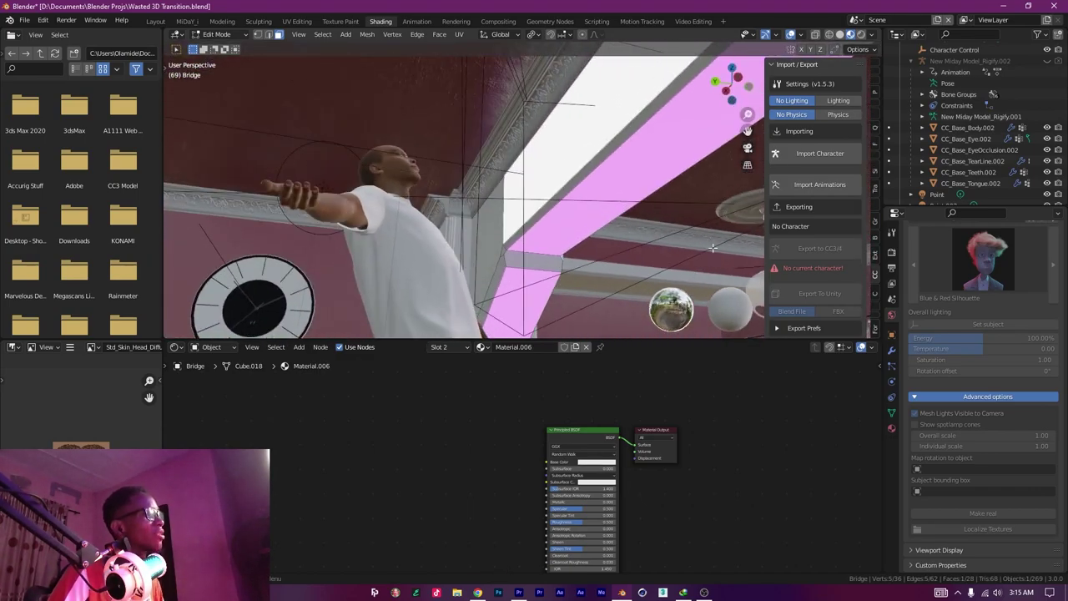
# Select the bridge's white glowing face and examine the emission settings of Material.005.
pyautogui.click(592, 204)
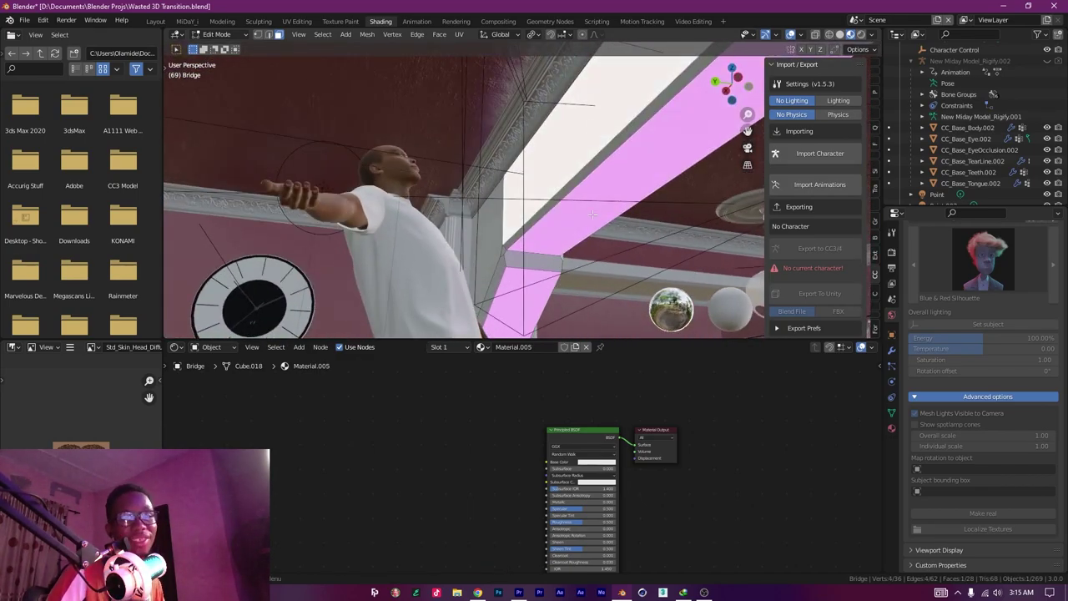
pyautogui.scroll(5, 615, 477)
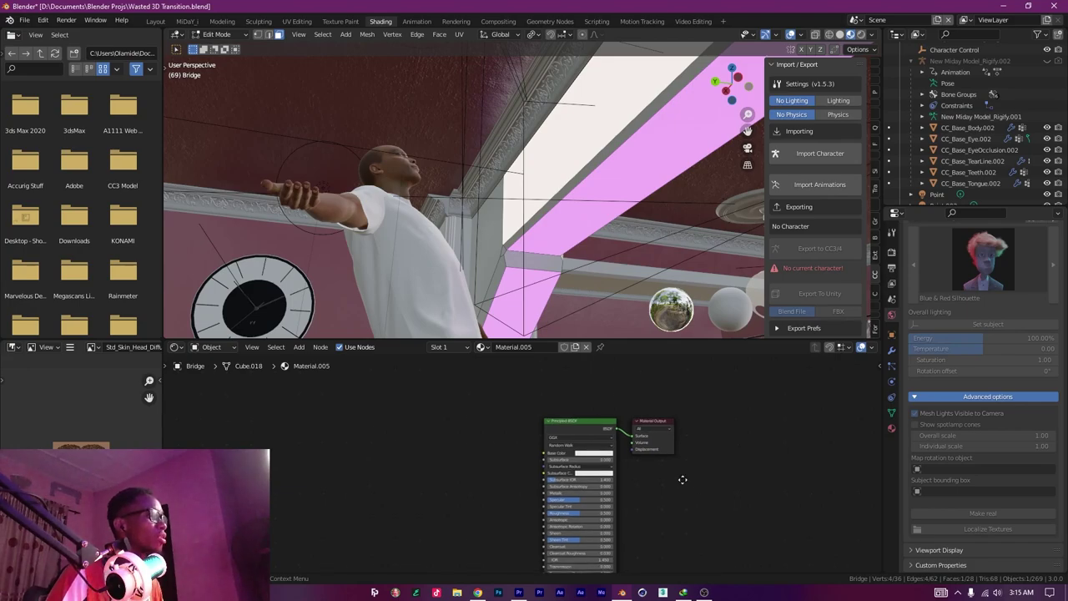
pyautogui.scroll(5, 660, 454)
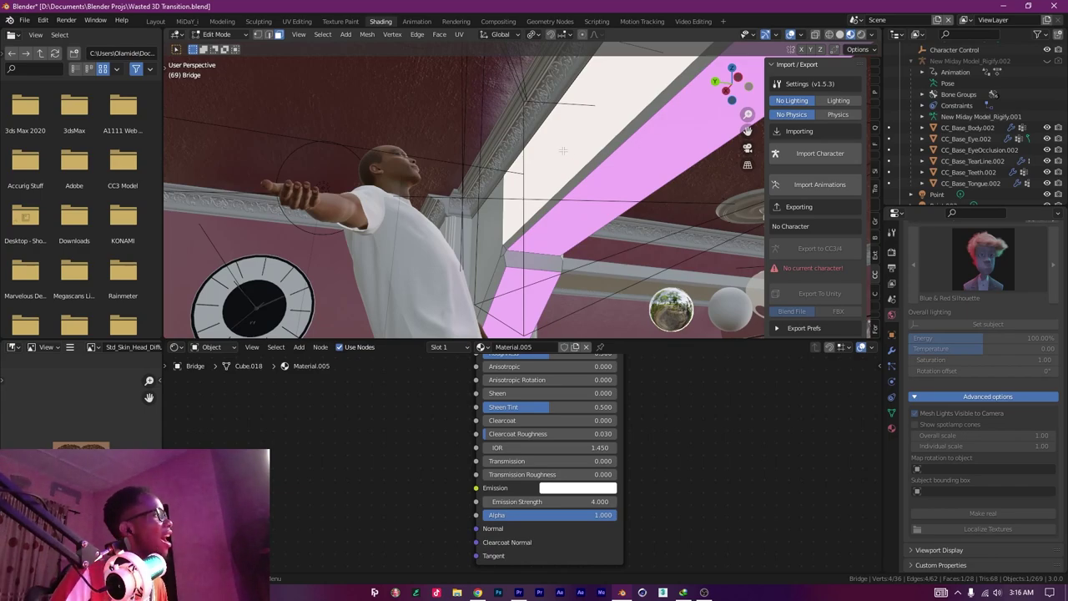
# Return to Object Mode, set the viewport to Rendered shading and examine the bridge's glow beside the character.
pyautogui.scroll(-2, 563, 151)
pyautogui.press('Tab')
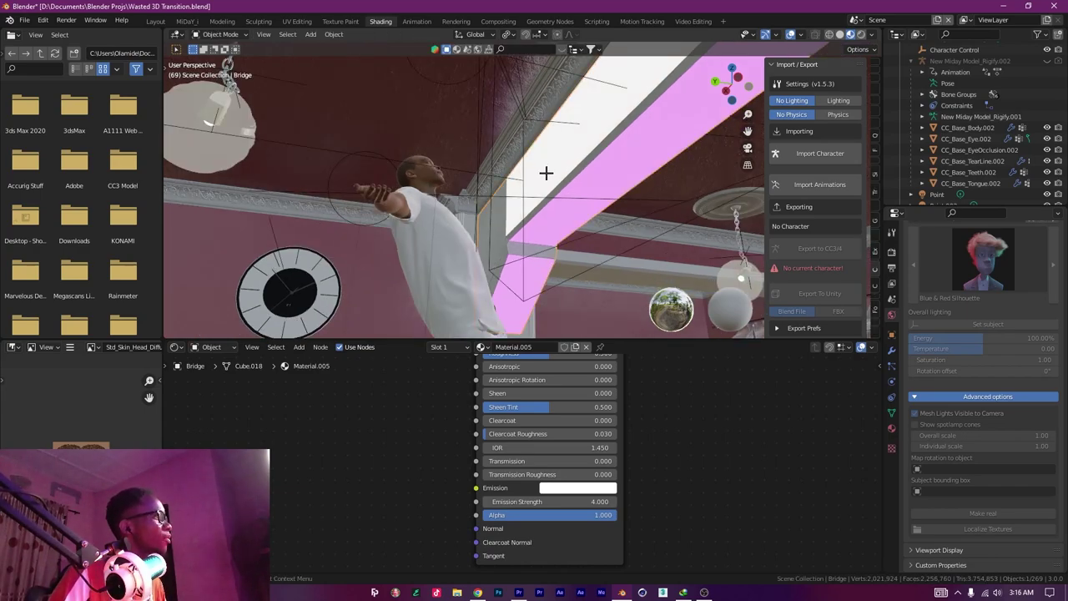
pyautogui.press('z')
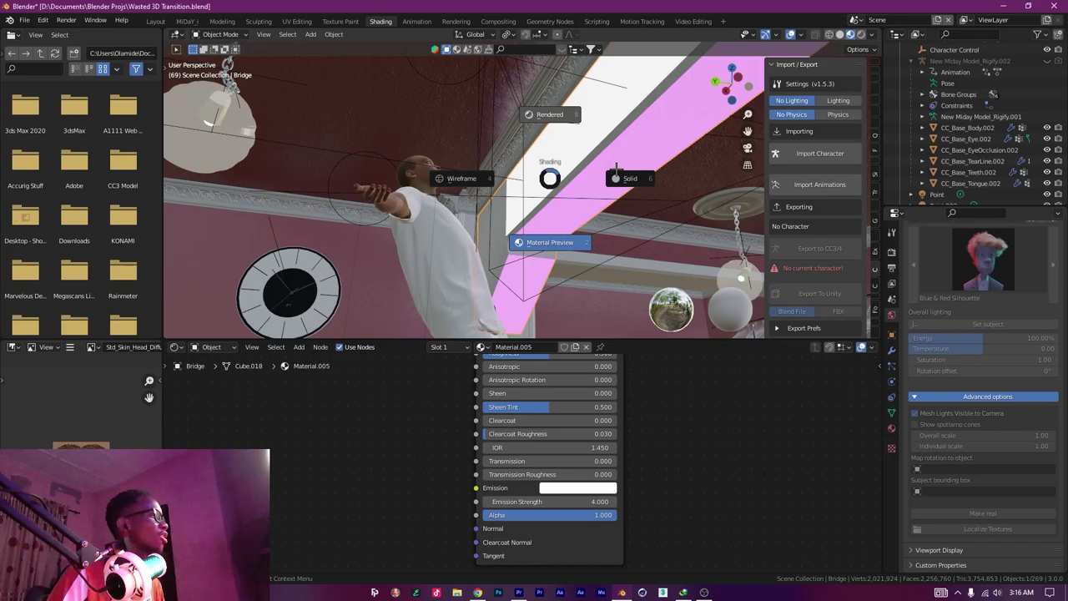
pyautogui.click(551, 117)
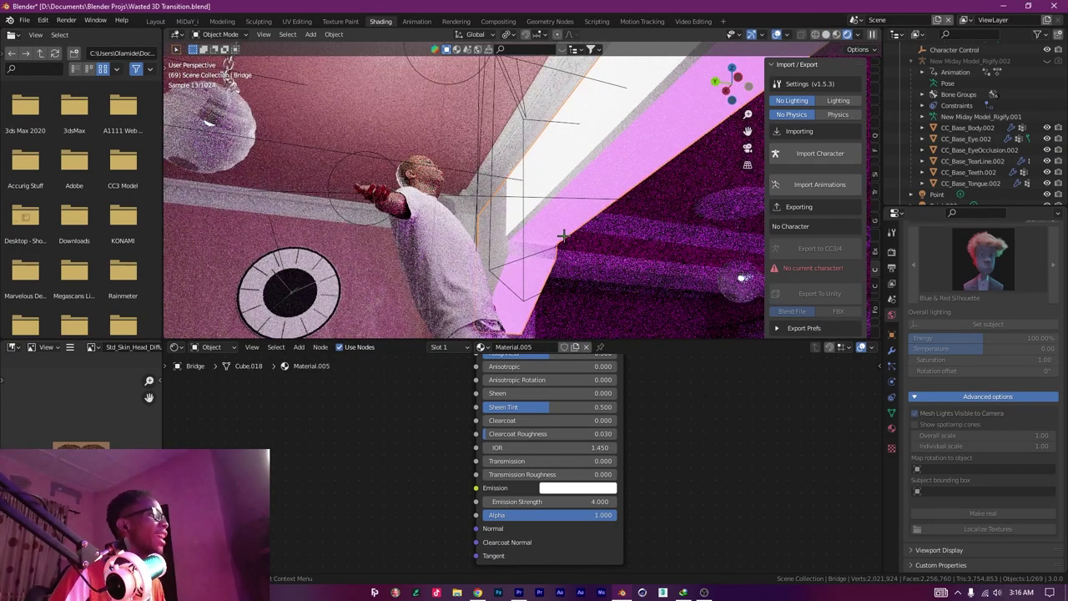
pyautogui.moveTo(563, 236); pyautogui.dragTo(603, 231)
pyautogui.scroll(5, 474, 245)
pyautogui.scroll(-5, 495, 245)
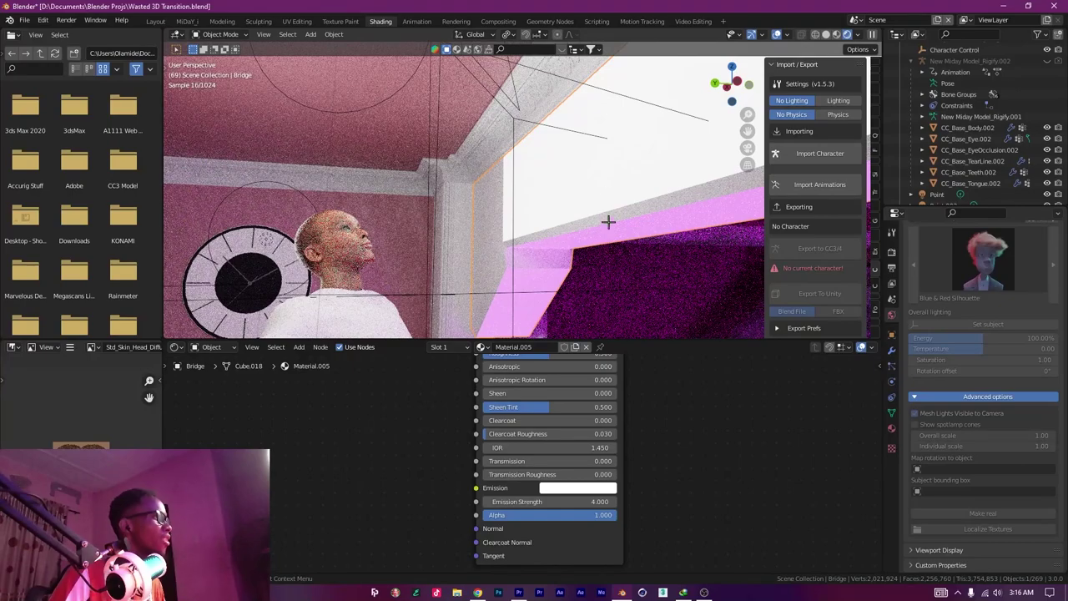
# Try Material.008 and Material.006 in the bridge's first material slot and undo both changes.
pyautogui.press('Tab')
pyautogui.click(475, 347)
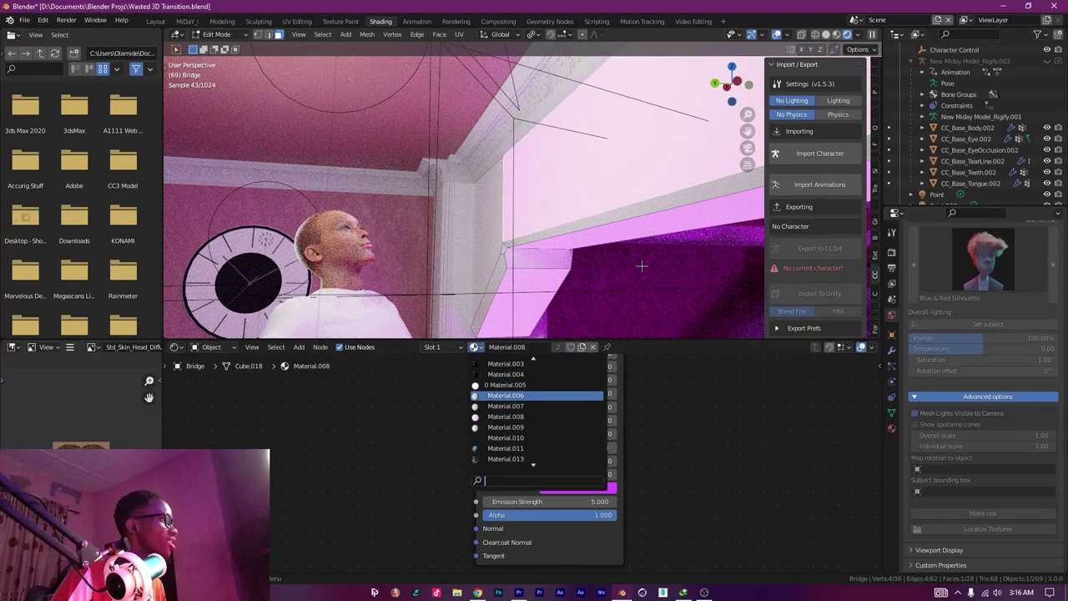
pyautogui.click(518, 396)
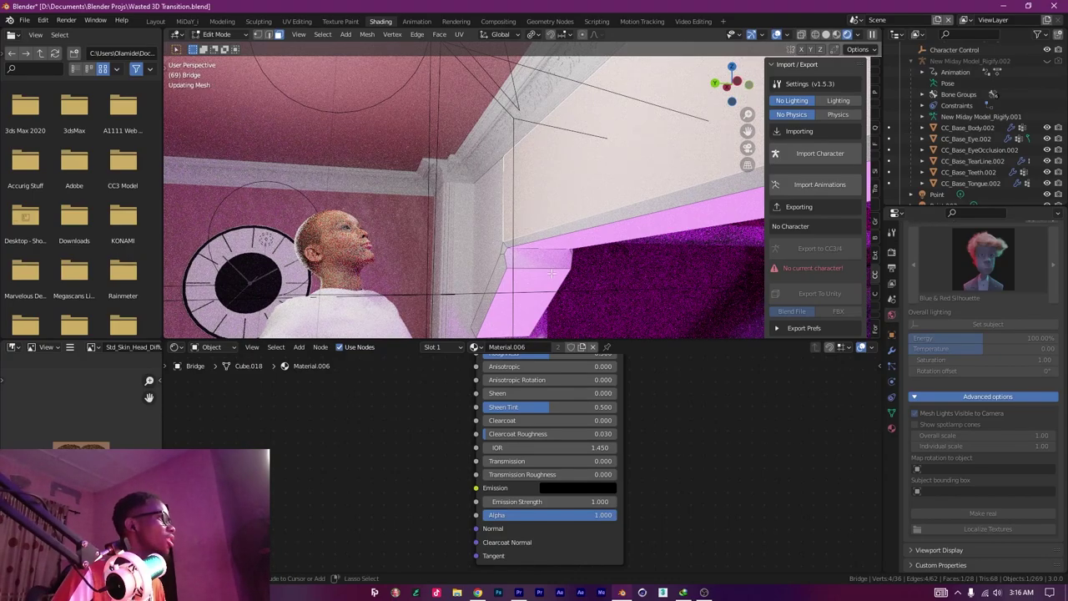
pyautogui.hotkey('ctrl', 'z')
pyautogui.hotkey('ctrl', 'z')
# Return to the Layout workspace, frame the room interior and expand the Final collection inside Scene Lighting.
pyautogui.press('Tab')
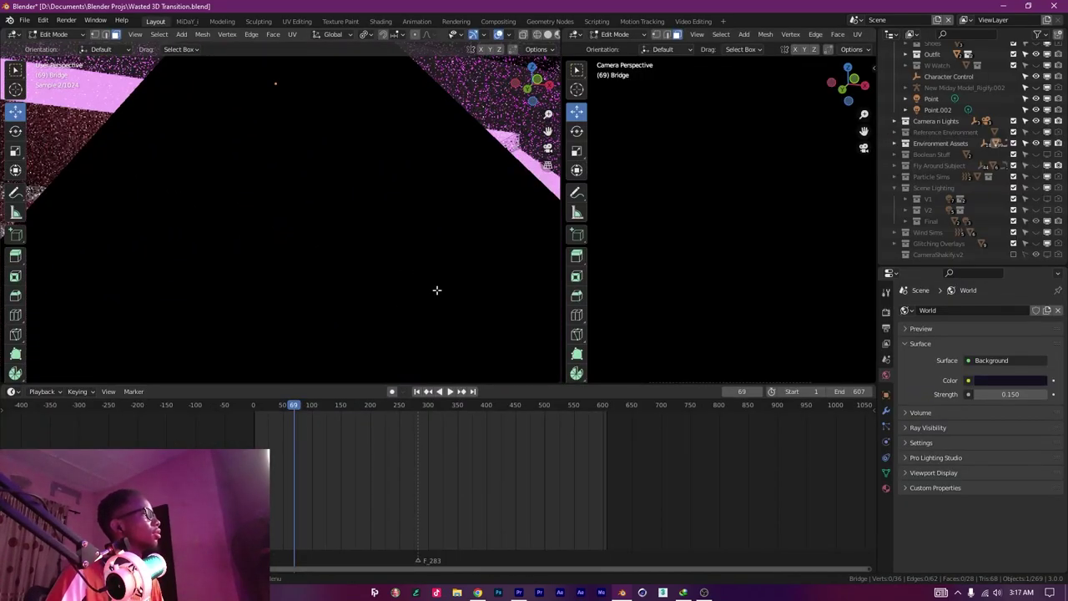
pyautogui.scroll(5, 362, 317)
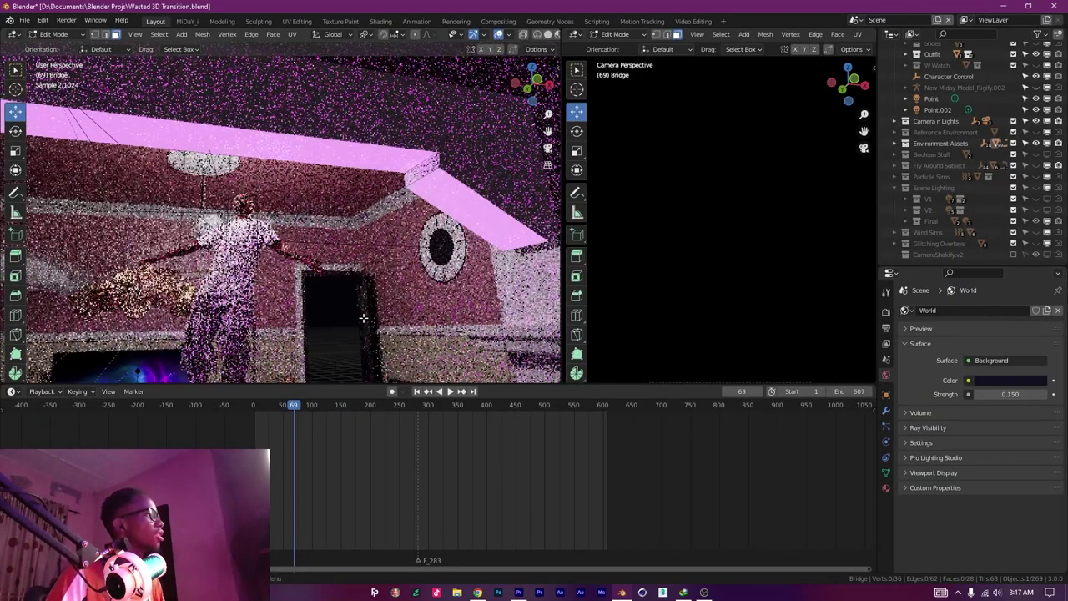
pyautogui.moveTo(367, 307); pyautogui.dragTo(381, 294)
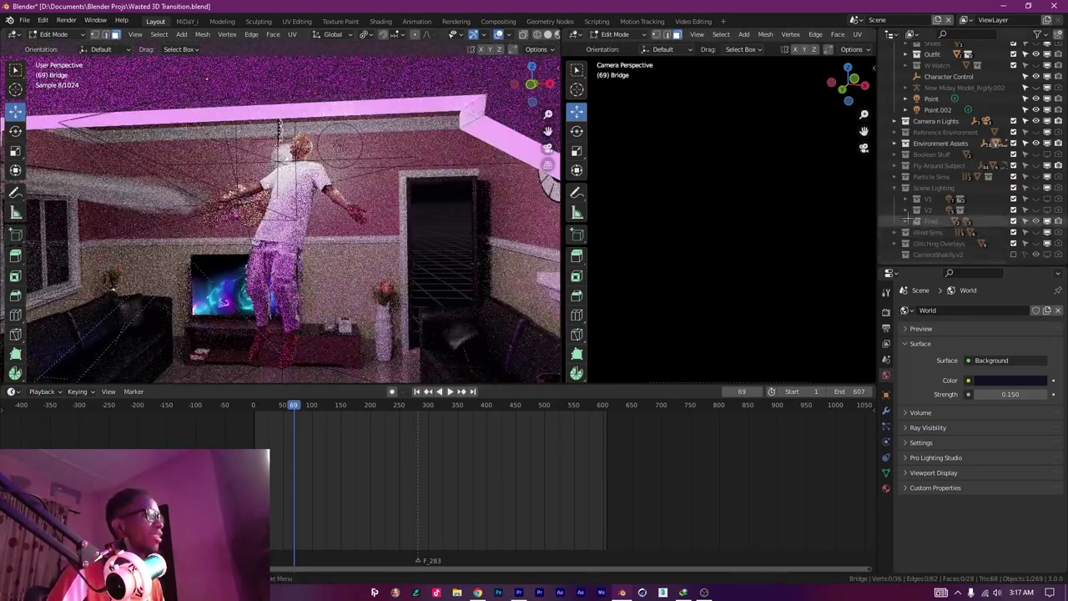
pyautogui.click(905, 221)
pyautogui.scroll(-3, 935, 221)
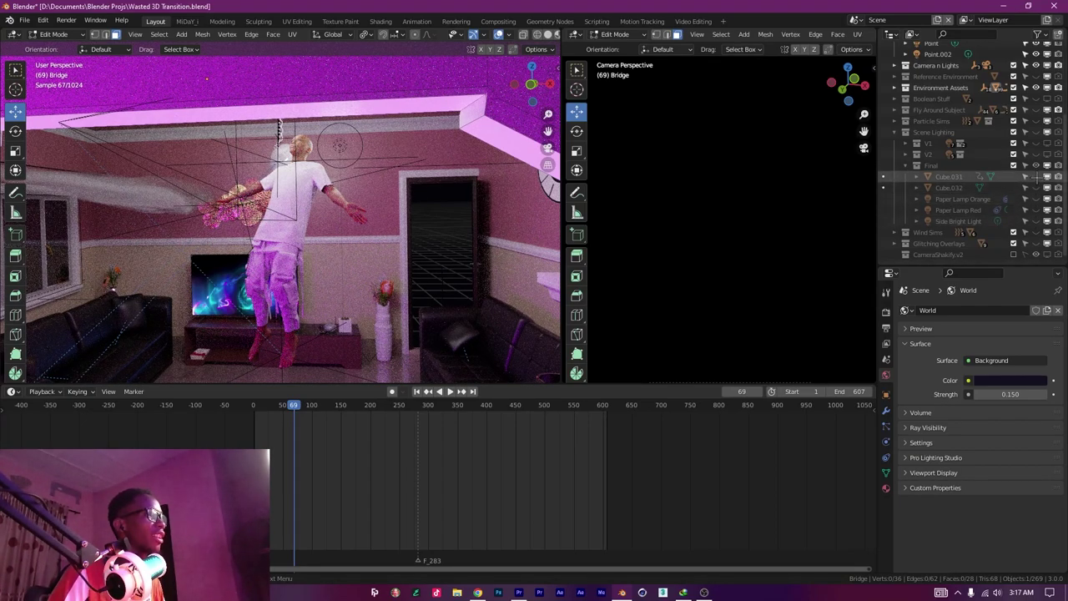
# Unhide the Scene Lighting collection and Cube.031, and examine that light at the doorway and from outside the house.
pyautogui.click(1036, 133)
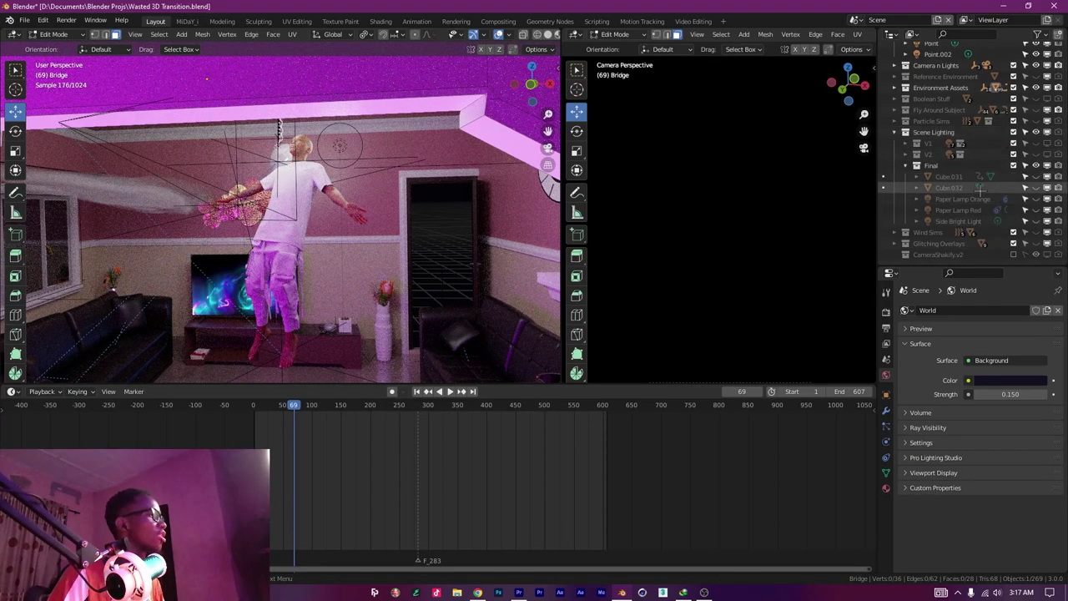
pyautogui.click(1035, 176)
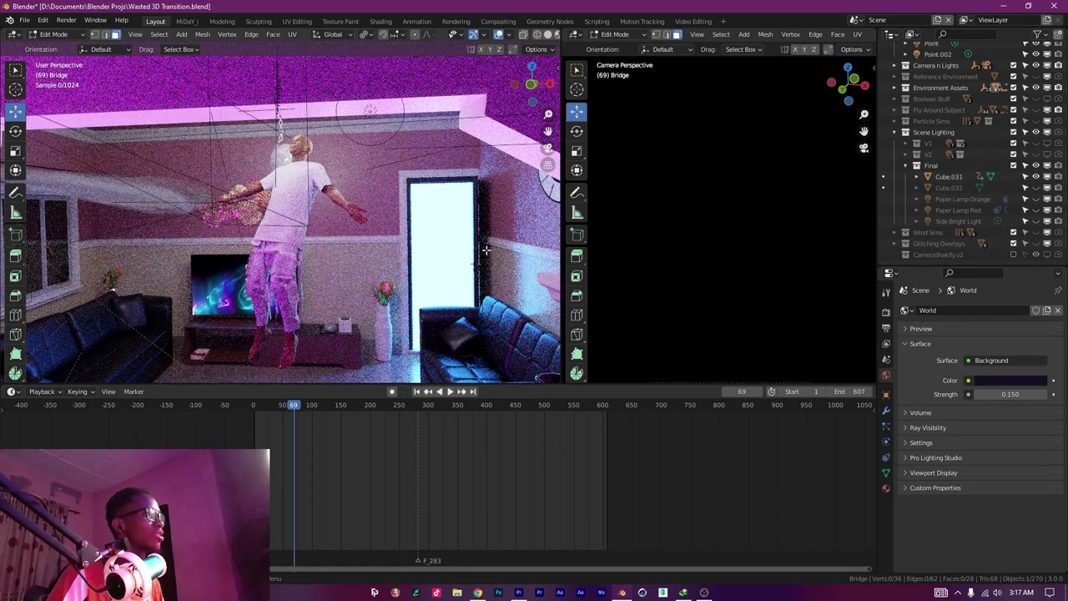
pyautogui.scroll(4, 487, 250)
pyautogui.moveTo(334, 236); pyautogui.dragTo(264, 232)
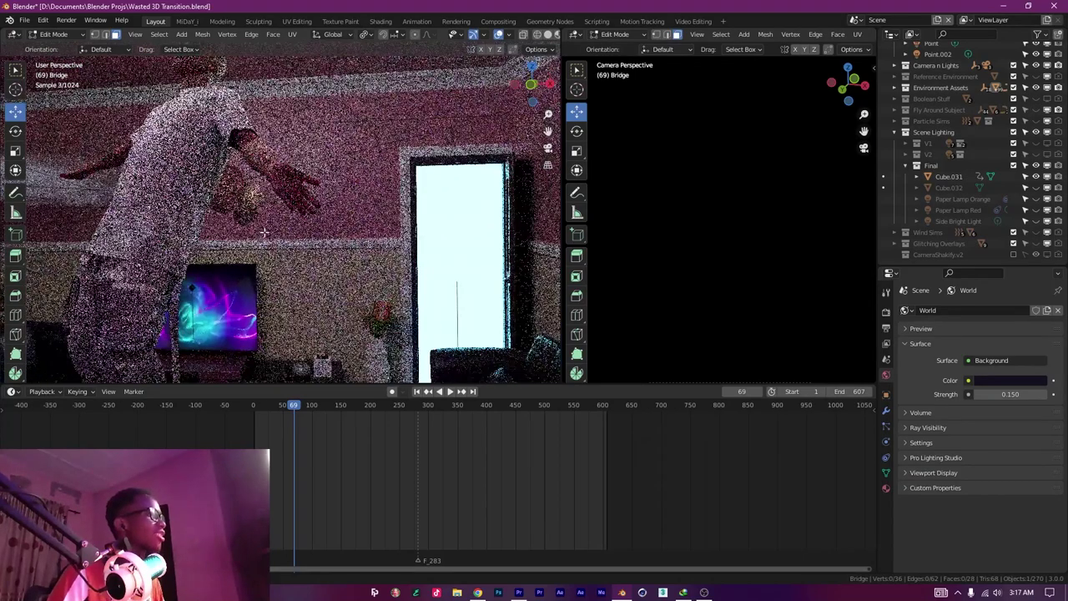
pyautogui.scroll(5, 263, 232)
pyautogui.scroll(8, 300, 250)
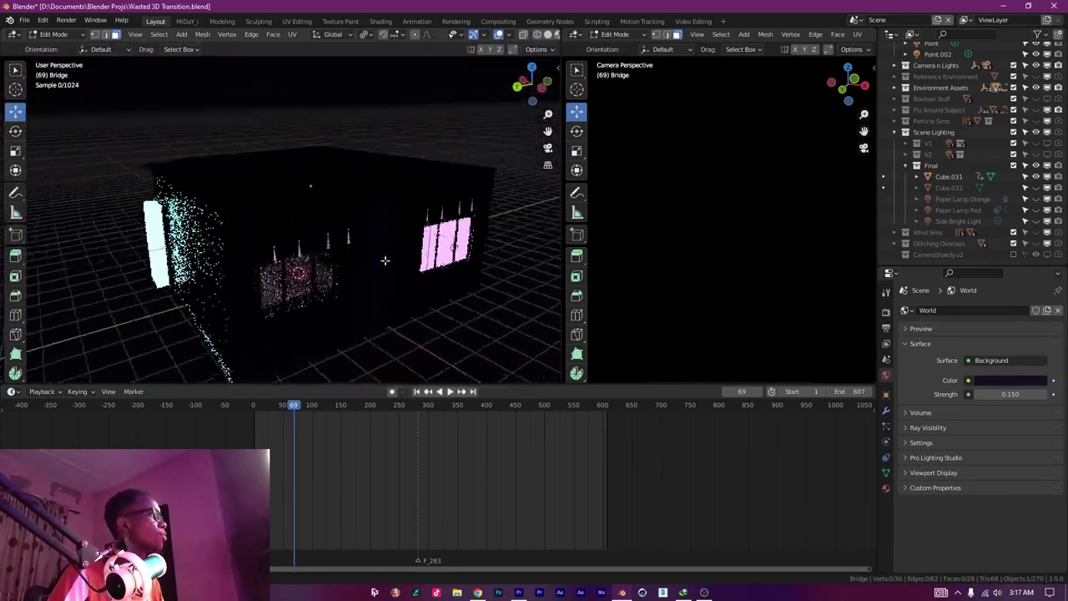
# Examine the house's lit exterior windows and the room interior around the floating character with Cube.031 enabled.
pyautogui.moveTo(343, 235); pyautogui.dragTo(134, 257)
pyautogui.scroll(-6, 306, 247)
pyautogui.scroll(-10, 134, 258)
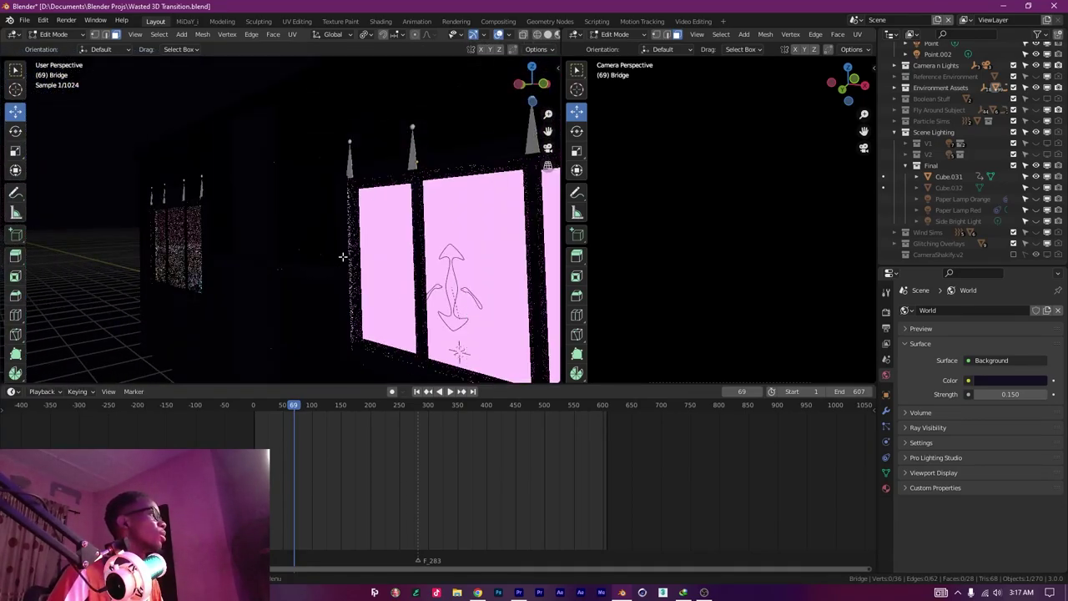
pyautogui.scroll(3, 242, 247)
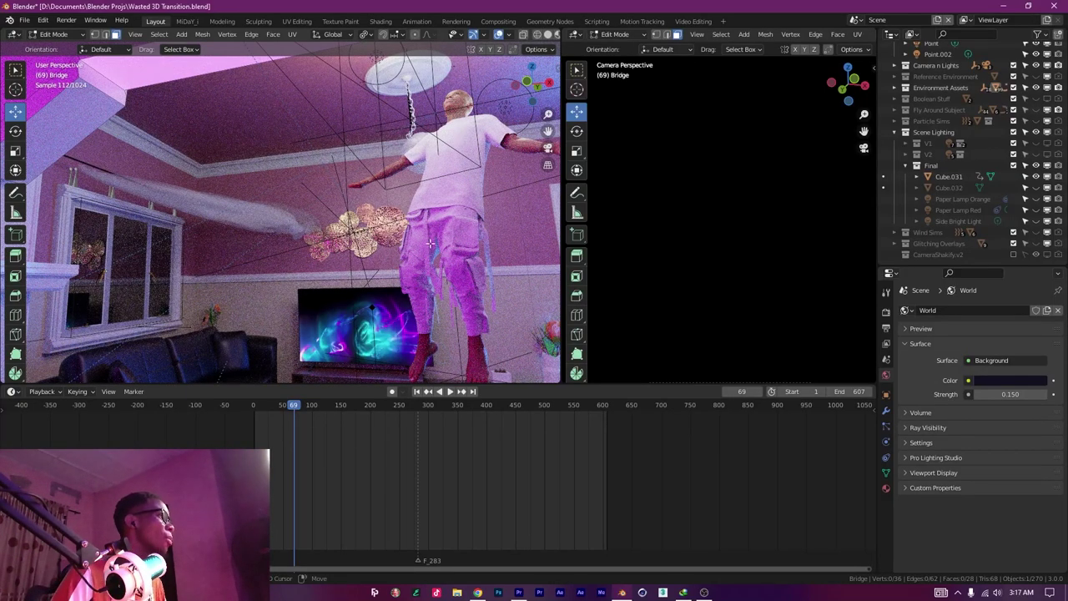
pyautogui.moveTo(431, 243); pyautogui.dragTo(356, 263)
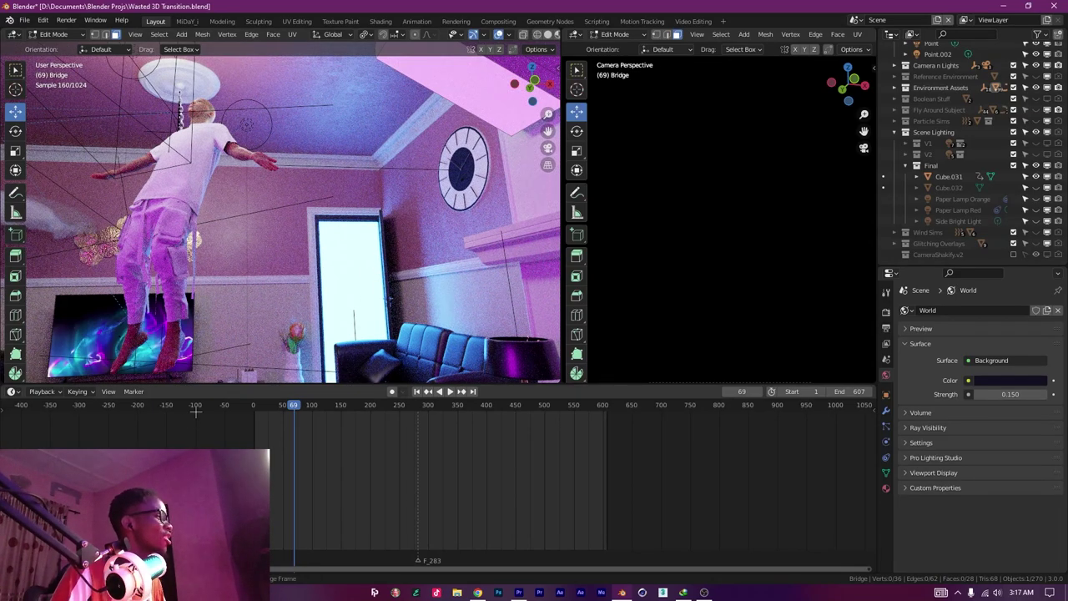
# Compare the light through the doorway at frame 0 and frame 201.
pyautogui.keyDown('shift'); pyautogui.rightClick(253, 423); pyautogui.keyUp('shift')
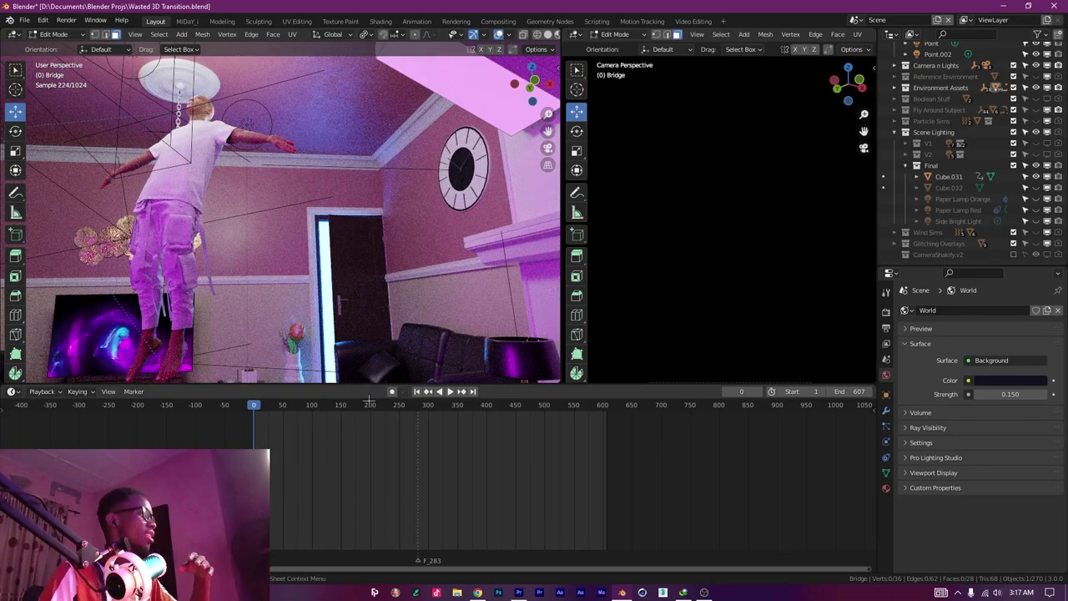
pyautogui.click(371, 405)
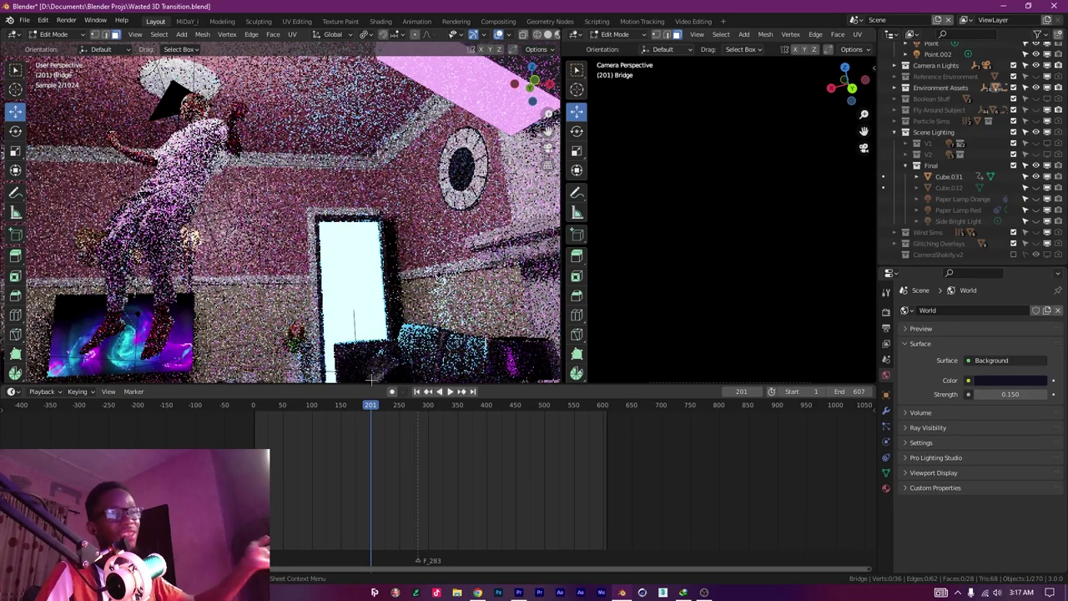
pyautogui.moveTo(364, 355); pyautogui.dragTo(370, 281)
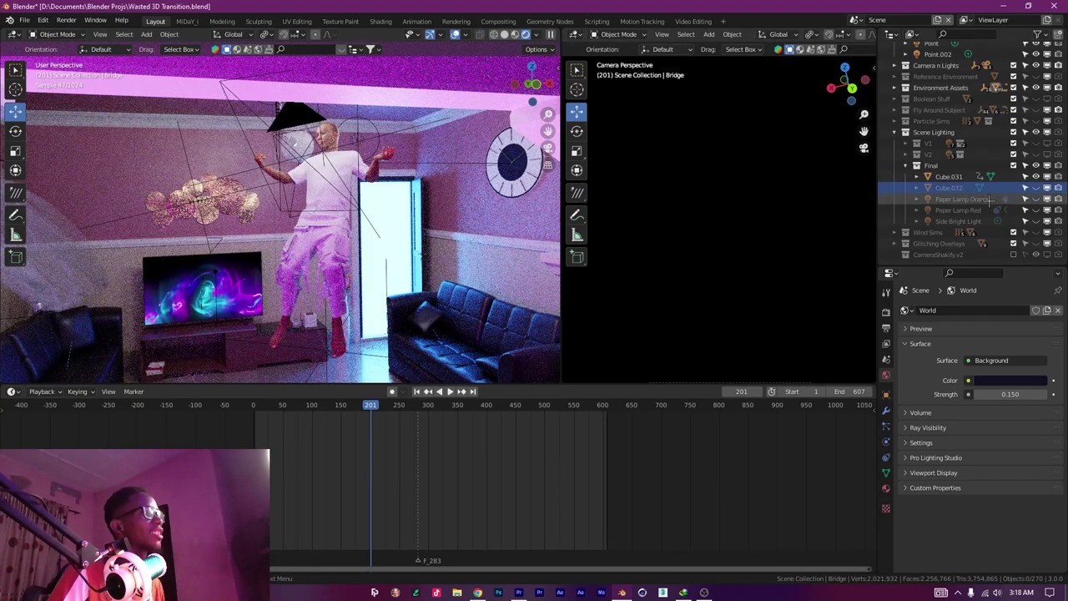
# Unhide Cube.032 in the Final collection, select and frame it, and examine its light at the window.
pyautogui.click(1035, 187)
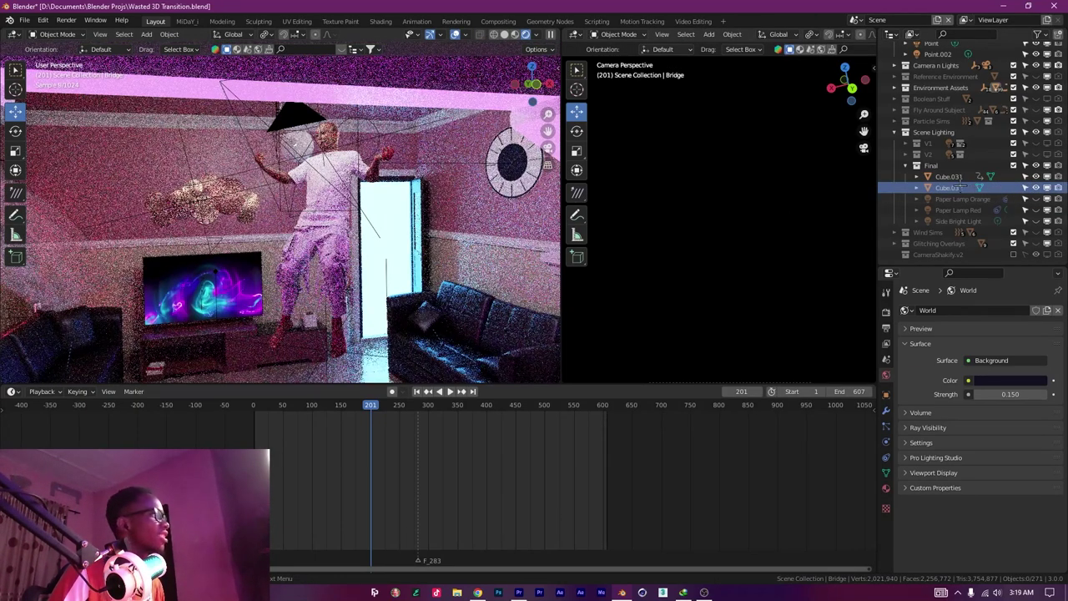
pyautogui.click(949, 188)
pyautogui.scroll(5, 281, 217)
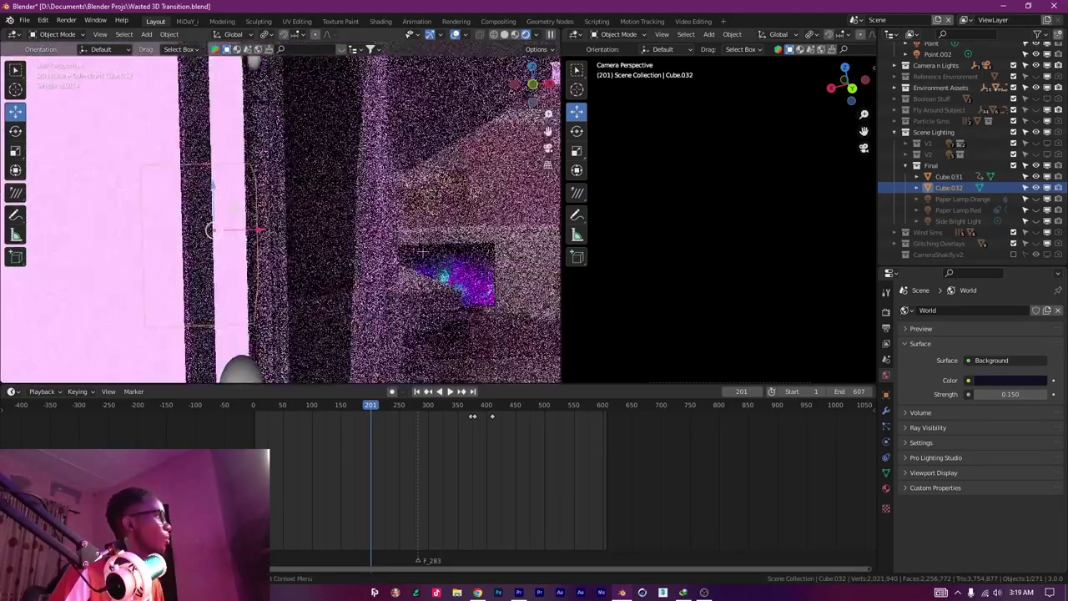
pyautogui.scroll(-5, 280, 217)
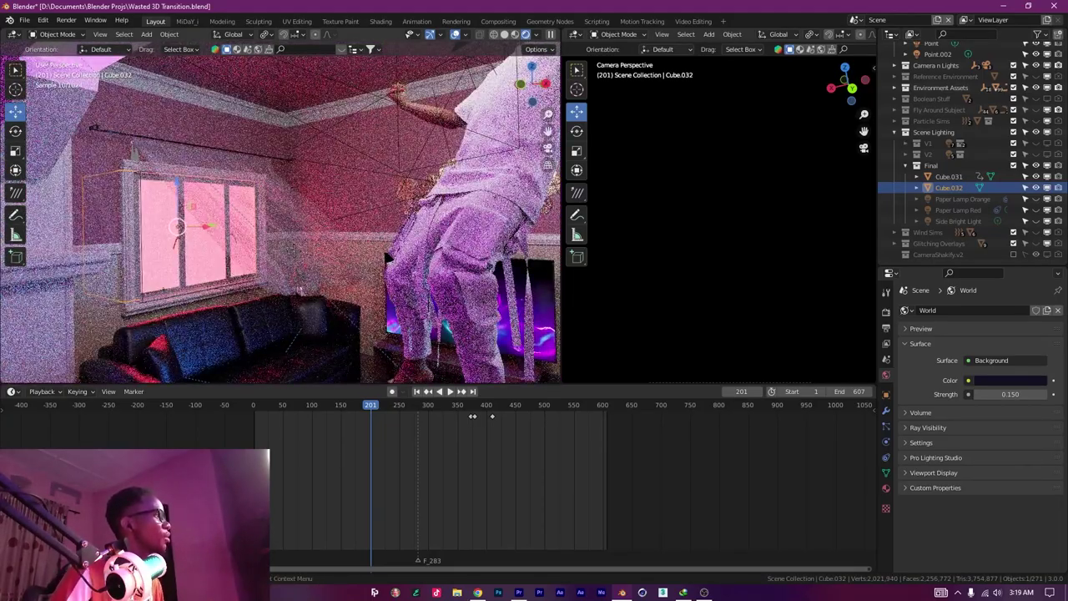
pyautogui.press('KP_Decimal')
pyautogui.moveTo(310, 265); pyautogui.dragTo(283, 257)
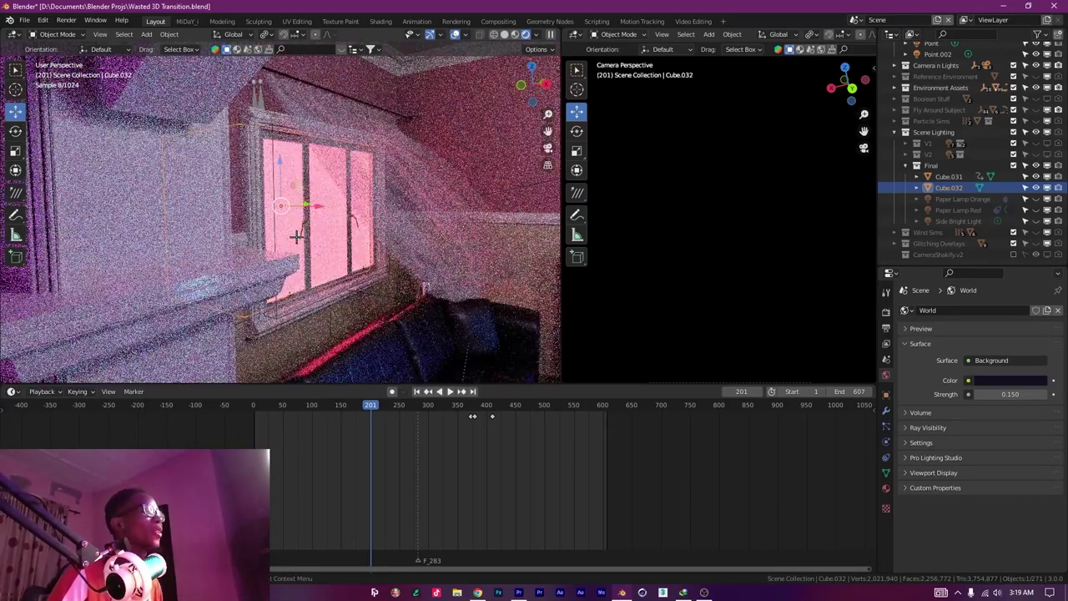
pyautogui.click(319, 215)
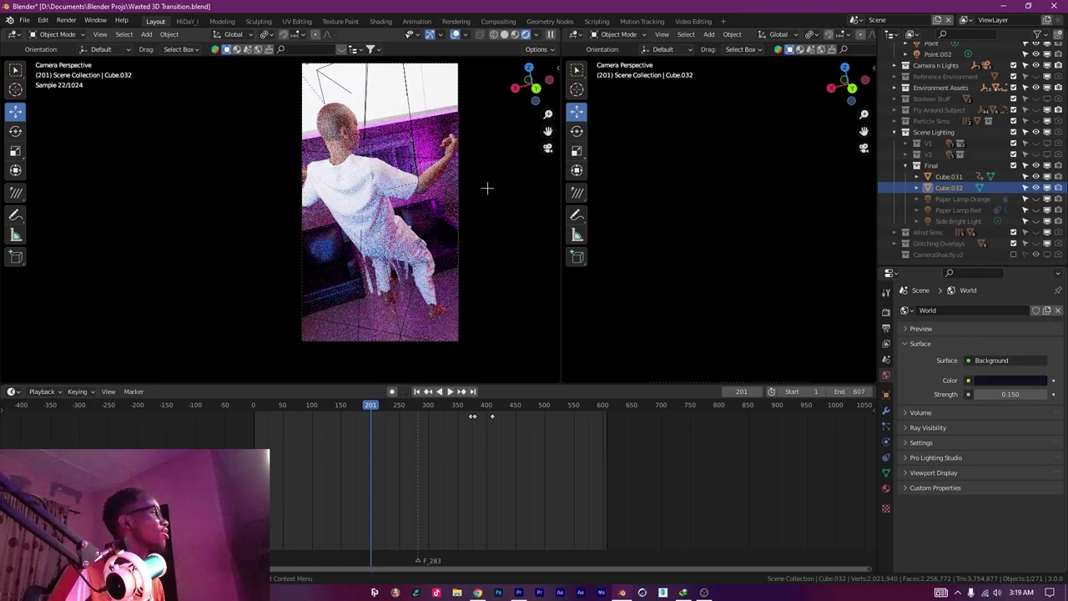
# Go to frame 20, unhide and select Paper Lamp Orange, and examine the hanging lamp up close.
pyautogui.click(264, 405)
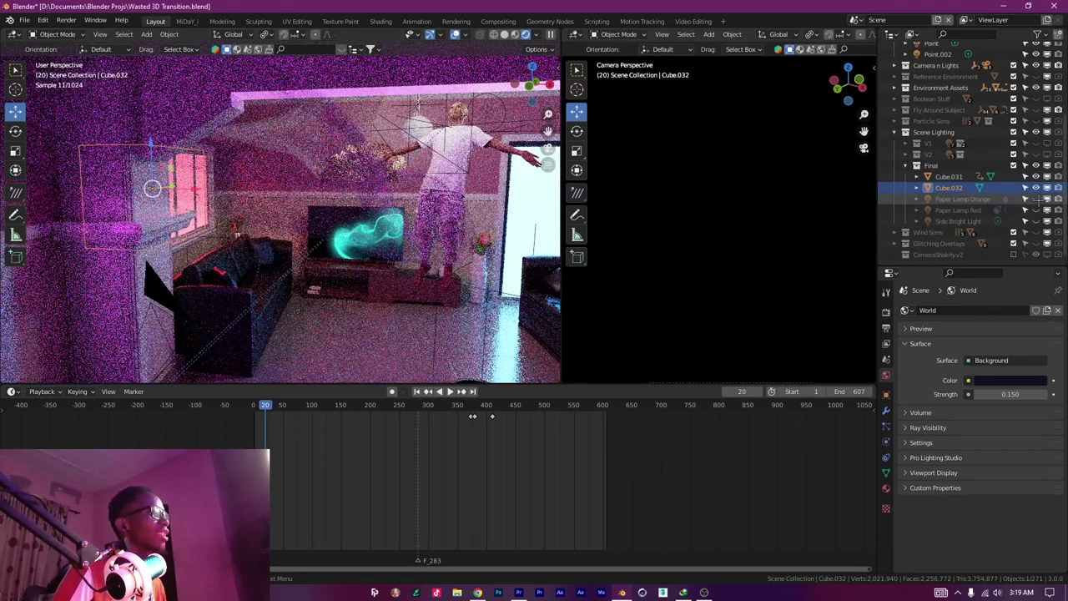
pyautogui.click(974, 201)
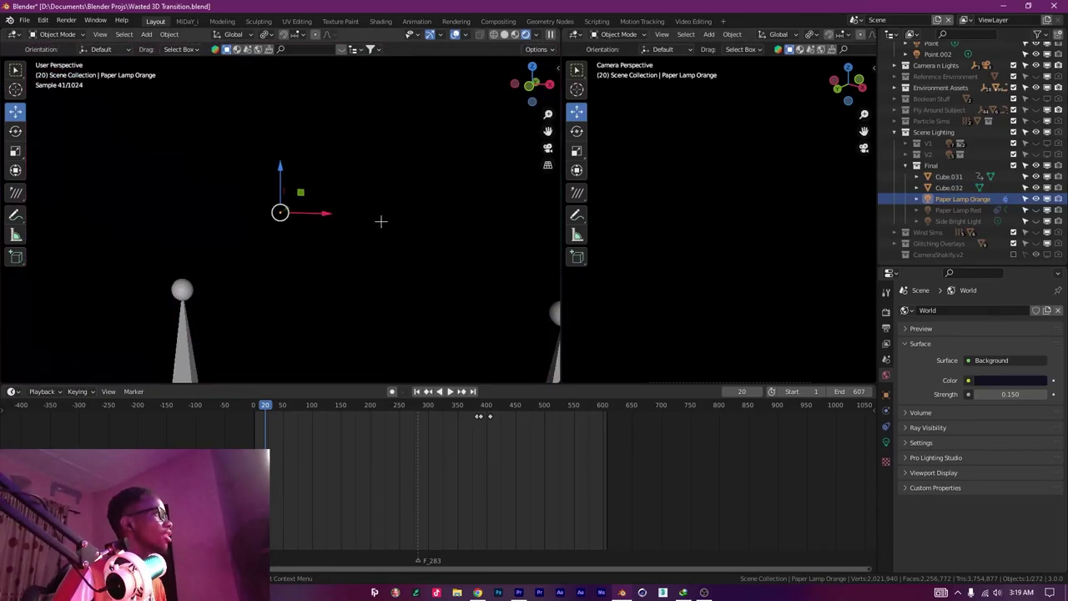
pyautogui.moveTo(381, 222); pyautogui.dragTo(488, 220)
pyautogui.scroll(4, 365, 229)
pyautogui.moveTo(365, 229); pyautogui.dragTo(453, 216)
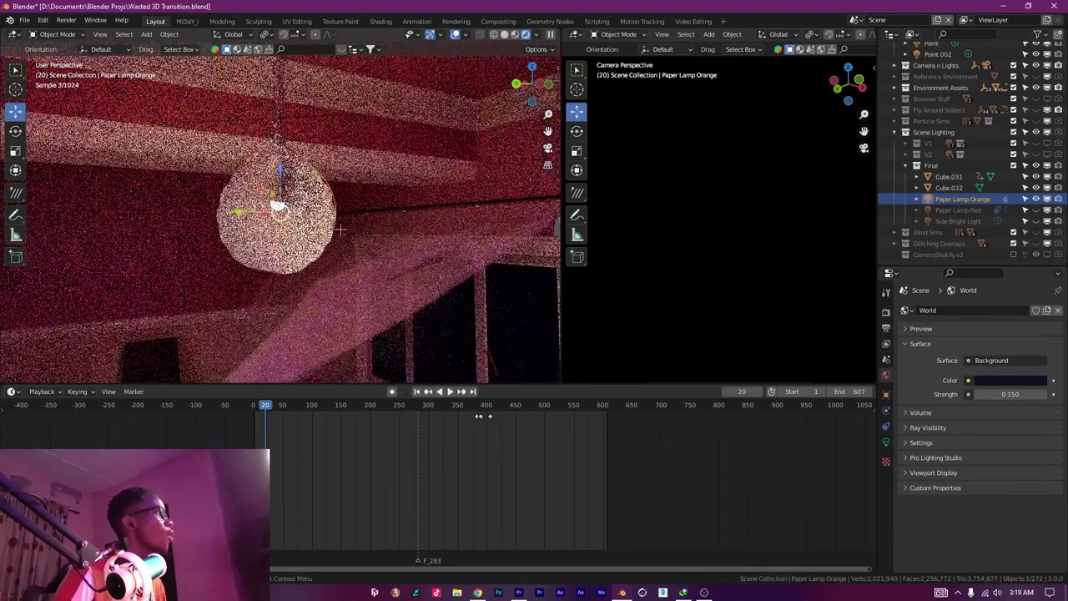
pyautogui.moveTo(340, 229); pyautogui.dragTo(413, 229)
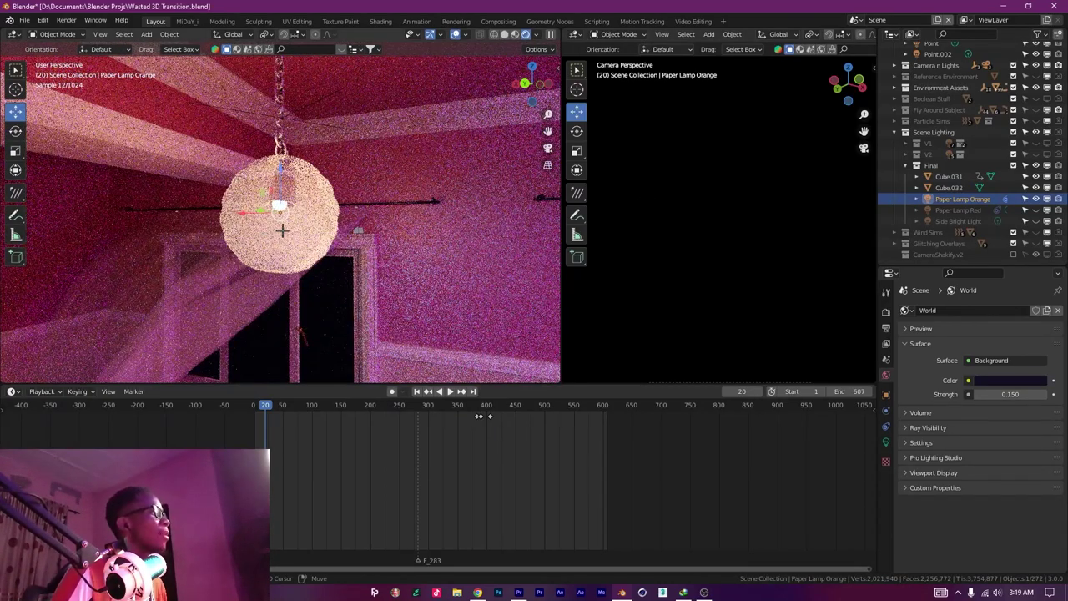
# Select the bridge and examine how the orange paper lamp lights the room behind the character.
pyautogui.moveTo(283, 230); pyautogui.dragTo(301, 172)
pyautogui.click(224, 164)
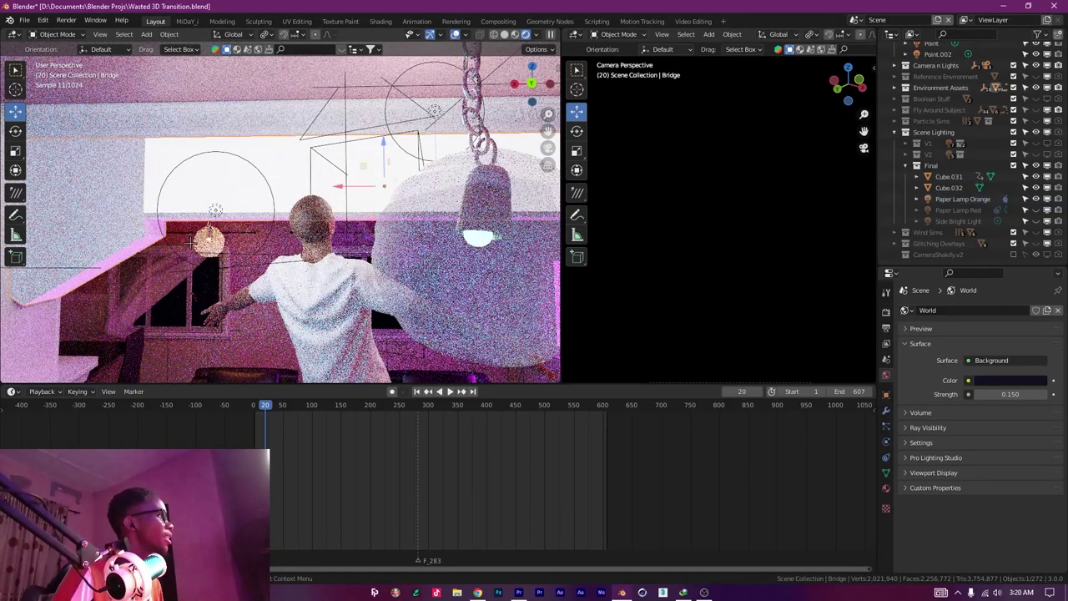
pyautogui.moveTo(224, 164); pyautogui.dragTo(346, 301)
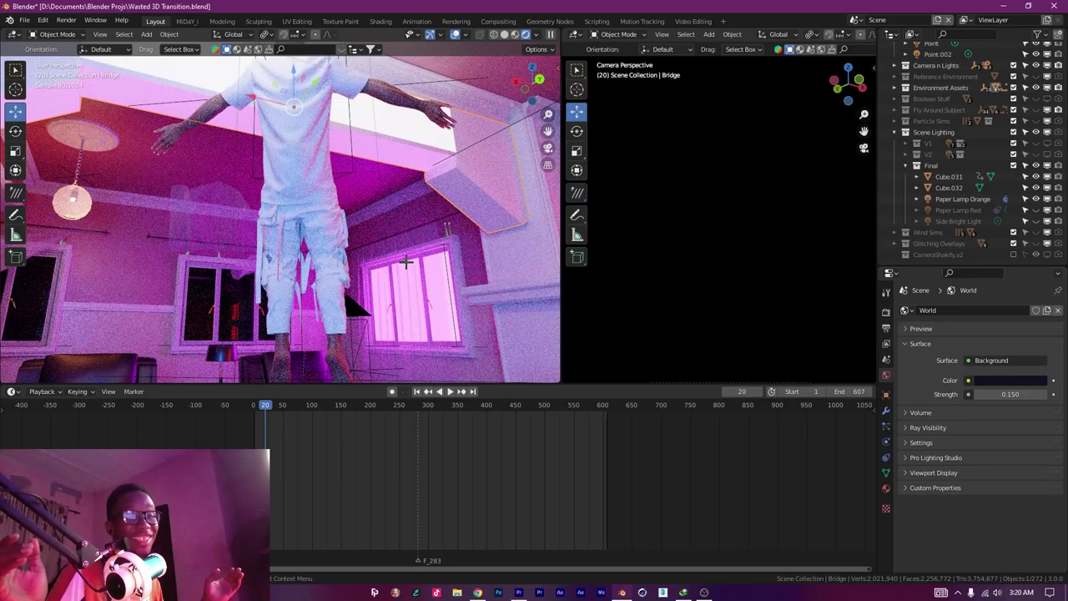
pyautogui.moveTo(412, 260); pyautogui.dragTo(393, 266)
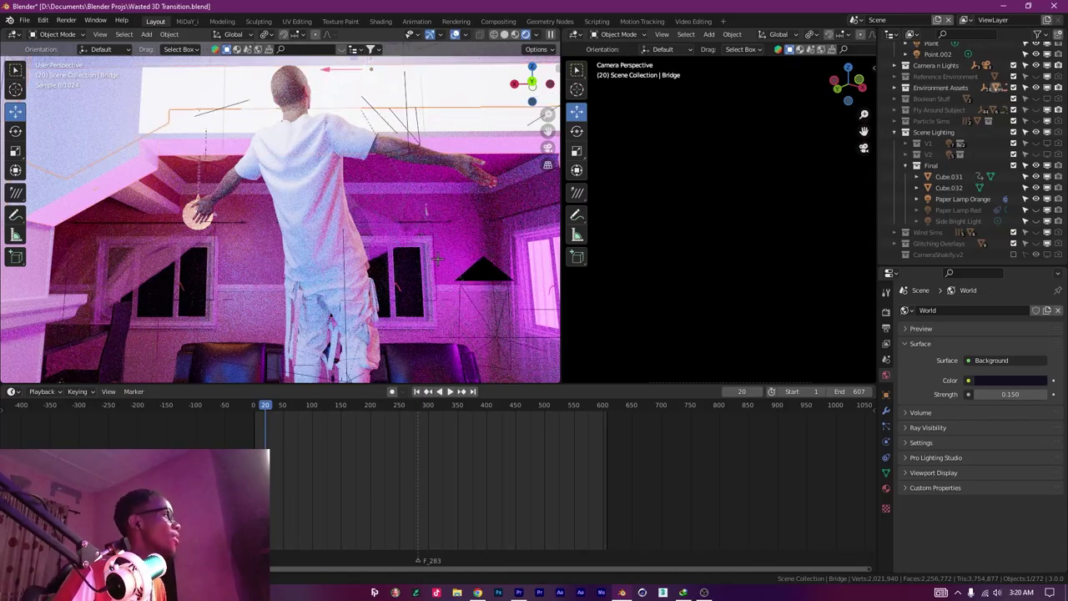
pyautogui.moveTo(408, 262)
pyautogui.mouseDown()
pyautogui.moveTo(322, 262)
pyautogui.moveTo(398, 265)
pyautogui.mouseUp()
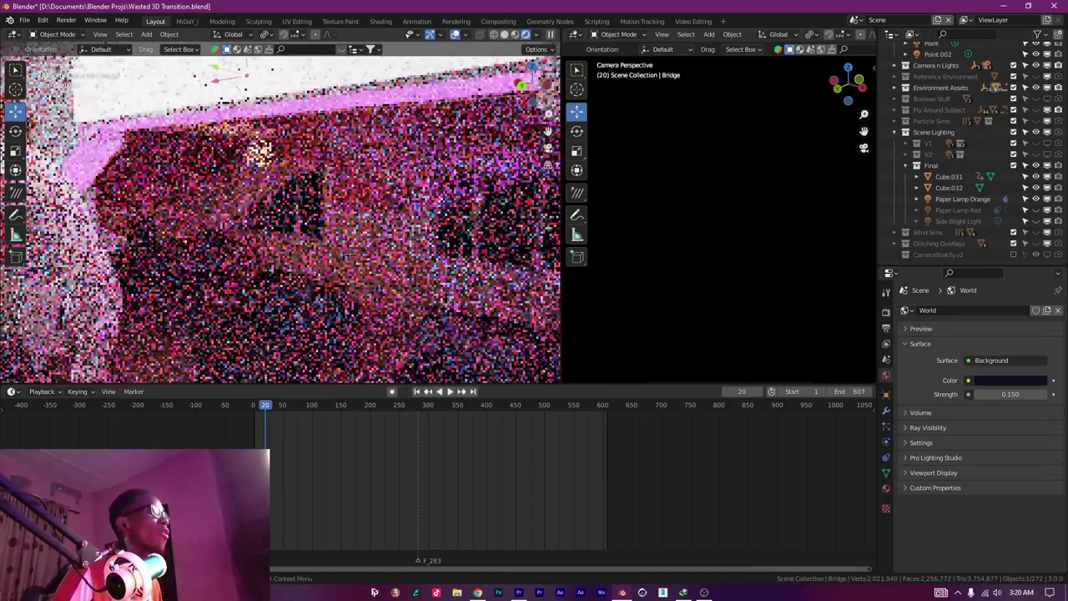
# Unhide and select Paper Lamp Red, frame it, and examine the hanging lamp near the doorway.
pyautogui.click(1036, 210)
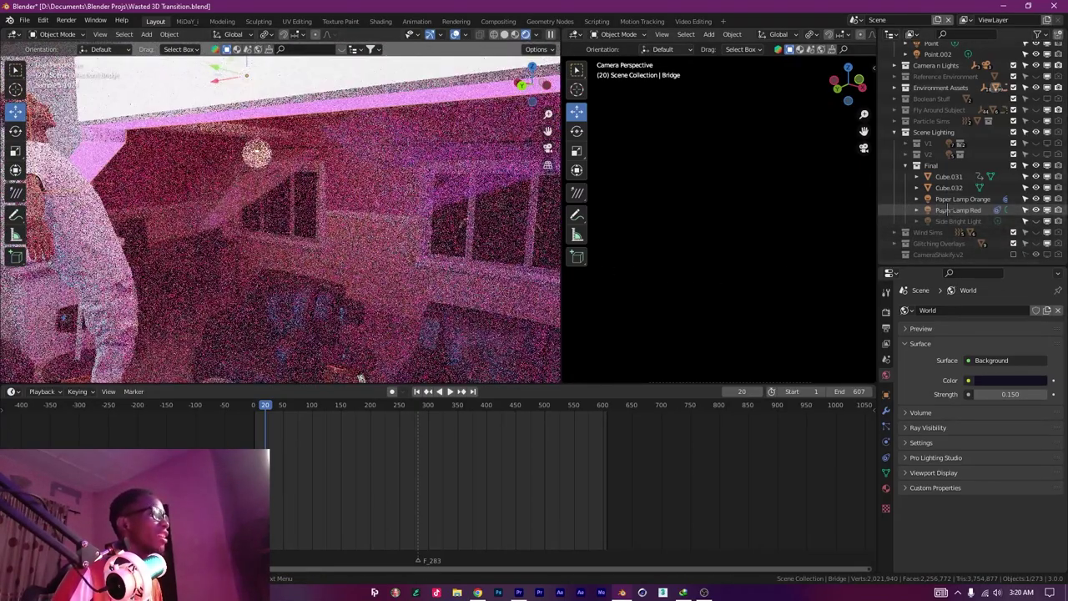
pyautogui.click(951, 210)
pyautogui.scroll(-5, 366, 244)
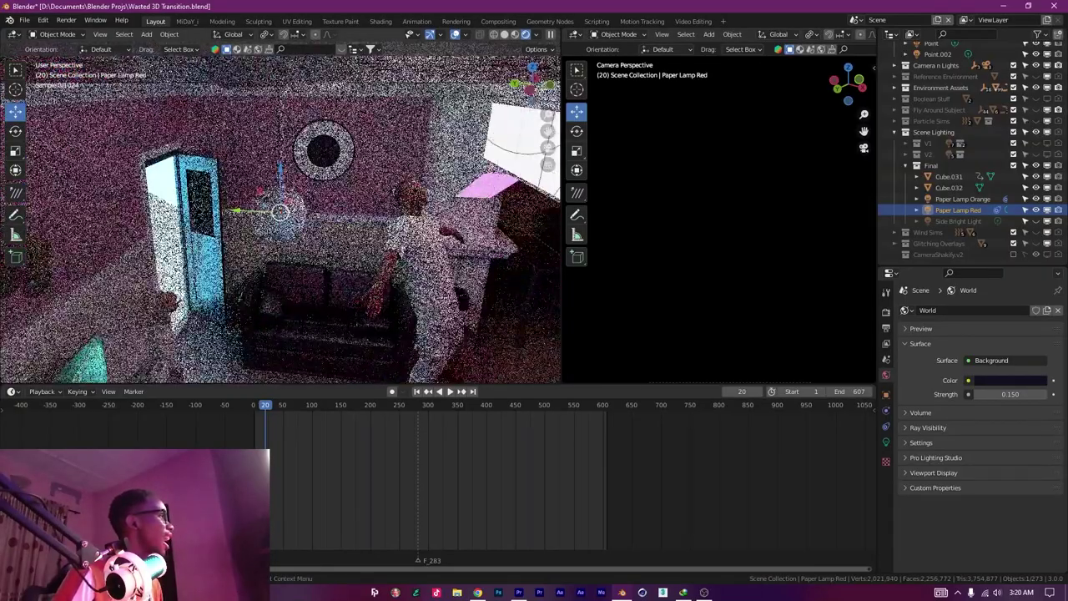
pyautogui.scroll(3, 280, 213)
pyautogui.moveTo(317, 242); pyautogui.dragTo(279, 213)
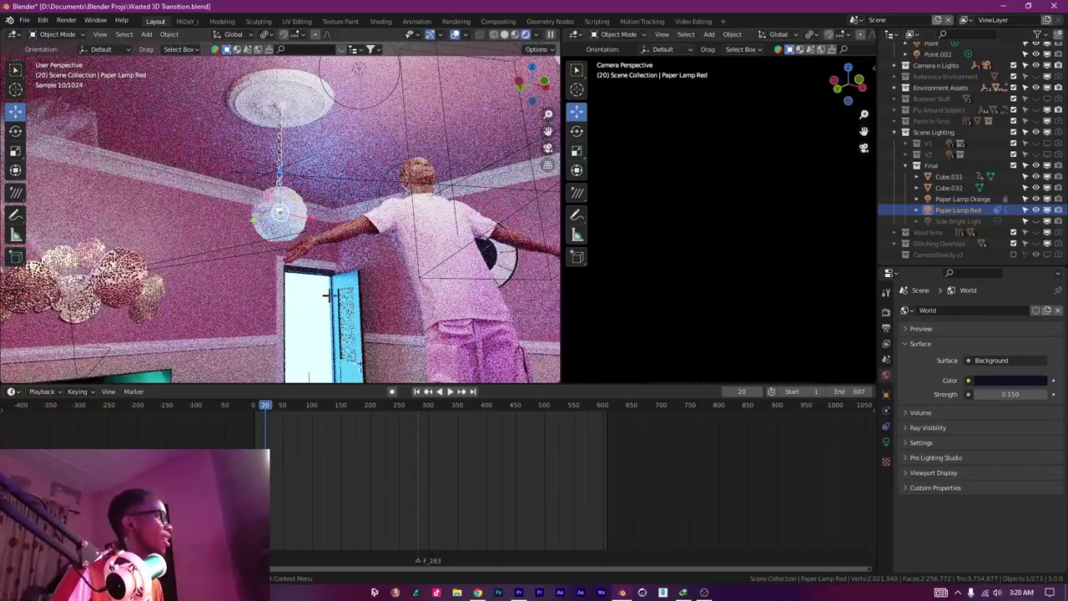
pyautogui.moveTo(396, 224); pyautogui.dragTo(354, 209)
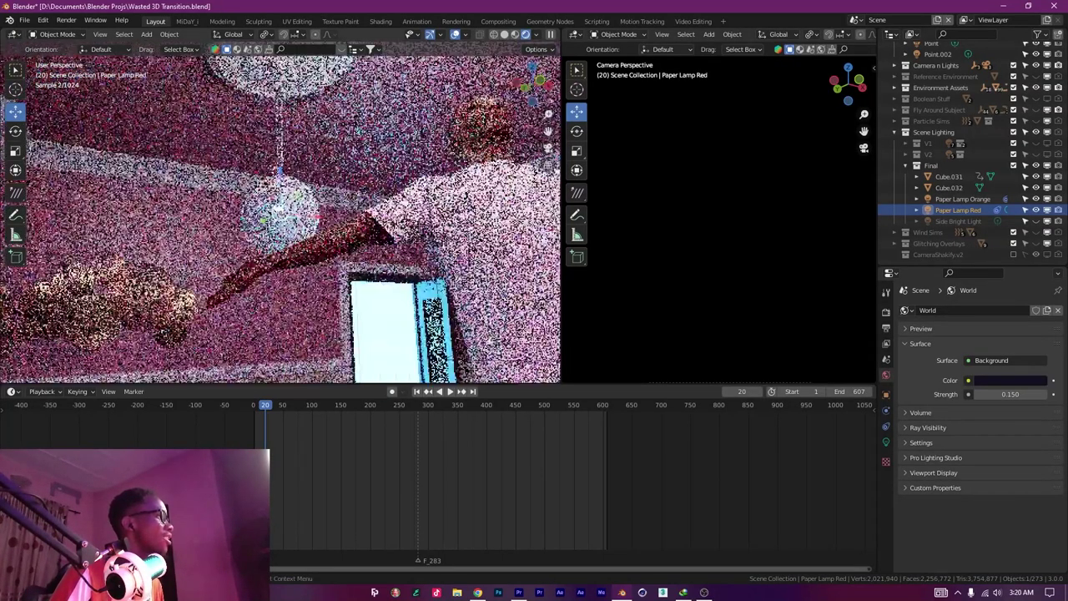
pyautogui.scroll(5, 429, 286)
# Unhide and select Side Bright Light, and examine its glow in the dining area and across the living room.
pyautogui.click(428, 286)
pyautogui.moveTo(429, 286); pyautogui.dragTo(534, 196)
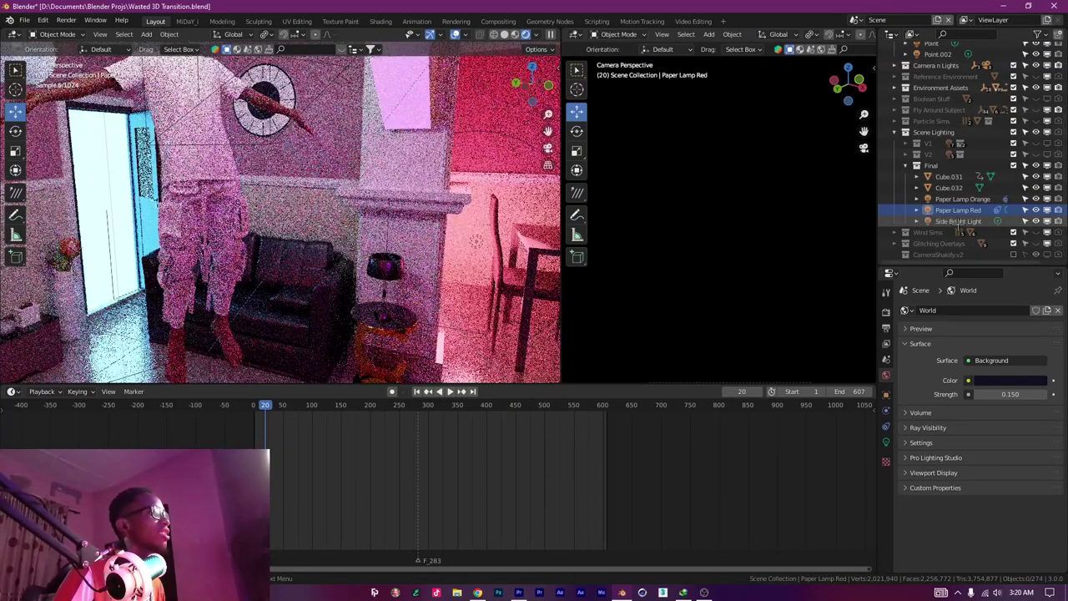
pyautogui.click(940, 221)
pyautogui.scroll(5, 406, 262)
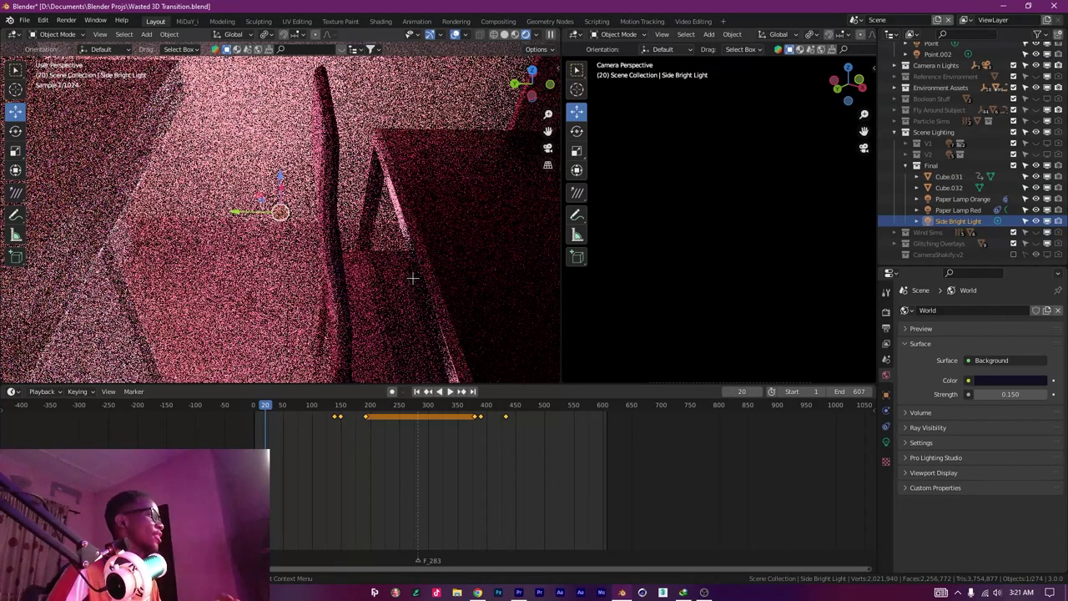
pyautogui.scroll(-5, 412, 279)
pyautogui.moveTo(382, 239); pyautogui.dragTo(372, 260)
pyautogui.scroll(-3, 428, 212)
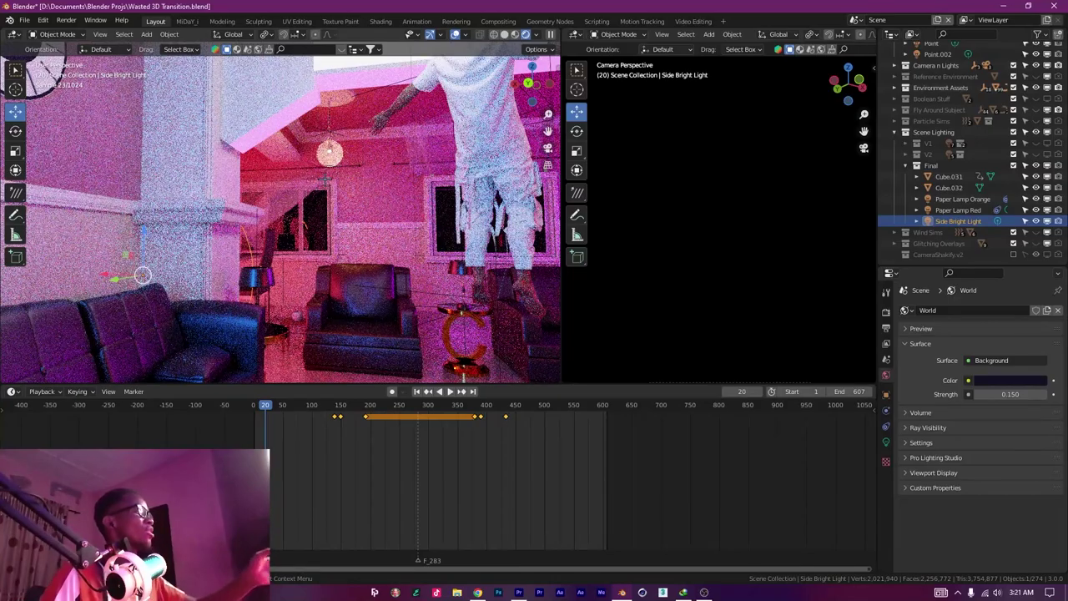
pyautogui.moveTo(325, 179); pyautogui.dragTo(215, 181)
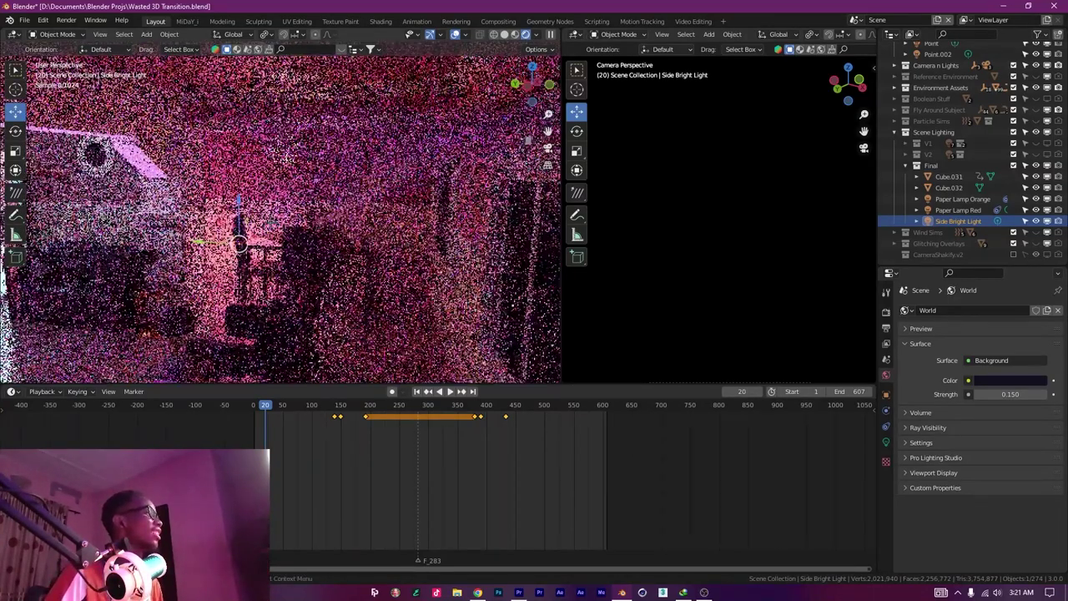
pyautogui.moveTo(271, 222)
pyautogui.mouseDown()
pyautogui.moveTo(331, 226)
pyautogui.moveTo(279, 231)
pyautogui.mouseUp()
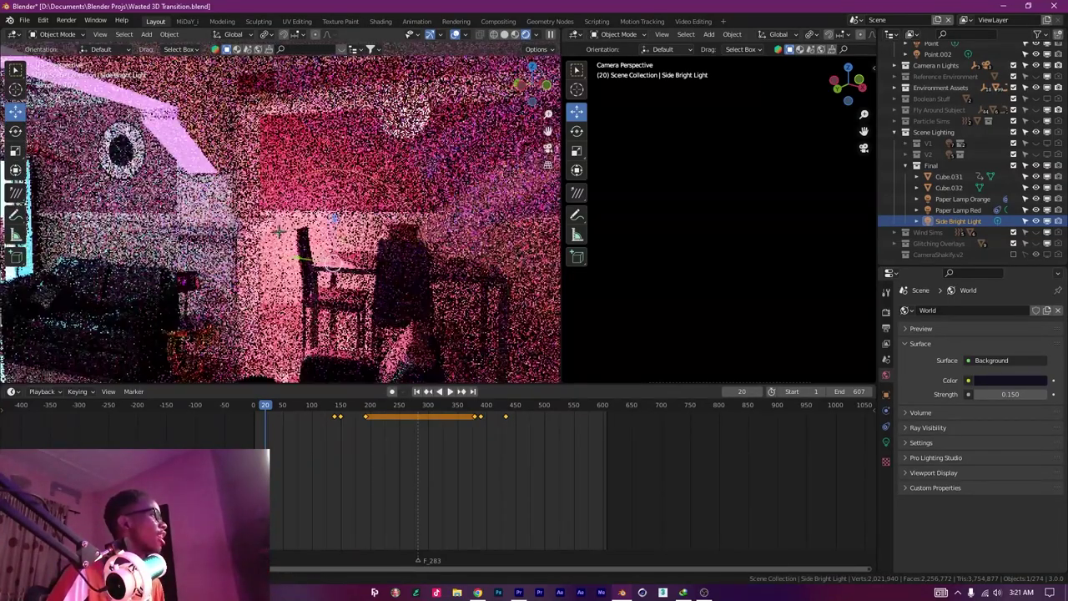
# Switch the viewport to Material Preview shading and add a point light to the Final collection.
pyautogui.press('Escape')
pyautogui.press('z')
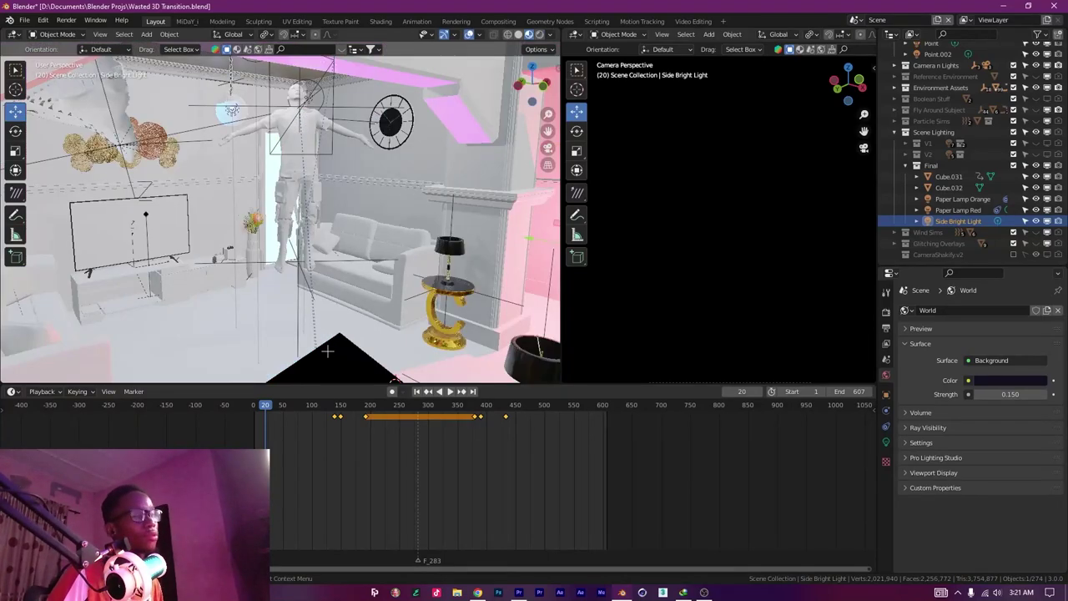
pyautogui.moveTo(328, 352); pyautogui.dragTo(394, 351)
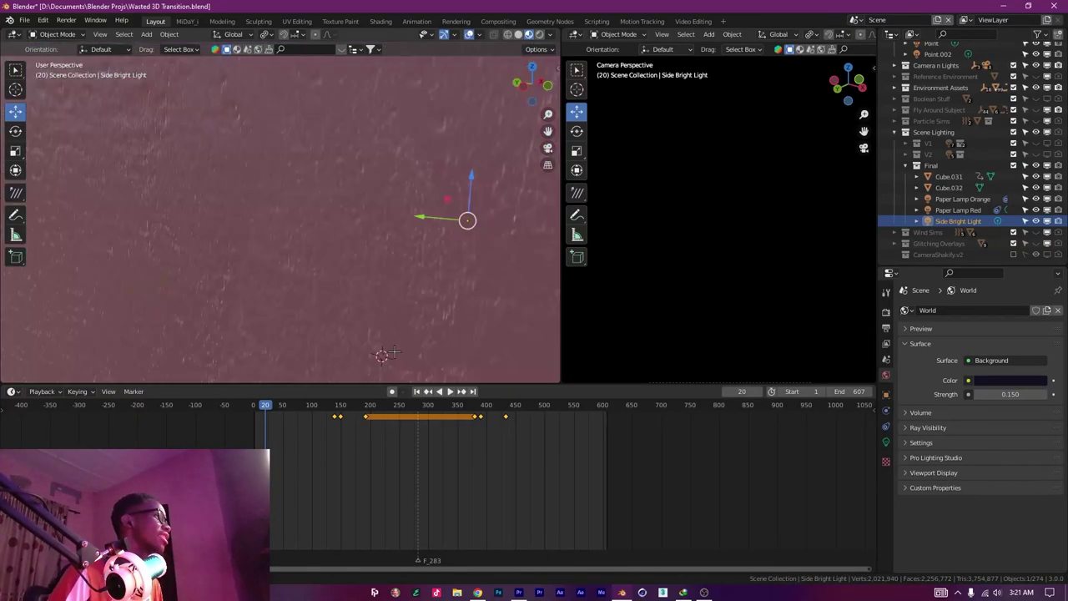
pyautogui.click(931, 165)
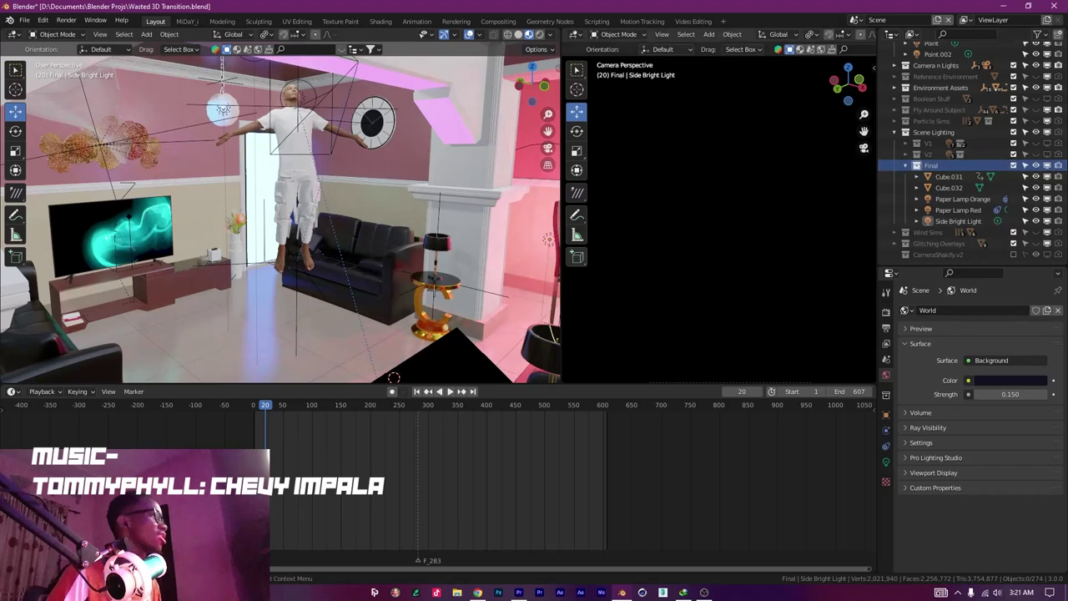
pyautogui.hotkey('shift', 'a')
pyautogui.moveTo(391, 304)
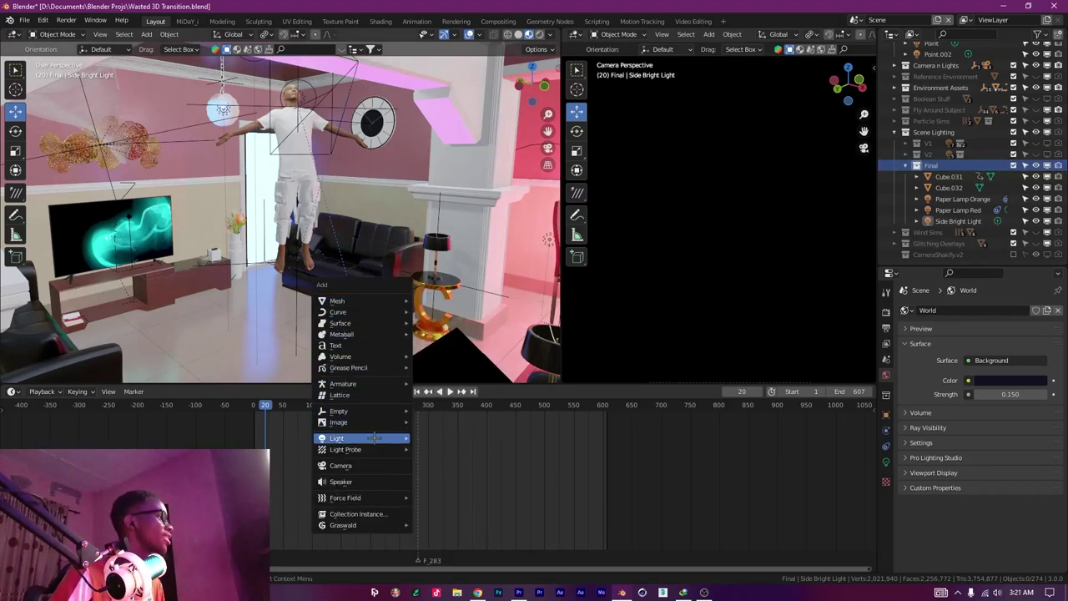
pyautogui.moveTo(371, 438)
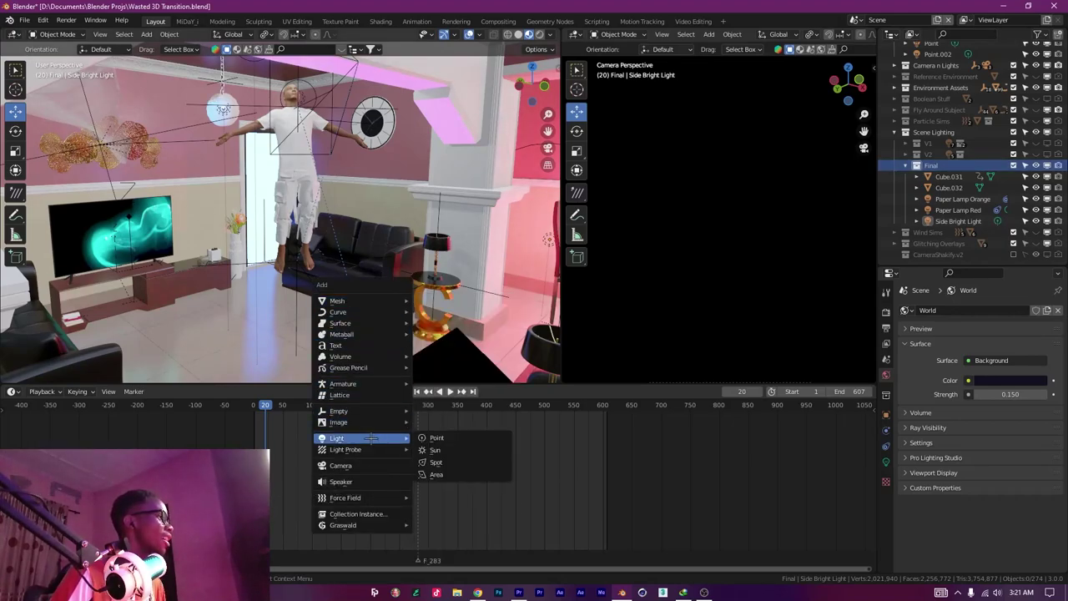
pyautogui.click(443, 437)
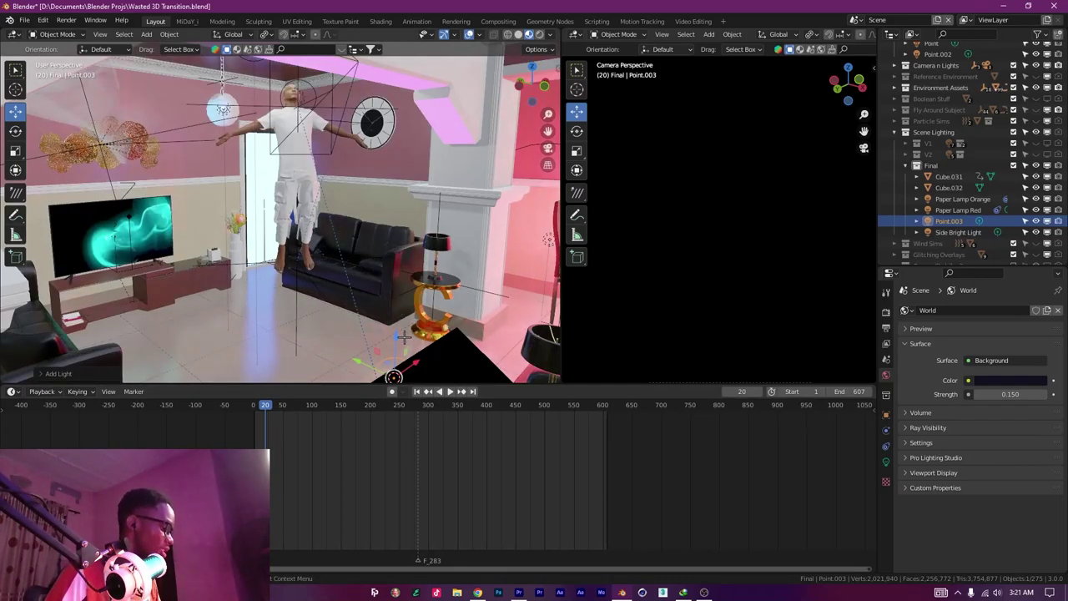
# Raise the new point light vertically from the floor to about the height of the black sofa's backrest.
pyautogui.press('g')
pyautogui.press('z')
pyautogui.click(417, 169)
pyautogui.moveTo(422, 177); pyautogui.dragTo(549, 266)
# Try a power of 10000 W on the point light, and reduce the power to 1000 W.
pyautogui.click(886, 462)
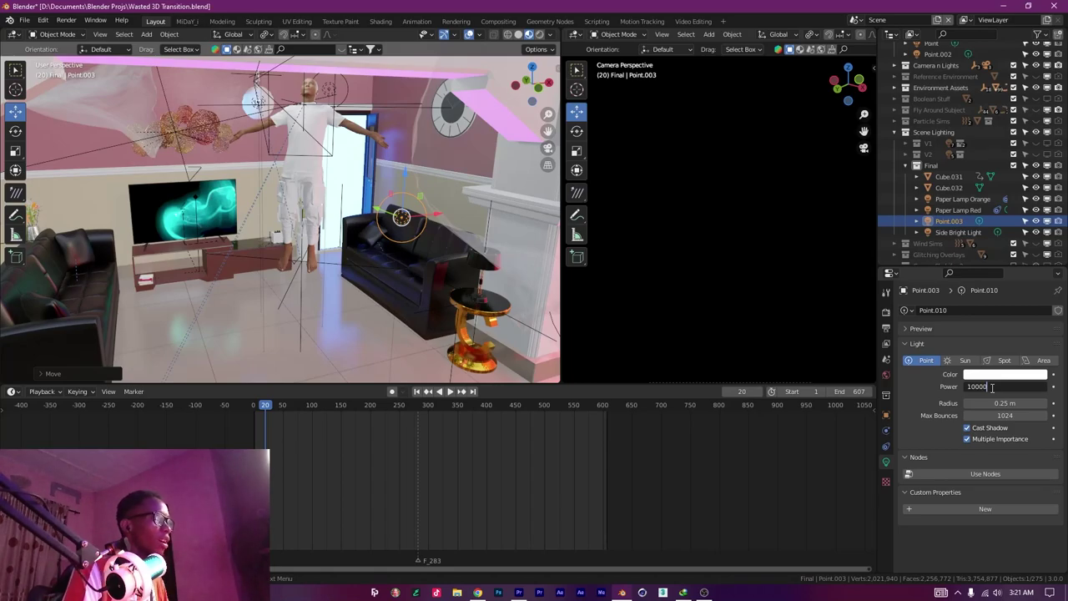
pyautogui.click(992, 386)
pyautogui.write('10000')
pyautogui.press('Return')
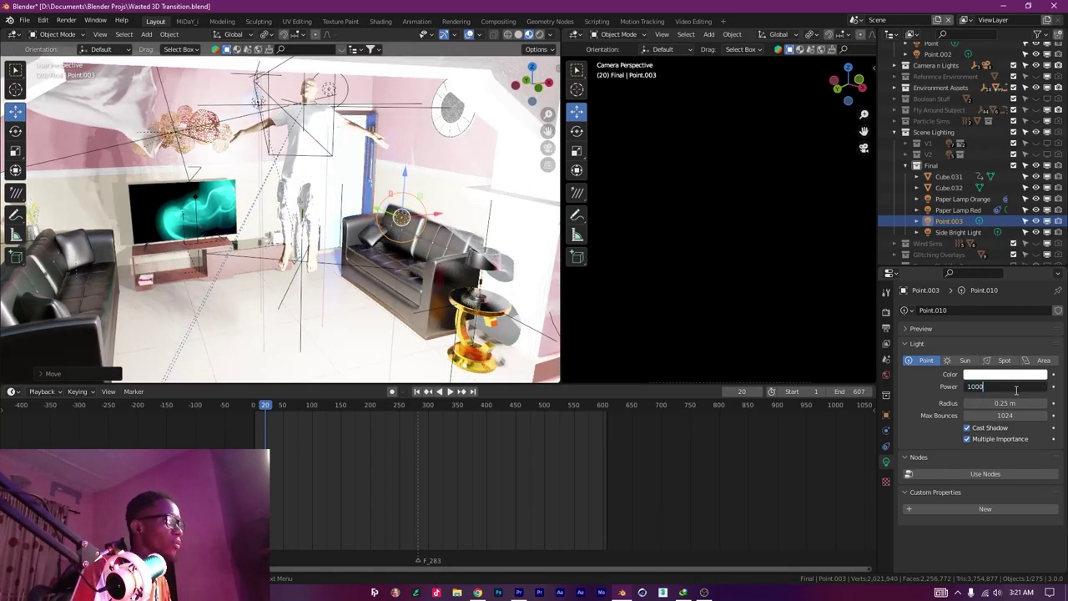
pyautogui.press('Return')
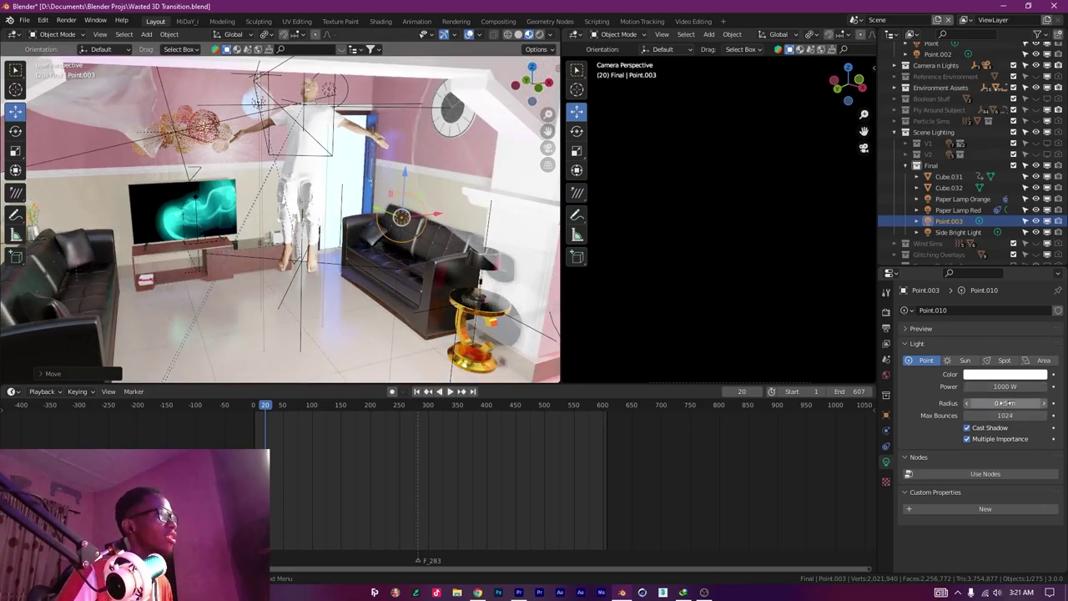
# Set the point light's radius to 3.78 m, compare it with 0 m, restore 3.78 m, and try out its colour.
pyautogui.moveTo(1004, 403)
pyautogui.mouseDown()
pyautogui.moveTo(1064, 403)
pyautogui.moveTo(984, 403)
pyautogui.mouseUp()
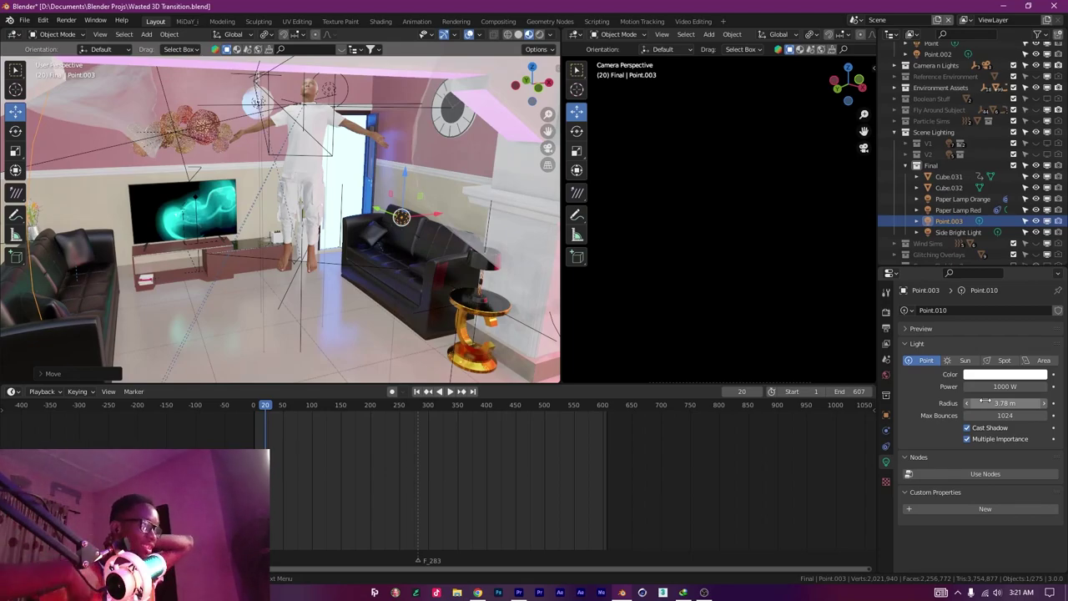
pyautogui.press('BackSpace')
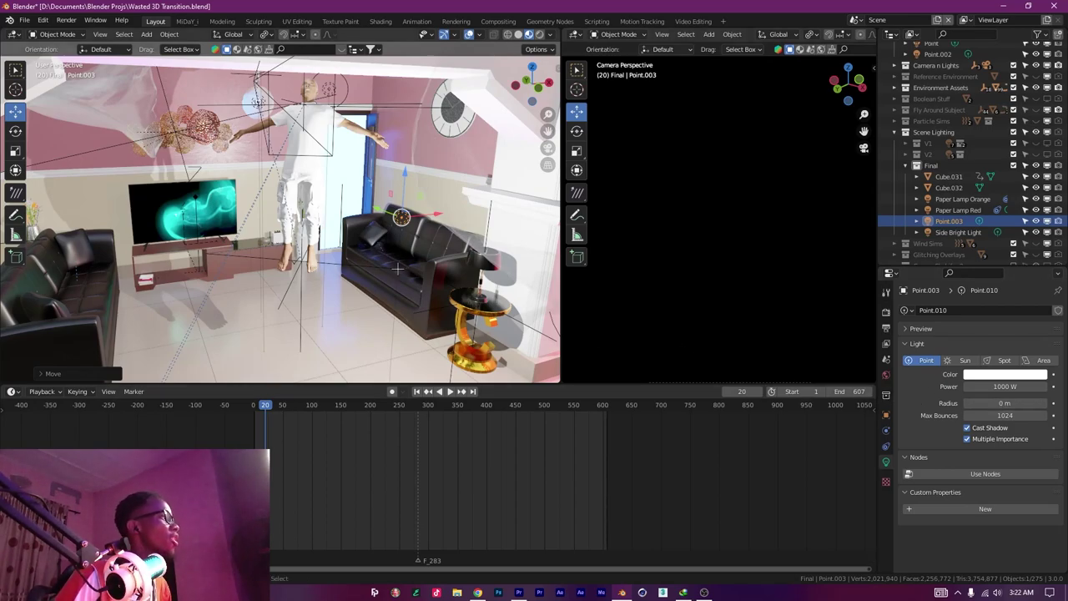
pyautogui.hotkey('ctrl', 'z')
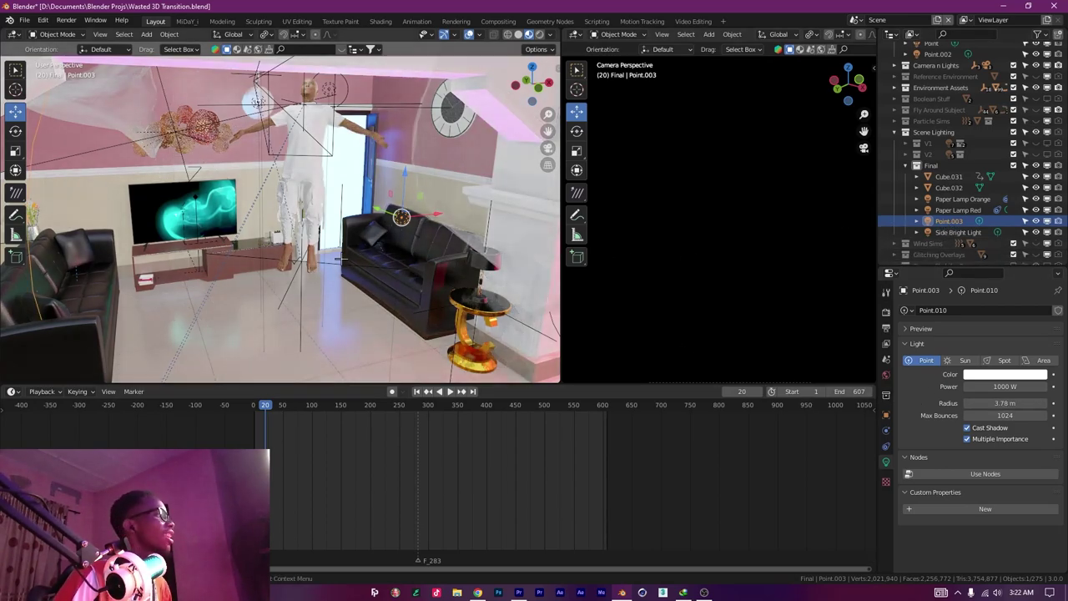
pyautogui.click(1019, 375)
pyautogui.moveTo(1002, 276)
pyautogui.mouseDown()
pyautogui.moveTo(963, 261)
pyautogui.moveTo(1023, 242)
pyautogui.moveTo(993, 250)
pyautogui.mouseUp()
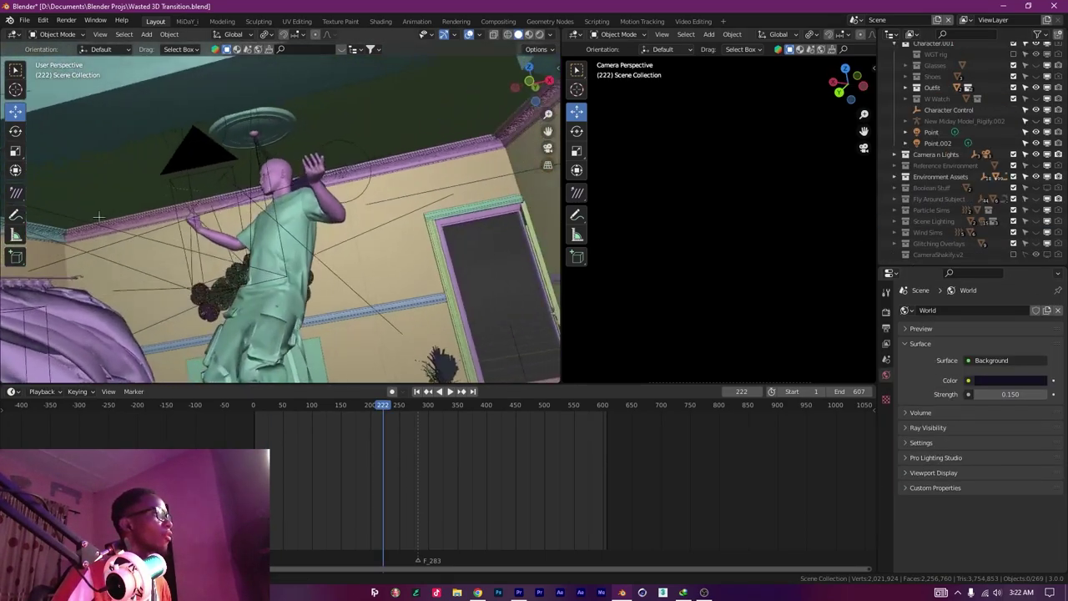
# Hide the Point and Point.002 lights of the Character.001 collection in the viewport.
pyautogui.moveTo(98, 217); pyautogui.dragTo(146, 237)
pyautogui.moveTo(299, 242); pyautogui.dragTo(327, 289)
pyautogui.scroll(3, 329, 293)
pyautogui.moveTo(250, 308)
pyautogui.mouseDown()
pyautogui.moveTo(275, 330)
pyautogui.moveTo(251, 296)
pyautogui.mouseUp()
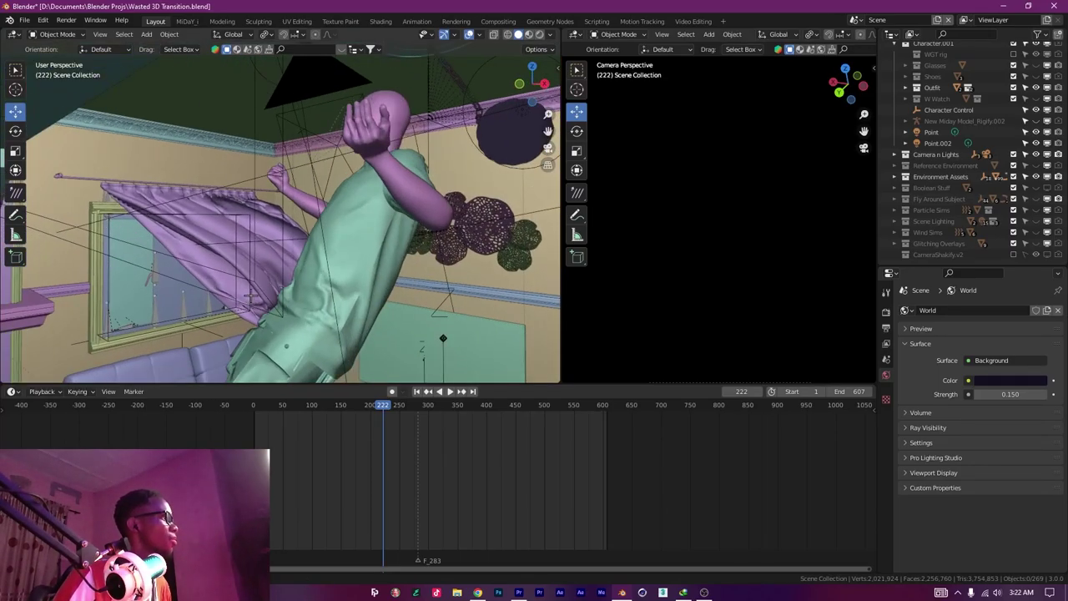
pyautogui.scroll(-4, 251, 296)
pyautogui.moveTo(297, 259); pyautogui.dragTo(372, 220)
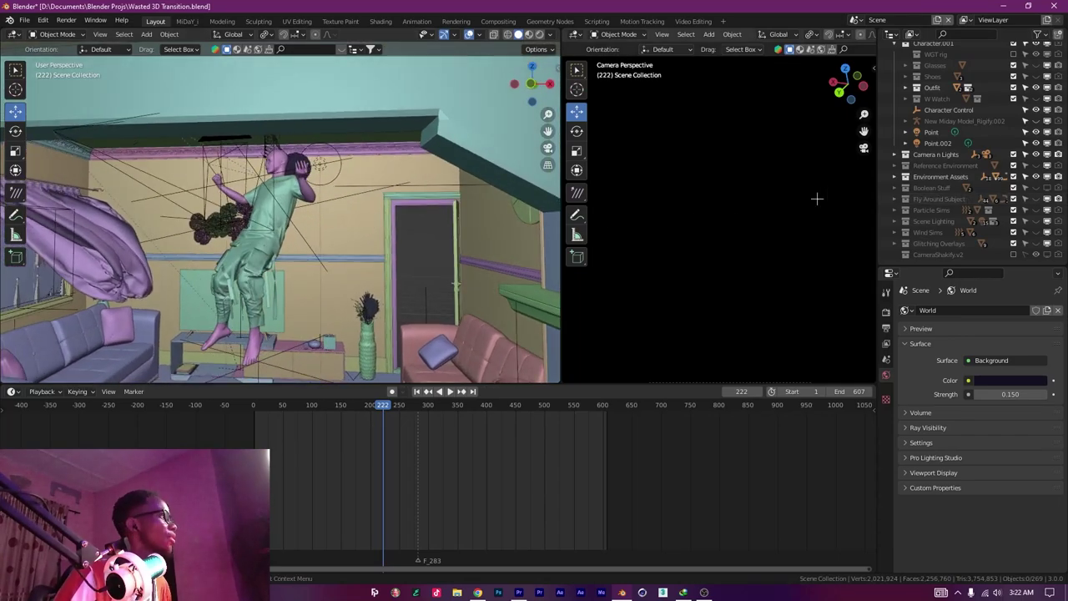
pyautogui.scroll(1, 1033, 142)
pyautogui.click(1035, 147)
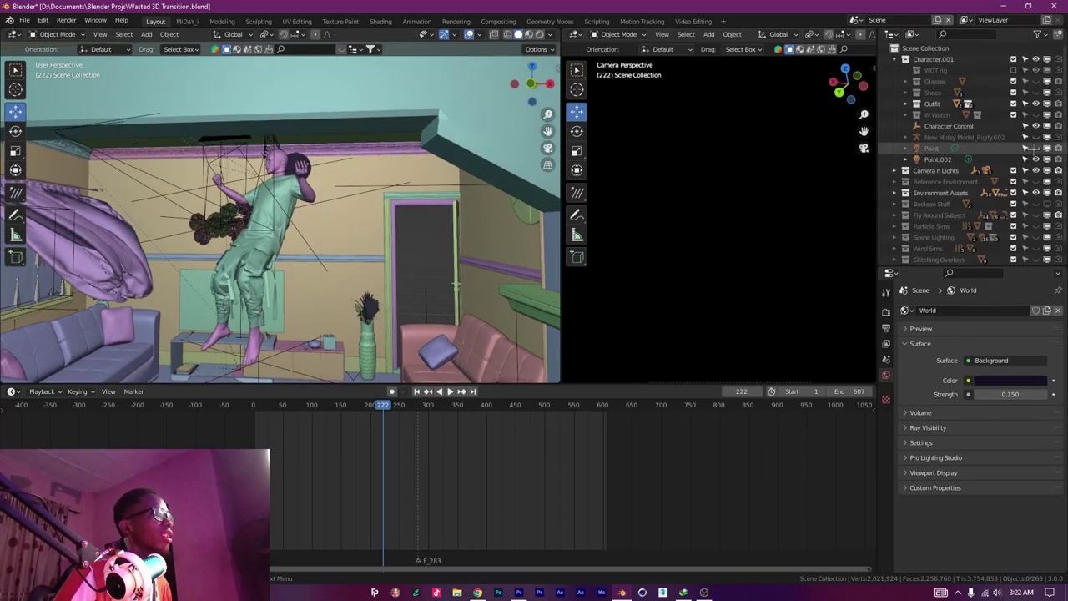
pyautogui.click(1035, 158)
# Select Camera.004 near the floating character and hide it from the viewport.
pyautogui.moveTo(313, 245); pyautogui.dragTo(417, 242)
pyautogui.click(254, 233)
pyautogui.press('h')
# Select the Camera Rotation empty and play its animation from the start of the timeline to frame 67.
pyautogui.moveTo(253, 233); pyautogui.dragTo(295, 229)
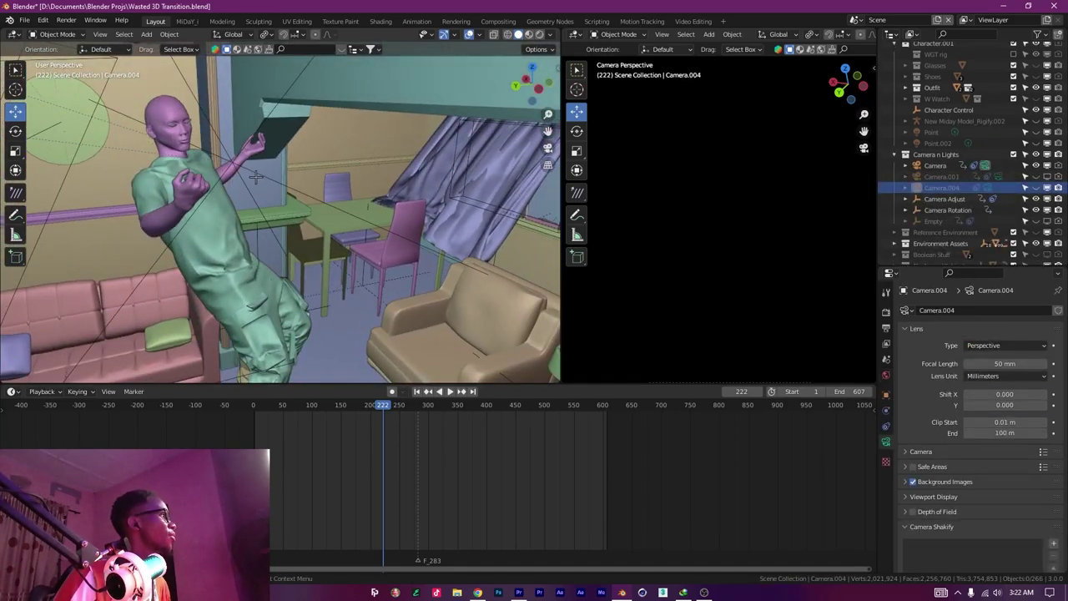
pyautogui.click(253, 171)
pyautogui.moveTo(253, 171); pyautogui.dragTo(356, 159)
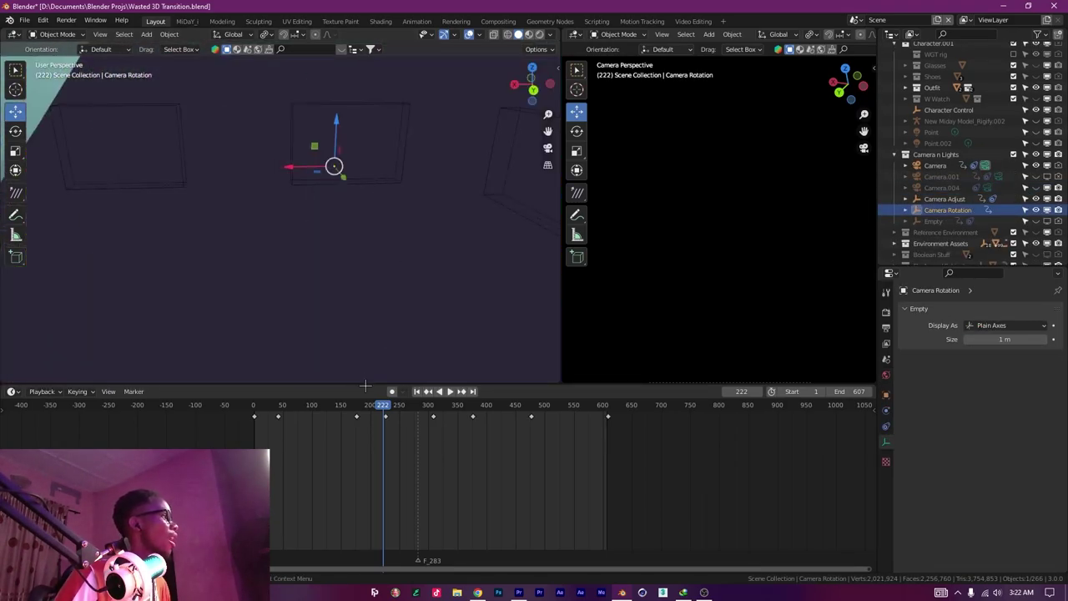
pyautogui.moveTo(369, 261); pyautogui.dragTo(293, 290)
pyautogui.moveTo(383, 405); pyautogui.dragTo(252, 410)
pyautogui.press('space')
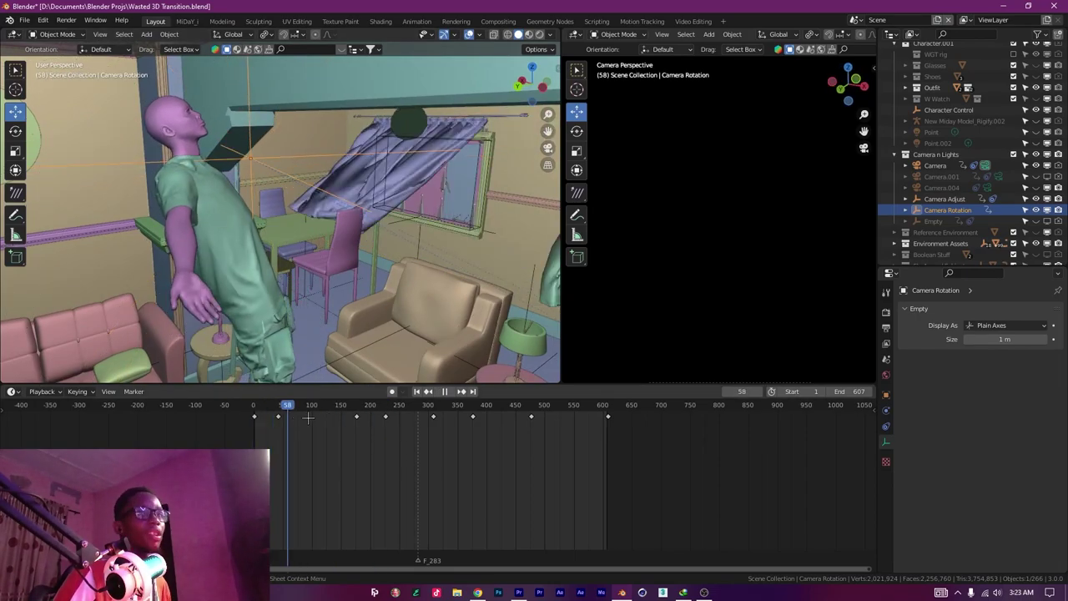
pyautogui.press('space')
pyautogui.scroll(-2, 315, 295)
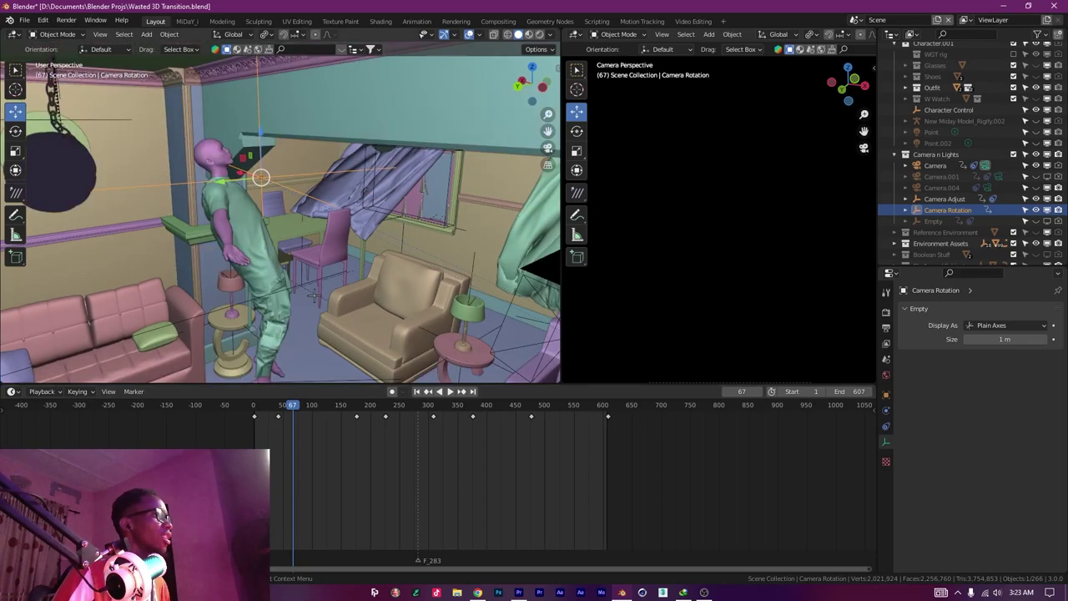
# Add a plain axes empty at the 3D cursor, raise it about 1.68 m along Z, and frame it.
pyautogui.moveTo(329, 294); pyautogui.dragTo(271, 288)
pyautogui.moveTo(375, 201); pyautogui.dragTo(361, 220)
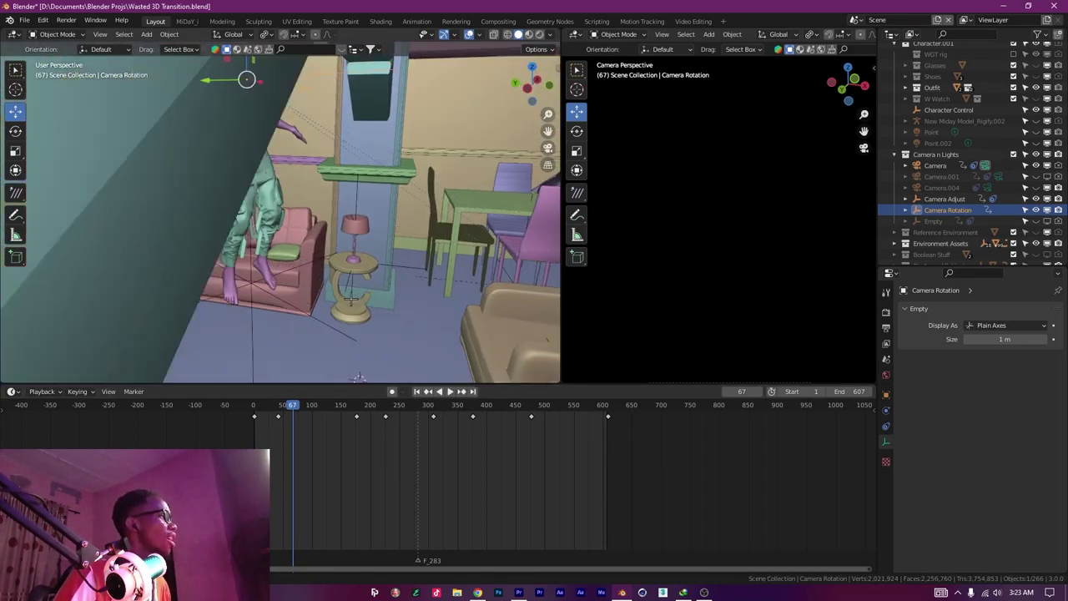
pyautogui.moveTo(341, 371); pyautogui.dragTo(372, 270)
pyautogui.hotkey('shift', 'a')
pyautogui.moveTo(373, 270)
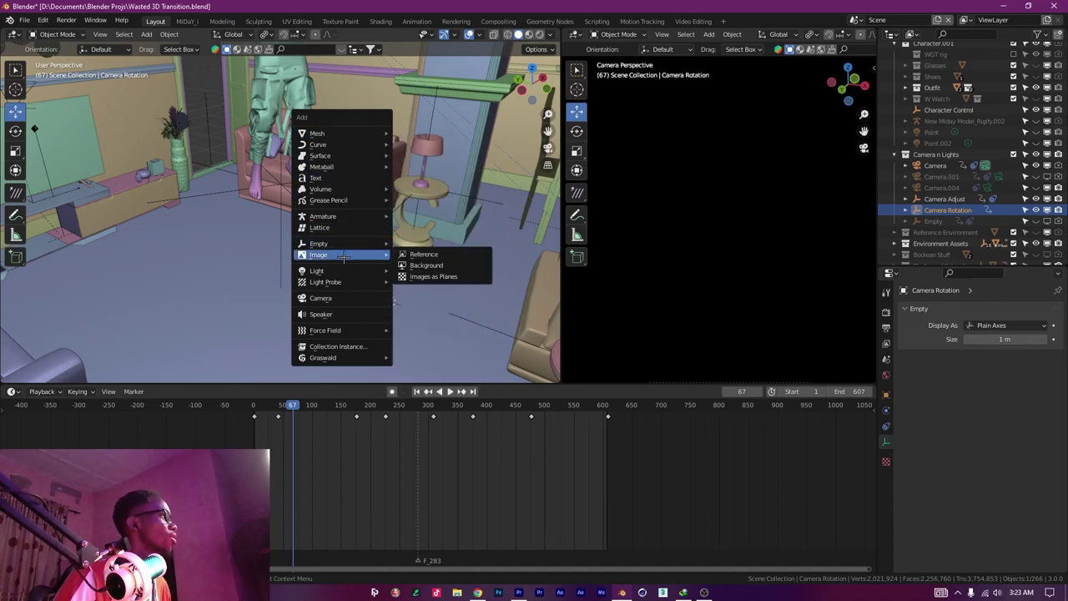
pyautogui.moveTo(342, 243)
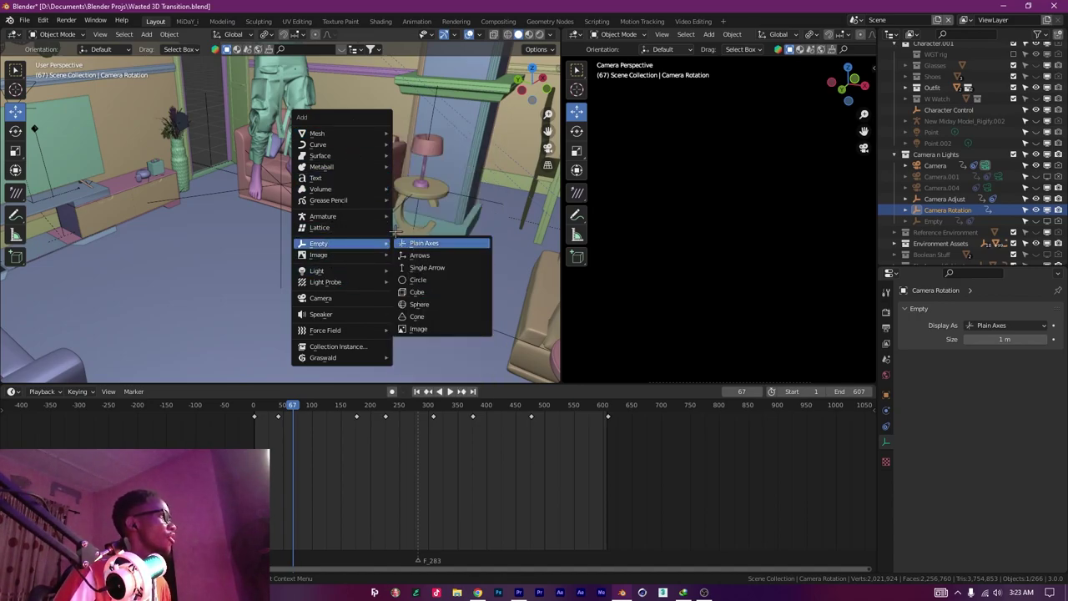
pyautogui.click(409, 243)
pyautogui.press('g')
pyautogui.press('z')
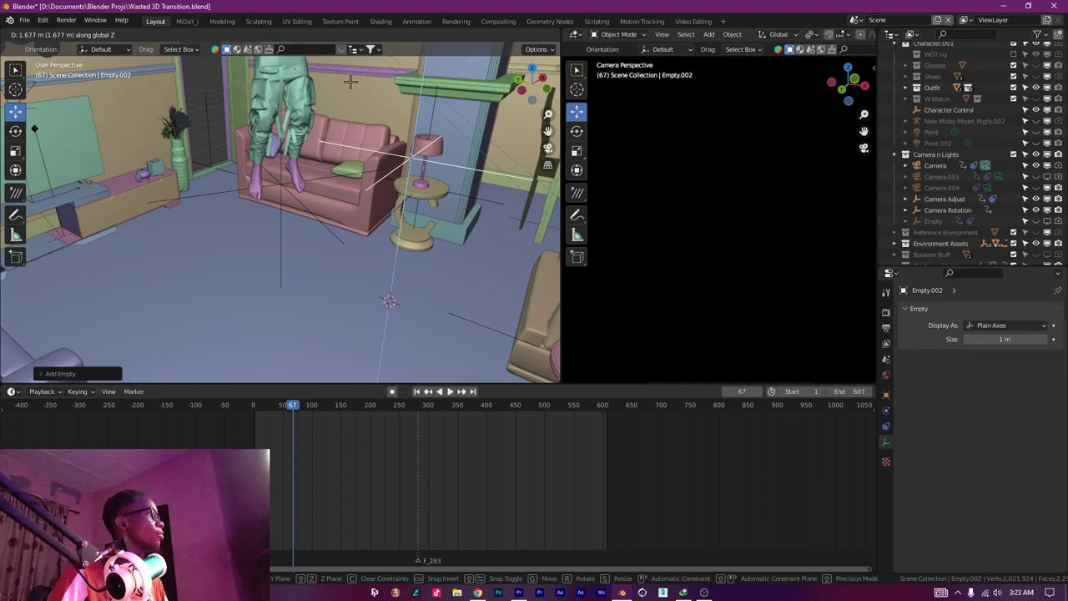
pyautogui.click(350, 81)
pyautogui.press('KP_Decimal')
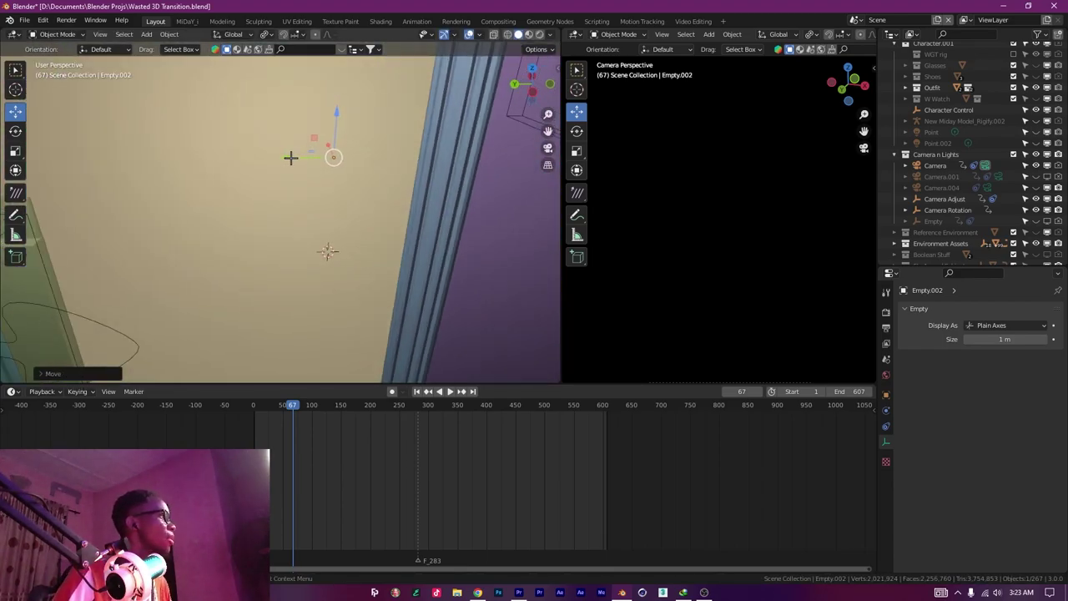
# Move the new empty up towards the floating character, and remove it from the scene.
pyautogui.scroll(-6, 267, 172)
pyautogui.press('g')
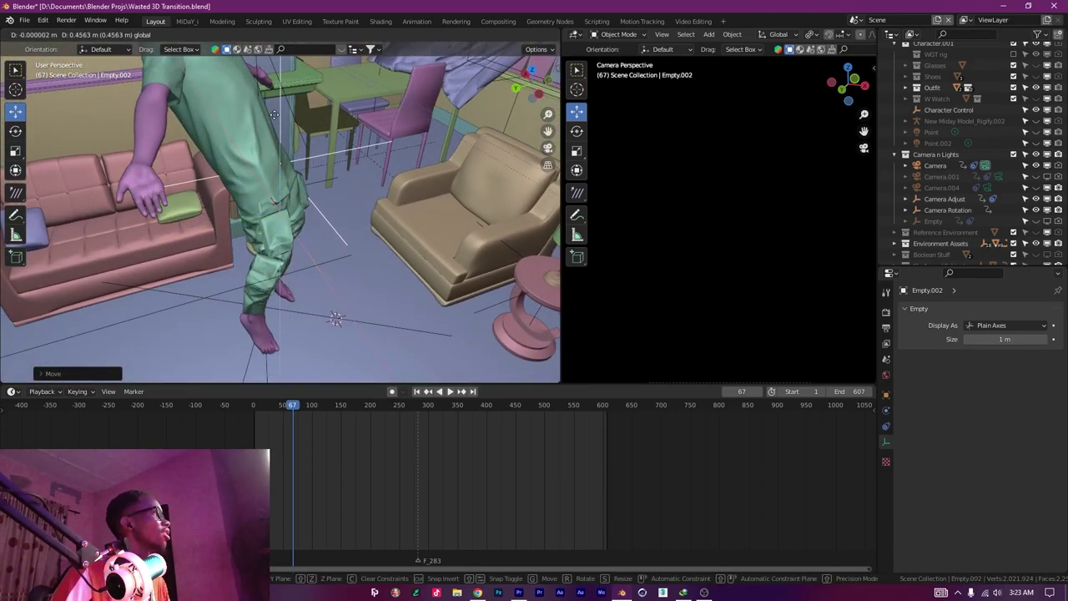
pyautogui.moveTo(273, 116); pyautogui.dragTo(270, 68)
pyautogui.press('x')
pyautogui.click(267, 78)
pyautogui.scroll(6, 301, 196)
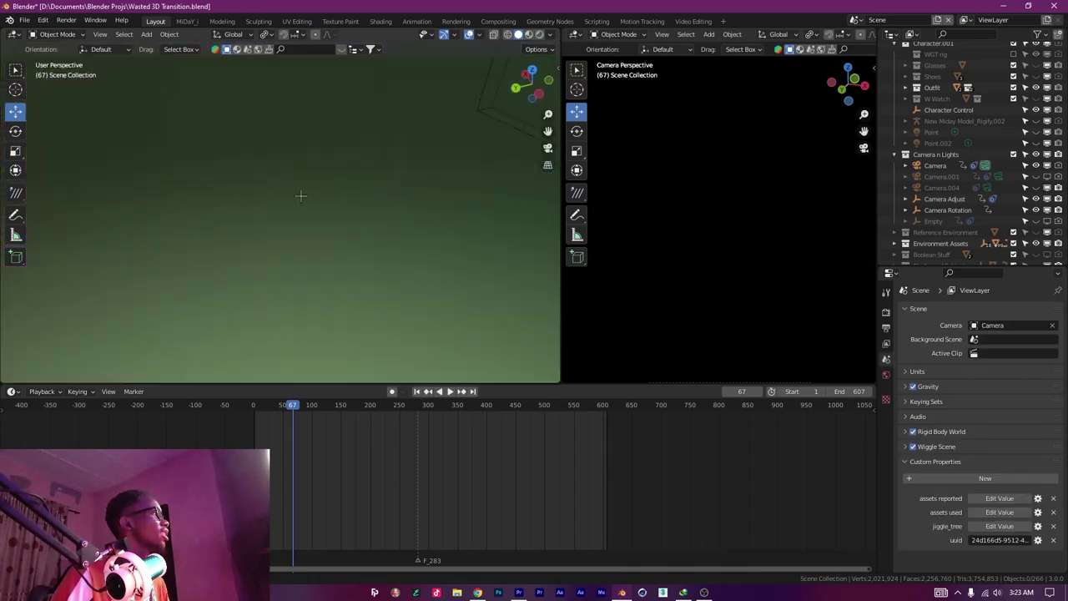
pyautogui.scroll(-5, 300, 196)
# Select the Camera Rotation empty and examine its placement beside the floating character's upper body.
pyautogui.moveTo(300, 196); pyautogui.dragTo(297, 159)
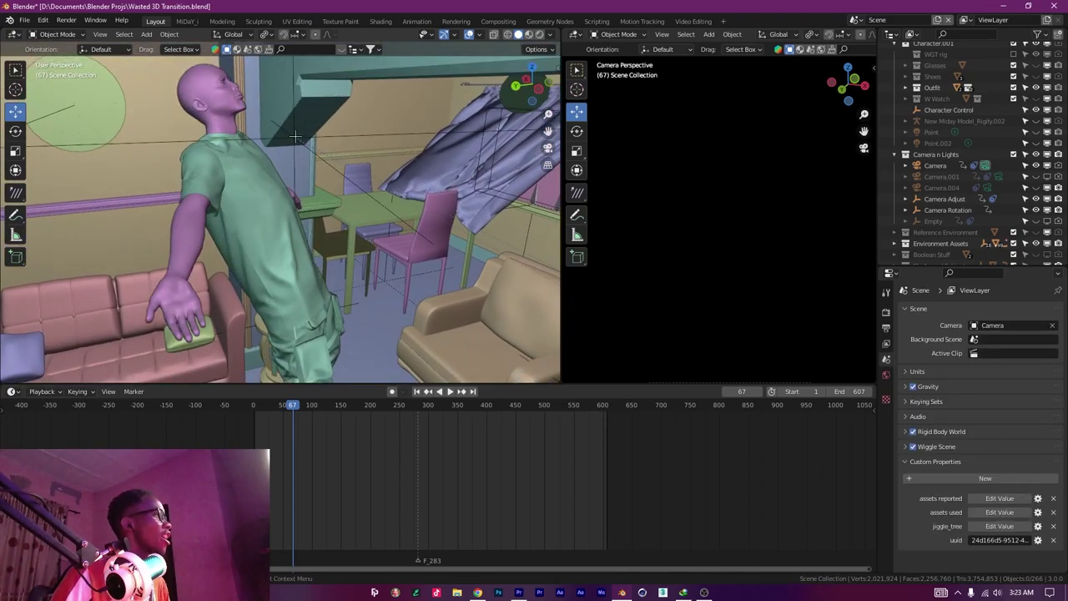
pyautogui.click(296, 136)
pyautogui.scroll(2, 306, 160)
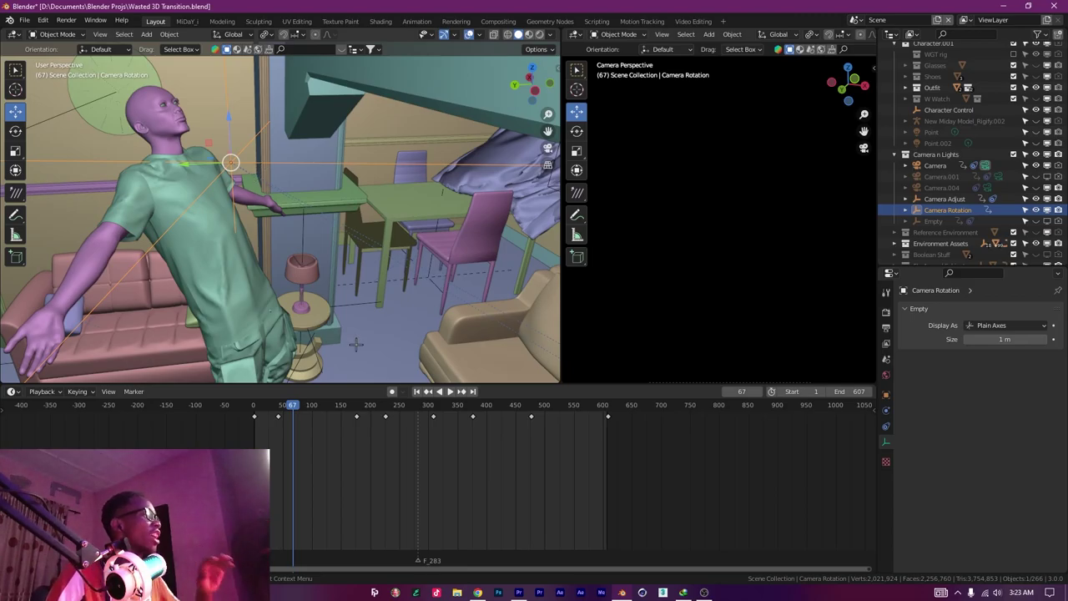
pyautogui.moveTo(283, 207)
pyautogui.mouseDown()
pyautogui.moveTo(363, 207)
pyautogui.moveTo(243, 219)
pyautogui.moveTo(281, 214)
pyautogui.mouseUp()
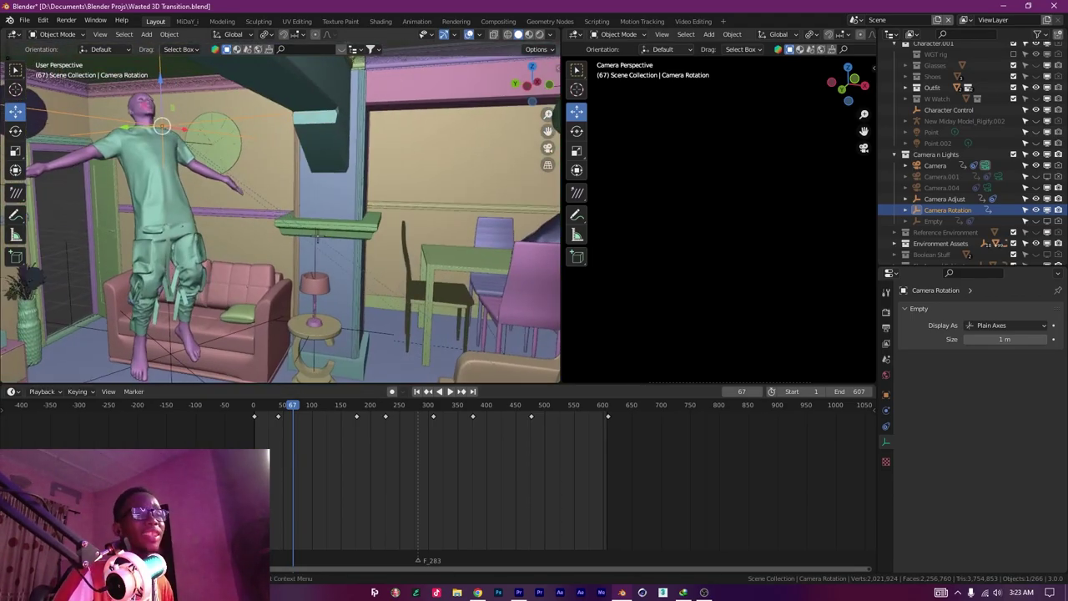
# Select the main Camera, return to frame 1, frame it, and examine its position facing the character.
pyautogui.click(935, 165)
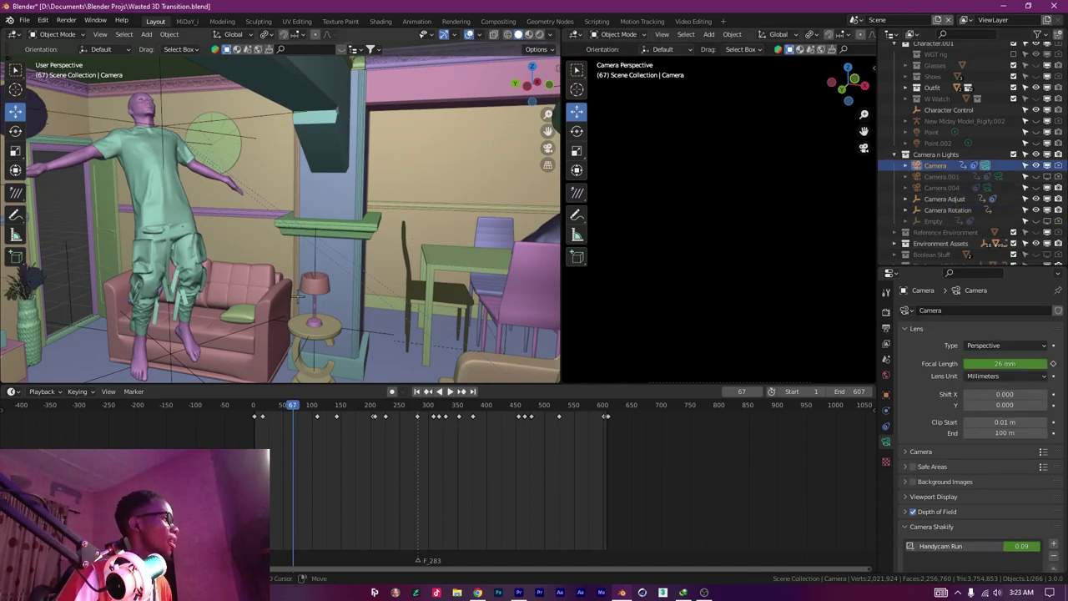
pyautogui.hotkey('shift', 'Left')
pyautogui.press('KP_Decimal')
pyautogui.moveTo(378, 262); pyautogui.dragTo(443, 300)
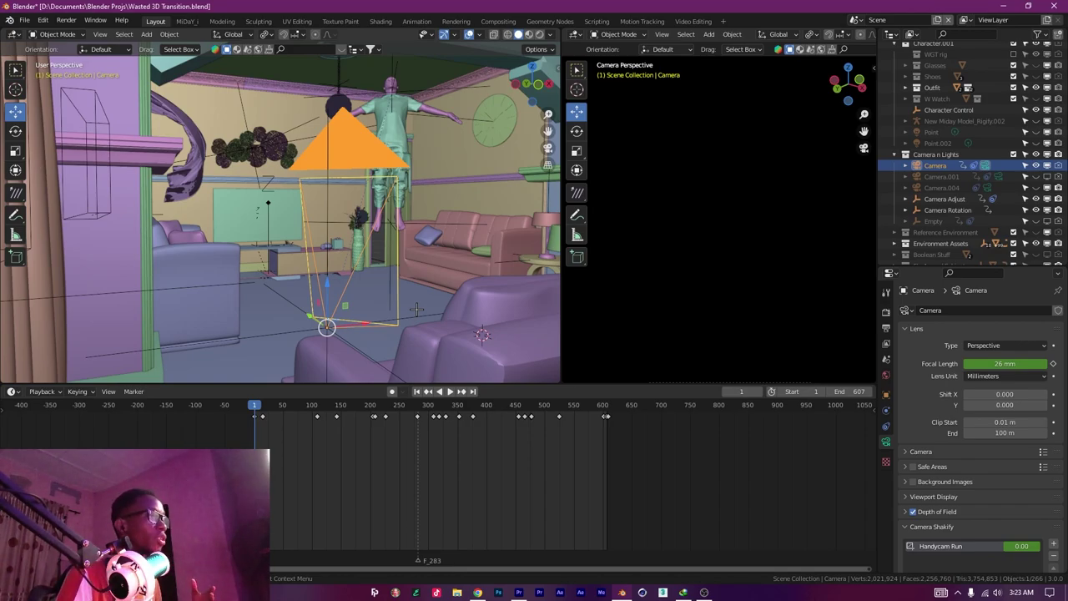
pyautogui.scroll(4, 416, 310)
pyautogui.moveTo(416, 310); pyautogui.dragTo(447, 260)
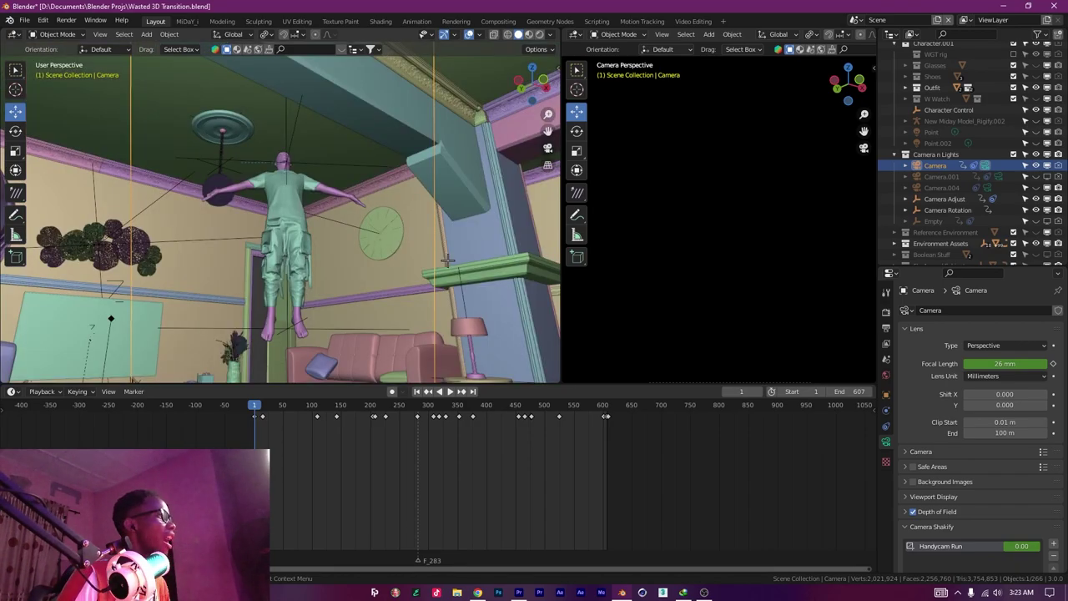
# Select Camera Rotation, play the animation from frame 1, and scrub to frame 241 to examine the camera's orbit around the character.
pyautogui.click(951, 210)
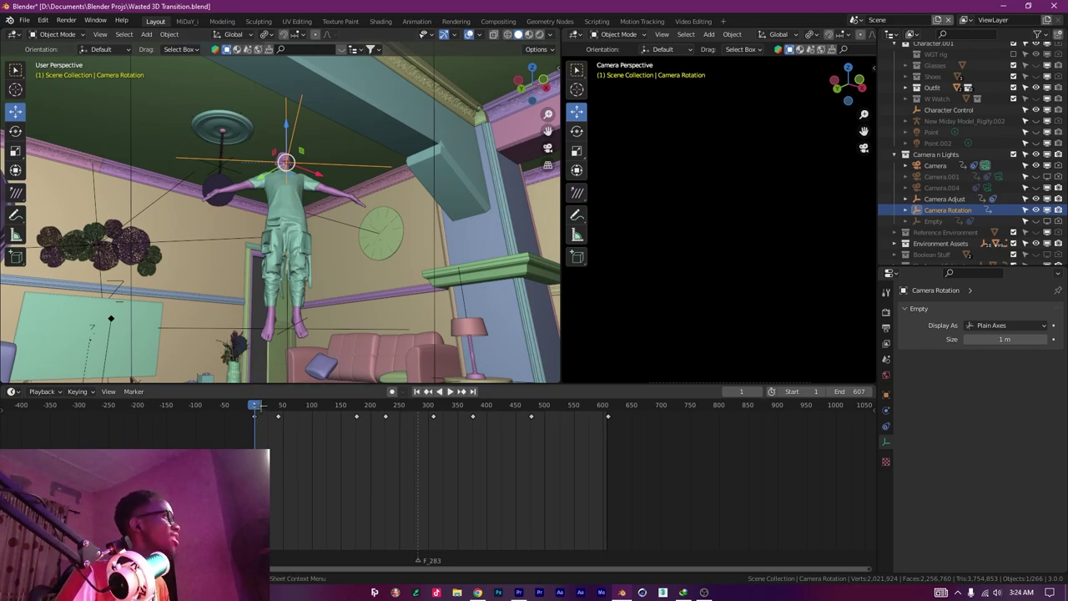
pyautogui.press('space')
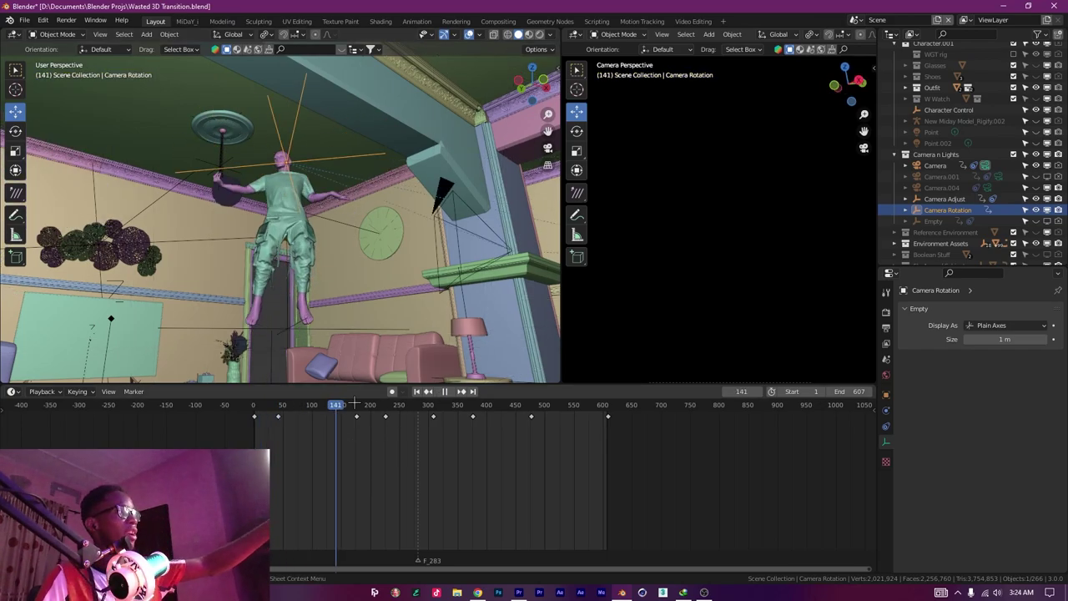
pyautogui.moveTo(355, 404); pyautogui.dragTo(319, 397)
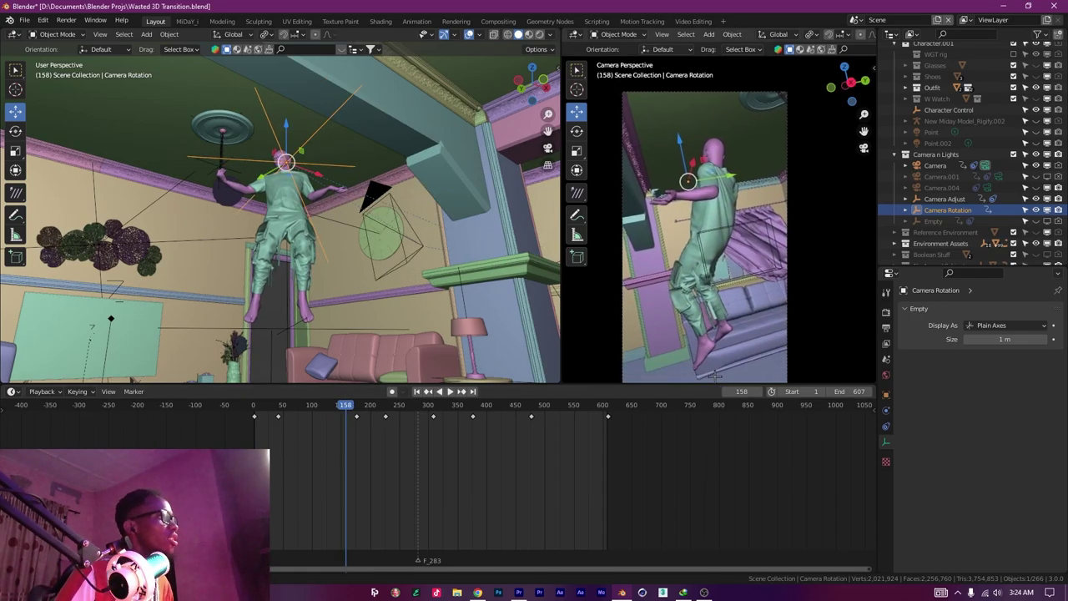
pyautogui.press('space')
pyautogui.moveTo(332, 404); pyautogui.dragTo(393, 446)
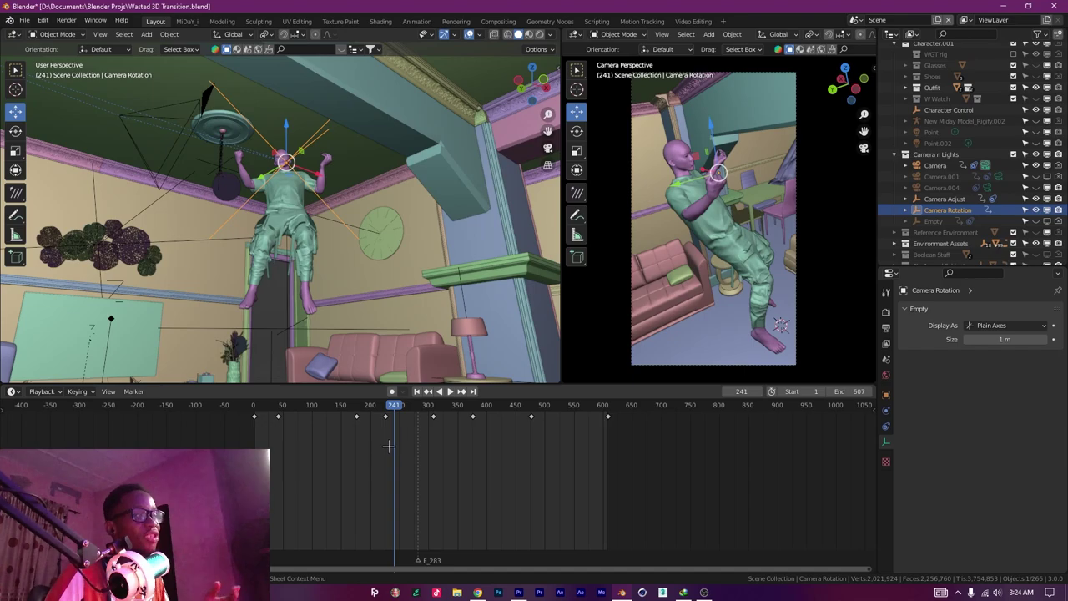
# Select the main Camera, play the animation in reverse, and examine its path around the character, stopping at frame 144.
pyautogui.moveTo(196, 276); pyautogui.dragTo(200, 224)
pyautogui.click(268, 203)
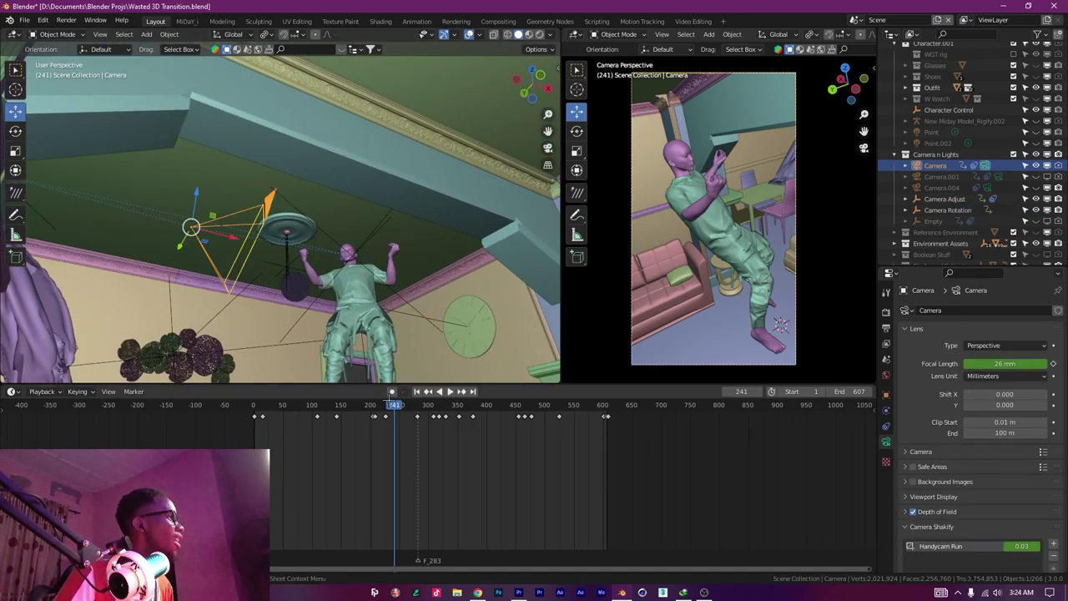
pyautogui.hotkey('ctrl', 'shift', 'space')
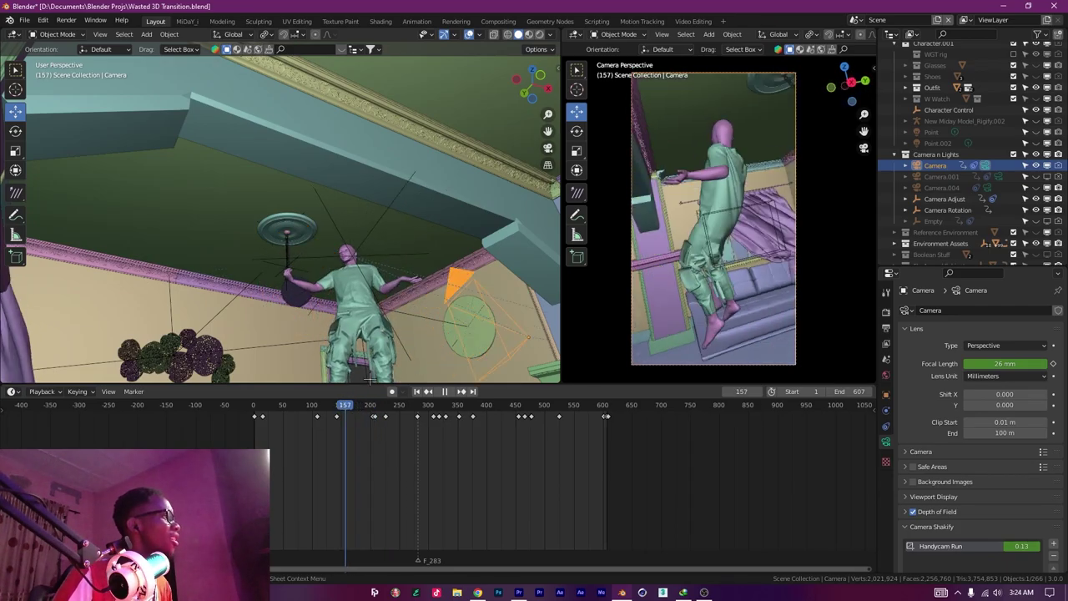
pyautogui.moveTo(404, 291); pyautogui.dragTo(443, 313)
pyautogui.hotkey('shift', 'ctrl', 'space')
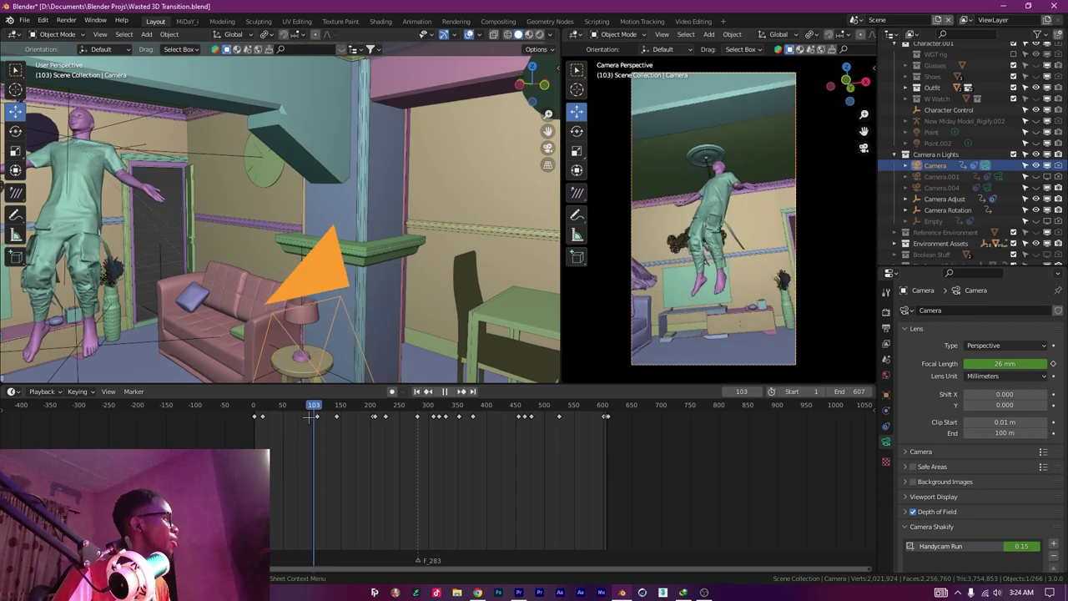
pyautogui.press('Escape')
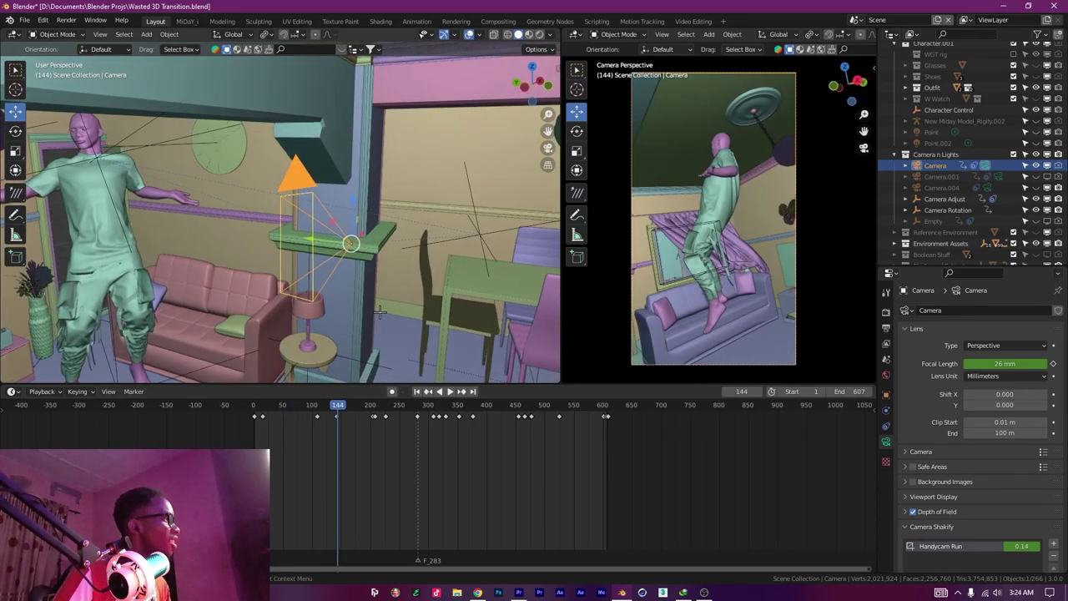
# Play and scrub the animation from frame 38 to frame 261 to examine the Camera's path around the floating character.
pyautogui.scroll(1, 954, 148)
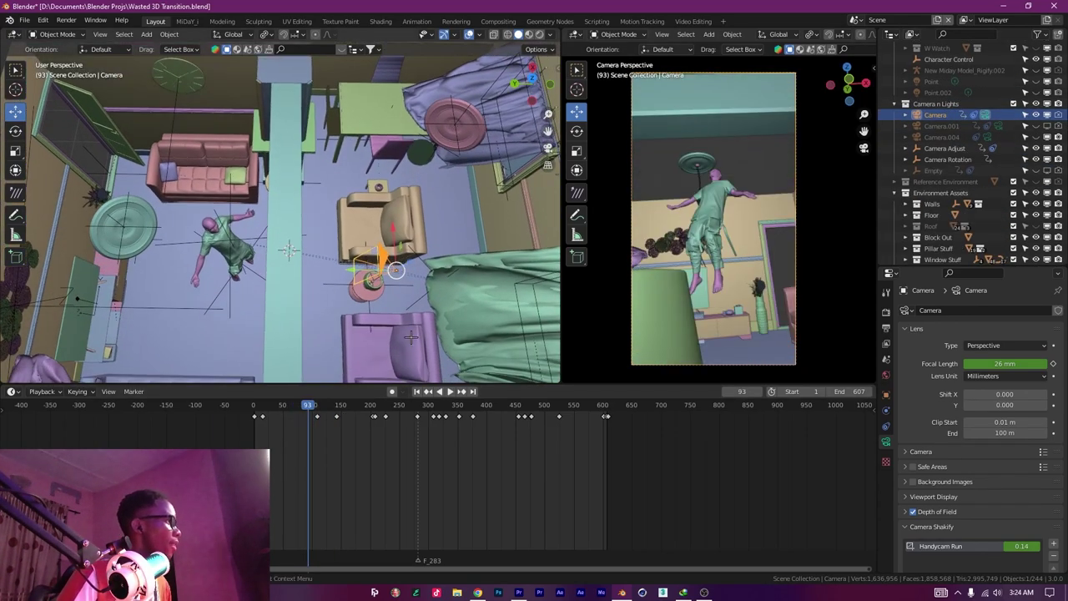
pyautogui.hotkey('shift', 'ctrl', 'space')
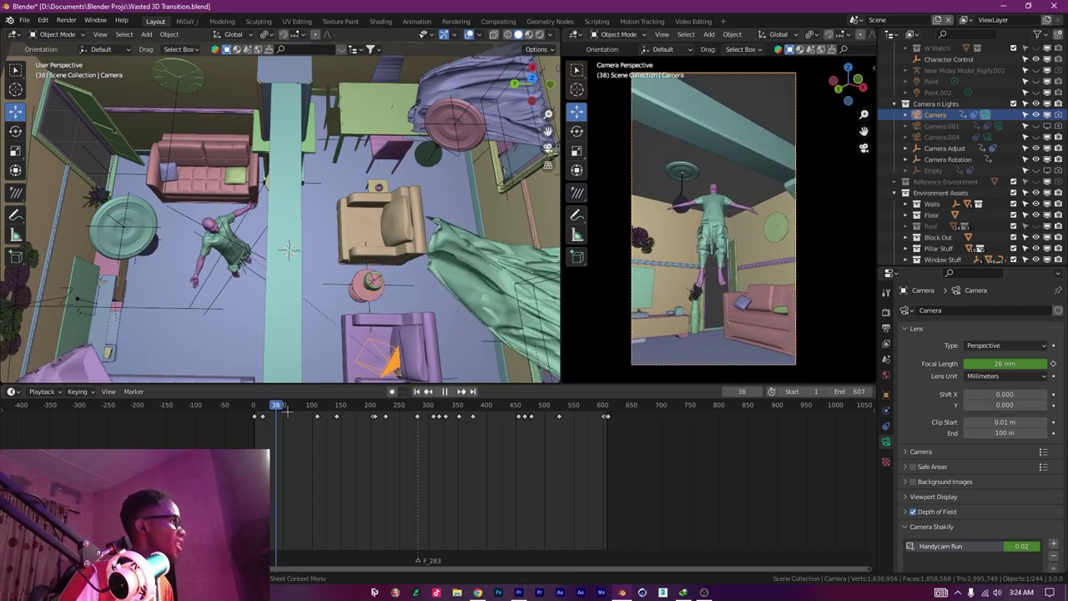
pyautogui.moveTo(307, 409); pyautogui.dragTo(324, 405)
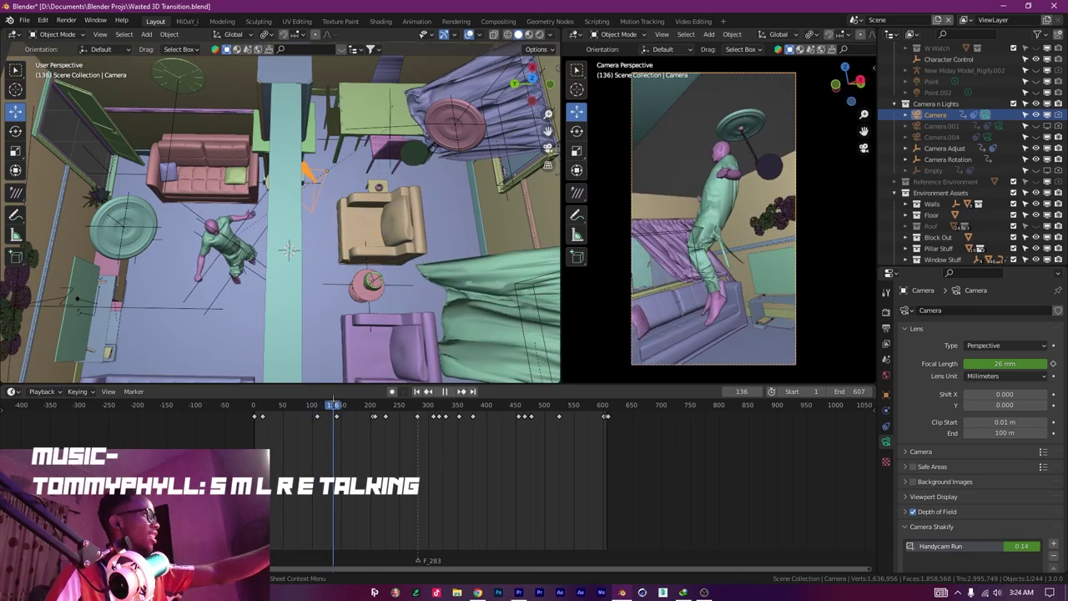
pyautogui.press('space')
pyautogui.moveTo(355, 331); pyautogui.dragTo(296, 278)
pyautogui.moveTo(338, 405); pyautogui.dragTo(361, 393)
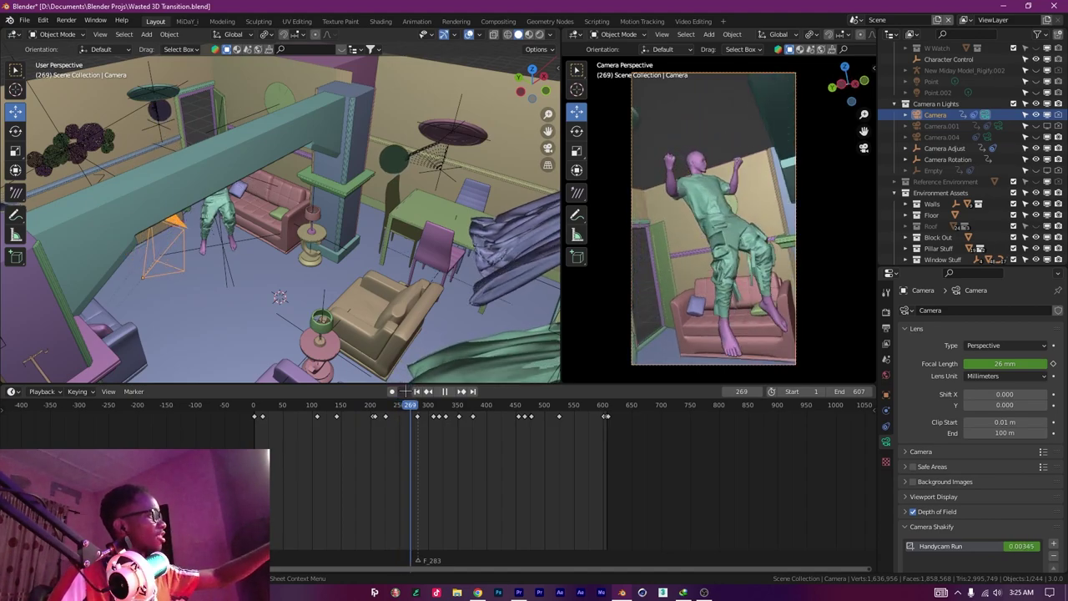
pyautogui.moveTo(405, 390); pyautogui.dragTo(405, 390)
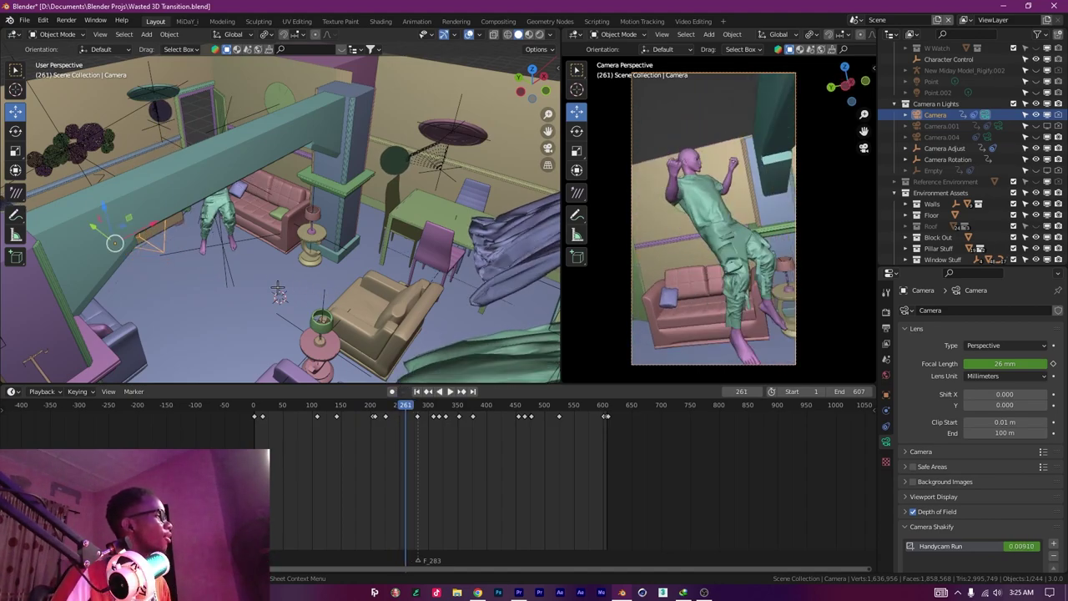
# Scrub to frame 304 and play on from there to examine the Camera's swing near the floor.
pyautogui.moveTo(278, 287); pyautogui.dragTo(273, 282)
pyautogui.moveTo(172, 259); pyautogui.dragTo(322, 296)
pyautogui.moveTo(409, 405); pyautogui.dragTo(431, 405)
pyautogui.moveTo(332, 285); pyautogui.dragTo(333, 367)
pyautogui.scroll(3, 292, 343)
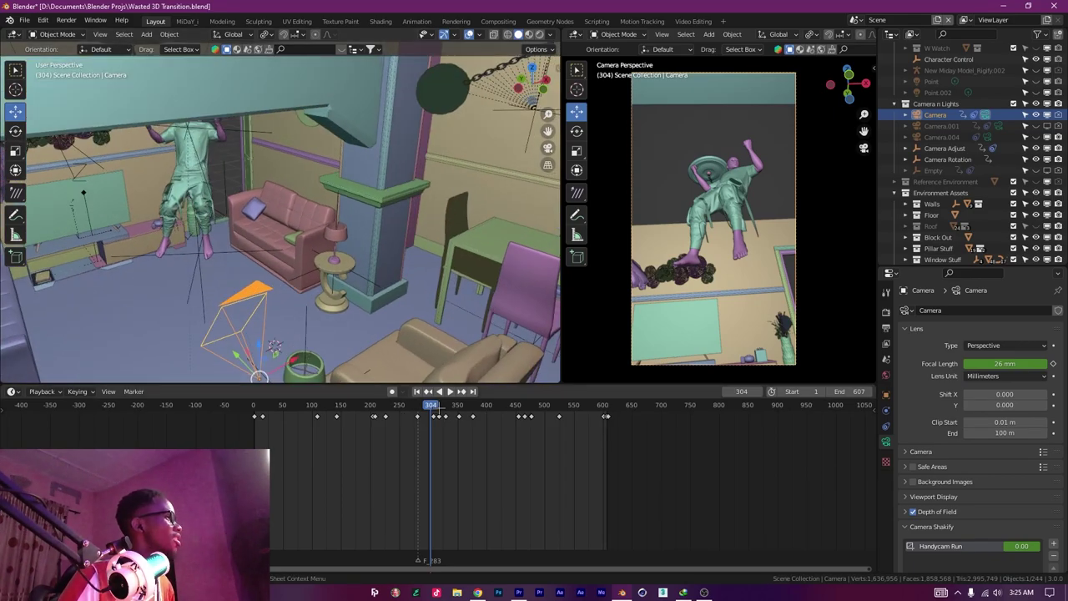
pyautogui.press('space')
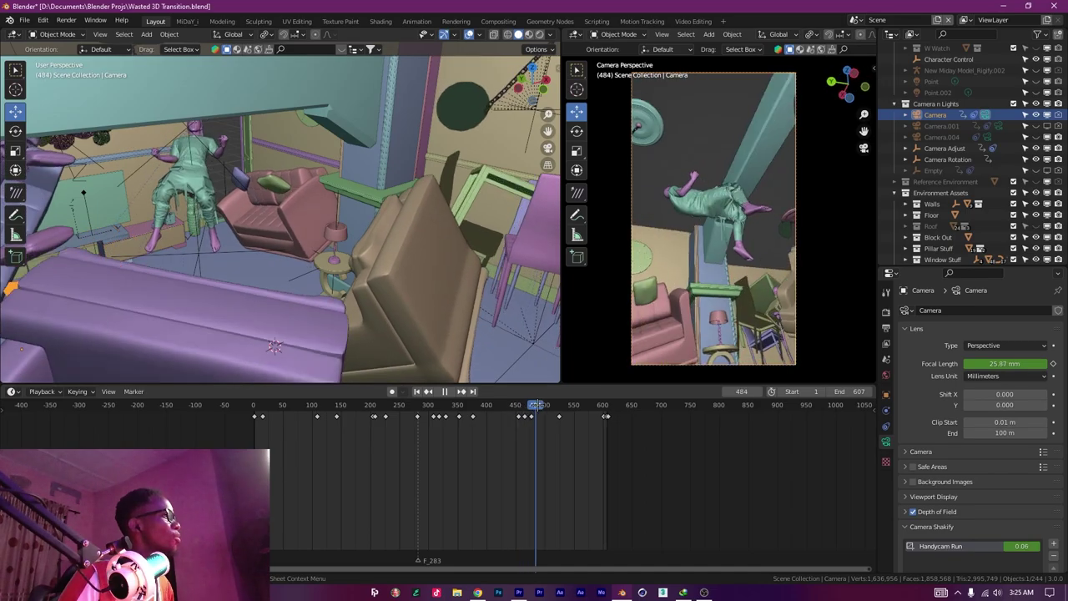
# Stop playback and scrub back to frame 68, examining how the Camera moves relative to the character.
pyautogui.press('space')
pyautogui.moveTo(541, 405); pyautogui.dragTo(524, 404)
pyautogui.moveTo(367, 288); pyautogui.dragTo(382, 310)
pyautogui.moveTo(475, 417); pyautogui.dragTo(326, 449)
pyautogui.press('space')
pyautogui.scroll(-5, 344, 307)
pyautogui.moveTo(344, 302); pyautogui.dragTo(377, 282)
pyautogui.moveTo(331, 405); pyautogui.dragTo(306, 392)
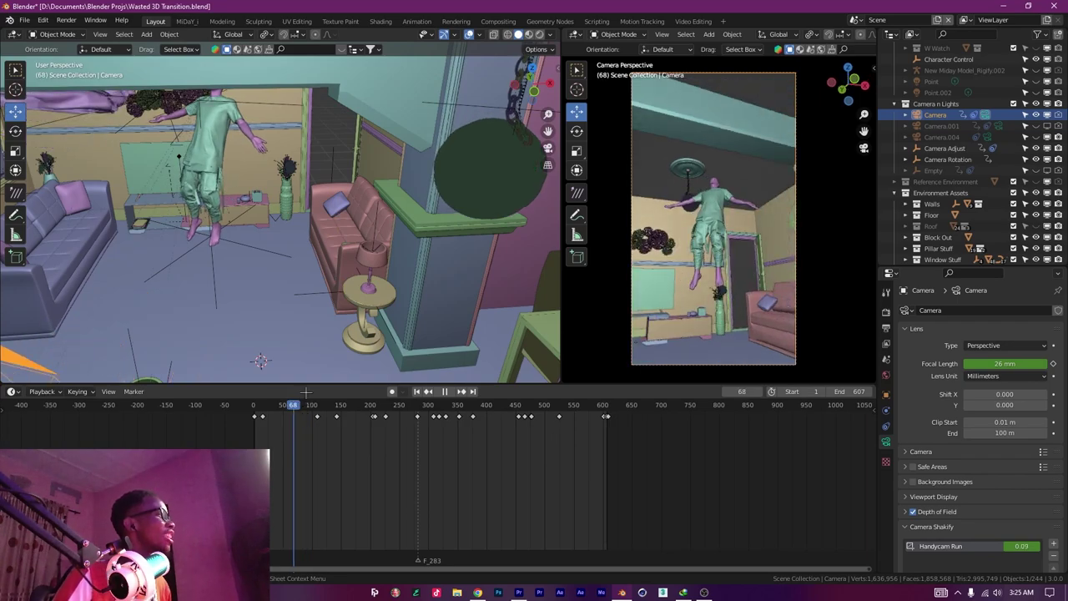
# Select the Camera Rotation empty, frame it, and scrub from frame 68 to 215 to examine its effect on the camera.
pyautogui.scroll(-2, 203, 287)
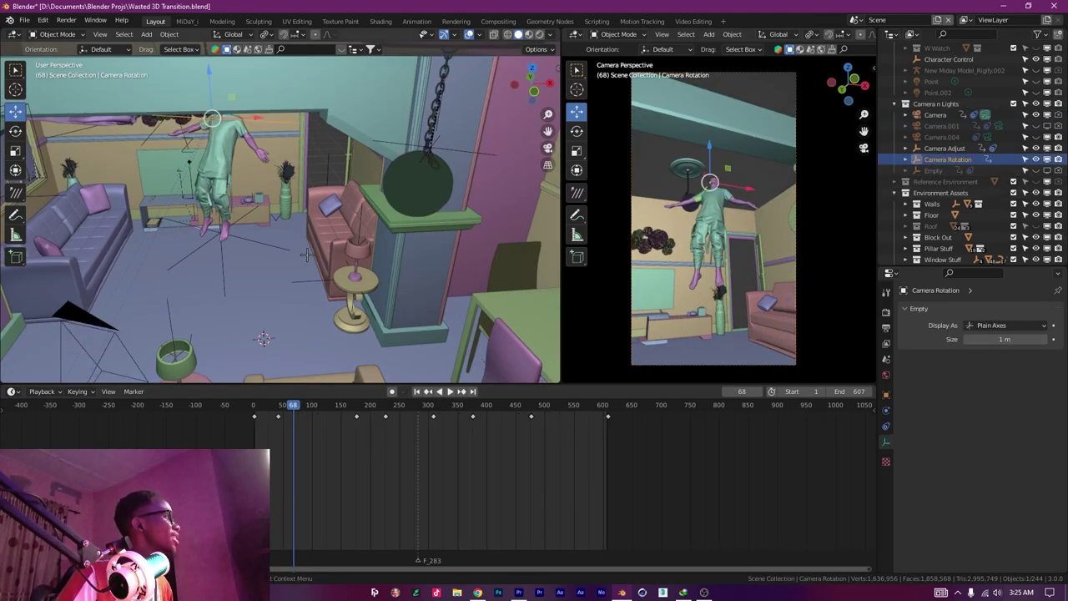
pyautogui.press('KP_Decimal')
pyautogui.moveTo(414, 265); pyautogui.dragTo(416, 224)
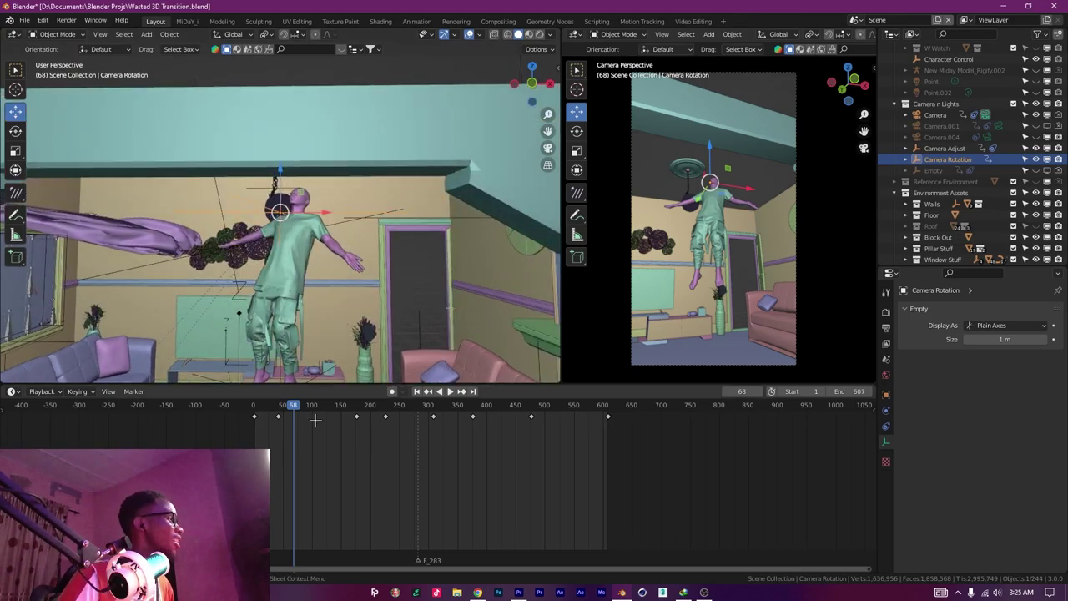
pyautogui.moveTo(299, 406); pyautogui.dragTo(378, 406)
# Select the Camera Adjust empty and play the animation from frame 215 to examine how it shifts the camera.
pyautogui.click(993, 148)
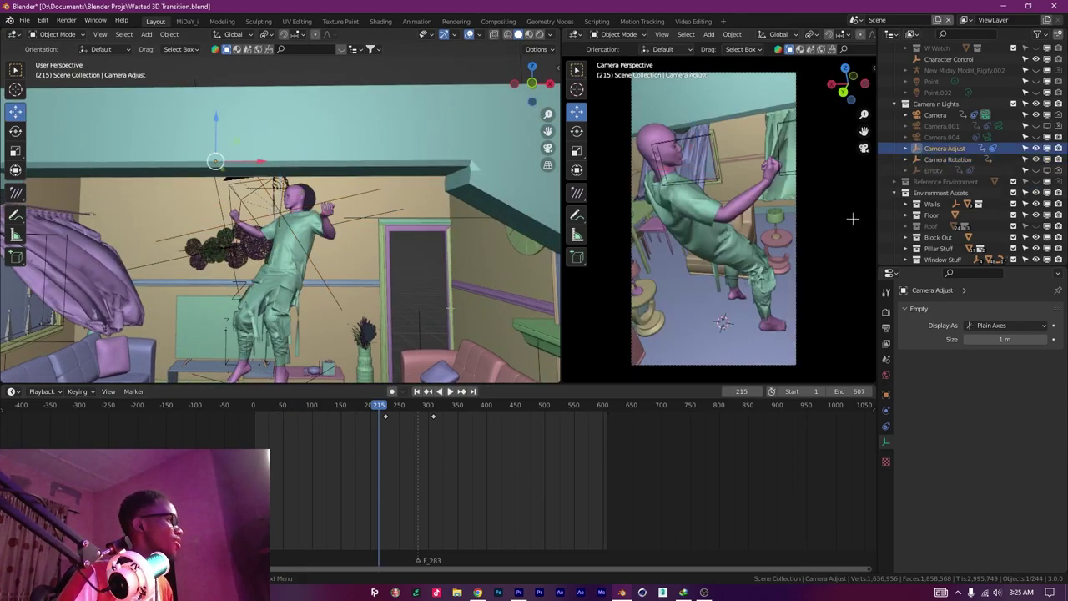
pyautogui.press('space')
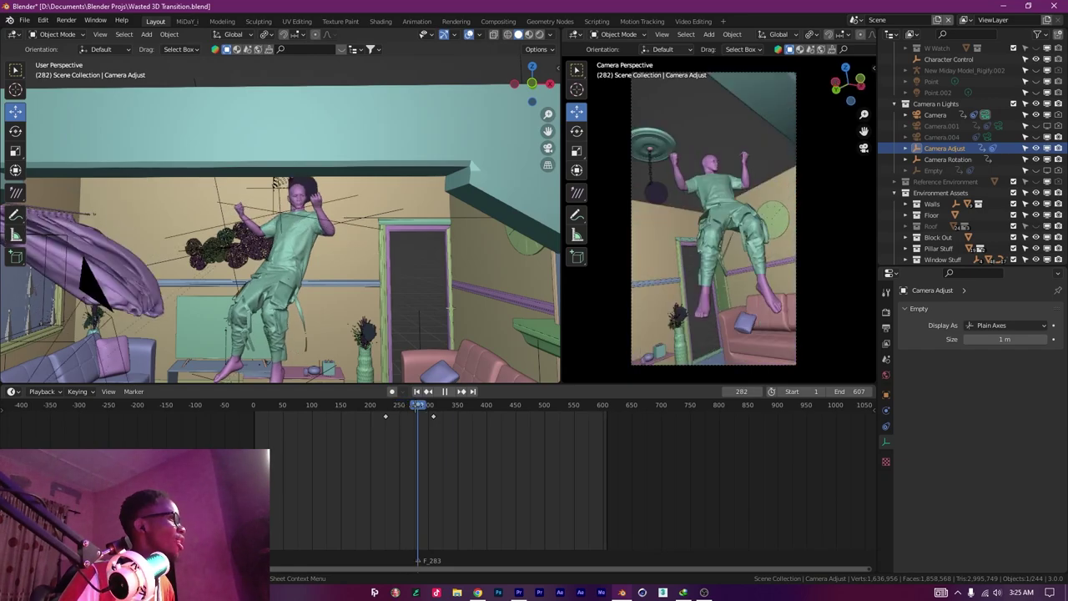
pyautogui.press('space')
pyautogui.moveTo(415, 406); pyautogui.dragTo(297, 432)
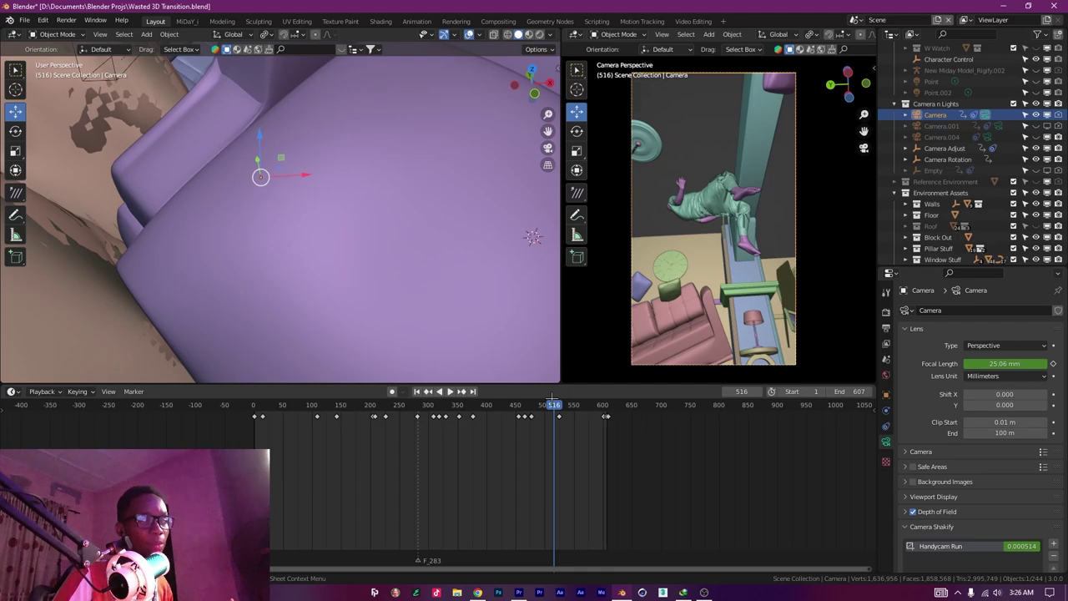
# With the Camera selected, scrub to frame 545, frame it in the room, and scrub back to frame 386.
pyautogui.moveTo(550, 399); pyautogui.dragTo(570, 404)
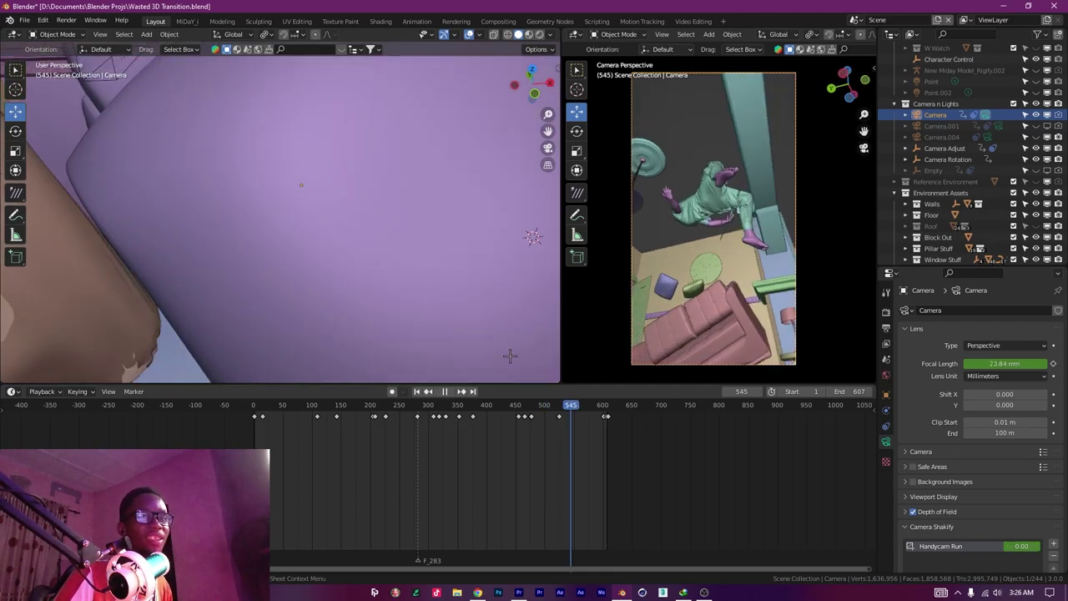
pyautogui.press('KP_Decimal')
pyautogui.moveTo(331, 242); pyautogui.dragTo(452, 389)
pyautogui.scroll(-3, 218, 267)
pyautogui.scroll(-4, 218, 268)
pyautogui.moveTo(569, 406); pyautogui.dragTo(478, 416)
# Play and scrub the final stretch up to frame 612, examining the Camera's closing move and focal length change.
pyautogui.press('space')
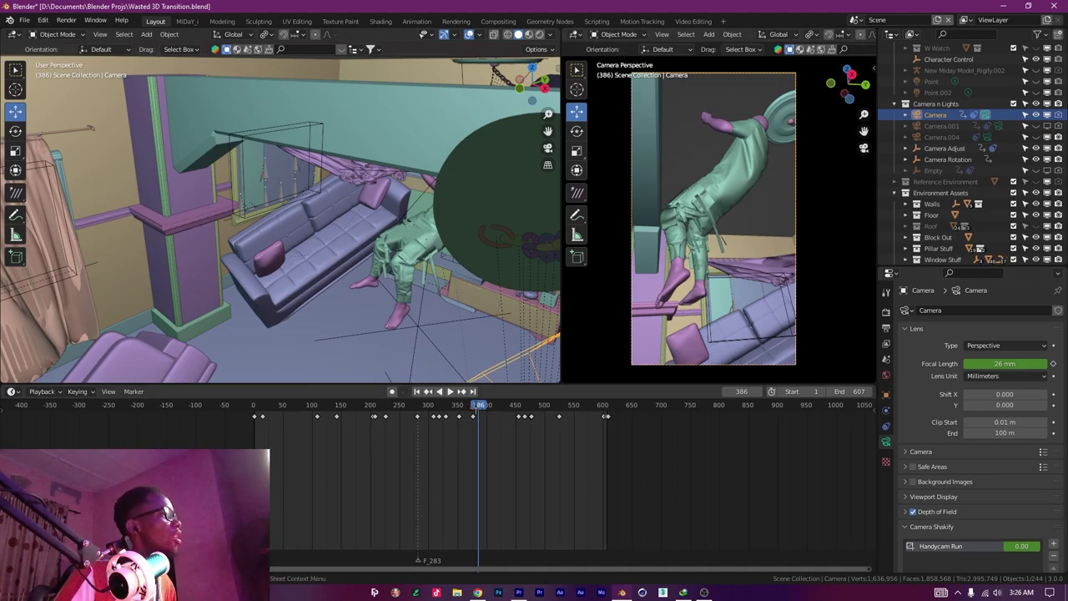
pyautogui.press('space')
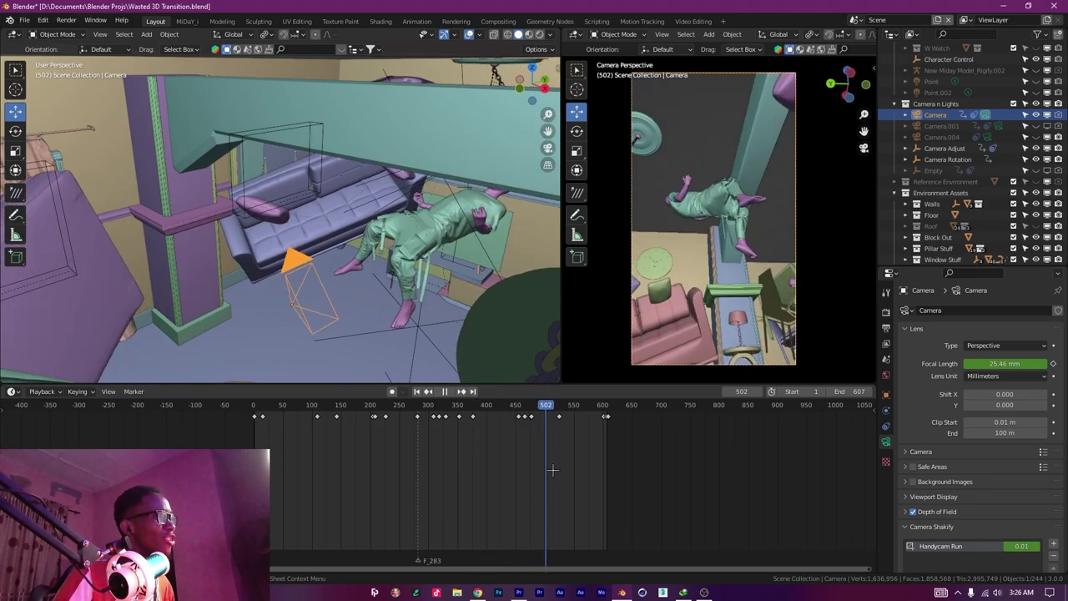
pyautogui.moveTo(552, 470); pyautogui.dragTo(534, 468)
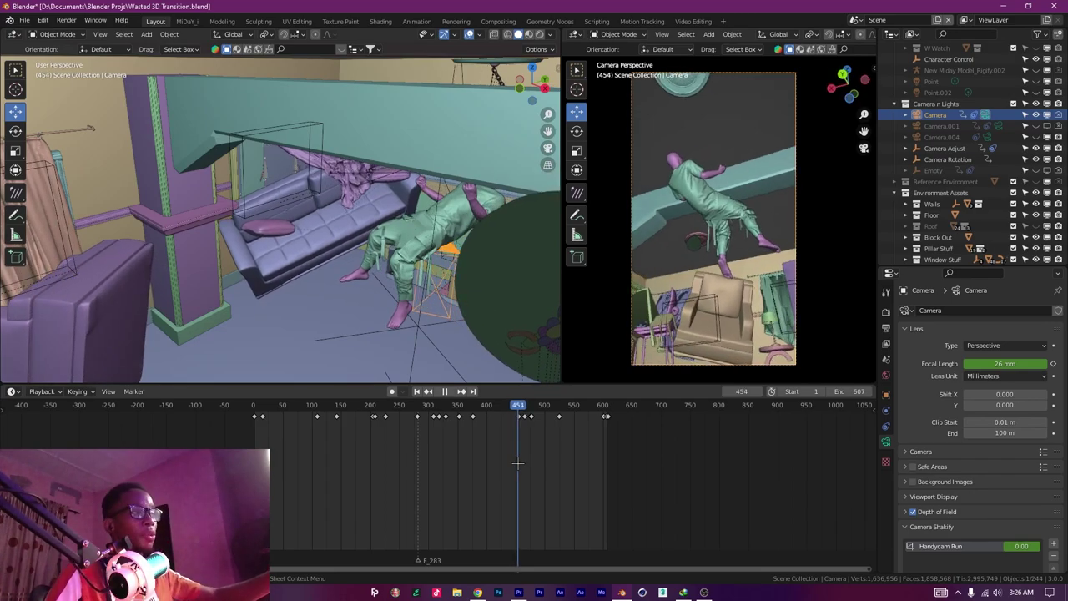
pyautogui.moveTo(518, 463); pyautogui.dragTo(611, 448)
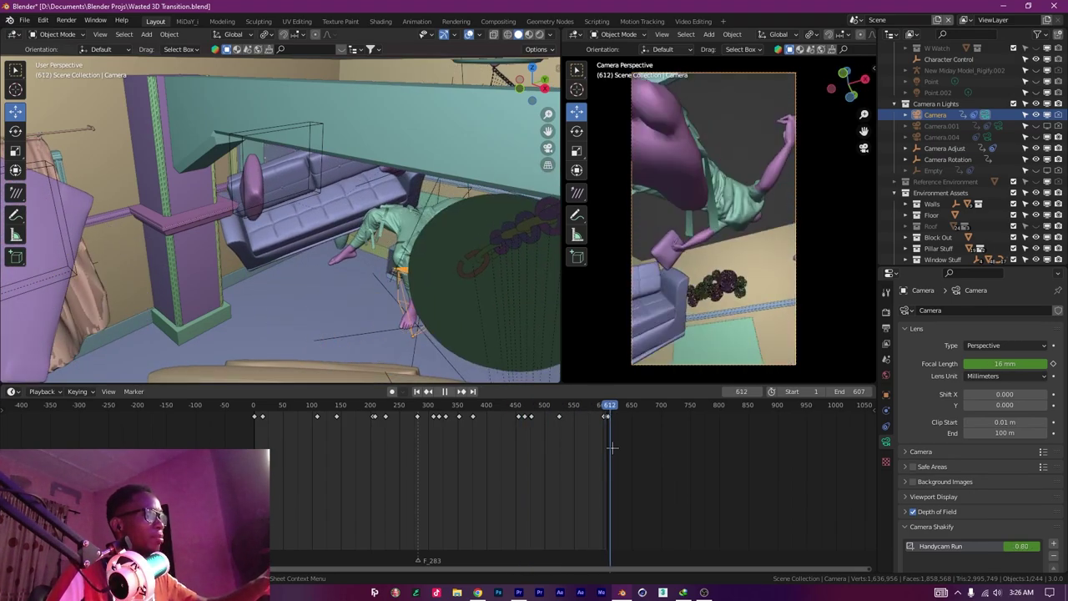
pyautogui.moveTo(605, 411); pyautogui.dragTo(585, 429)
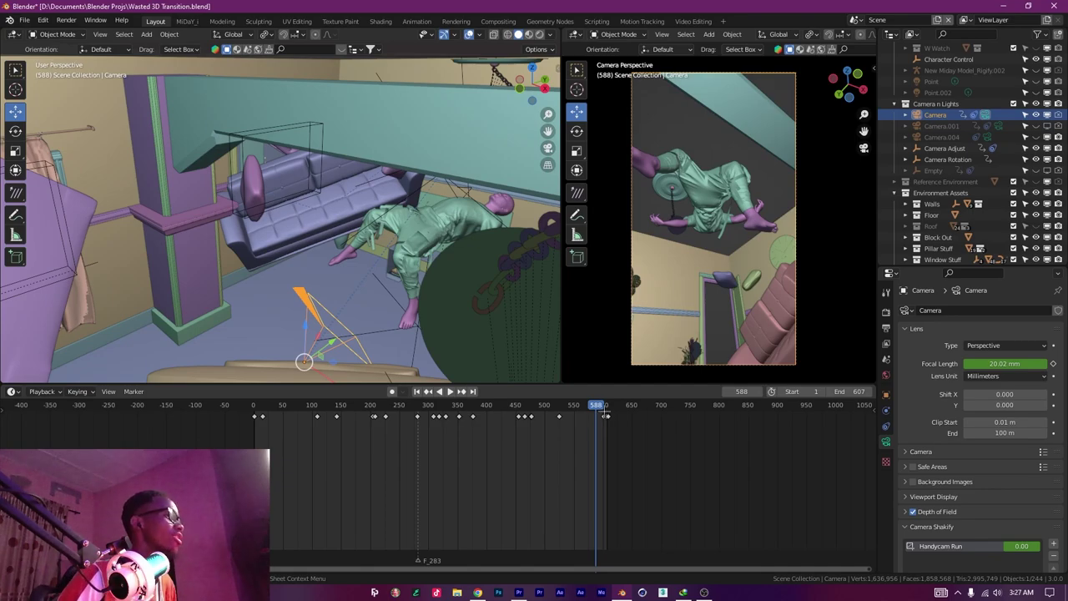
# Scrub back to frame 59, stop playback, and return to frame 1 to examine the Camera's starting setup.
pyautogui.moveTo(593, 405); pyautogui.dragTo(287, 451)
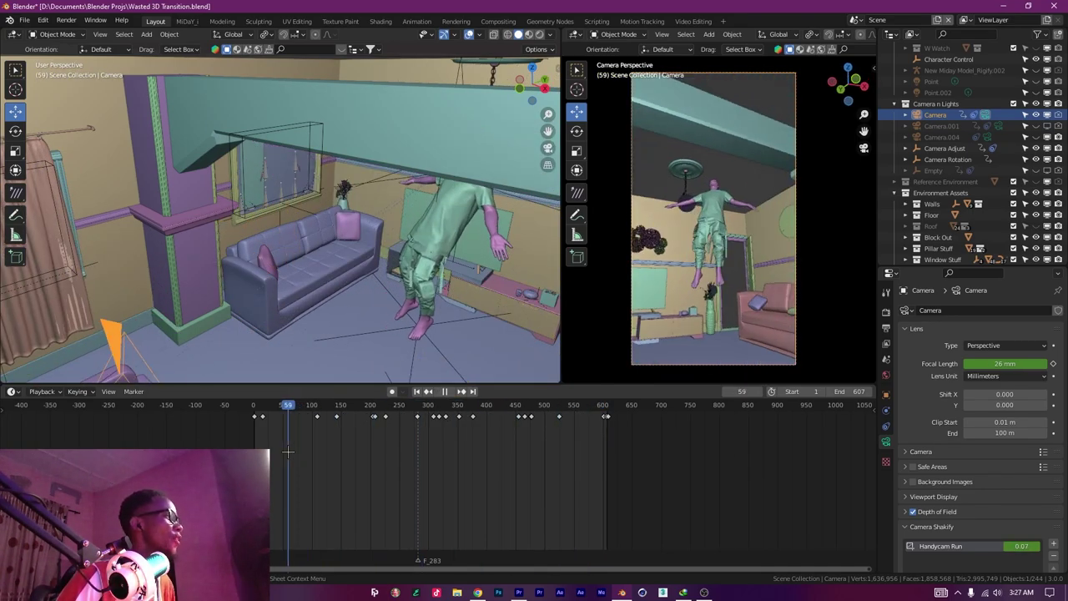
pyautogui.press('space')
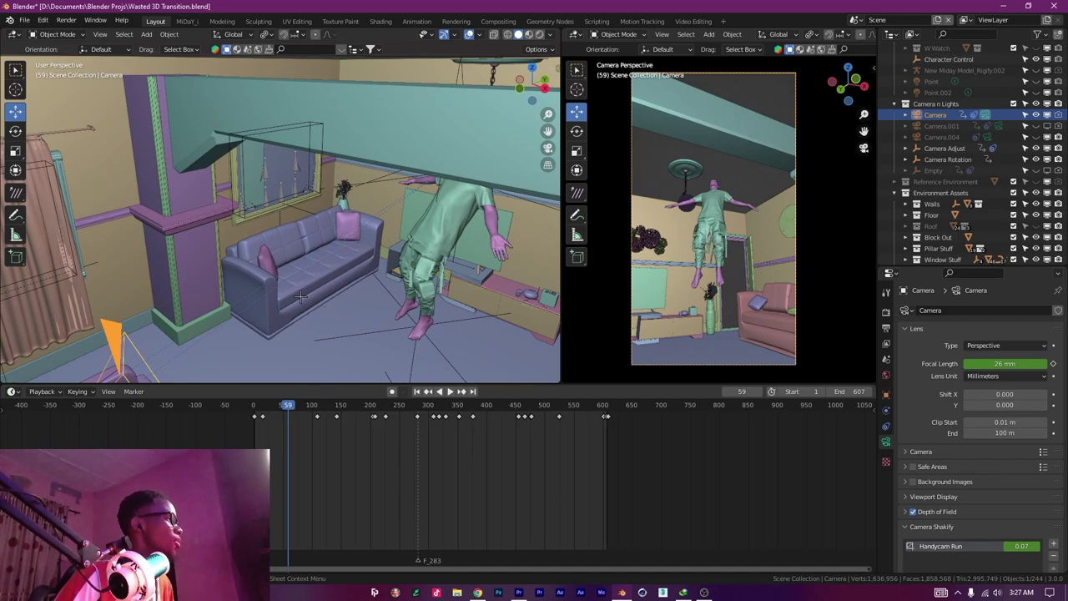
pyautogui.hotkey('shift', 'Left')
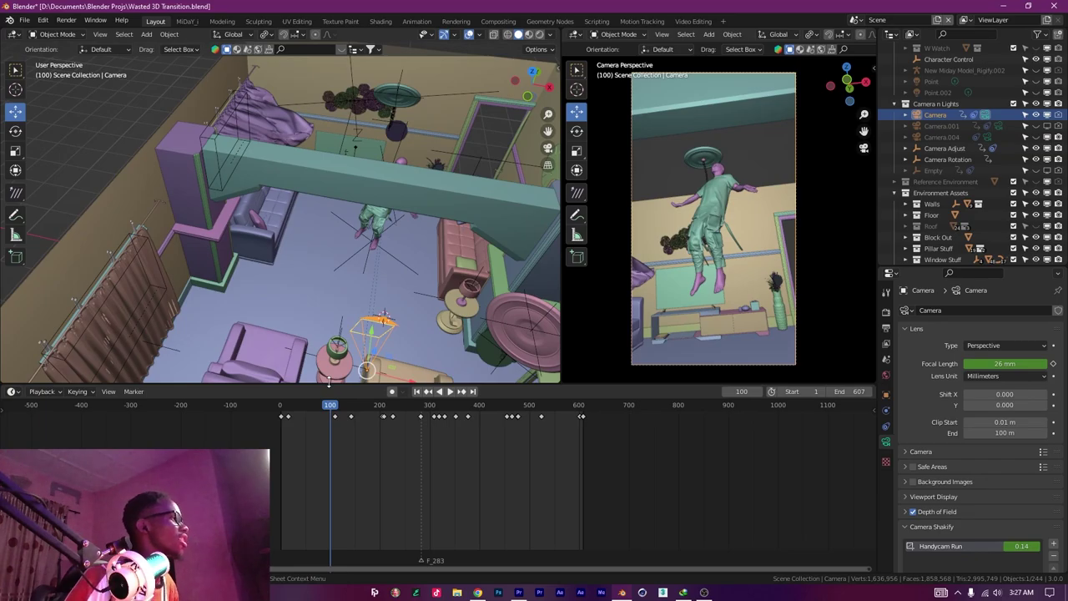
pyautogui.moveTo(356, 311); pyautogui.dragTo(514, 343)
pyautogui.scroll(4, 343, 282)
pyautogui.scroll(1, 390, 254)
pyautogui.scroll(-5, 390, 255)
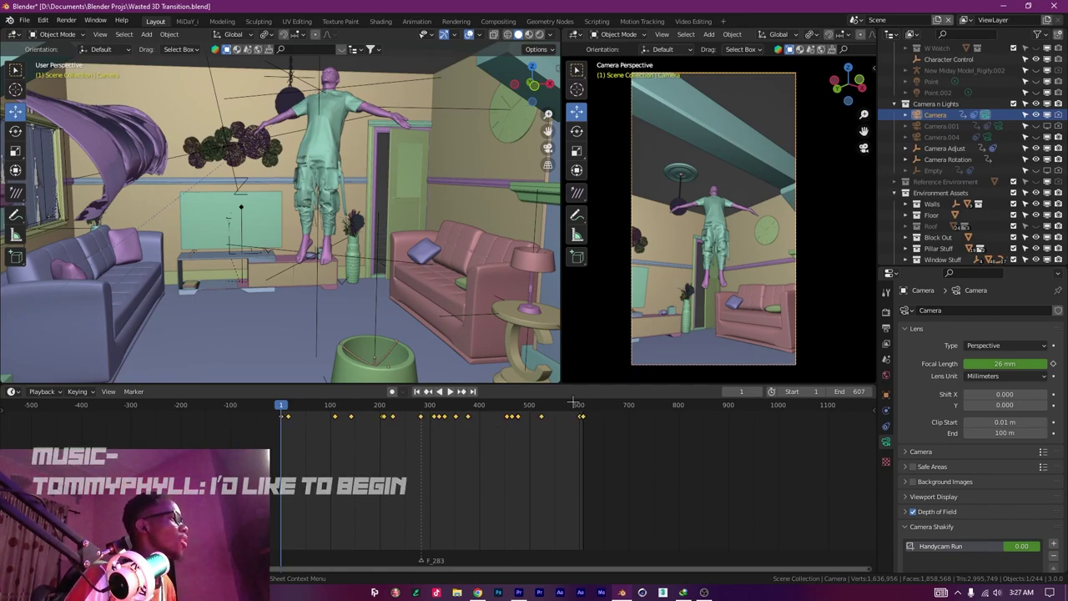
# Switch the timeline area to the Graph Editor for the selected Camera.
pyautogui.click(50, 391)
pyautogui.click(50, 391)
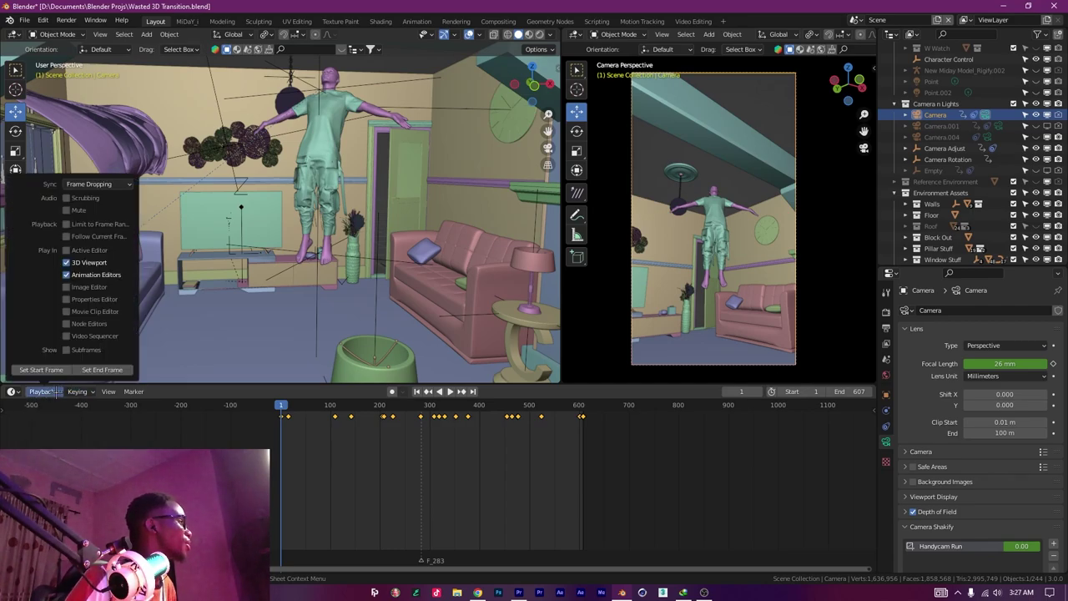
pyautogui.click(12, 391)
pyautogui.click(163, 445)
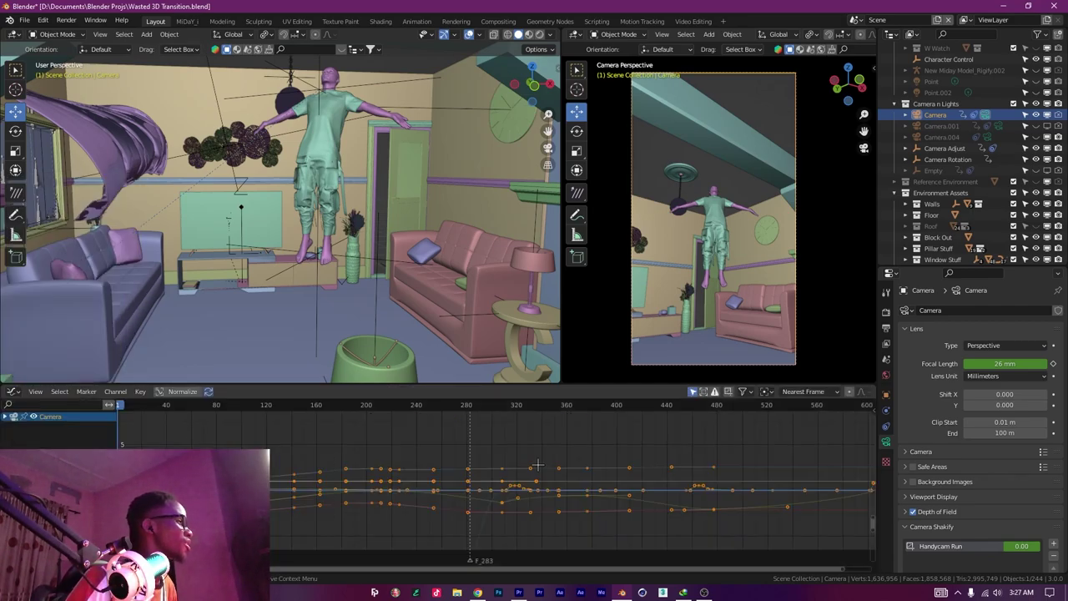
# Examine the Camera's animation curves, focusing on the curve that changes near the end of the frame range.
pyautogui.scroll(-8, 537, 462)
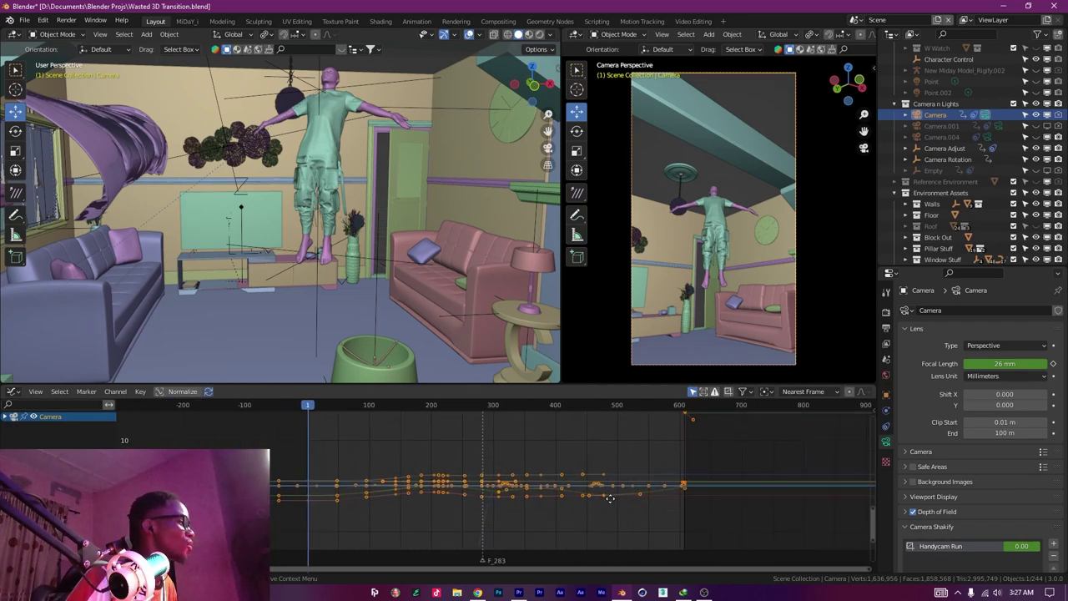
pyautogui.moveTo(611, 478); pyautogui.dragTo(645, 573)
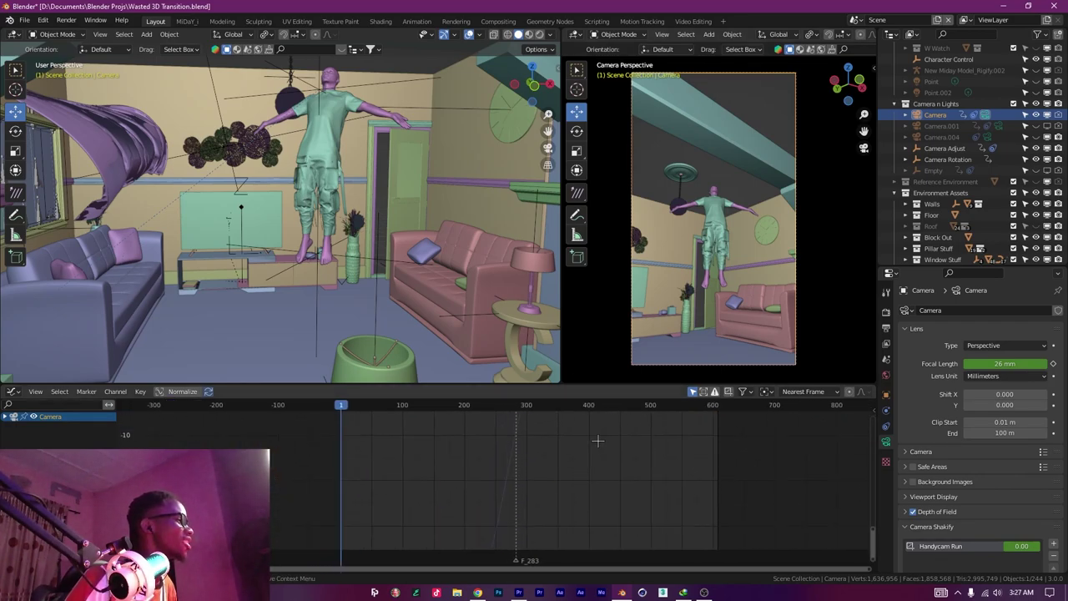
pyautogui.moveTo(598, 439); pyautogui.dragTo(621, 575)
pyautogui.moveTo(669, 446); pyautogui.dragTo(583, 529)
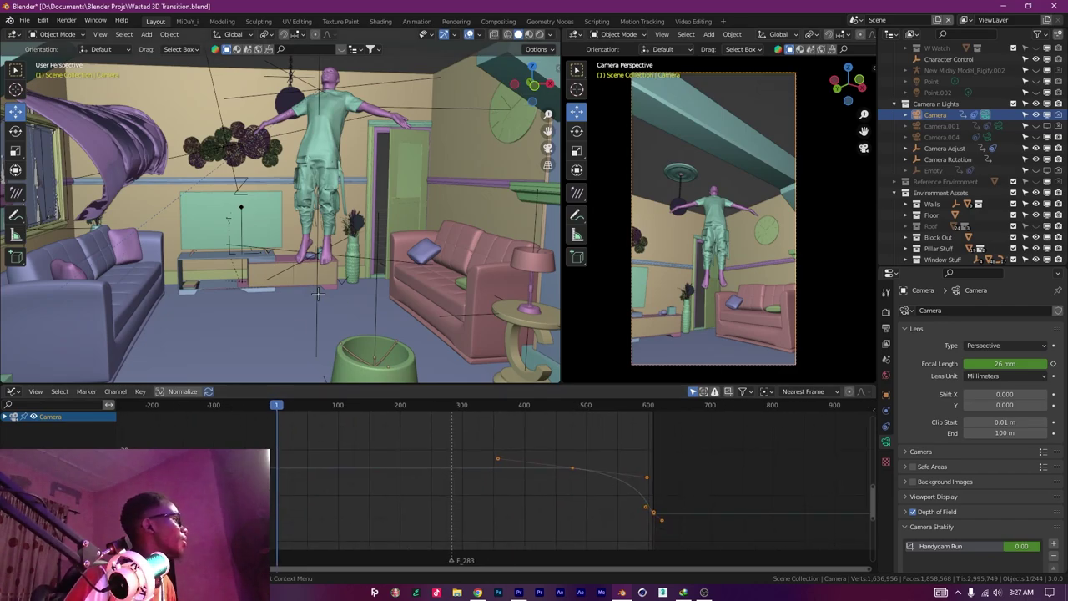
# Switch the Graph Editor area back to the Timeline.
pyautogui.click(10, 391)
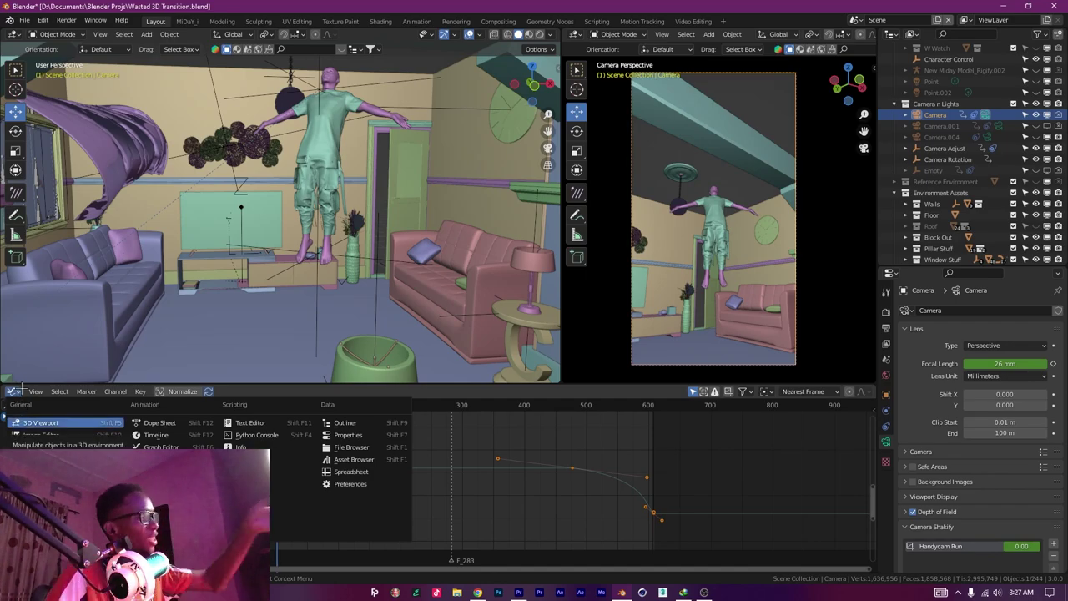
pyautogui.click(23, 390)
pyautogui.click(8, 390)
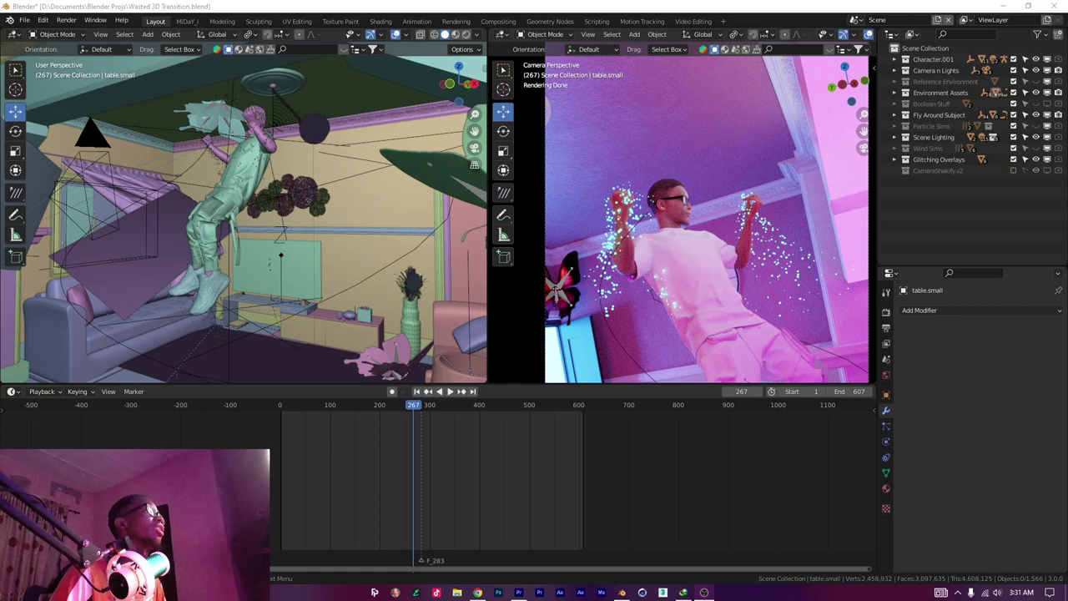
# Open the scene's Cycles render settings and examine the sampling, denoise and advanced sampling options.
pyautogui.click(886, 328)
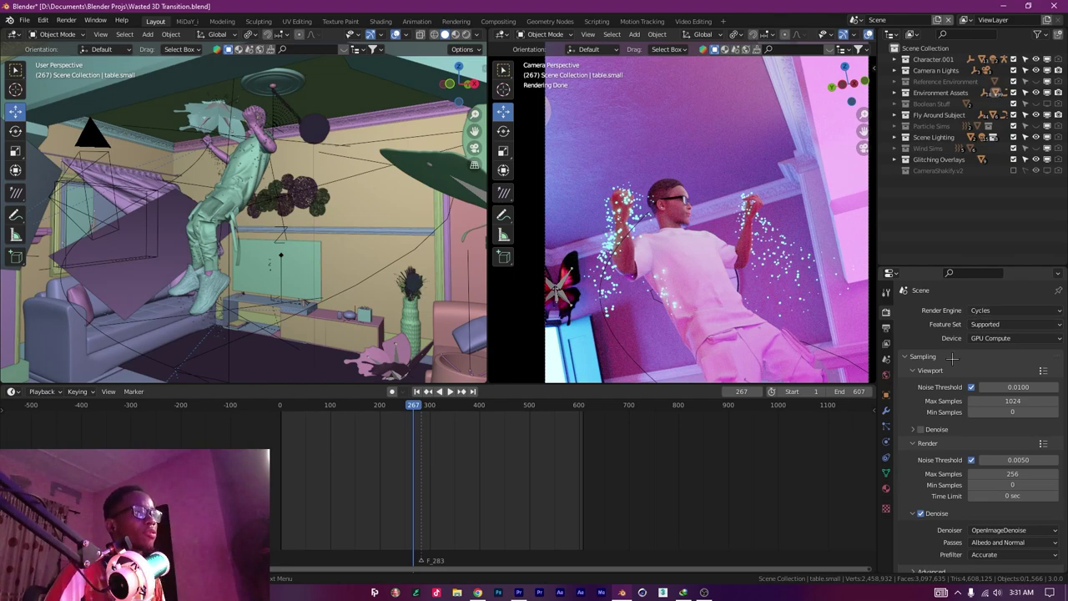
pyautogui.scroll(-3, 926, 363)
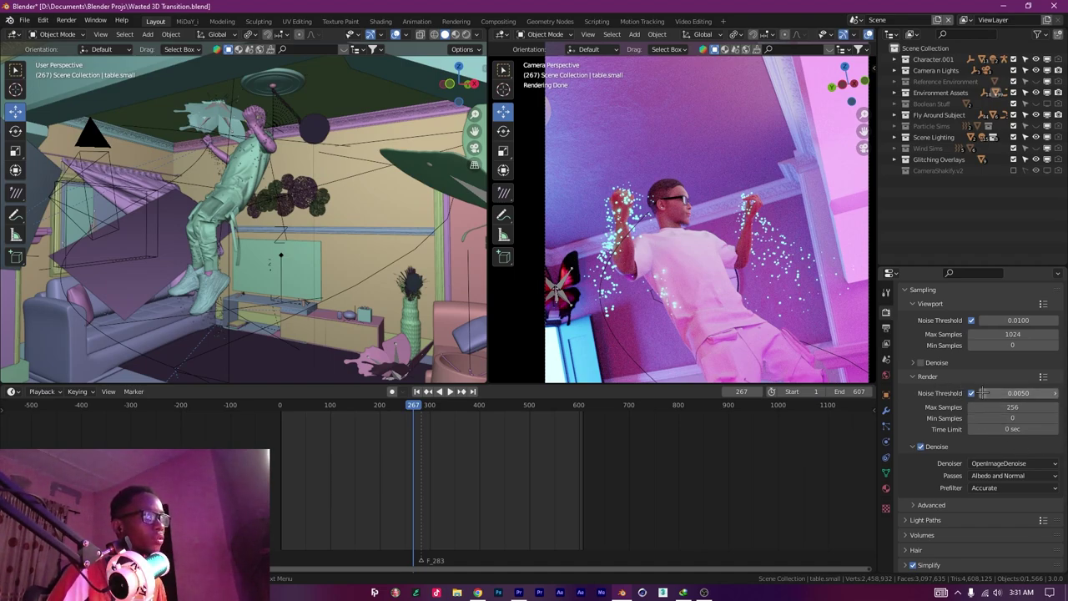
pyautogui.scroll(-2, 985, 399)
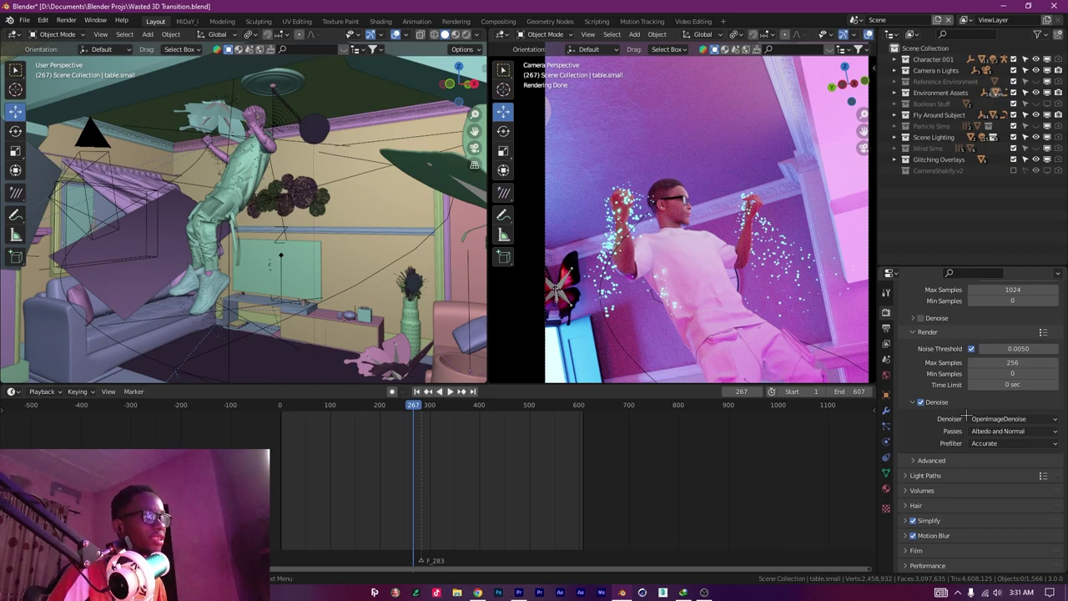
pyautogui.scroll(-2, 930, 441)
pyautogui.click(918, 415)
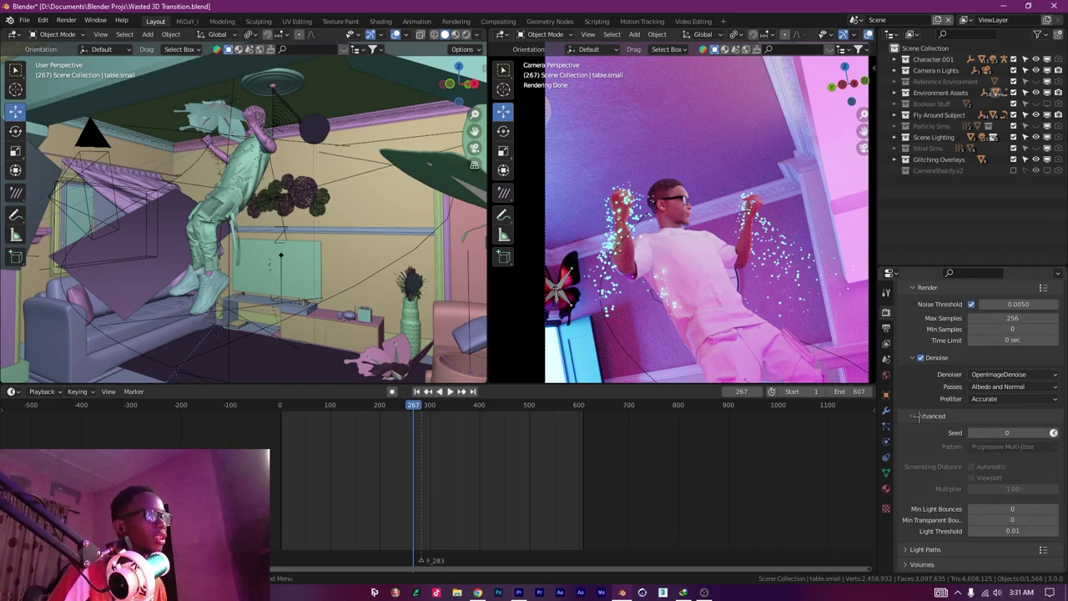
pyautogui.scroll(-3, 918, 416)
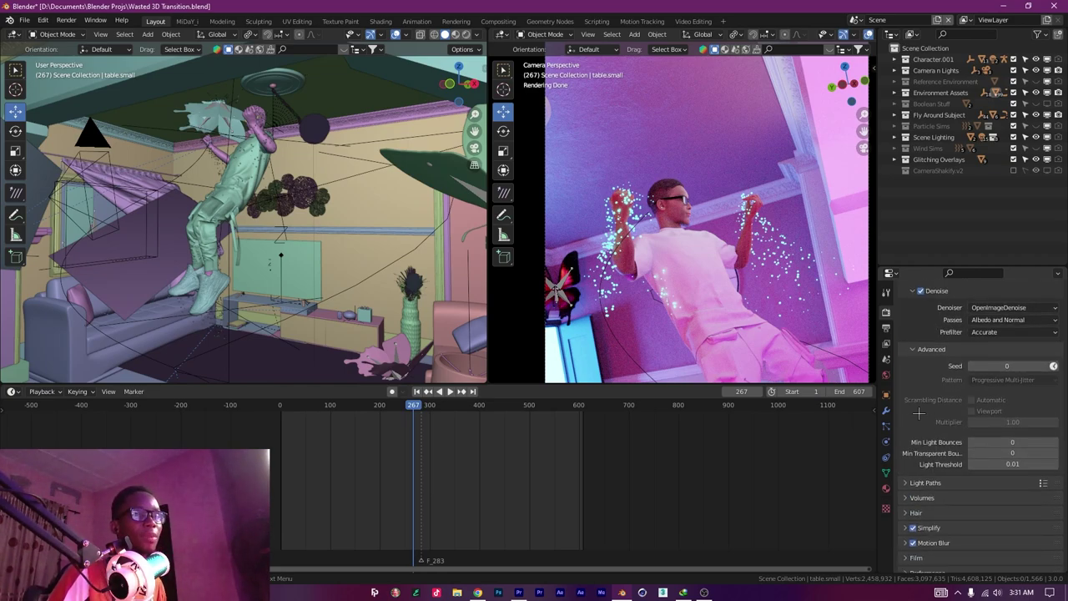
# Examine the Cycles light path, clamping and caustics options, and expand Fast GI Approximation, Volumes and Hair to review them.
pyautogui.scroll(-2, 918, 412)
pyautogui.scroll(-5, 913, 430)
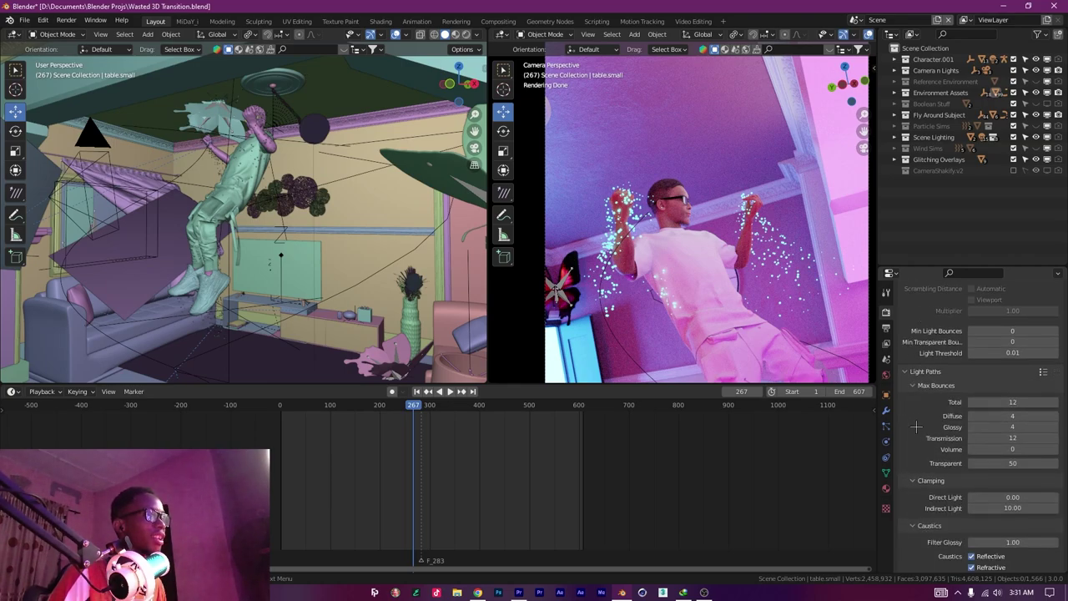
pyautogui.scroll(-2, 939, 414)
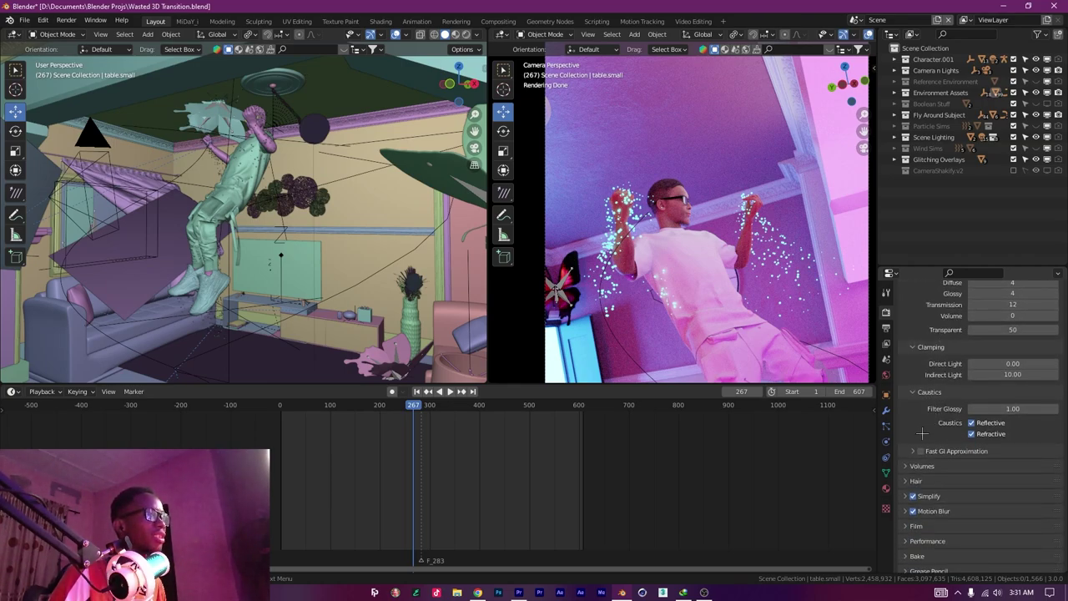
pyautogui.click(910, 448)
pyautogui.scroll(-5, 911, 448)
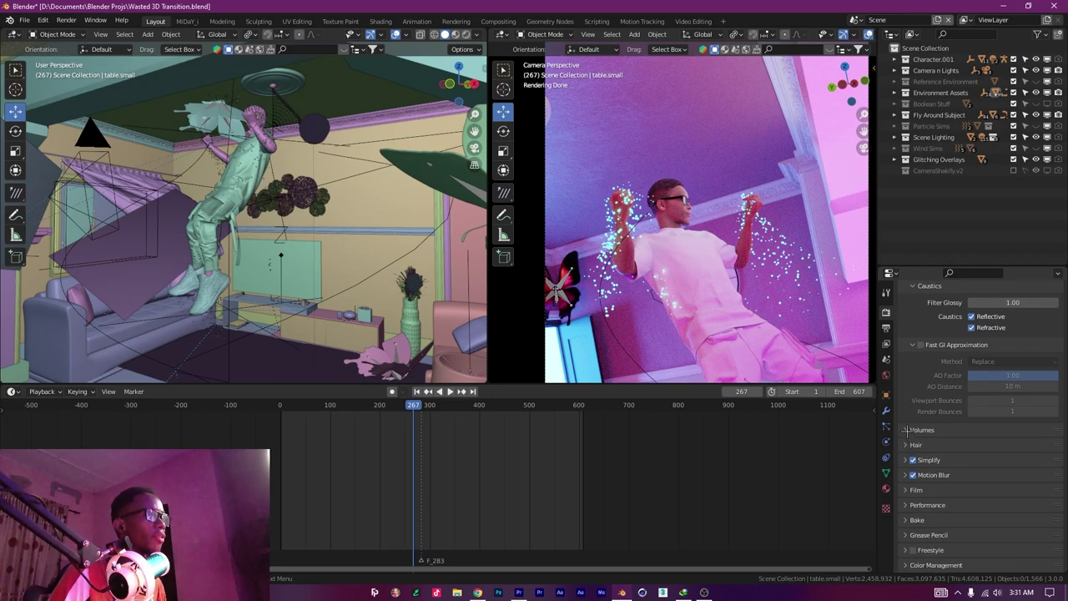
pyautogui.click(907, 430)
pyautogui.scroll(-2, 906, 430)
pyautogui.click(901, 444)
pyautogui.scroll(-1, 901, 445)
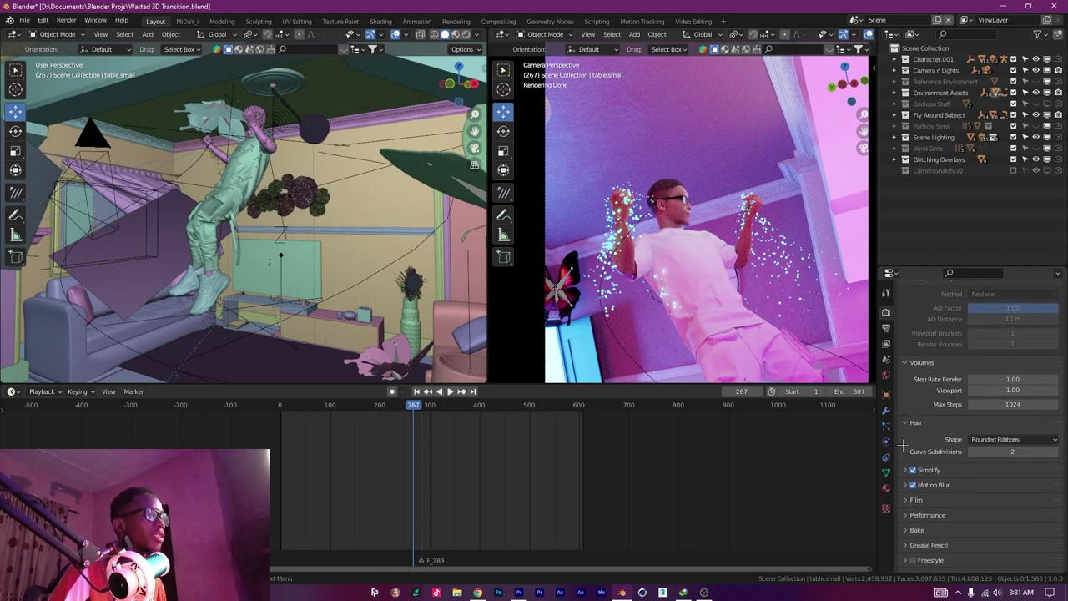
# Expand and review the Simplify, Motion Blur and Film render settings.
pyautogui.click(902, 456)
pyautogui.scroll(-5, 902, 455)
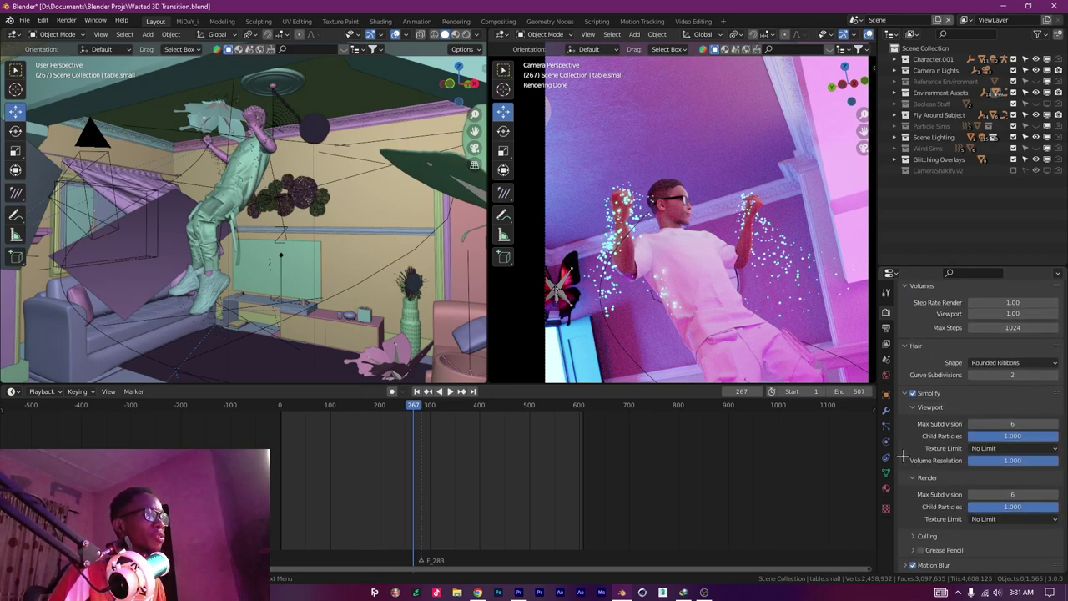
pyautogui.click(903, 475)
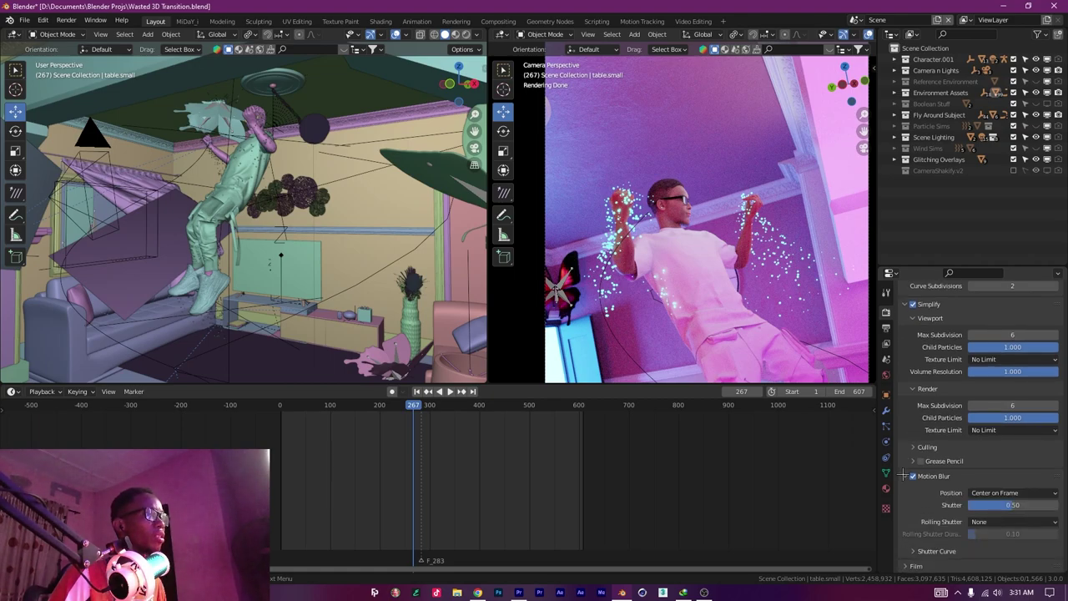
pyautogui.scroll(-2, 903, 474)
pyautogui.scroll(-1, 904, 473)
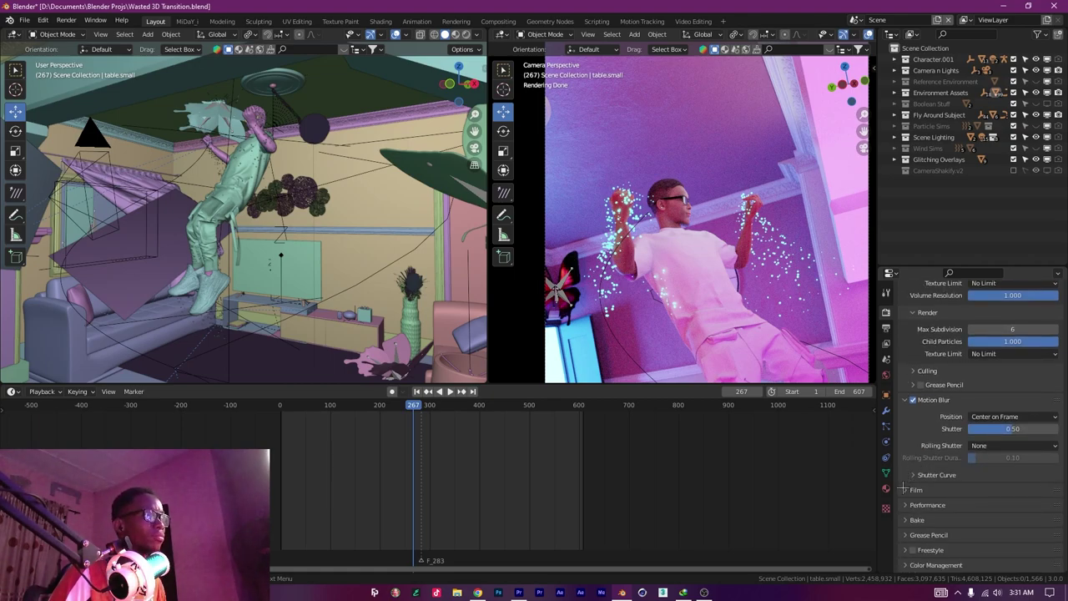
pyautogui.click(903, 489)
pyautogui.scroll(-3, 905, 484)
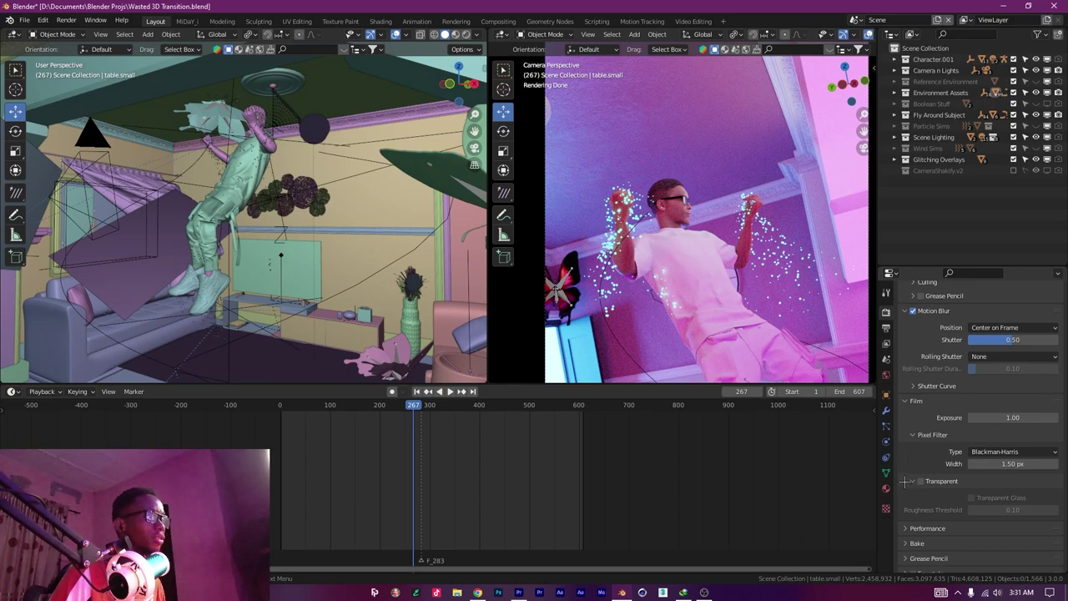
pyautogui.scroll(-1, 905, 482)
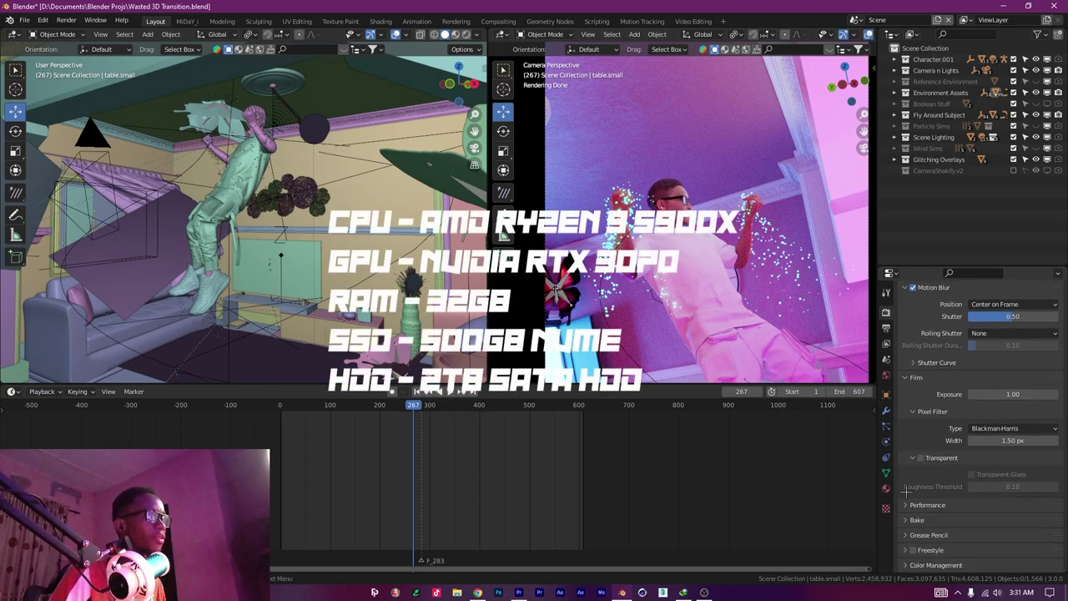
# Expand the Performance render settings and examine the threads, memory tiling, acceleration structure and final render options.
pyautogui.click(905, 507)
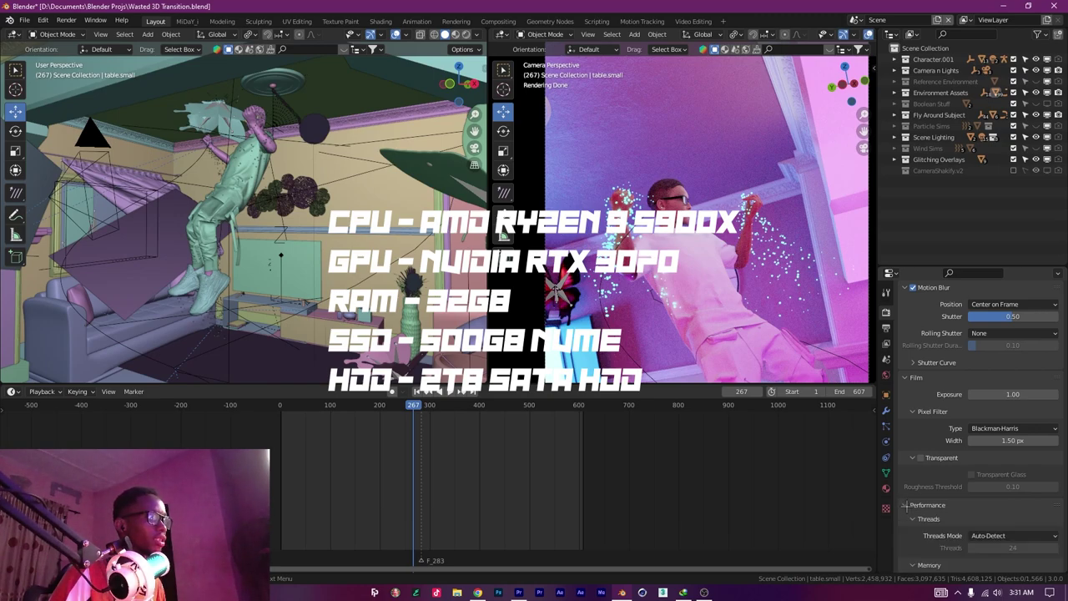
pyautogui.scroll(-5, 911, 497)
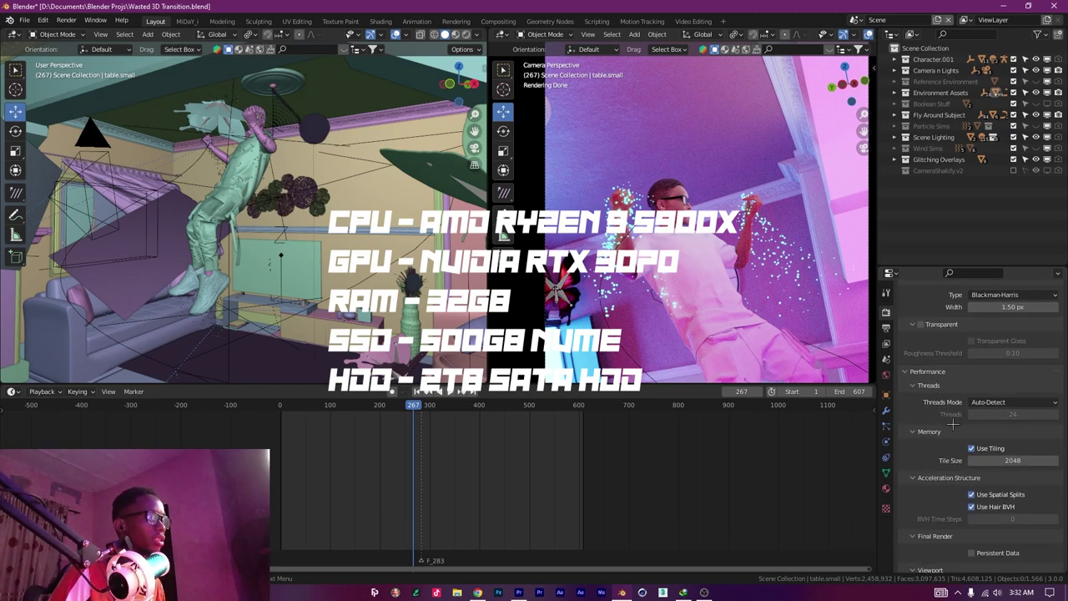
pyautogui.scroll(-2, 940, 463)
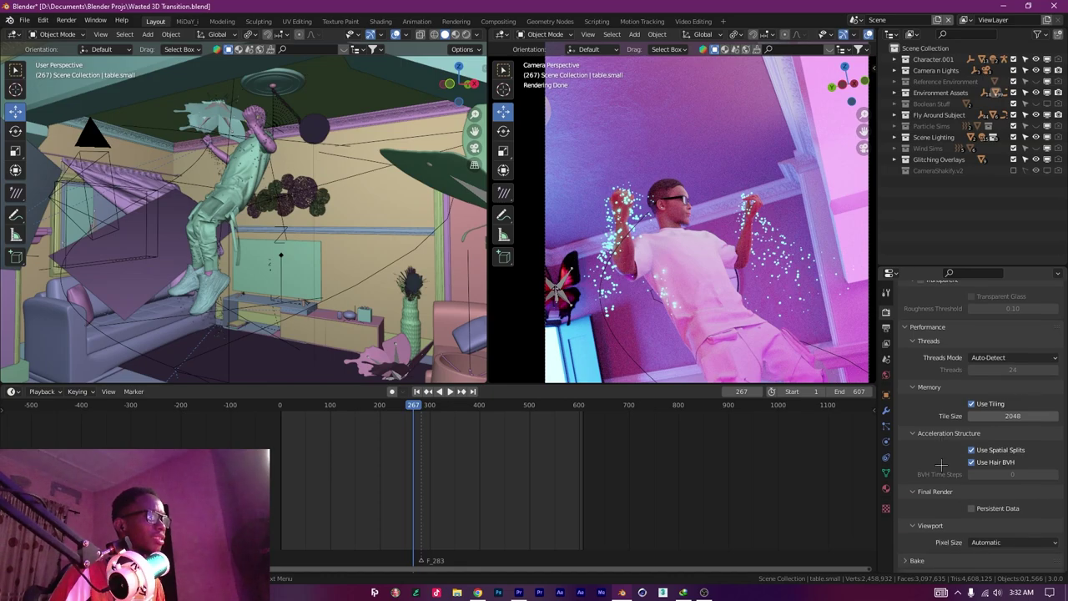
pyautogui.scroll(-1, 940, 464)
# Review the Bake, Grease Pencil, Freestyle and Color Management settings, and return to the render engine and sampling options.
pyautogui.click(903, 520)
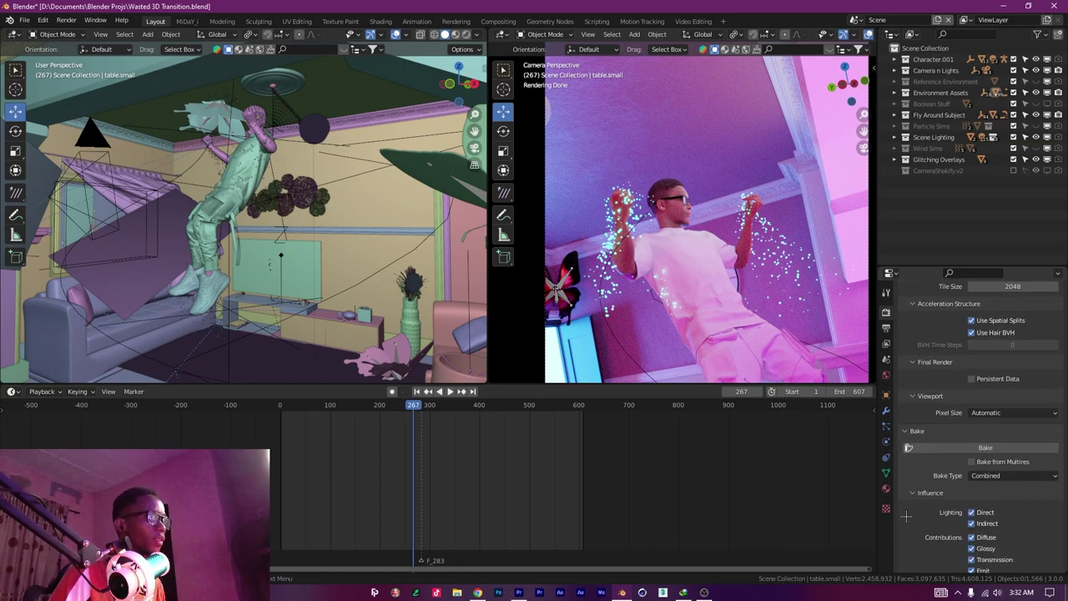
pyautogui.scroll(-6, 903, 526)
pyautogui.scroll(-1, 910, 525)
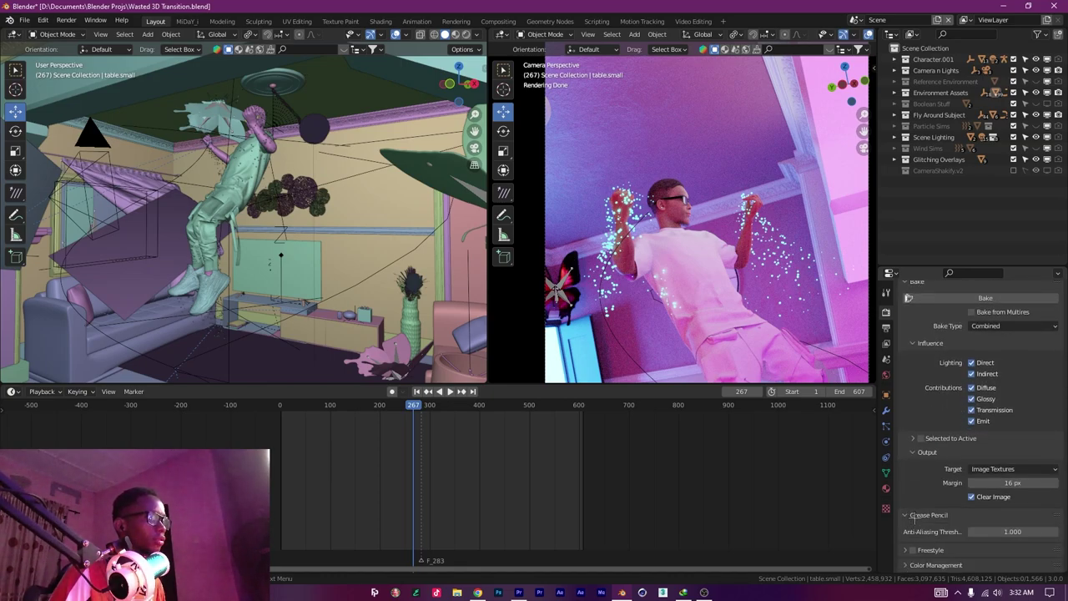
pyautogui.click(903, 549)
pyautogui.scroll(-2, 913, 525)
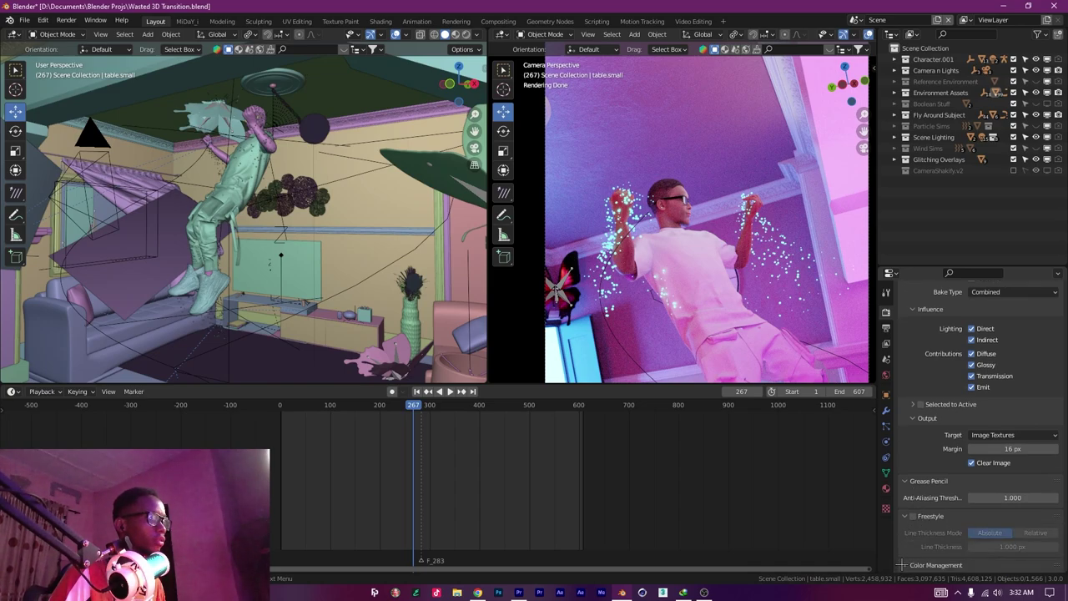
pyautogui.click(901, 564)
pyautogui.scroll(-5, 924, 494)
pyautogui.scroll(20, 924, 494)
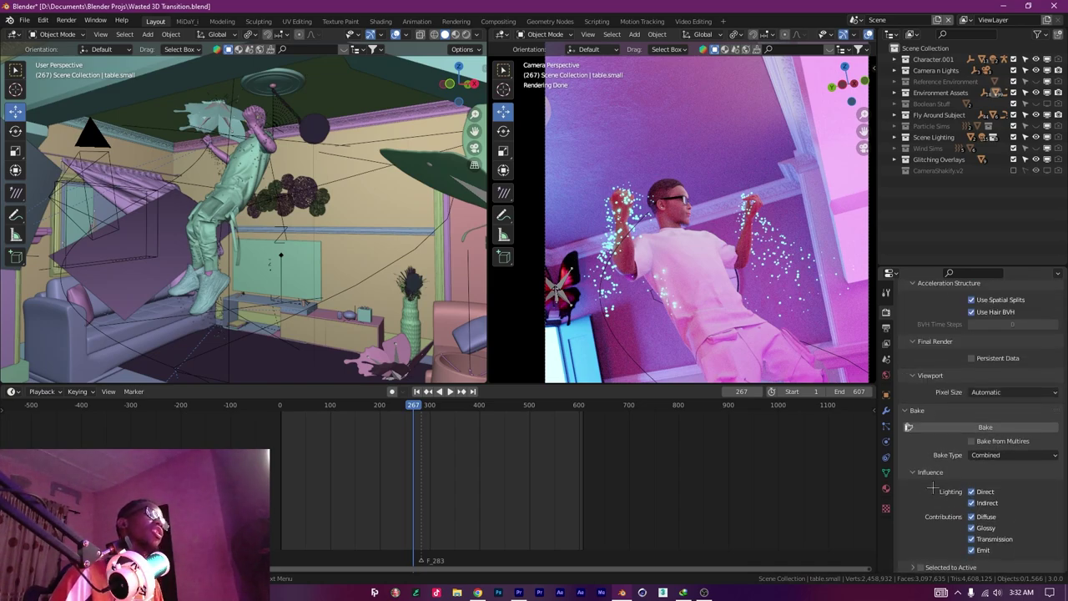
pyautogui.scroll(15, 922, 493)
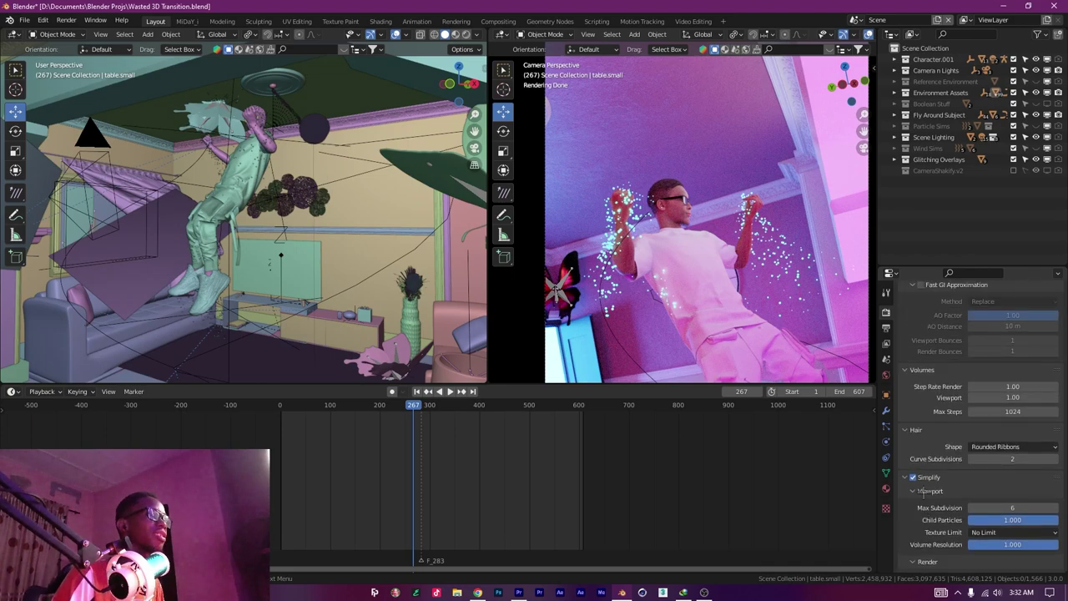
pyautogui.scroll(15, 922, 494)
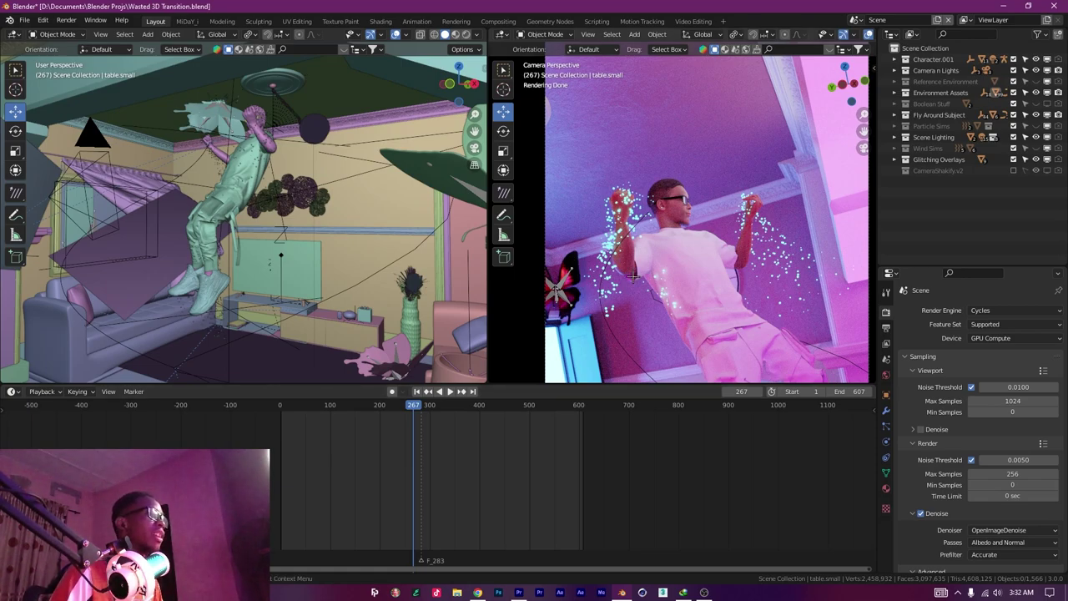
# Open the scene's output properties, expand the frame range, and set the PNG output compression to 0%.
pyautogui.scroll(-5, 633, 275)
pyautogui.click(886, 327)
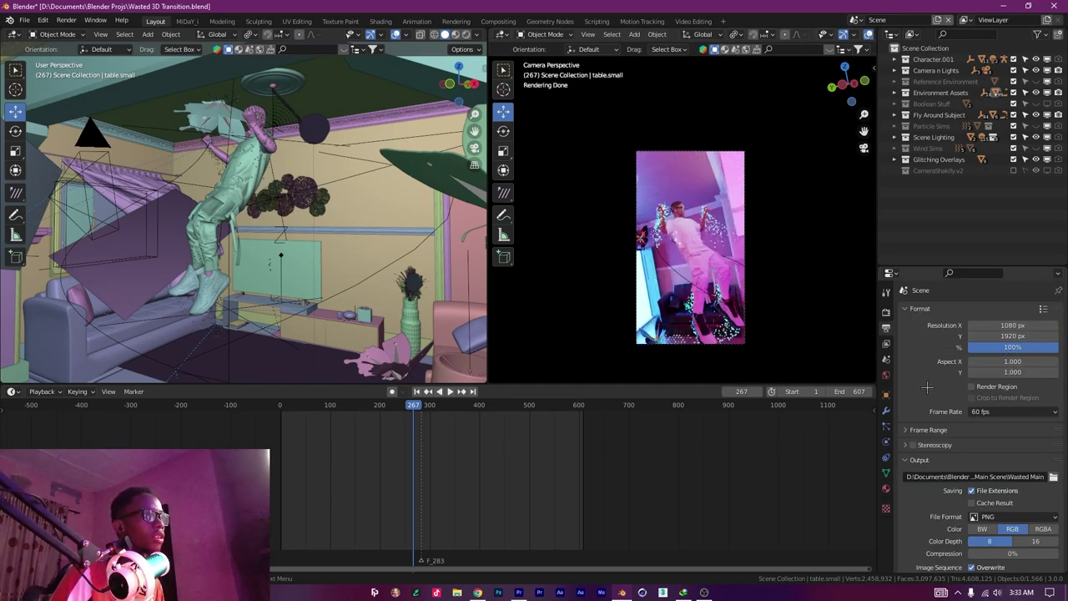
pyautogui.click(922, 429)
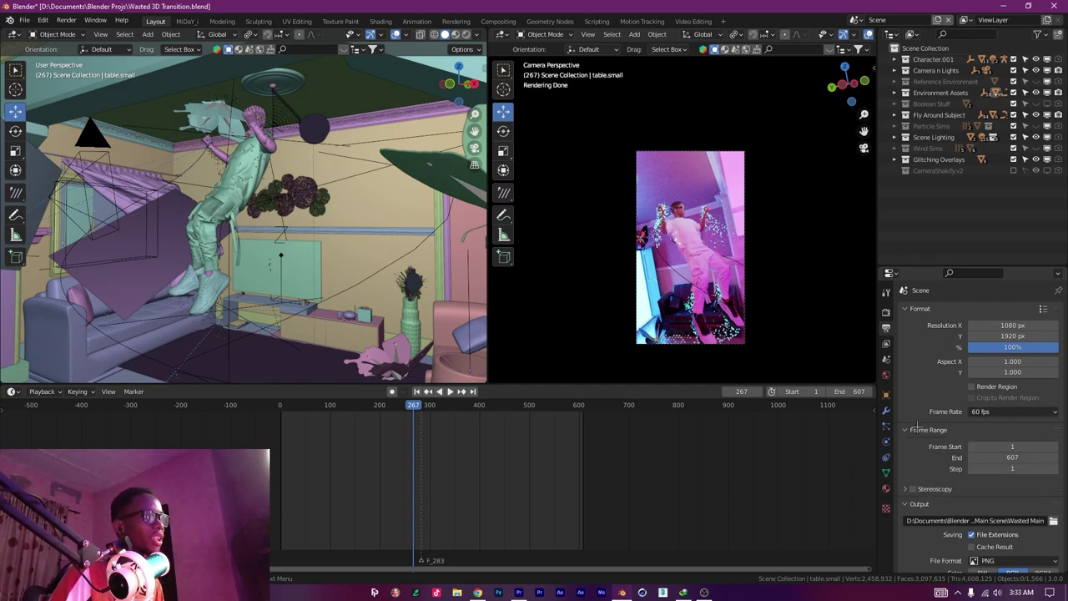
pyautogui.scroll(-3, 918, 417)
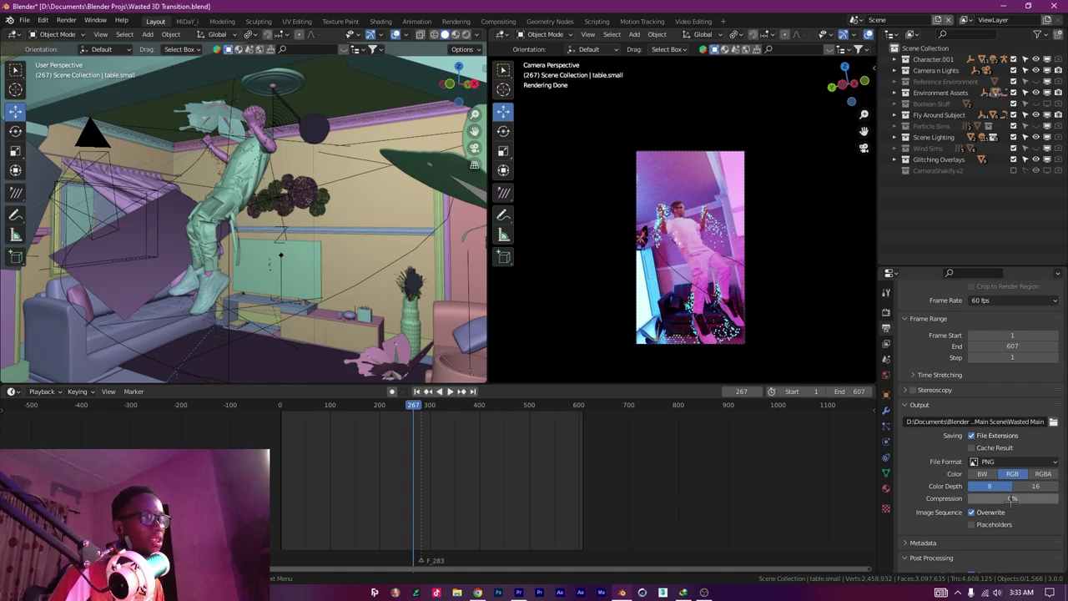
pyautogui.moveTo(1013, 498); pyautogui.dragTo(951, 498)
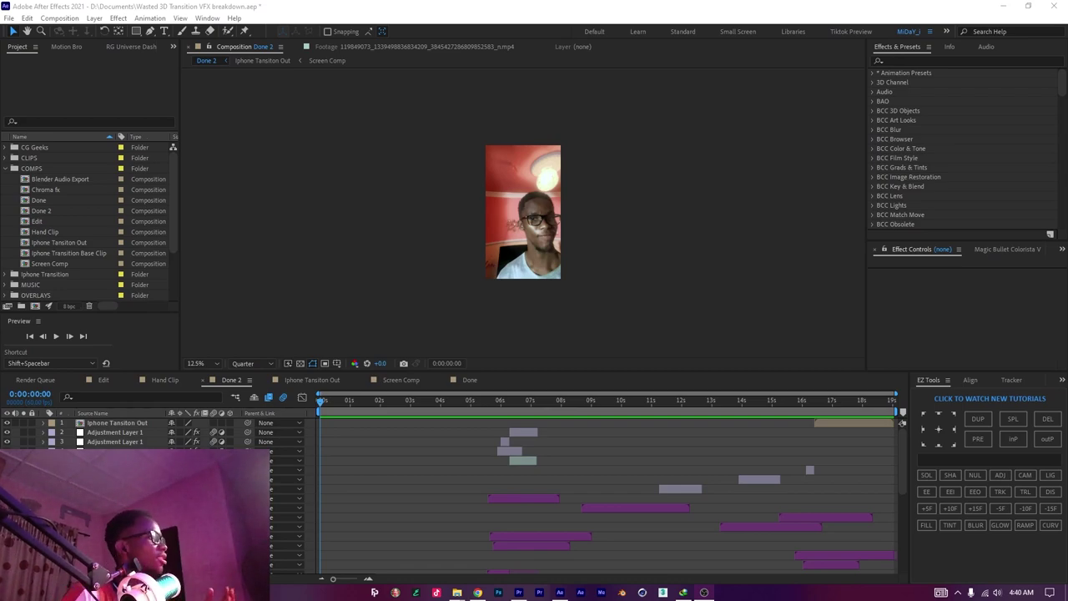
# Switch to After Effects, play the Done 2 composition and enlarge its preview to 25%.
pyautogui.click(416, 465)
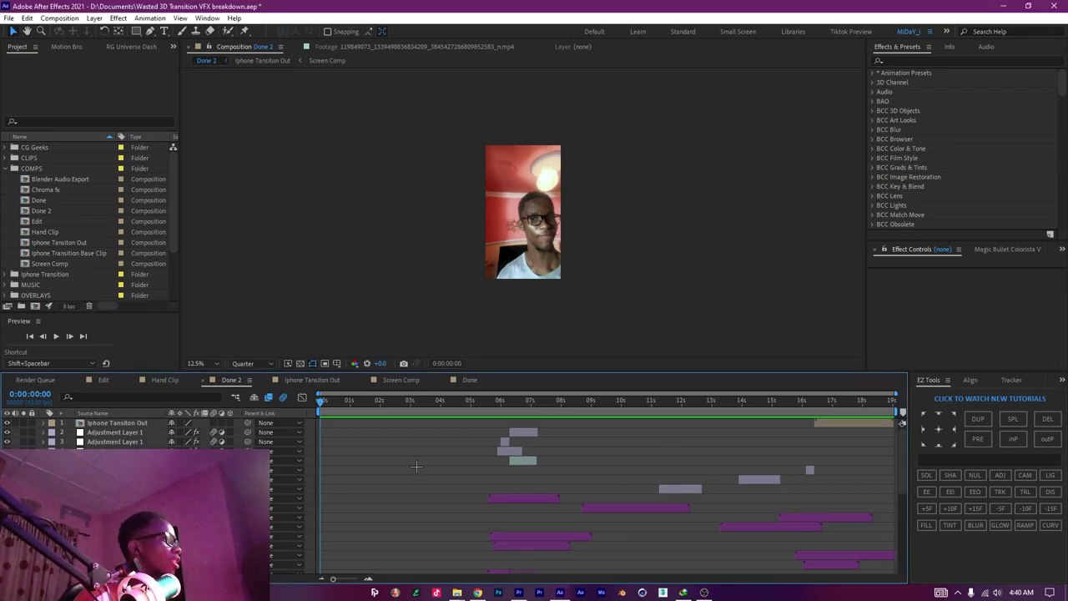
pyautogui.press('space')
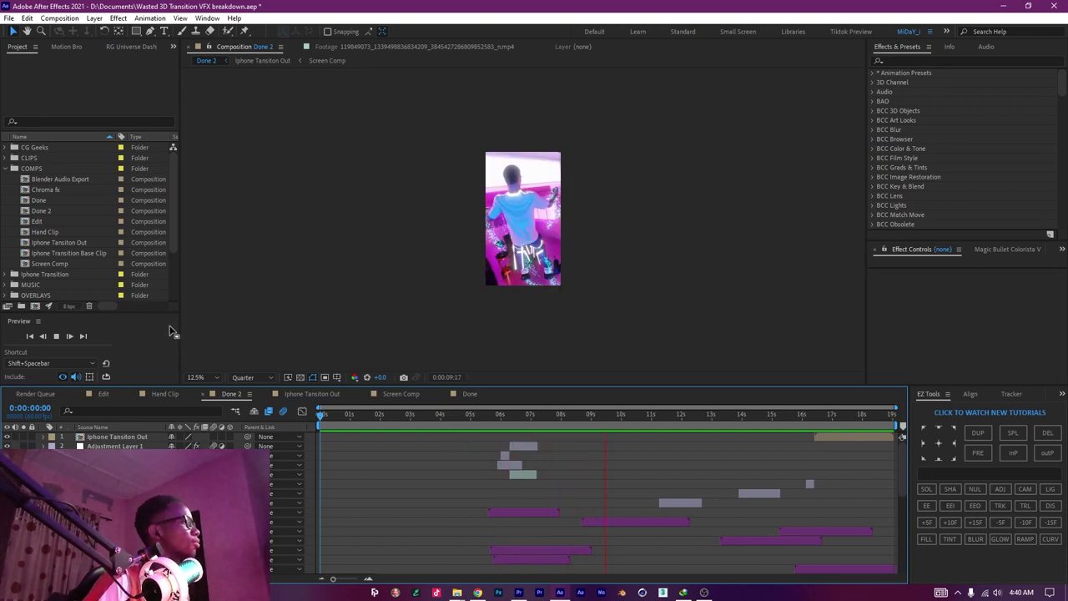
pyautogui.press('.')
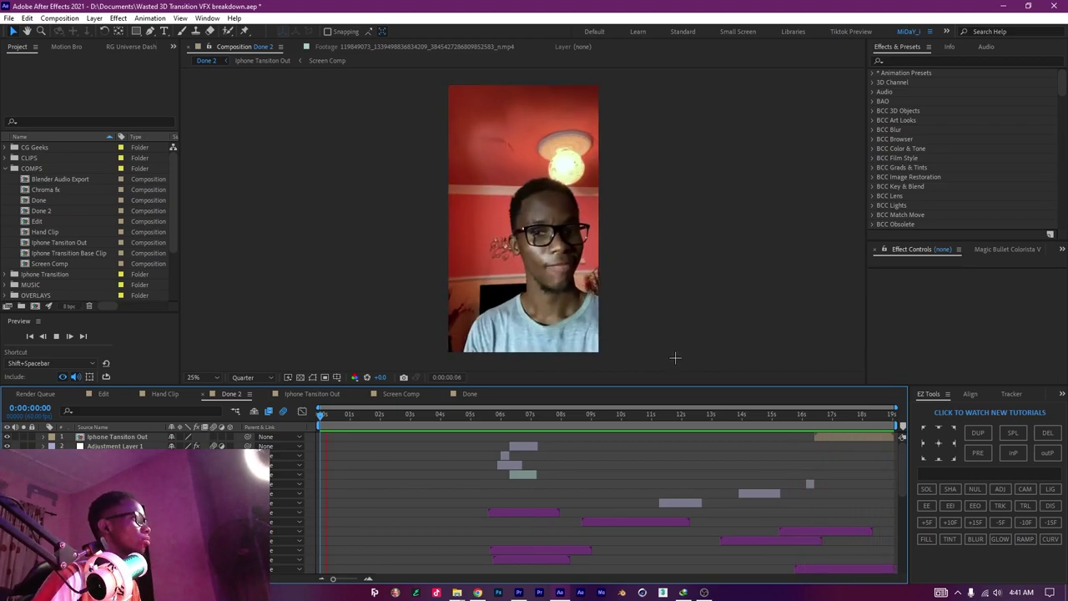
# Inspect the opening clips IMG_4652.MOV and IMG_4654.MOV in the Done 2 timeline, scrubbing to 0:00:04:32.
pyautogui.scroll(-4, 567, 448)
pyautogui.scroll(-3, 567, 448)
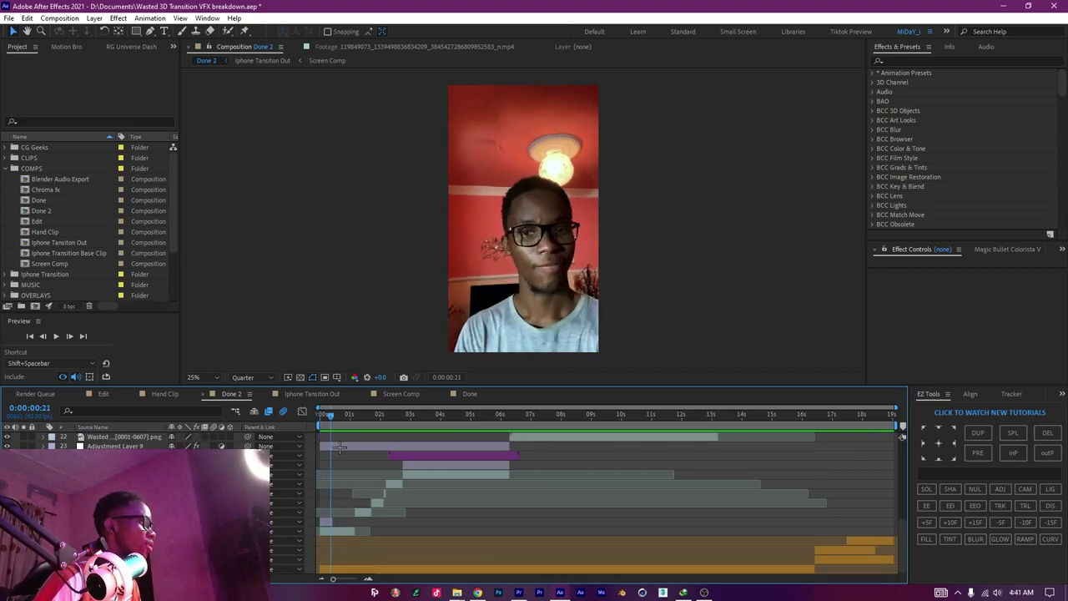
pyautogui.click(347, 529)
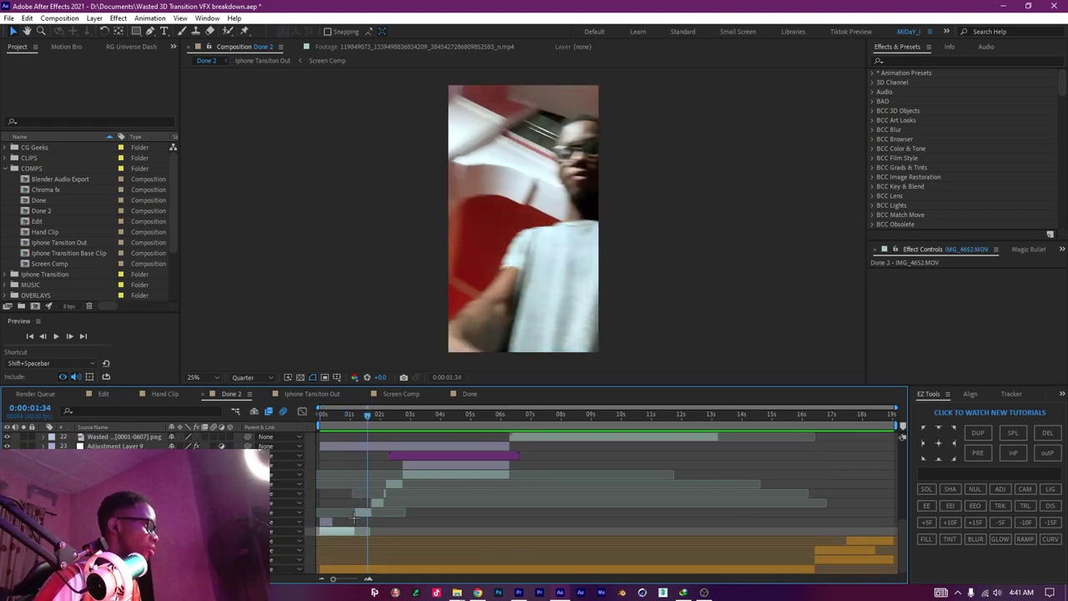
pyautogui.click(358, 513)
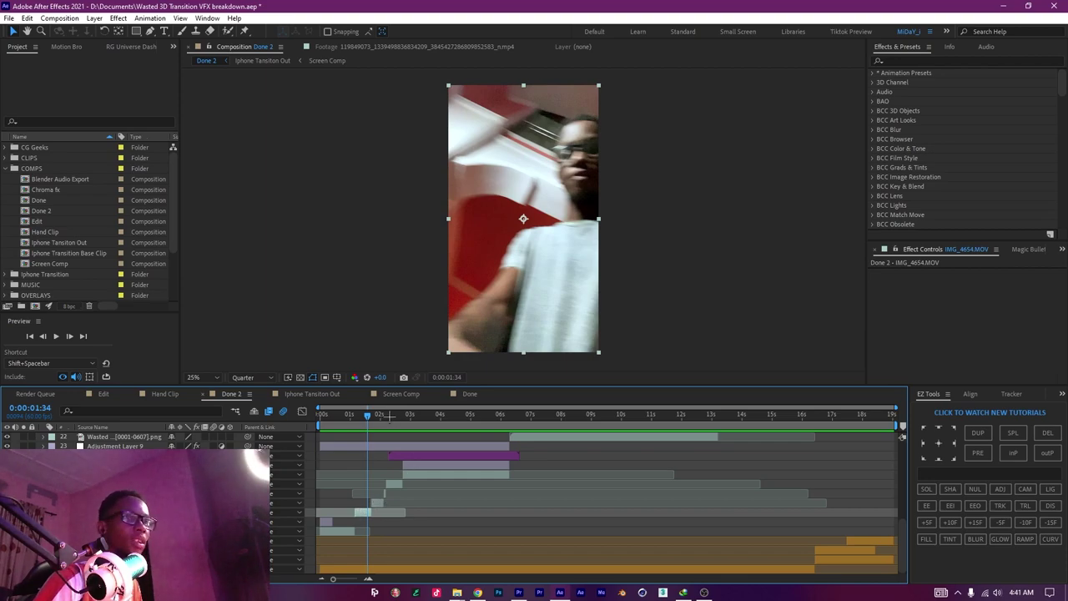
pyautogui.moveTo(388, 415); pyautogui.dragTo(457, 444)
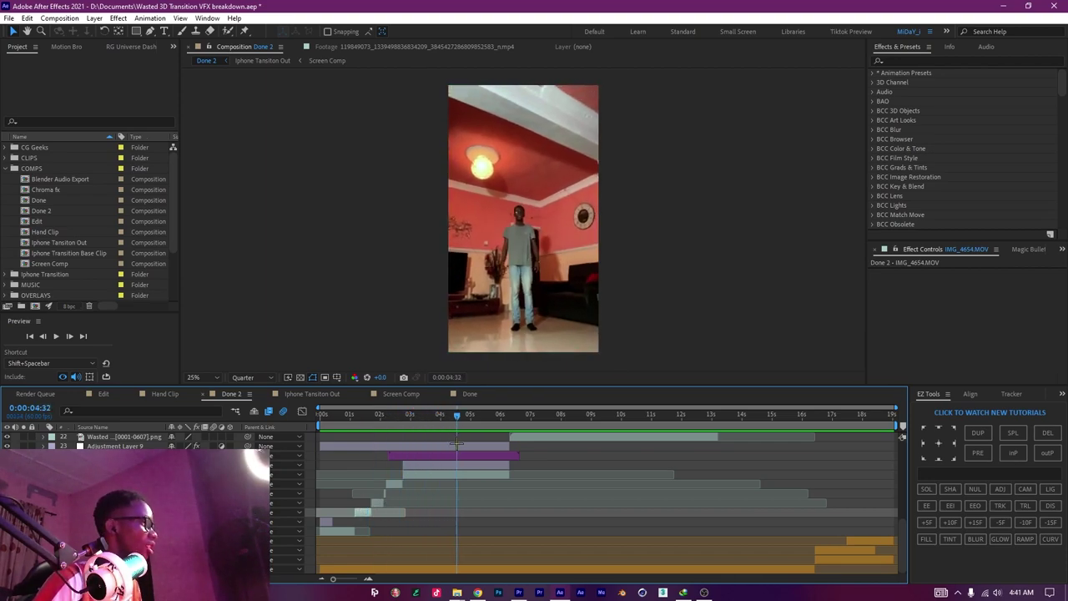
# Reveal Adjustment Layer 3's animated S_BlurMoCurves properties and preview the composition from 0:00:00:47.
pyautogui.click(457, 445)
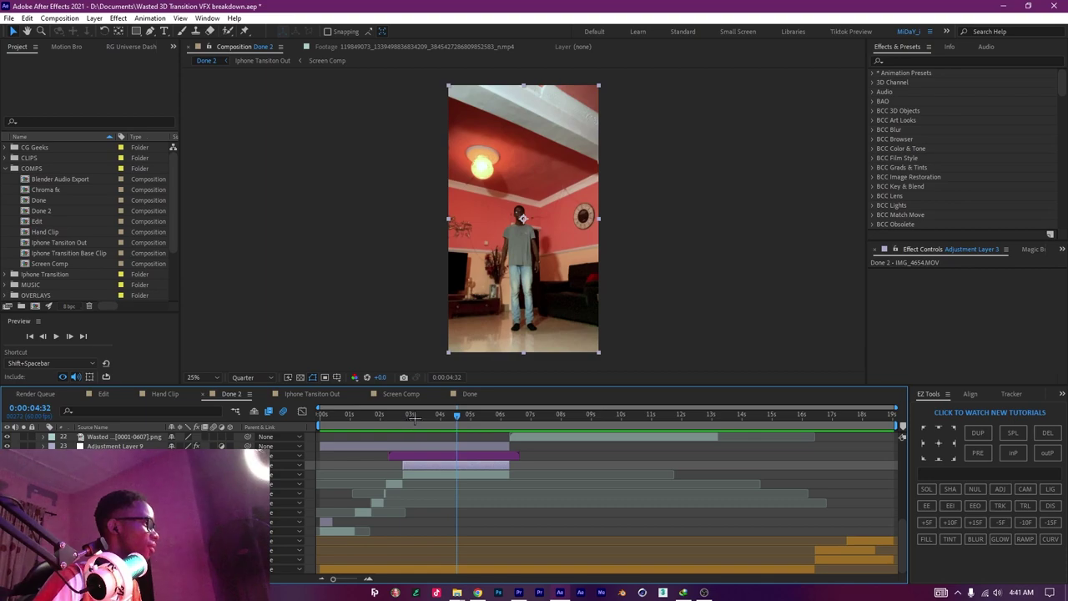
pyautogui.moveTo(402, 414); pyautogui.dragTo(344, 421)
pyautogui.press('u')
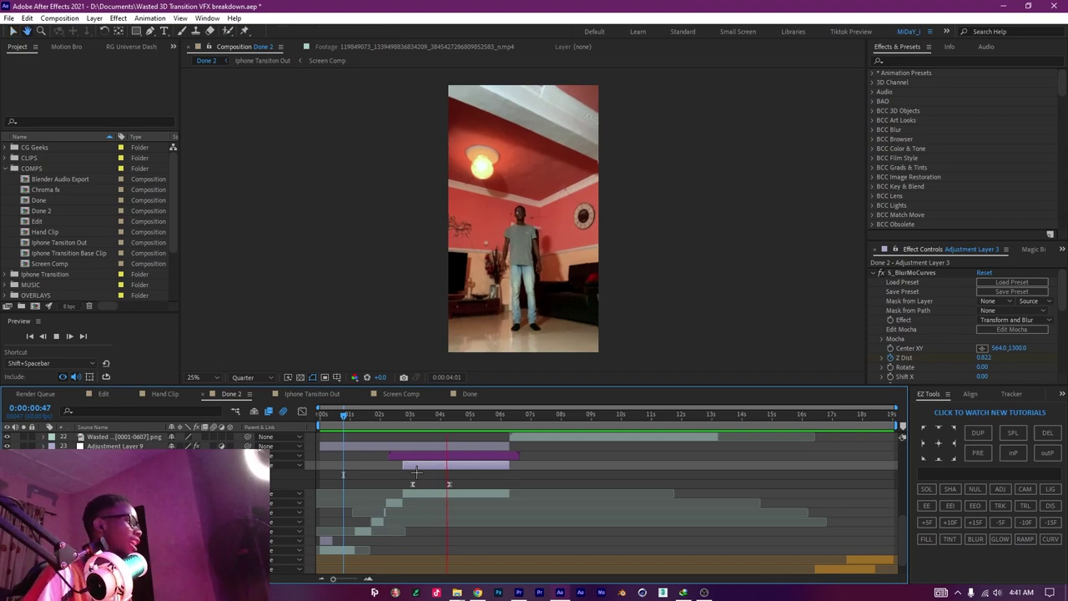
pyautogui.hotkey('shift', 'space')
# Step through the jump frame by frame up to the start of the 3D render at 0:00:06:19.
pyautogui.moveTo(447, 414); pyautogui.dragTo(488, 415)
pyautogui.scroll(2, 530, 495)
pyautogui.press('pagedown')
pyautogui.press('pagedown')
pyautogui.press('pagedown')
pyautogui.press('pagedown')
pyautogui.press('pagedown')
pyautogui.press('pagedown')
pyautogui.press('pagedown')
pyautogui.press('pagedown')
pyautogui.press('pagedown')
pyautogui.press('pagedown')
pyautogui.press('pagedown')
pyautogui.press('pagedown')
pyautogui.press('pagedown')
pyautogui.press('pagedown')
pyautogui.press('pagedown')
pyautogui.press('pagedown')
pyautogui.press('pagedown')
pyautogui.press('pagedown')
pyautogui.press('pagedown')
pyautogui.press('pagedown')
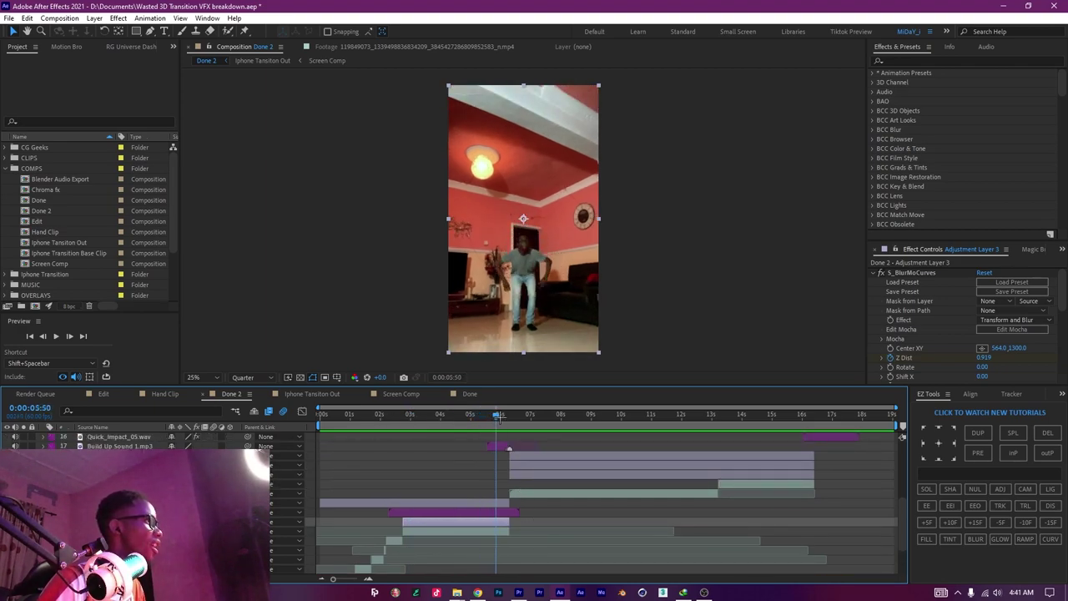
pyautogui.press('pagedown')
pyautogui.press('pagedown')
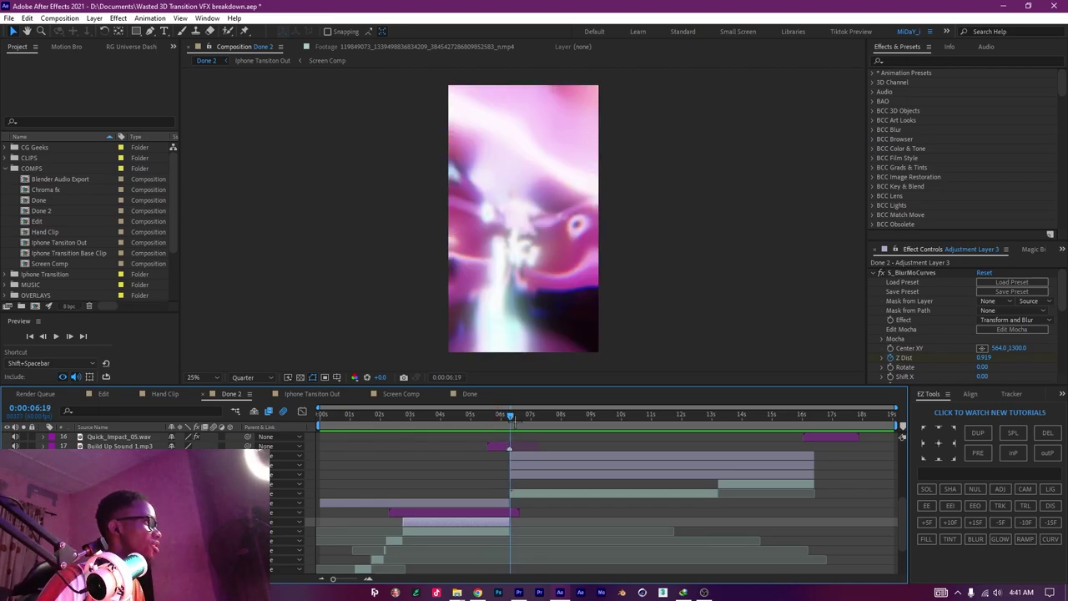
# Set the current time to 0:00:06:07 and magnify the timeline around the uppermost adjustment layers at the transition.
pyautogui.scroll(5, 542, 473)
pyautogui.moveTo(510, 415); pyautogui.dragTo(503, 416)
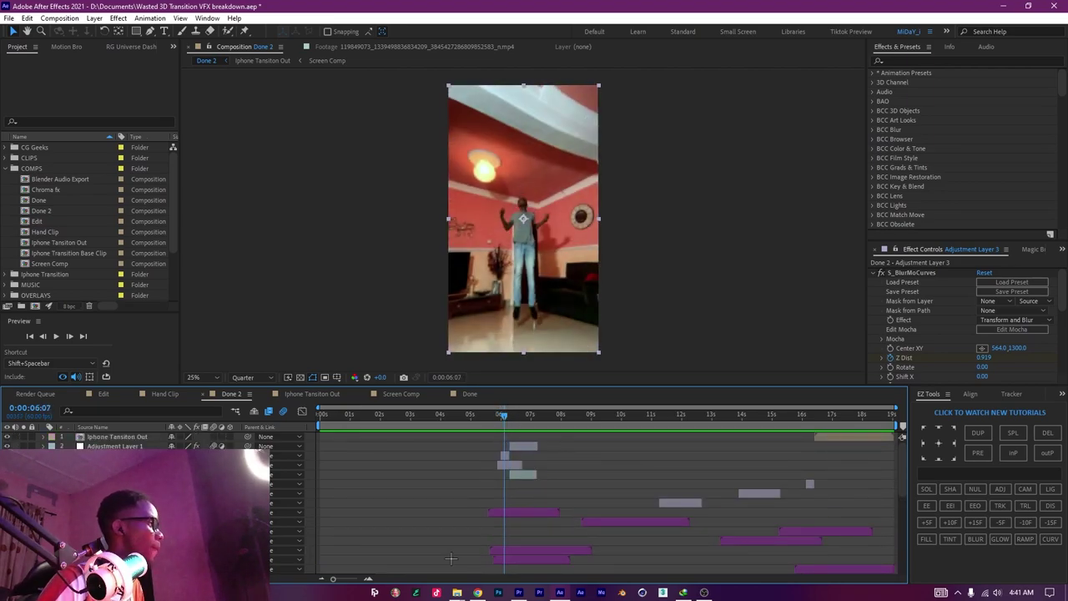
pyautogui.click(367, 577)
pyautogui.click(367, 578)
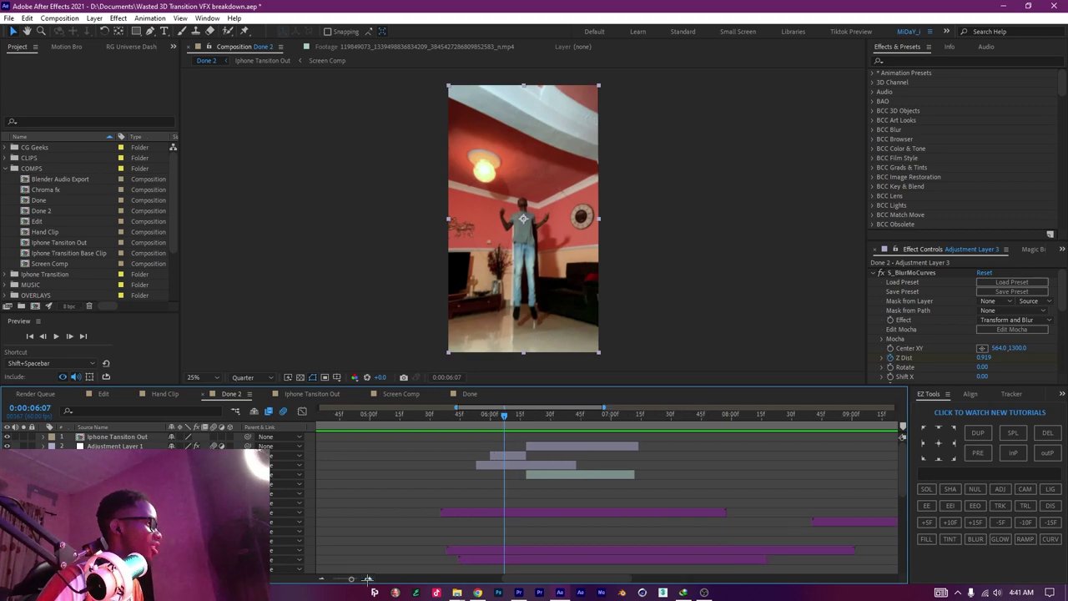
# Check the keyframes of the adjustment layer with the uni.Glow effect, scrubbing to 0:00:06:18.
pyautogui.click(512, 464)
pyautogui.press('u')
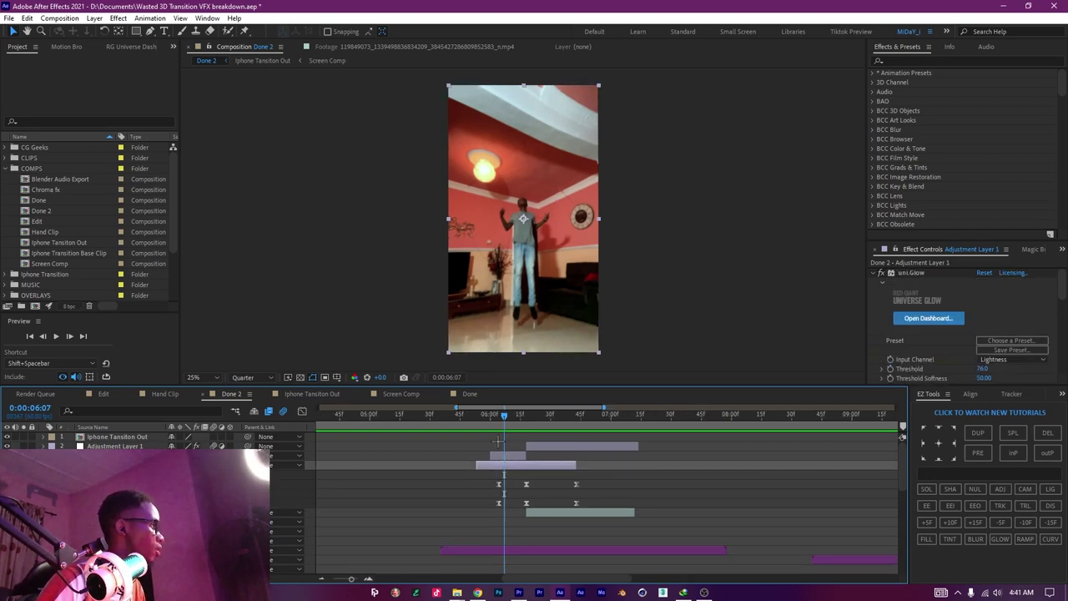
pyautogui.moveTo(504, 414); pyautogui.dragTo(526, 424)
pyautogui.press('u')
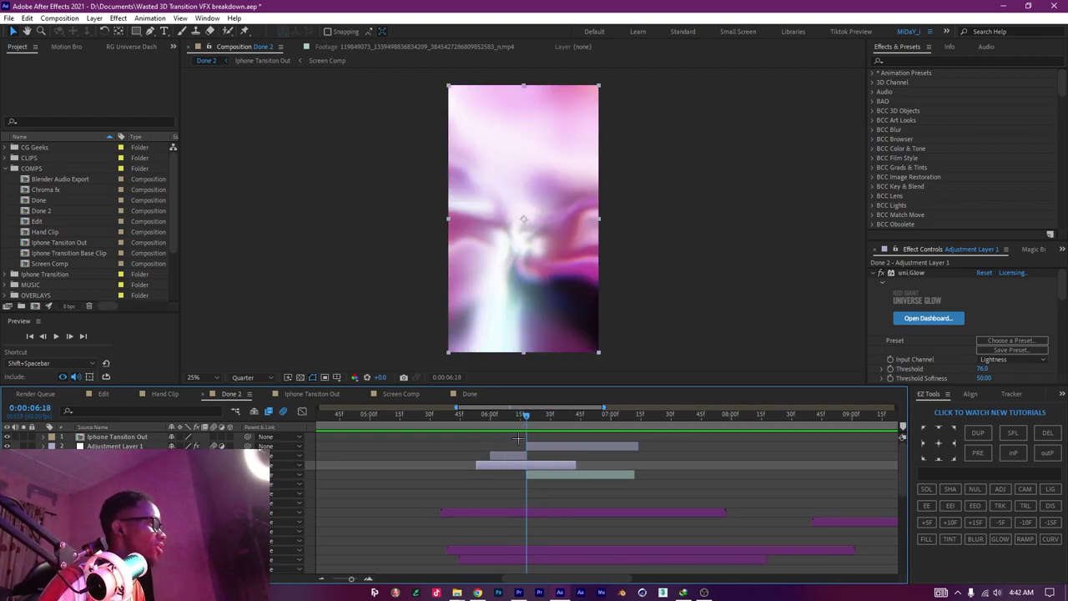
# Reveal the keyframes of the short adjustment layer before the transition and collapse its effects to list the whole stack.
pyautogui.click(511, 454)
pyautogui.press('u')
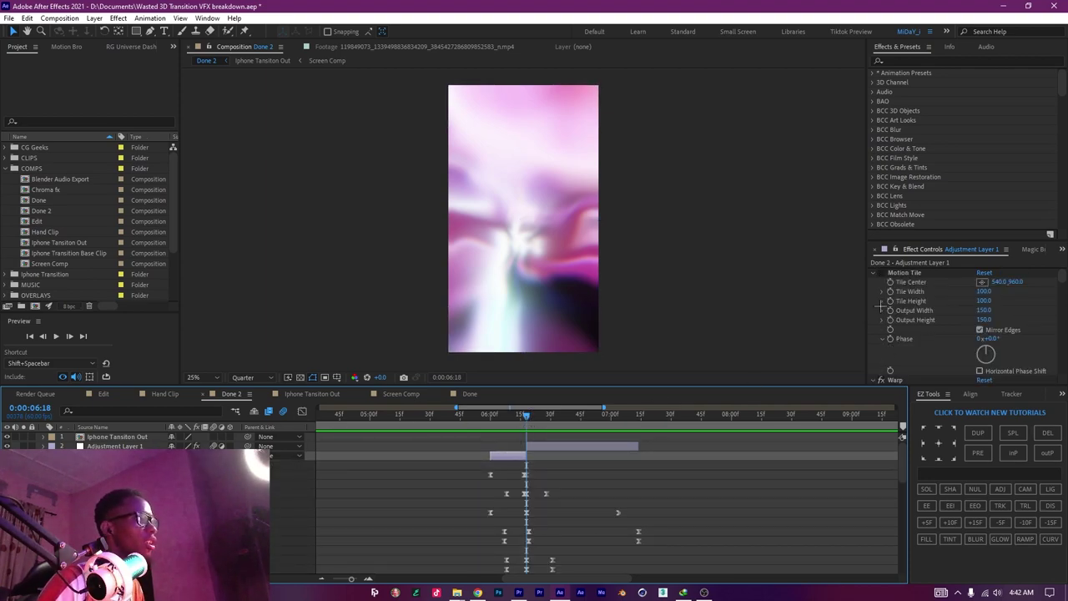
pyautogui.click(881, 275)
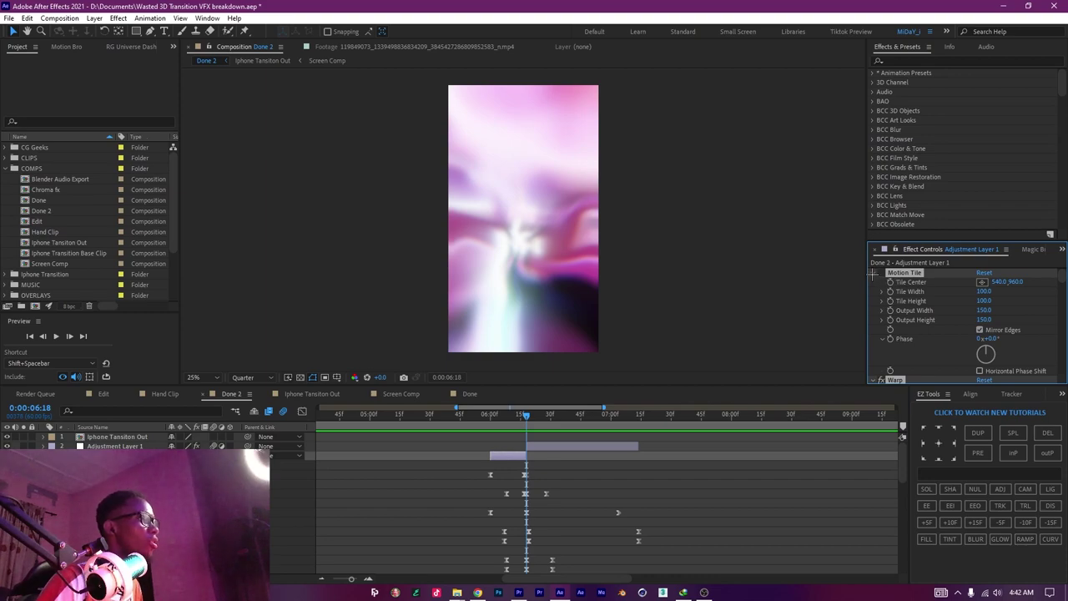
pyautogui.click(873, 274)
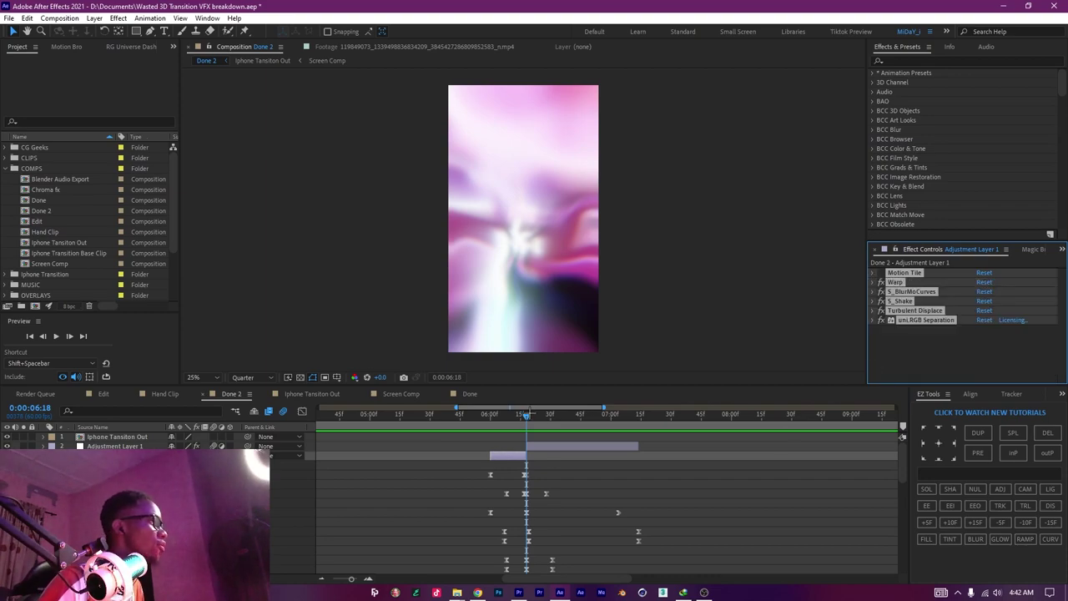
# Scrub back and forth between 0:00:06:05 and 0:00:06:19 to examine the warp and blur leading into the 3D render.
pyautogui.moveTo(526, 414); pyautogui.dragTo(513, 415)
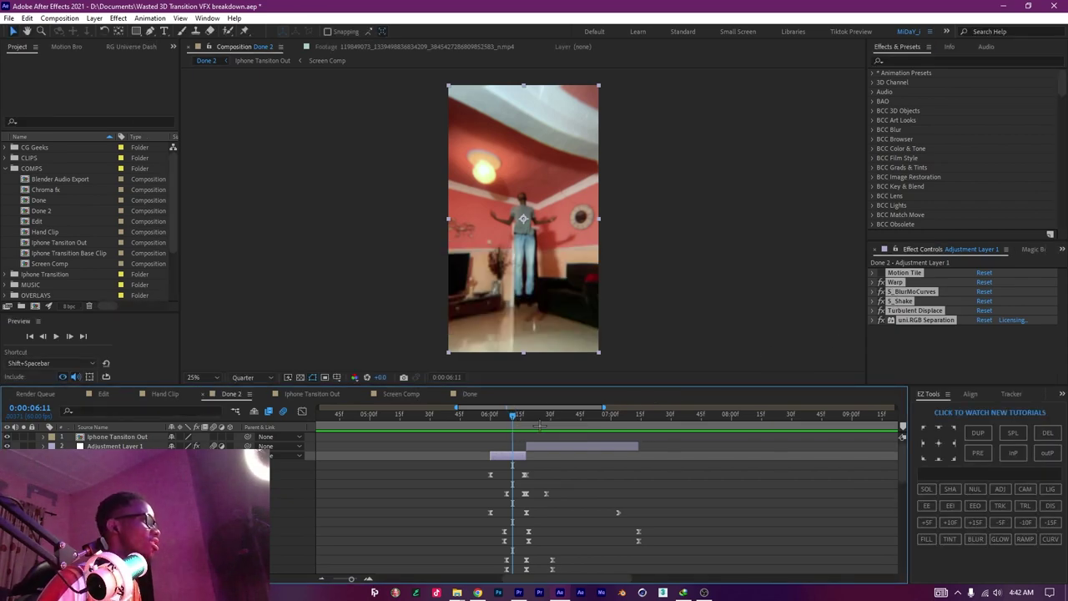
pyautogui.moveTo(514, 415)
pyautogui.mouseDown()
pyautogui.moveTo(545, 414)
pyautogui.moveTo(501, 415)
pyautogui.mouseUp()
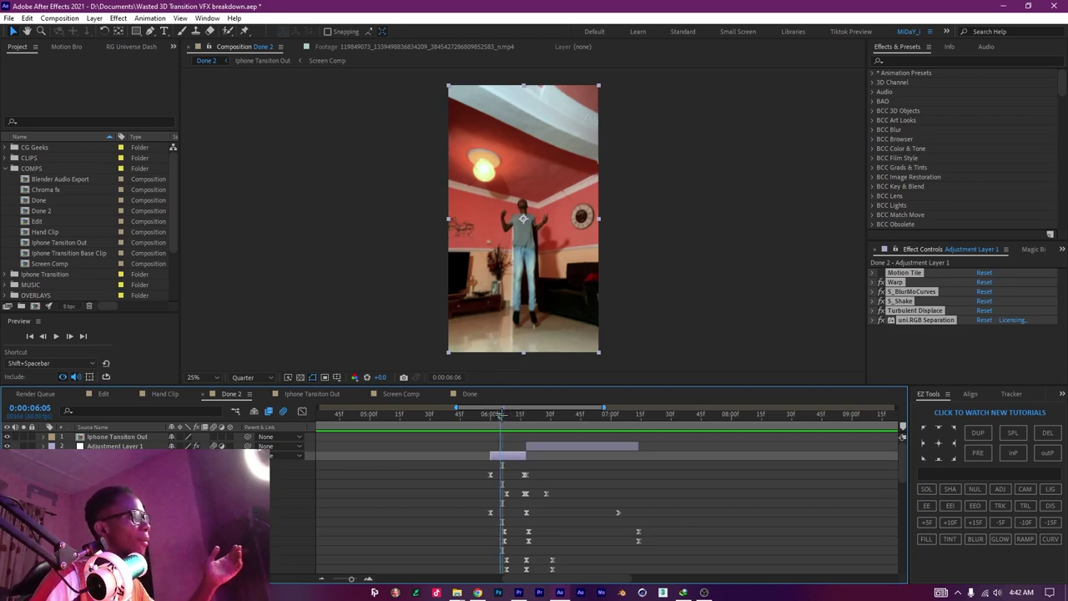
pyautogui.moveTo(501, 415); pyautogui.dragTo(523, 415)
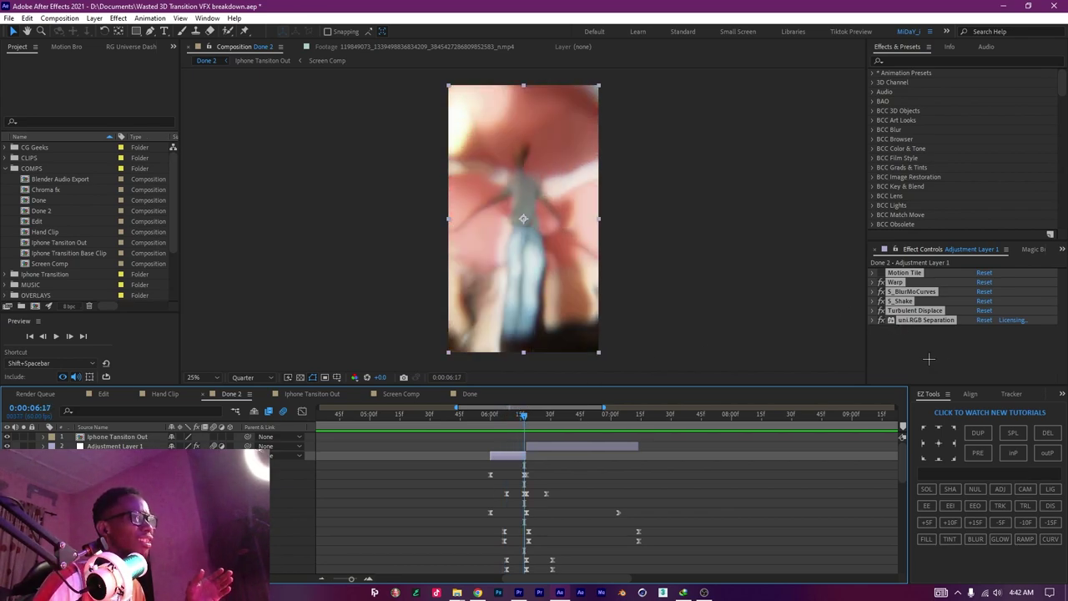
pyautogui.moveTo(532, 417)
pyautogui.mouseDown()
pyautogui.moveTo(509, 415)
pyautogui.moveTo(527, 414)
pyautogui.mouseUp()
pyautogui.moveTo(515, 416); pyautogui.dragTo(510, 417)
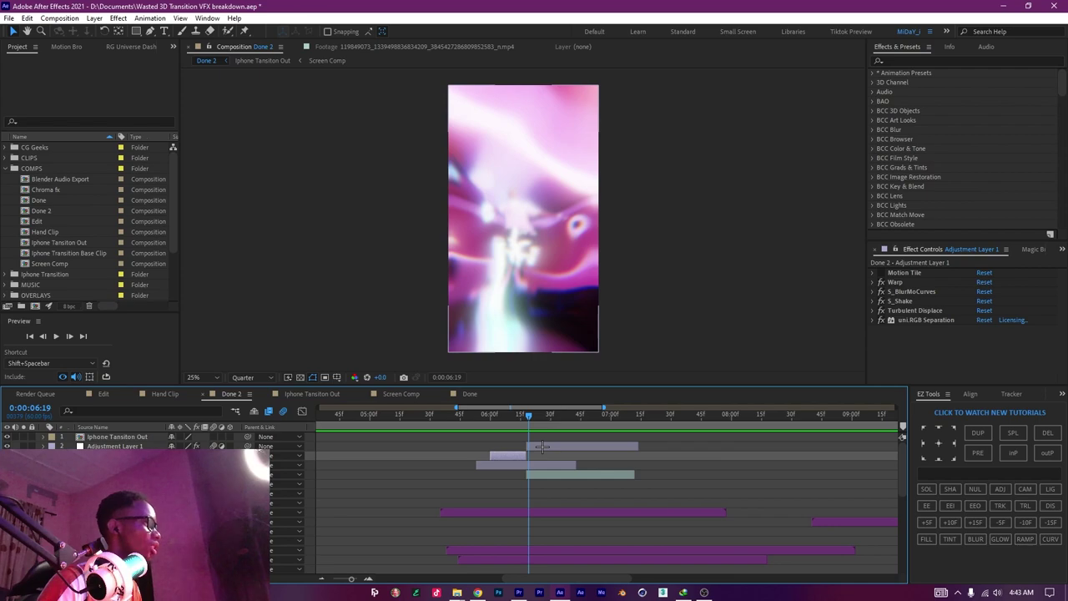
# Examine the keyframes and collapsed effect stack of the uppermost Adjustment Layer 1, previewing the animation from 0:00:06:19.
pyautogui.click(543, 445)
pyautogui.press('u')
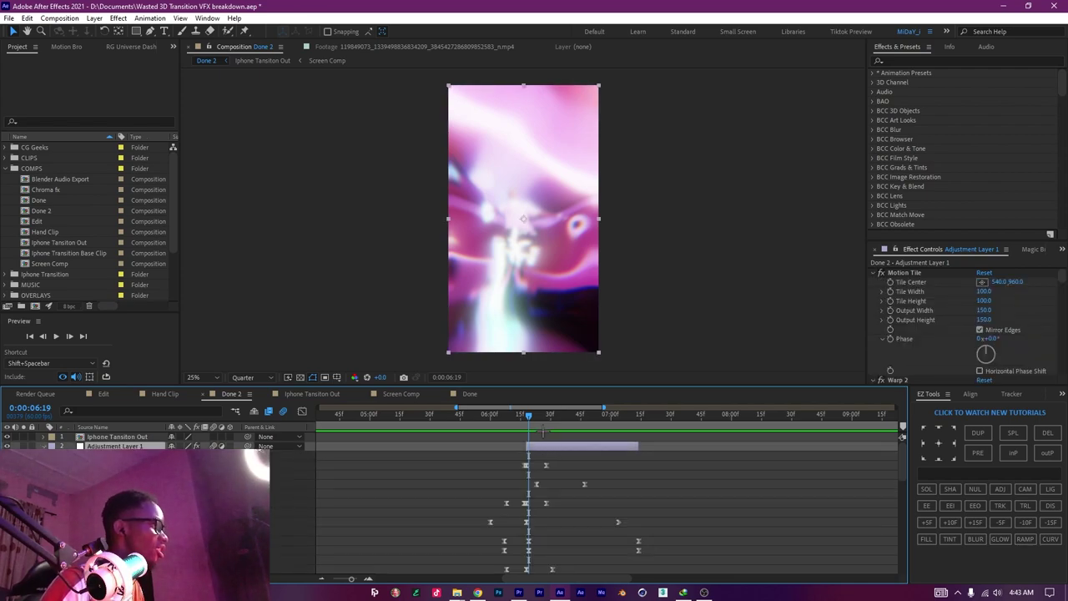
pyautogui.moveTo(530, 423); pyautogui.dragTo(527, 421)
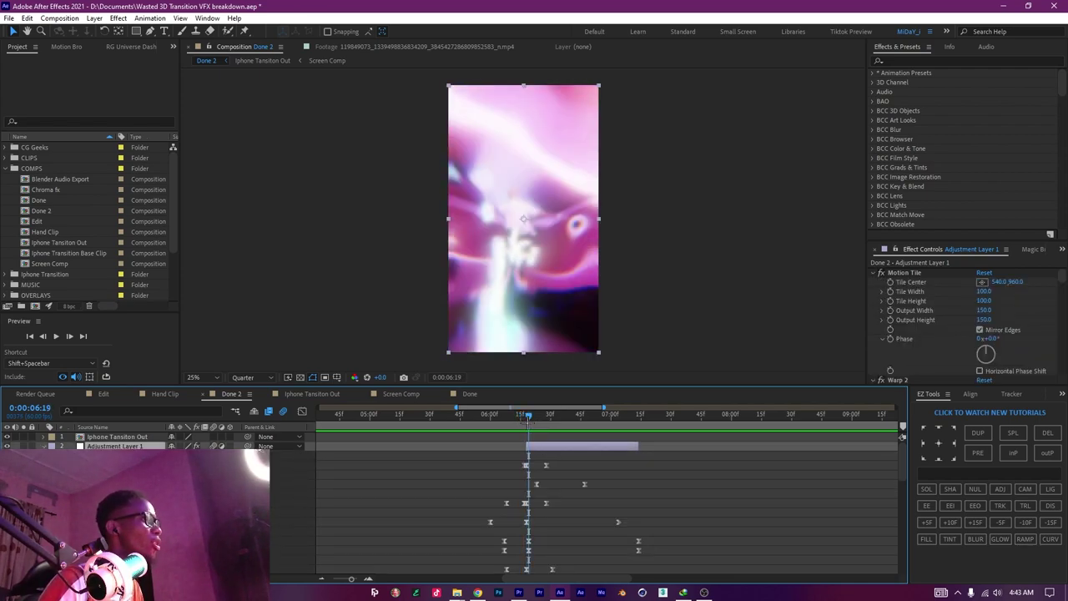
pyautogui.click(898, 274)
pyautogui.hotkey('ctrl', 'a')
pyautogui.click(872, 273)
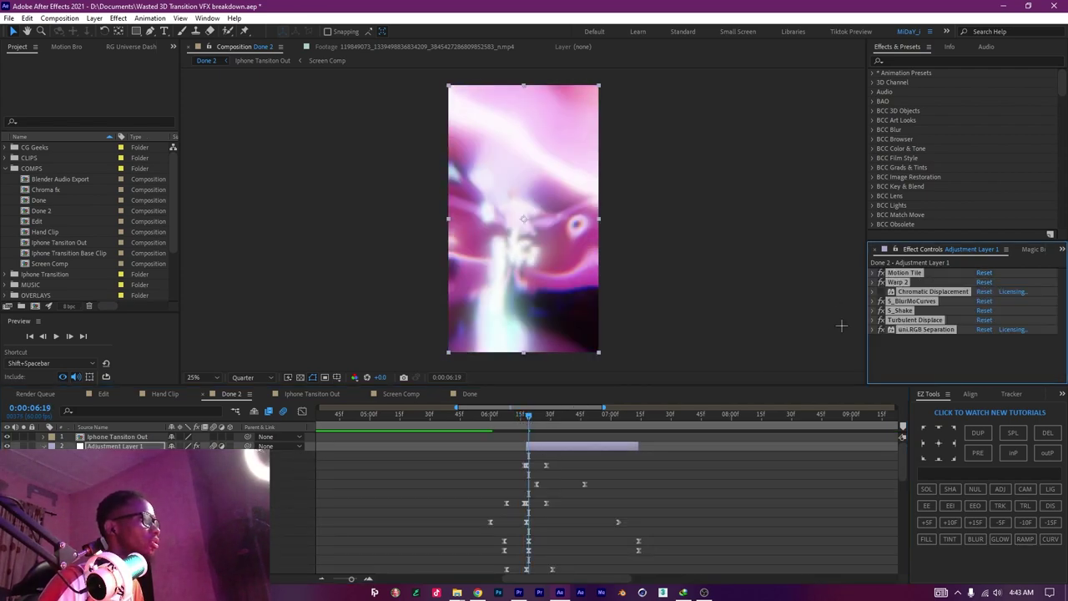
pyautogui.press('space')
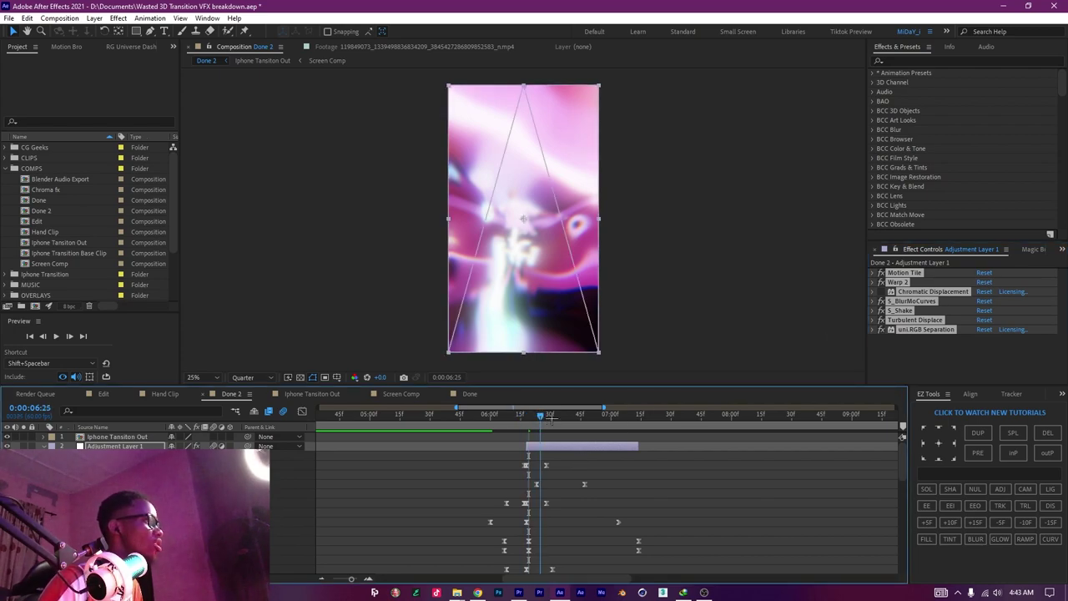
pyautogui.click(42, 445)
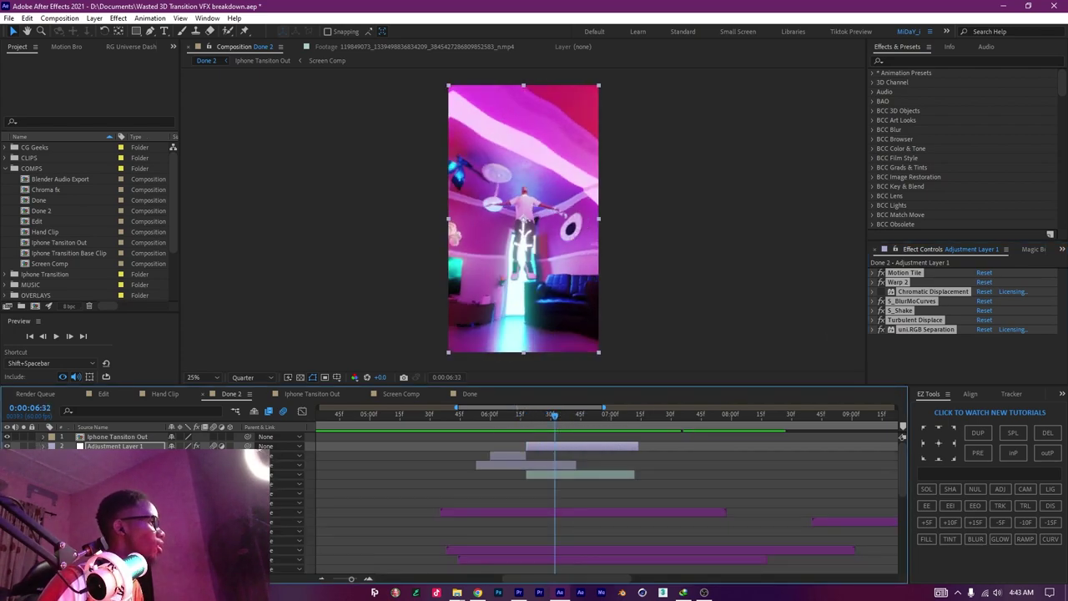
# Preview the complete transition from 0:00:05:41 to 0:00:07:24.
pyautogui.moveTo(548, 420); pyautogui.dragTo(526, 418)
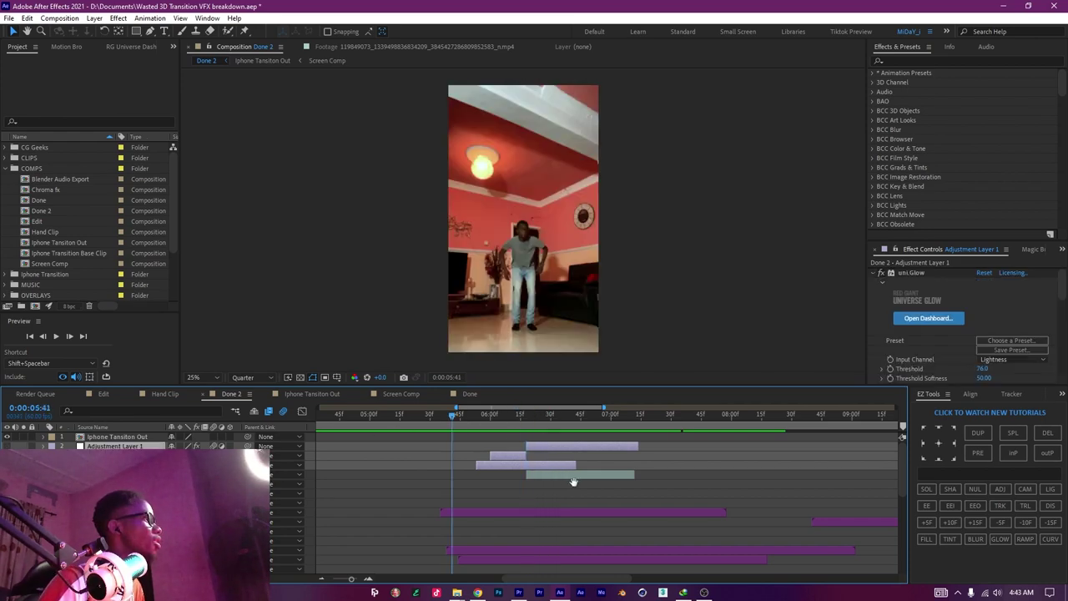
pyautogui.press('space')
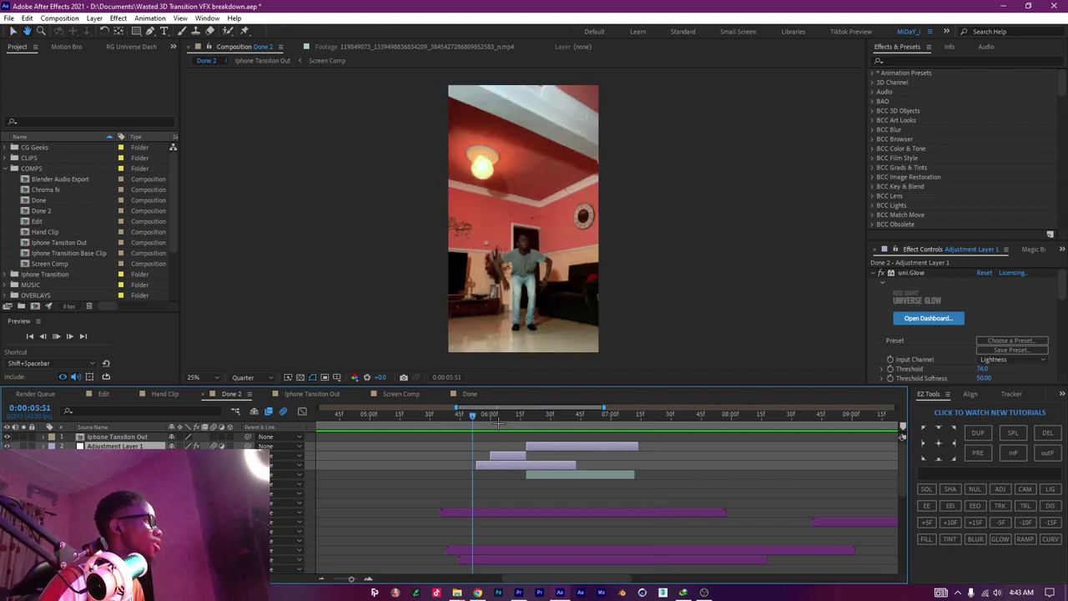
pyautogui.press('space')
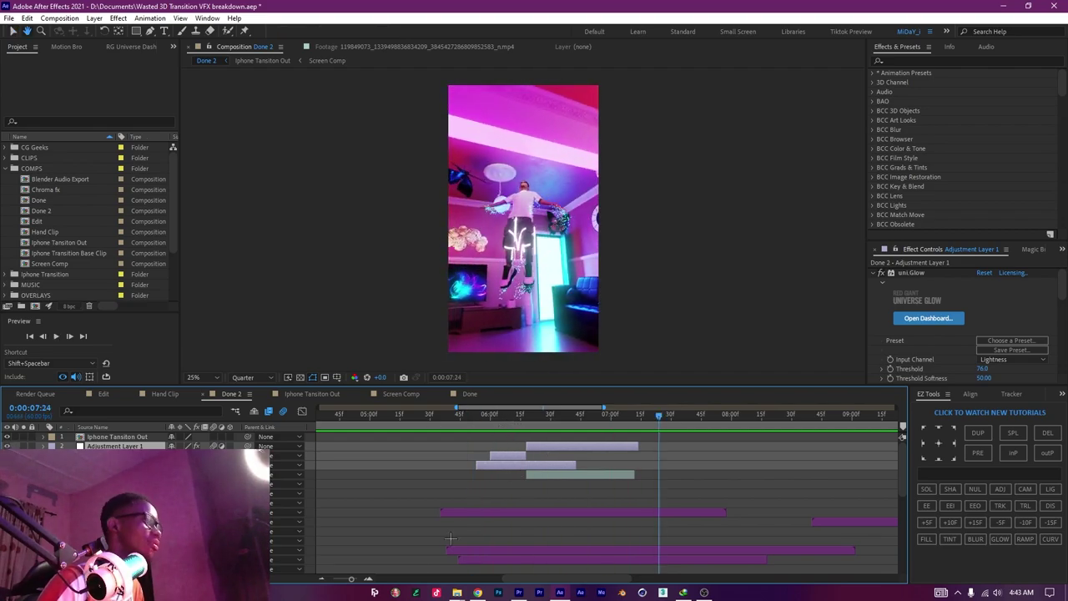
# Show the composition's full duration and reveal the keyframes of the Adjustment Layer 5 that starts near 0:00:11:08.
pyautogui.click(323, 577)
pyautogui.click(323, 577)
pyautogui.click(324, 578)
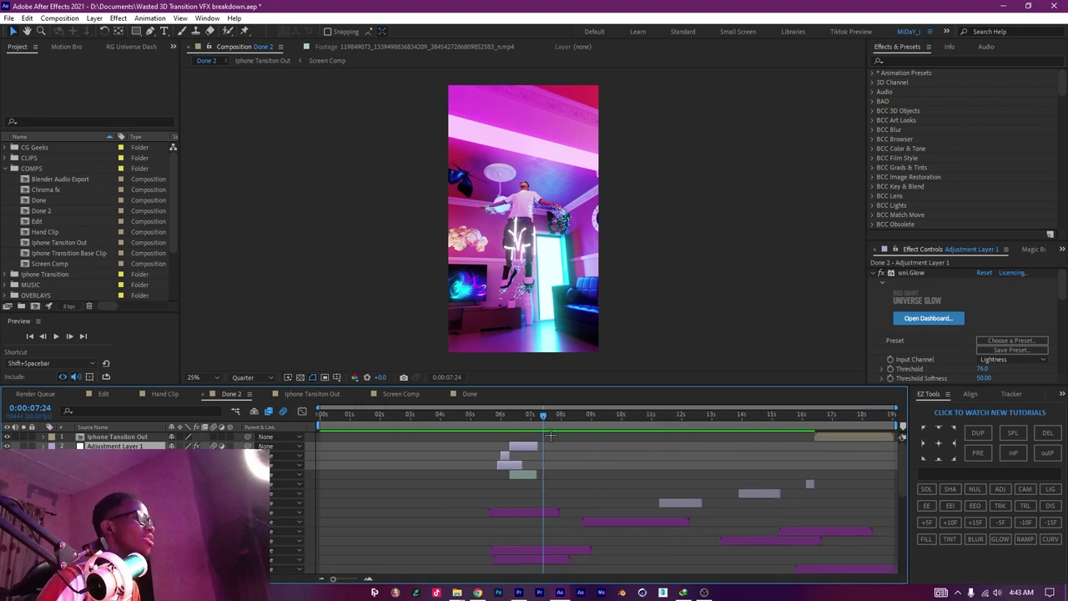
pyautogui.click(595, 486)
pyautogui.moveTo(552, 414); pyautogui.dragTo(508, 414)
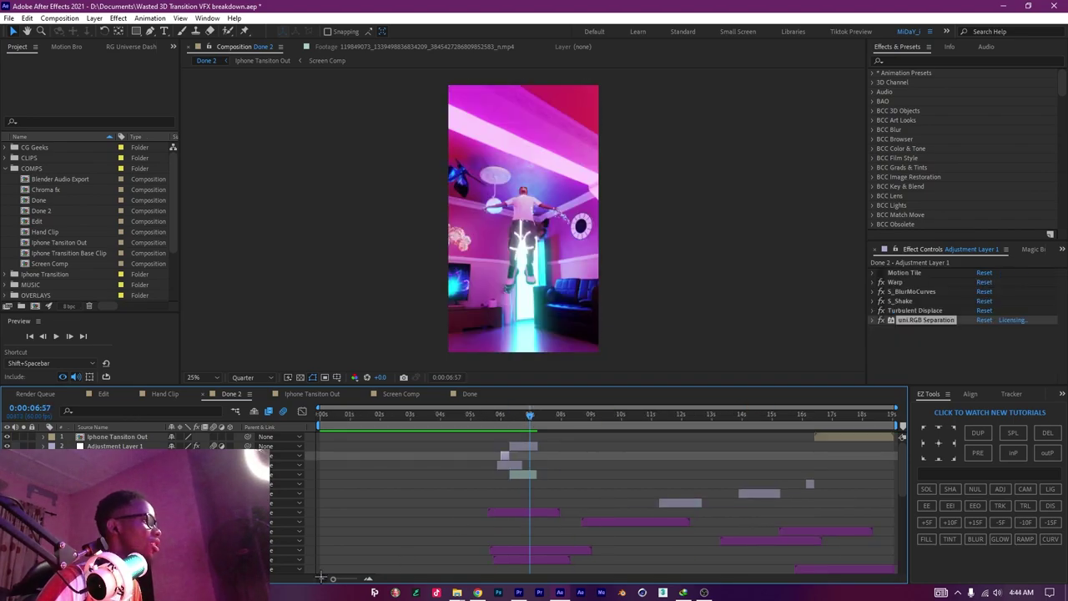
pyautogui.scroll(-3, 551, 467)
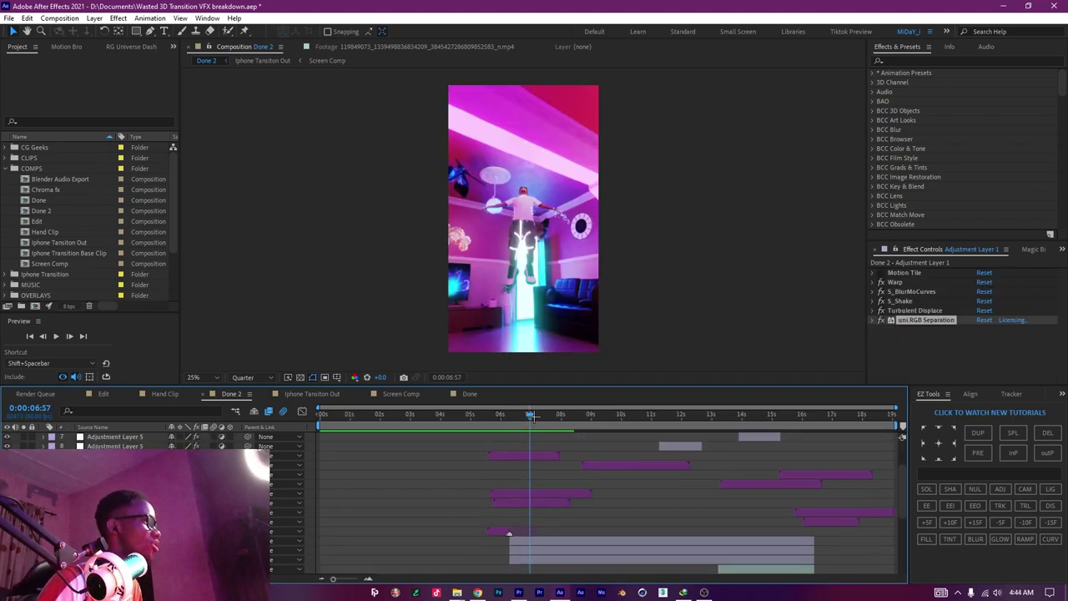
pyautogui.moveTo(531, 414); pyautogui.dragTo(655, 417)
pyautogui.click(672, 445)
pyautogui.press('u')
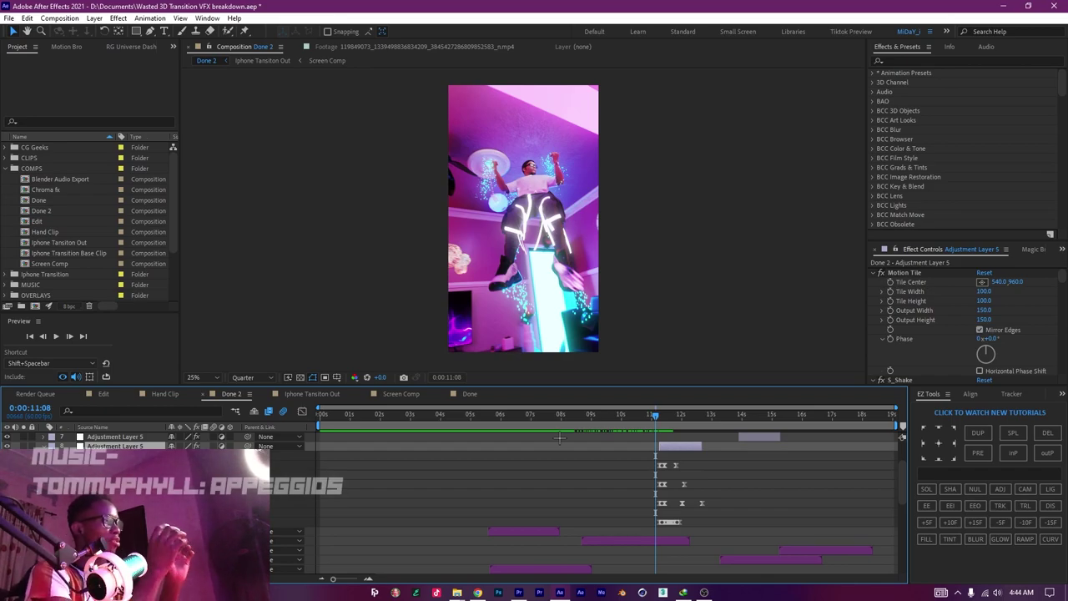
# Preview the shake animation on this Adjustment Layer 5 from 0:00:10:01 to 0:00:12:03.
pyautogui.press('space')
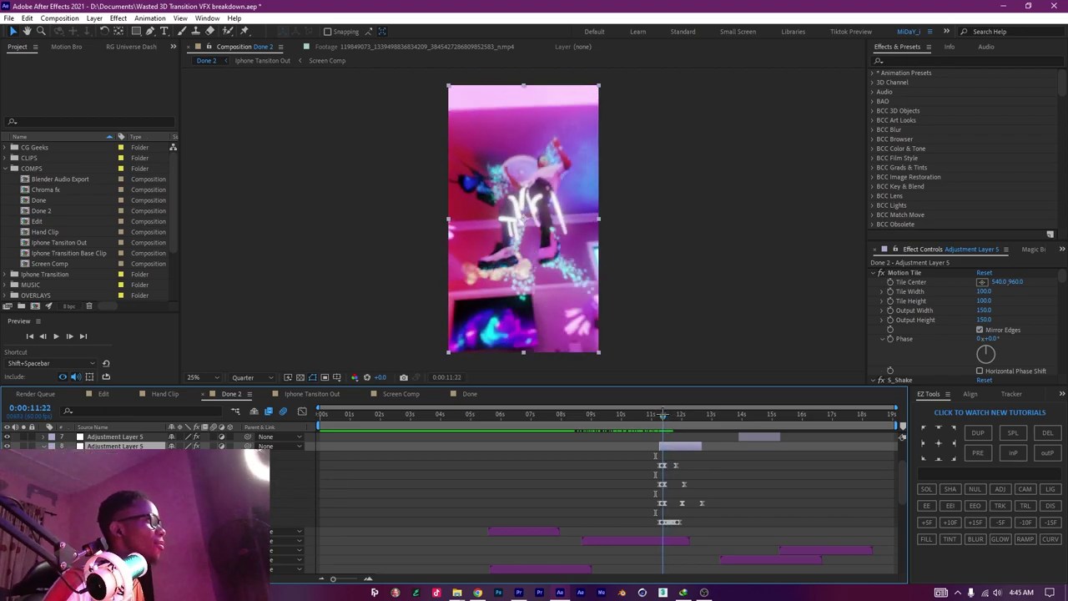
pyautogui.moveTo(670, 410); pyautogui.dragTo(621, 414)
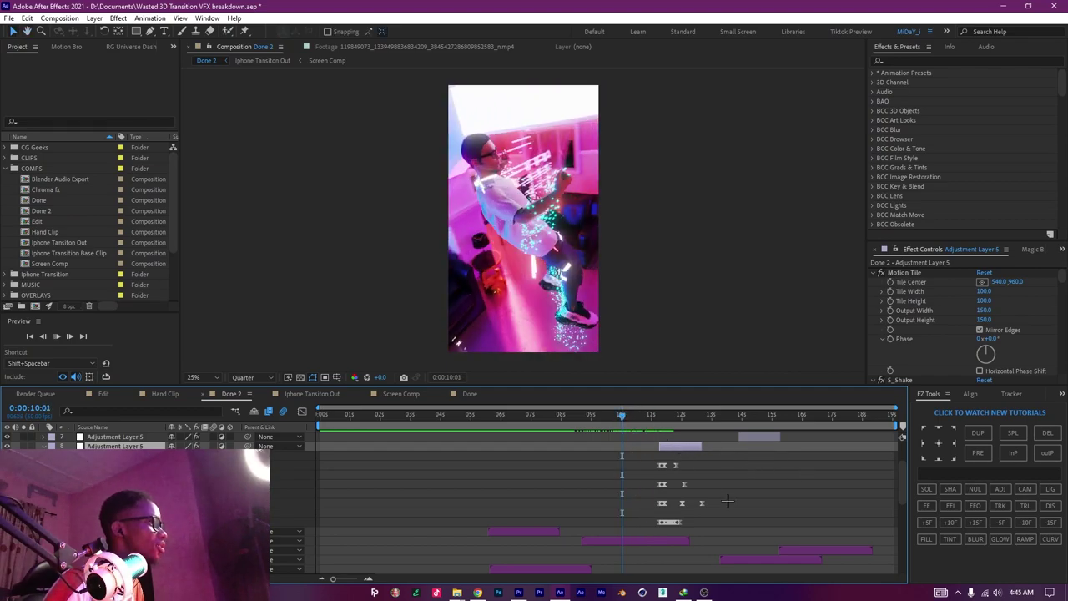
pyautogui.press('space')
pyautogui.scroll(-1, 730, 496)
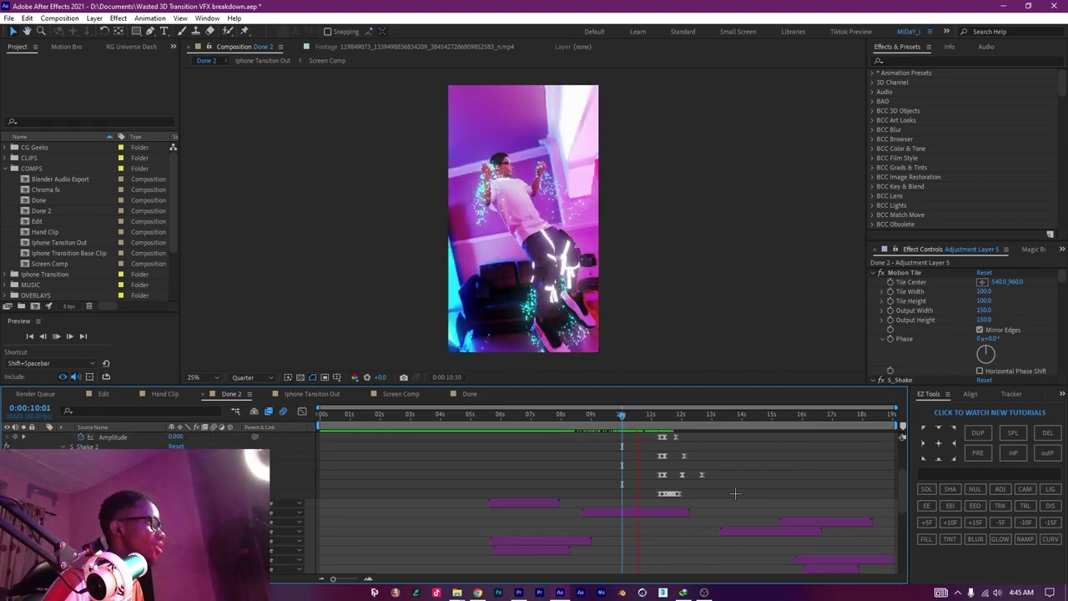
pyautogui.press('space')
pyautogui.scroll(3, 733, 491)
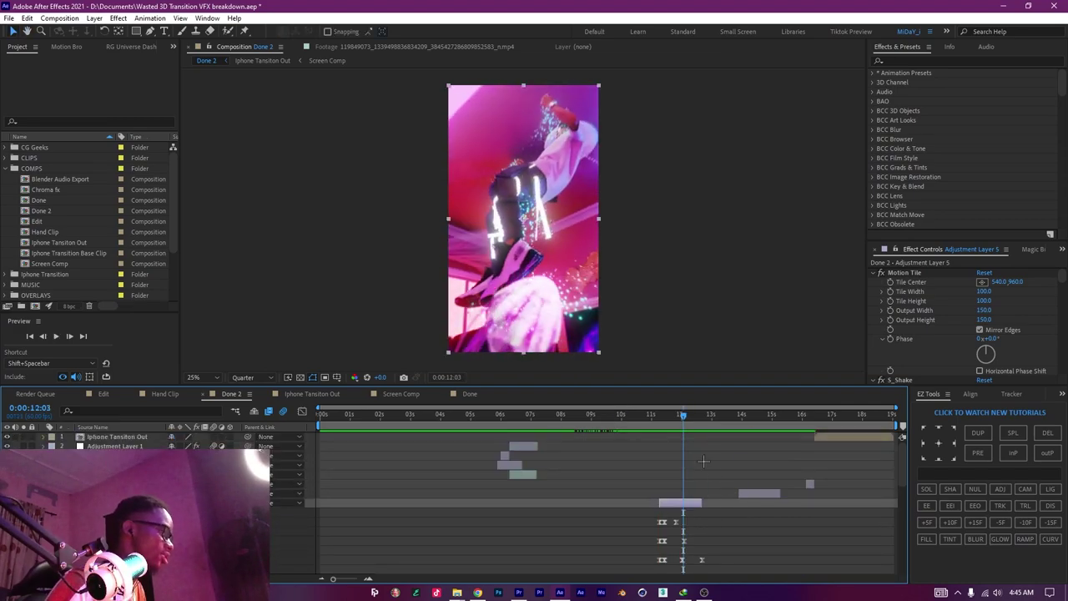
# Hide these keyframes and reveal those of the other Adjustment Layer 5 at 0:00:14:06.
pyautogui.press('u')
pyautogui.moveTo(683, 414); pyautogui.dragTo(744, 434)
pyautogui.click(749, 492)
pyautogui.press('u')
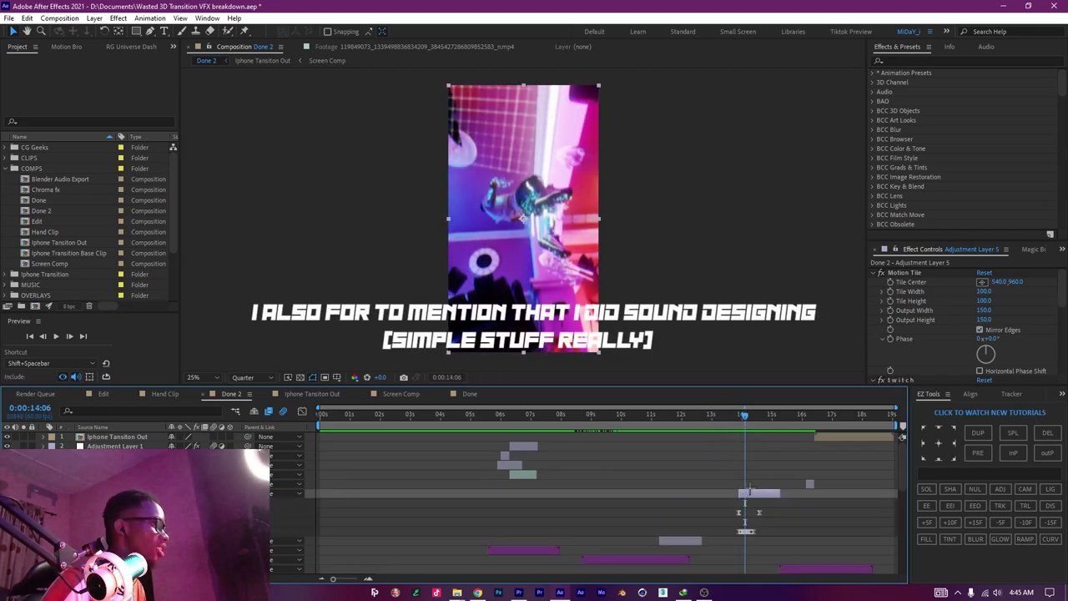
# Preview the twitch effect from 0:00:13:44, hide its keyframes and continue to the frame at 0:00:16:16.
pyautogui.moveTo(745, 421); pyautogui.dragTo(733, 417)
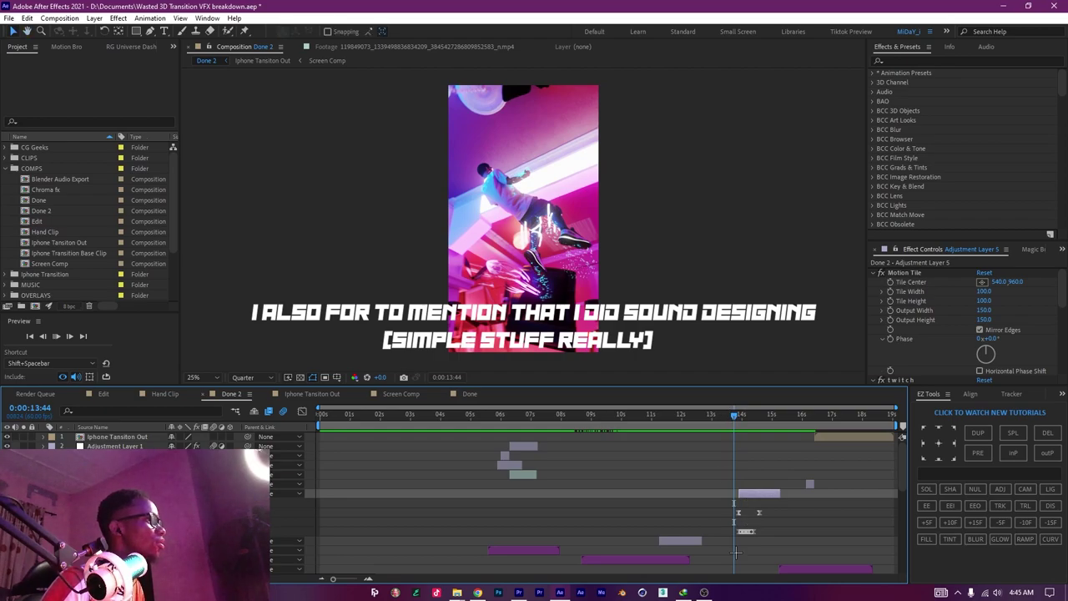
pyautogui.press('space')
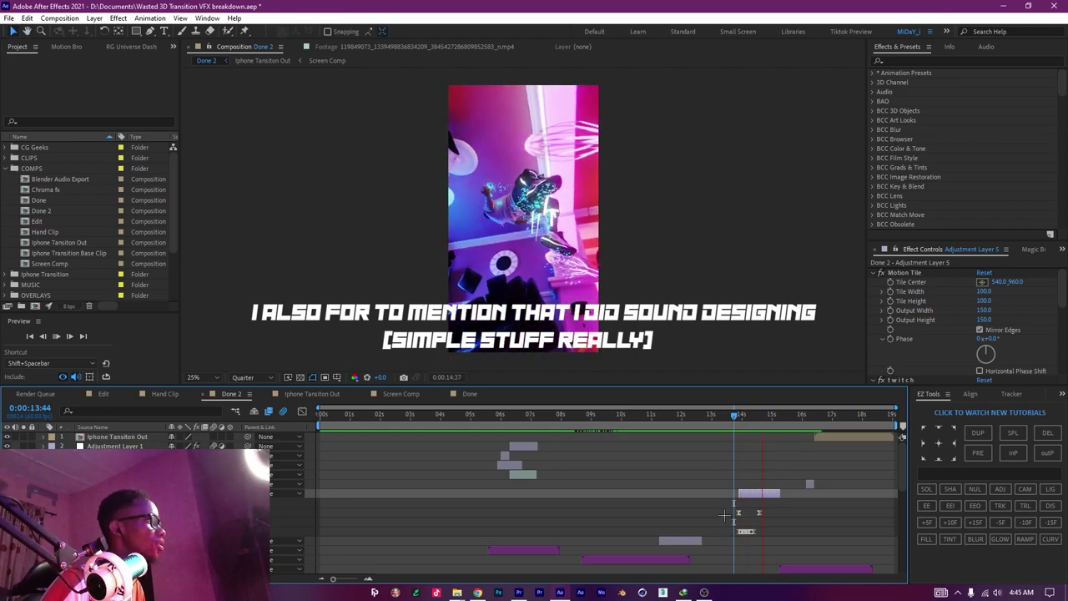
pyautogui.press('u')
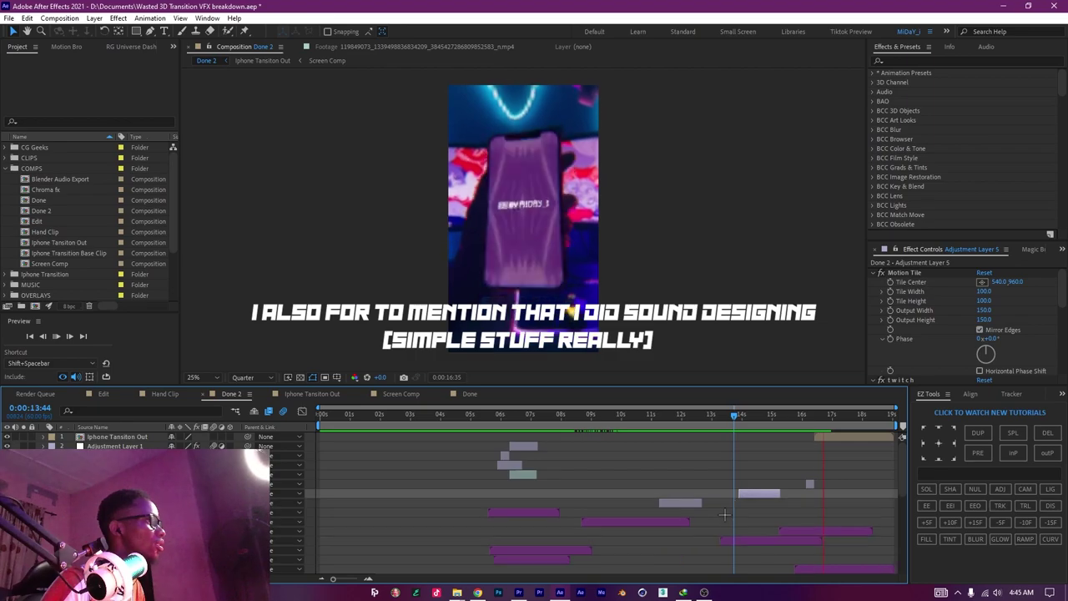
pyautogui.click(794, 415)
pyautogui.press('space')
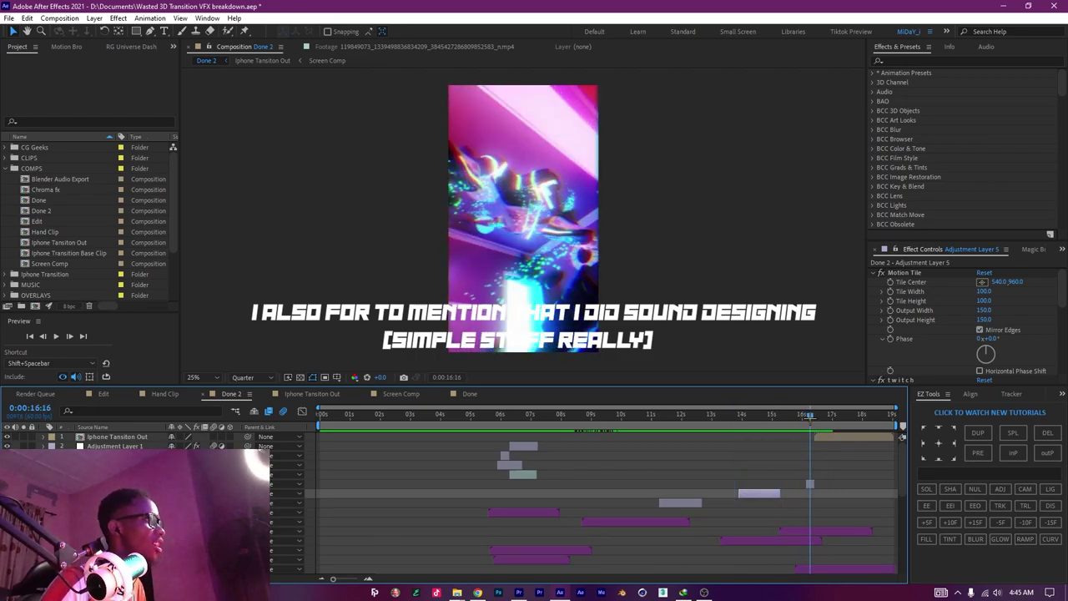
# Open the Iphone Tansiton Out composition and examine its Hand Clip layer on its own at 0:00:16:54.
pyautogui.moveTo(811, 416); pyautogui.dragTo(822, 437)
pyautogui.doubleClick(823, 437)
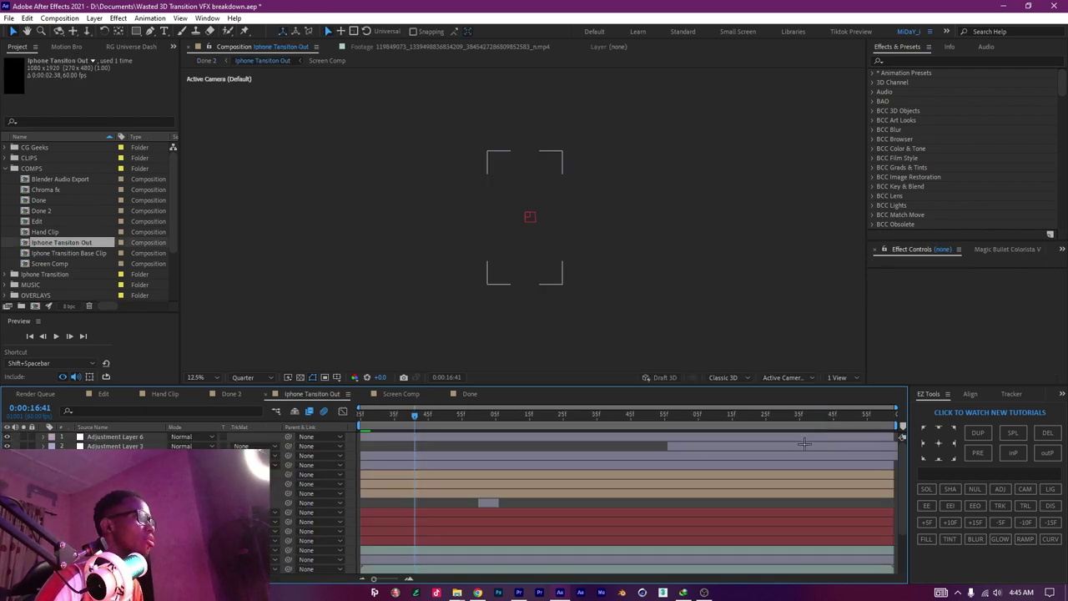
pyautogui.scroll(-2, 901, 436)
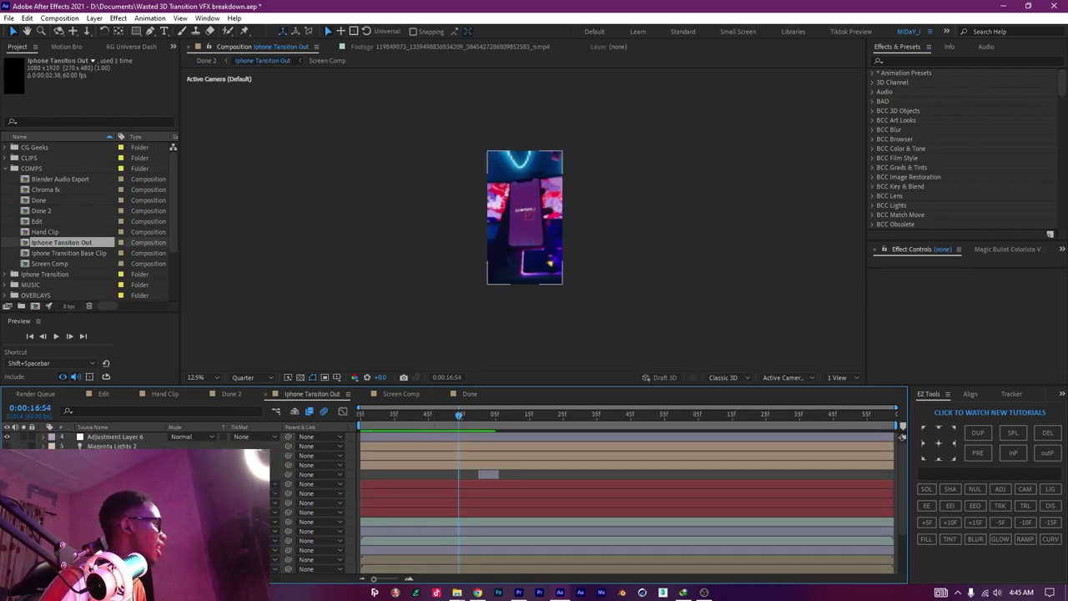
pyautogui.click(115, 530)
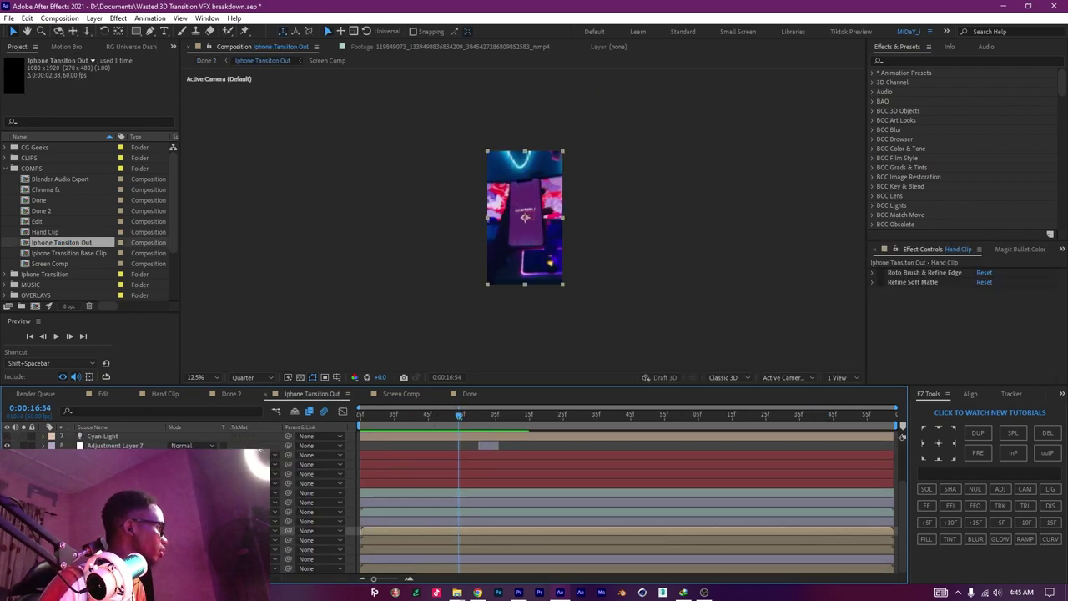
pyautogui.scroll(2, 654, 304)
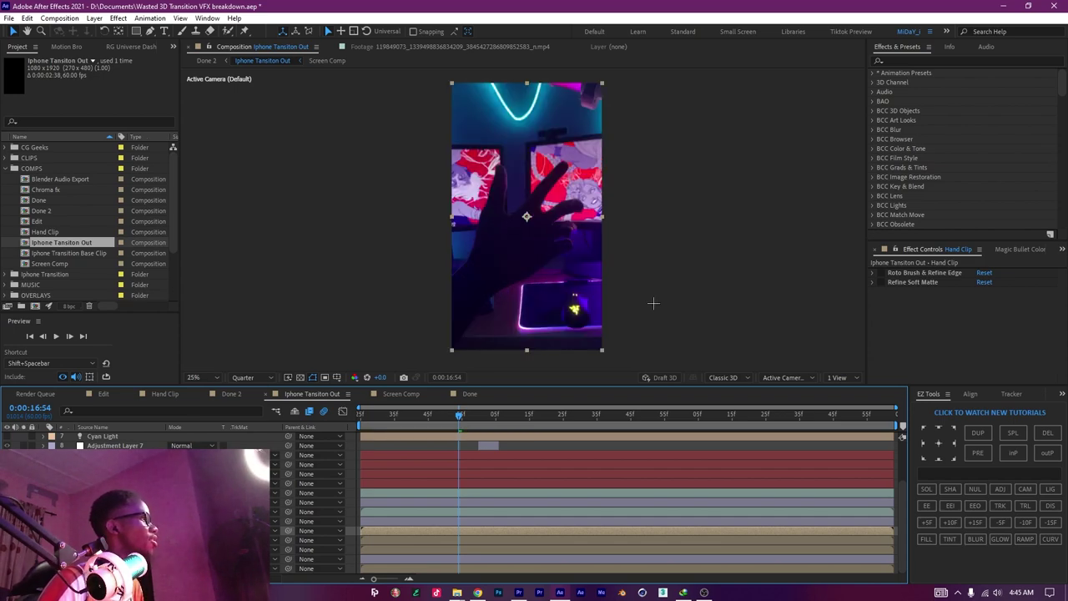
pyautogui.press(',')
pyautogui.press(',')
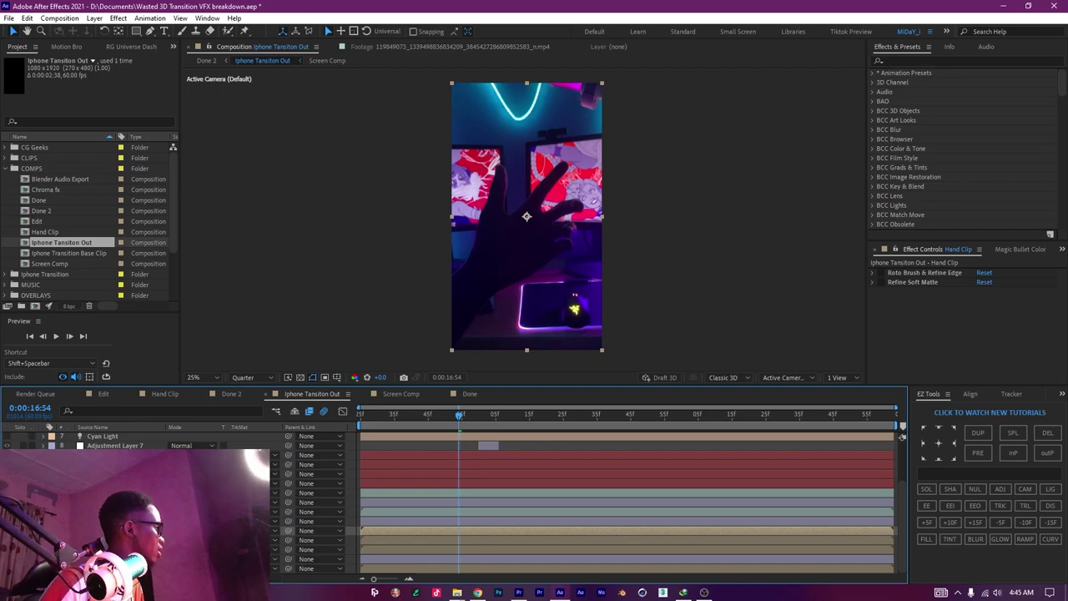
# Hide the background Hand Clip layer and show the transparency grid to isolate the rotoscoped hand.
pyautogui.click(6, 530)
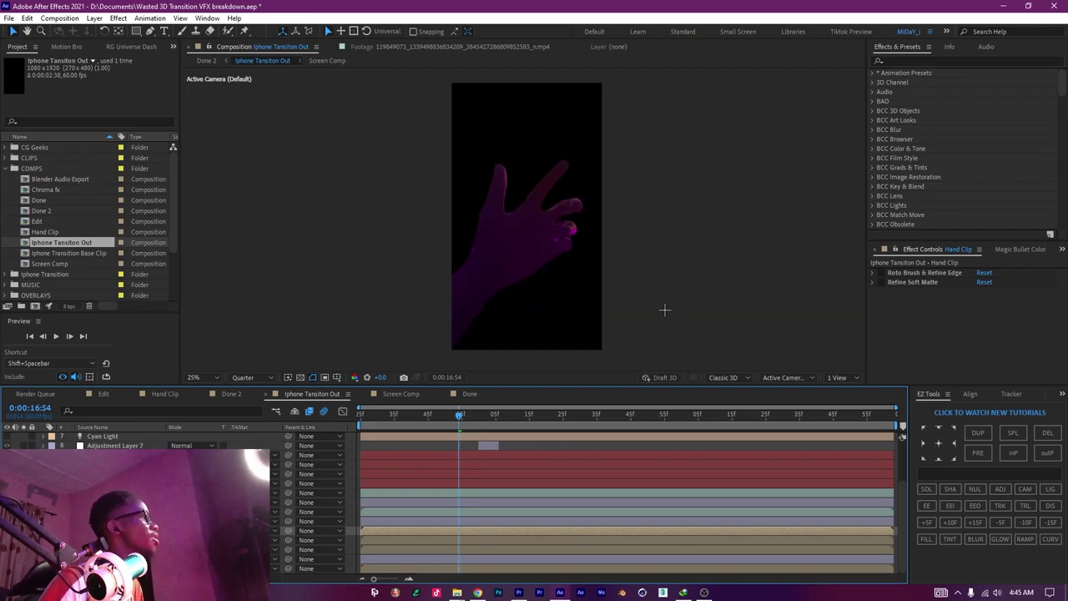
pyautogui.click(302, 377)
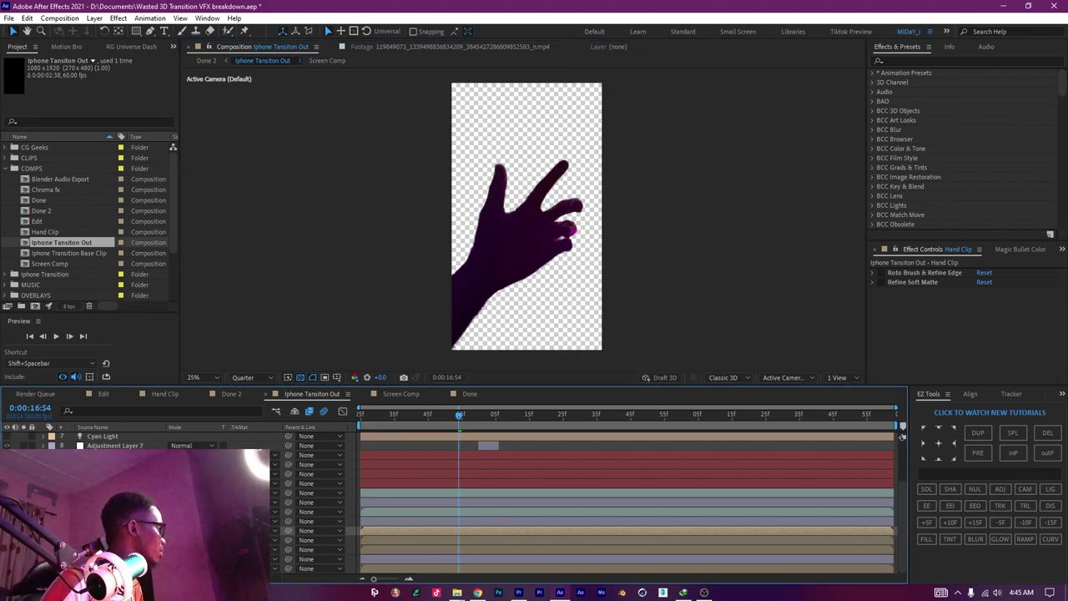
pyautogui.hotkey('ctrl', 'shift', 'a')
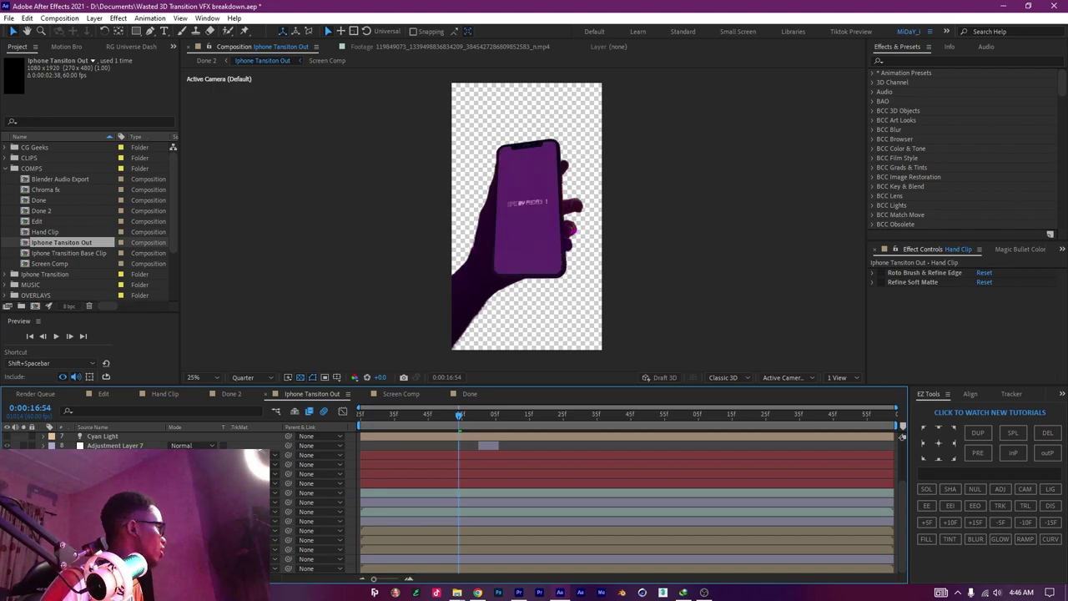
# Examine the iPhone 11 Pro model in the Element layer's Scene Setup and close the setup.
pyautogui.click(117, 483)
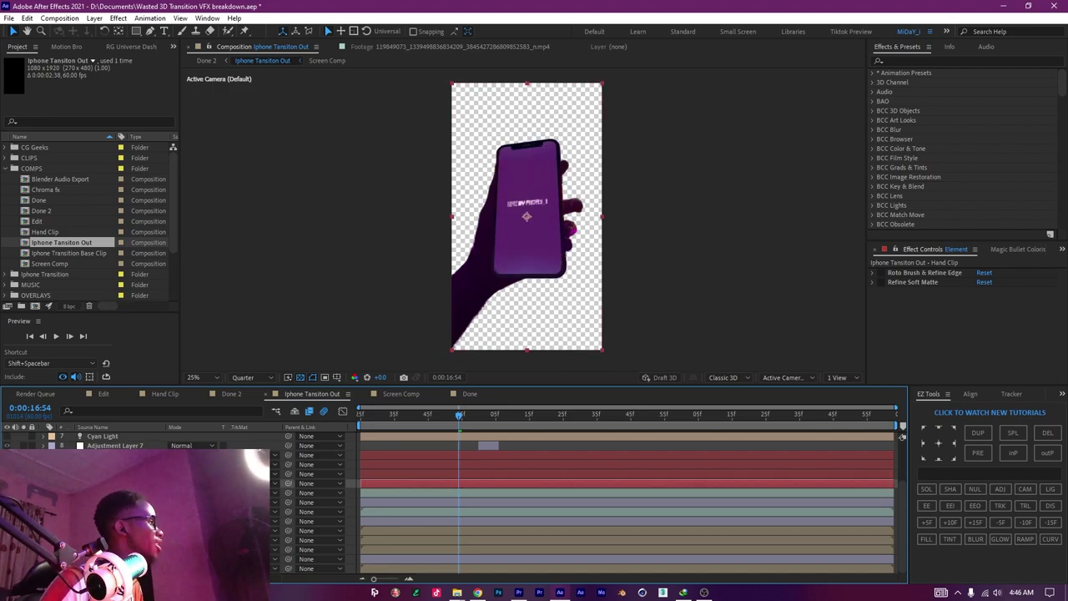
pyautogui.click(874, 272)
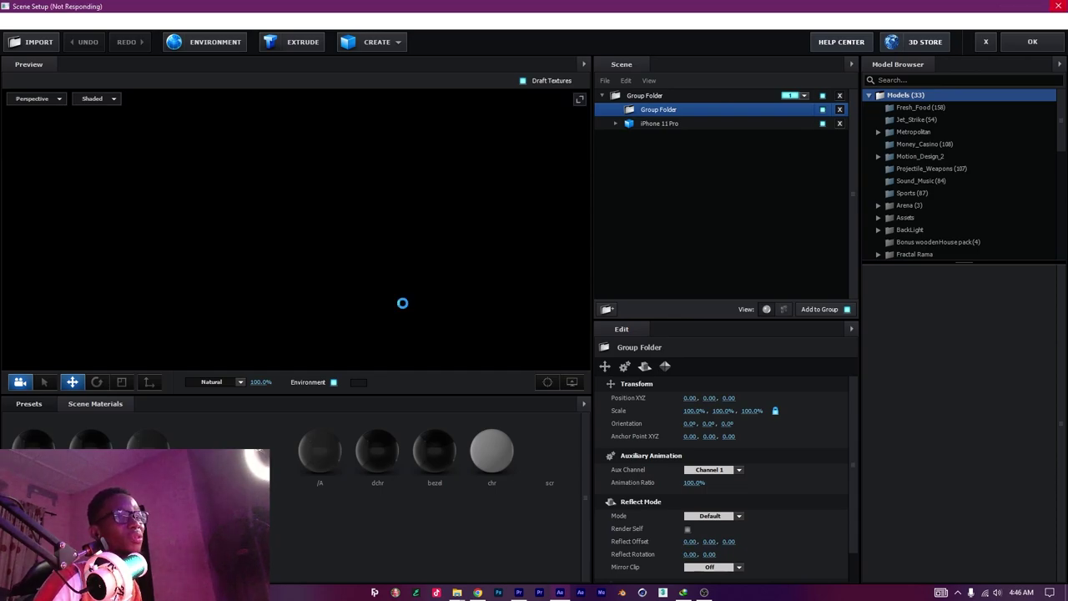
pyautogui.moveTo(461, 312); pyautogui.dragTo(349, 289)
pyautogui.scroll(-4, 433, 287)
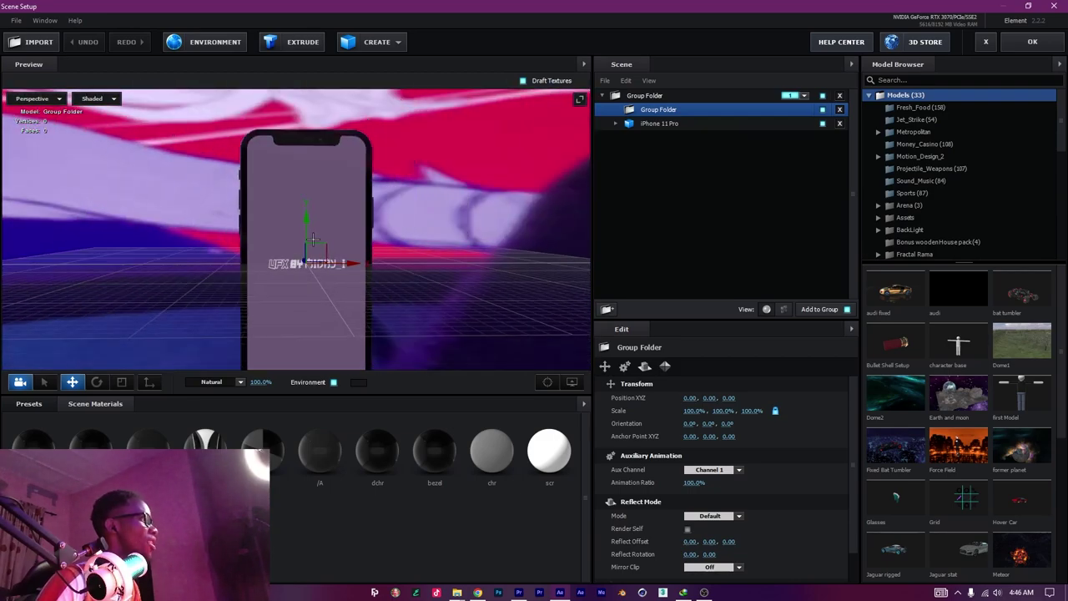
pyautogui.click(1031, 42)
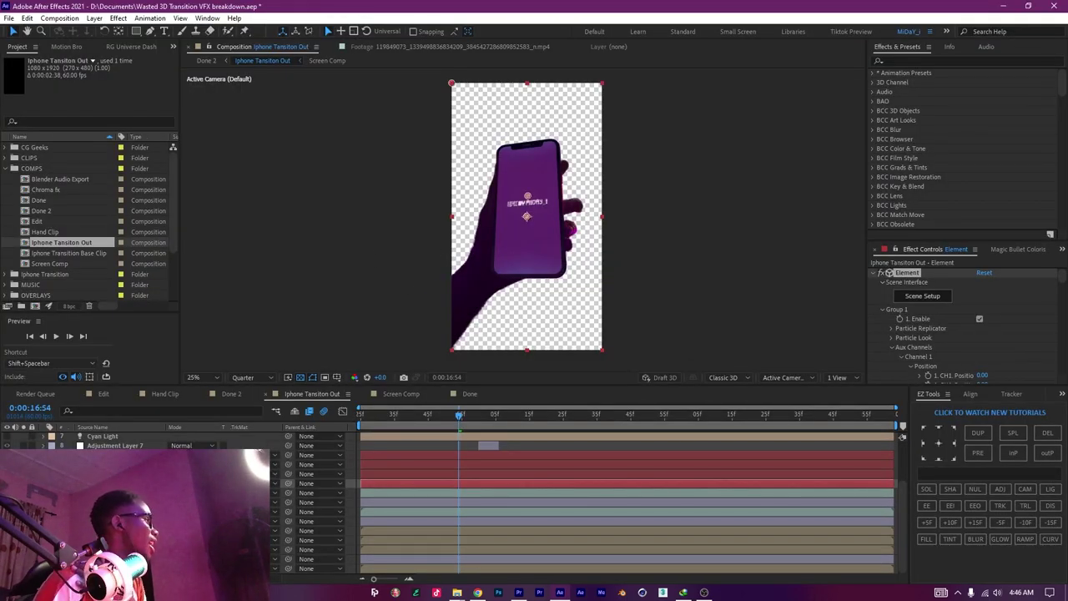
# Collapse the Element layer's effect settings and turn on its Color Matcher effect.
pyautogui.click(875, 274)
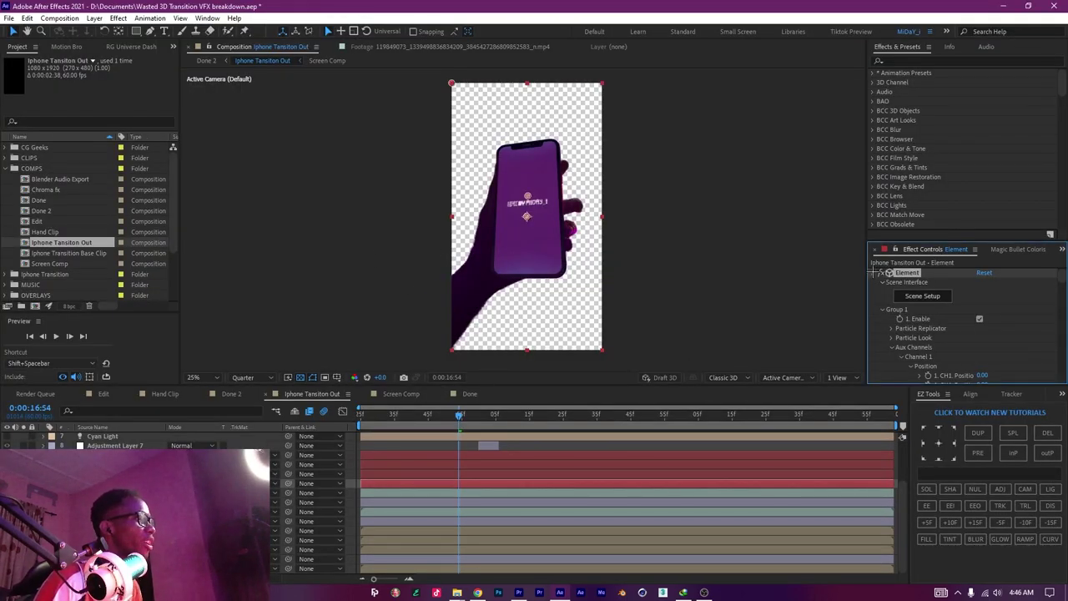
pyautogui.click(873, 302)
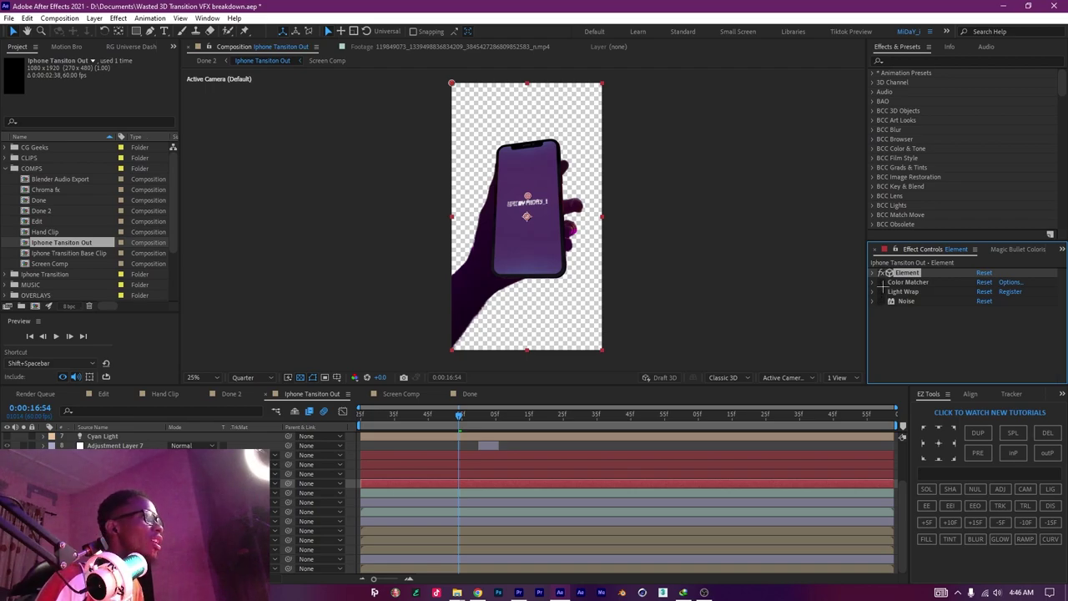
pyautogui.press('.')
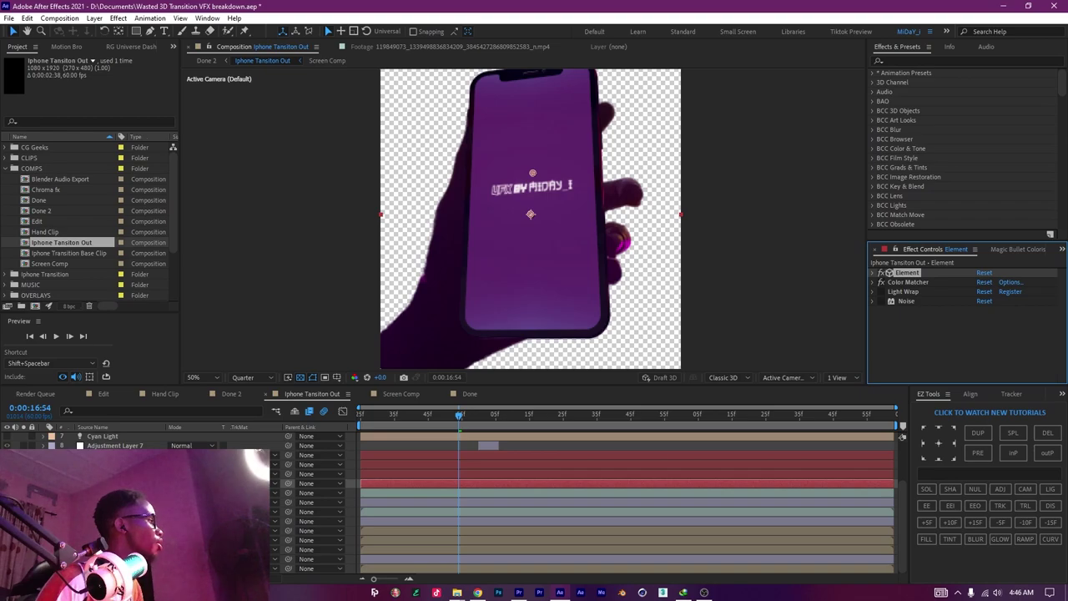
# Show the background Hand Clip layer again behind the phone and hand.
pyautogui.click(117, 559)
pyautogui.click(117, 540)
pyautogui.click(117, 531)
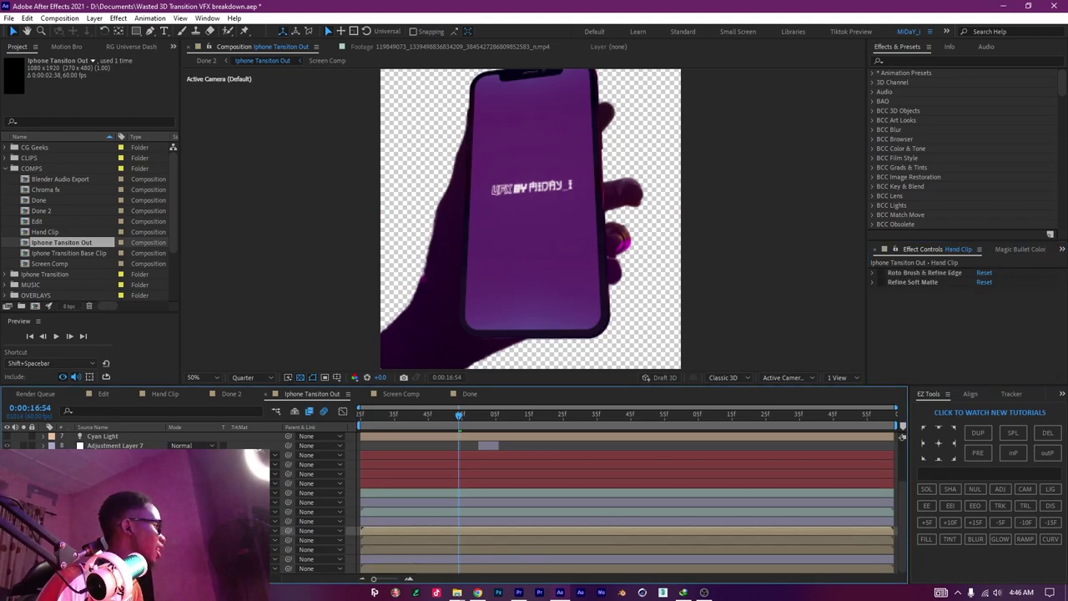
pyautogui.click(6, 531)
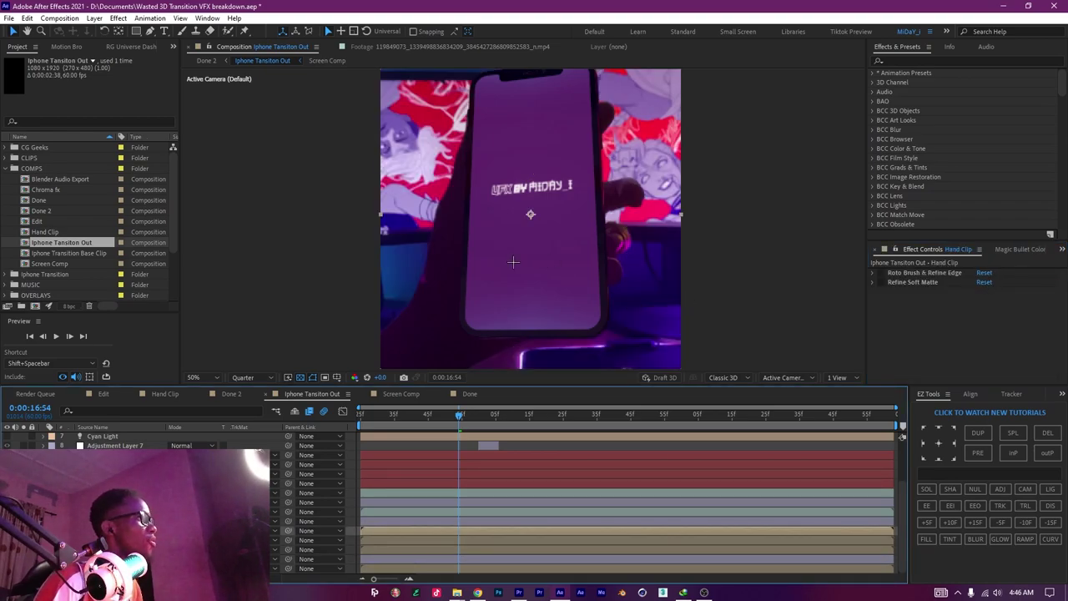
# Compare the phone with Color Matcher off and on, and turn on the Element layer's Light Wrap and Noise effects.
pyautogui.click(116, 483)
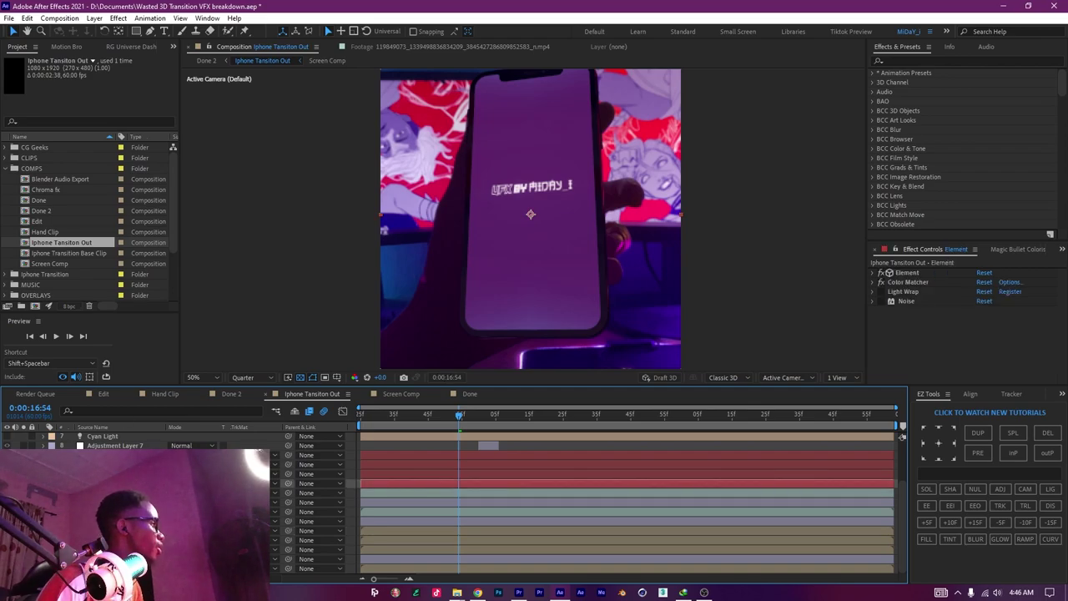
pyautogui.click(880, 282)
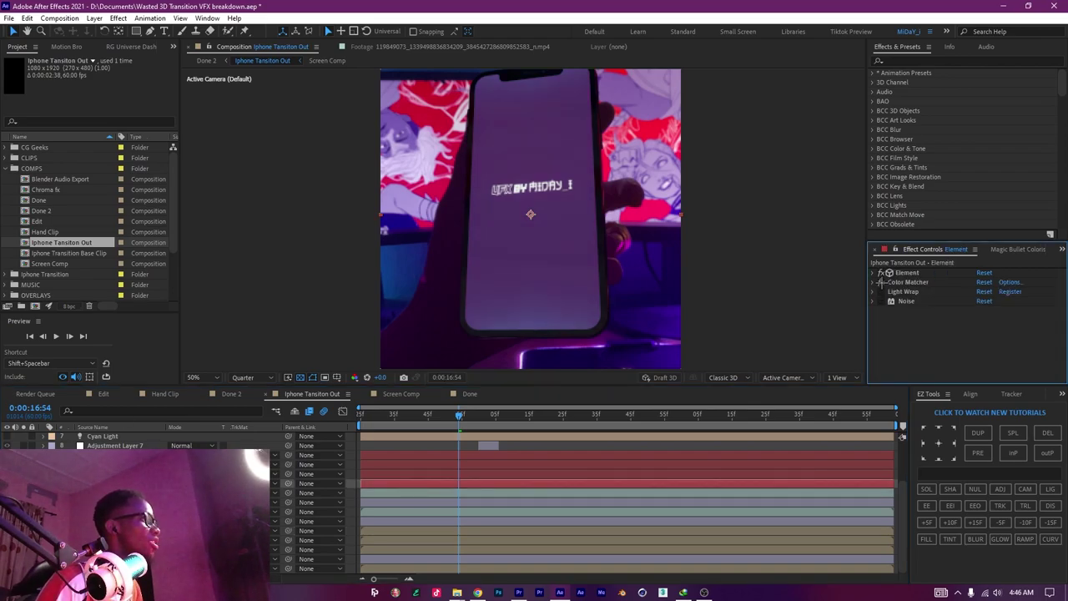
pyautogui.press(',')
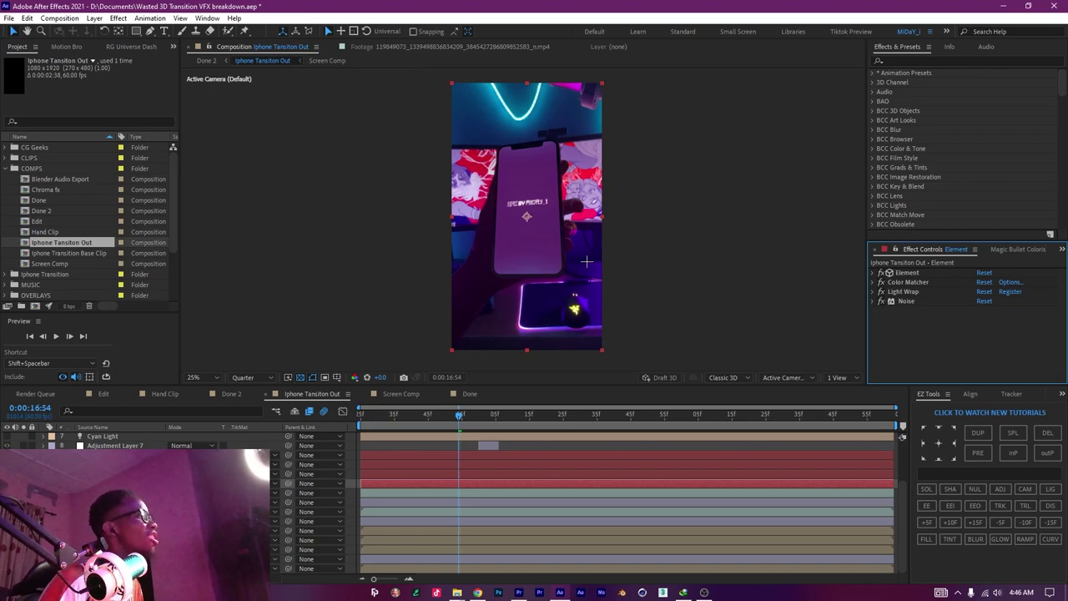
# Expand the Element layer's Noise settings and examine the grain on the phone up close.
pyautogui.press('.')
pyautogui.press('.')
pyautogui.press('.')
pyautogui.press('.')
pyautogui.click(873, 301)
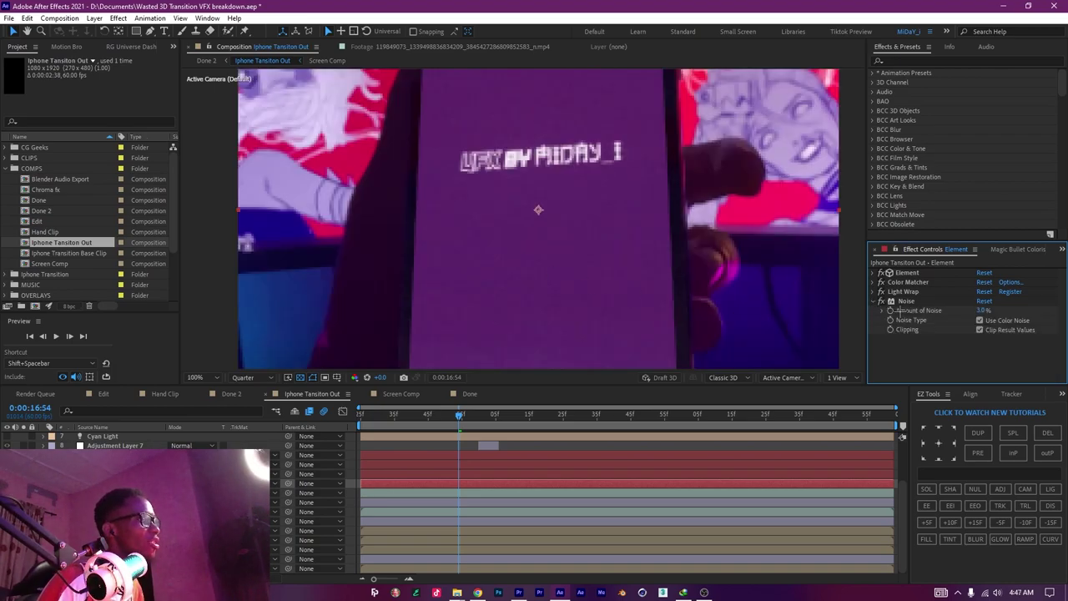
pyautogui.press(',')
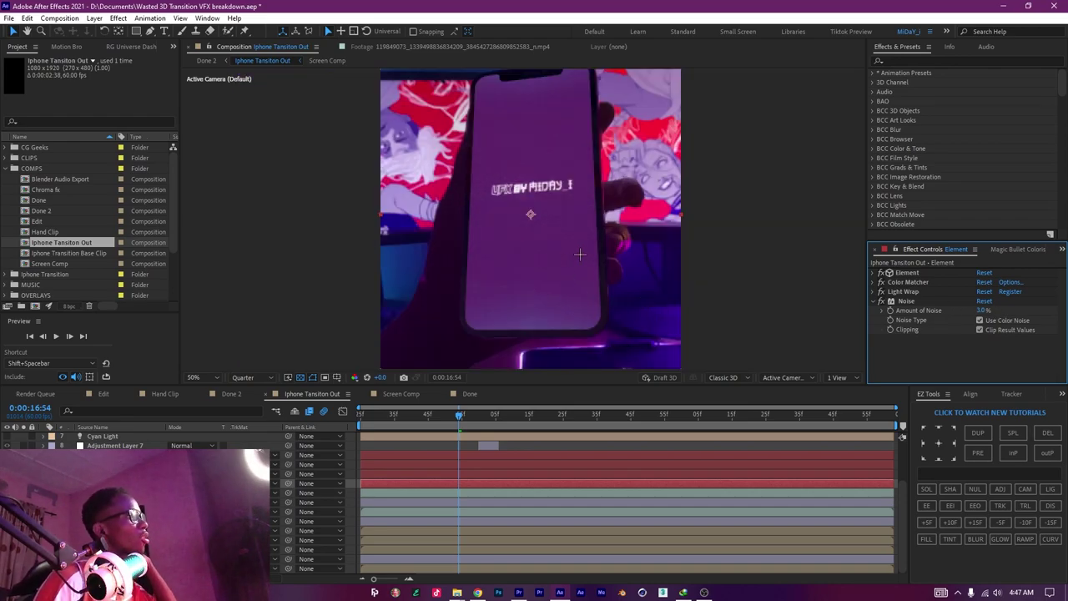
pyautogui.press(',')
pyautogui.press(',')
pyautogui.press(',')
pyautogui.press(',')
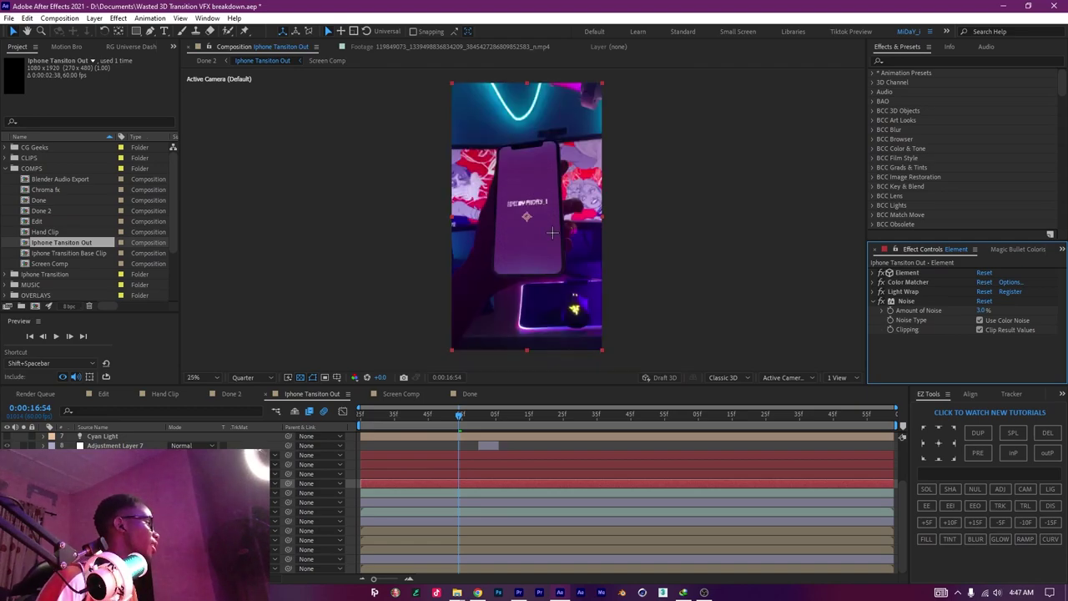
# Scrub through the iPhone transition to 0:00:17:54 and on to 0:00:18:28.
pyautogui.scroll(2, 125, 428)
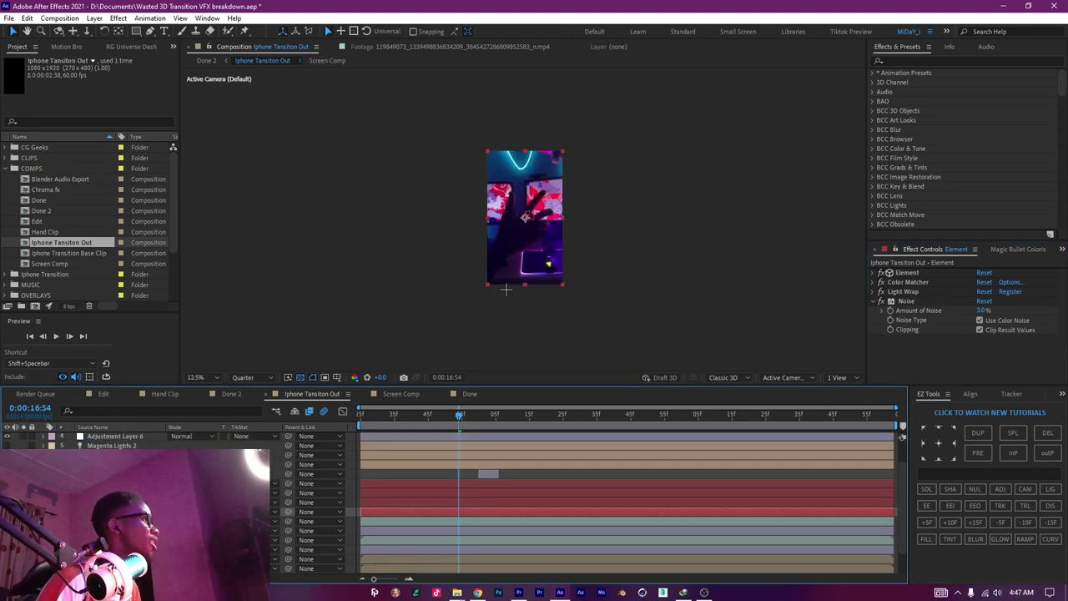
pyautogui.press('.')
pyautogui.moveTo(405, 417); pyautogui.dragTo(644, 482)
pyautogui.scroll(-1, 902, 435)
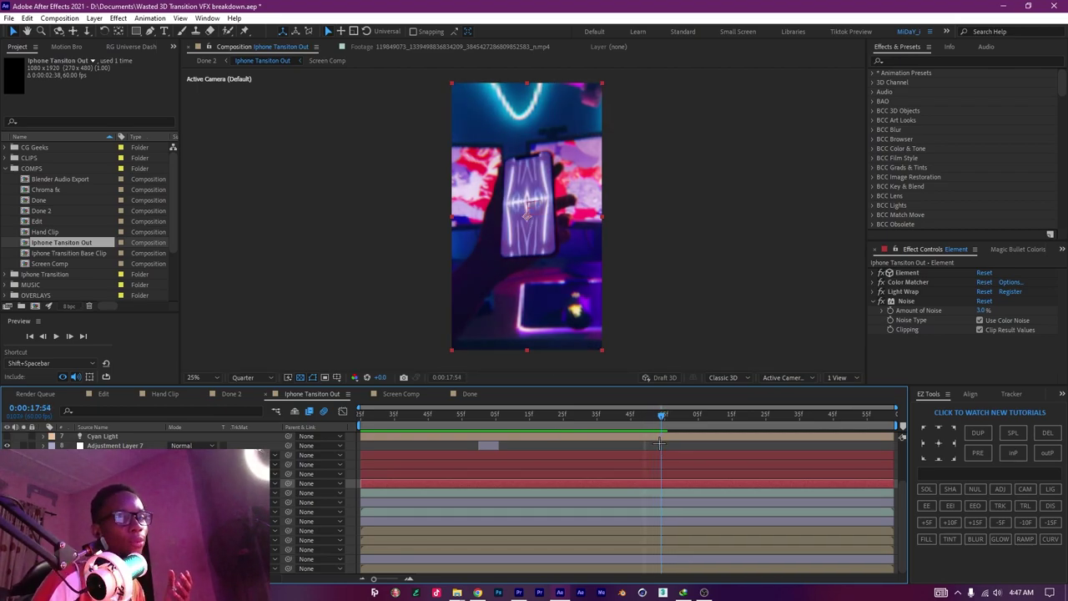
pyautogui.moveTo(703, 452); pyautogui.dragTo(778, 496)
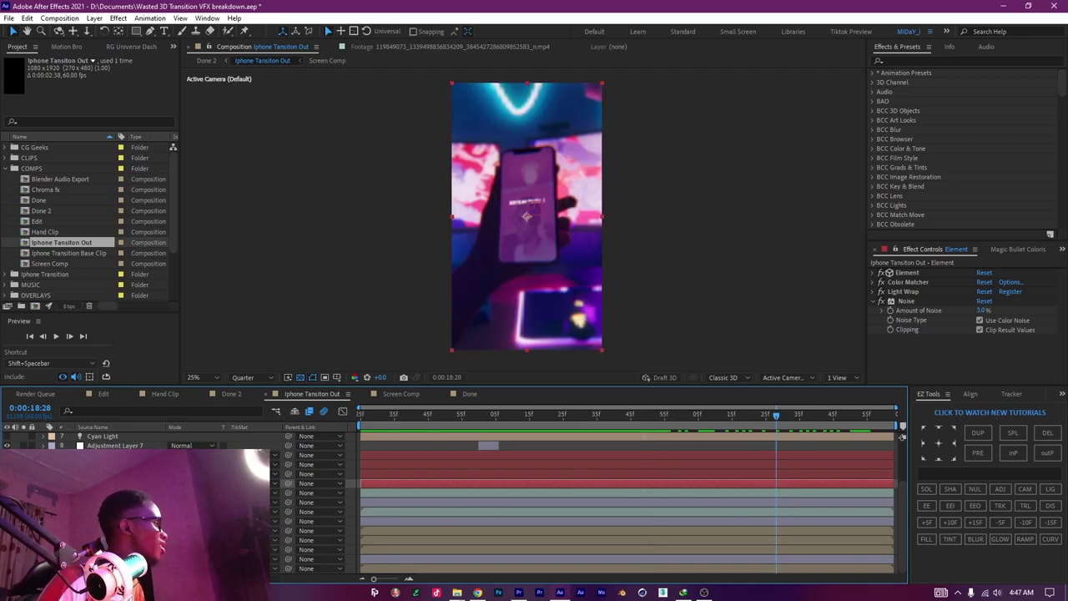
# Preview the phone-screen animation in Screen Comp up to 0:00:02:37 and check the end of Iphone Tansiton Out at 0:00:19:02.
pyautogui.doubleClick(117, 568)
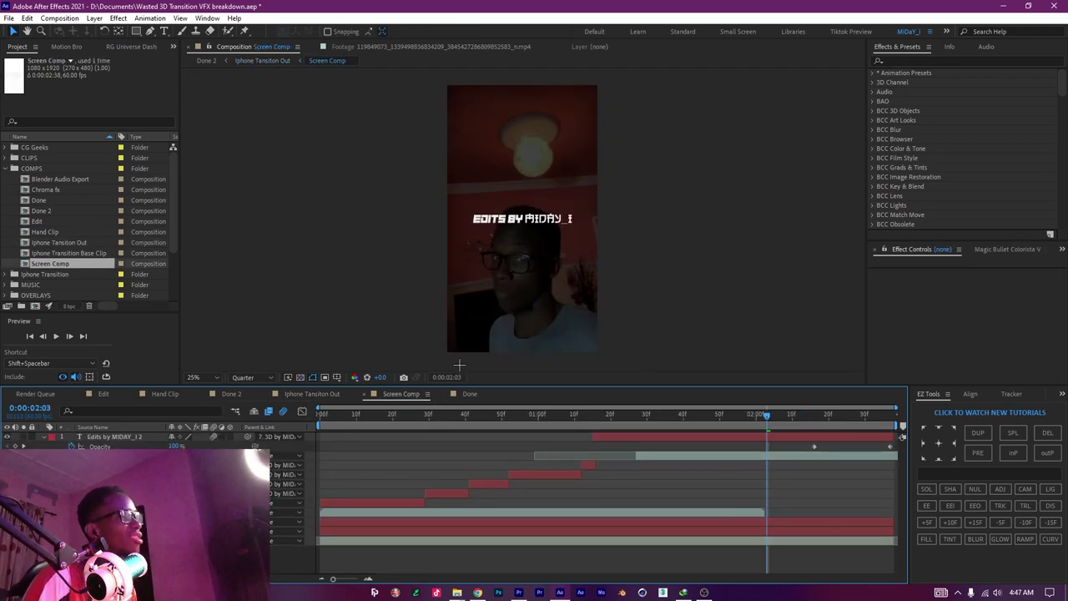
pyautogui.moveTo(766, 416); pyautogui.dragTo(435, 421)
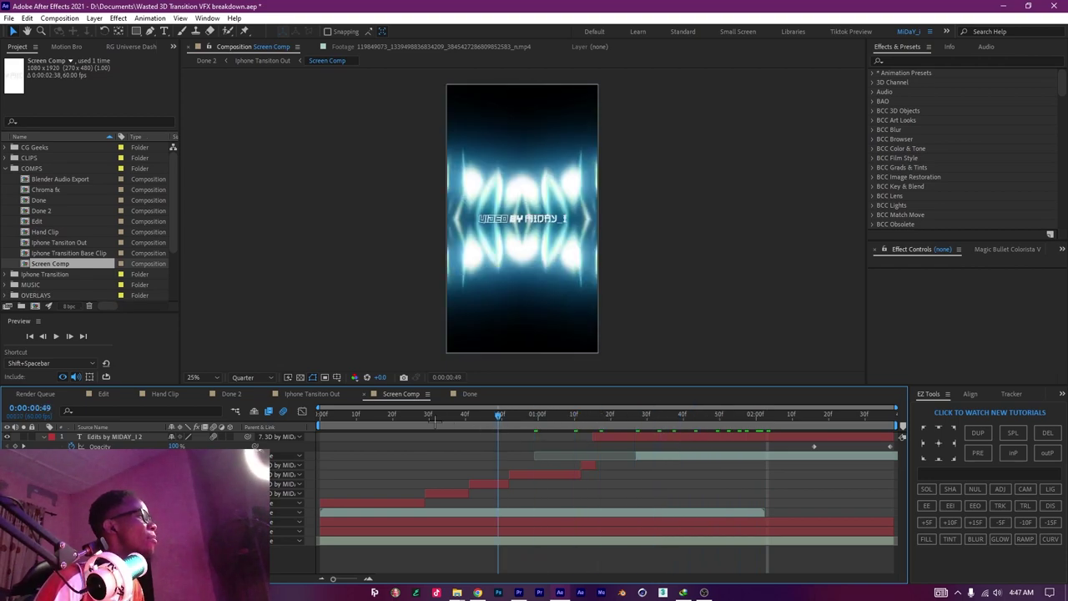
pyautogui.hotkey('shift', 'space')
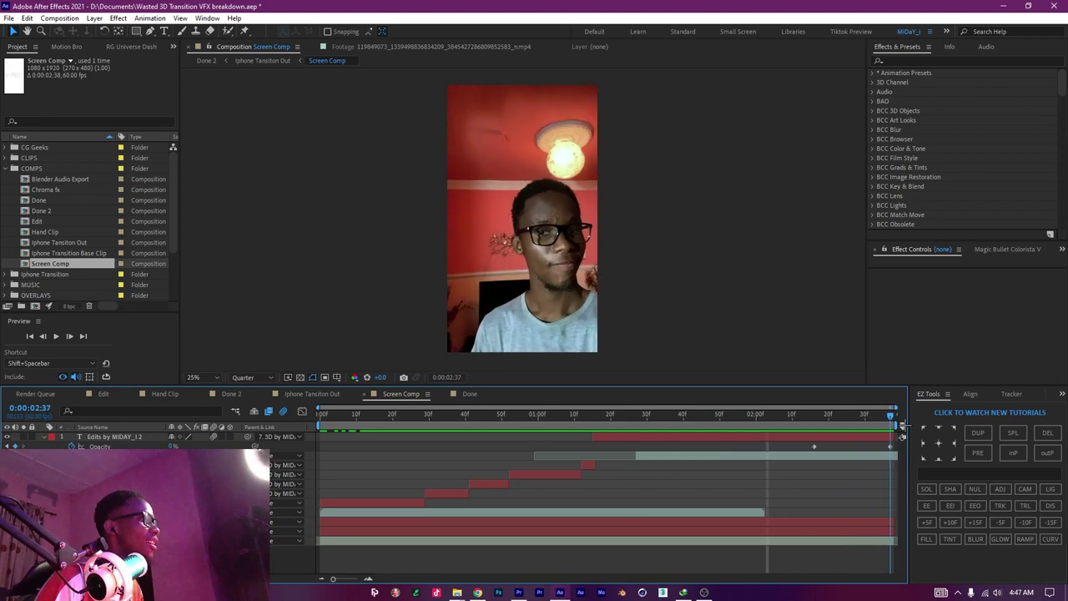
pyautogui.click(321, 395)
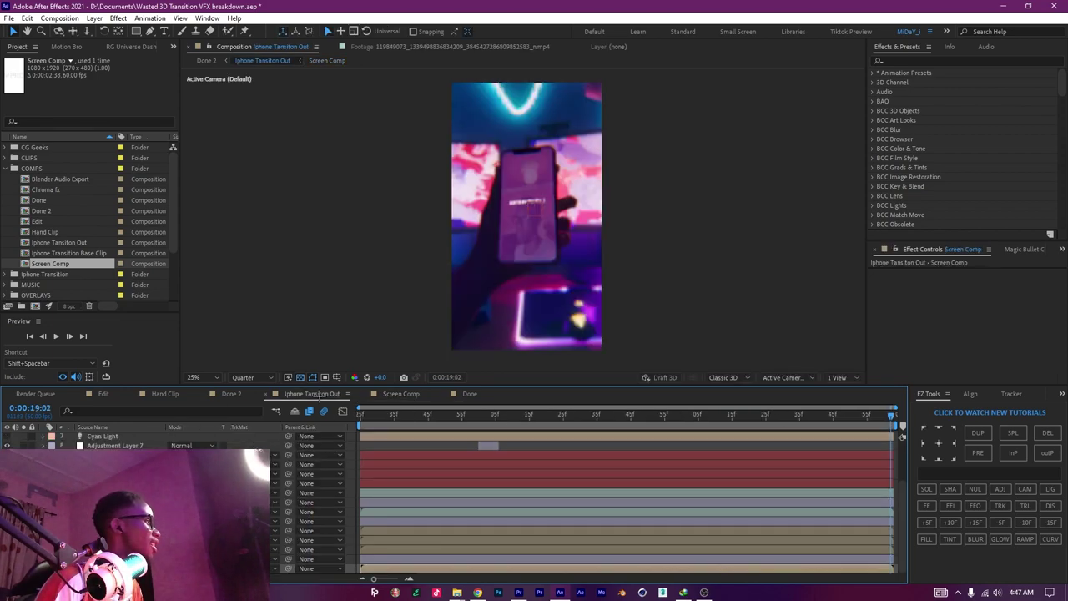
pyautogui.moveTo(850, 424); pyautogui.dragTo(951, 430)
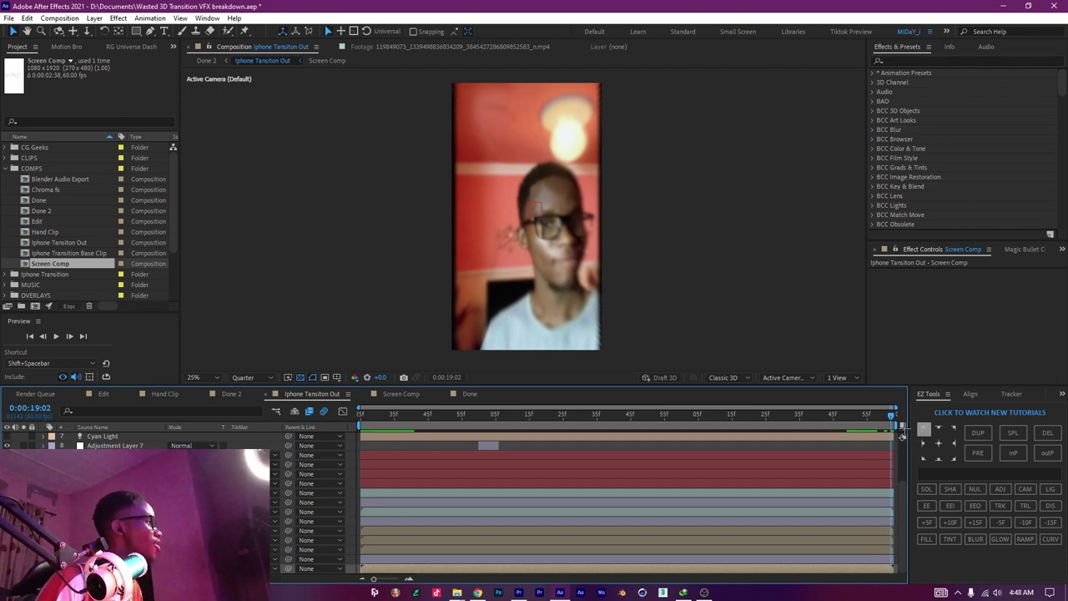
# In the Done 2 composition, select the Adjustment Layer 1 at 0:00:00:00 and collapse its Optics Compensation and uni.Glow settings.
pyautogui.click(231, 394)
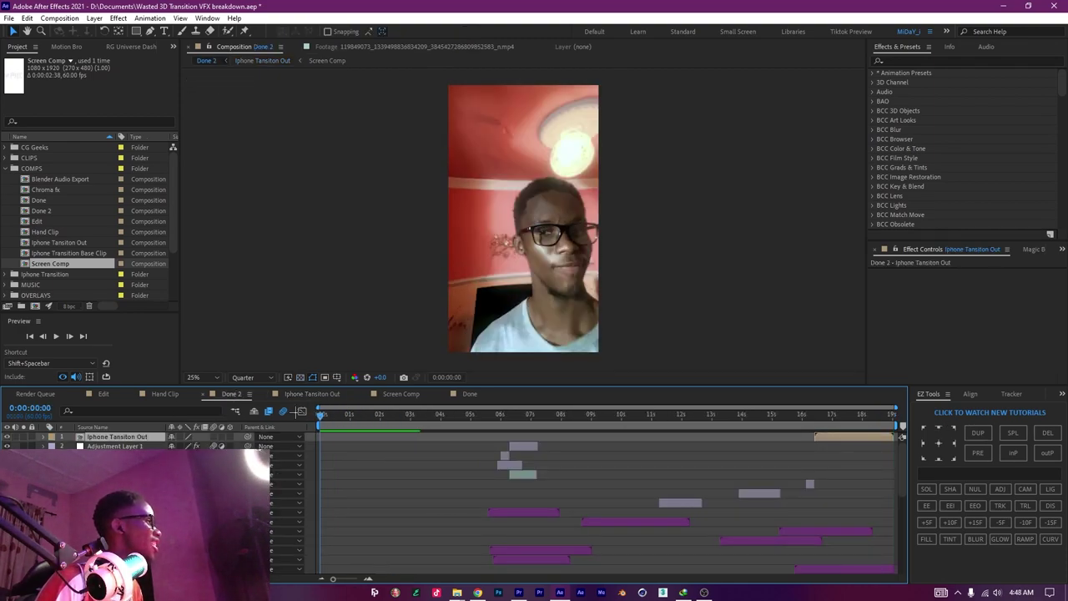
pyautogui.scroll(-5, 321, 467)
pyautogui.click(324, 521)
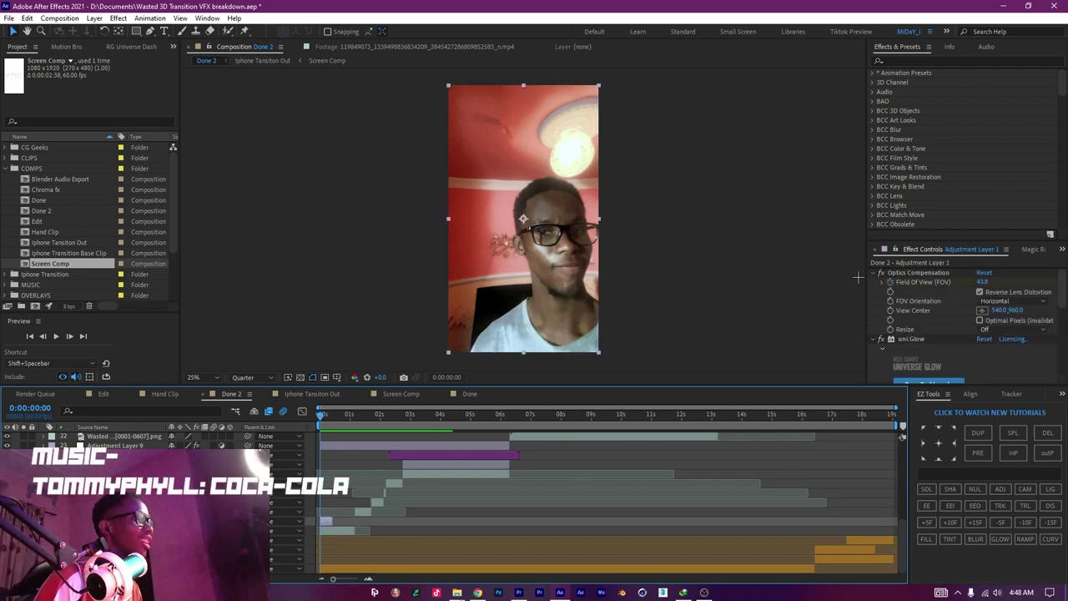
pyautogui.click(872, 273)
pyautogui.click(872, 282)
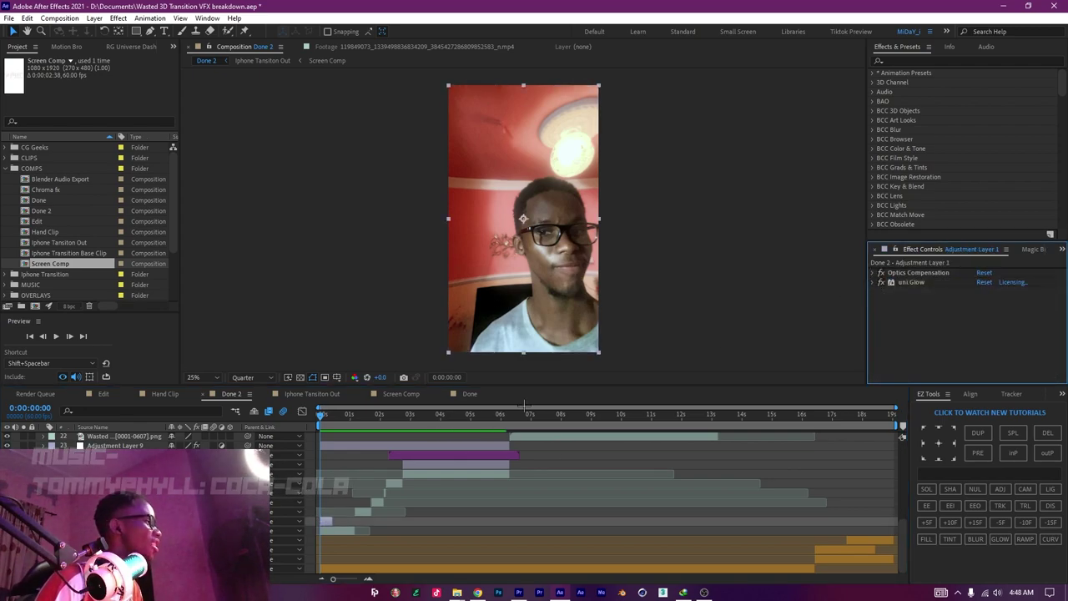
# Reveal the keyframes of this Adjustment Layer 1 and compare the frame with Optics Compensation off and on.
pyautogui.press('u')
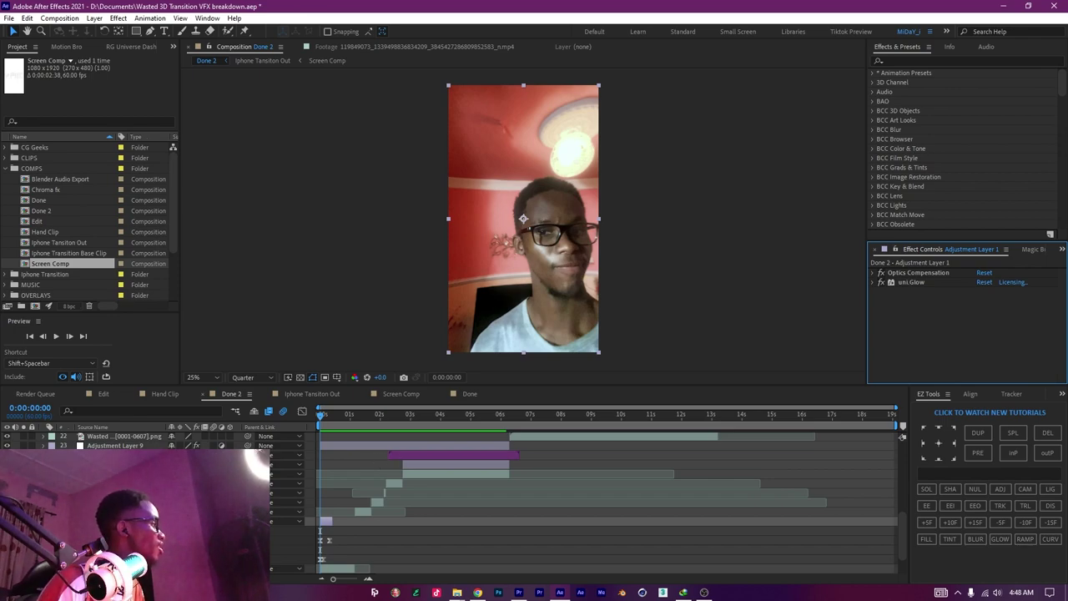
pyautogui.click(7, 530)
pyautogui.click(7, 531)
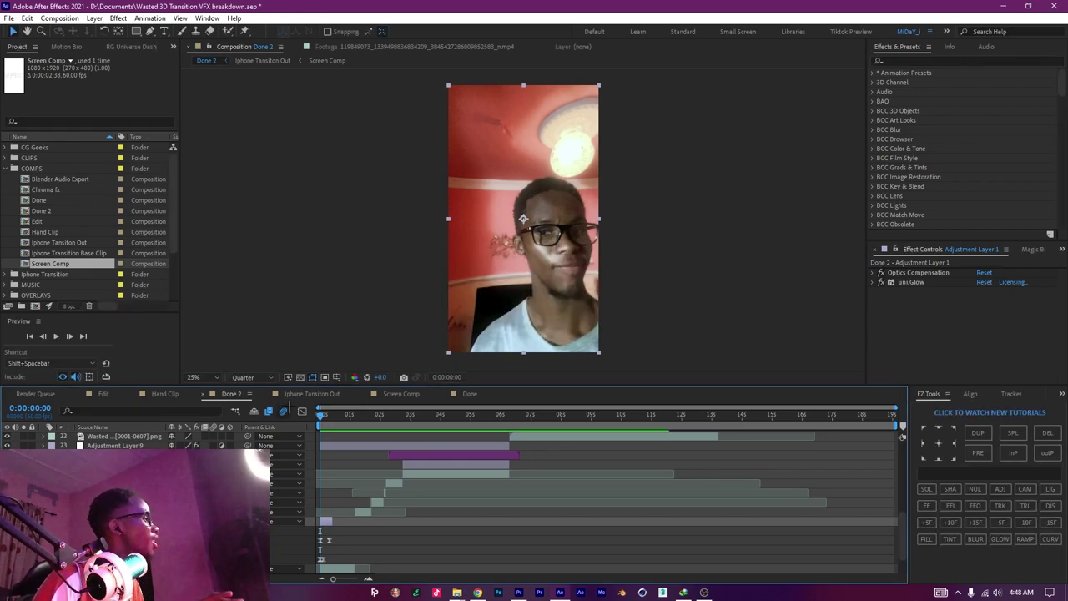
# Hide these keyframes and preview the opening effect of Done 2 from 0:00:00:00.
pyautogui.press('space')
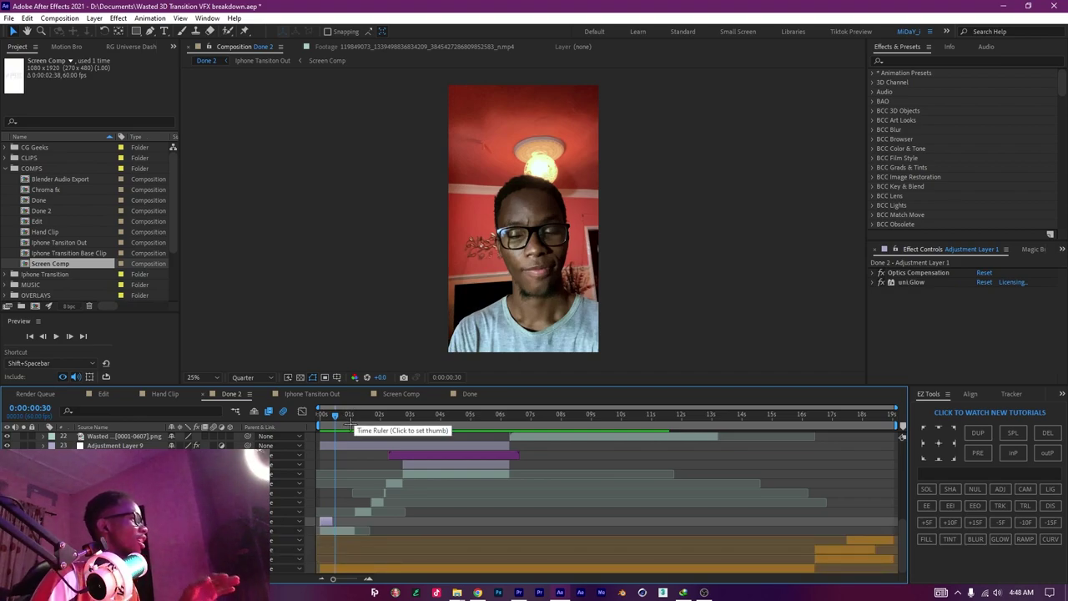
pyautogui.moveTo(335, 413); pyautogui.dragTo(317, 419)
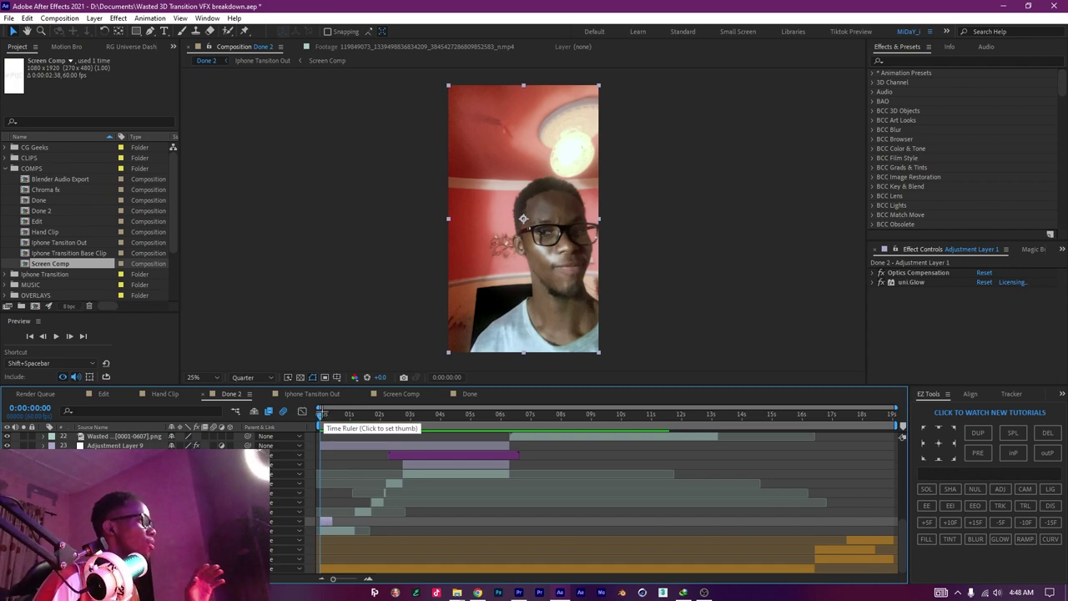
pyautogui.press('space')
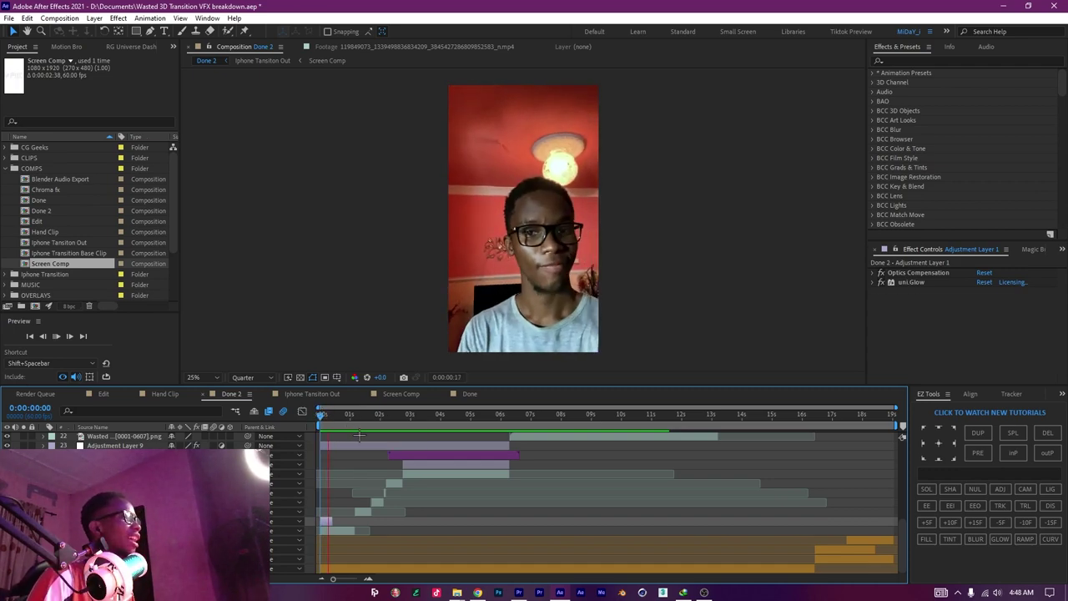
pyautogui.press('space')
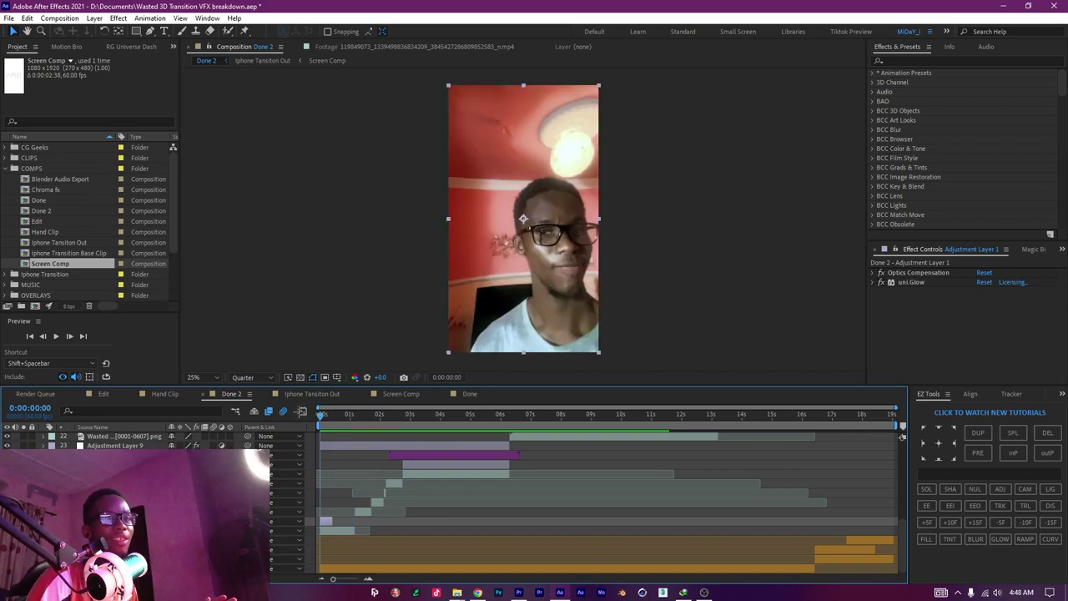